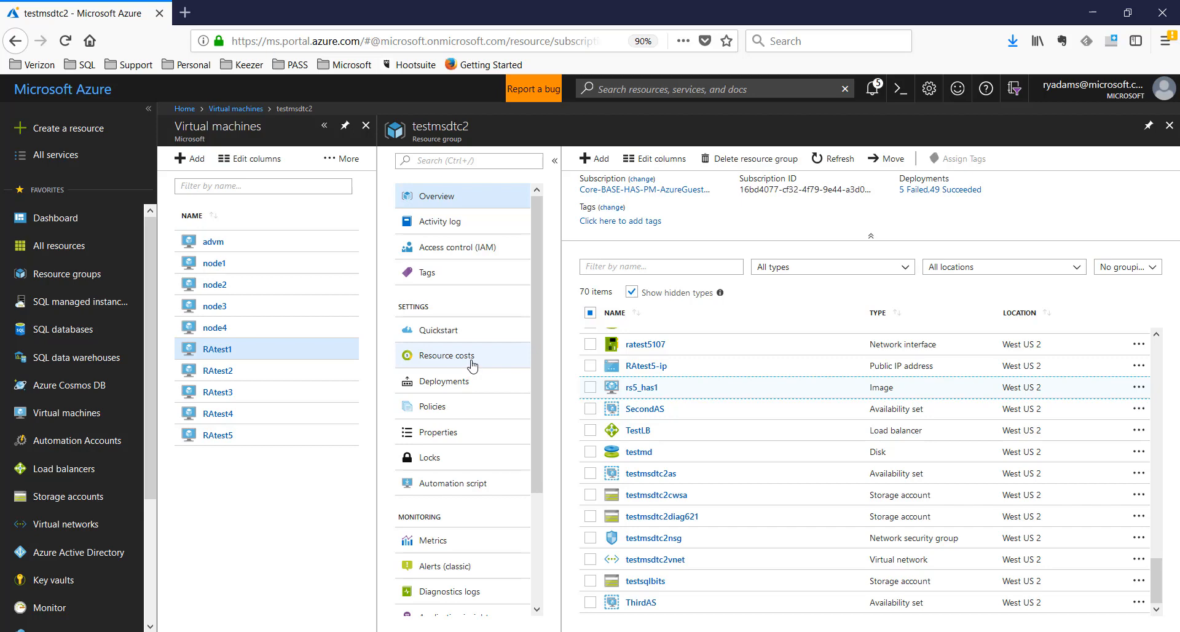
Close the testmsdtc2 resource group and start a VM from the SQL Server 2017 Enterprise Windows Server 2016 image
click(1169, 133)
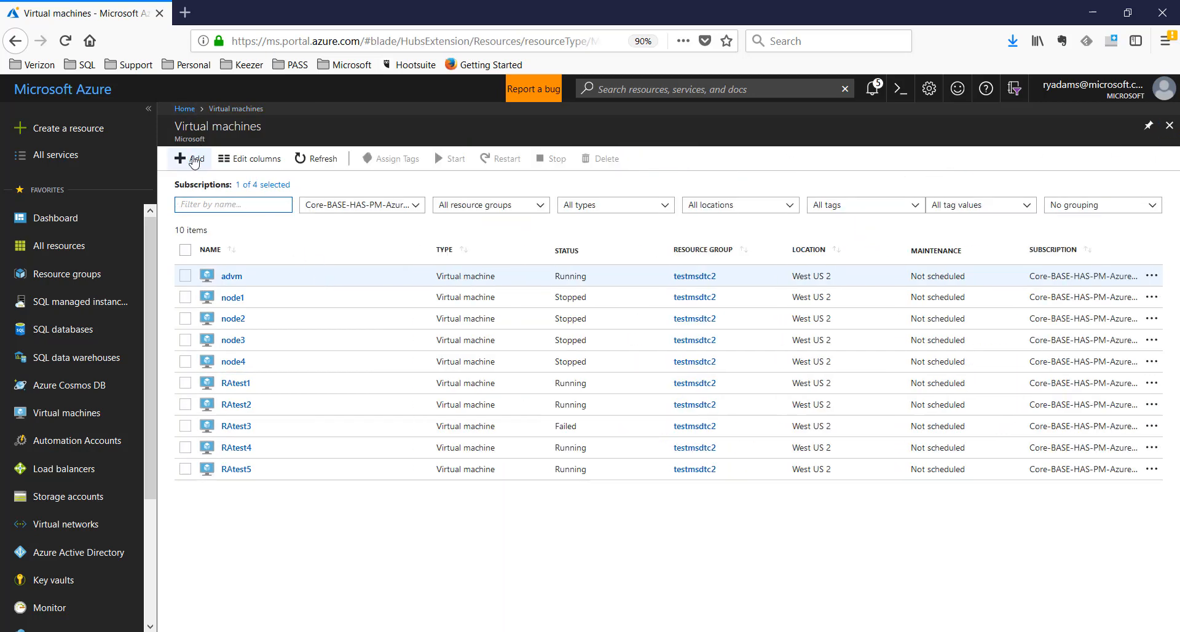
click(197, 161)
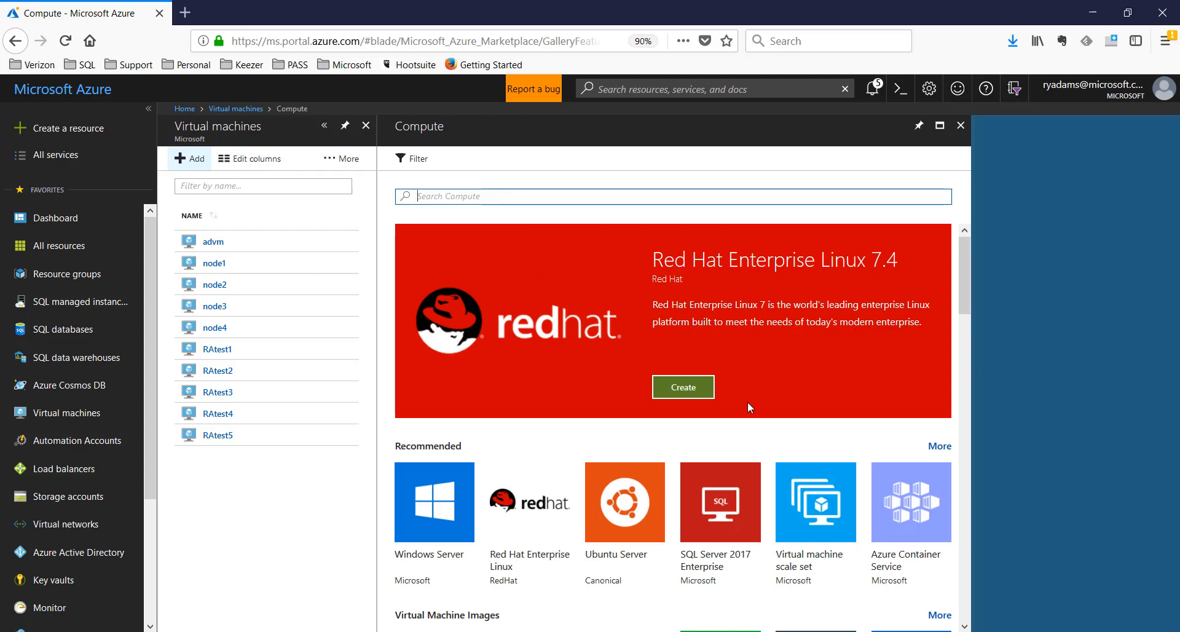
click(722, 512)
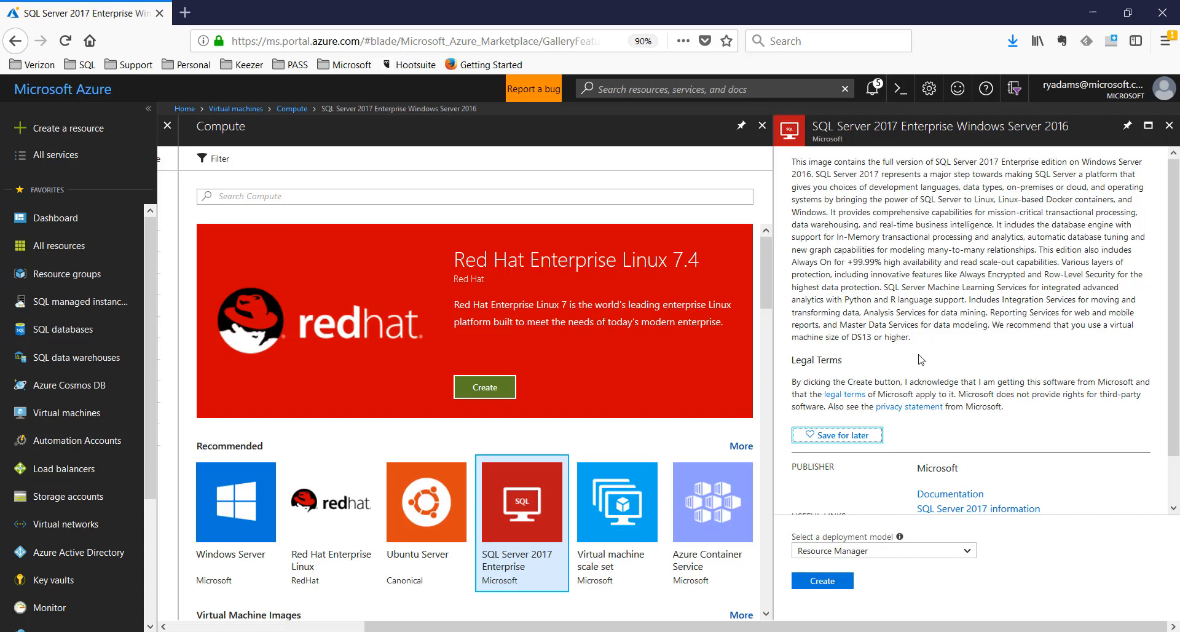
click(820, 581)
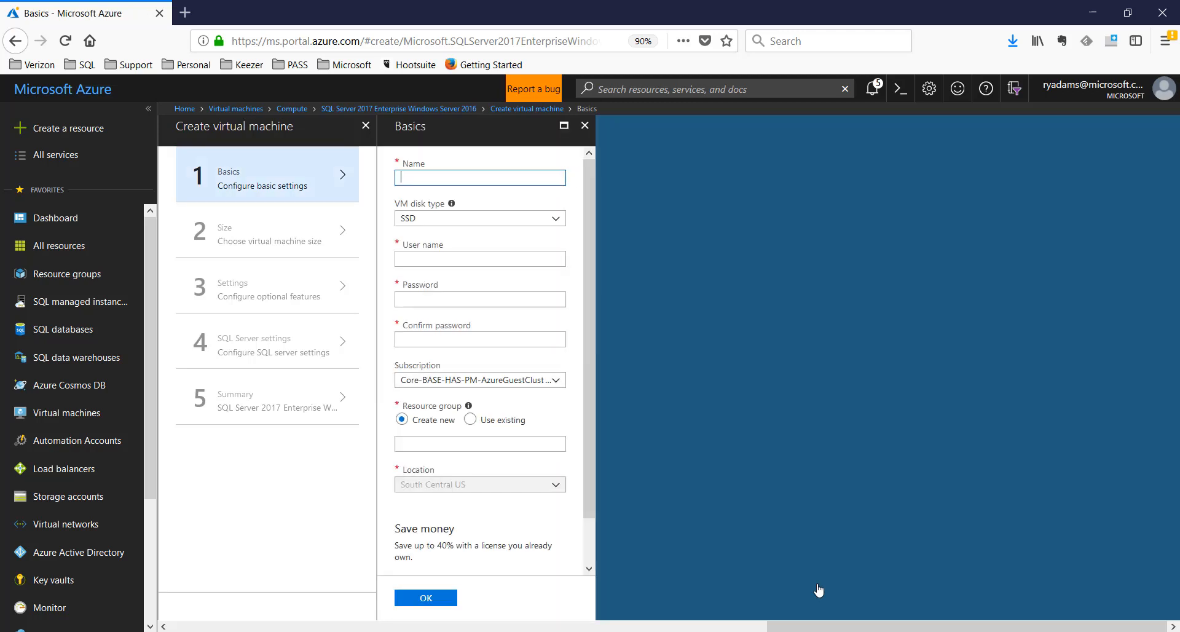
Name the VM rjatest and enter the admin user name and a confirmed password
text(rjatest)
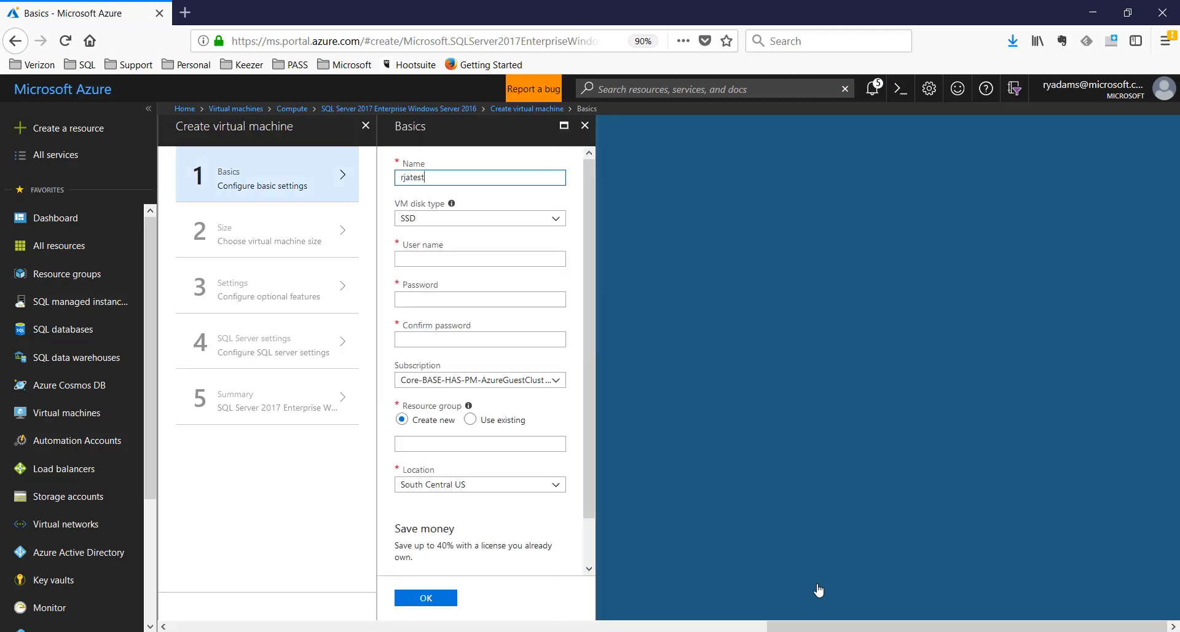
key(Tab)
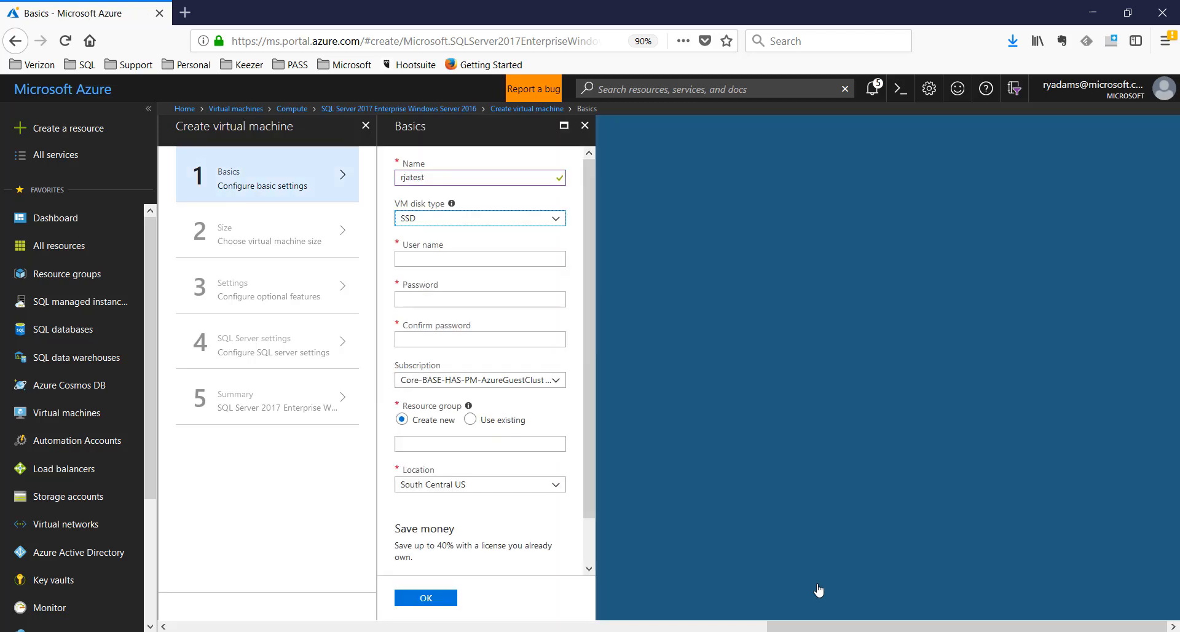
click(466, 257)
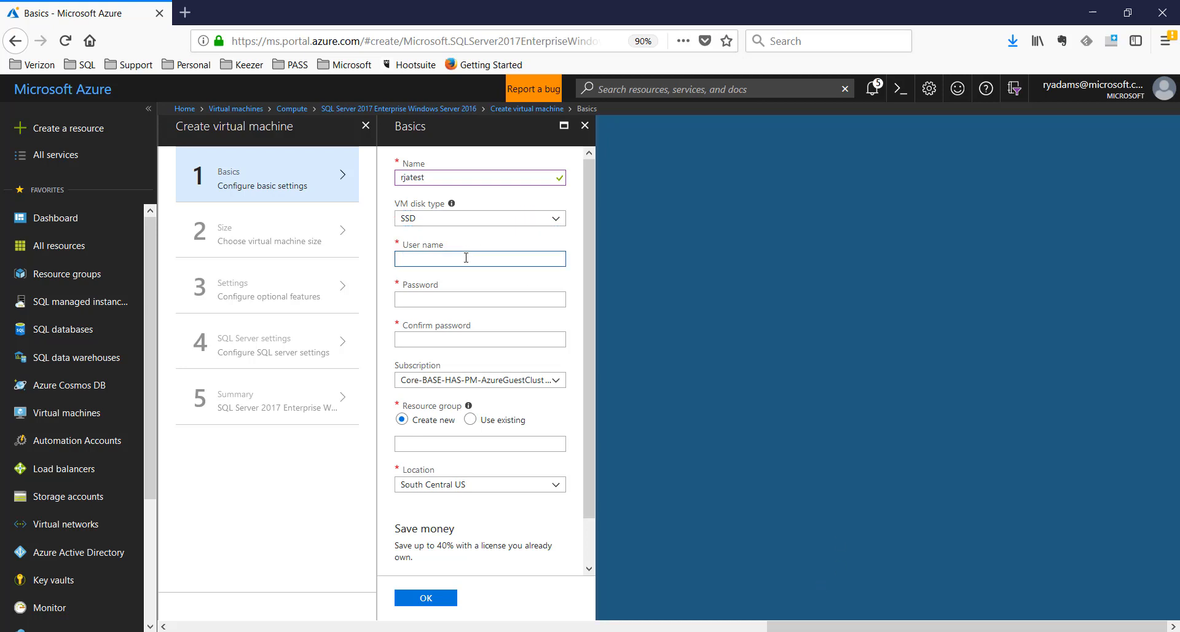
text(ryan.adams)
key(Tab)
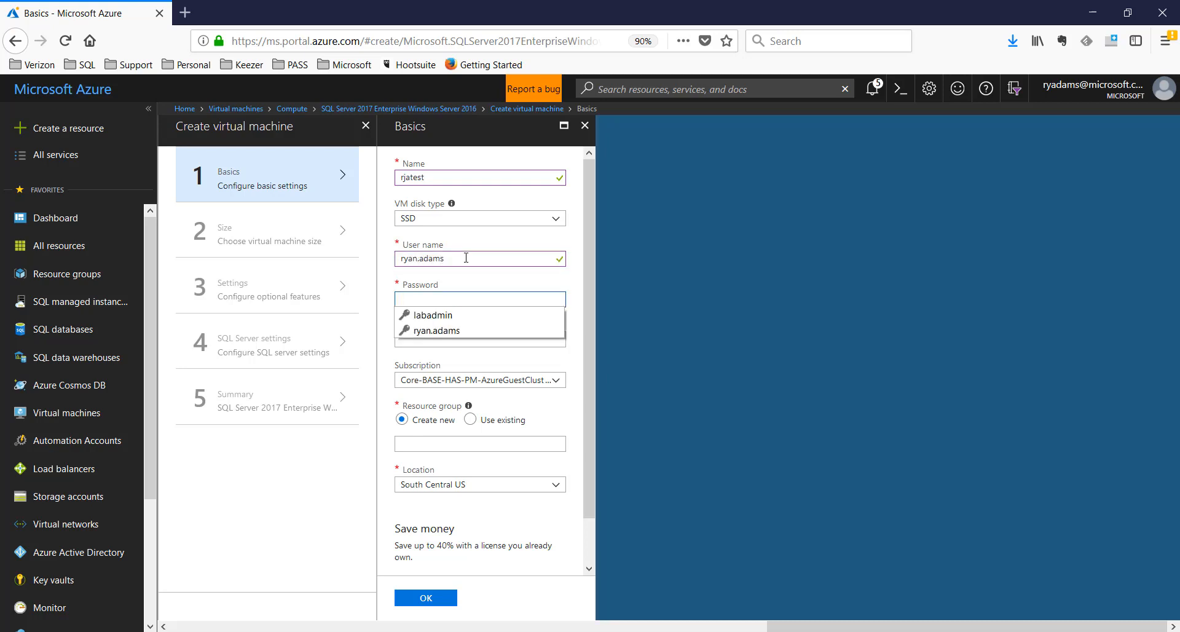
text(••••••••••)
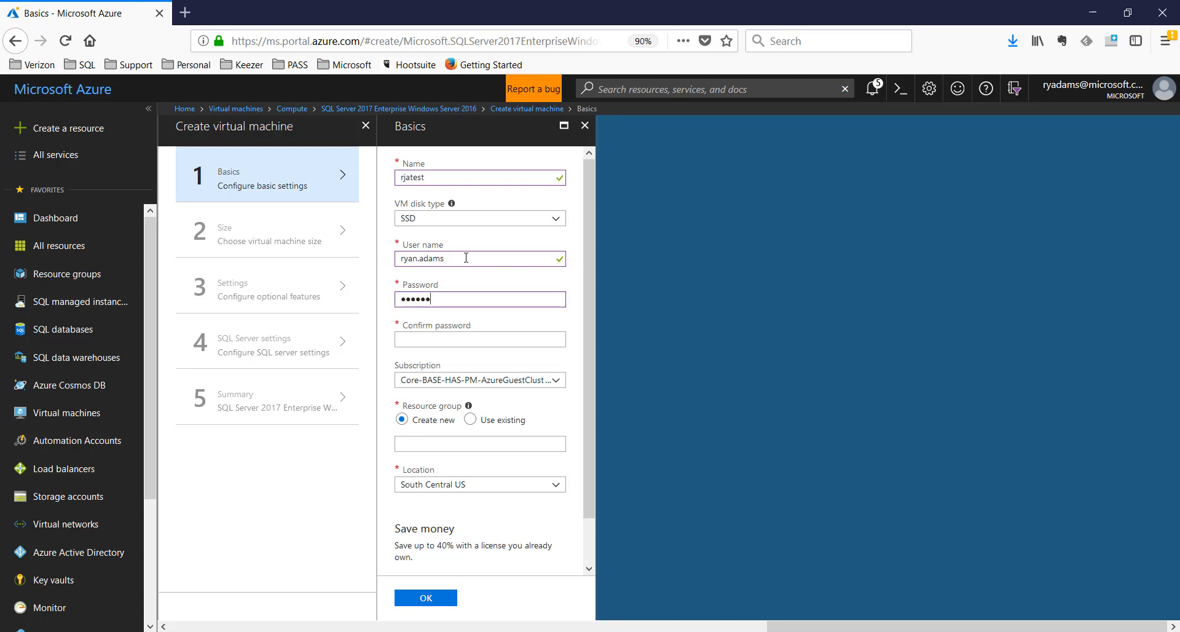
text(••••••••)
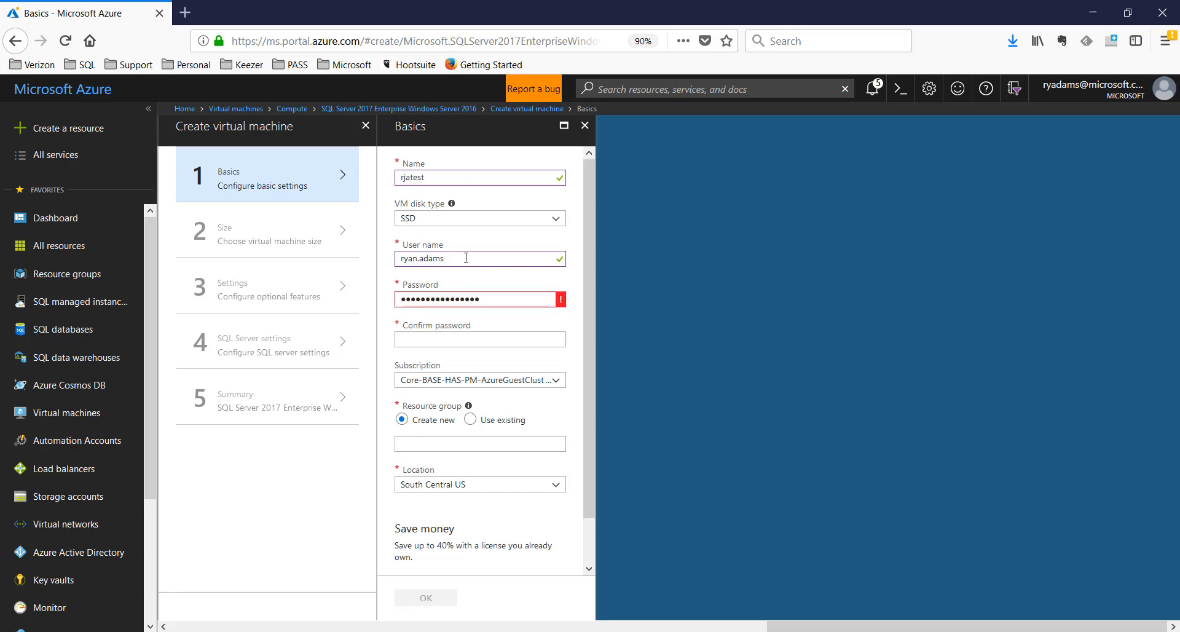
key(BackSpace)
key(BackSpace)
key(BackSpace)
key(BackSpace)
key(BackSpace)
key(BackSpace)
key(BackSpace)
key(BackSpace)
key(BackSpace)
key(BackSpace)
key(BackSpace)
key(BackSpace)
key(BackSpace)
key(BackSpace)
key(BackSpace)
key(BackSpace)
key(BackSpace)
key(BackSpace)
text(••••••••••••••••••••••)
key(Tab)
text(••••)
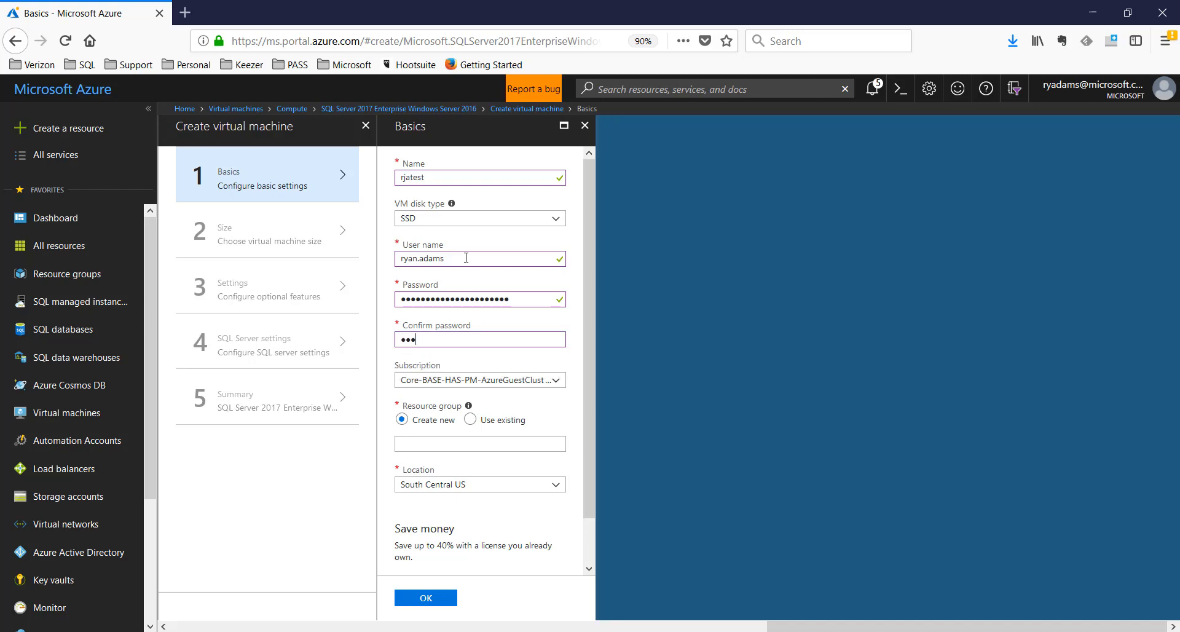
text(••••••••••••••••••)
Choose the Microsoft Azure Internal Consumption subscription and existing resource group fcirg, then confirm the basics
click(558, 383)
click(463, 453)
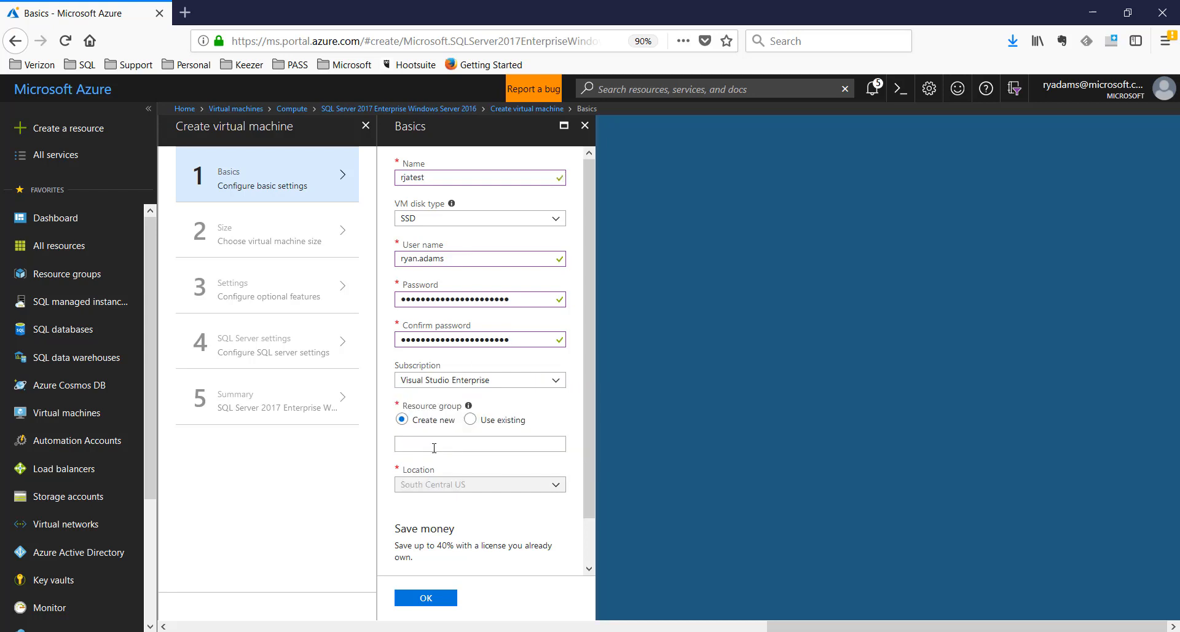
click(555, 386)
click(472, 418)
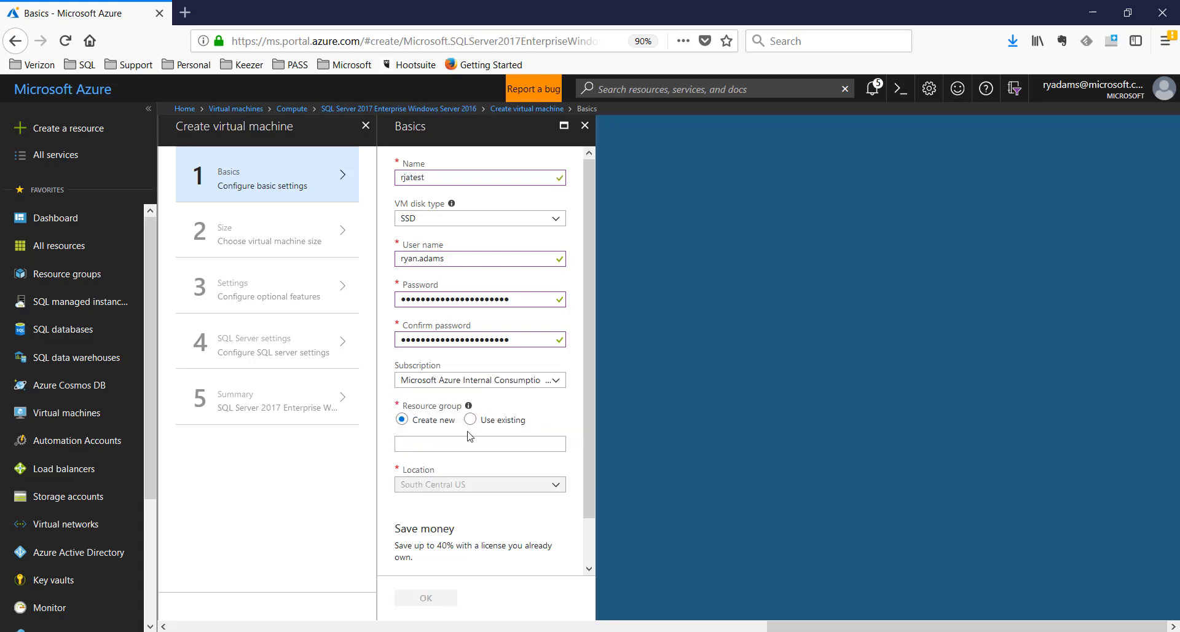
click(471, 420)
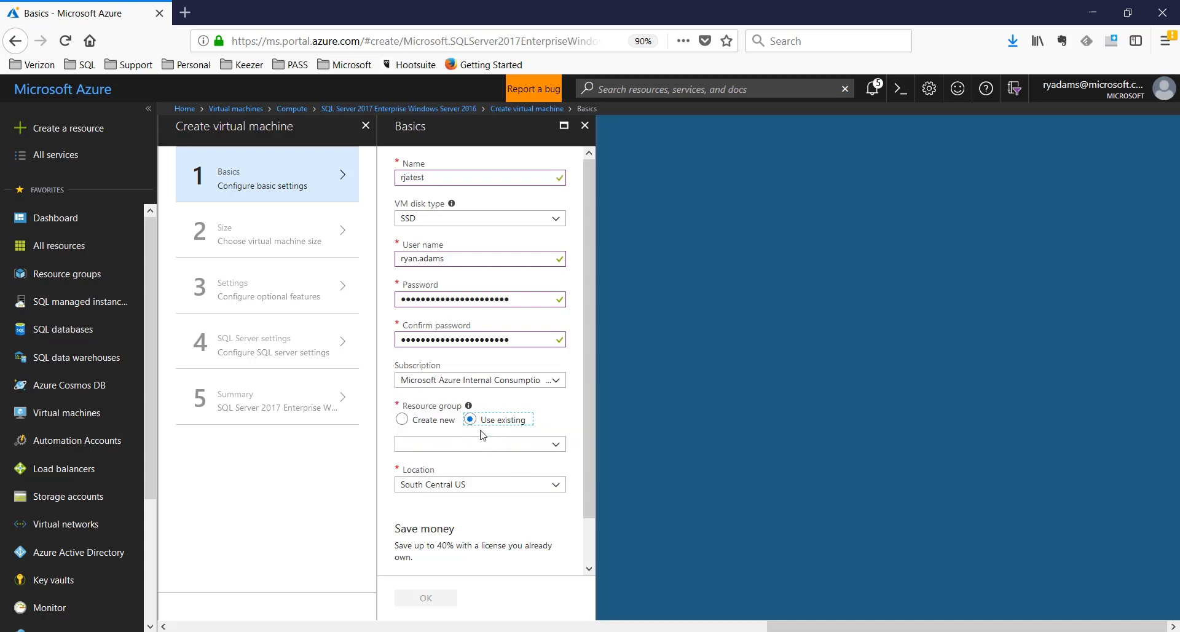
click(557, 445)
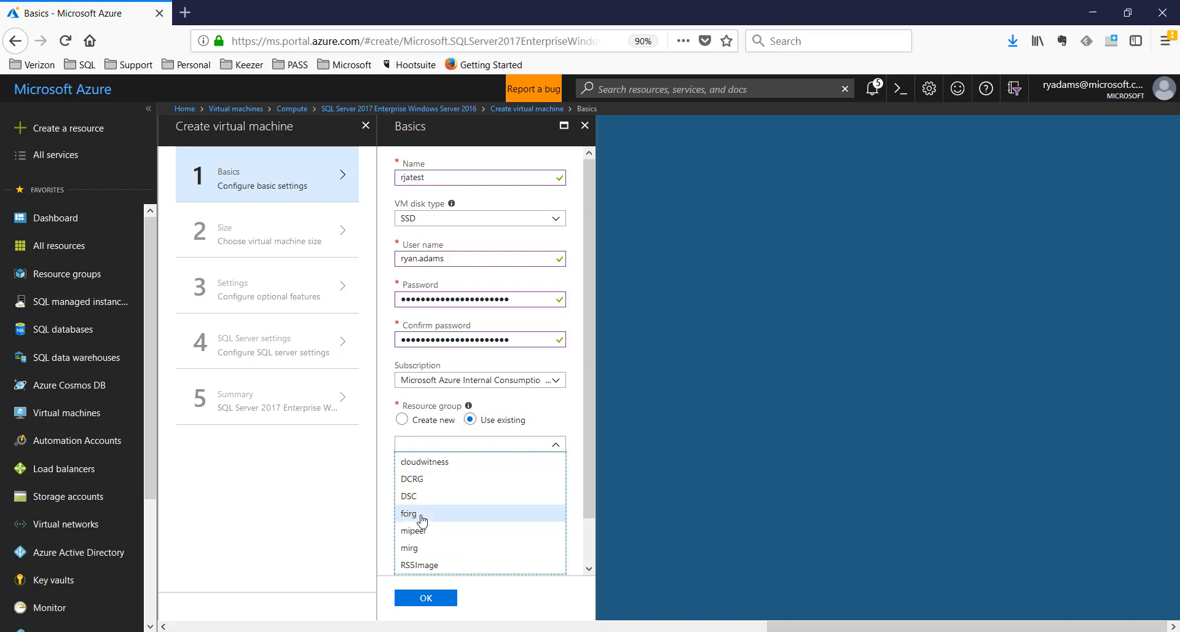
click(417, 519)
click(426, 598)
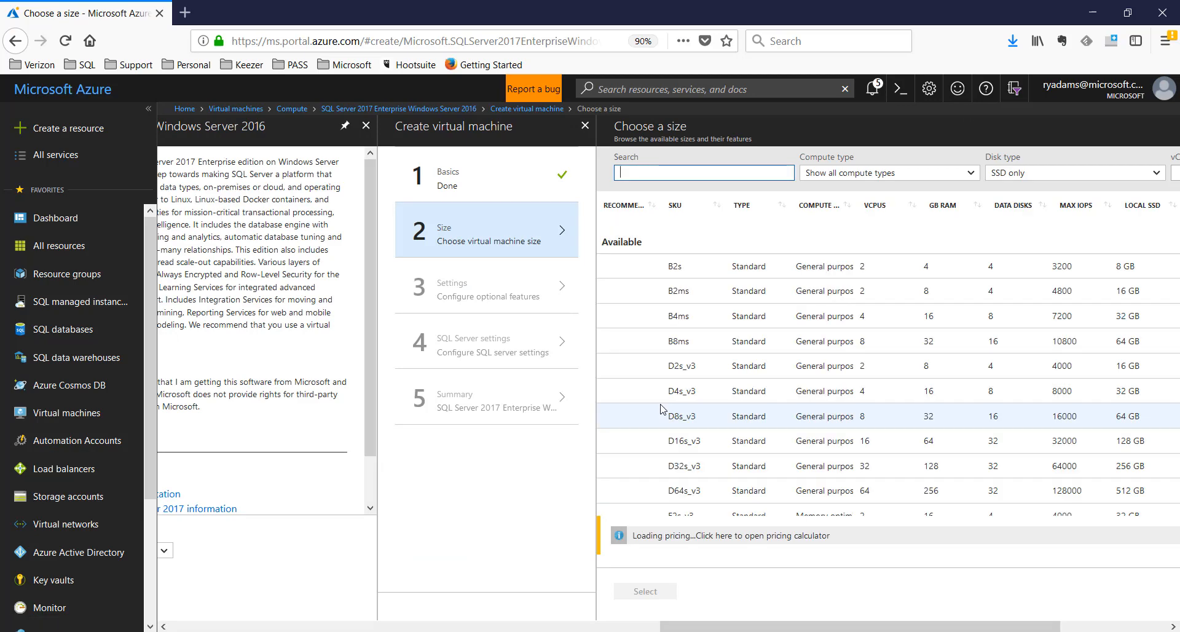
Pick the D16s_v3 machine size from the VM size list
click(678, 443)
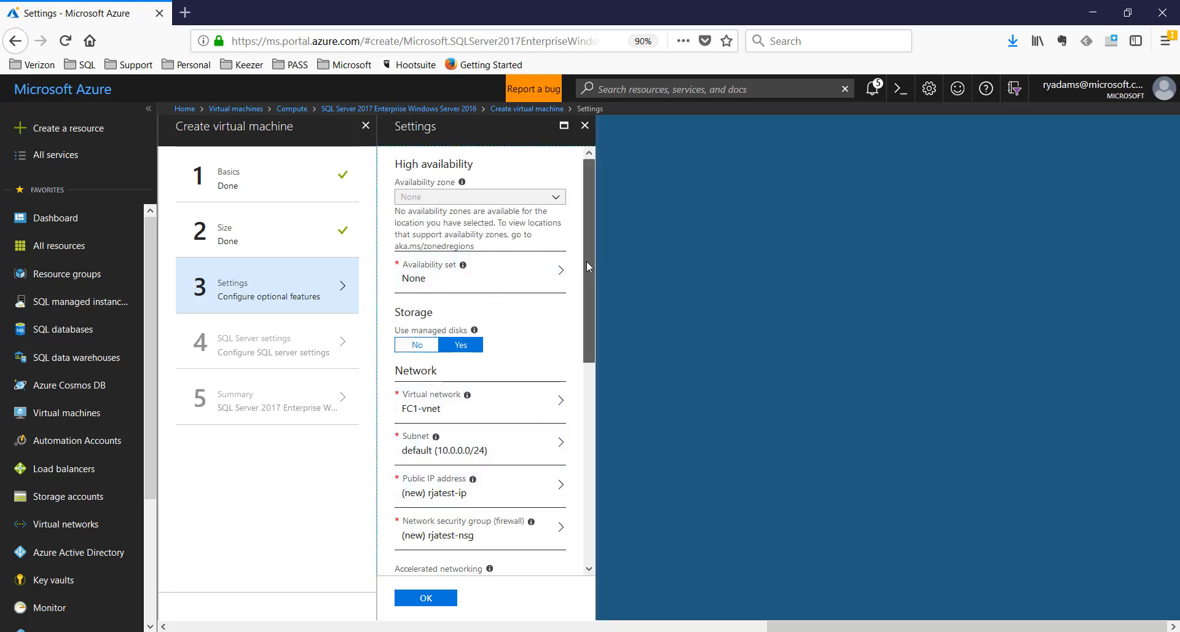
Open the VM's Public IP address setting to define the new rjatest-ip address
scroll(586, 261, down, 3)
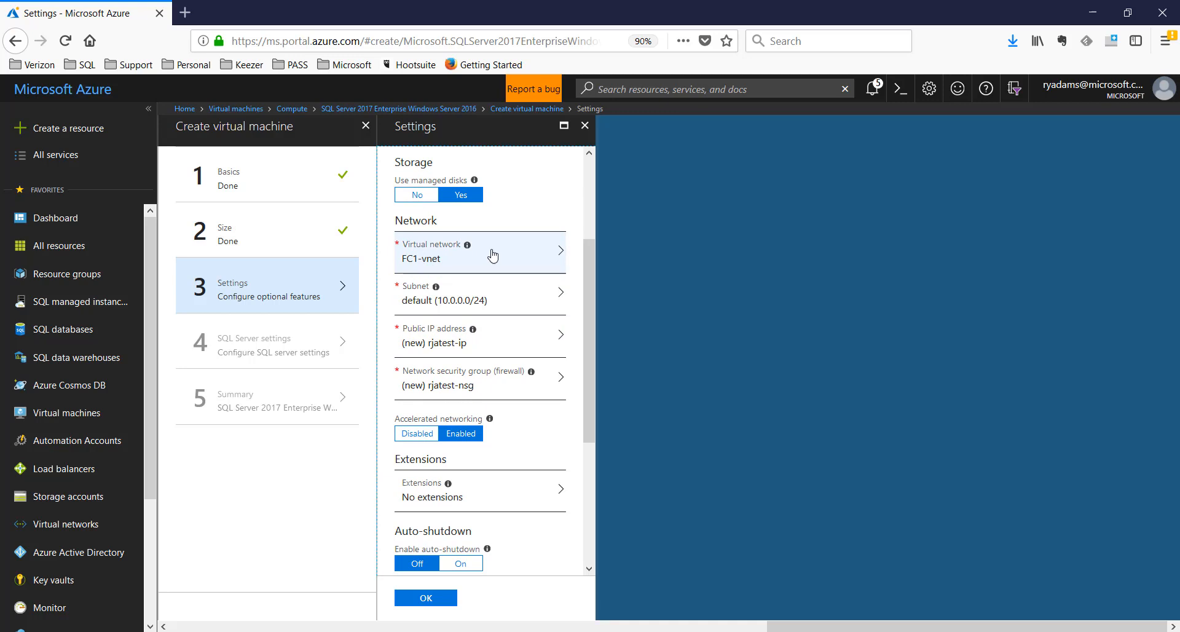
click(447, 341)
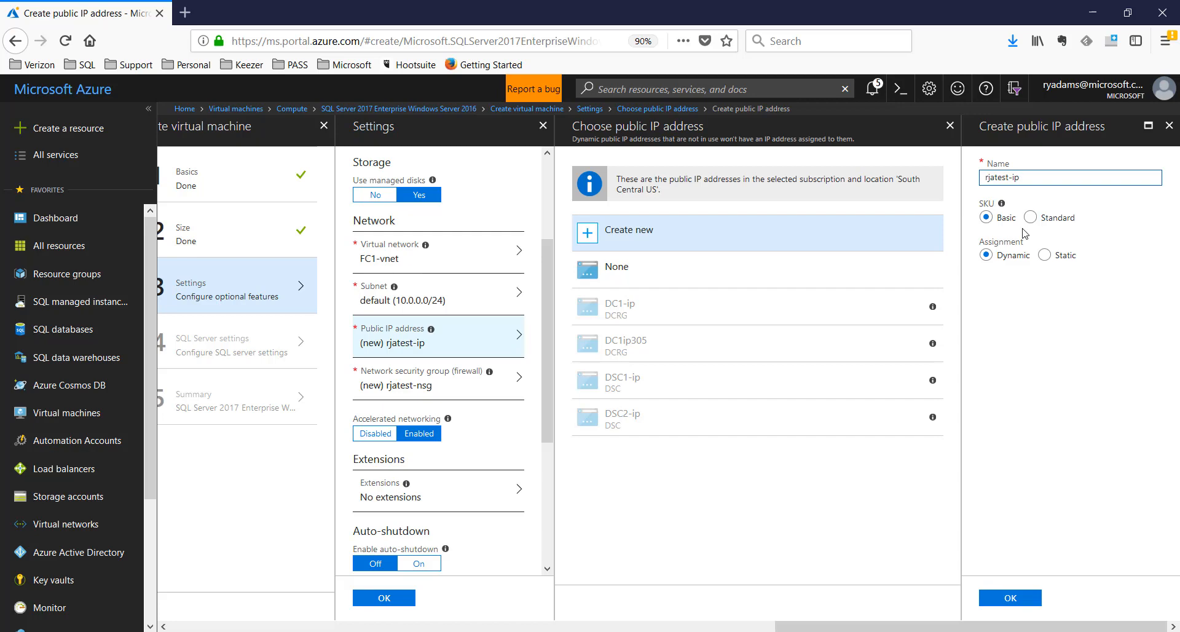
Set the new public IP to Standard SKU and switch to the RAtest4 remote desktop session
click(1039, 218)
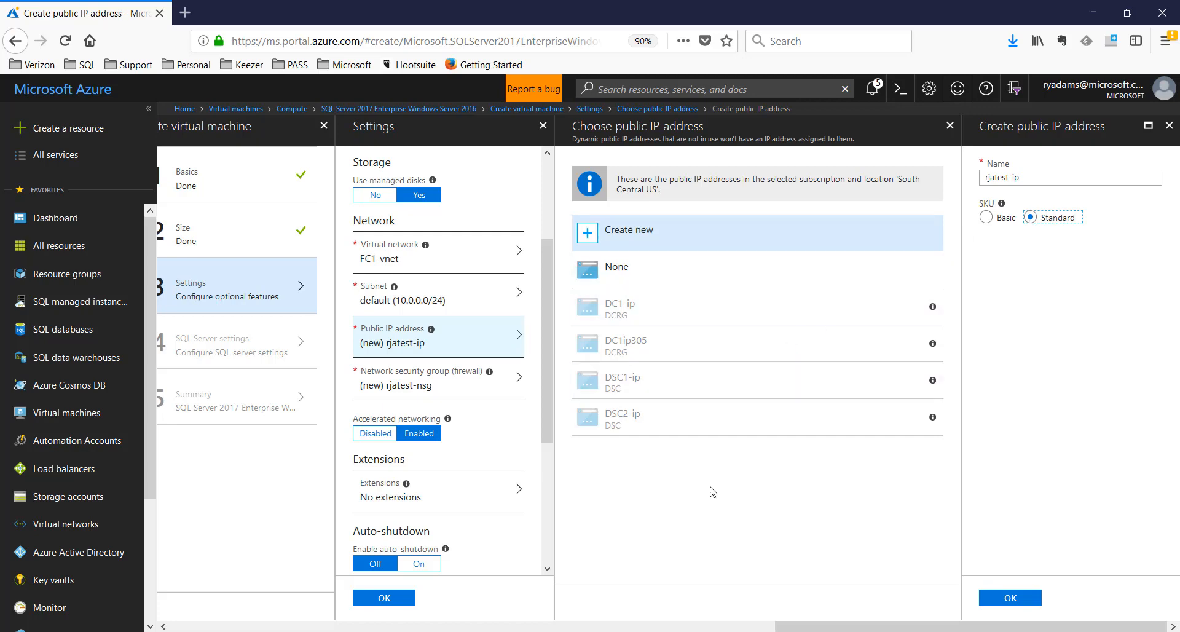
click(656, 631)
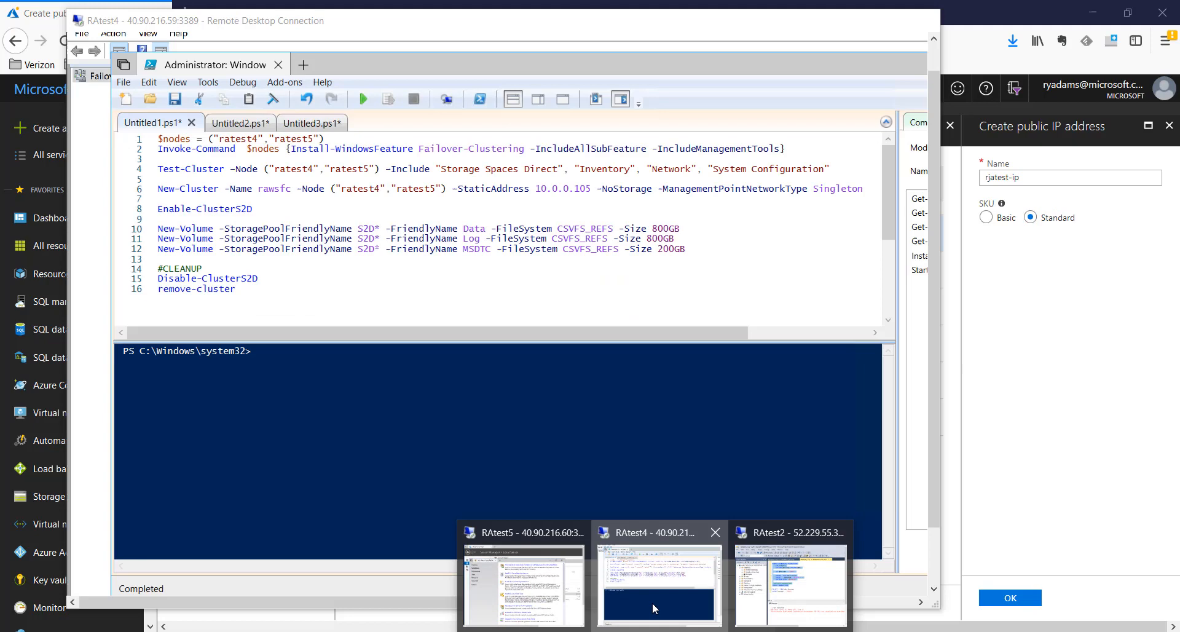
click(651, 602)
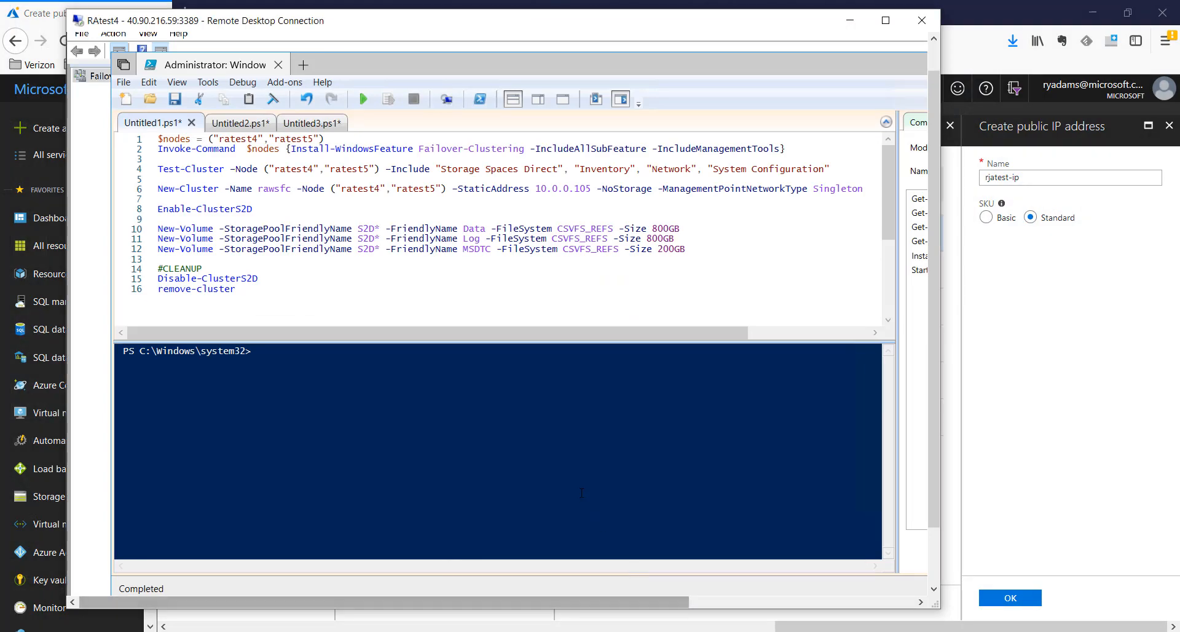
Maximize the RAtest4 session and launch Add Roles and Features from the Server Manager dashboard
click(886, 23)
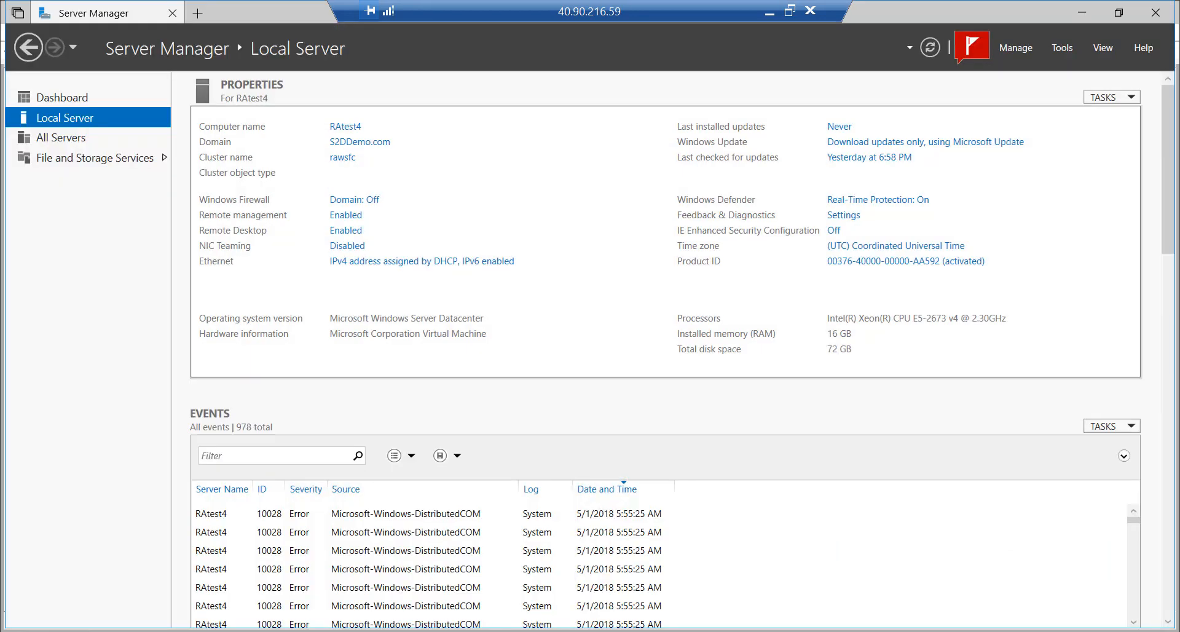
click(64, 97)
click(398, 195)
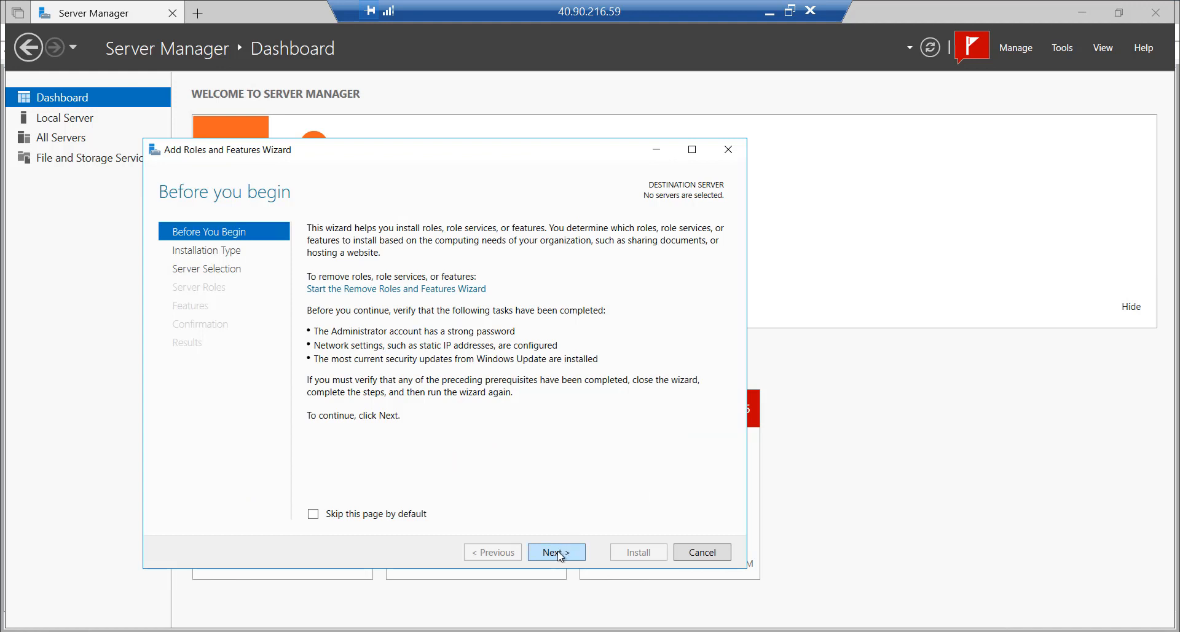
Advance the wizard to the Features page with RAtest4 as the destination server
click(557, 552)
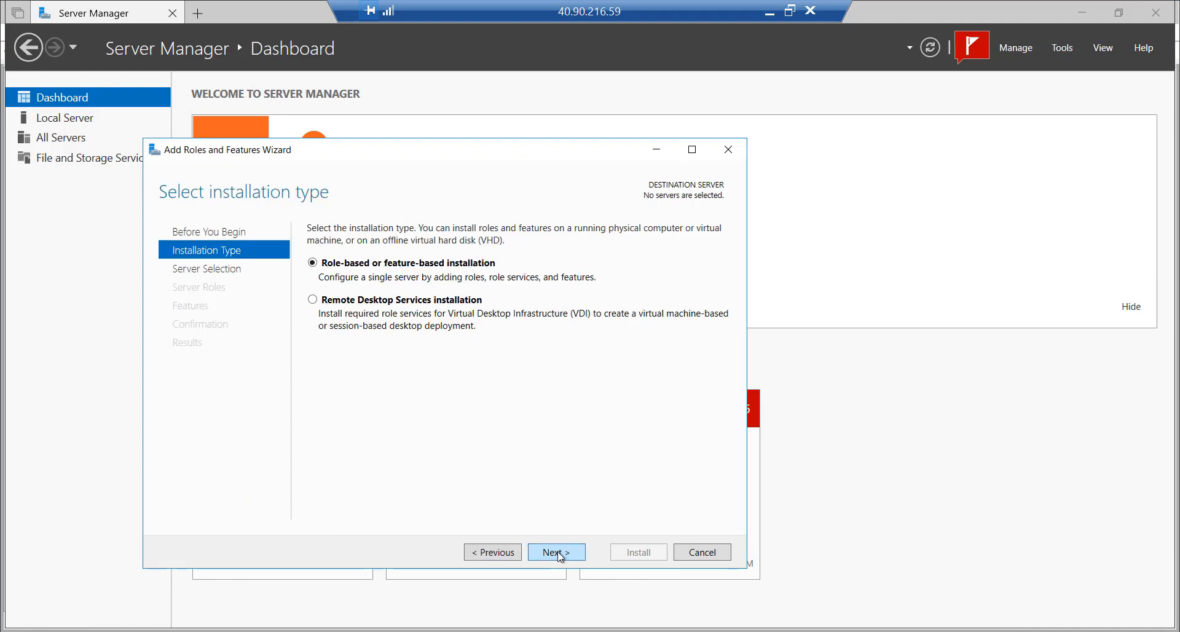
click(556, 552)
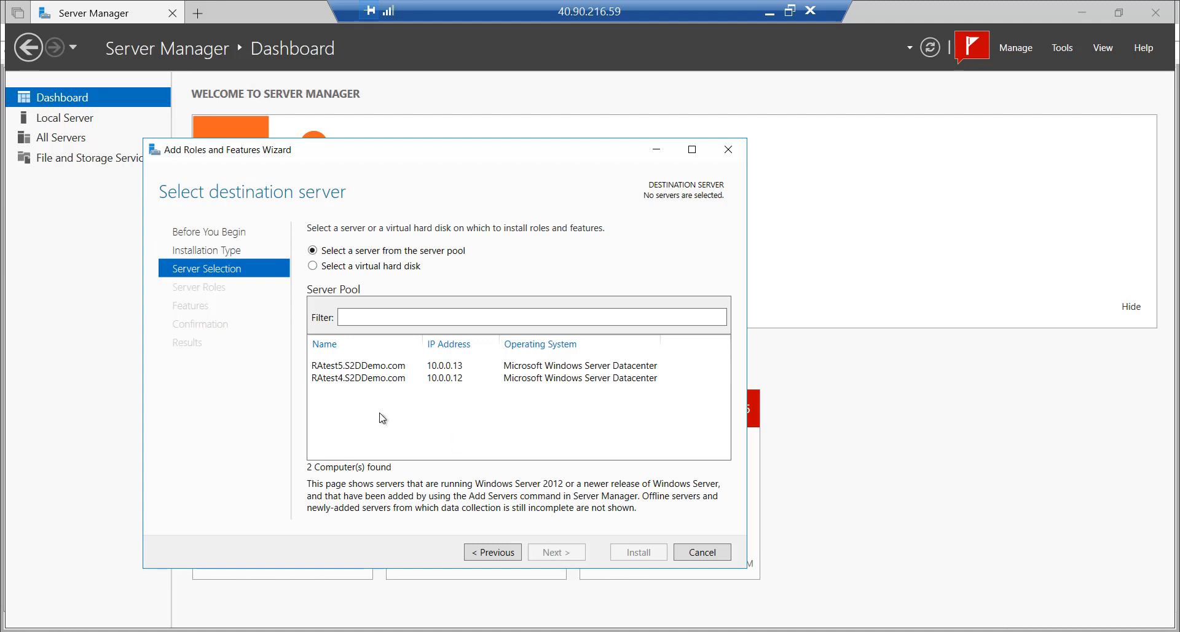
click(364, 379)
click(565, 552)
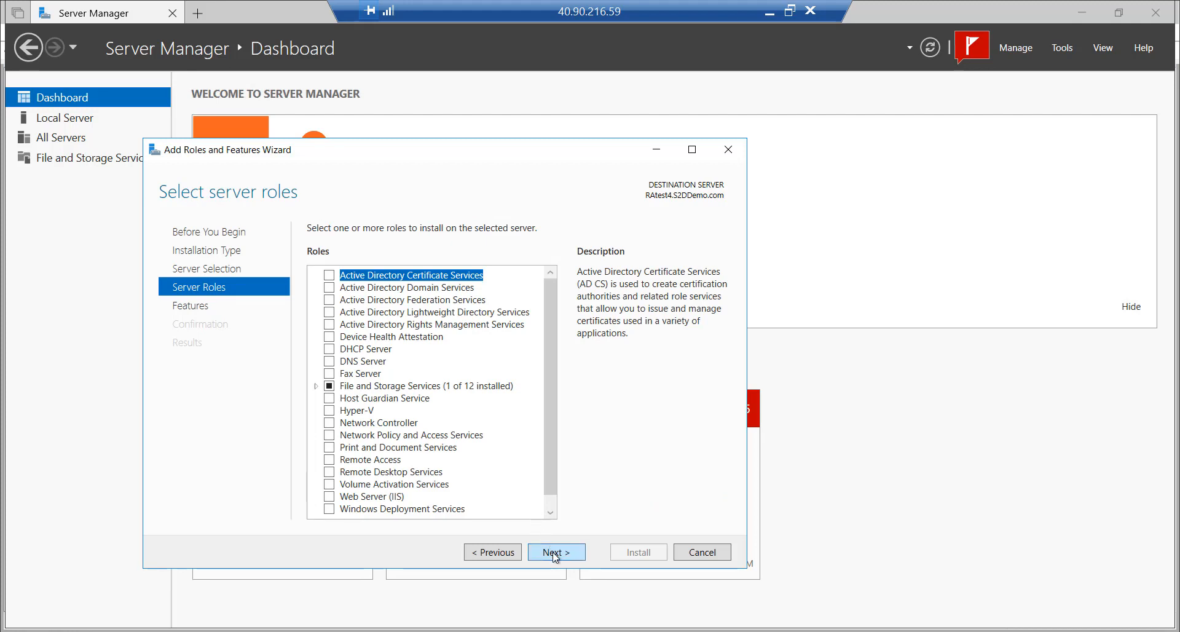
click(555, 556)
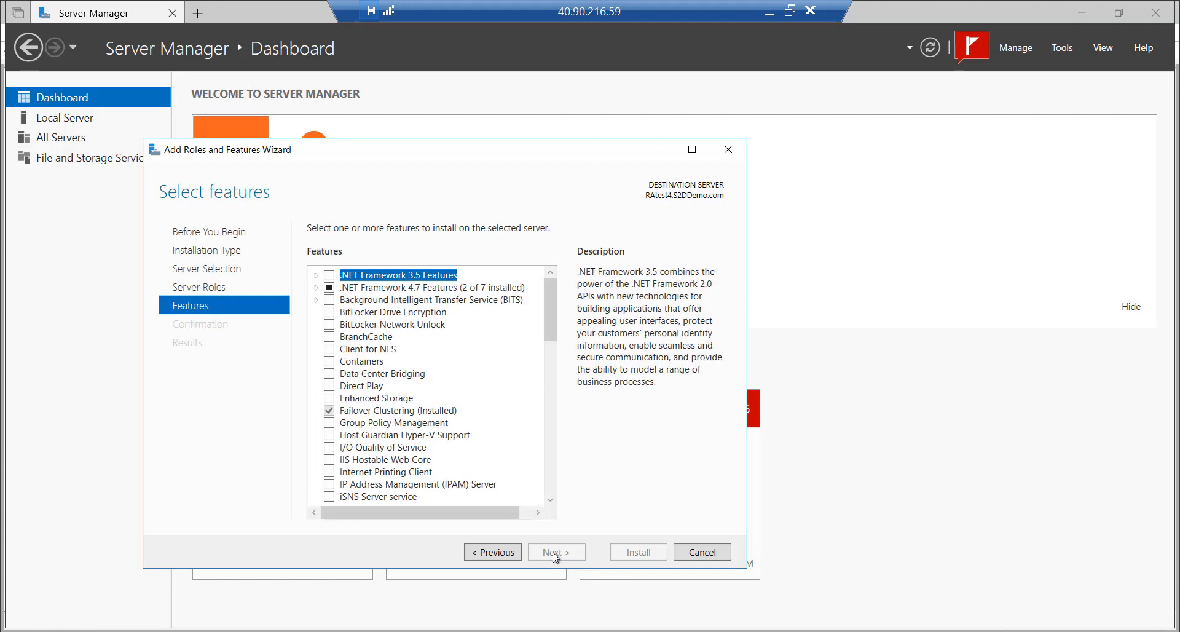
Check that Failover Clustering and its management, PowerShell and command tools are installed, then cancel
click(412, 411)
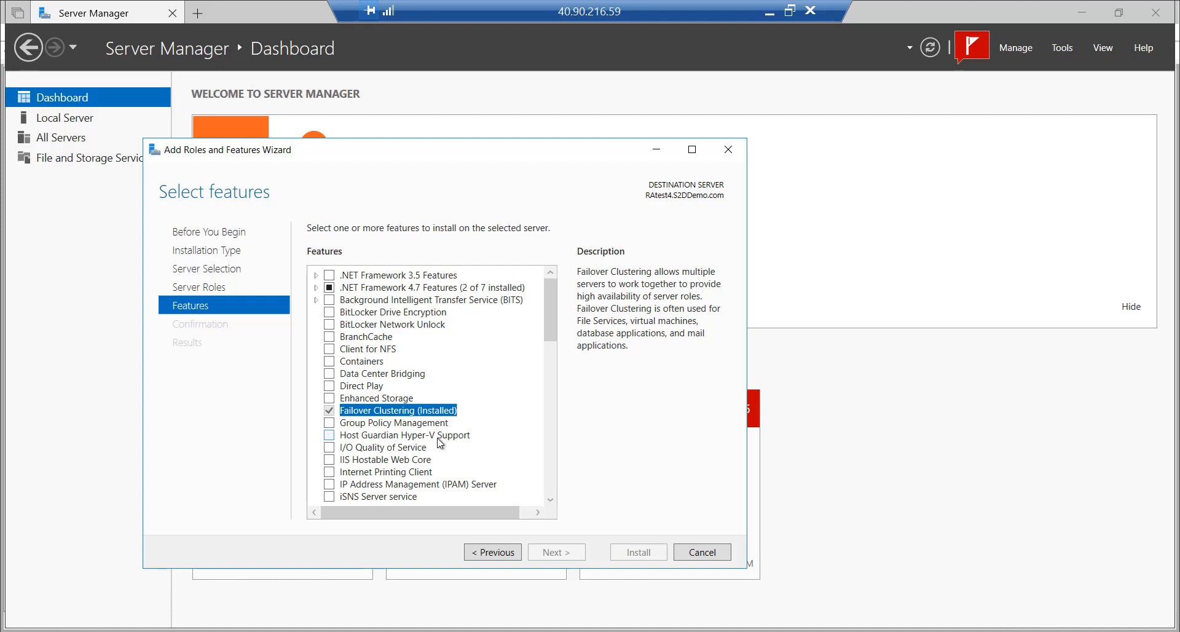
drag(551, 301, 545, 396)
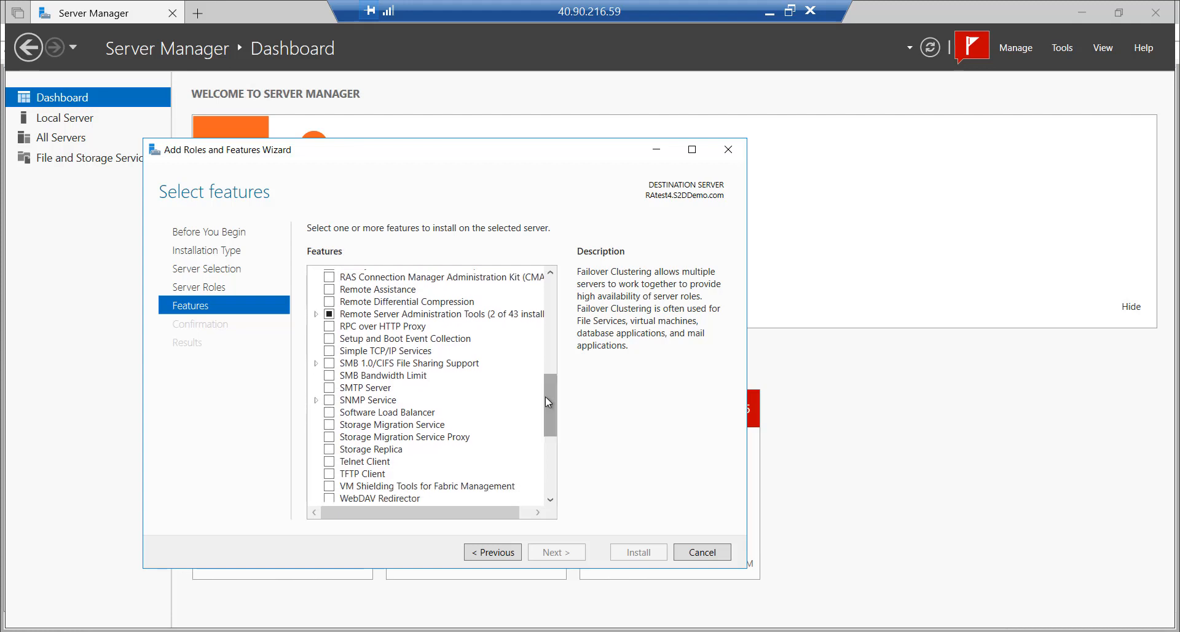
click(315, 314)
click(330, 326)
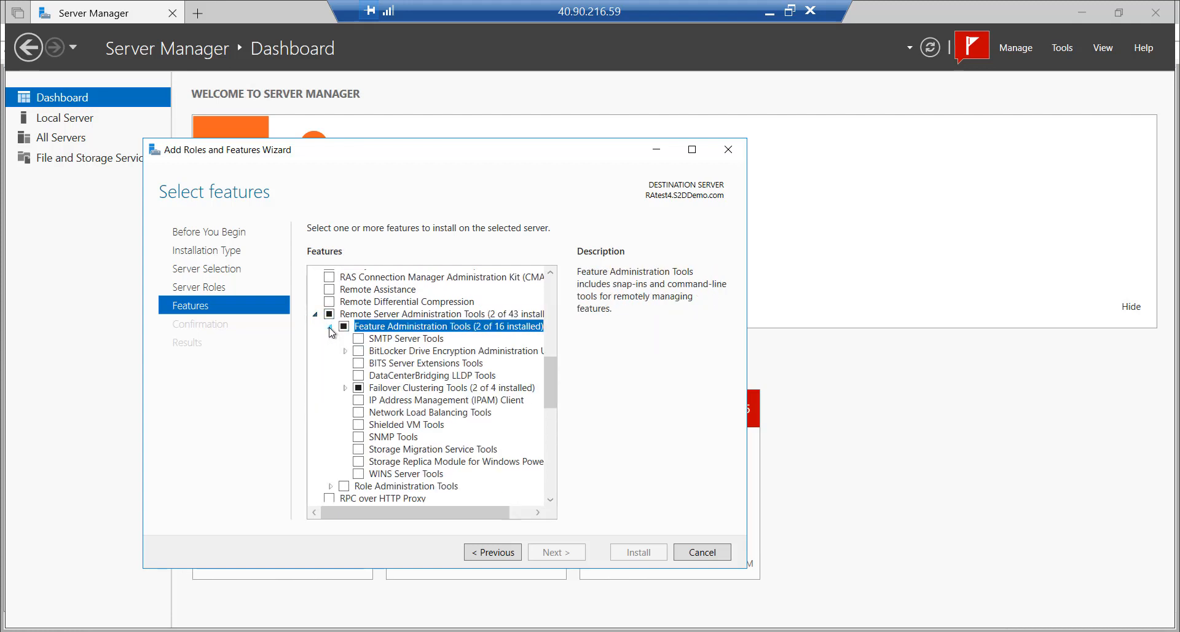
click(345, 387)
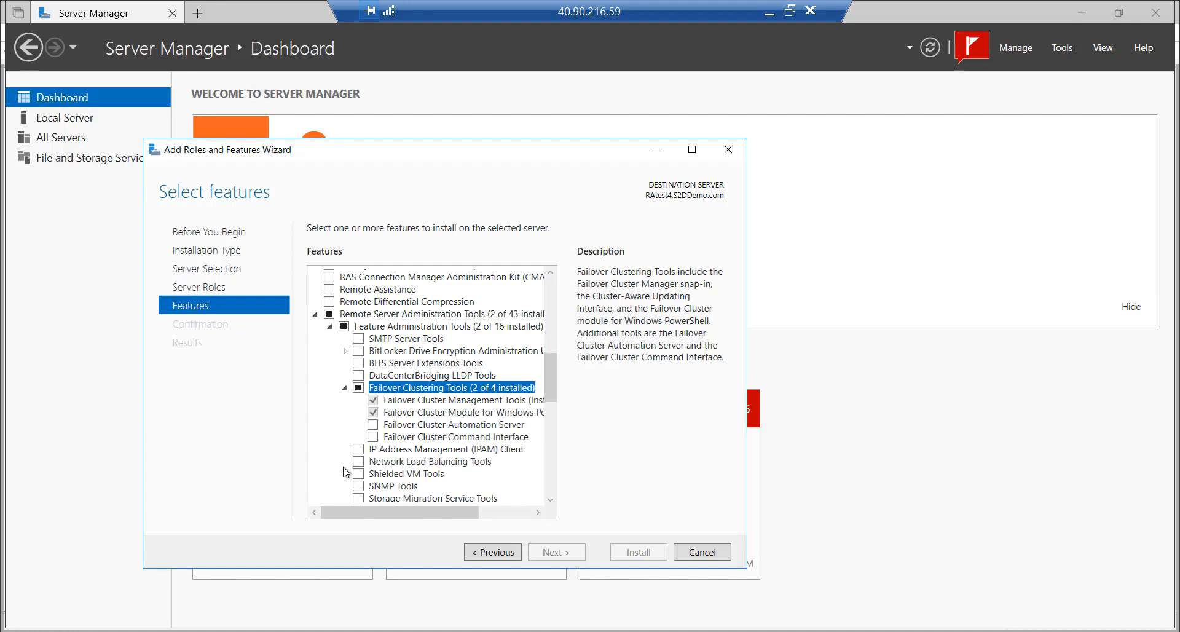
drag(376, 519, 404, 518)
click(425, 403)
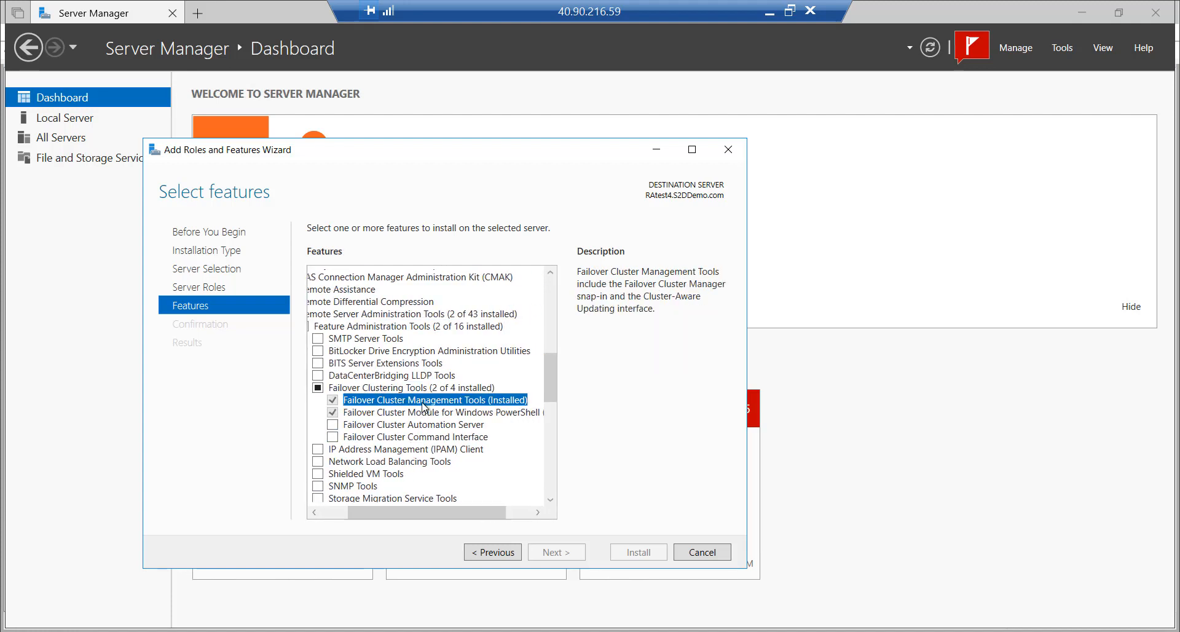
click(424, 415)
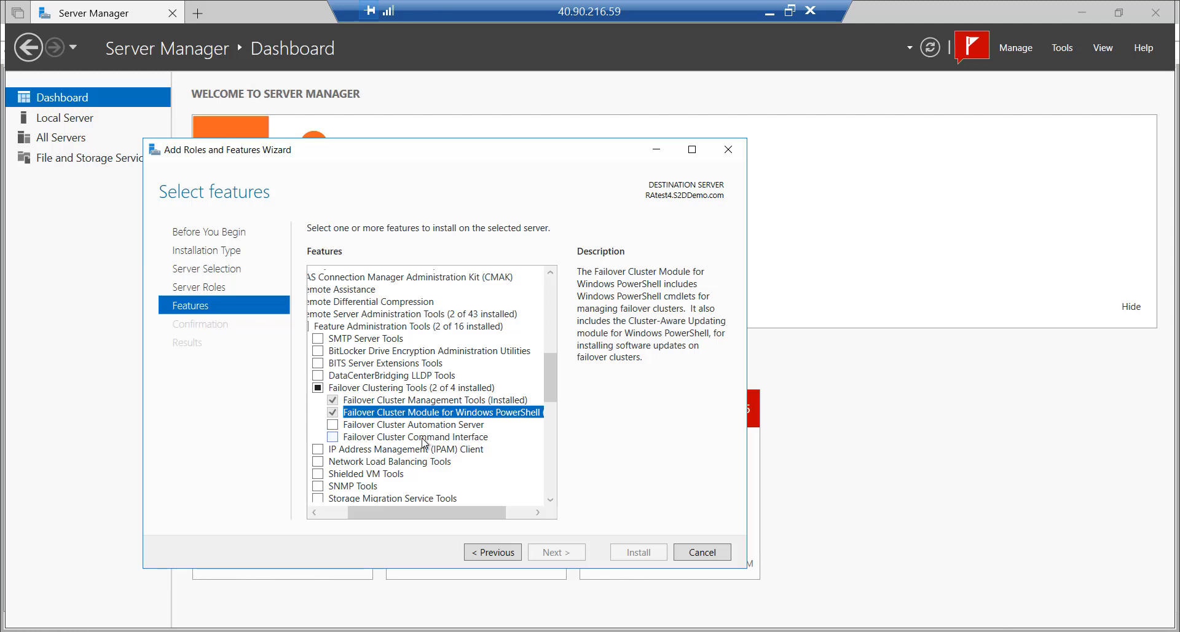
click(422, 438)
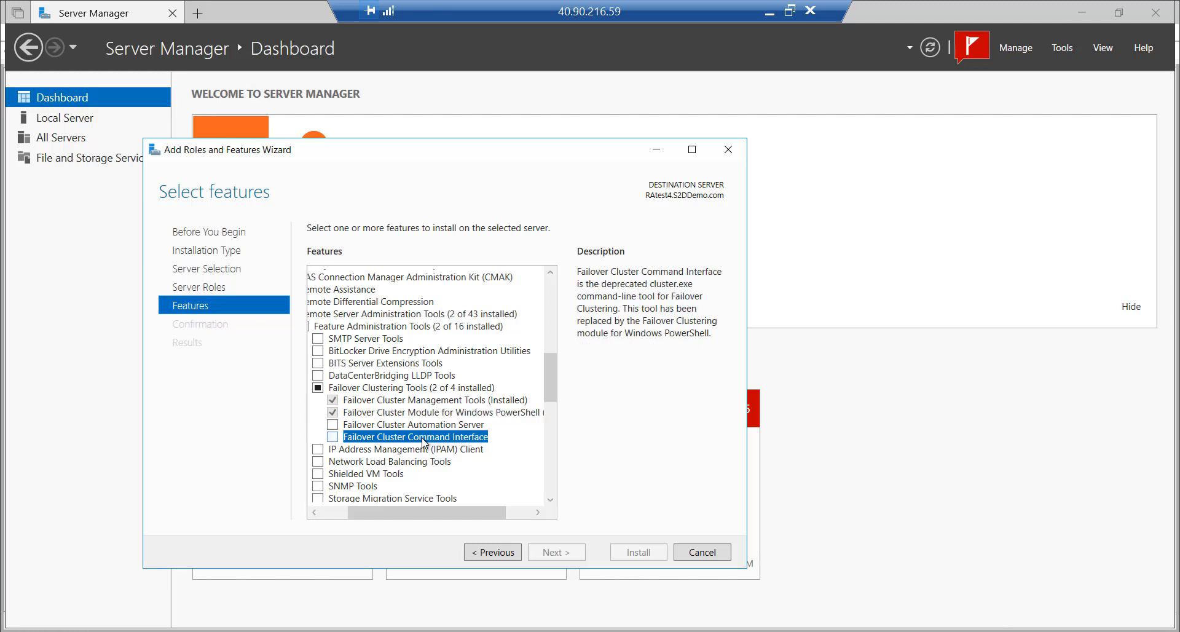
click(704, 552)
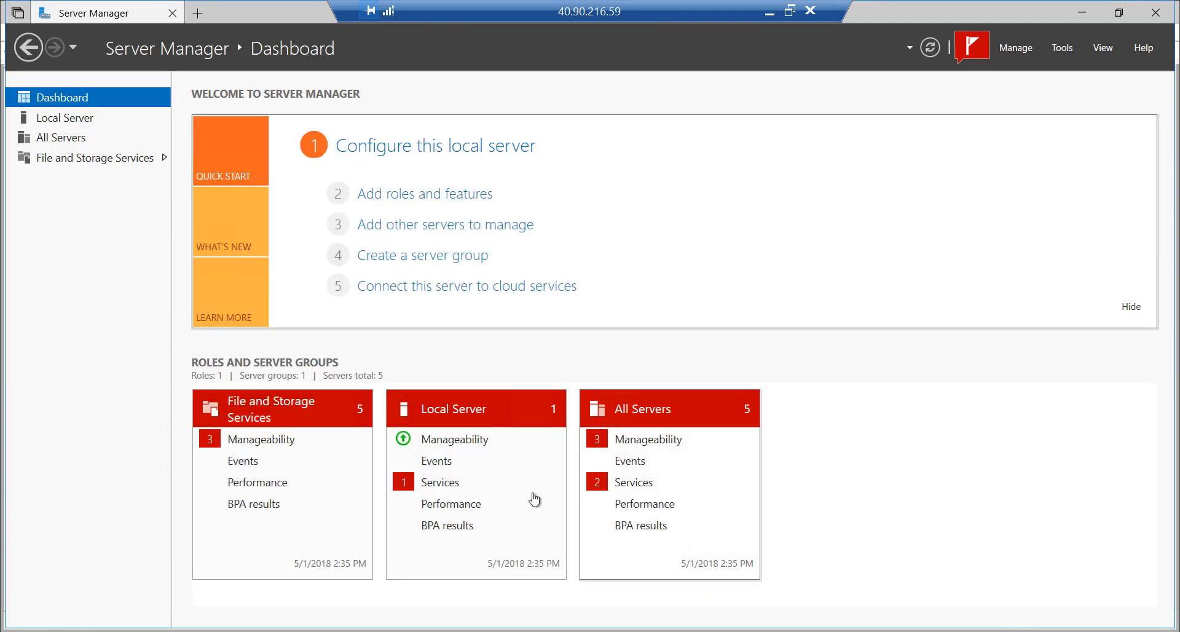
Bring the cluster script forward and select line 1's $nodes list and line 2's install command
click(301, 631)
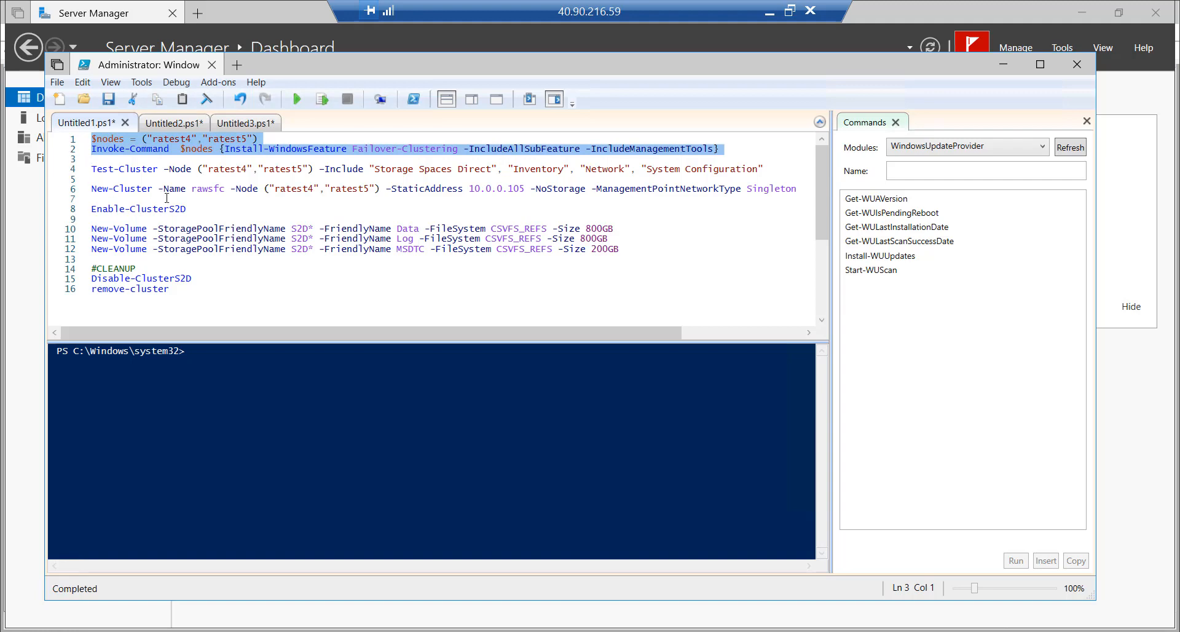
scroll(167, 197, up, 5)
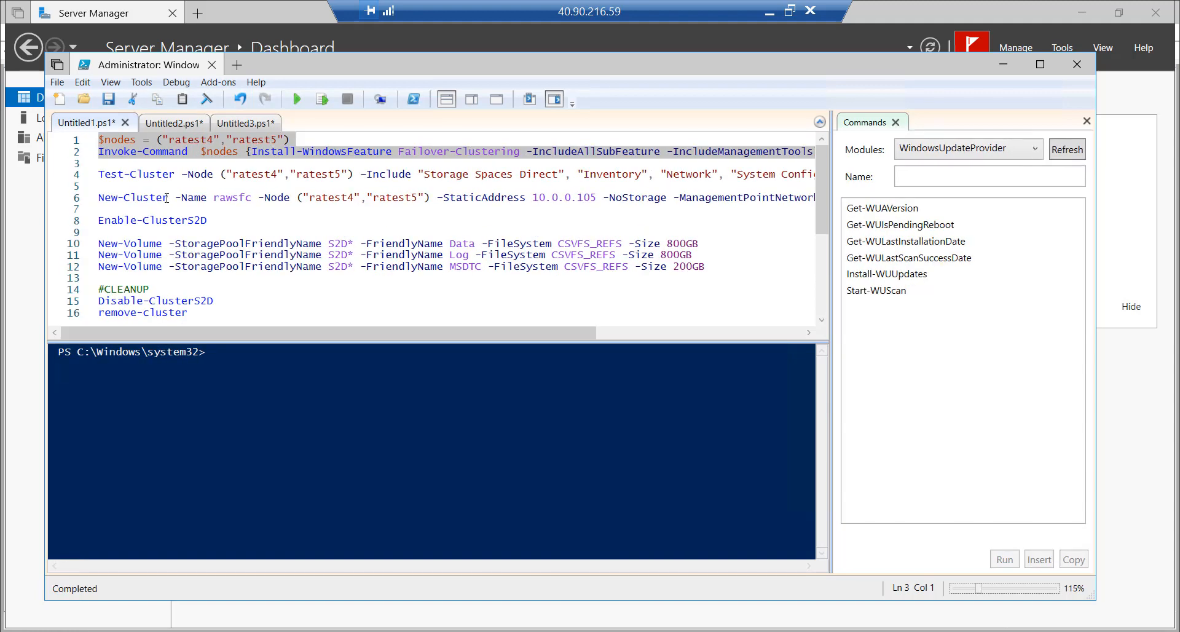
click(145, 138)
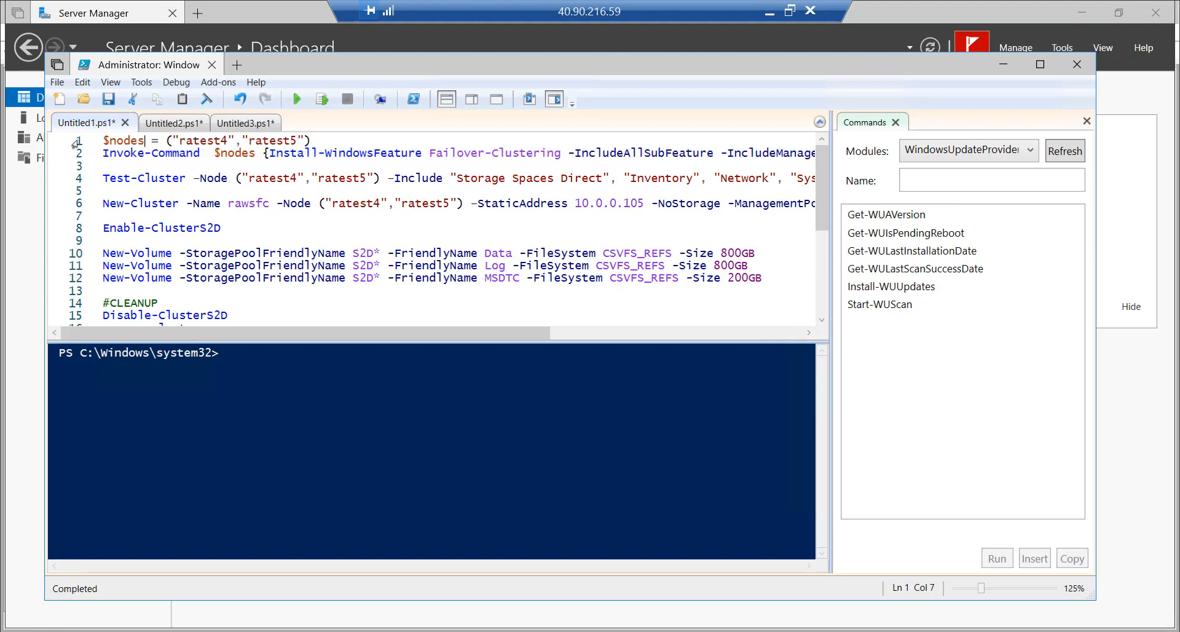
click(74, 142)
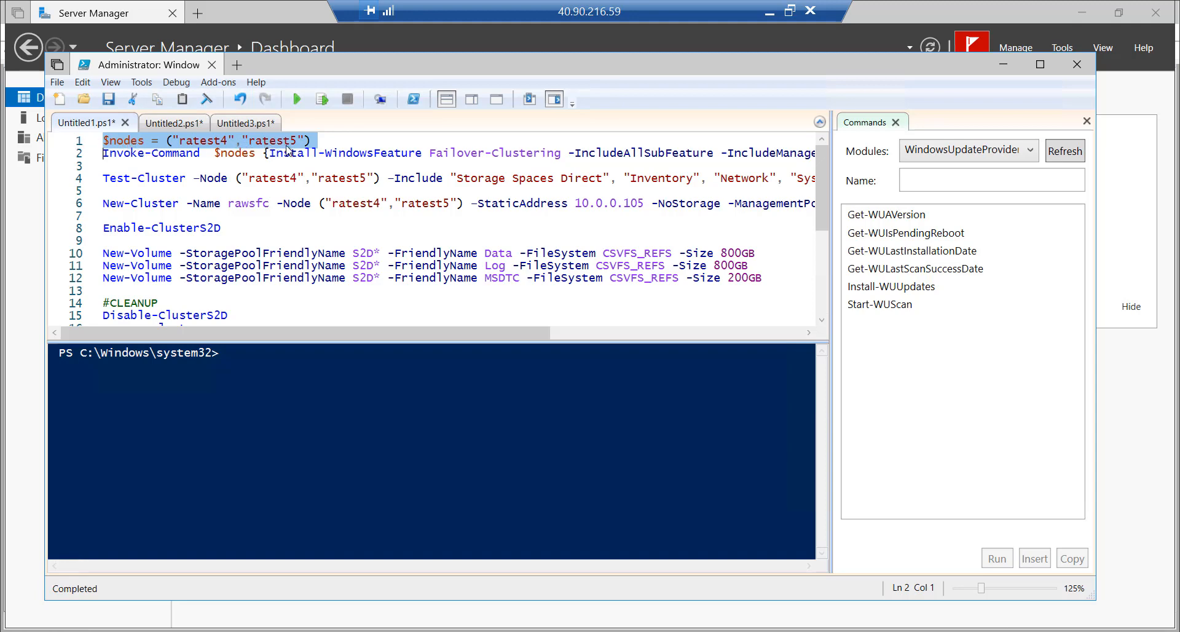
click(82, 154)
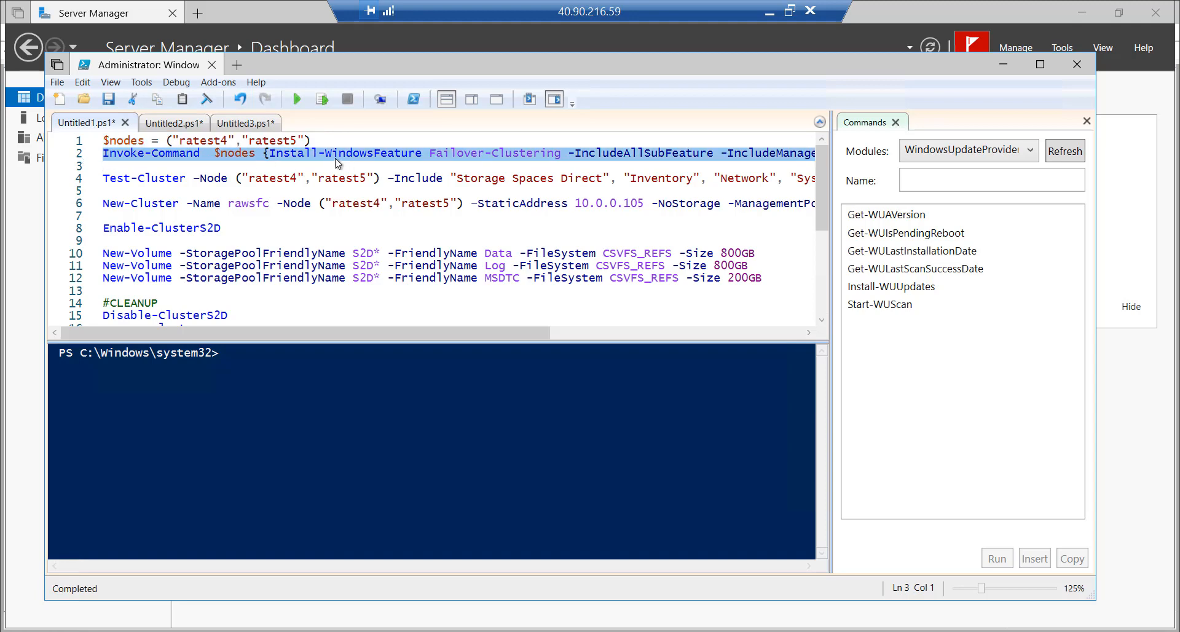
Highlight Failover-Clustering and its -IncludeAllSubFeature/-IncludeManagementTools switches, then close the Commands pane
click(420, 159)
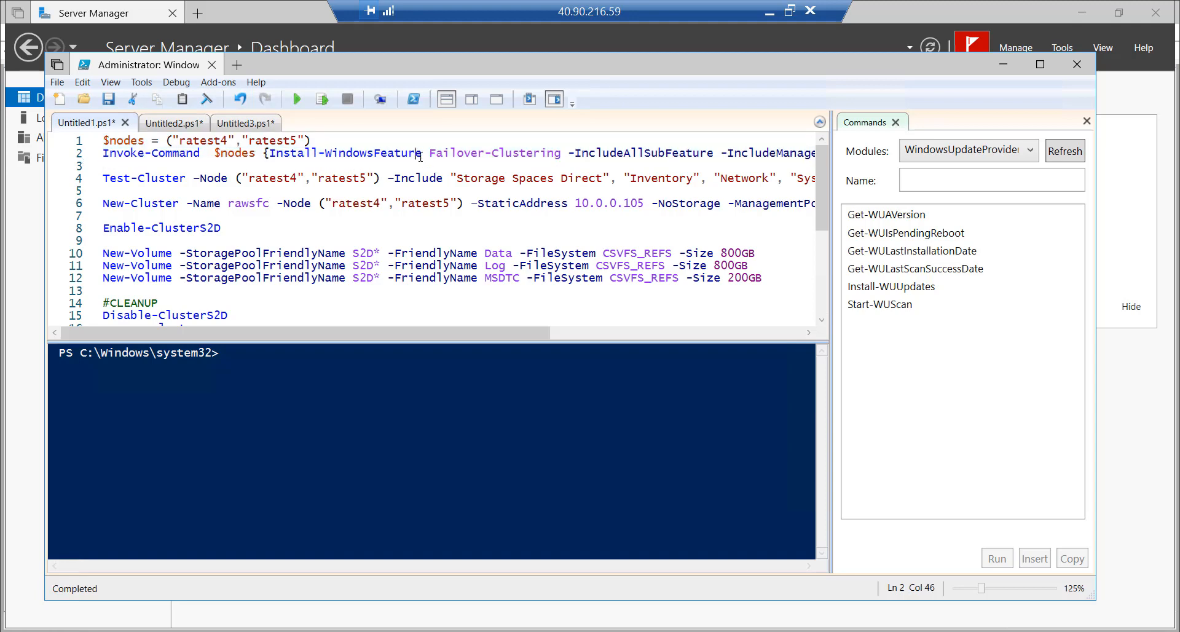
drag(429, 154, 555, 153)
drag(522, 332, 696, 337)
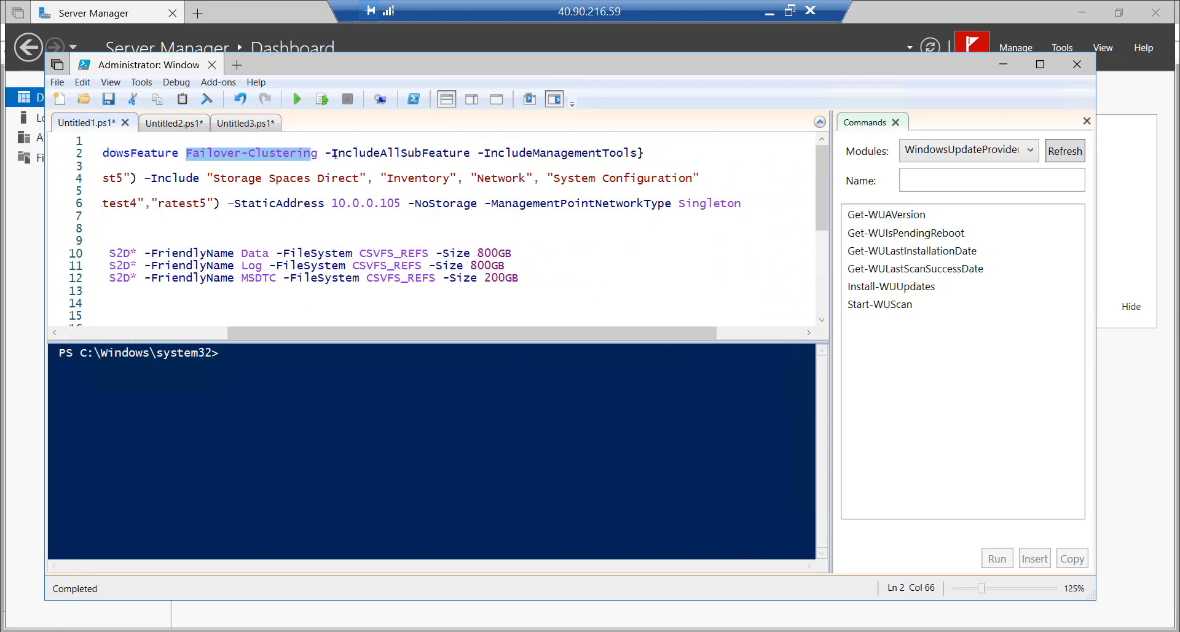
drag(327, 153, 639, 153)
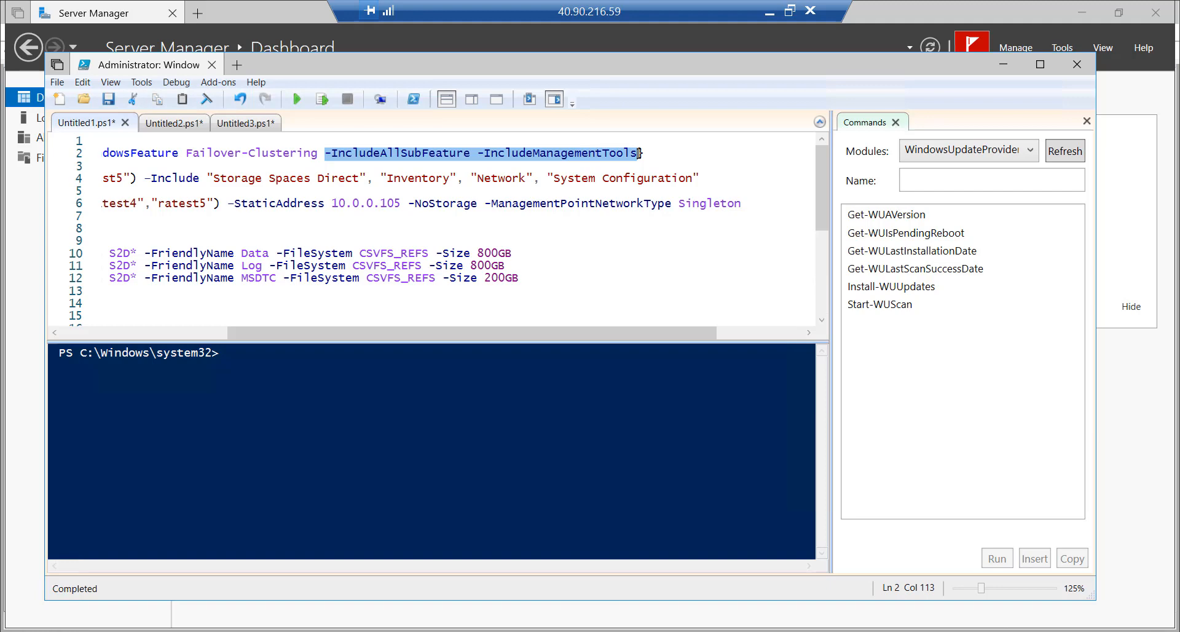
key(Home)
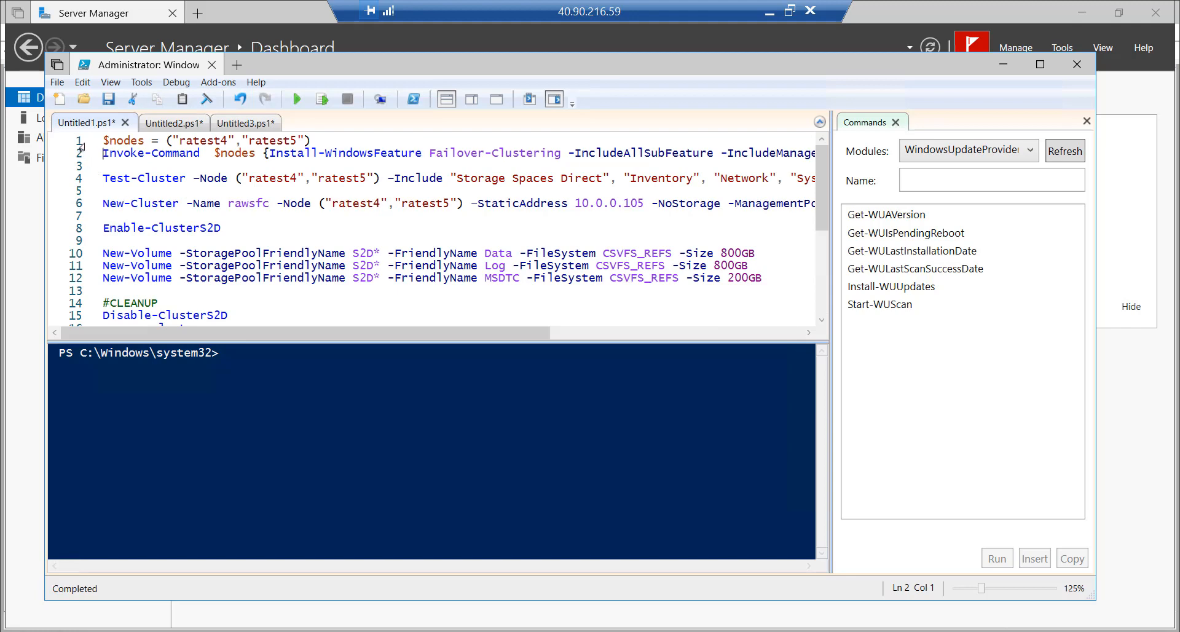
drag(81, 144, 79, 161)
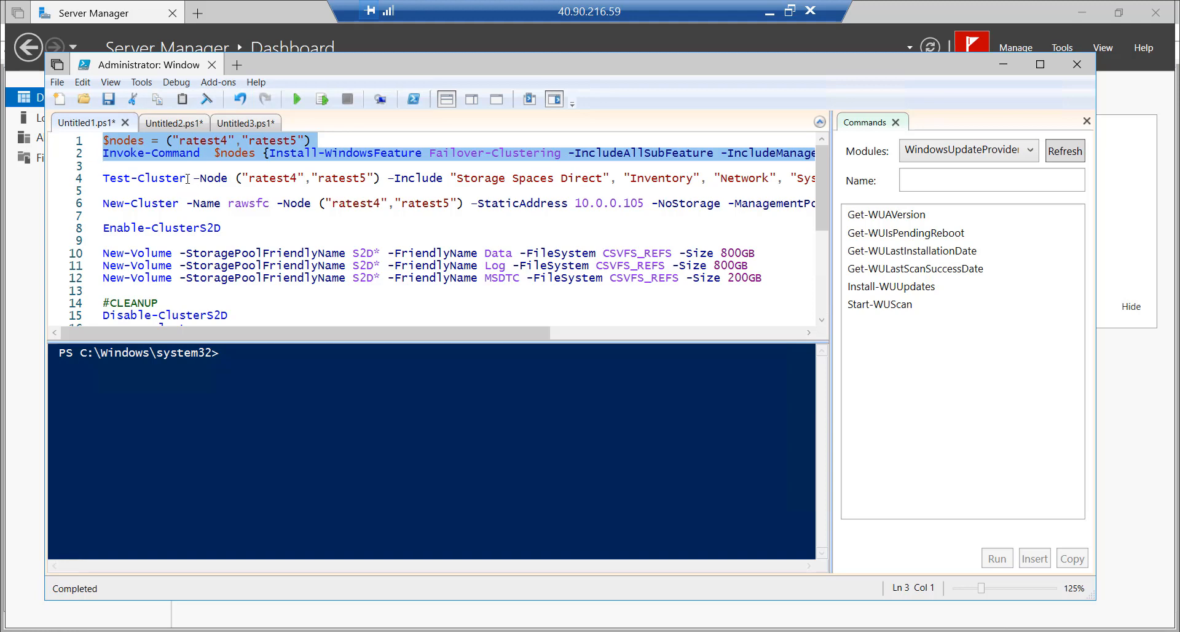
click(187, 179)
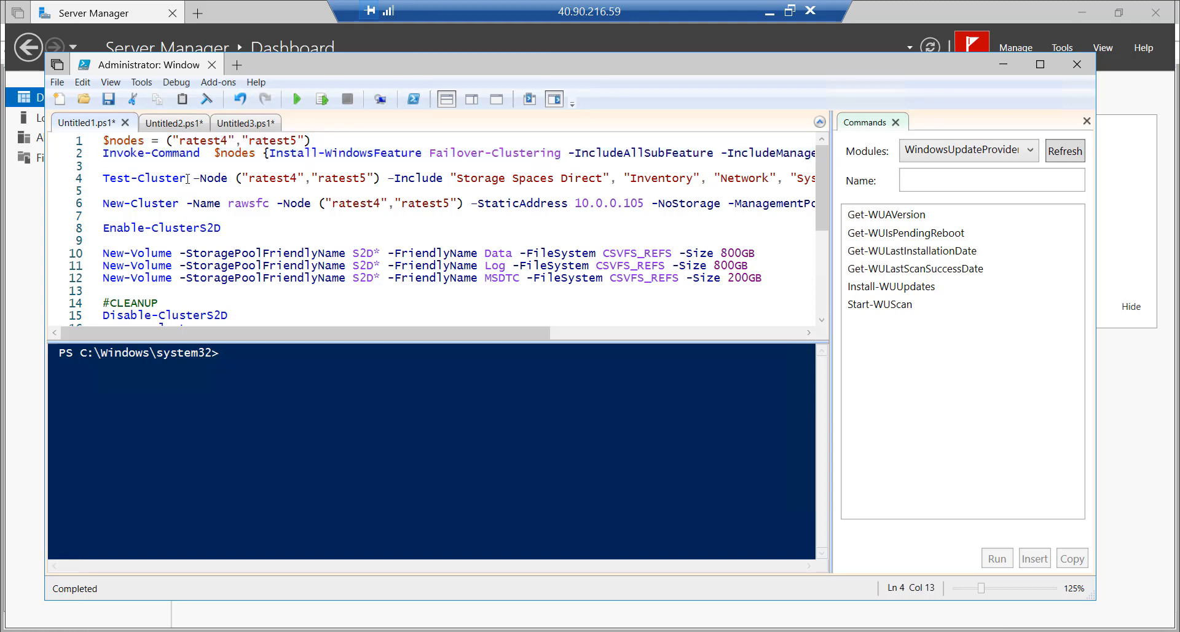
click(895, 122)
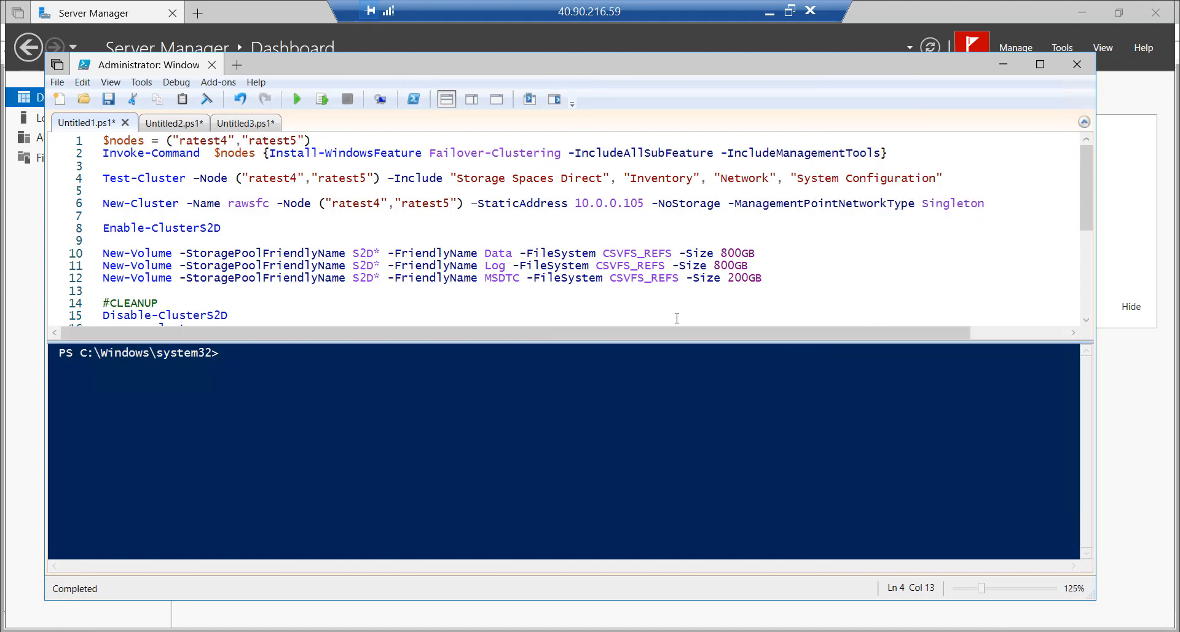
Run only the Test-Cluster line for ratest4 and ratest5 with its -Include test categories
click(73, 182)
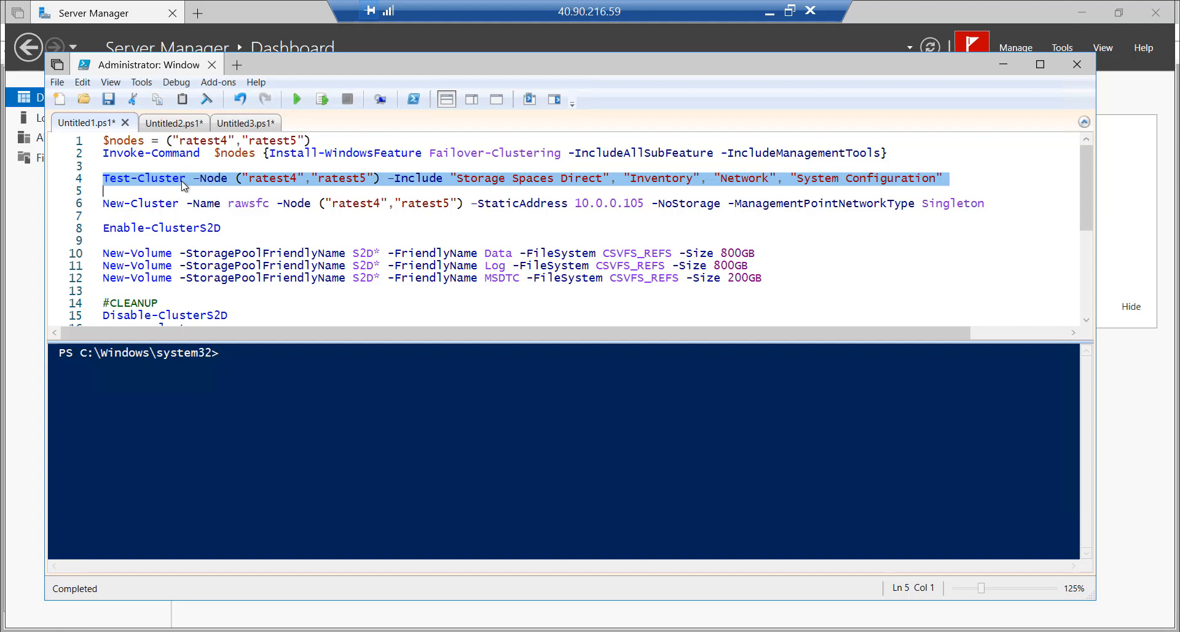
drag(193, 178, 385, 180)
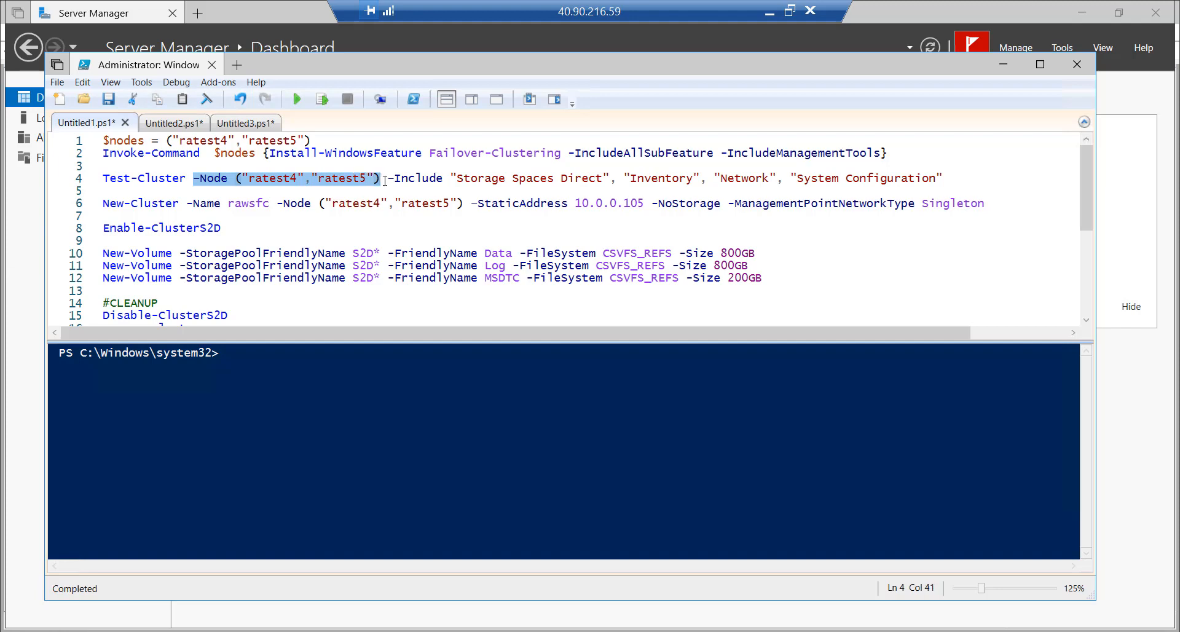
click(416, 180)
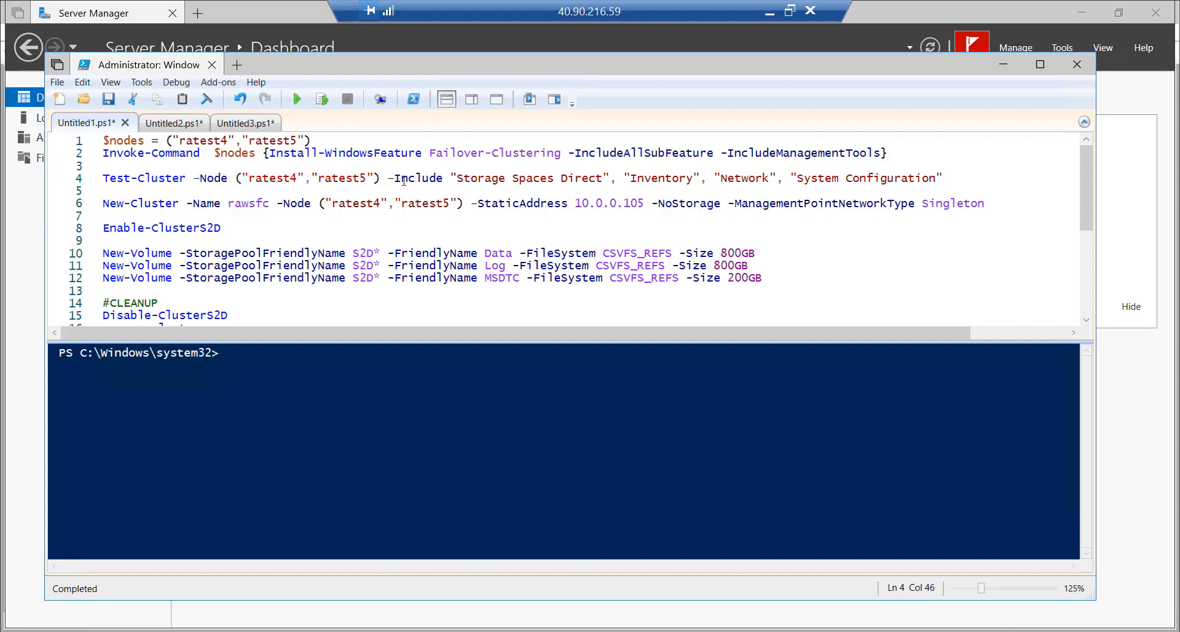
drag(388, 179, 949, 178)
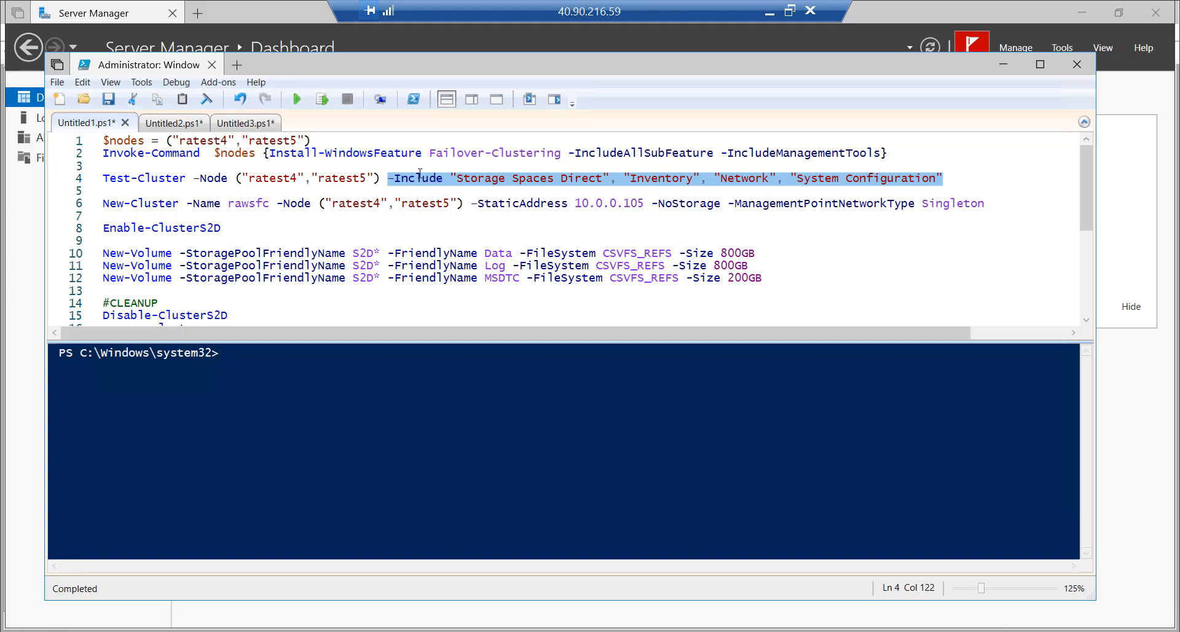
click(79, 180)
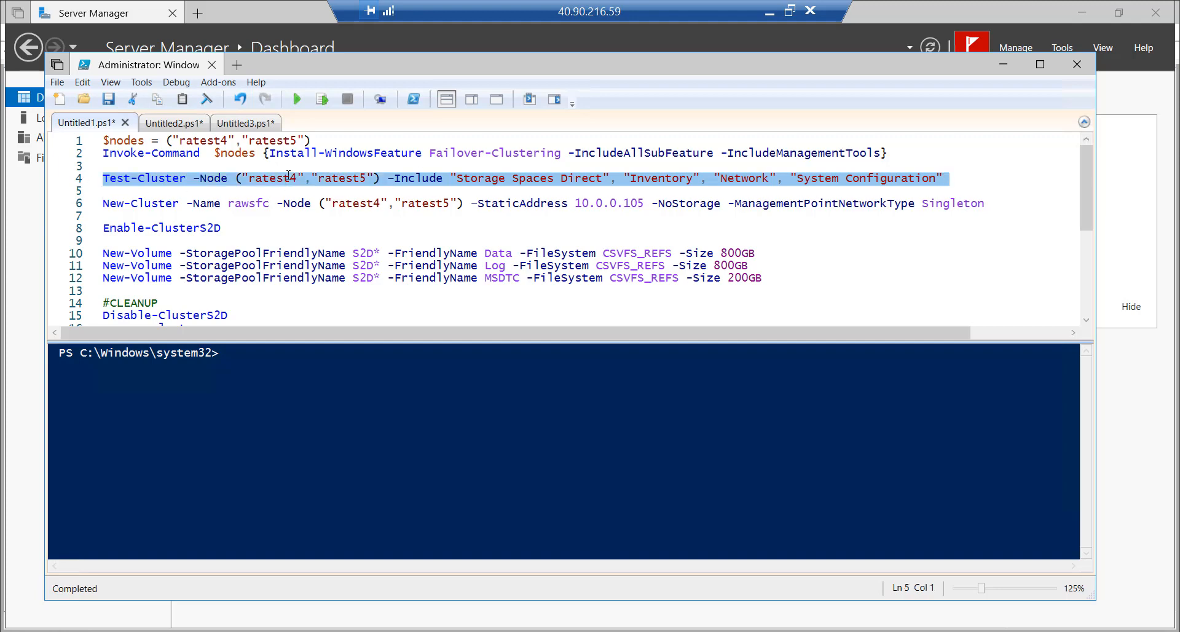
click(322, 99)
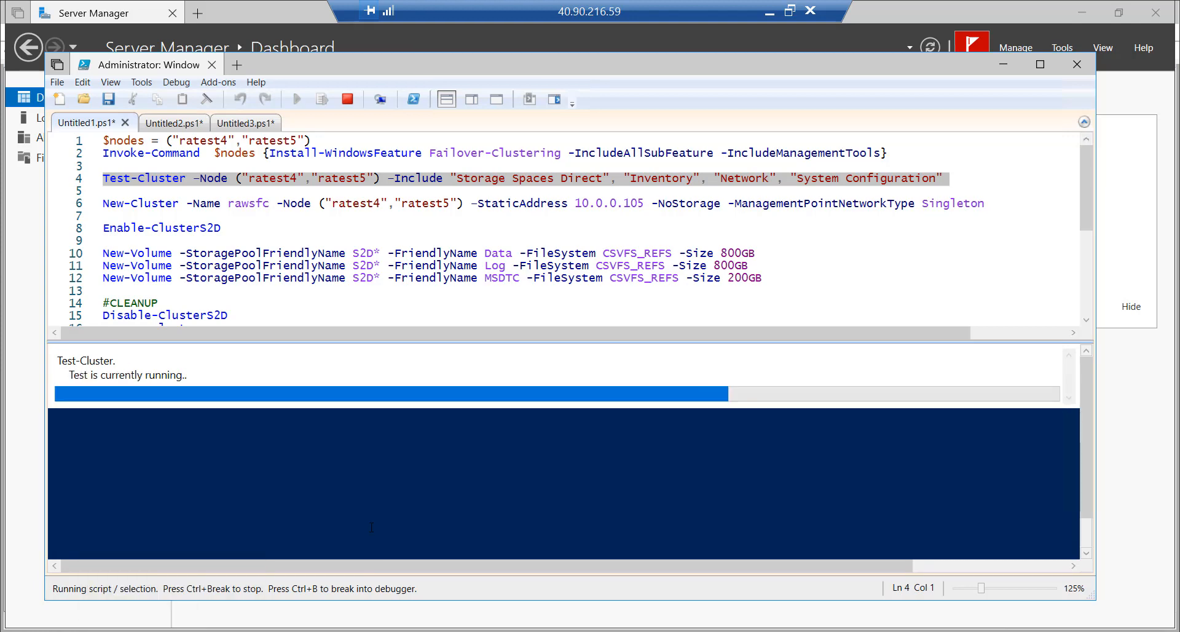
Open C:\Windows\Cluster\Reports in File Explorer and widen the Name column
click(311, 631)
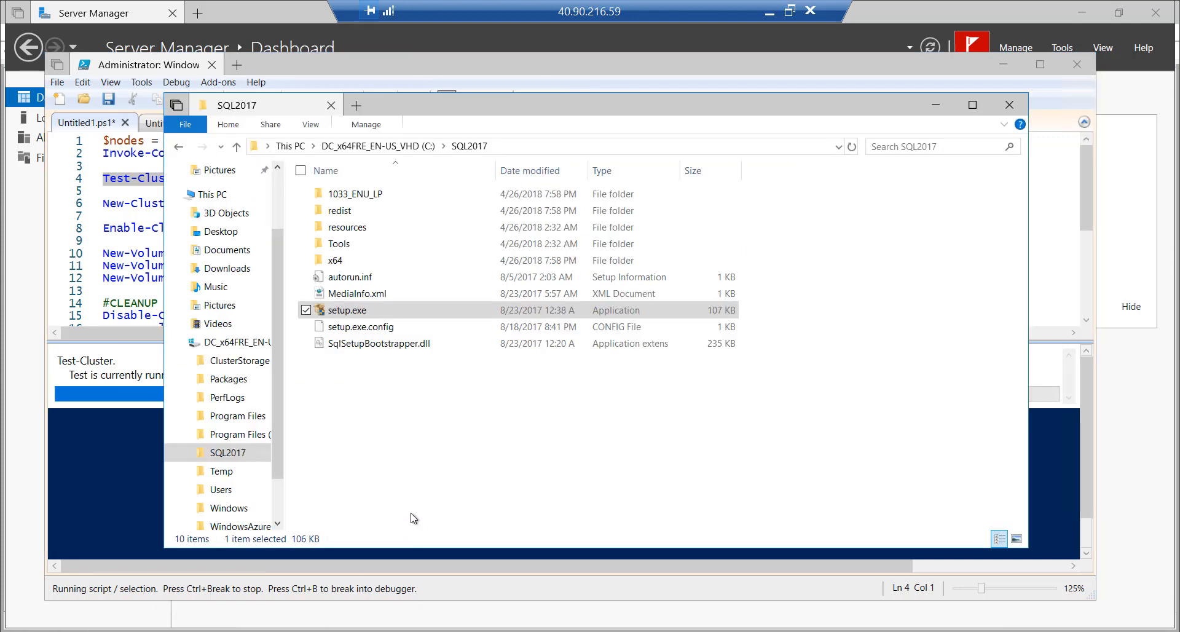
drag(274, 418, 274, 455)
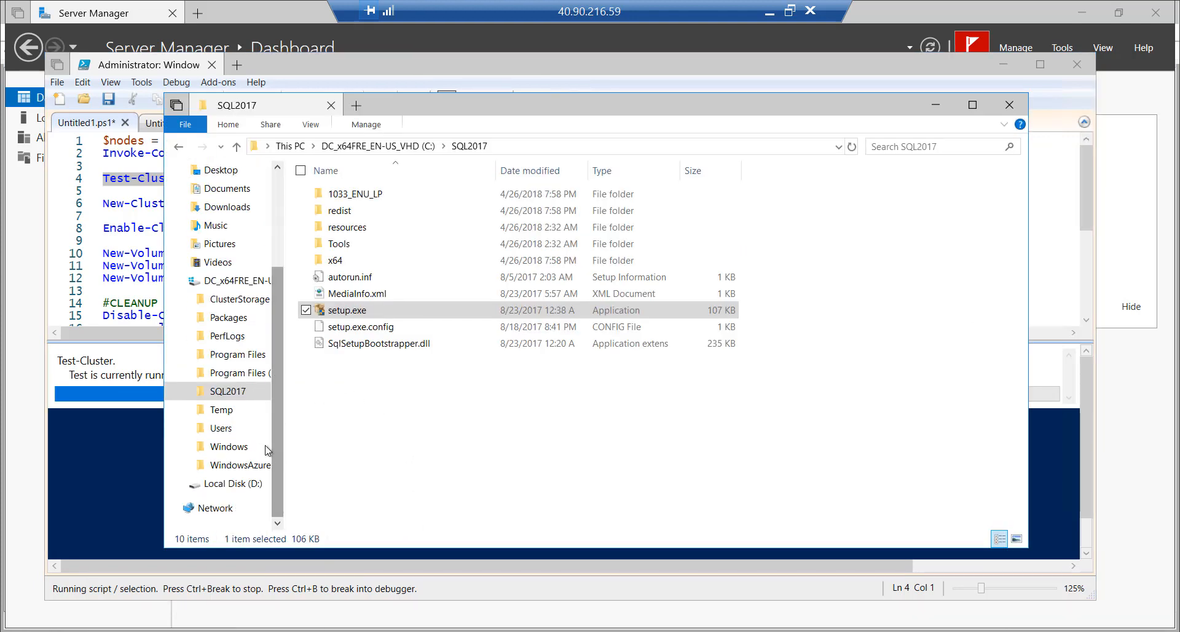
click(244, 454)
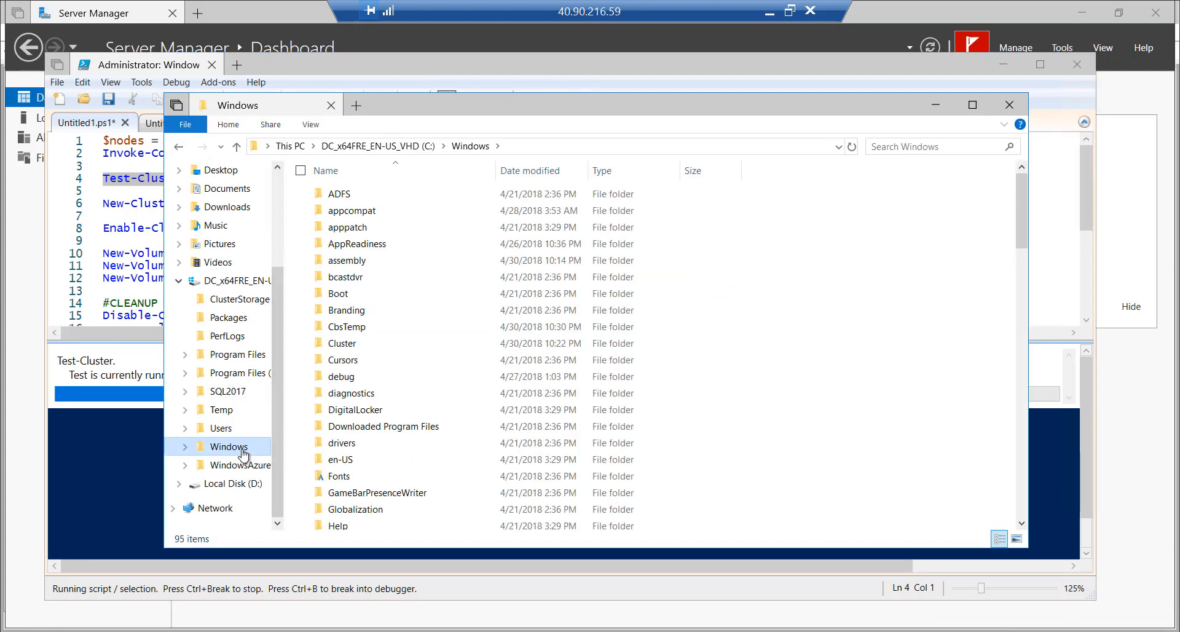
double_click(352, 346)
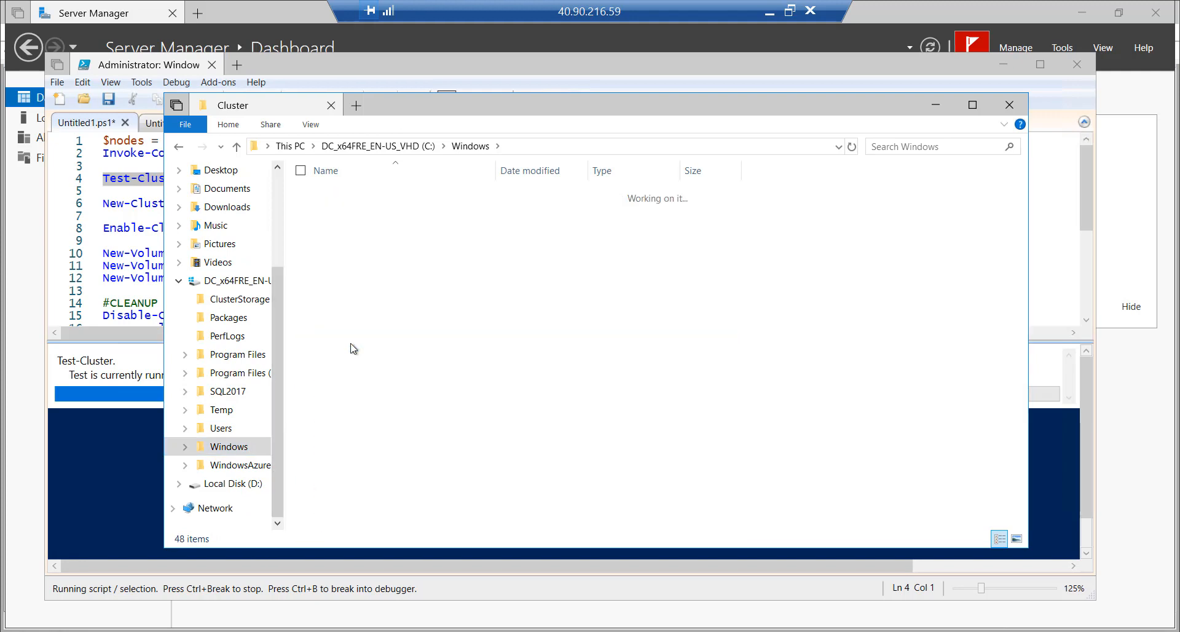
double_click(355, 228)
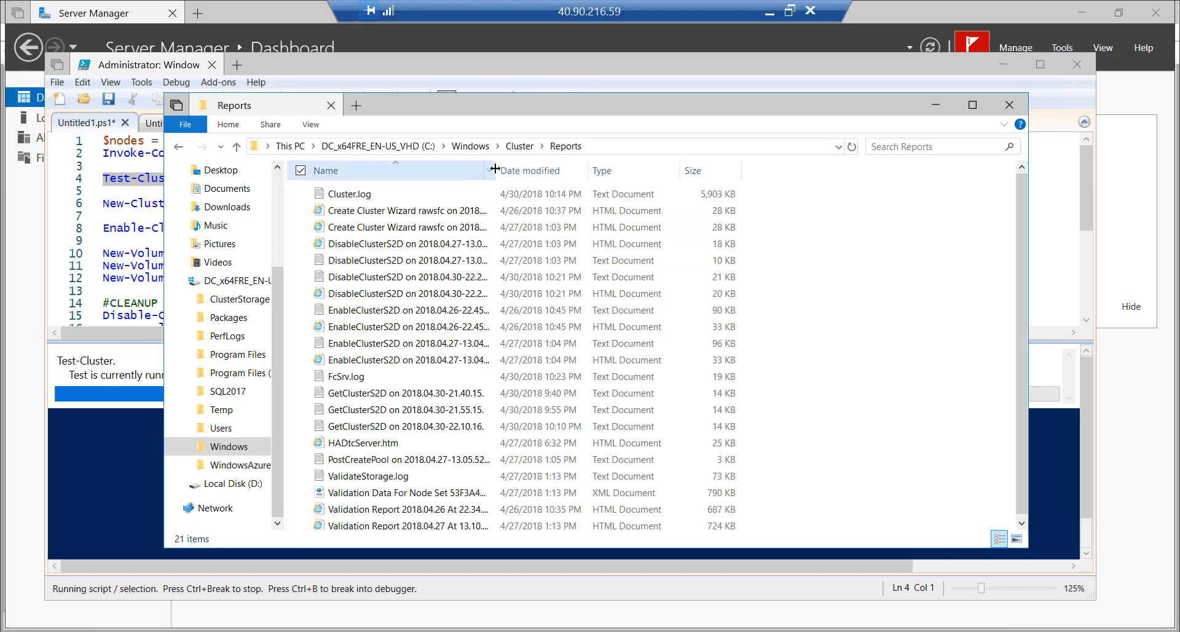
drag(495, 171, 666, 172)
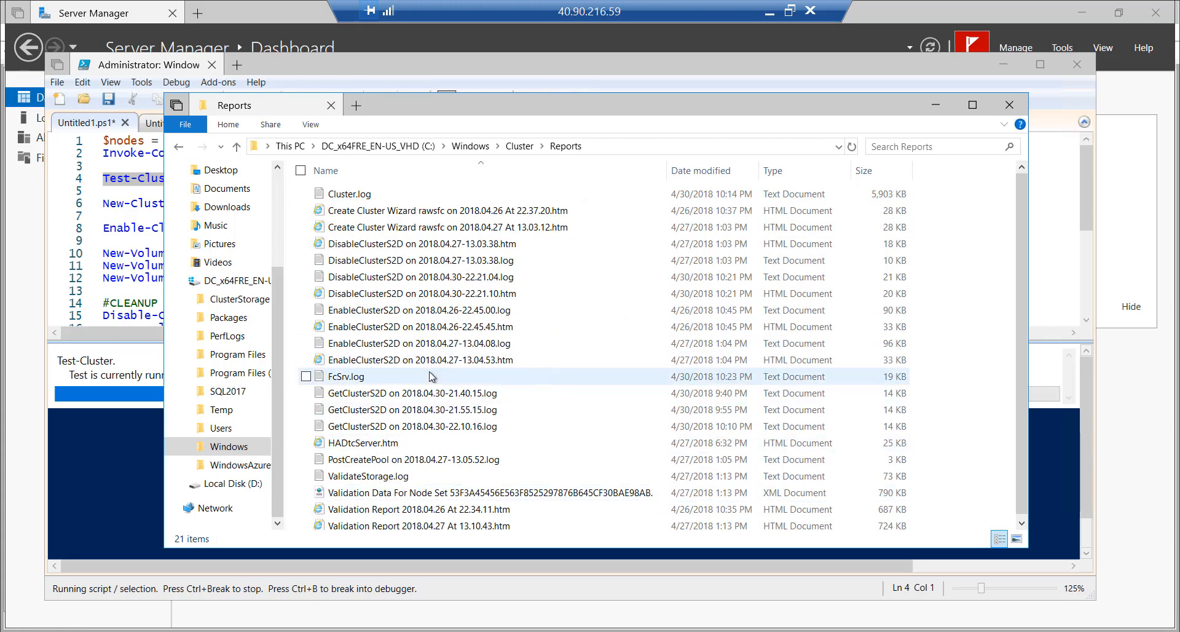
Look over the 2018.04.26 and 2018.04.27 validation reports, then return to the PowerShell script
scroll(432, 377, down, 1)
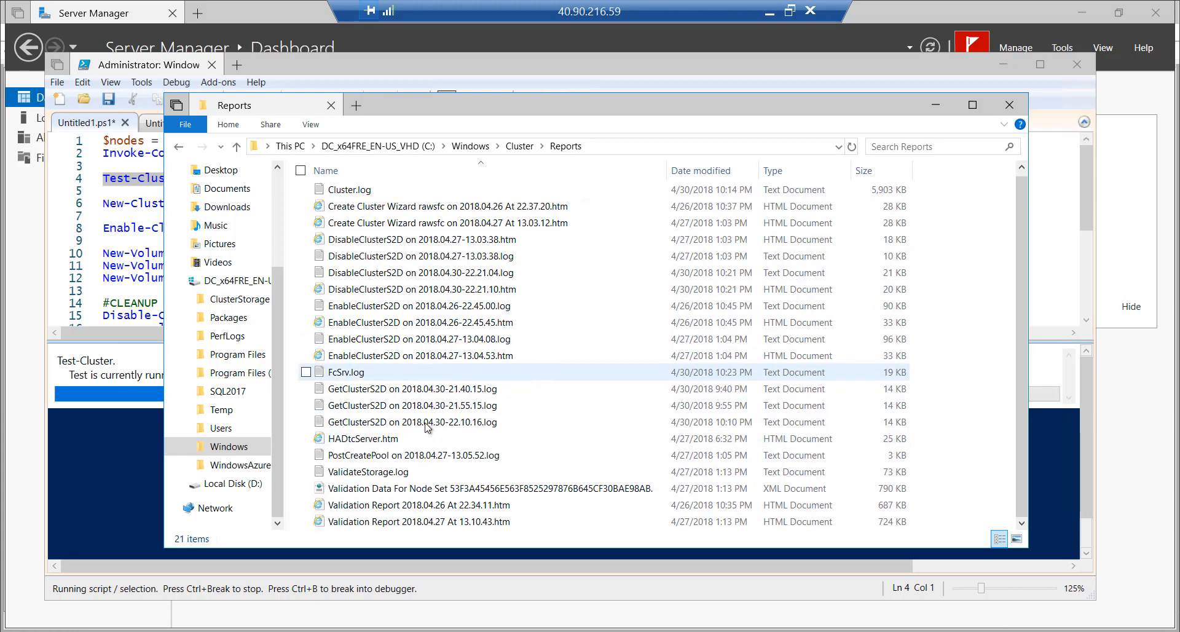
click(410, 522)
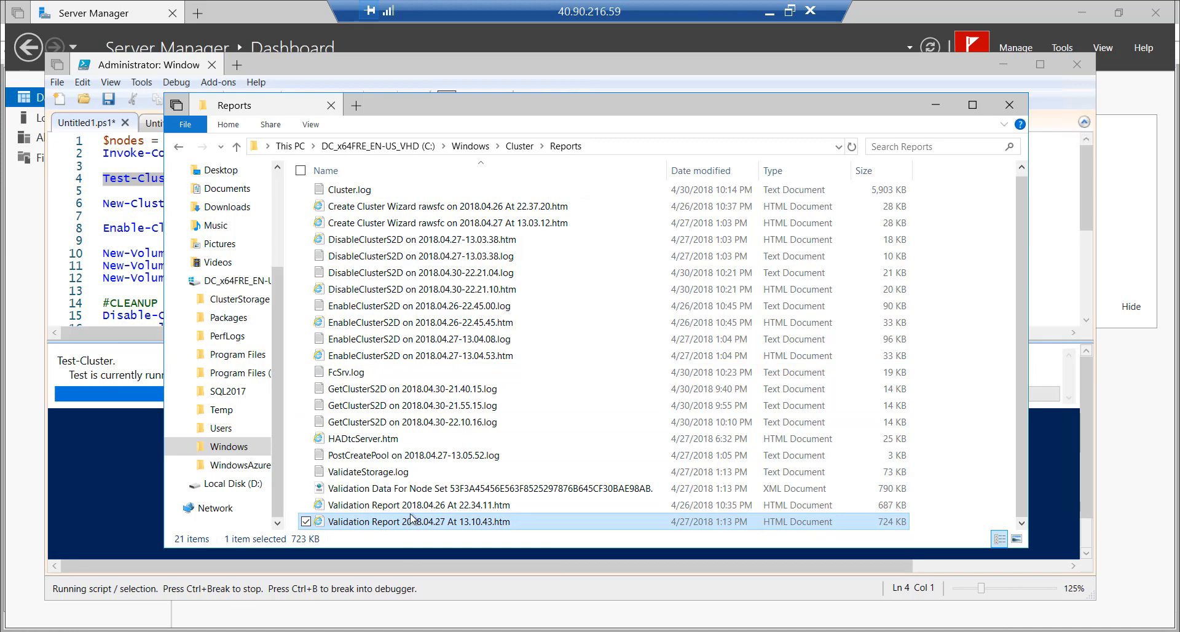
click(412, 505)
click(411, 521)
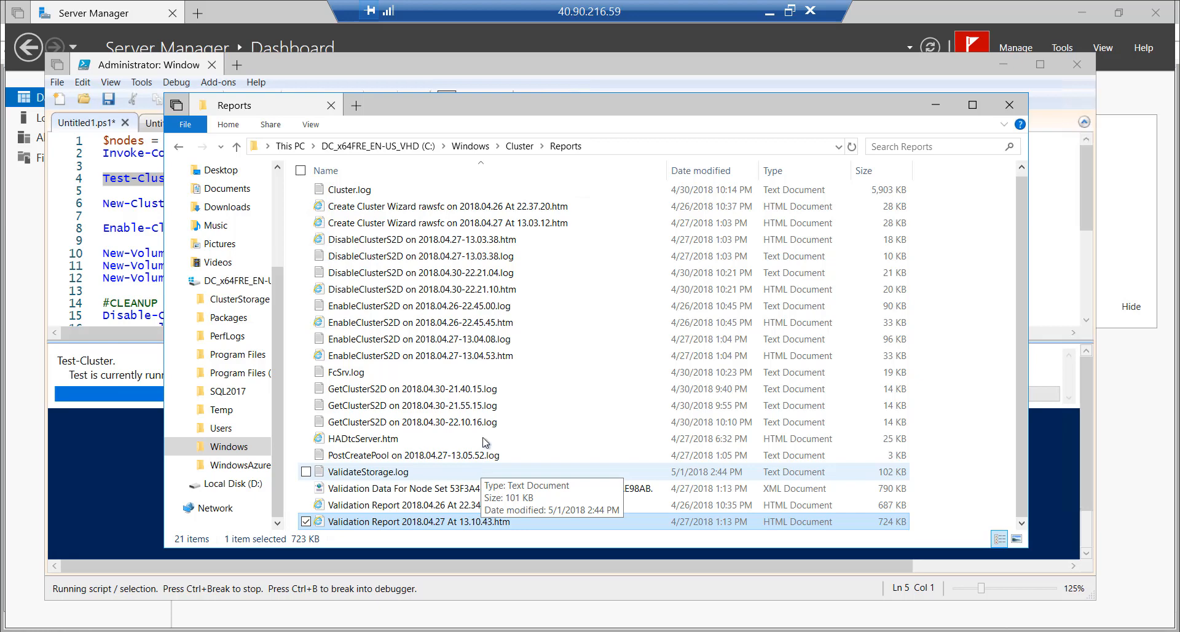
click(492, 65)
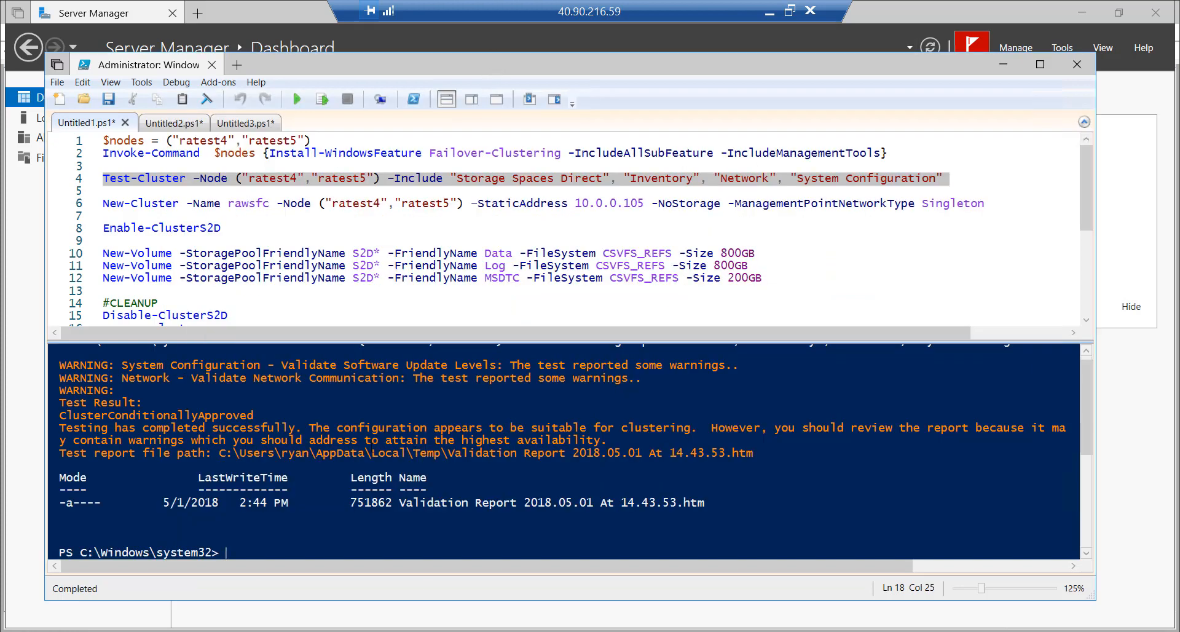
Highlight the ClusterConditionallyApproved Test-Cluster result, then bring the Reports folder back up
scroll(564, 451, up, 1)
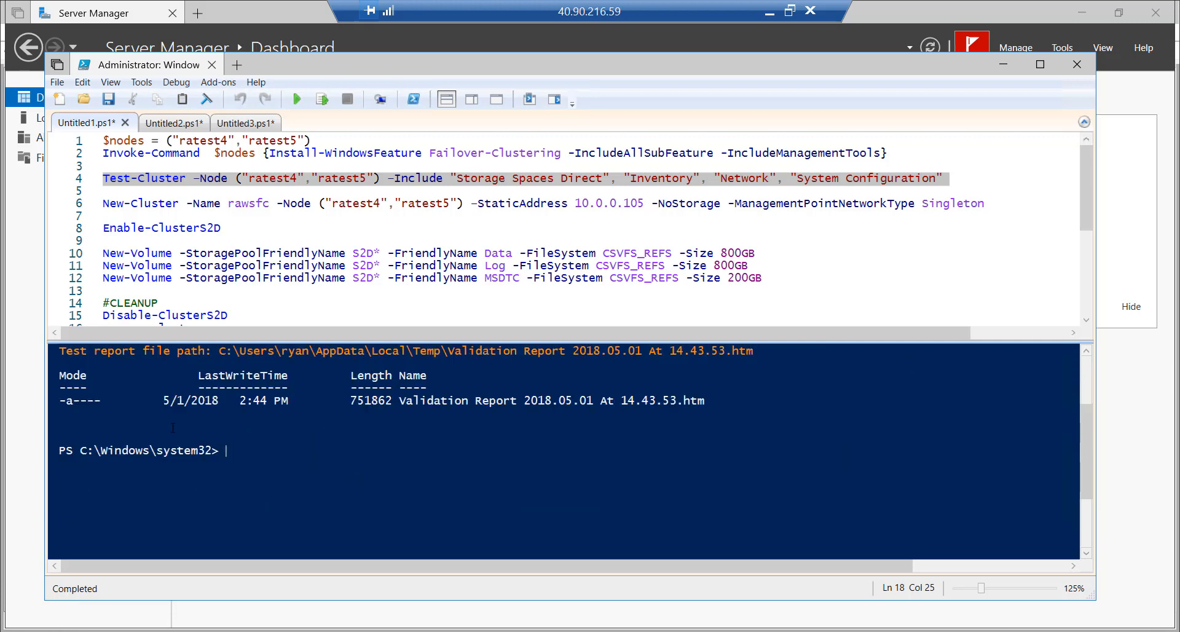
scroll(171, 427, up, 3)
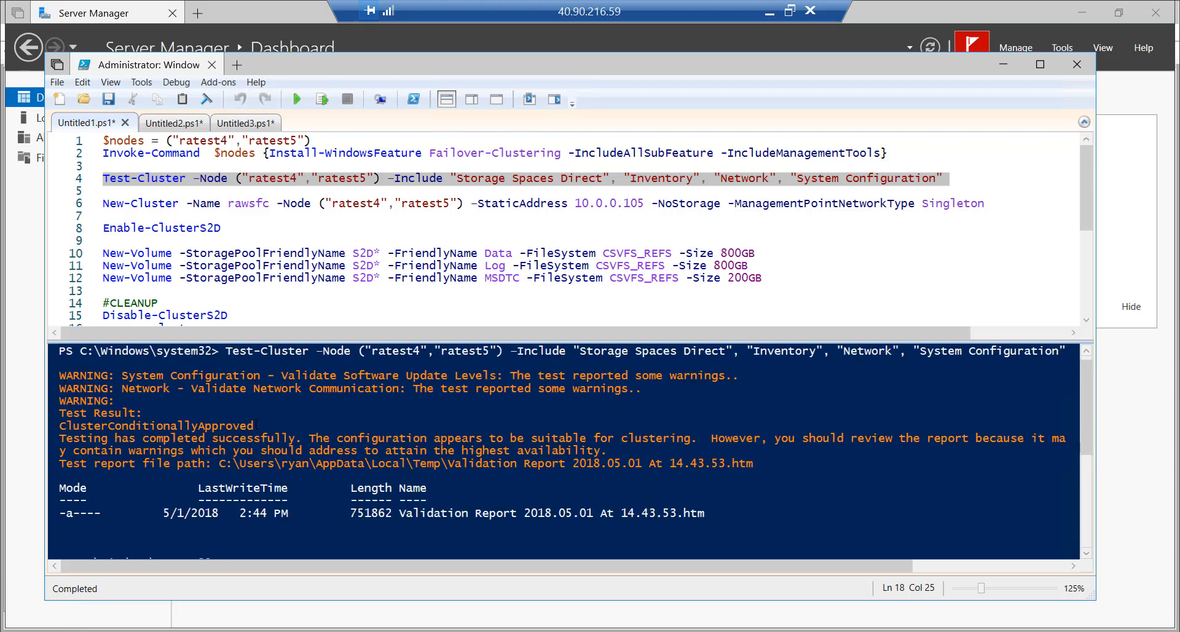
drag(254, 426, 60, 426)
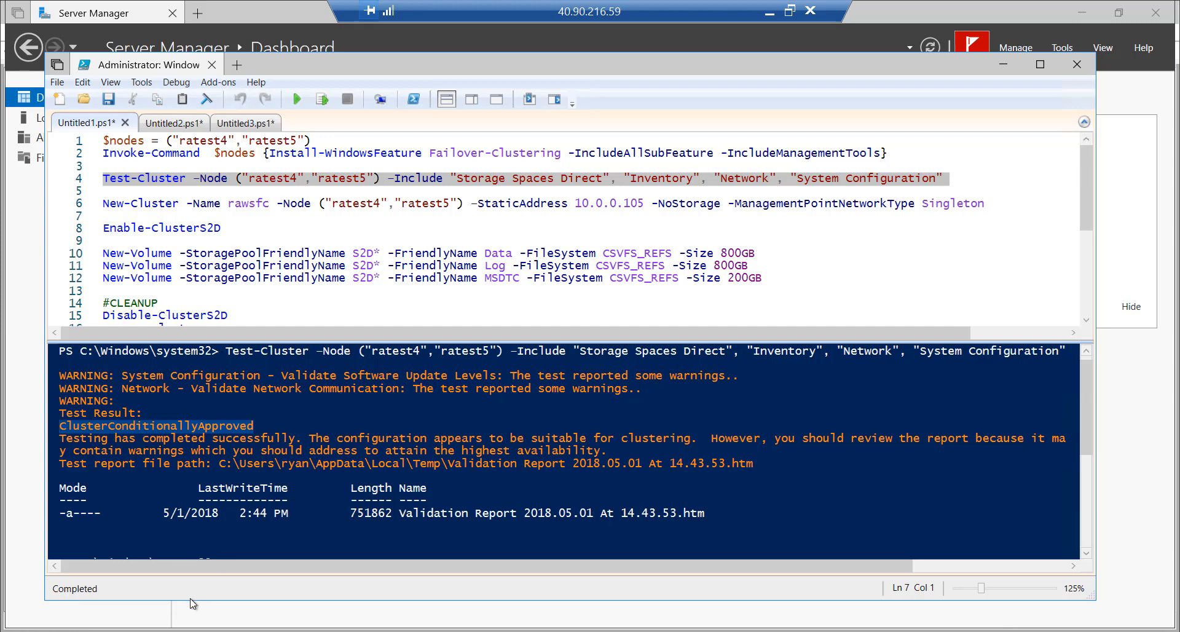
click(165, 631)
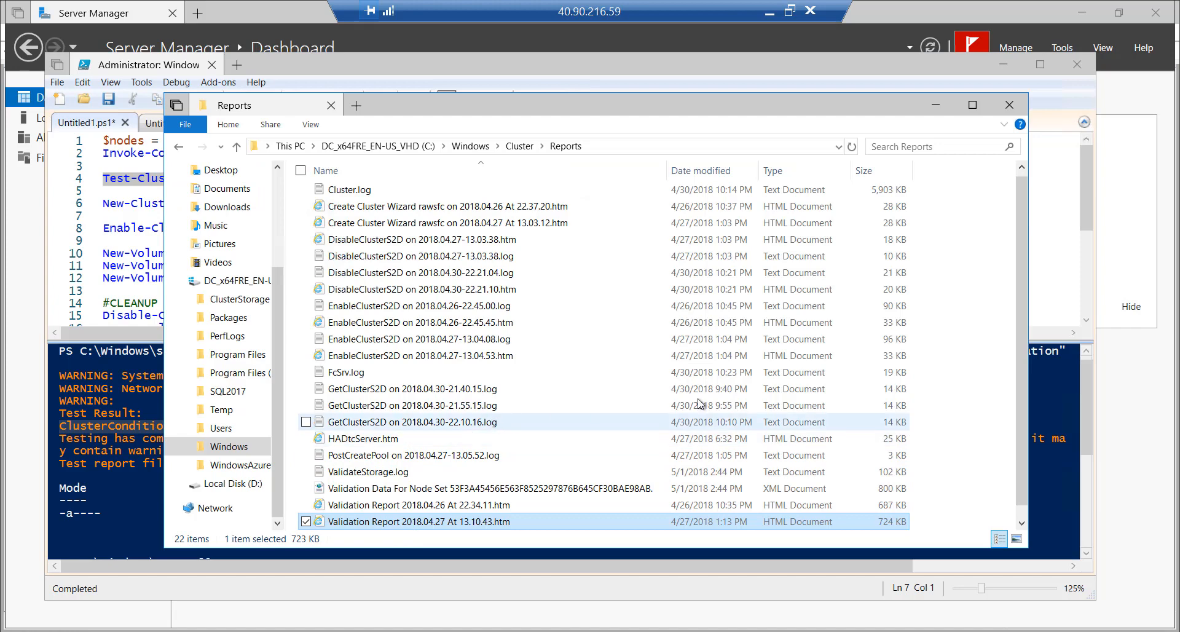
Open 'Validation Report 2018.05.01 At 14.43.53.htm', close the DTCPing tab, and maximize the browser
scroll(723, 402, down, 1)
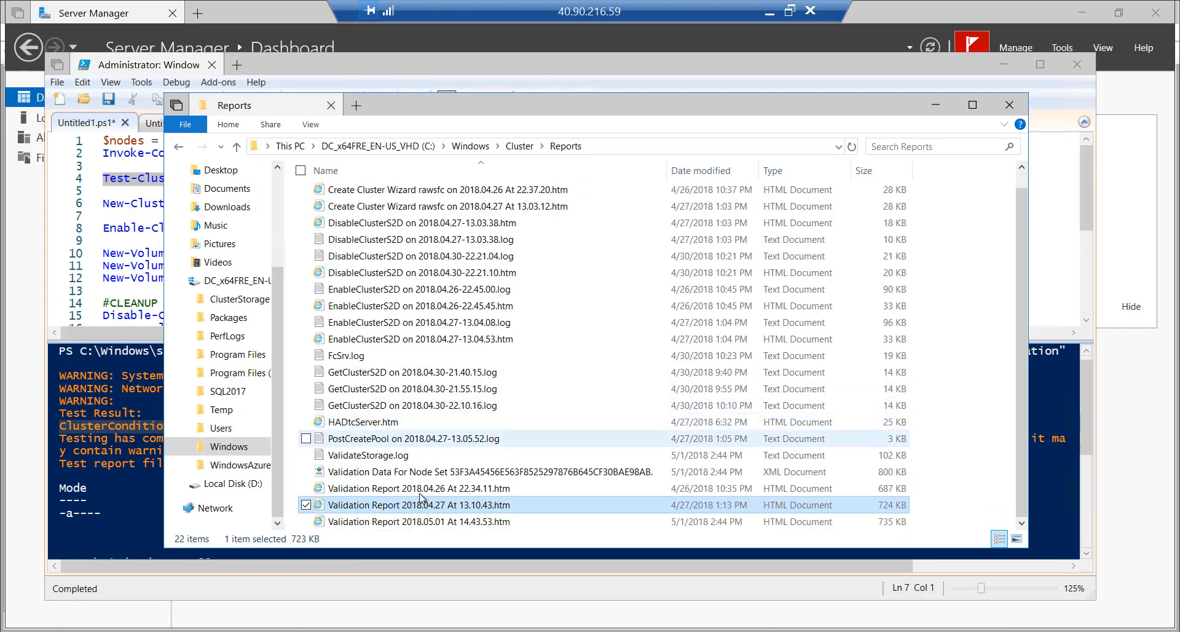
double_click(426, 522)
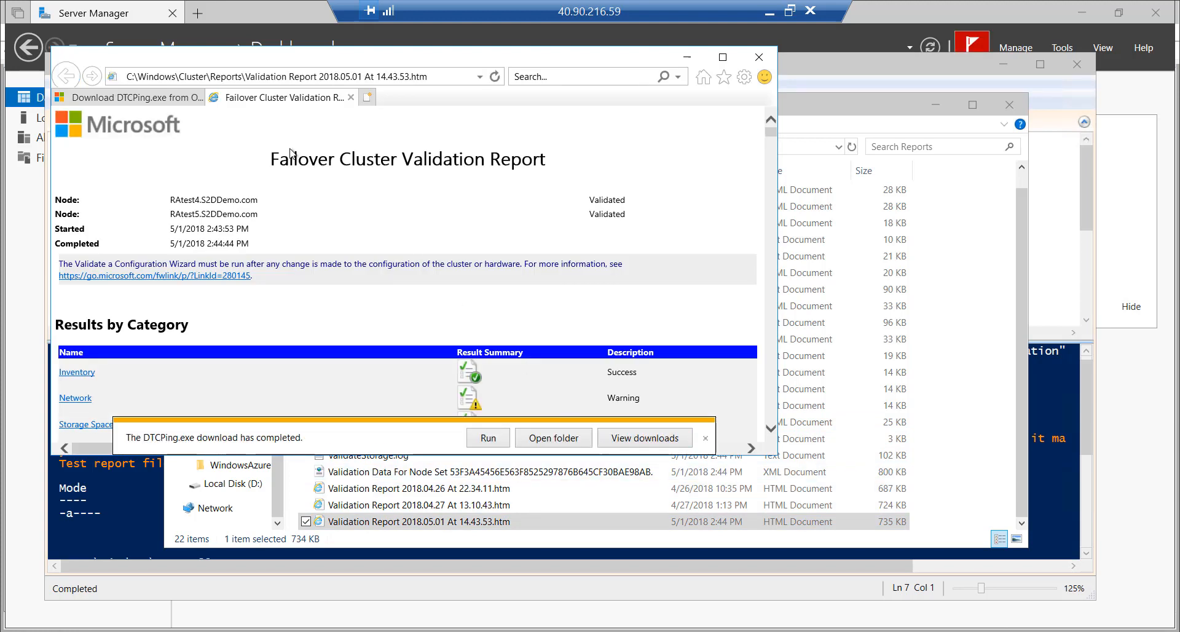
click(203, 98)
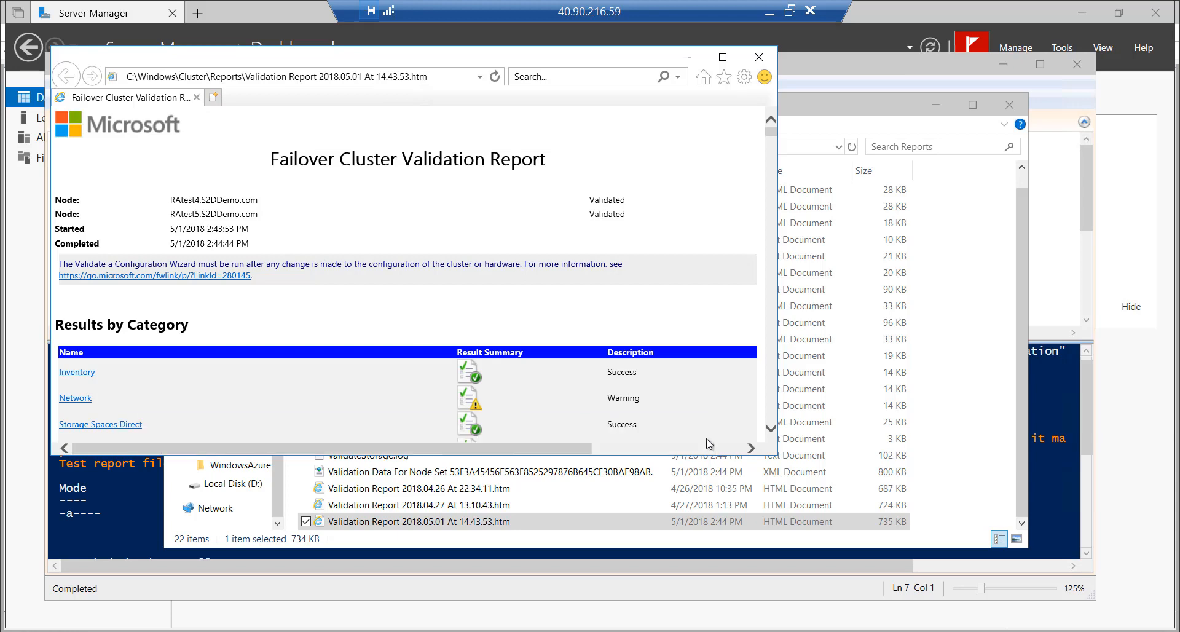
click(723, 58)
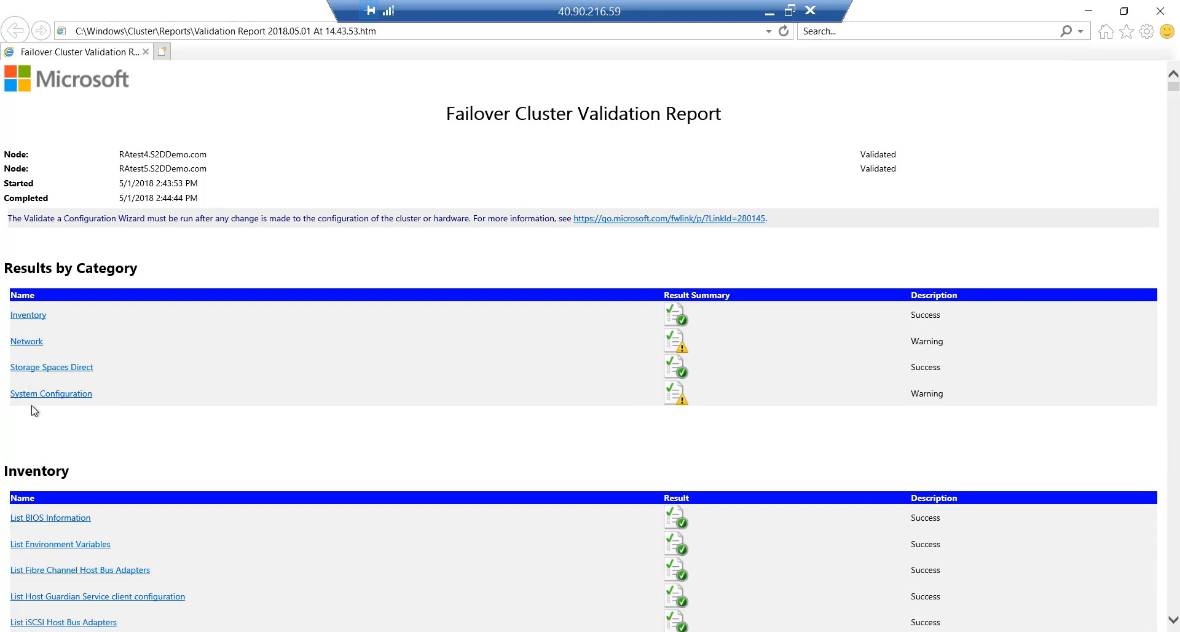
Jump to Network > Validate Network Communication and highlight the first single-network-path warning
click(31, 342)
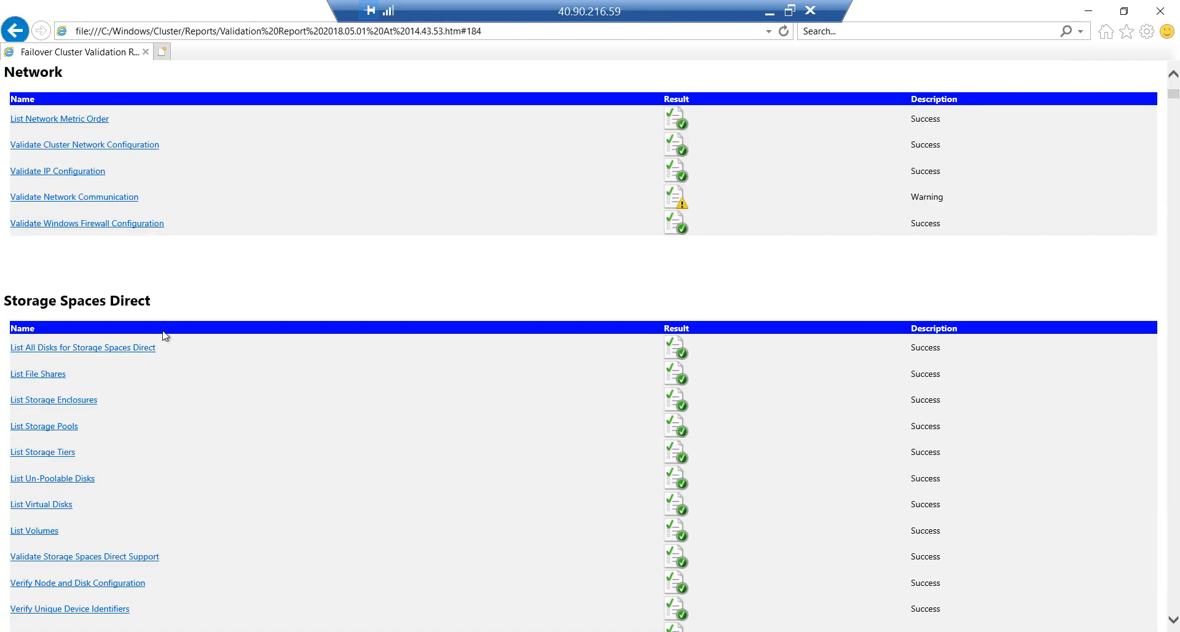
click(59, 197)
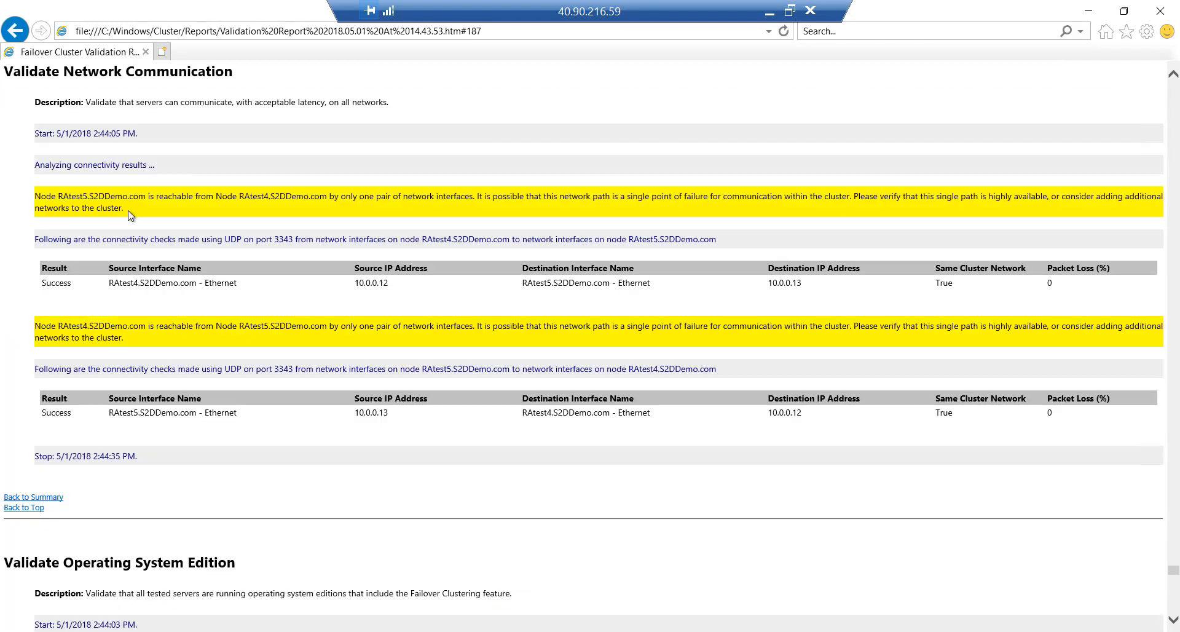
drag(122, 208, 36, 193)
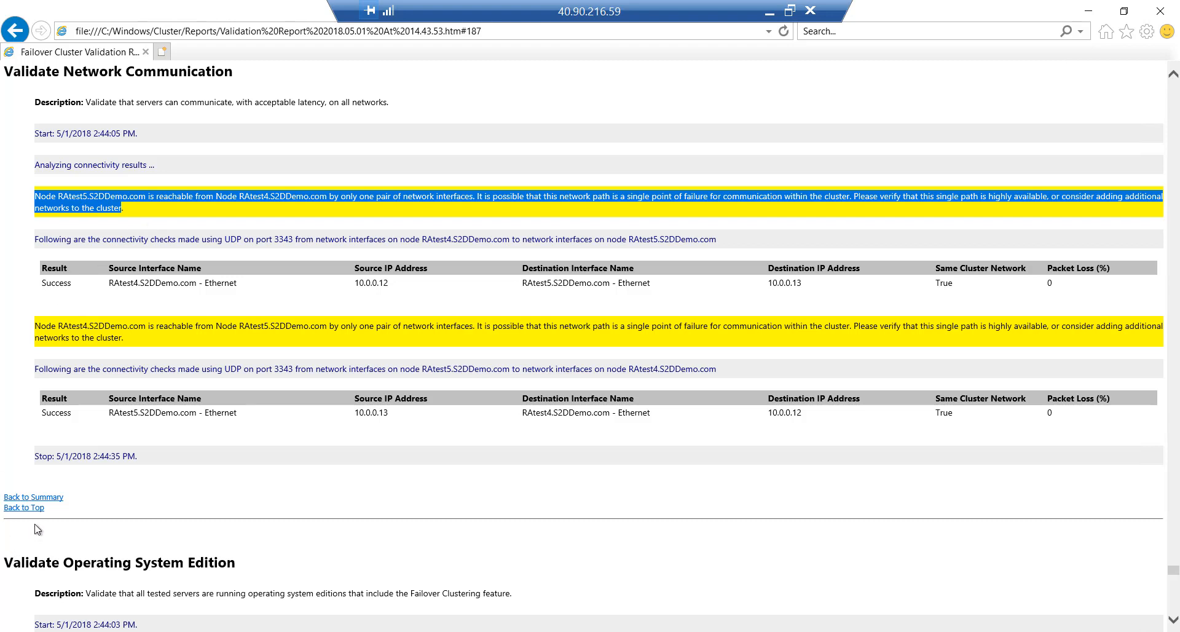
Read the System Configuration > Validate Software Update Levels warning, then close the report
click(40, 508)
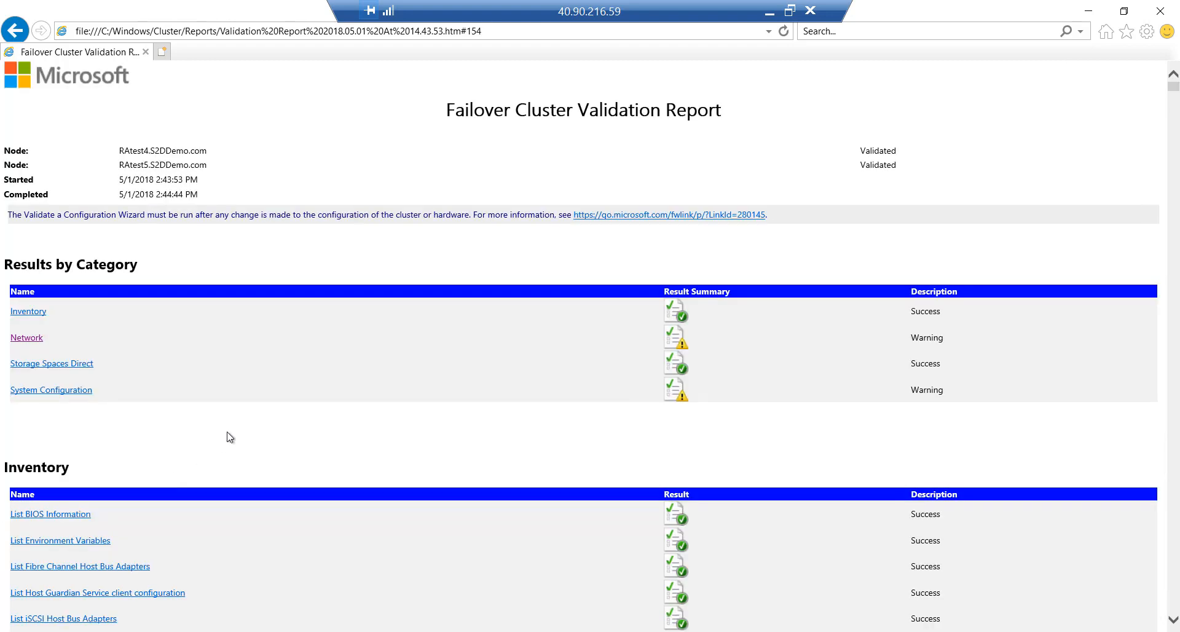
click(62, 391)
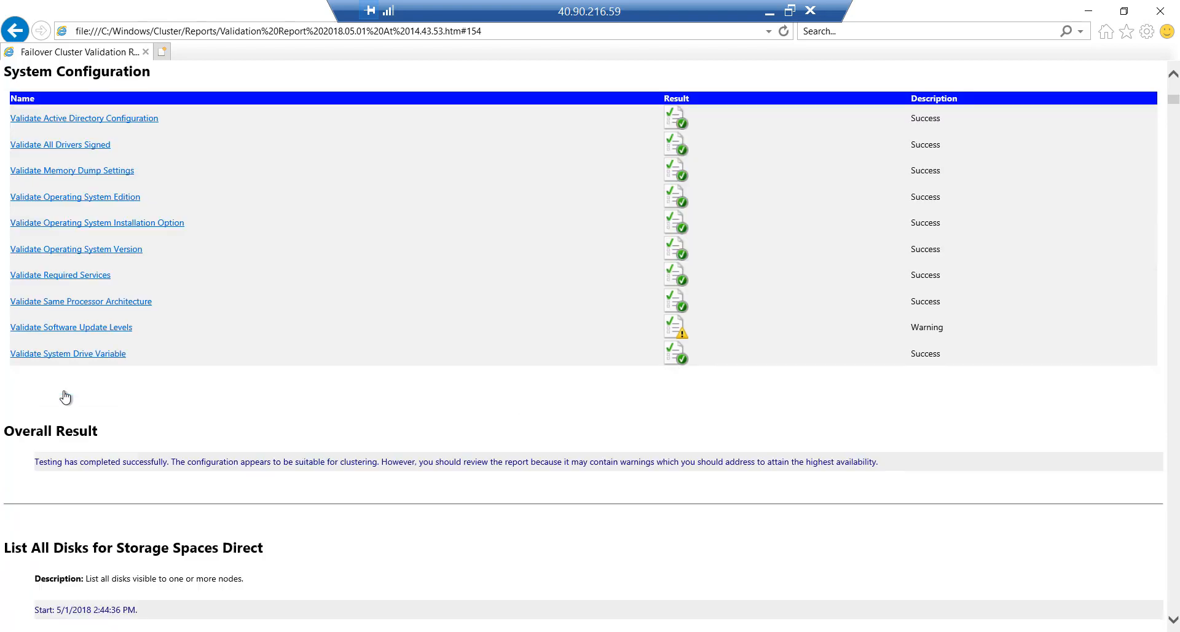
click(85, 334)
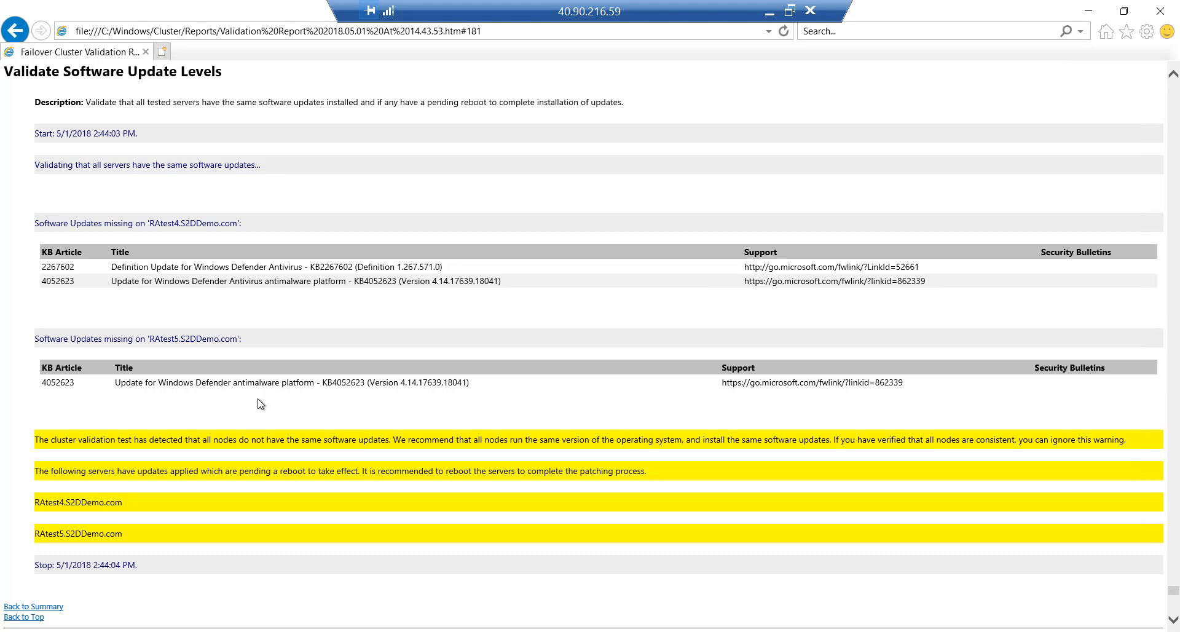
scroll(177, 472, down, 3)
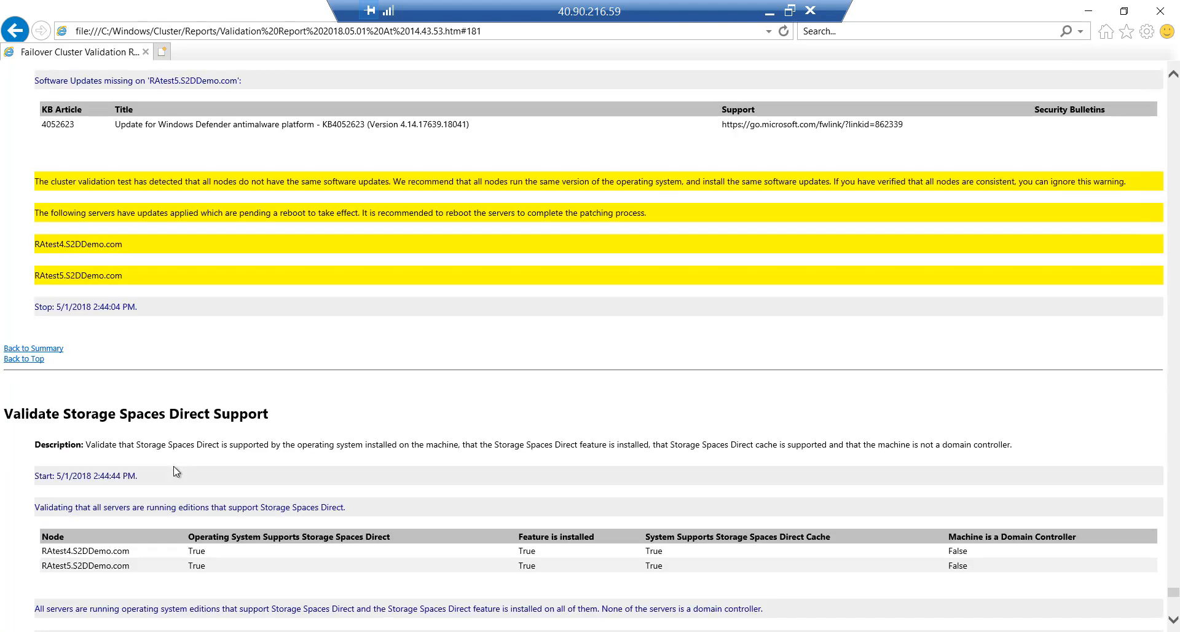
click(1160, 11)
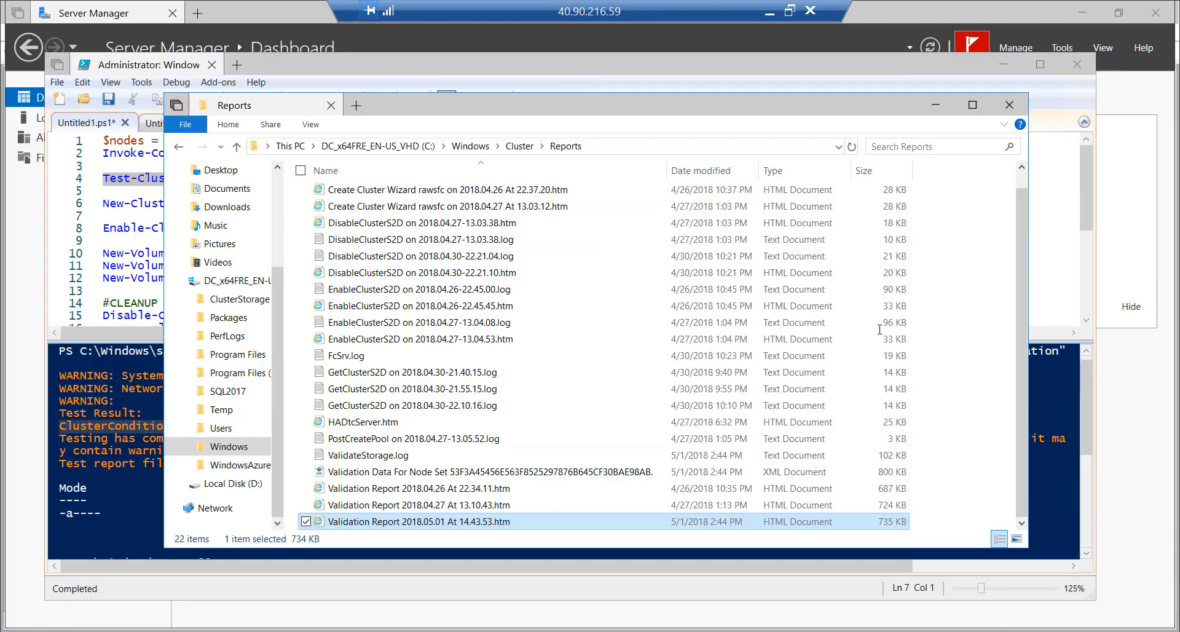
In PowerShell ISE, highlight the two Test-Cluster WARNING lines, then select the New-Cluster command on line 6
click(385, 64)
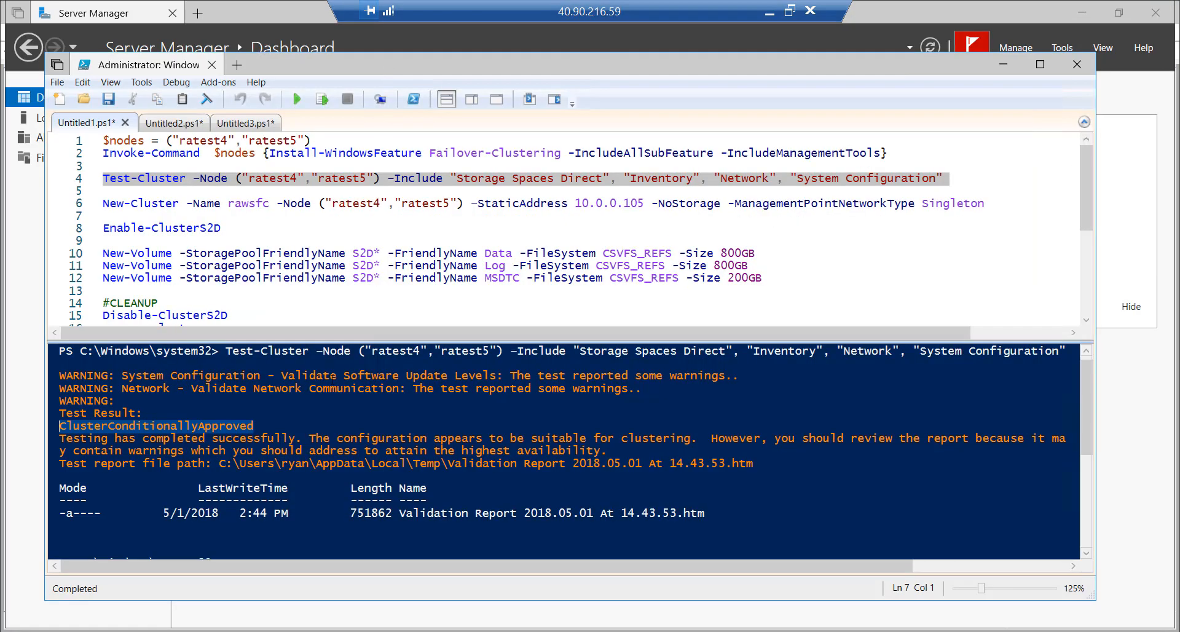
click(121, 402)
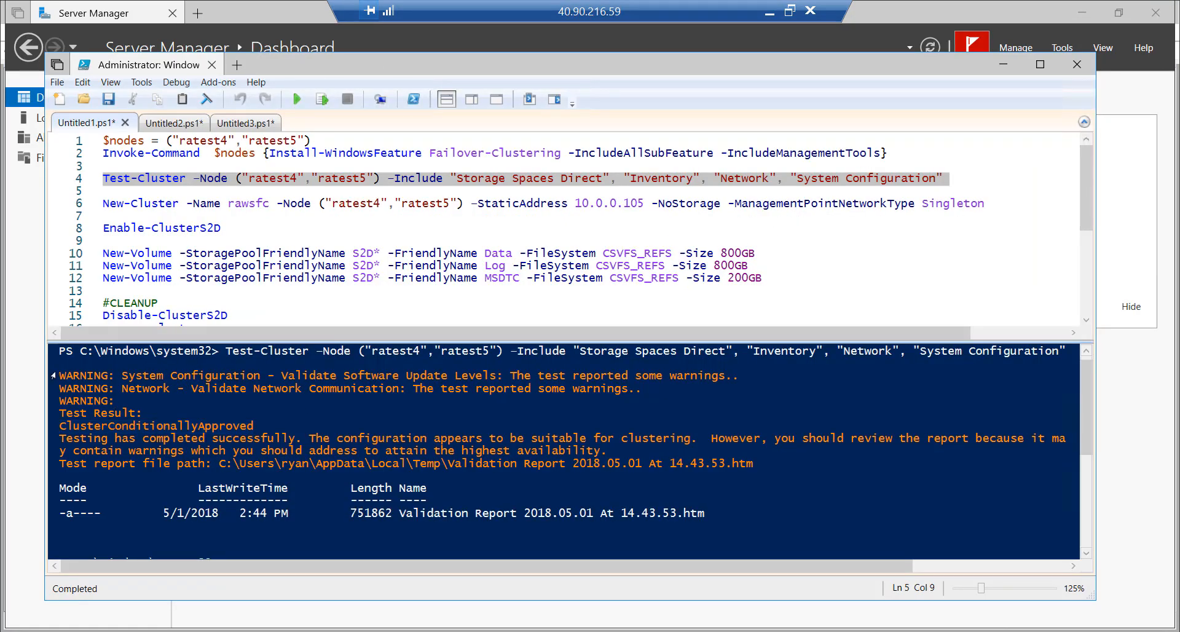
drag(56, 376, 53, 396)
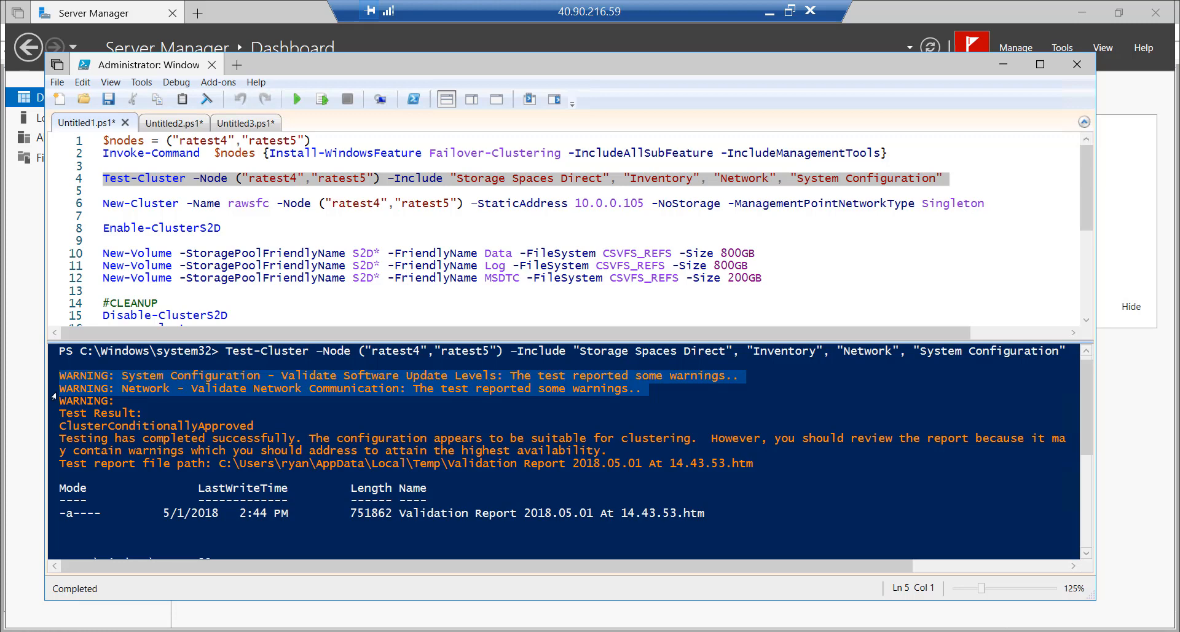
click(160, 407)
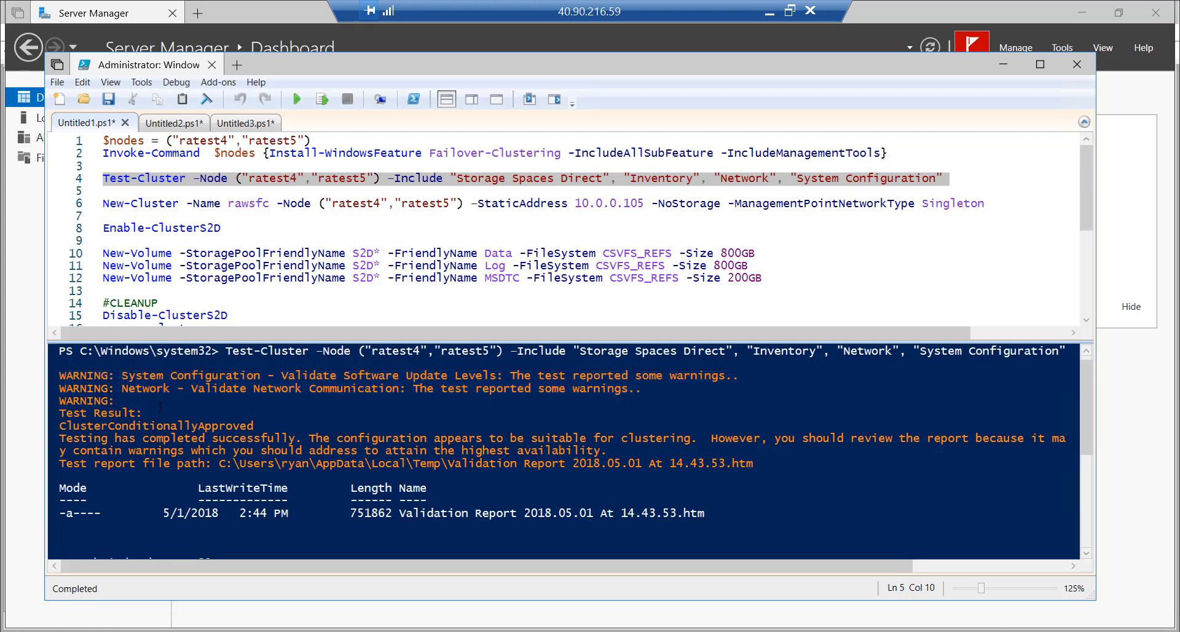
scroll(160, 407, down, 2)
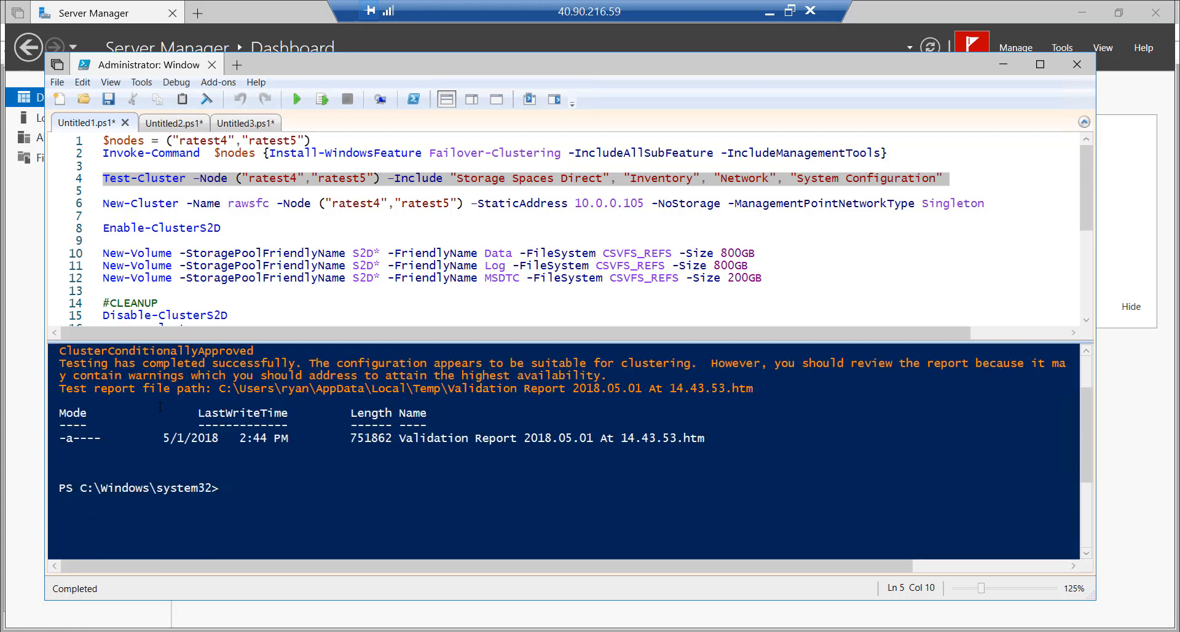
scroll(160, 407, up, 1)
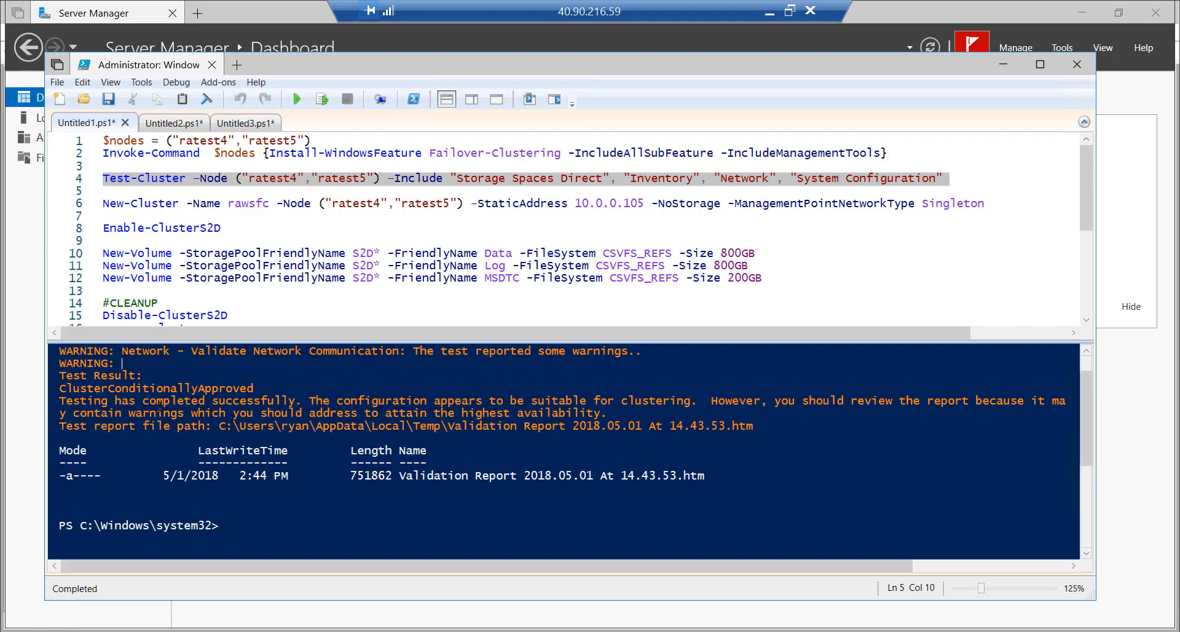
key(Home)
scroll(159, 404, down, 1)
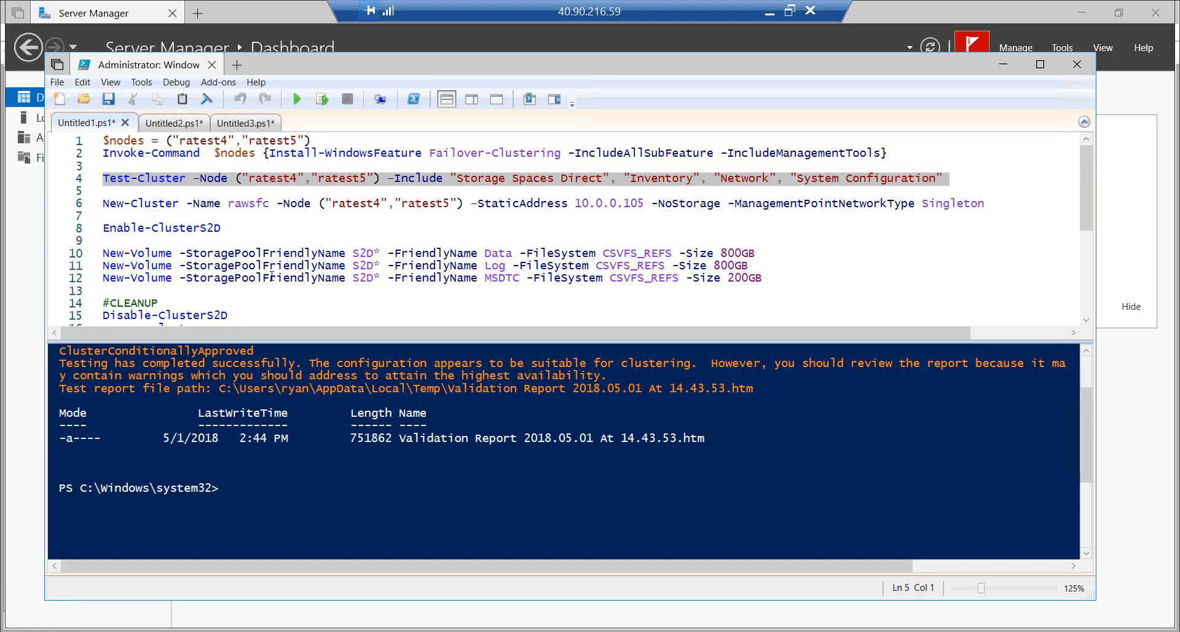
click(77, 208)
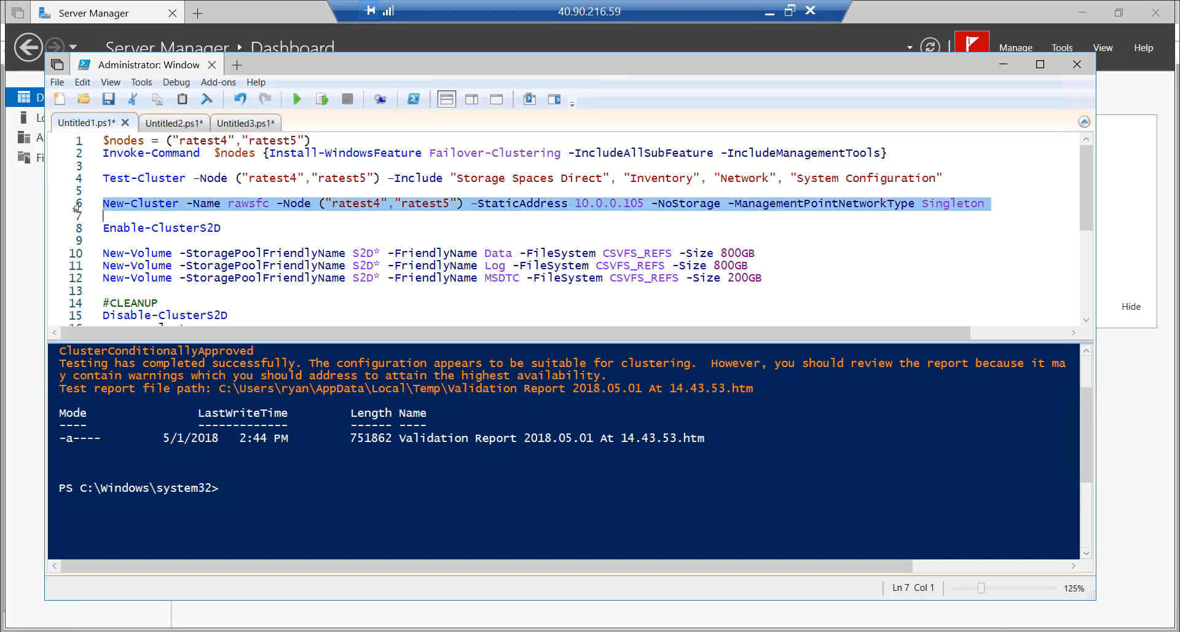
click(245, 203)
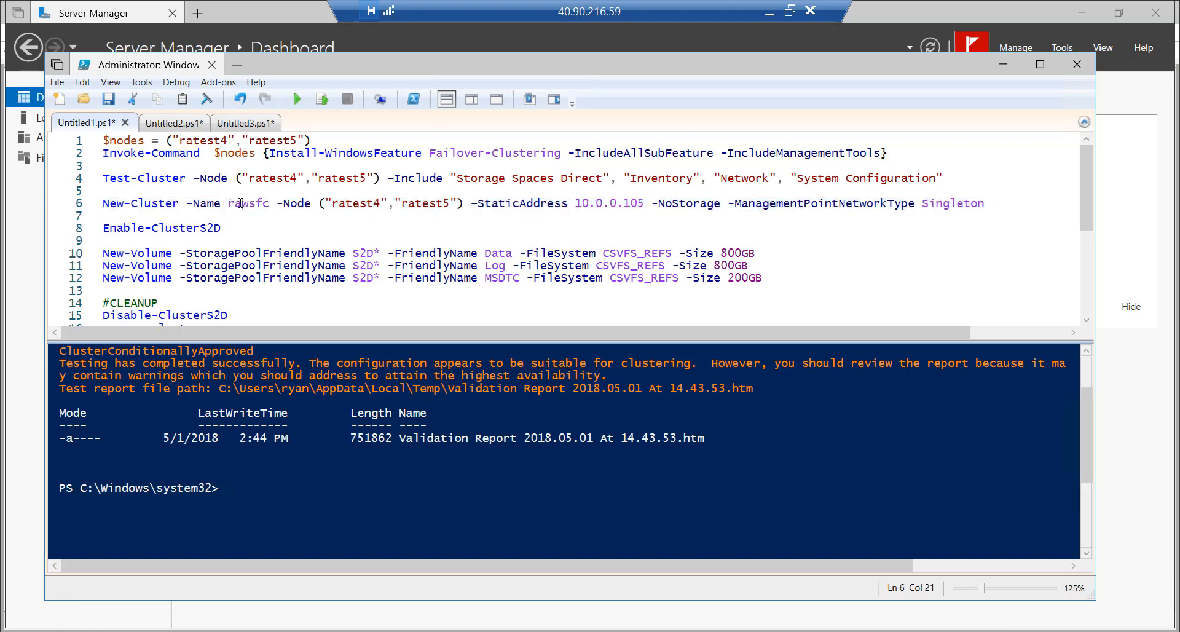
click(249, 202)
drag(248, 203, 270, 203)
drag(276, 204, 645, 205)
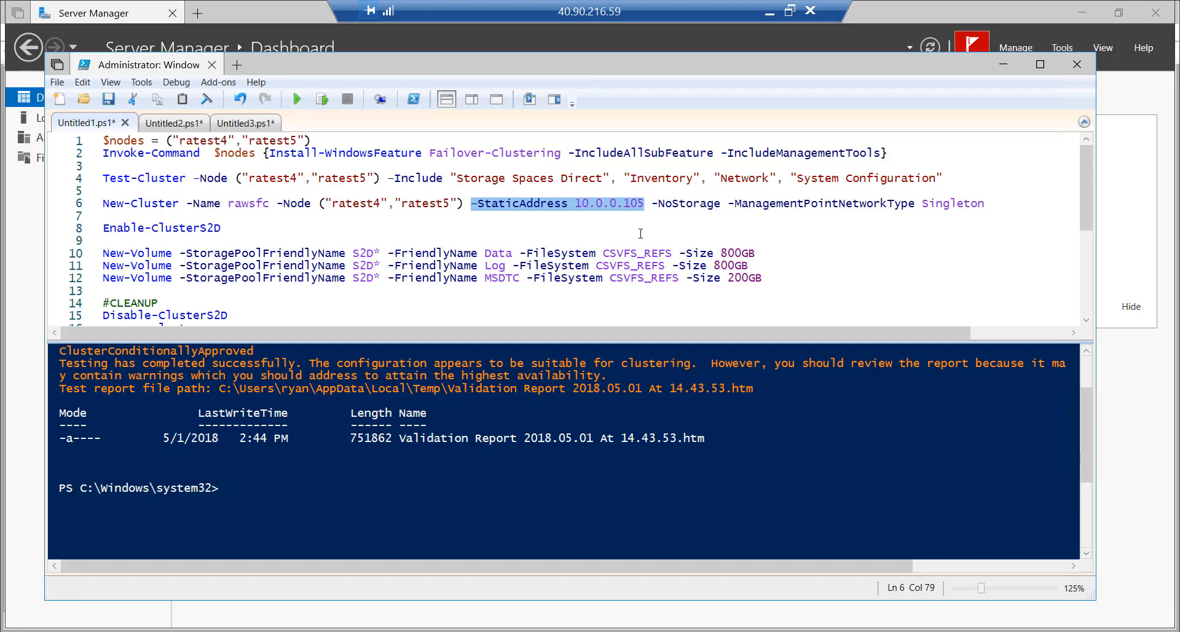
click(484, 200)
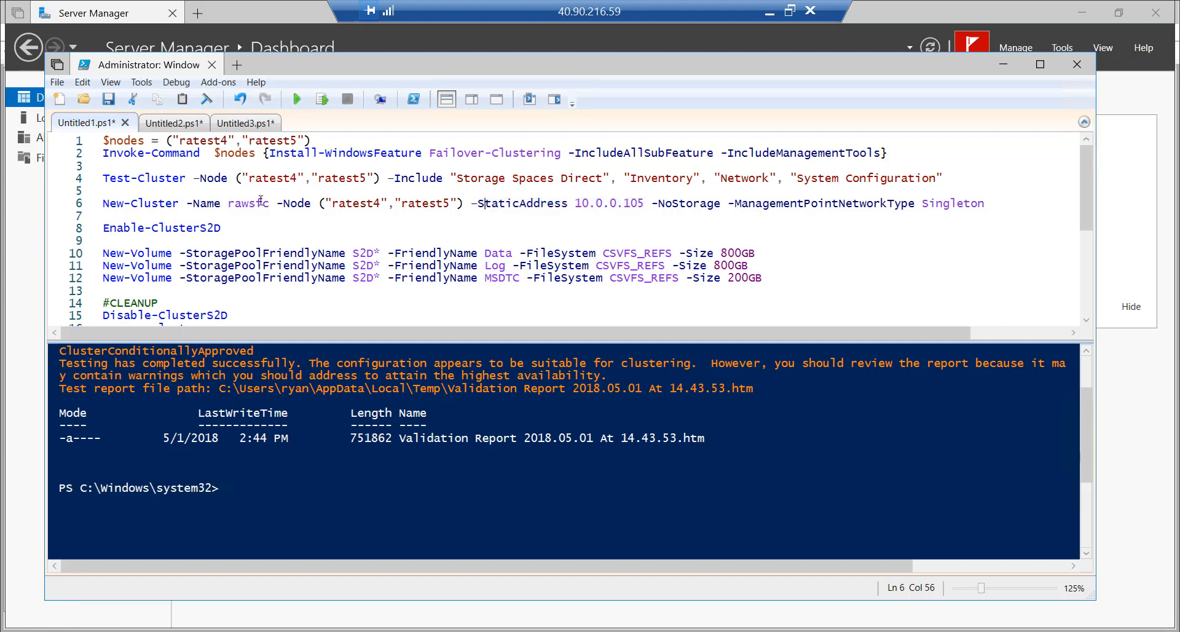
drag(270, 203, 227, 205)
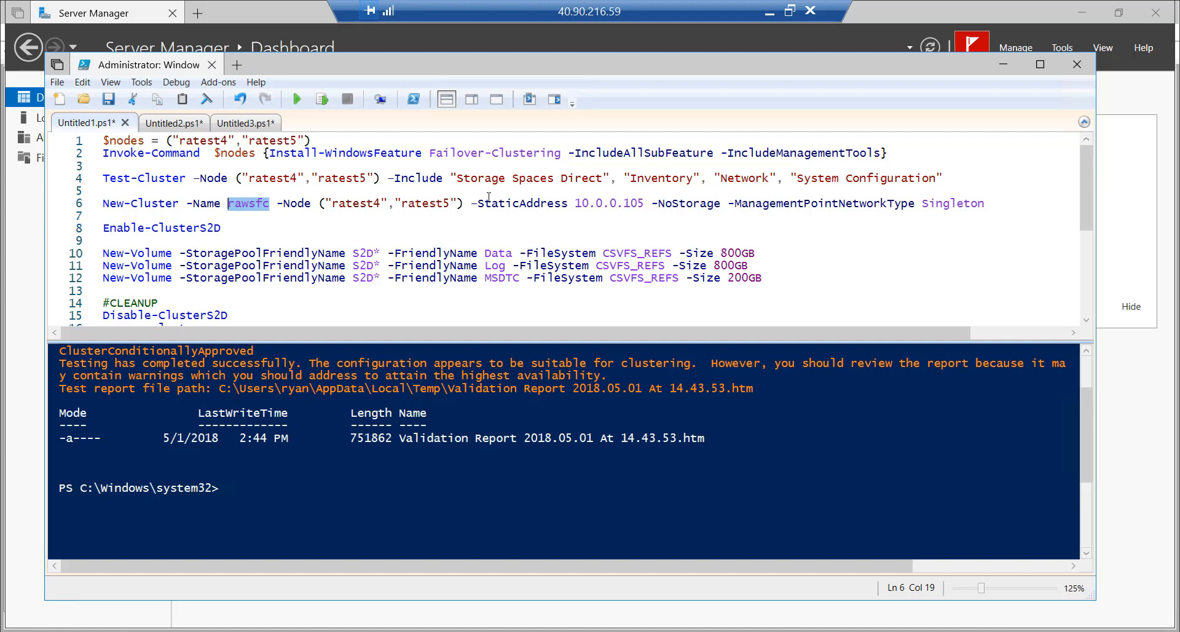
drag(471, 203, 644, 202)
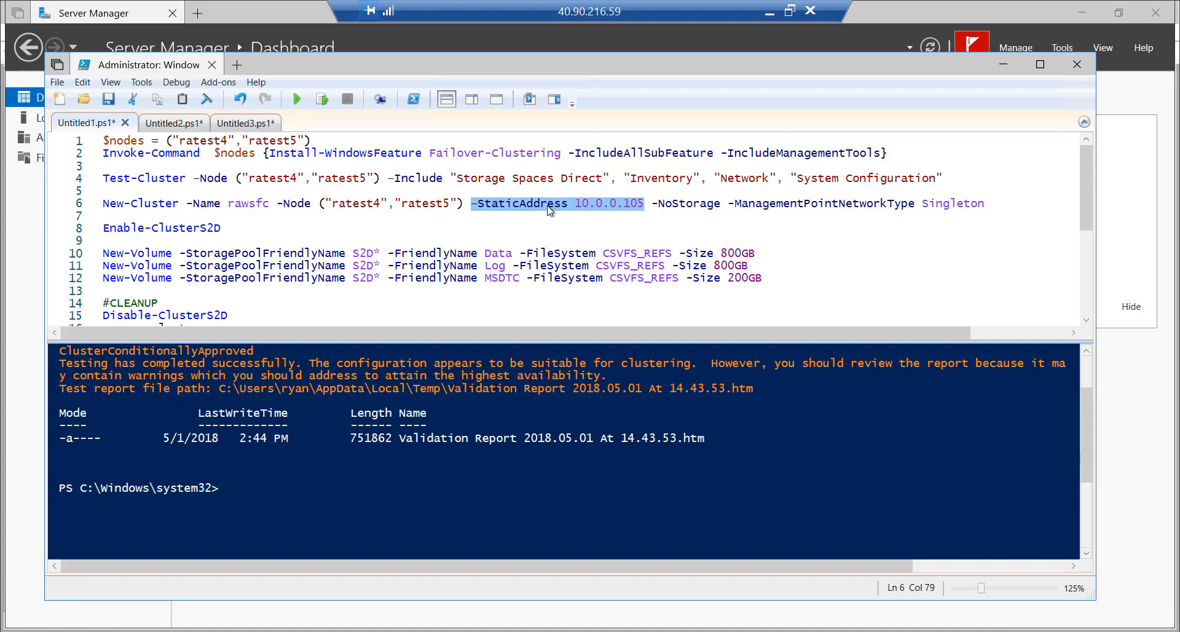
click(662, 216)
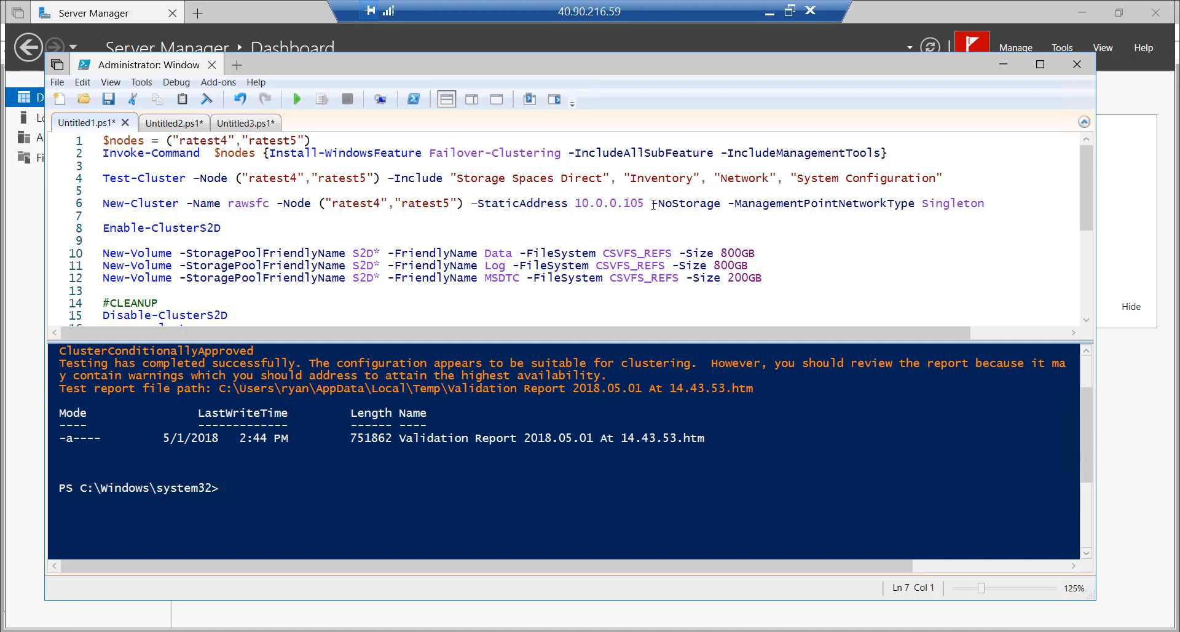
drag(652, 205, 972, 222)
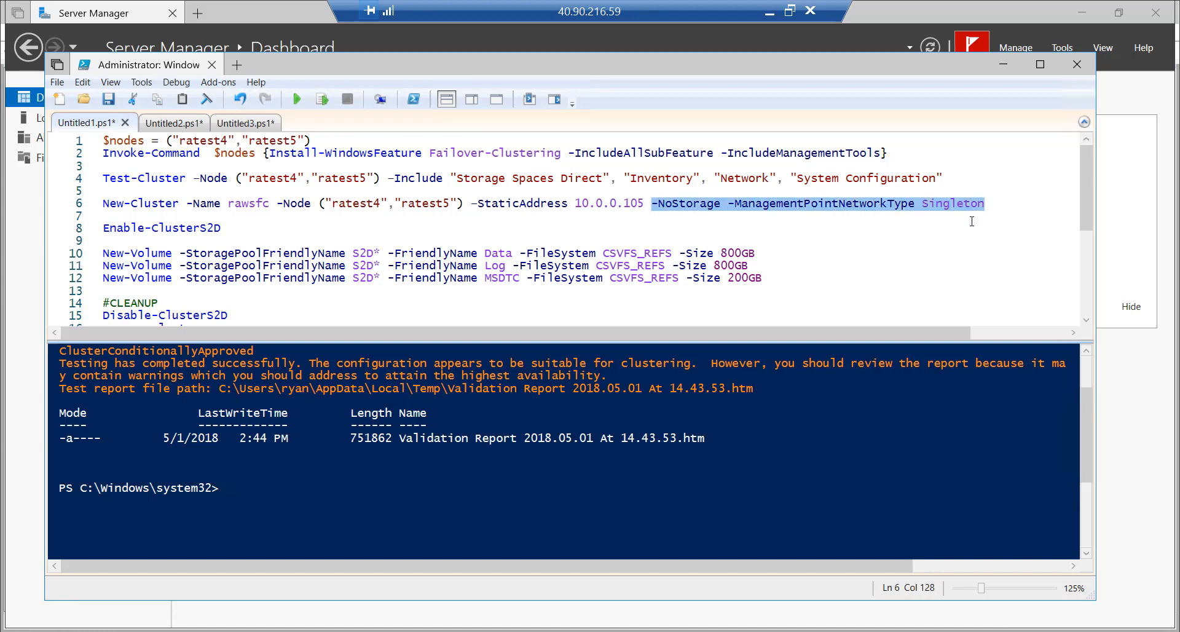
drag(652, 205, 1008, 214)
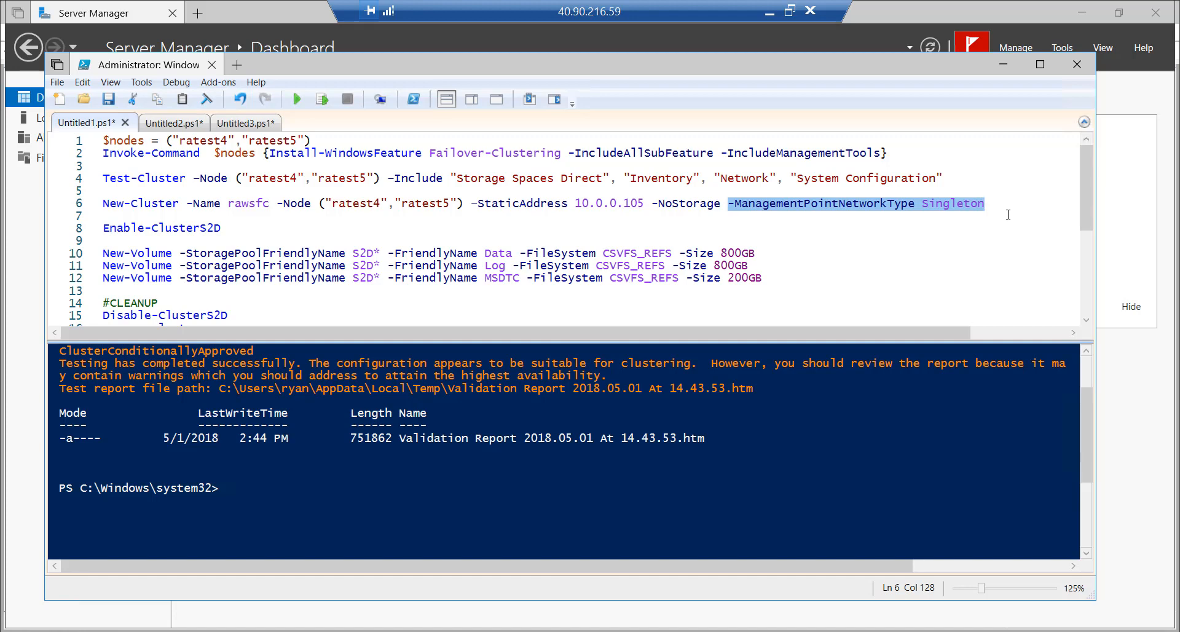
Run the line-6 New-Cluster command creating rawsfc at 10.0.0.105, then highlight its two warnings
triple_click(1008, 209)
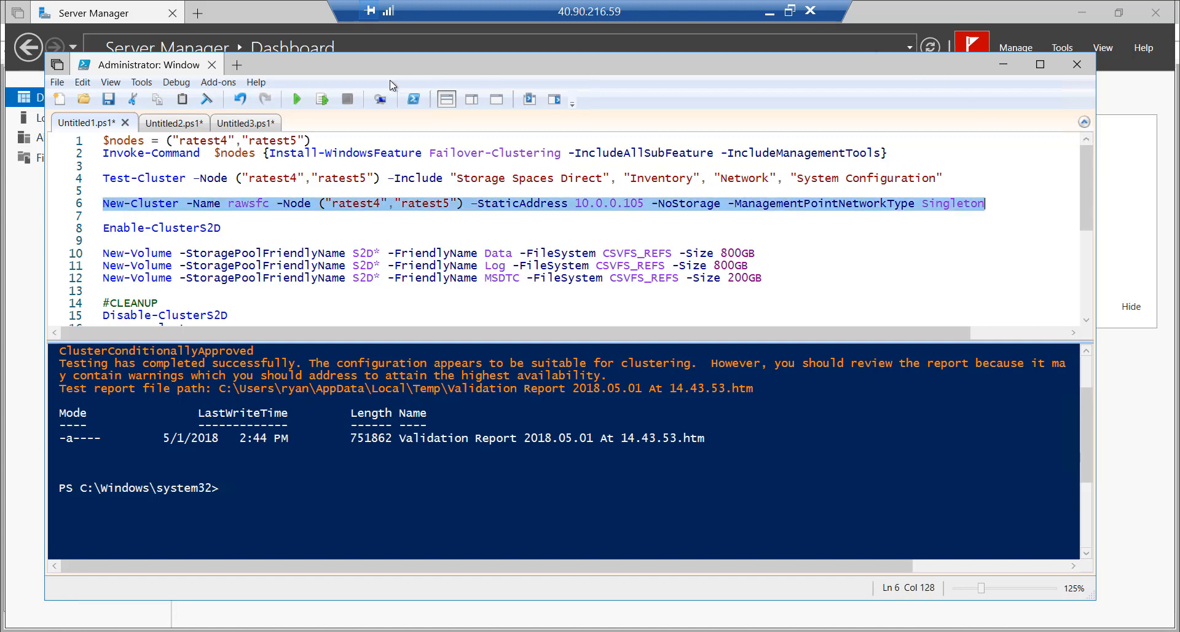
click(322, 99)
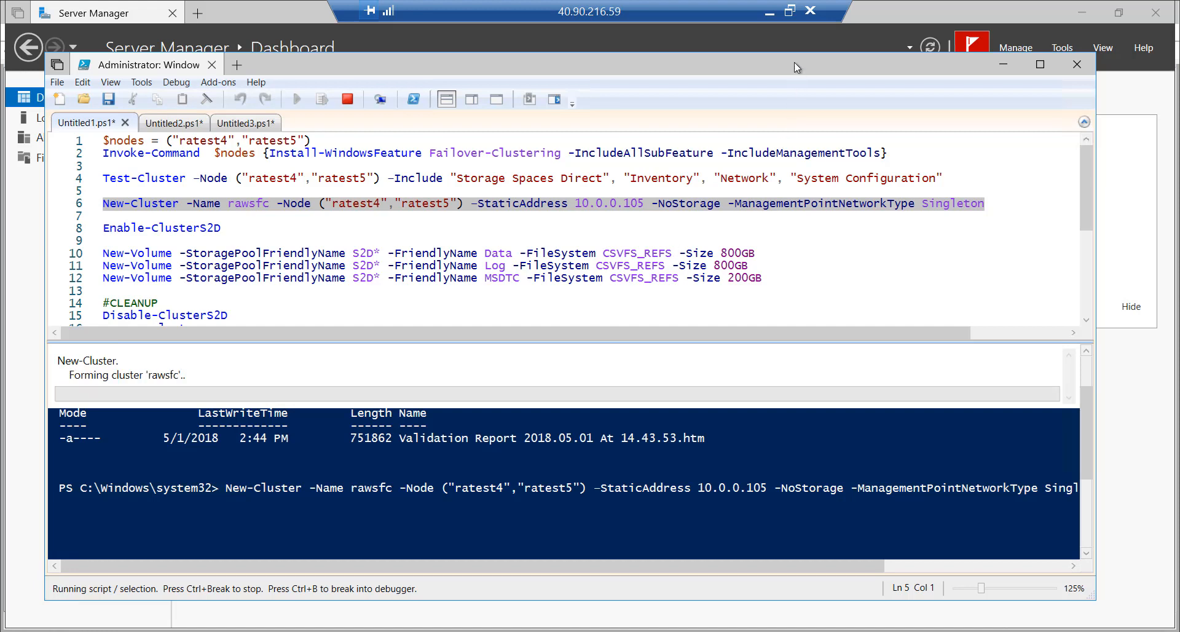
click(789, 11)
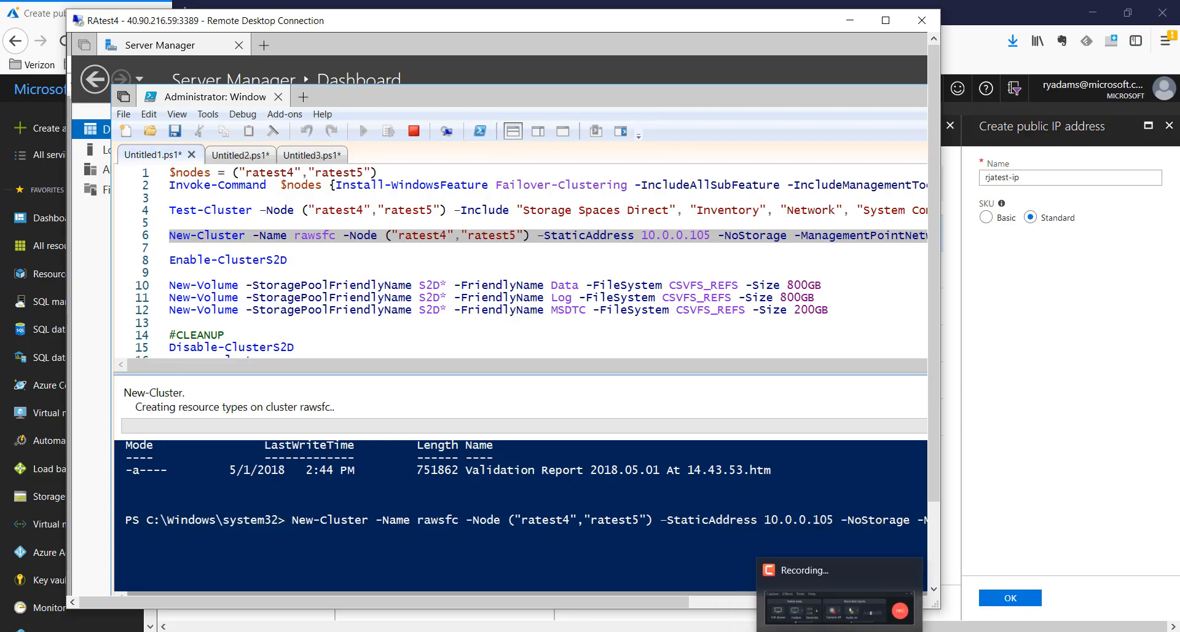
click(840, 570)
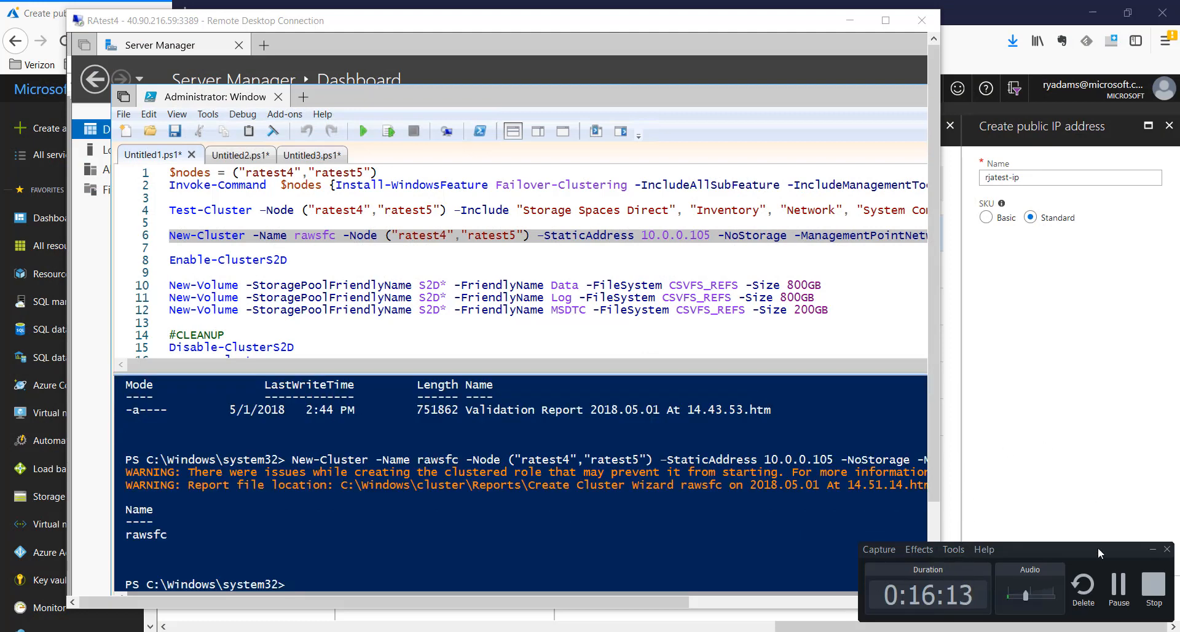
click(1119, 586)
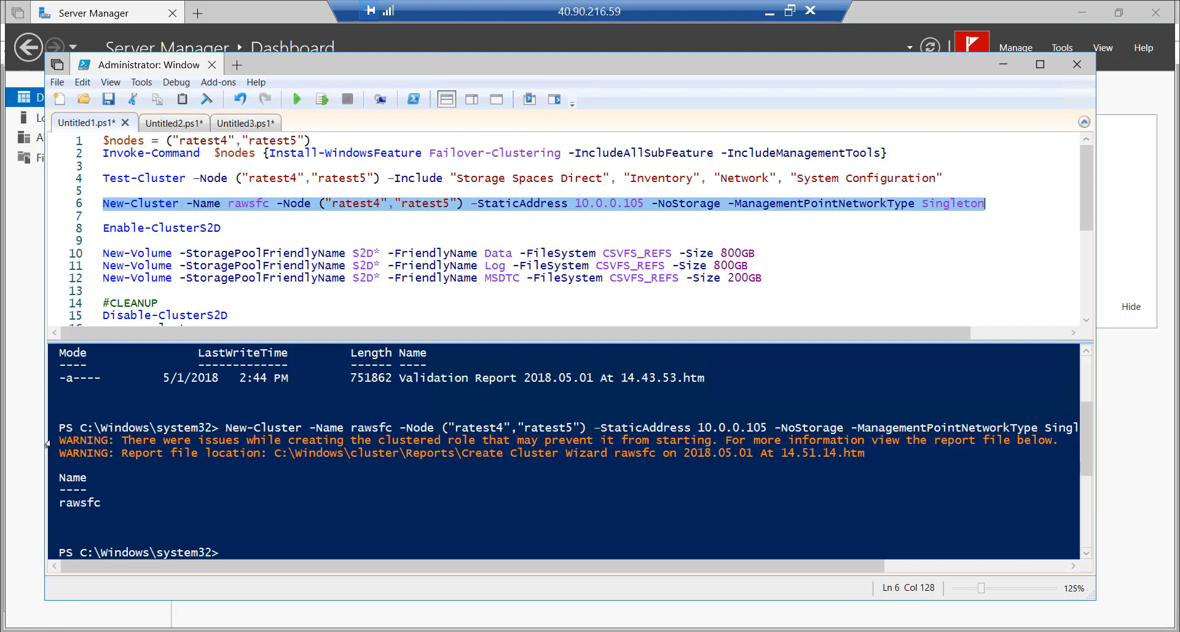
drag(48, 441, 49, 465)
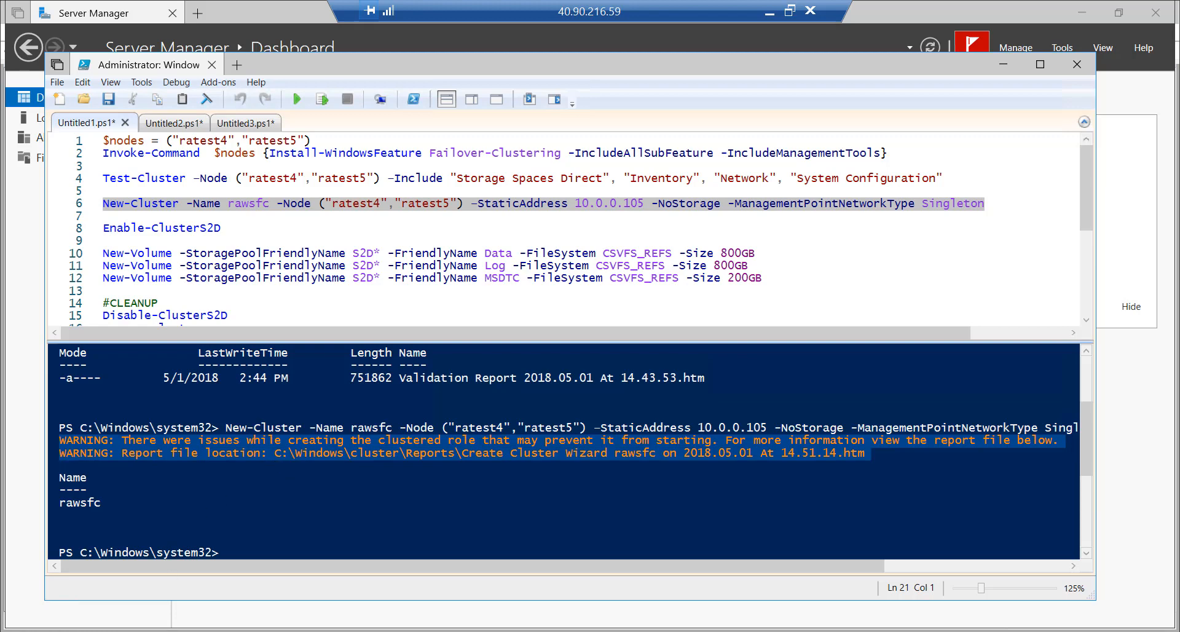
Browse to C:\Windows\Cluster\Reports and open the 2018.05.01 Create Cluster Wizard rawsfc report
click(171, 631)
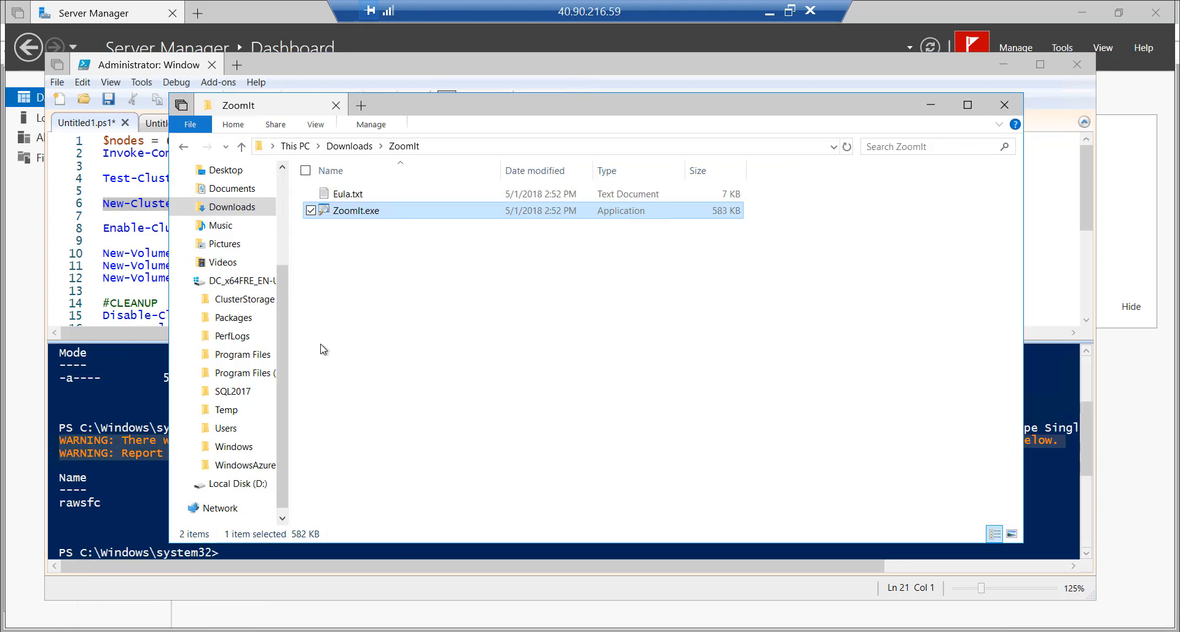
click(234, 446)
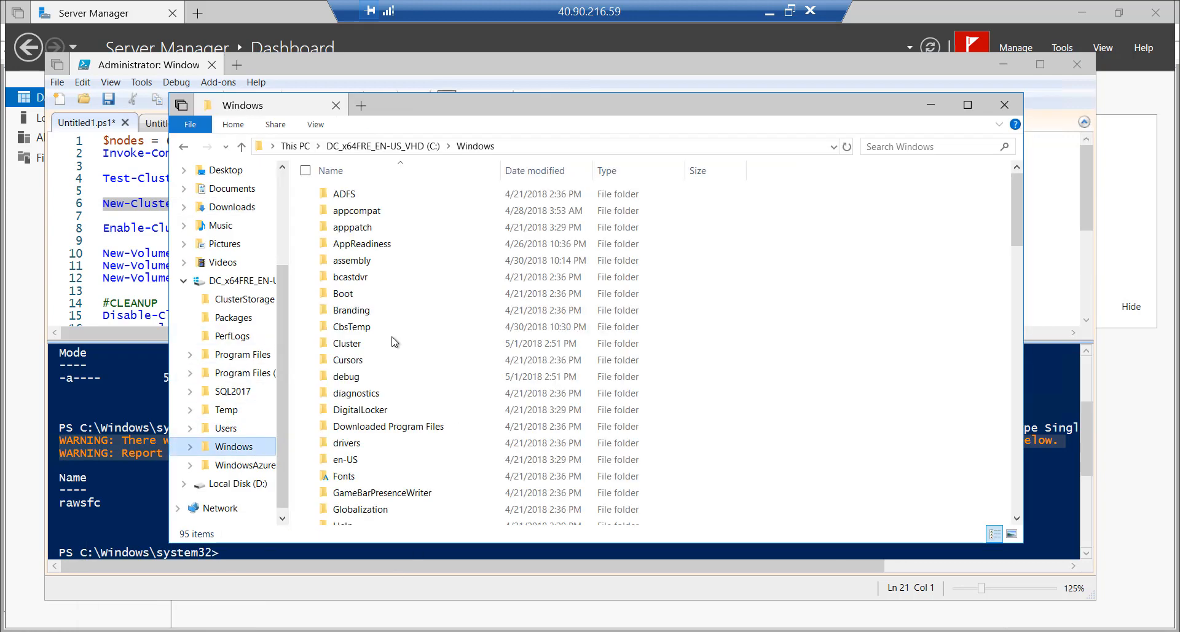
click(342, 346)
double_click(342, 345)
double_click(360, 227)
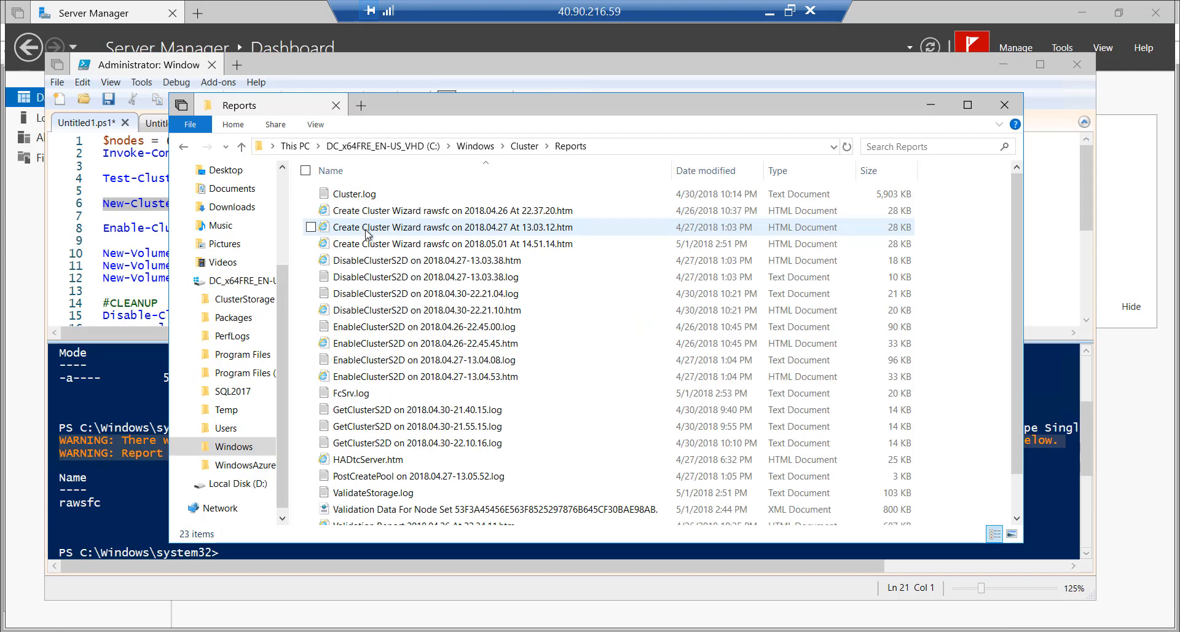
scroll(451, 317, down, 1)
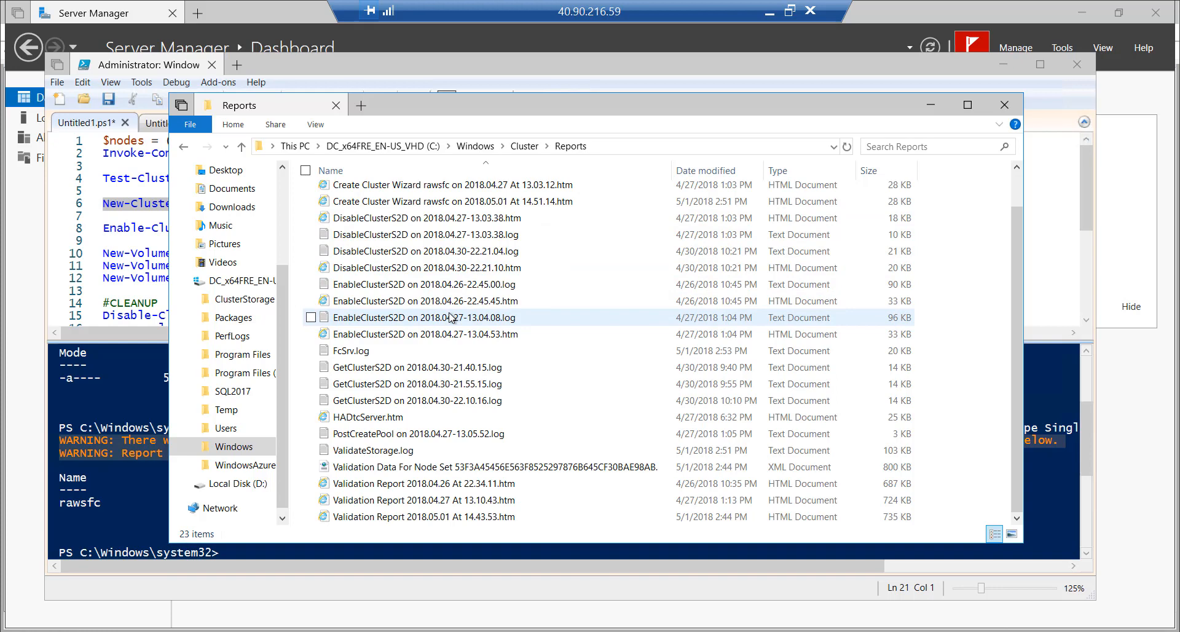
scroll(451, 317, up, 1)
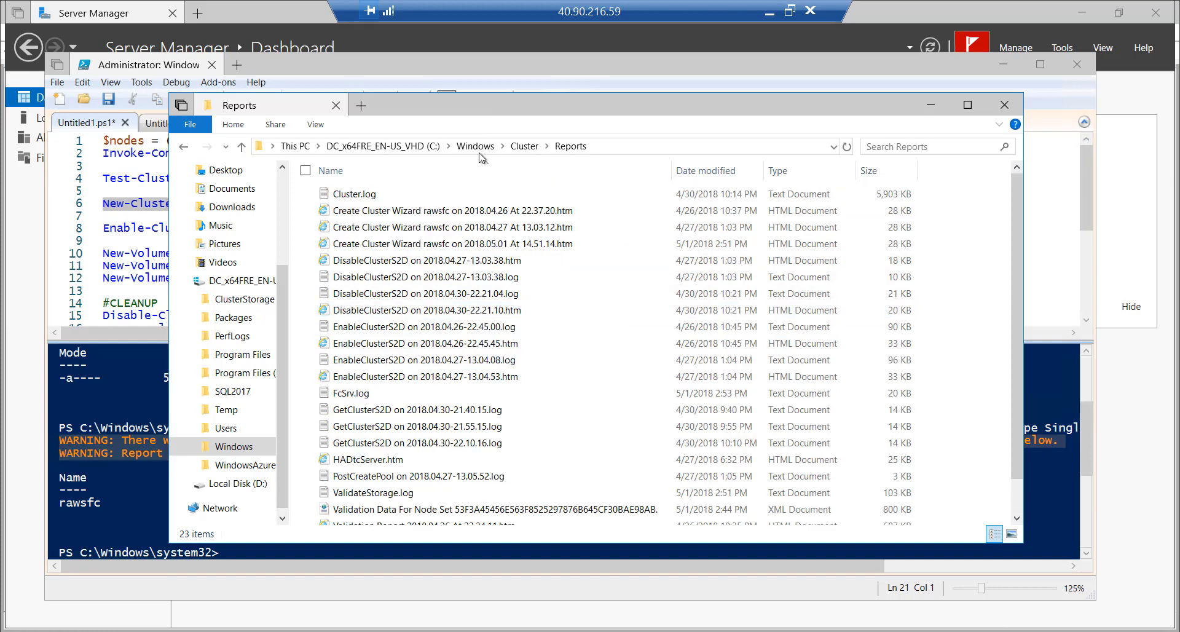
drag(479, 104, 453, 234)
drag(468, 150, 468, 79)
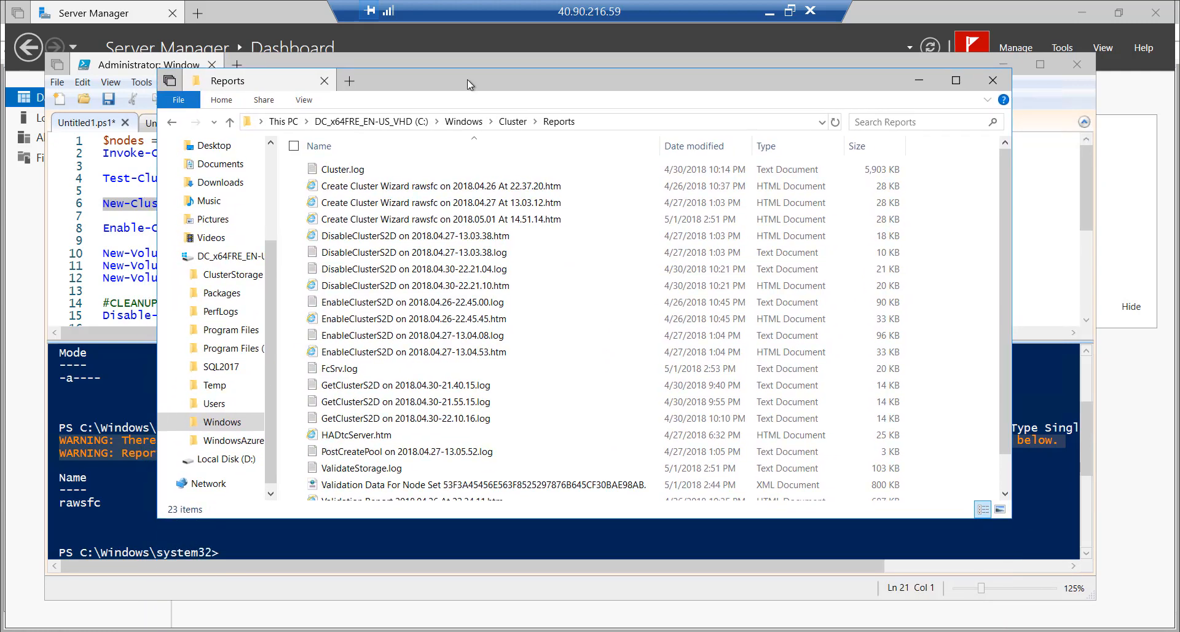
double_click(470, 290)
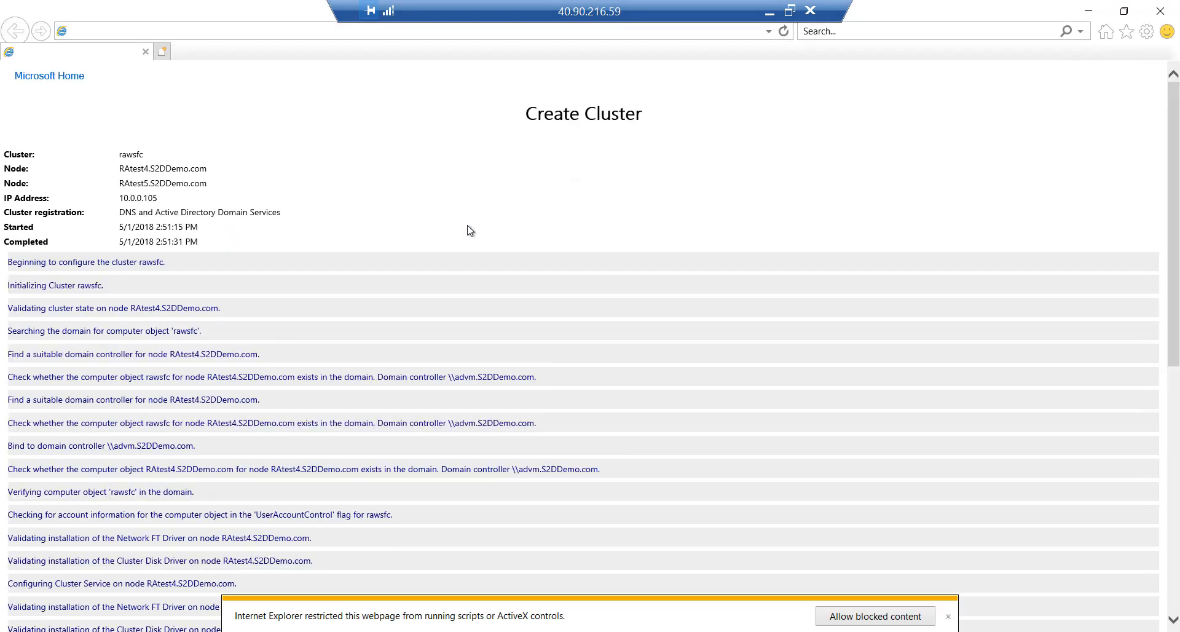
Allow blocked content, read the Create Cluster report down to the witness warning, and close it
click(859, 617)
scroll(355, 401, down, 5)
scroll(355, 400, down, 3)
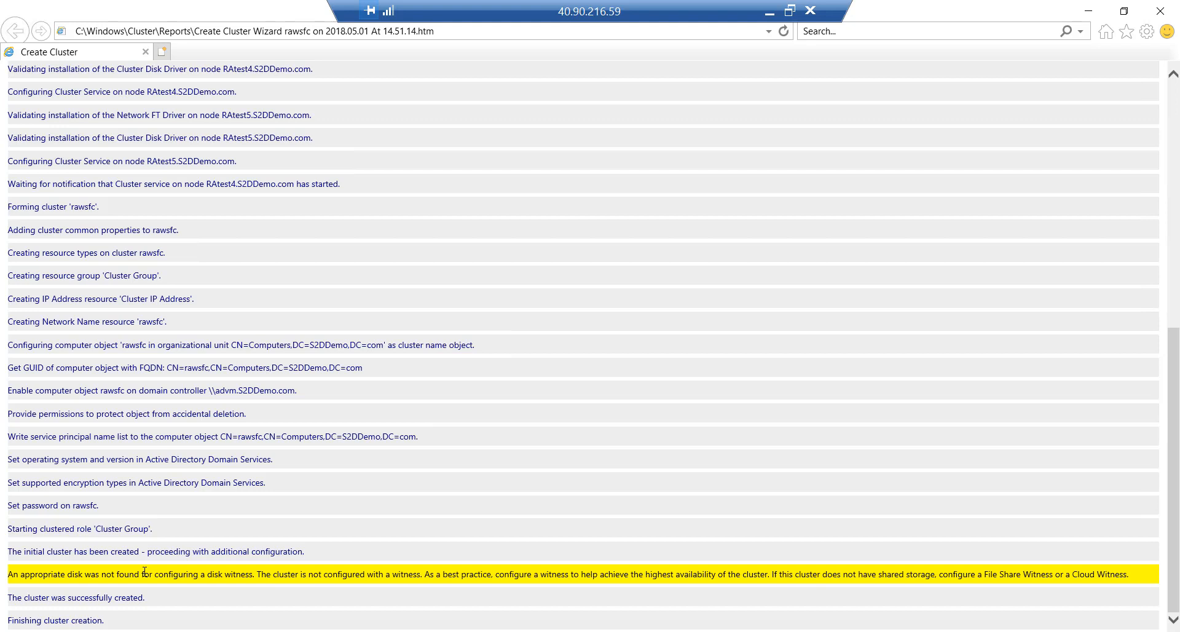
click(1160, 12)
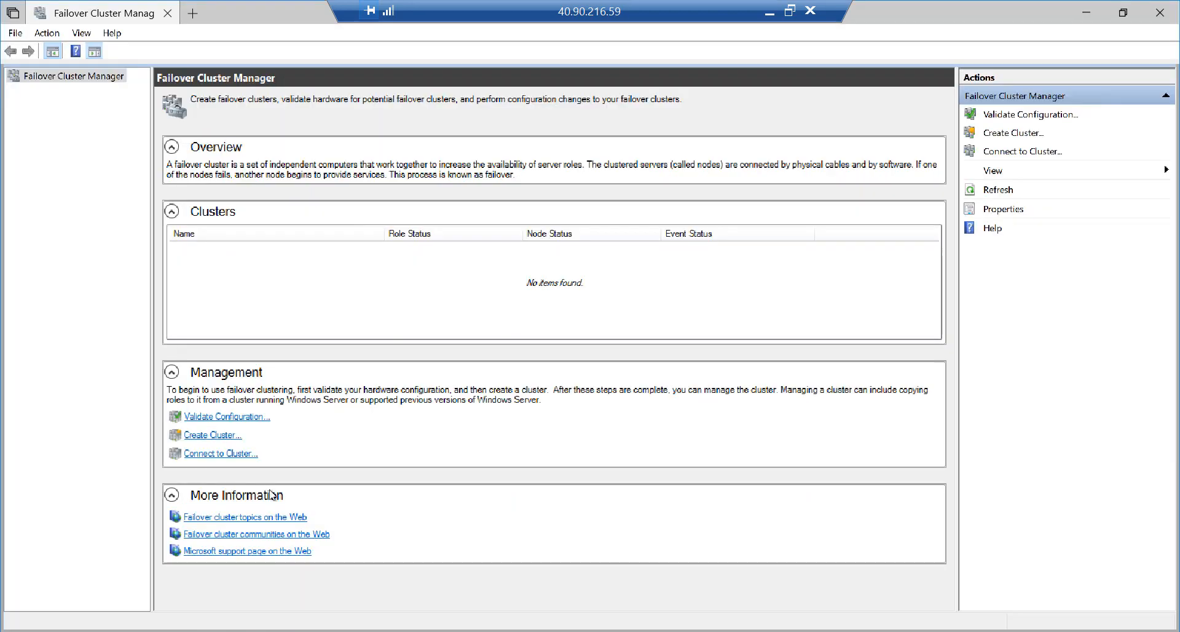
Connect Failover Cluster Manager to cluster rawsfc and outline its full name rawsfc.S2DDemo.com
click(1008, 152)
click(577, 370)
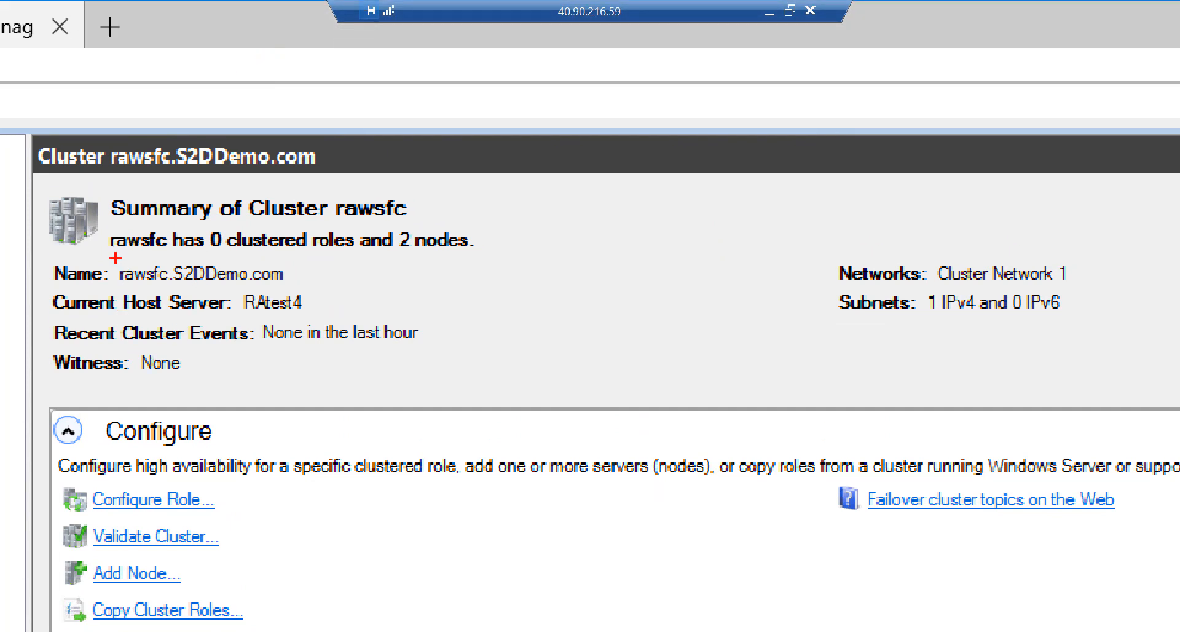
mouse_move(115, 259)
mouse_down()
mouse_move(127, 291)
mouse_move(317, 296)
mouse_move(396, 263)
mouse_up()
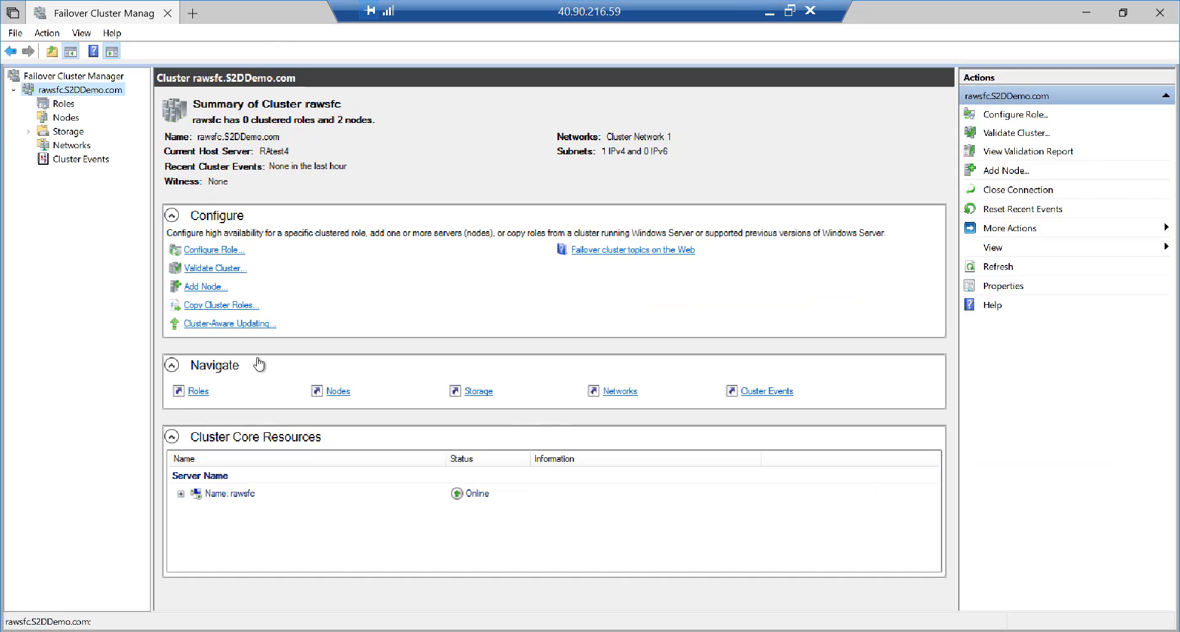
Expand the rawsfc name resource, mark its IP Address 10.0.0.105, and show the Roles view
click(181, 494)
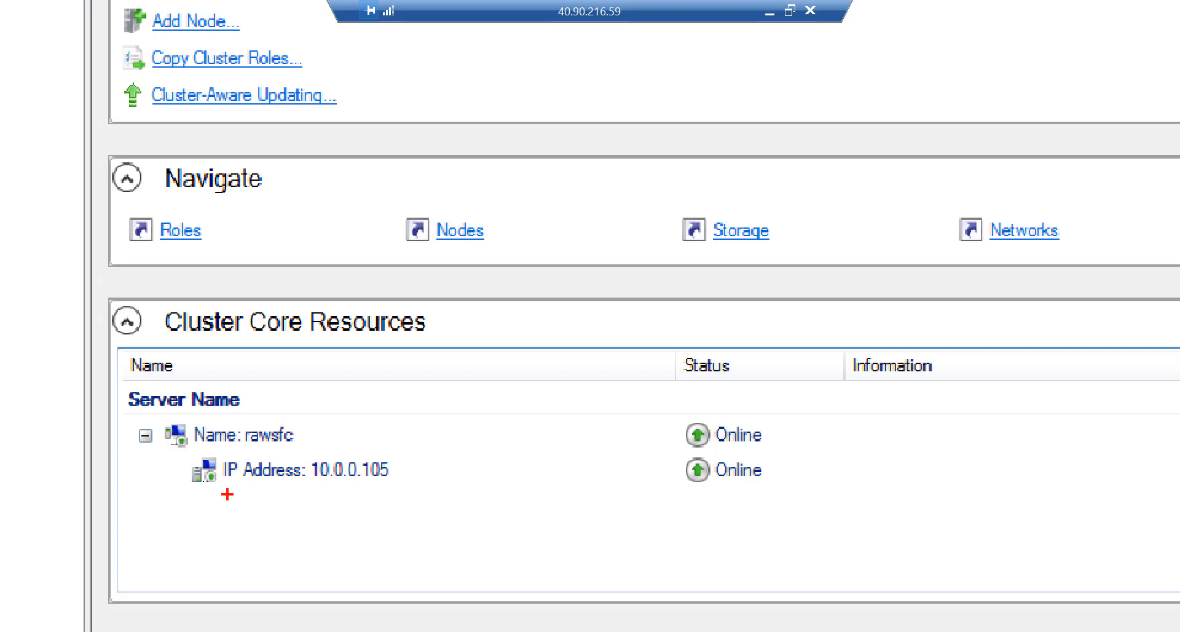
mouse_move(175, 453)
mouse_down()
mouse_move(205, 491)
mouse_move(433, 502)
mouse_up()
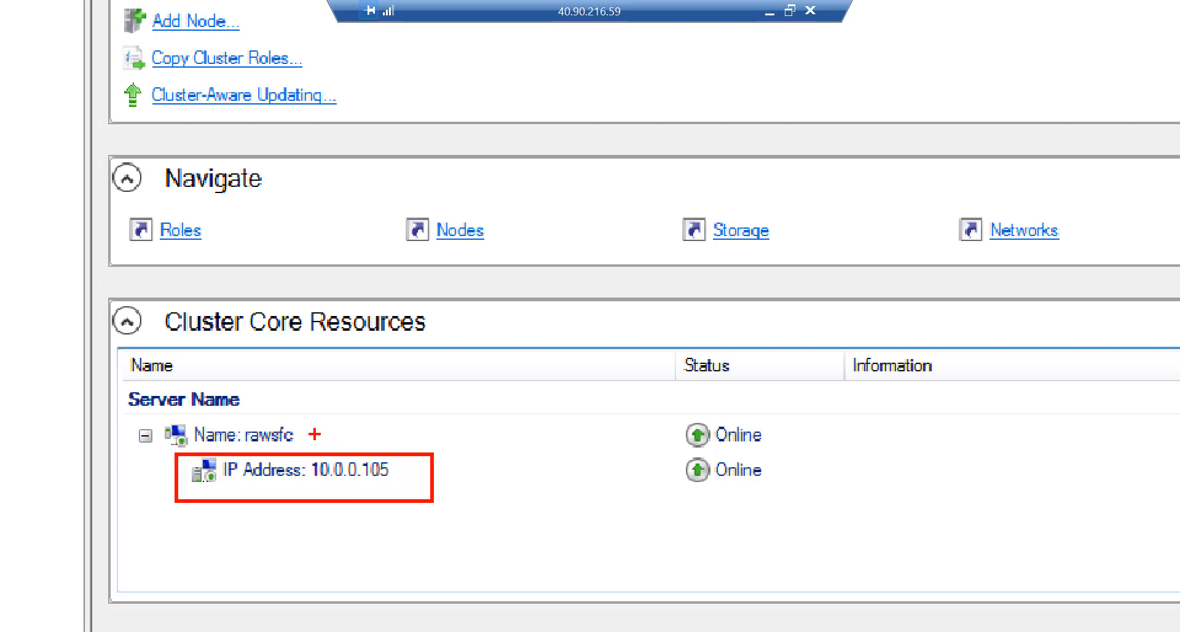
drag(304, 433, 388, 400)
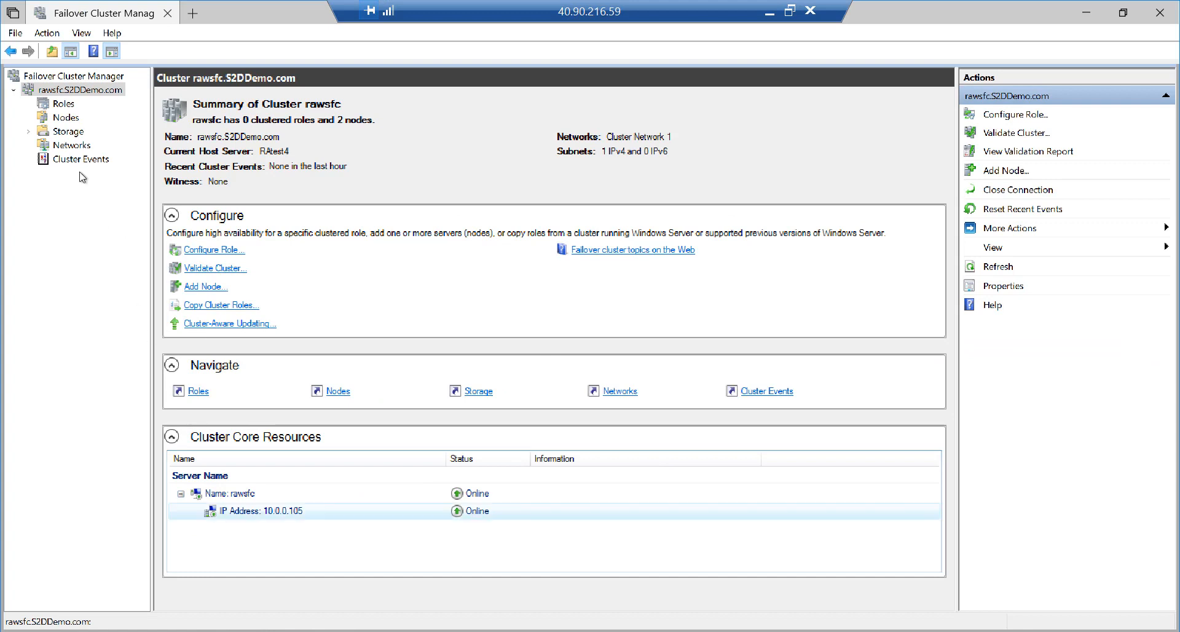
click(64, 105)
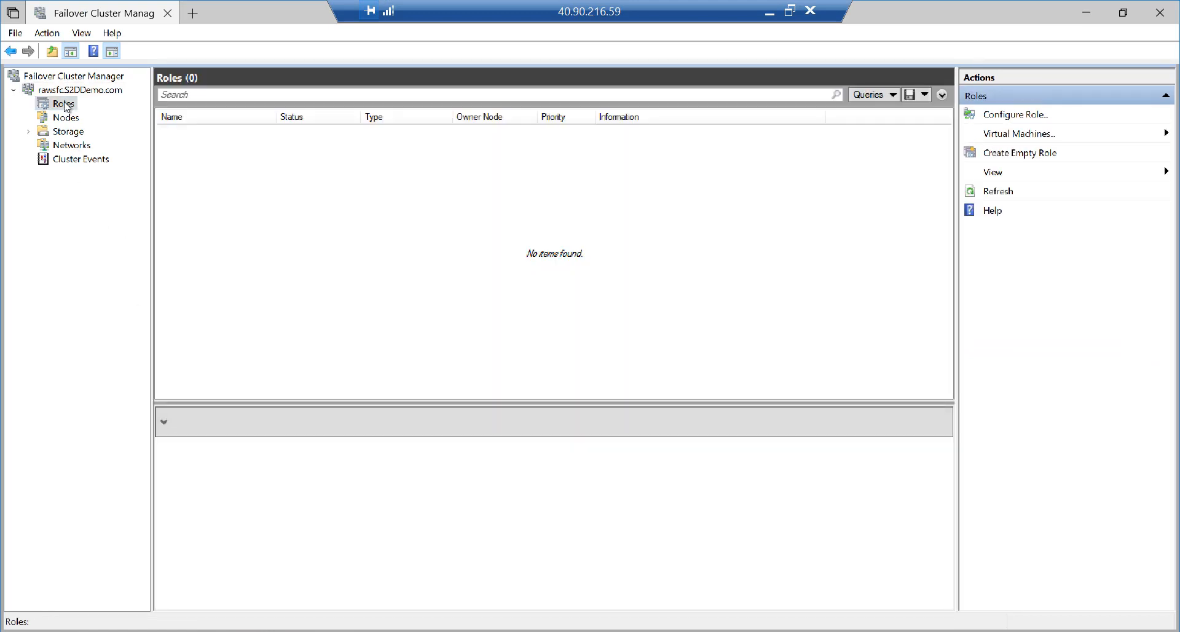
List the cluster's nodes and view details for RAtest4, then RAtest5
click(68, 122)
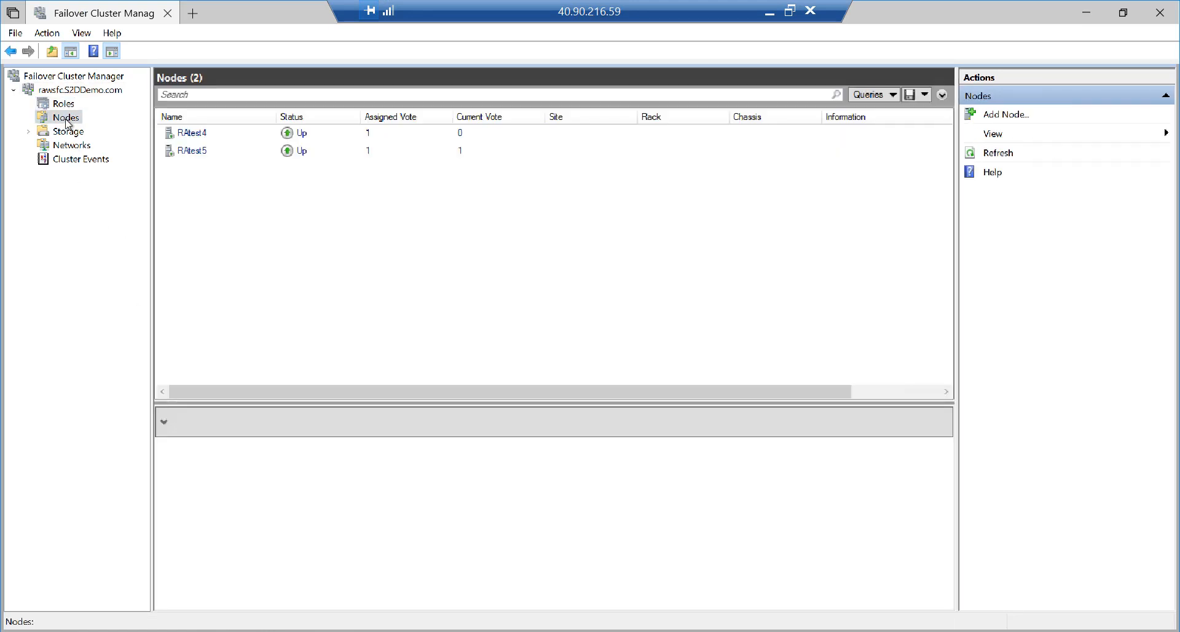
click(200, 134)
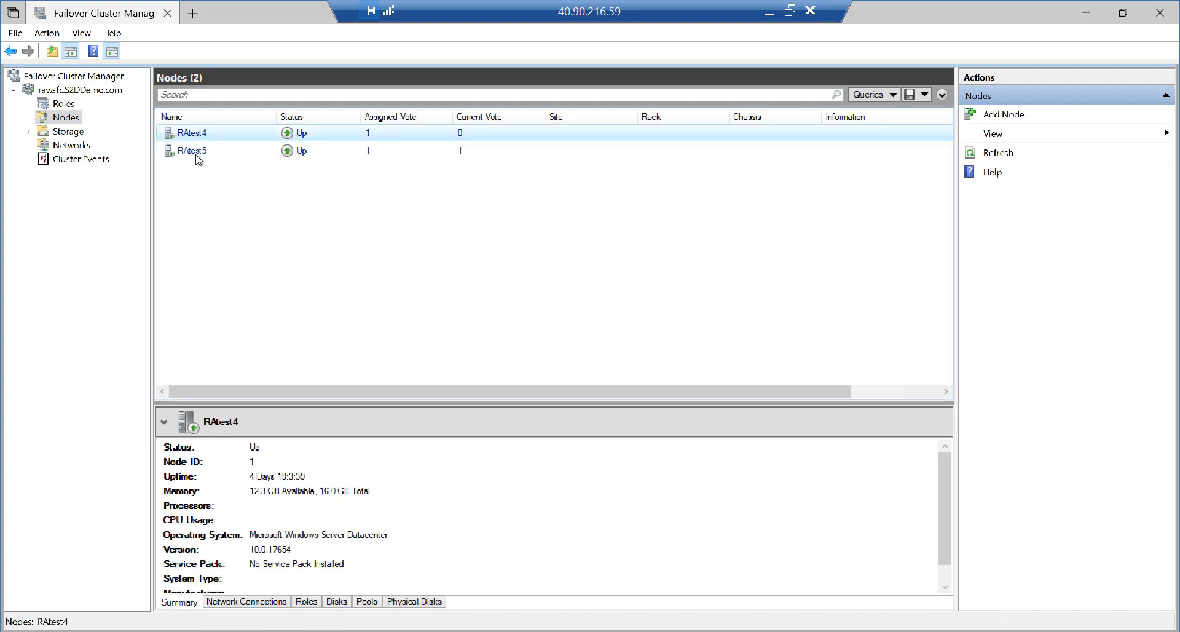
click(198, 152)
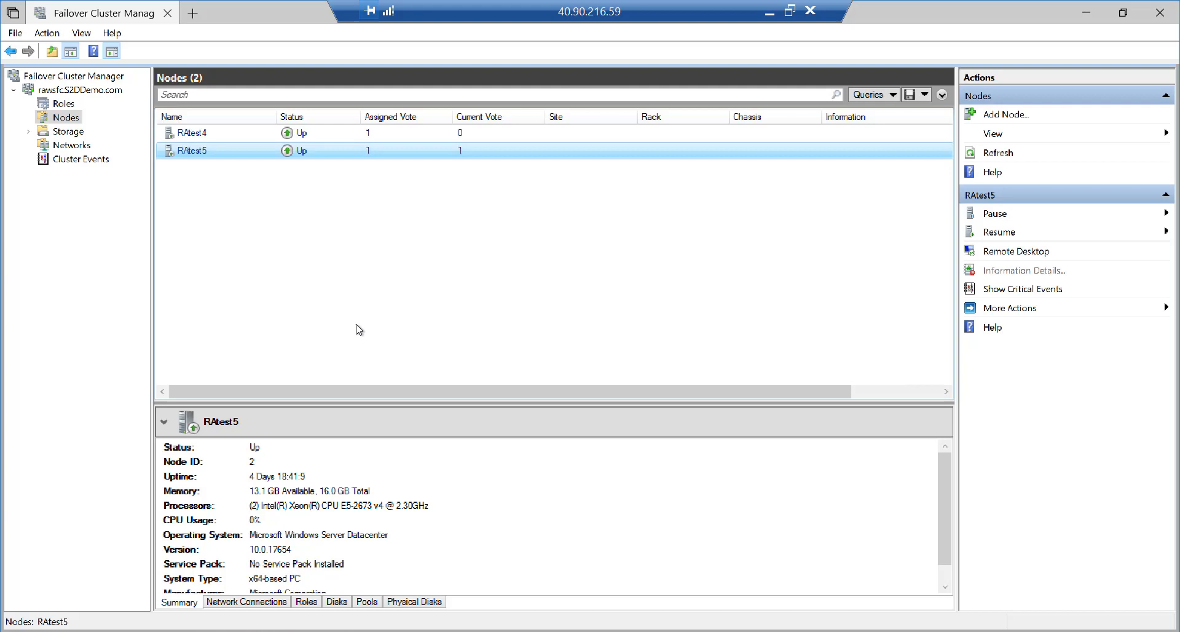
Bring PowerShell ISE forward, expand the editor to show all 16 setup-script lines, then open Untitled3.ps1
key(alt+Tab)
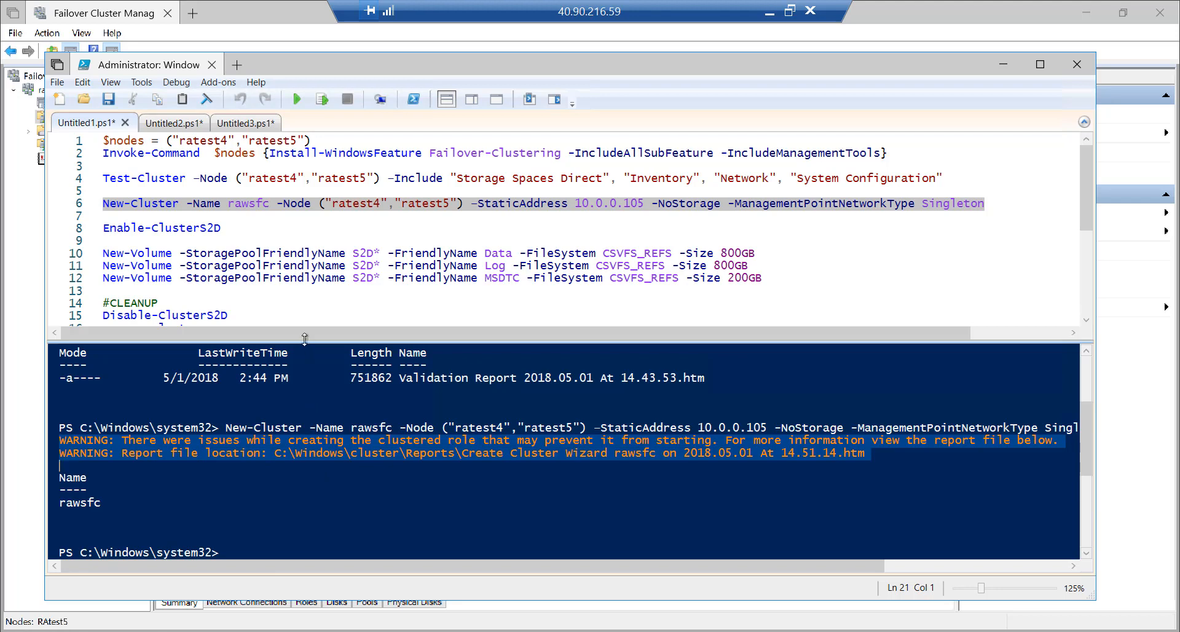
drag(304, 340, 304, 369)
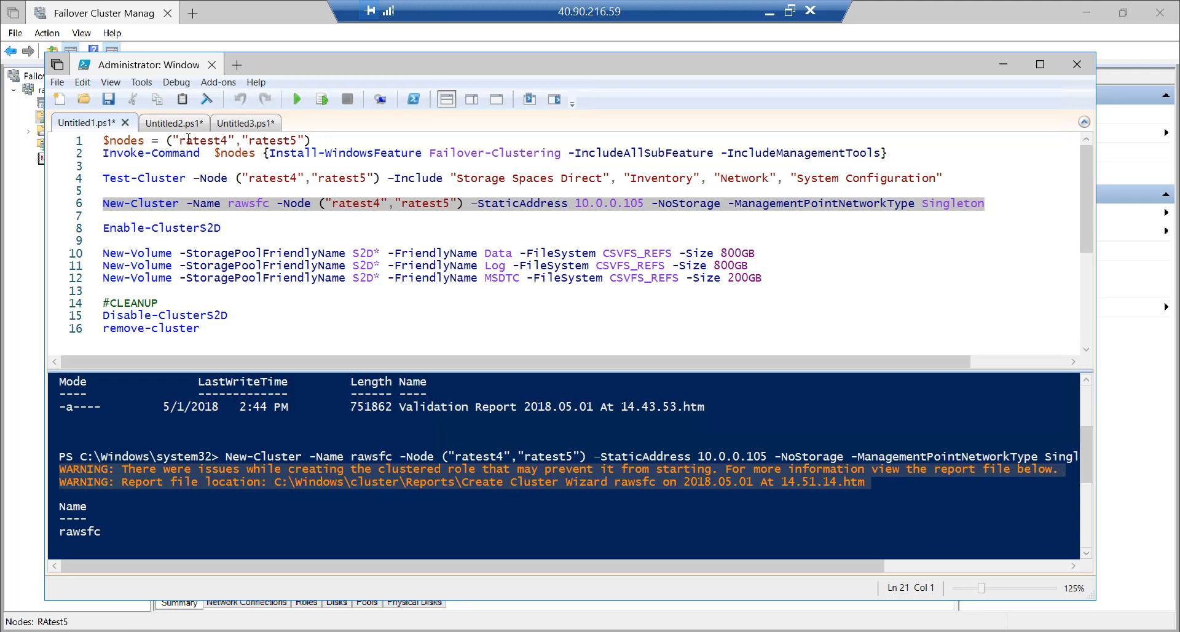
click(239, 128)
Run the Untitled2.ps1 disk-cleanup script on RAtest4 and RAtest5 and highlight their virtual-disk results
click(183, 126)
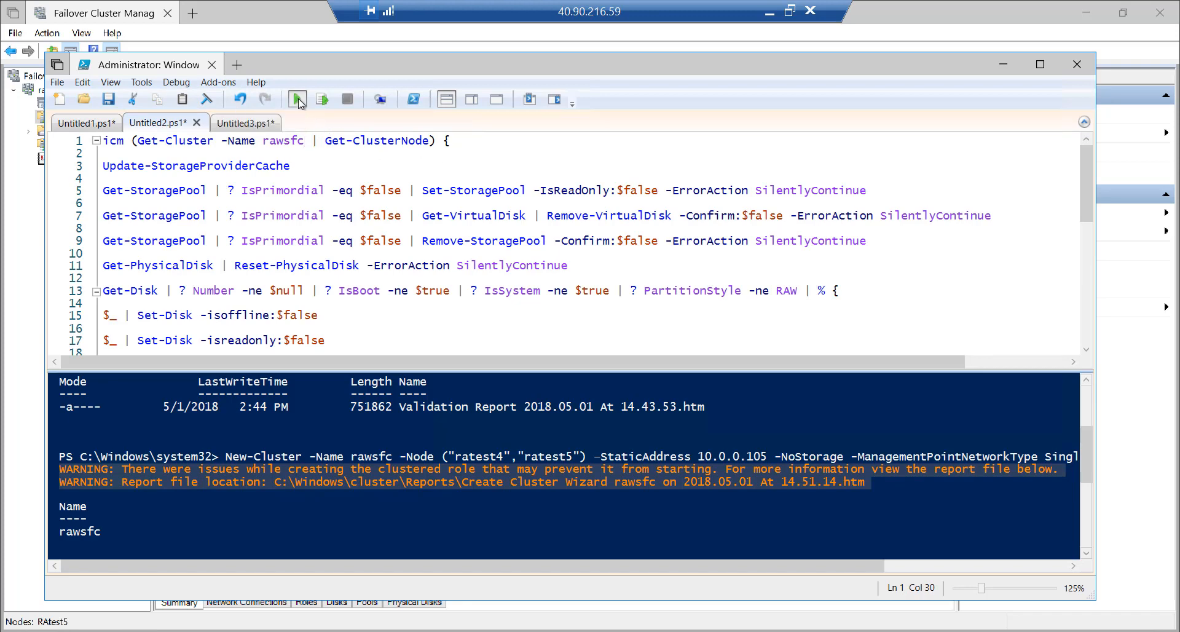
click(297, 98)
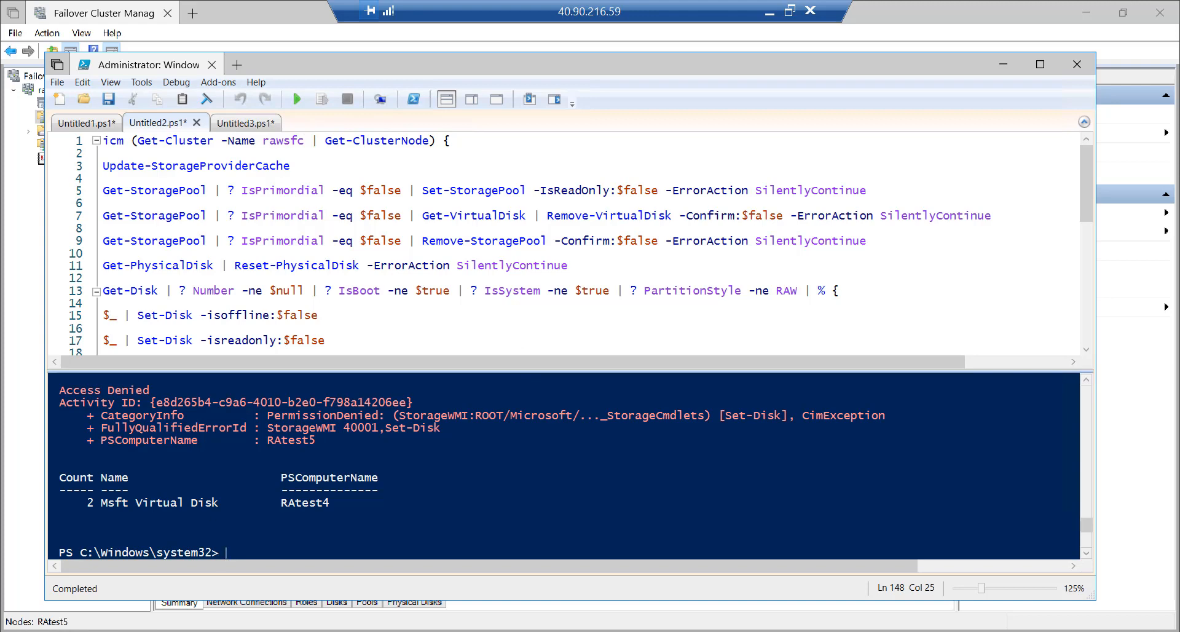
click(789, 10)
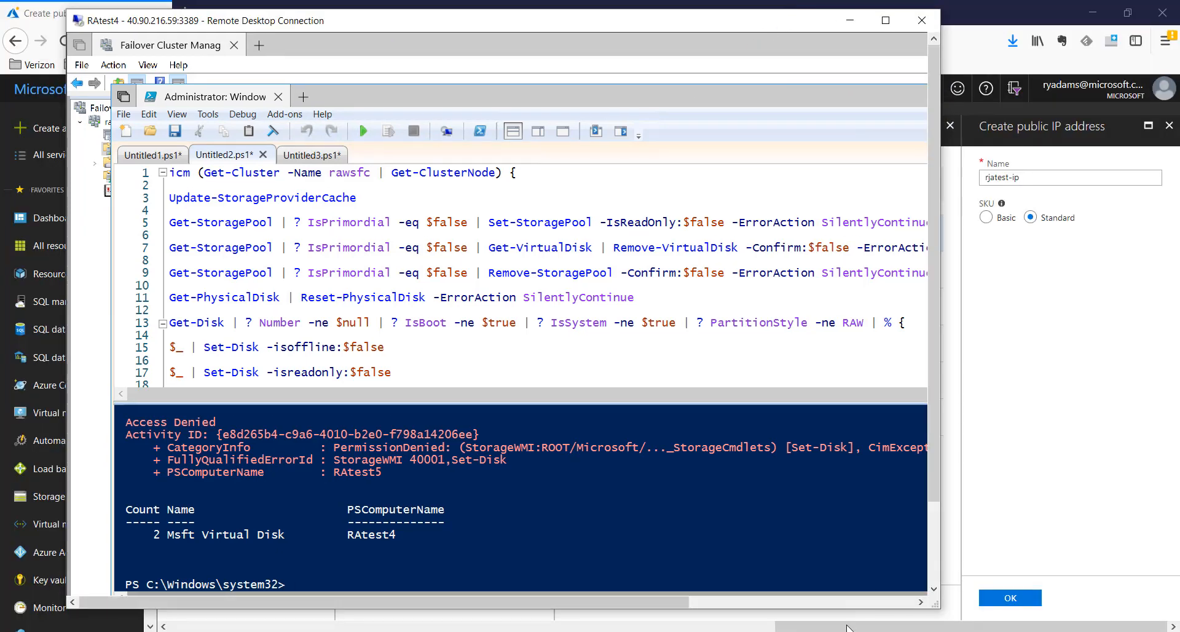
click(922, 631)
click(1114, 583)
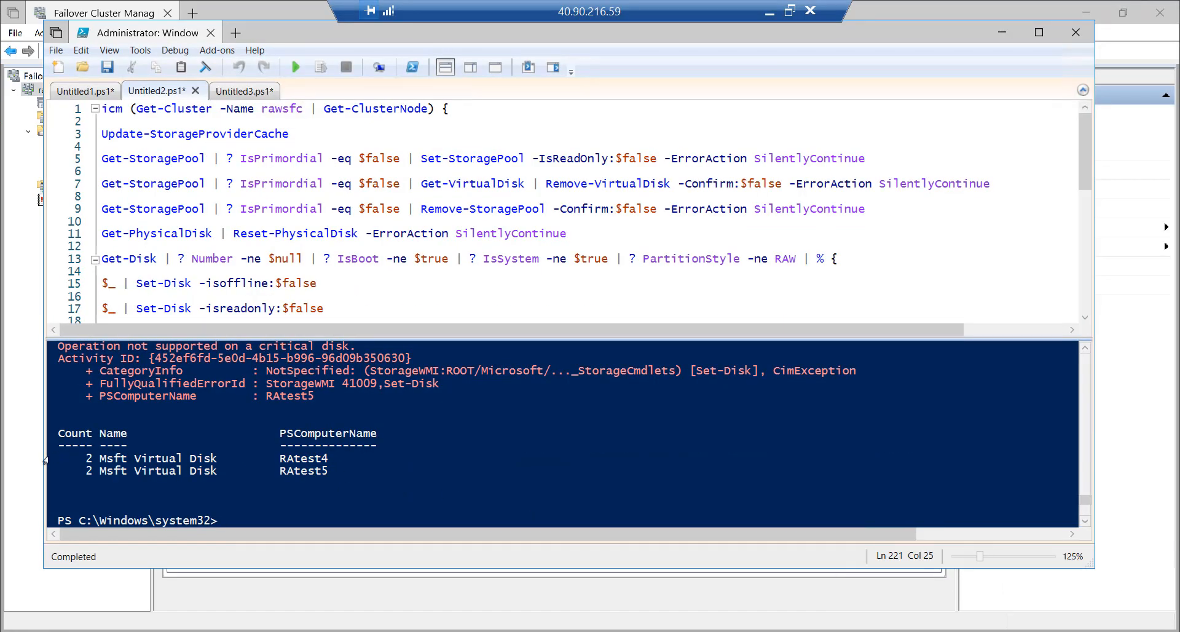
drag(45, 461, 52, 475)
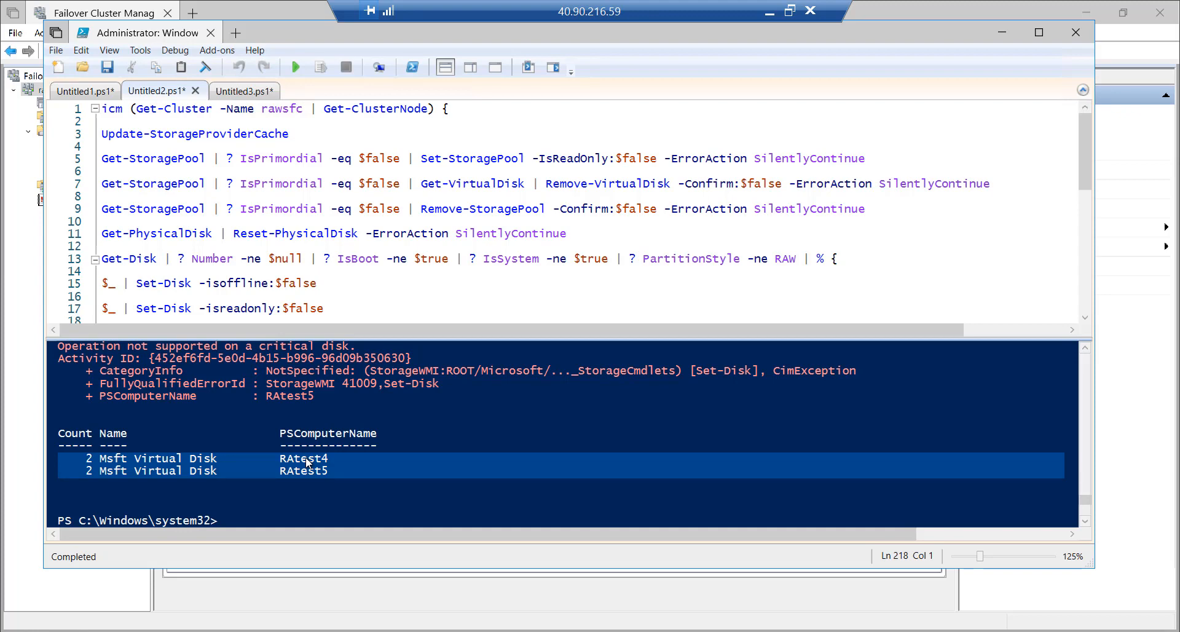
Run line 8's Enable-ClusterS2D from Untitled1.ps1 and confirm enabling Storage Spaces Direct on rawsfc
click(70, 92)
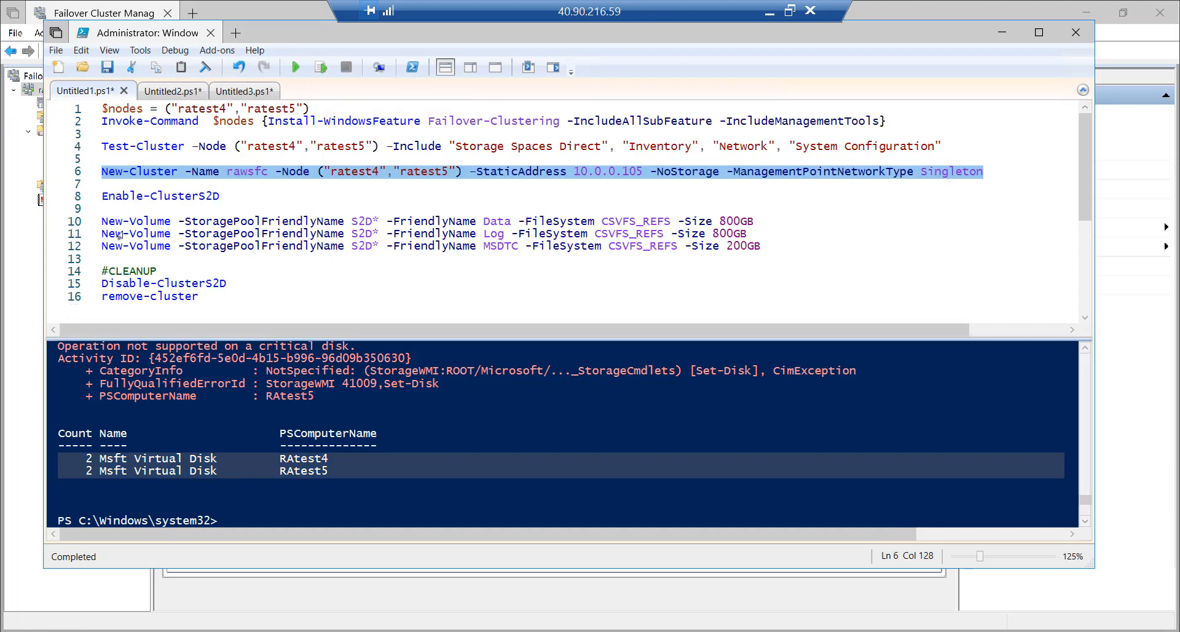
click(78, 198)
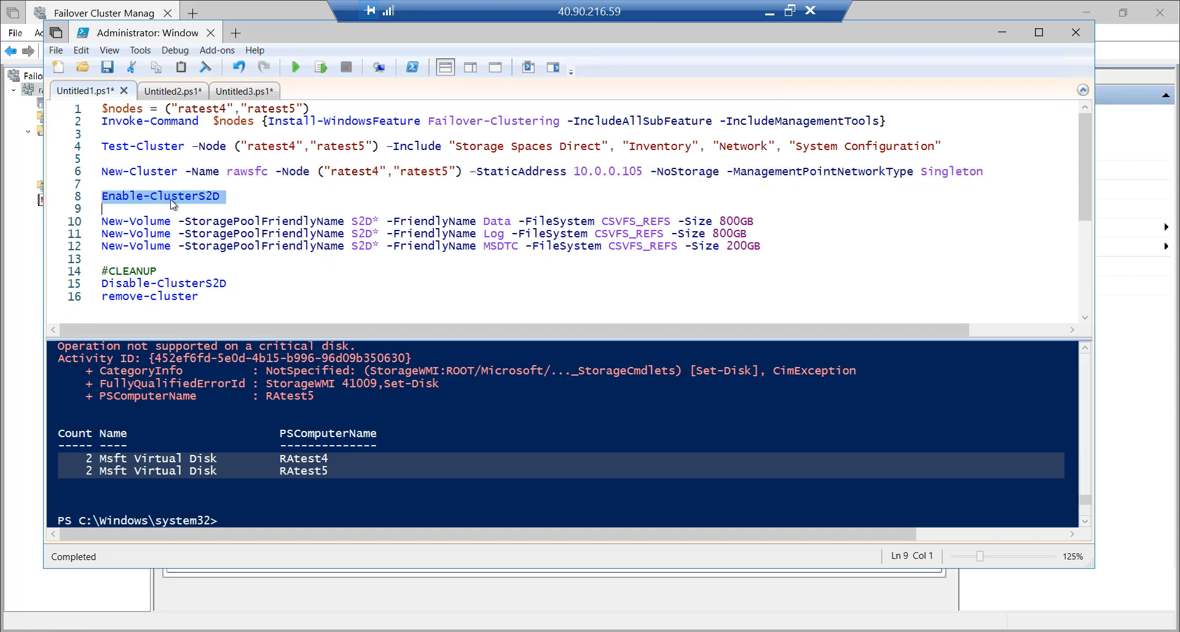
click(322, 68)
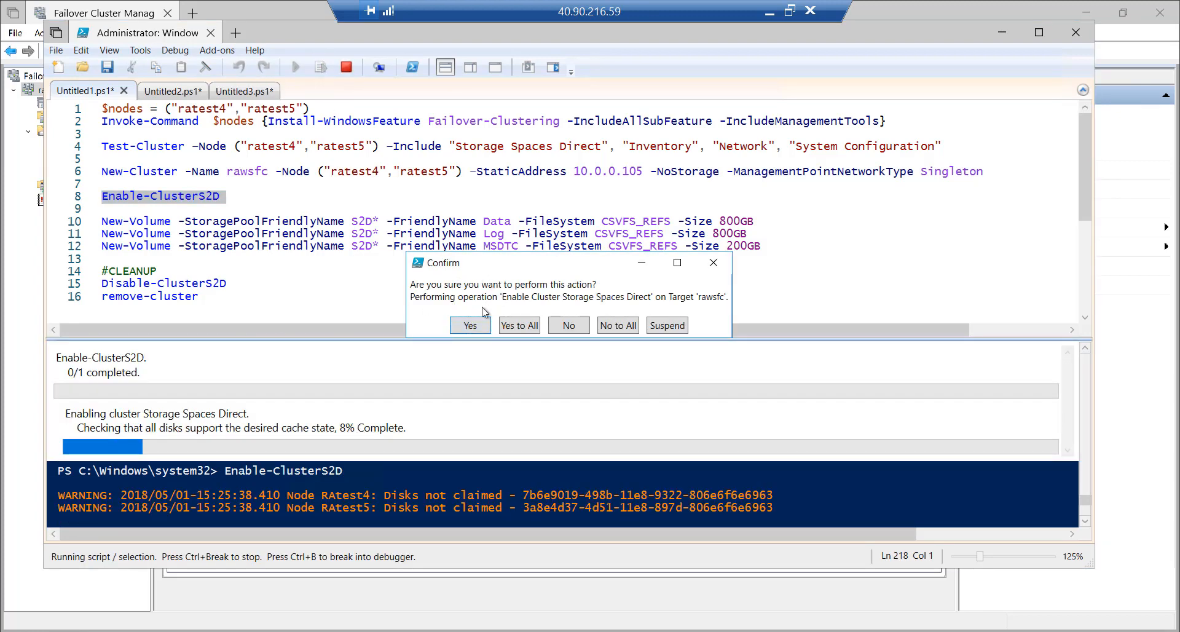
click(478, 327)
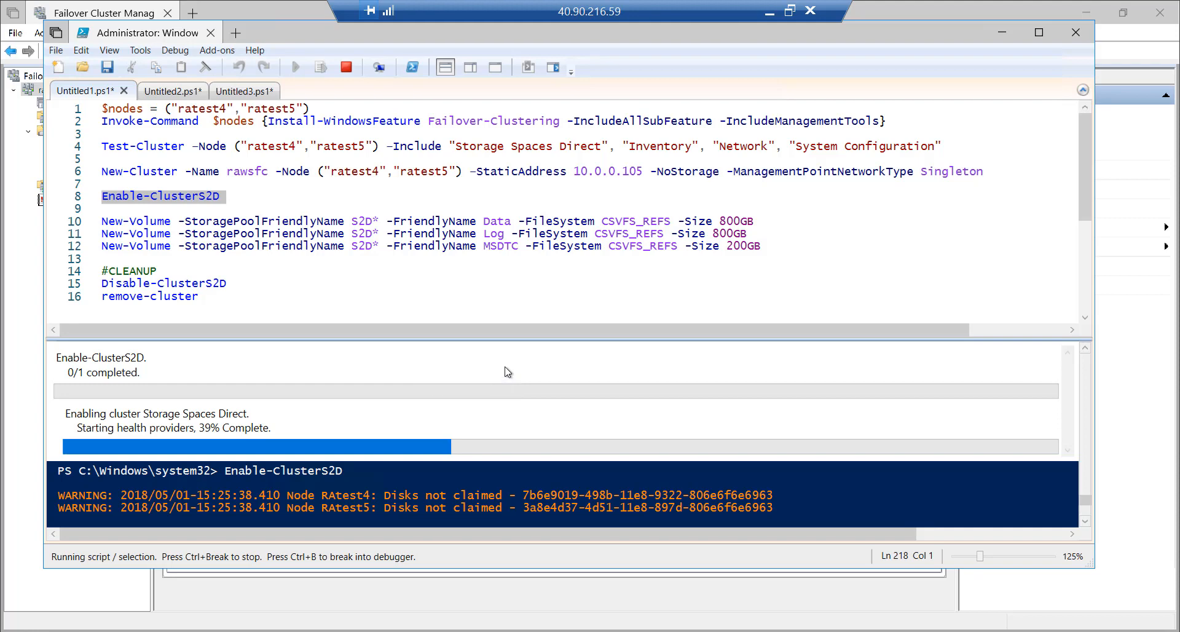
In Failover Cluster Manager, view rawsfc's Storage Enclosures, then confirm Enable-ClusterS2D finished in PowerShell ISE
click(95, 11)
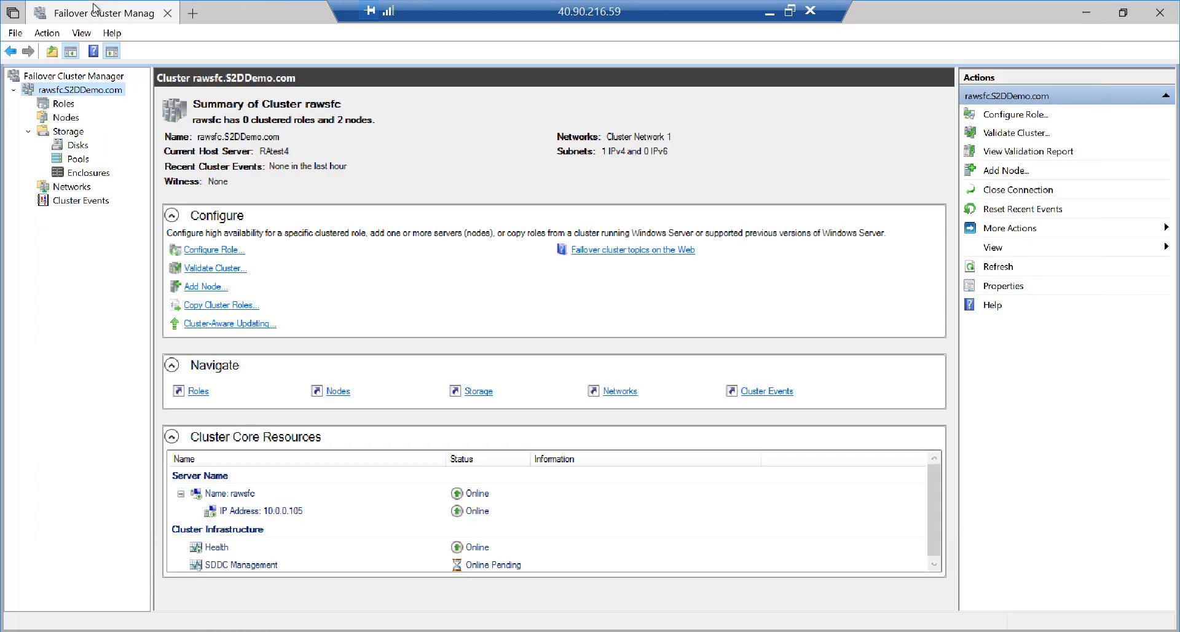
click(71, 130)
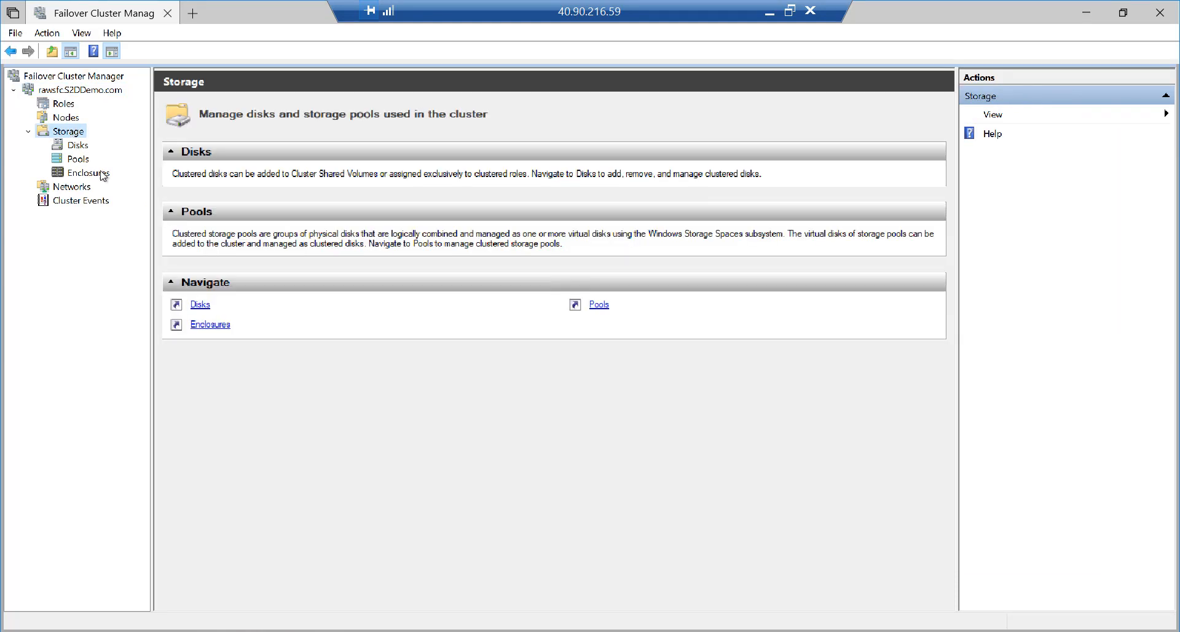
click(91, 175)
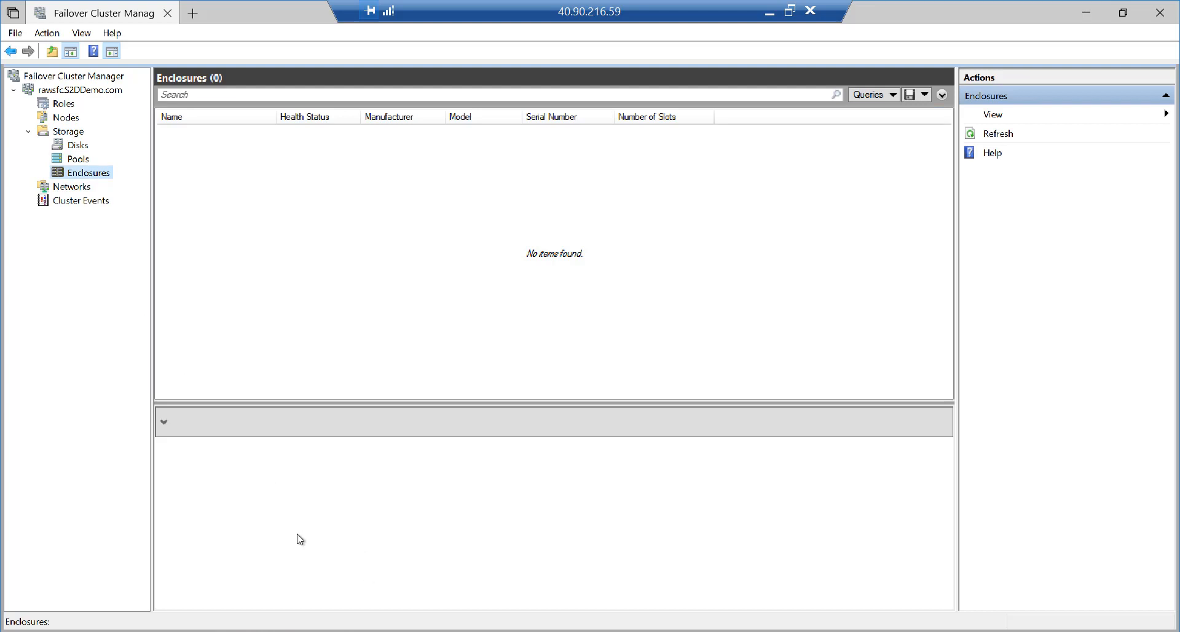
click(261, 630)
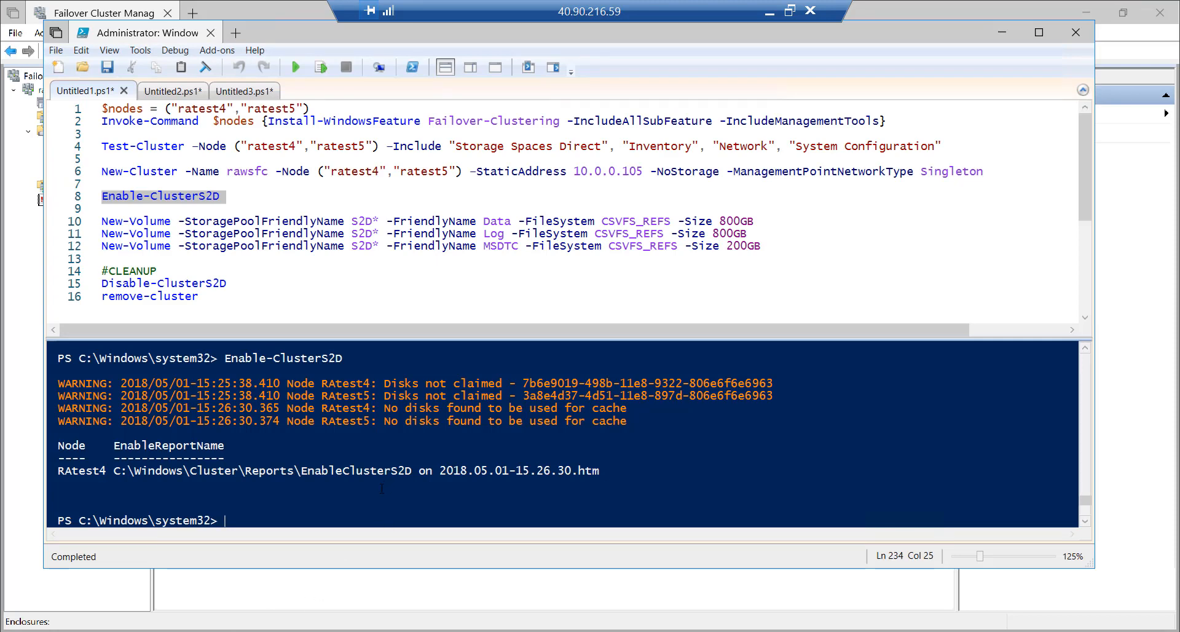
click(120, 13)
Refresh the storage views, inspect the Online, Healthy 3.99 TB Cluster Pool 1, then view the empty Disks list
click(79, 161)
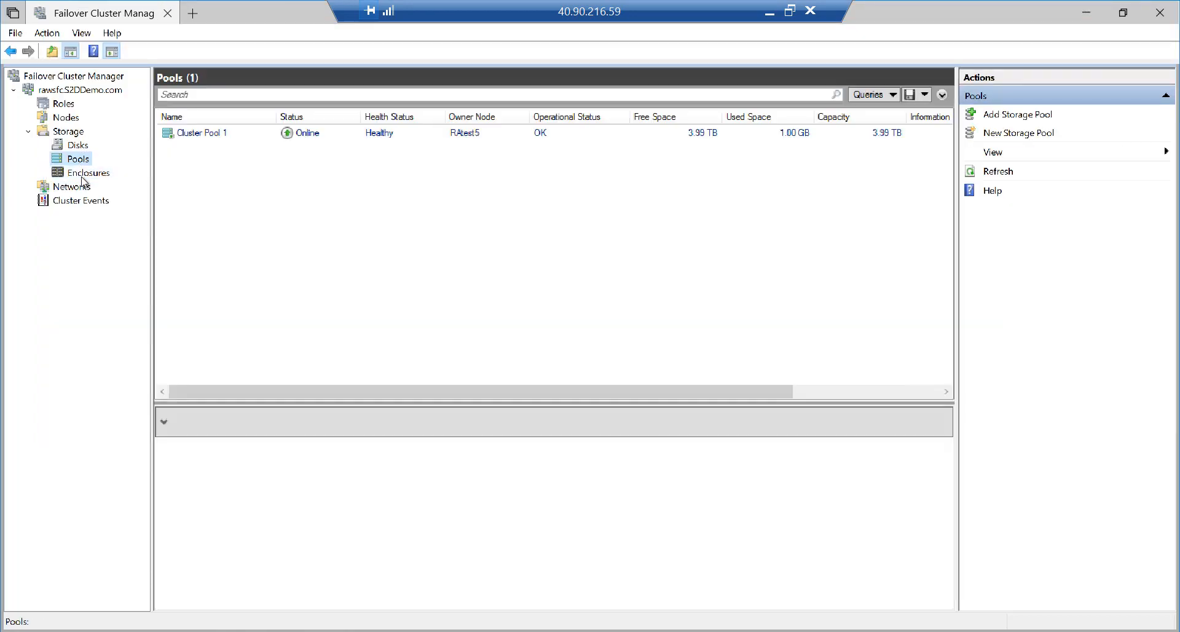
click(82, 177)
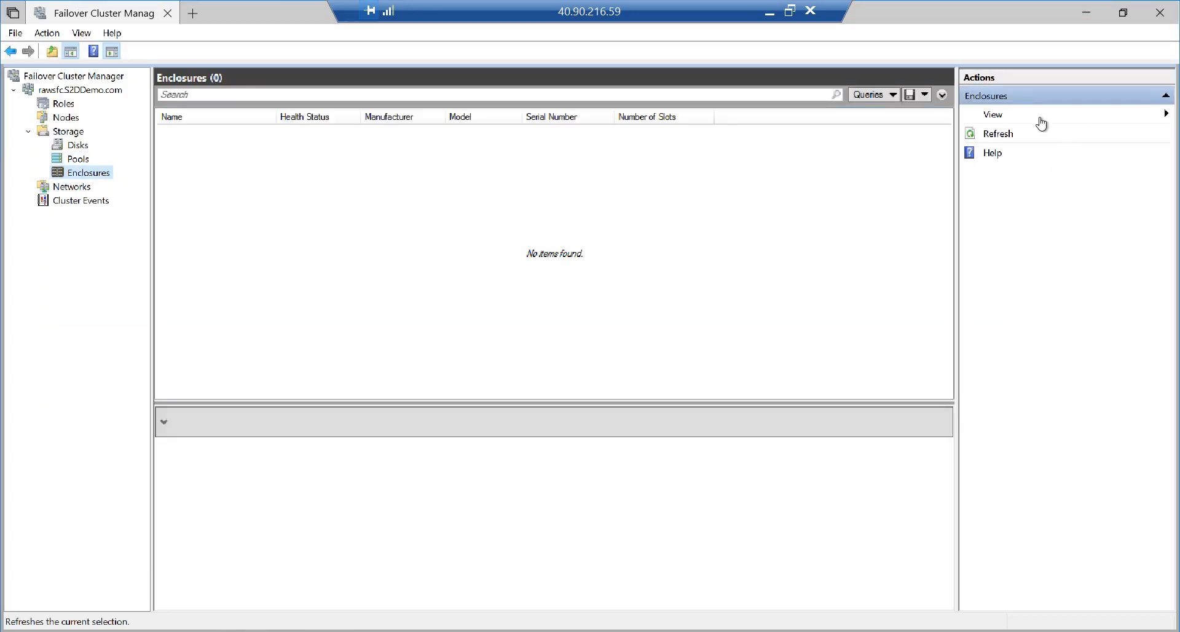
click(977, 135)
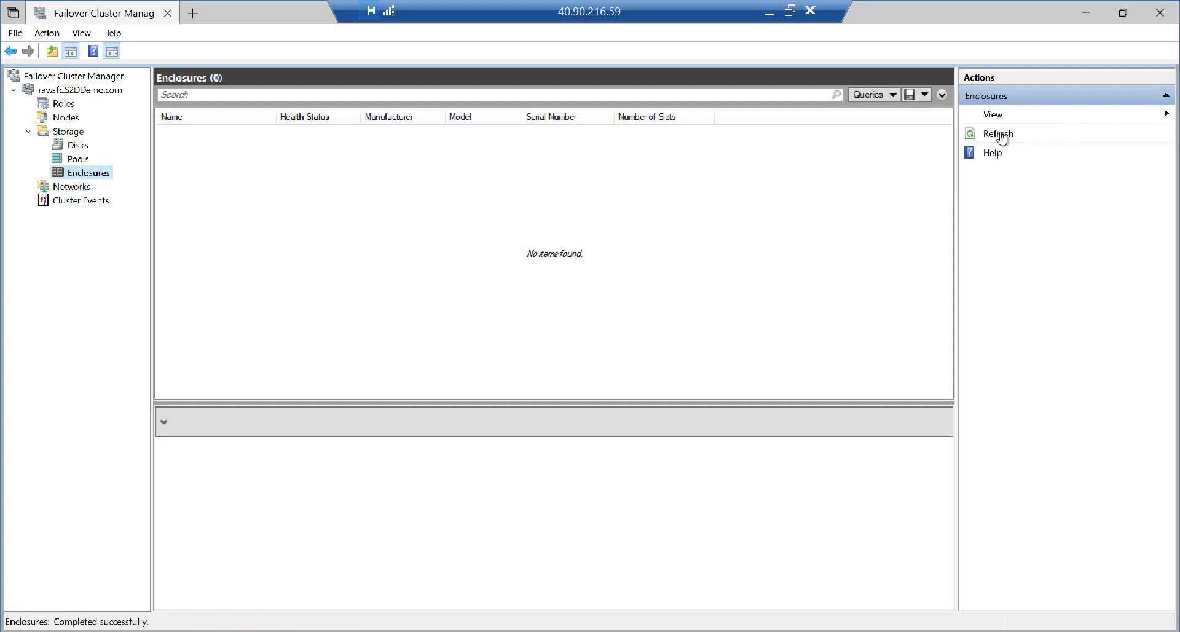
click(1002, 139)
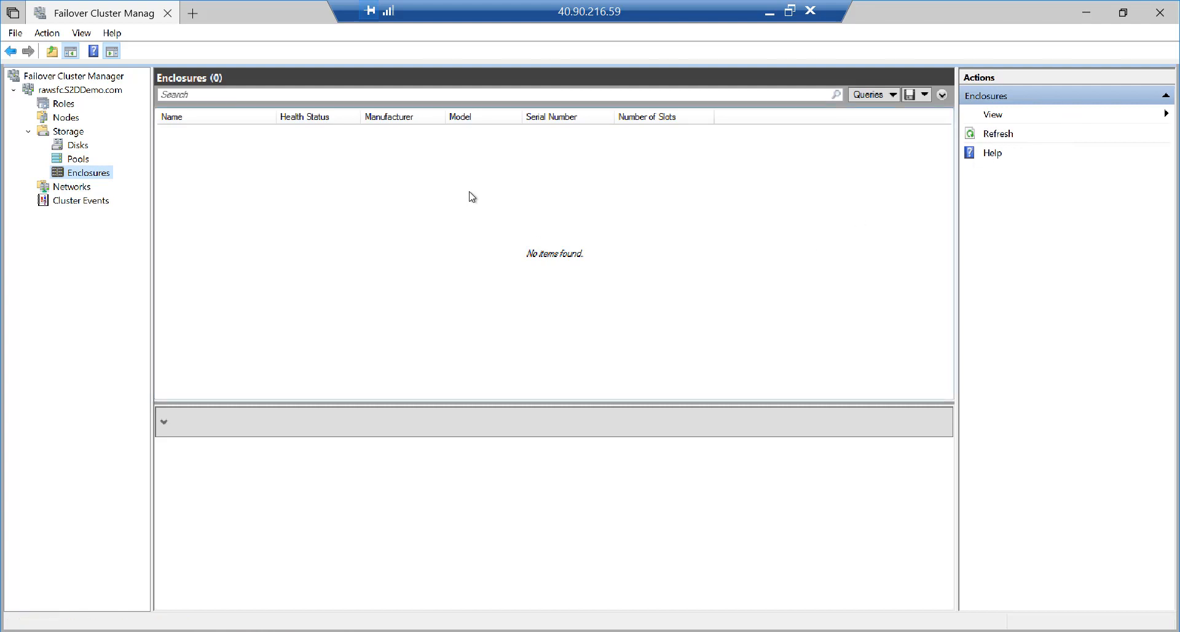
click(78, 159)
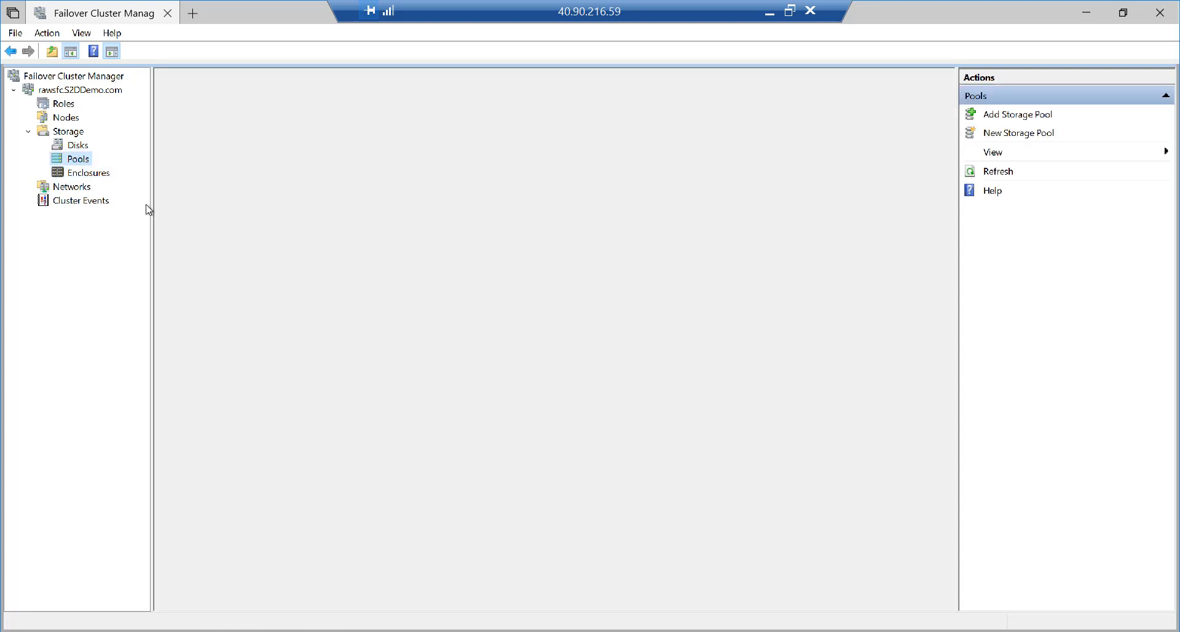
click(218, 136)
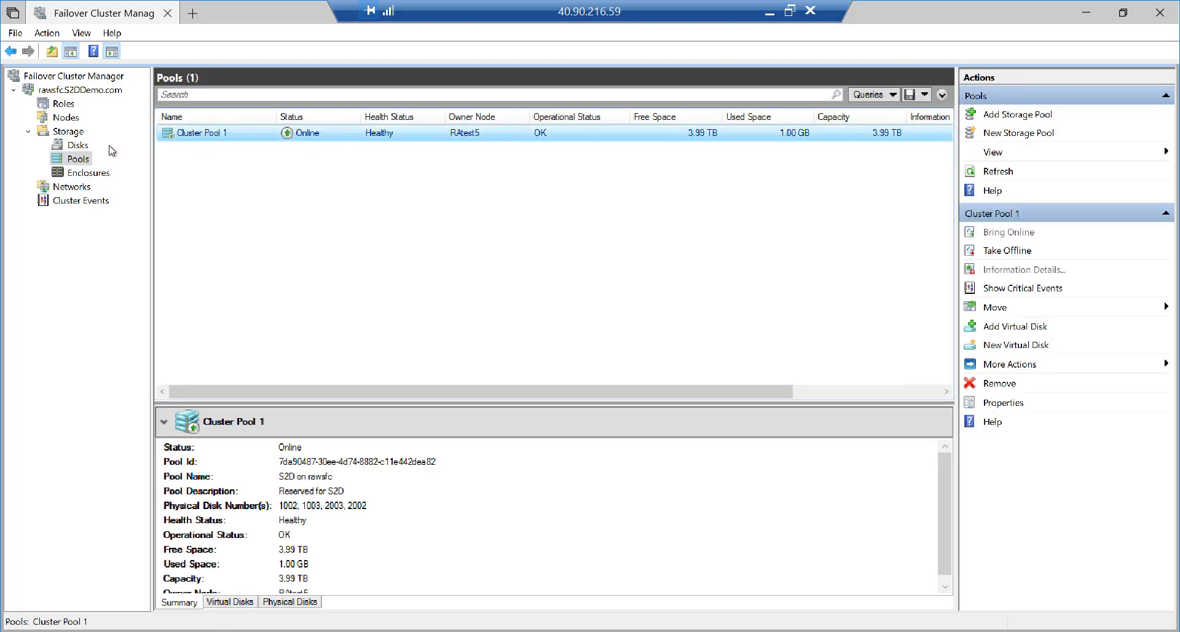
click(77, 145)
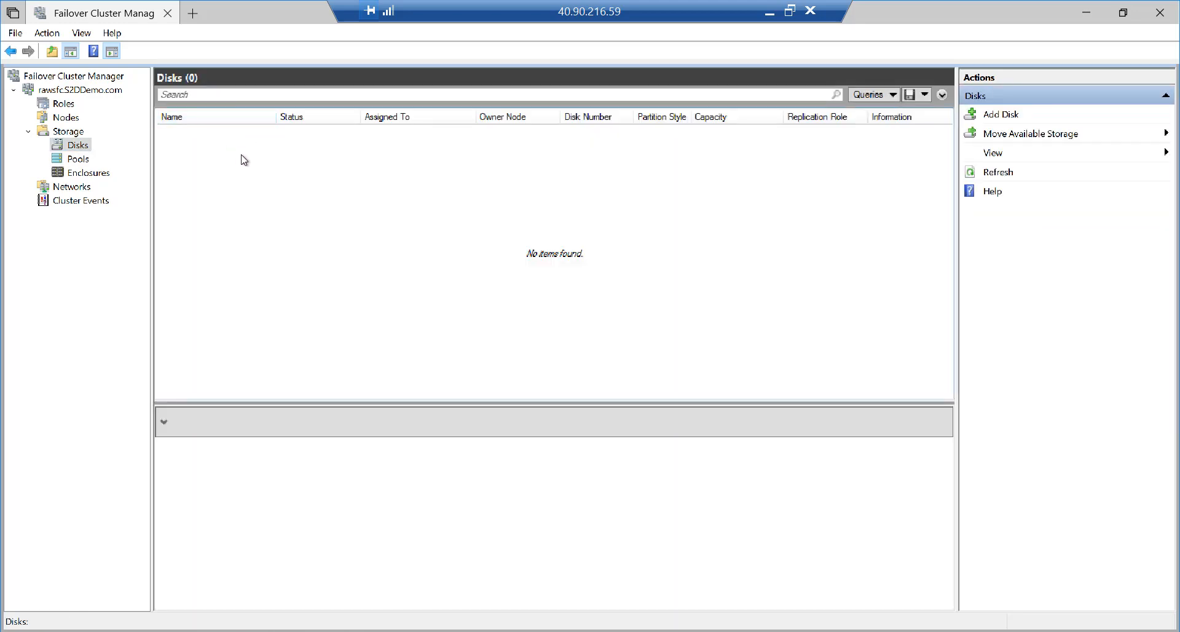
Review the New-Volume lines, highlighting the Data and Log names and MSDTC's 200GB size
key(alt+Tab)
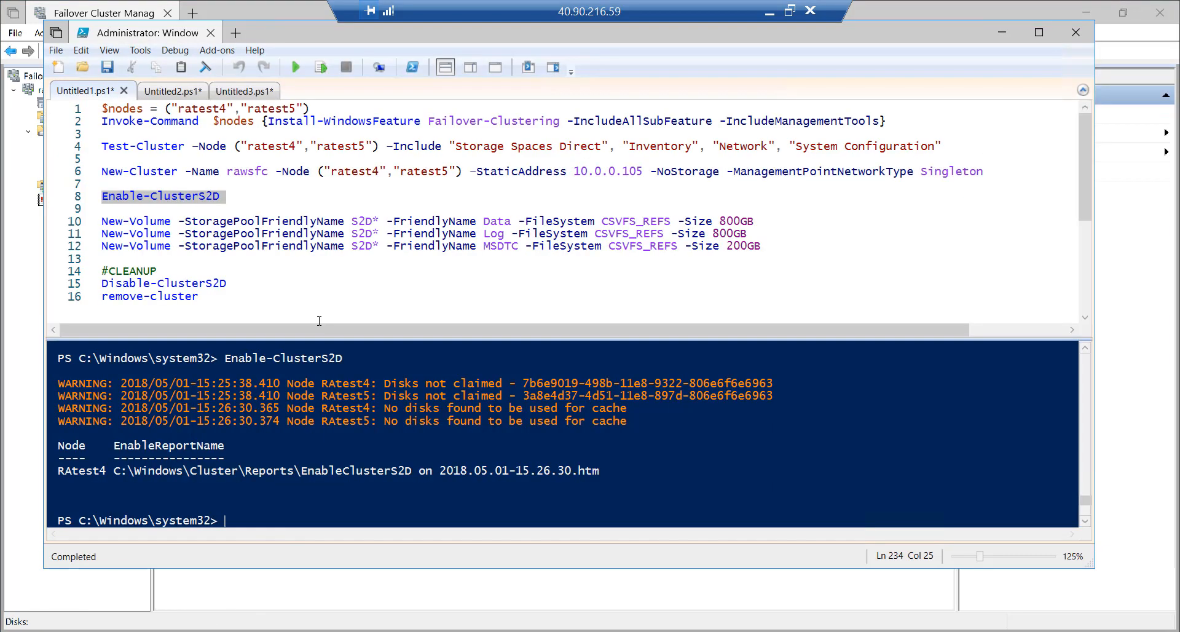
click(71, 224)
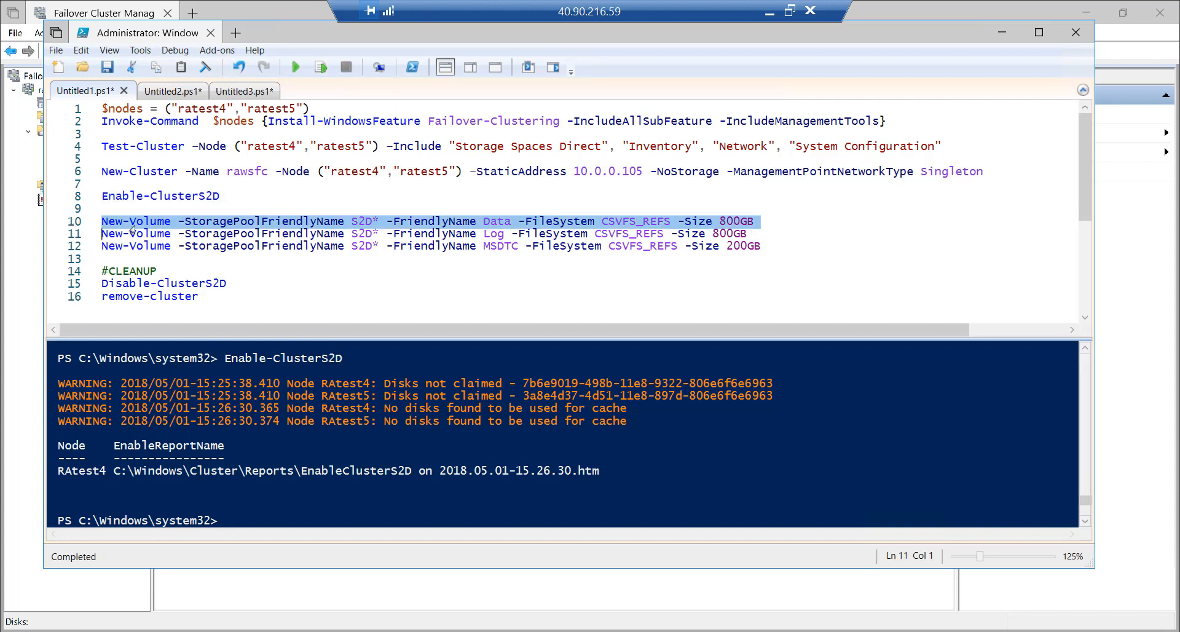
click(470, 234)
drag(485, 221, 511, 224)
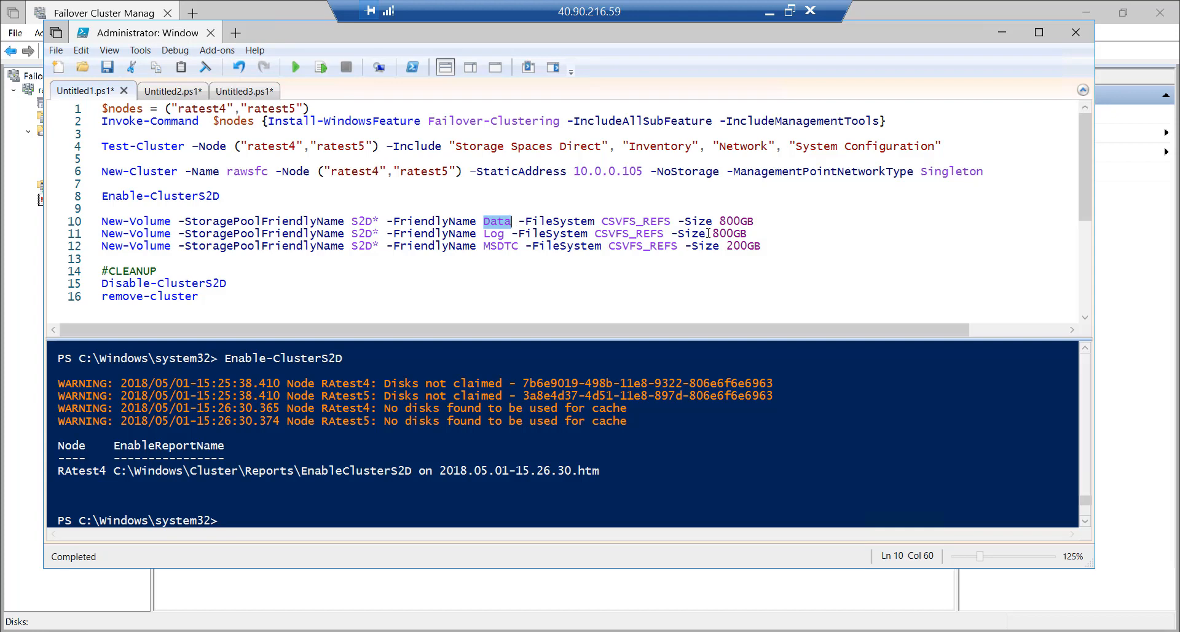
drag(486, 235, 520, 246)
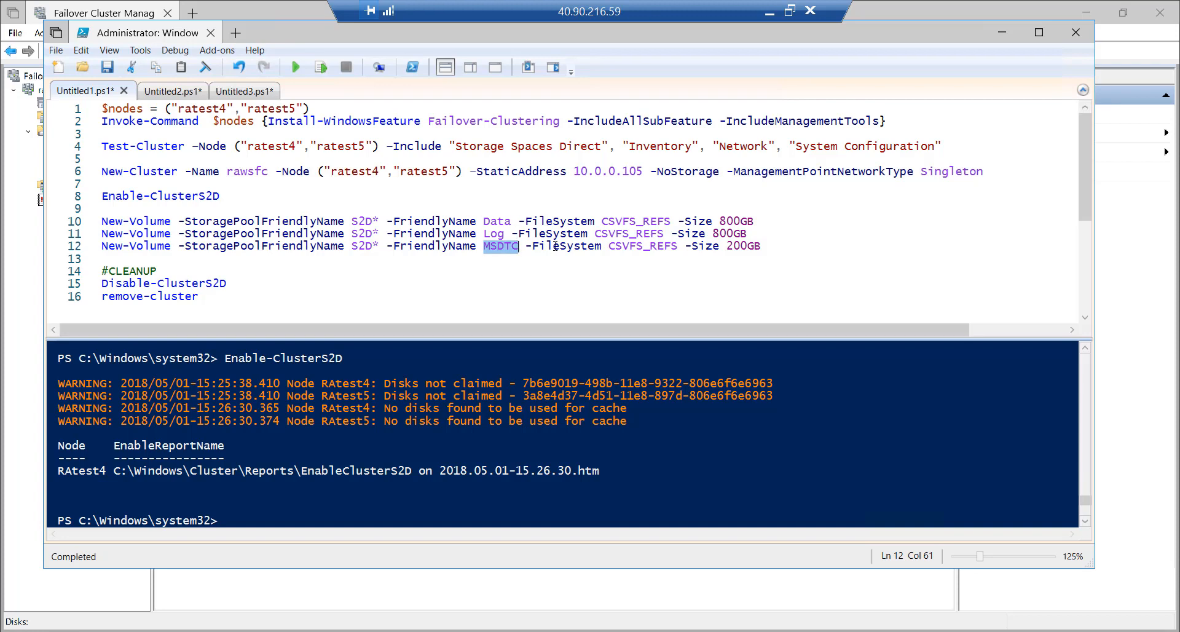
drag(724, 245, 768, 246)
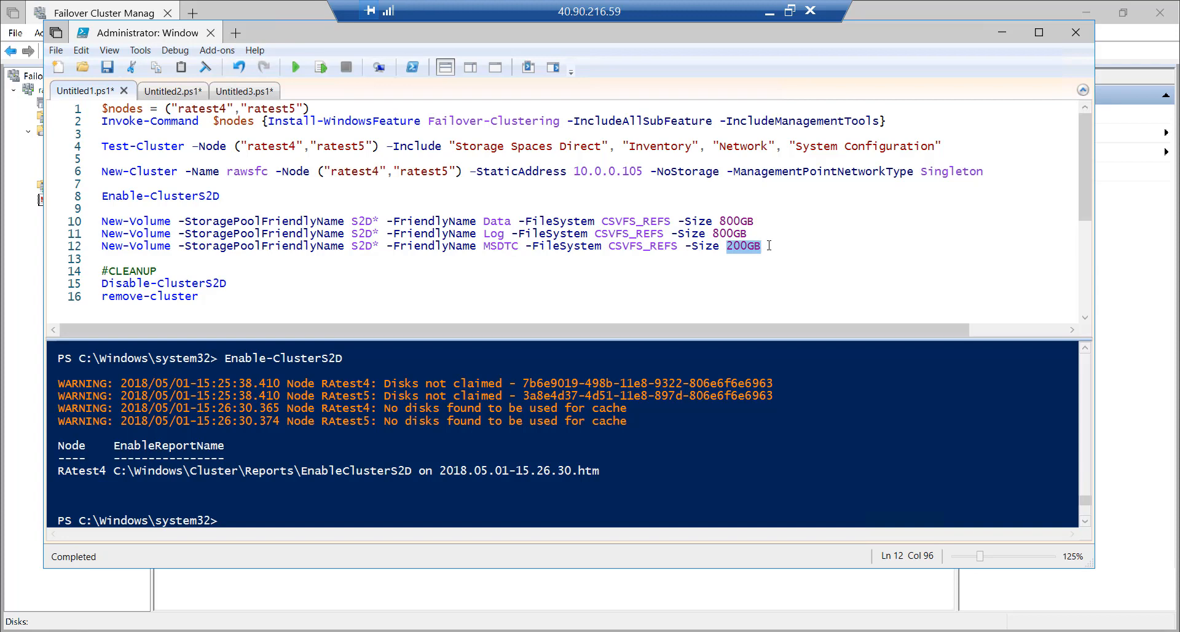
click(769, 246)
Run line 10's New-Volume command to create the 800GB Data volume, then check the cluster's disks
click(74, 223)
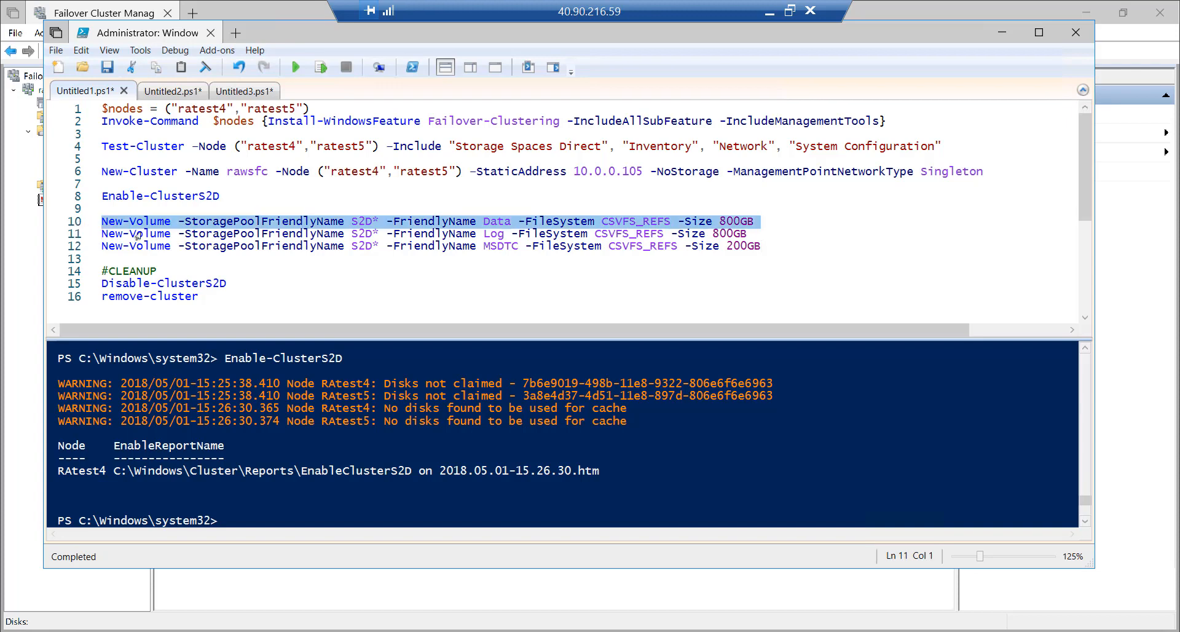
click(320, 67)
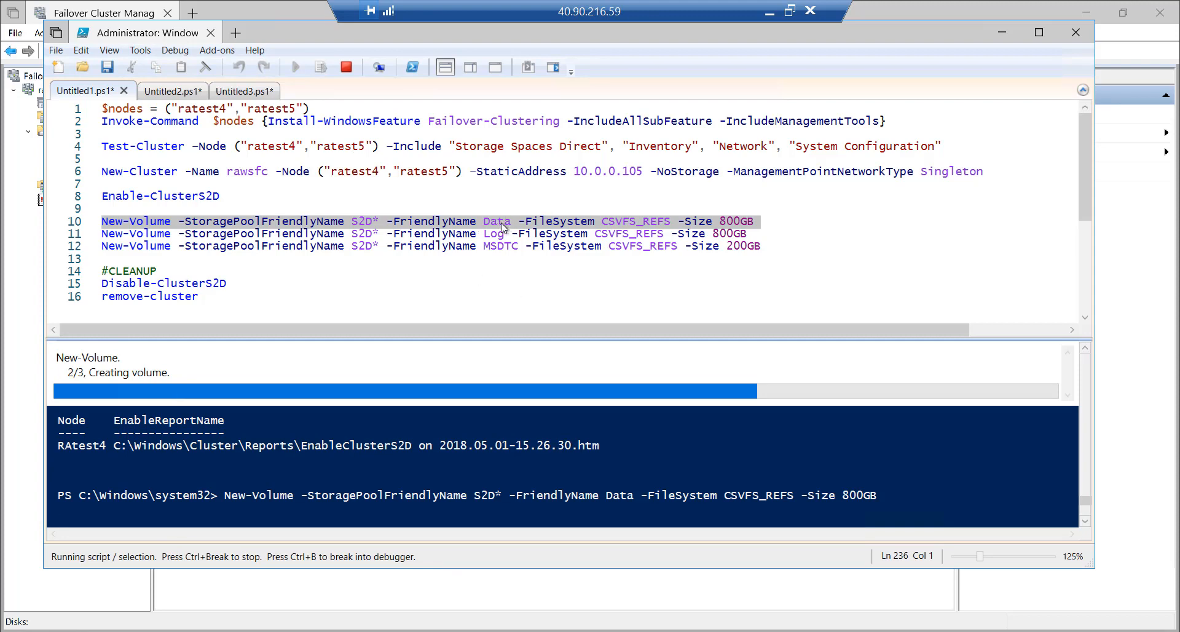
click(96, 13)
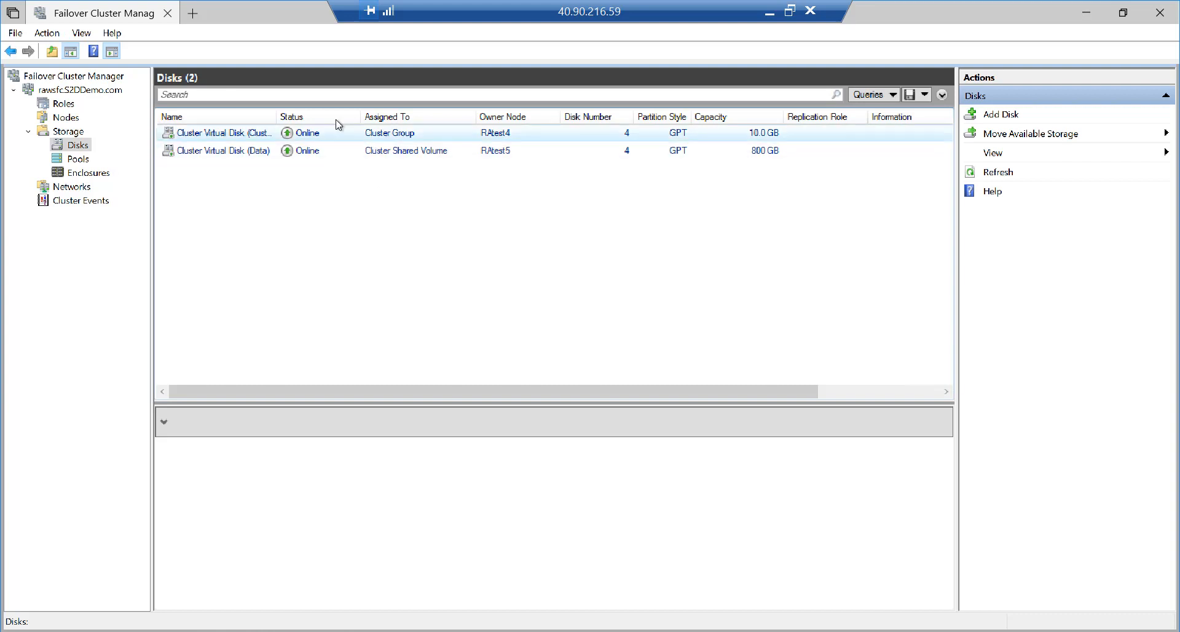
Widen the Disks Name column and inspect the Data disk: Healthy, 2-column Mirror, C:\ClusterStorage\Data
click(75, 161)
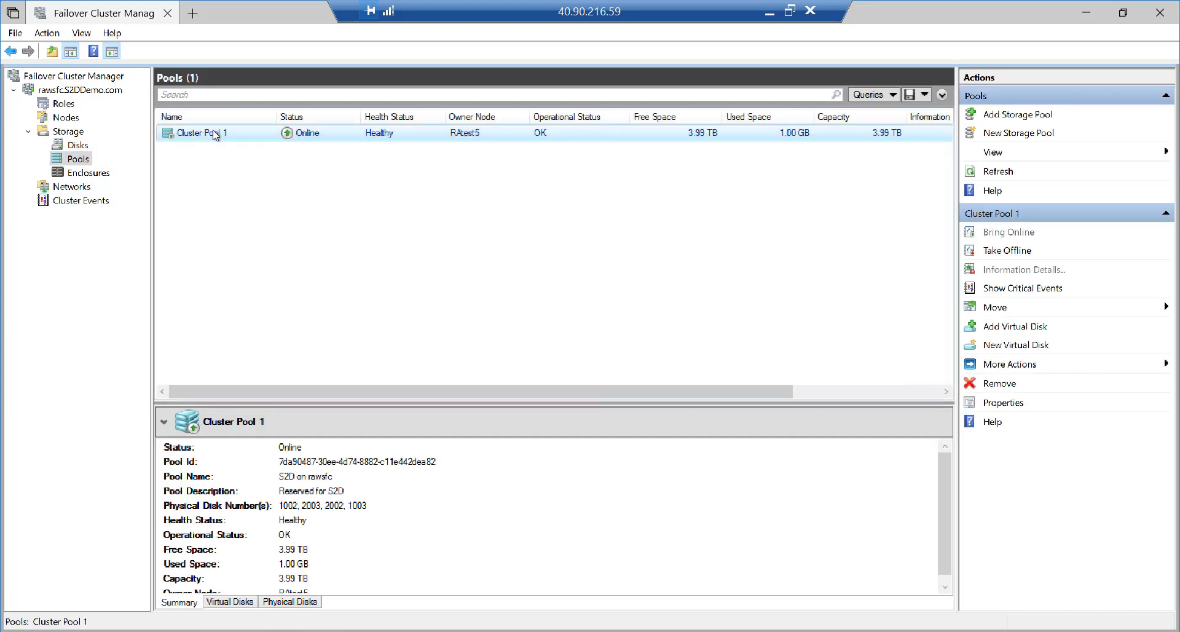
click(77, 146)
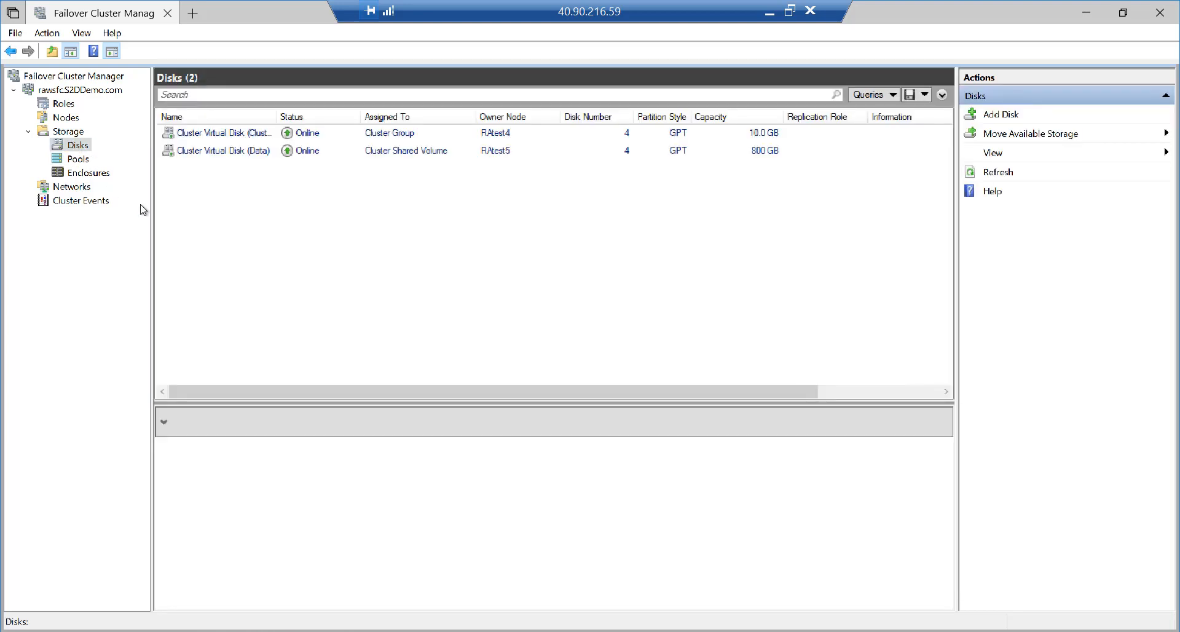
double_click(278, 114)
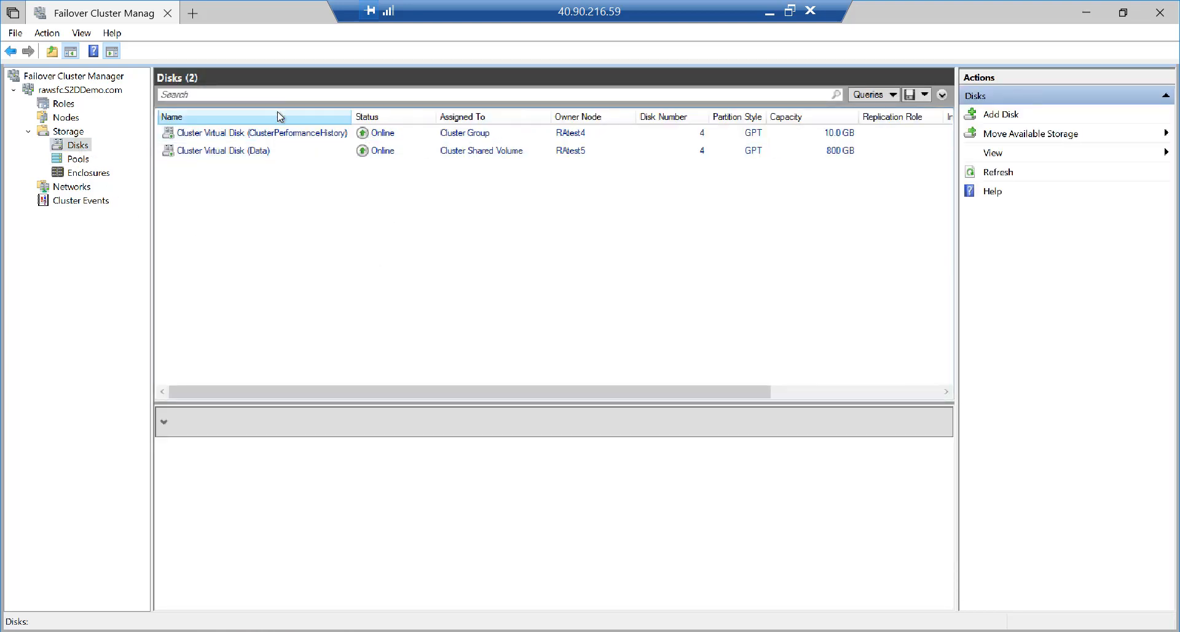
click(241, 156)
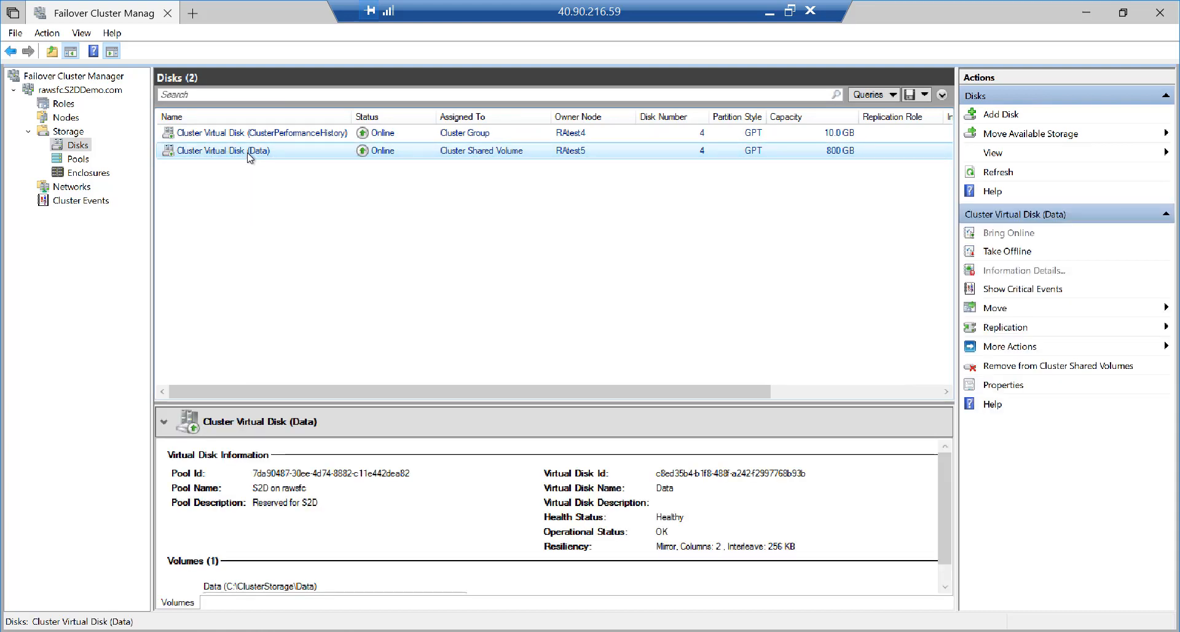
click(272, 139)
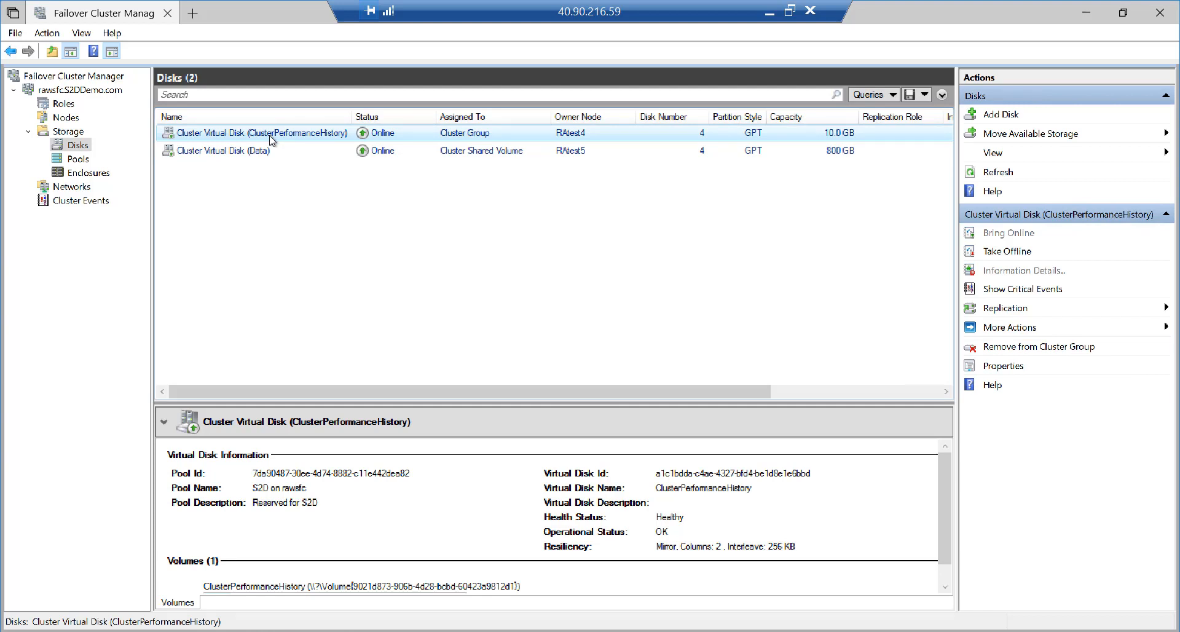
click(276, 156)
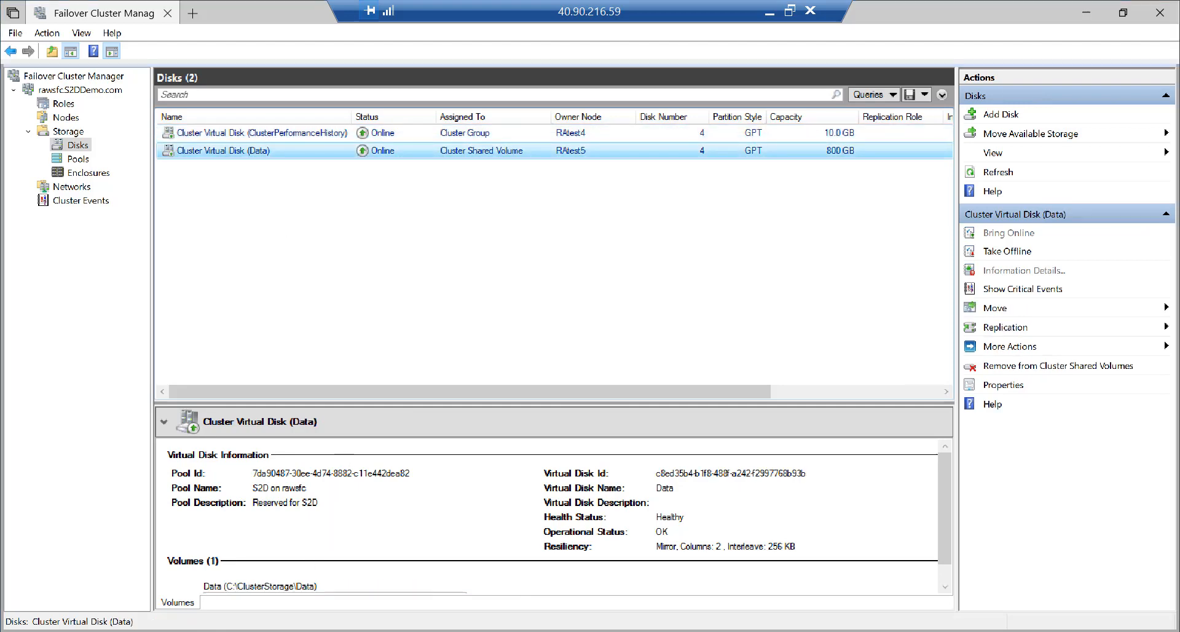
key(alt+Tab)
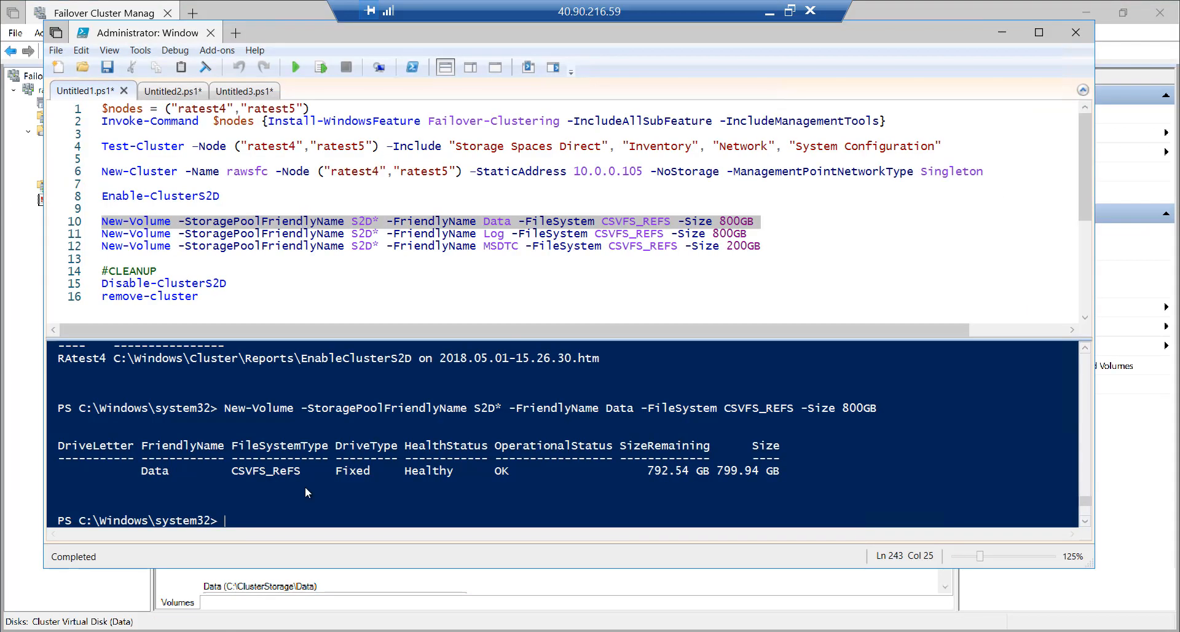
Run lines 11 and 12 to create the 800GB Log and 200GB MSDTC volumes
click(75, 234)
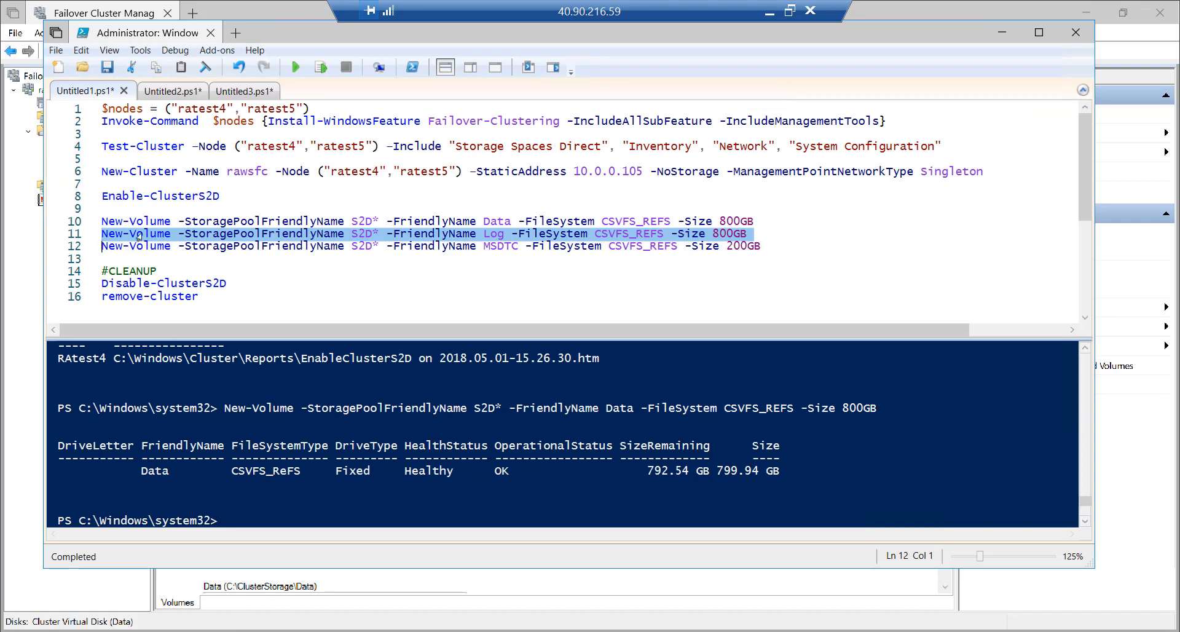
click(322, 69)
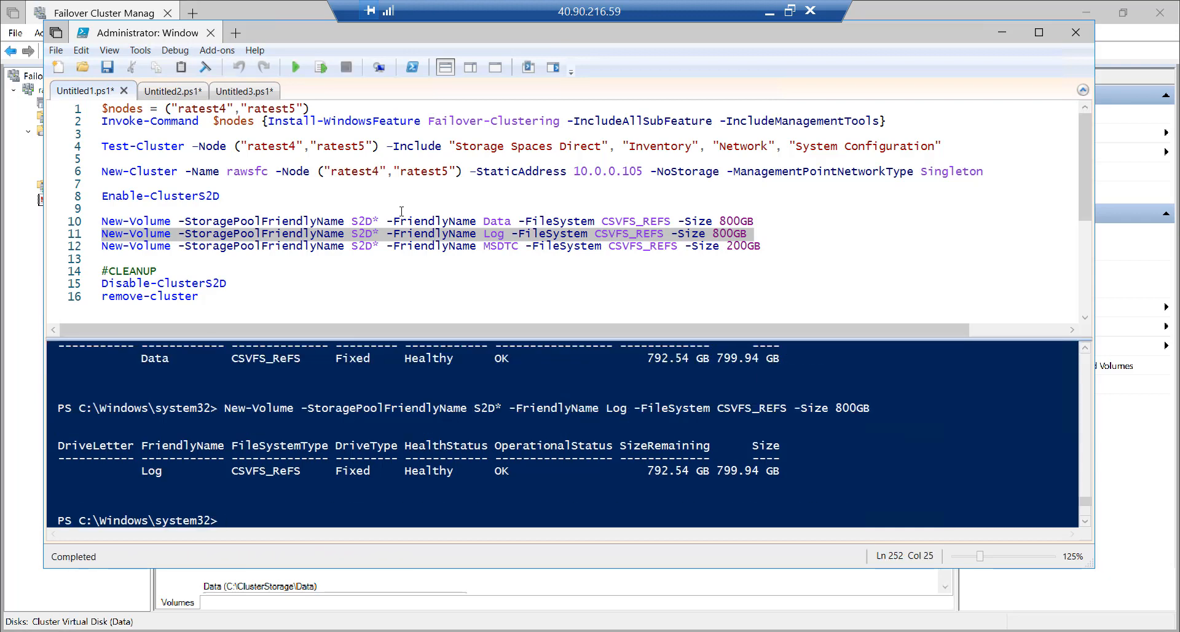
click(74, 249)
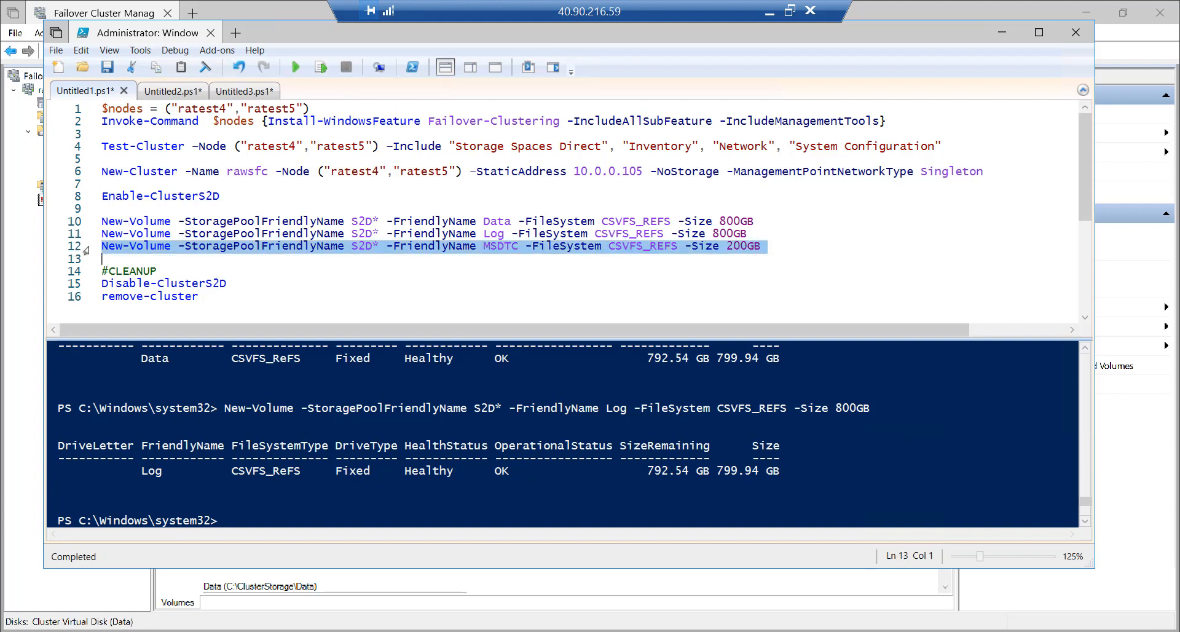
click(321, 67)
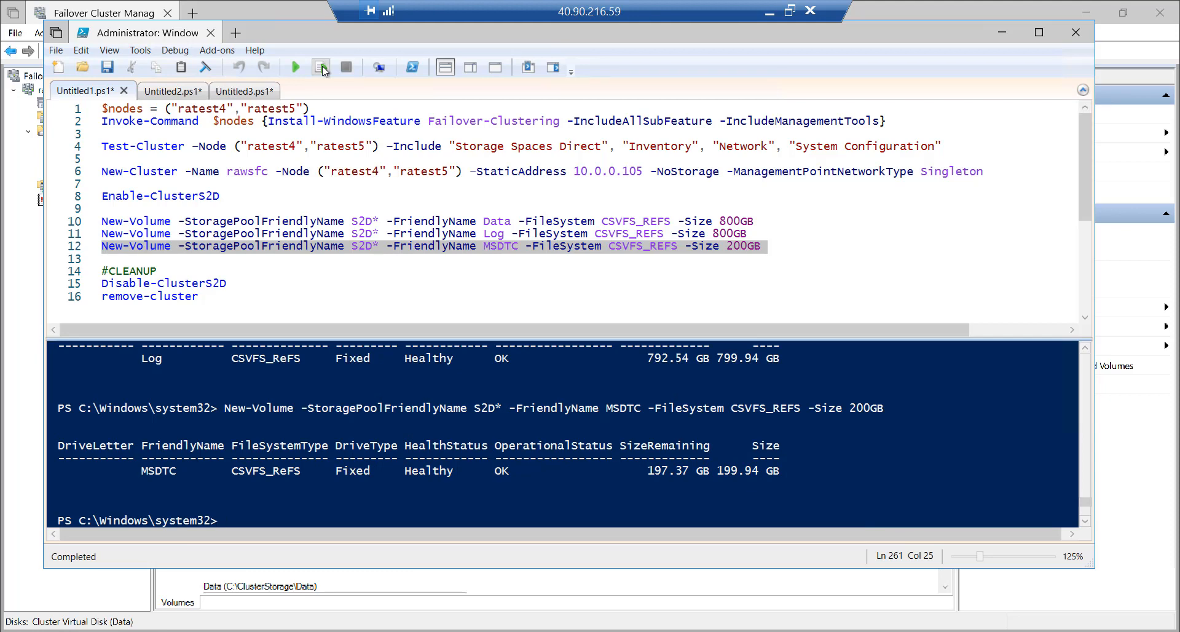
click(115, 7)
Check that the Log and MSDTC disks are Online Cluster Shared Volumes, then bring up the Reports folder
click(212, 170)
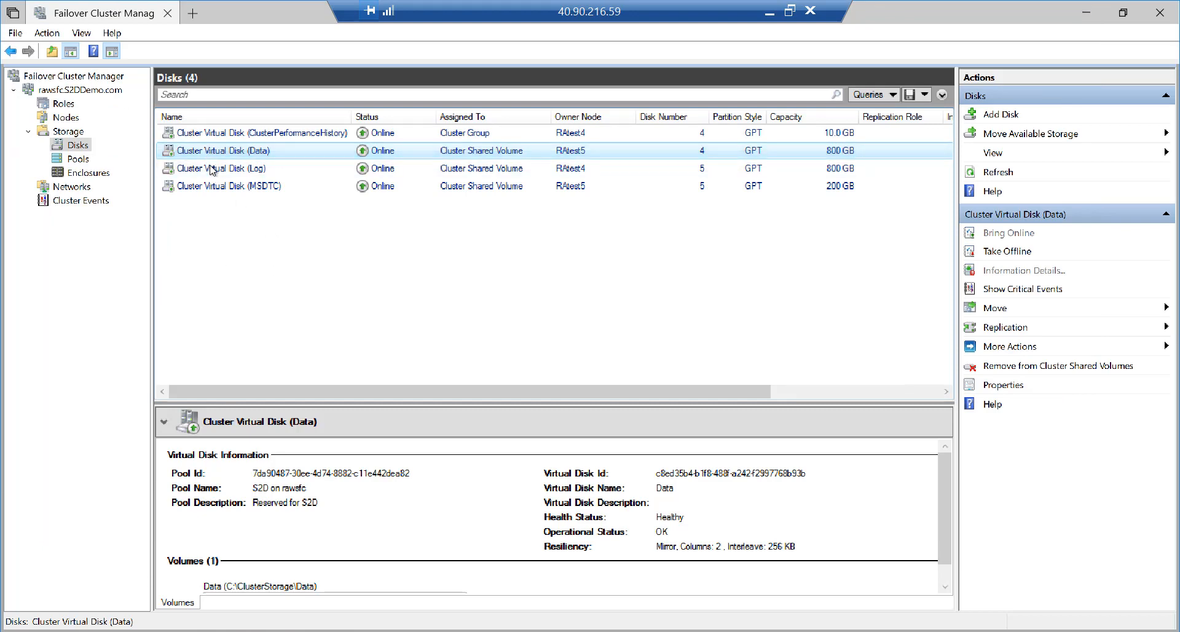
click(218, 186)
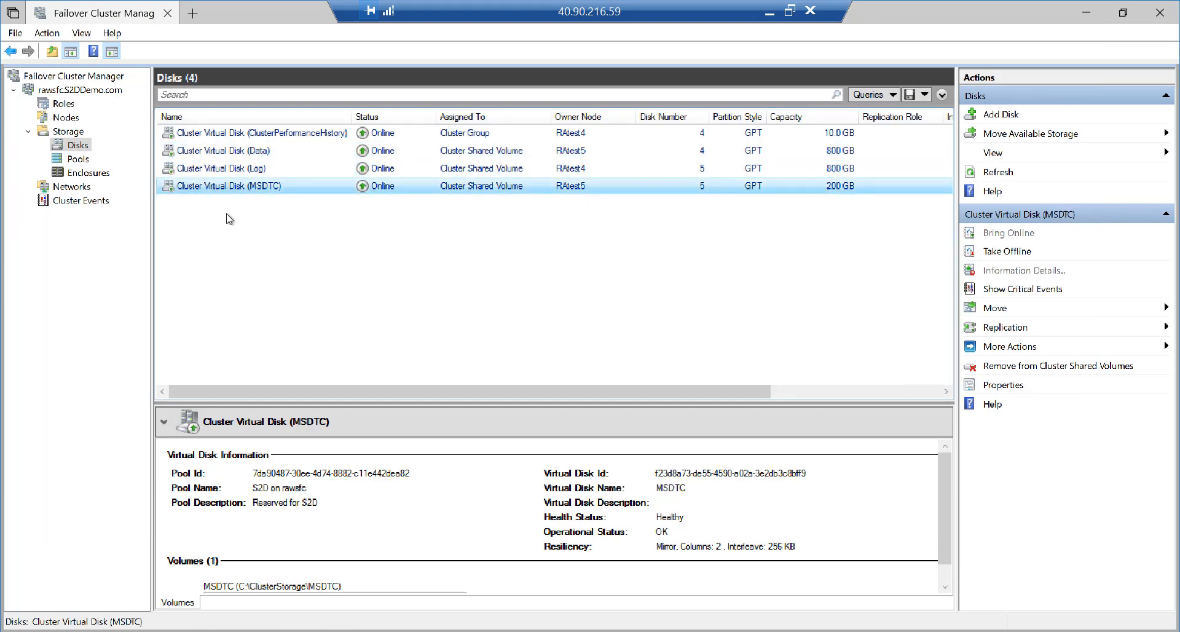
key(ctrl+1)
click(211, 160)
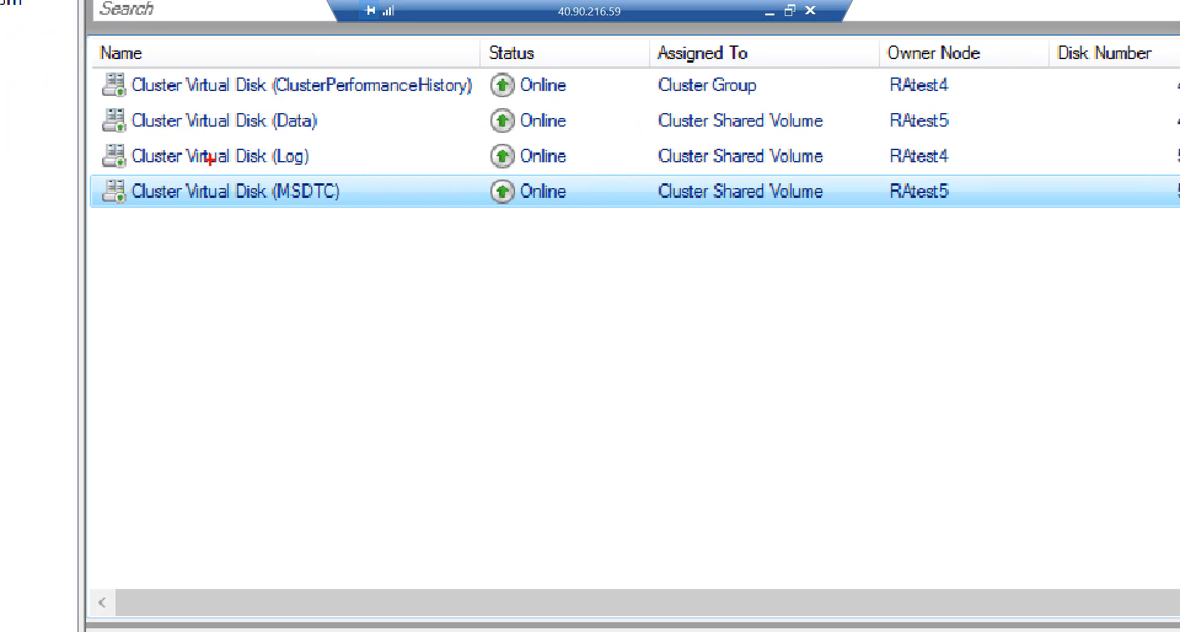
mouse_move(97, 99)
mouse_down()
mouse_move(123, 200)
mouse_move(450, 253)
mouse_up()
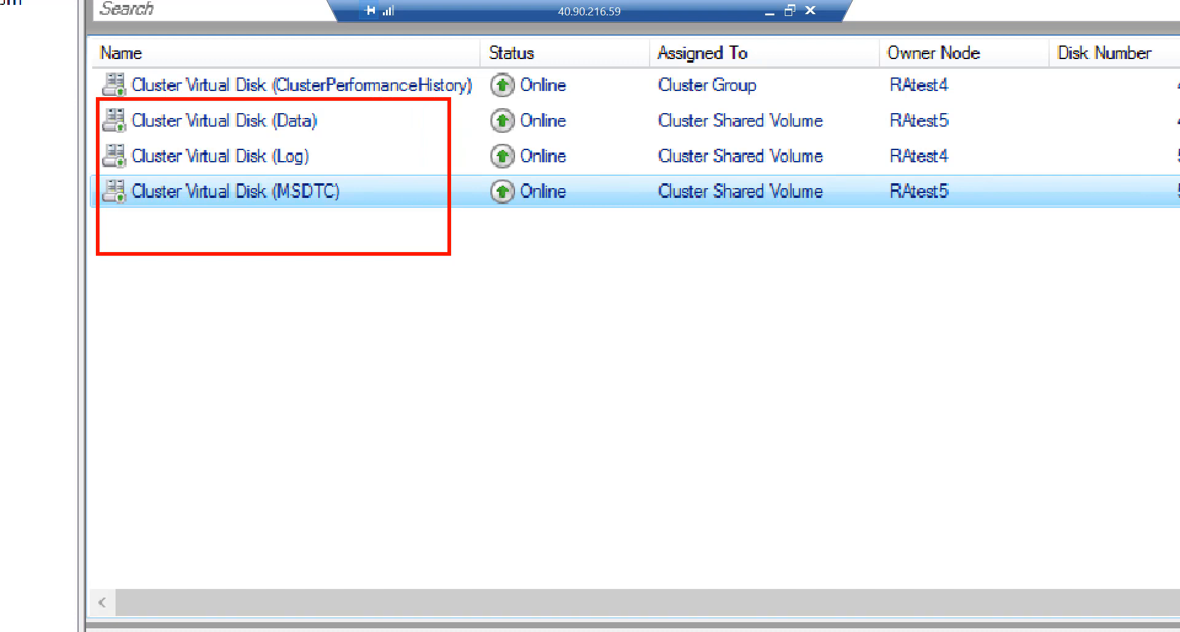
key(Escape)
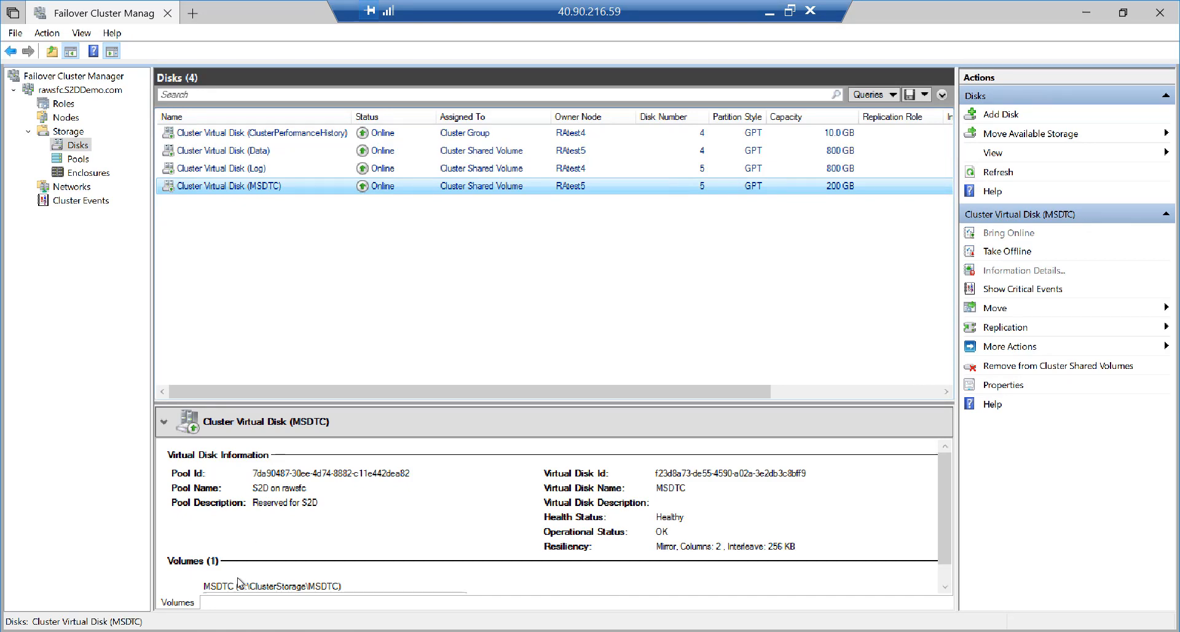
click(184, 631)
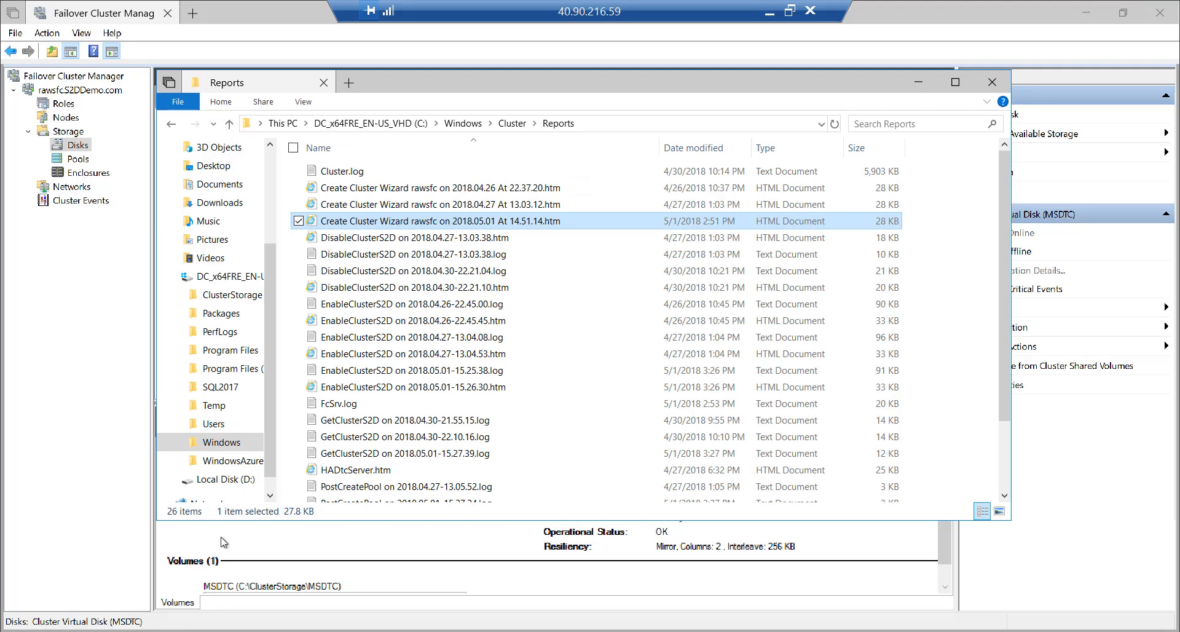
Open C:\ClusterStorage to show the Data, Log and MSDTC folders, widening the folder tree
click(224, 298)
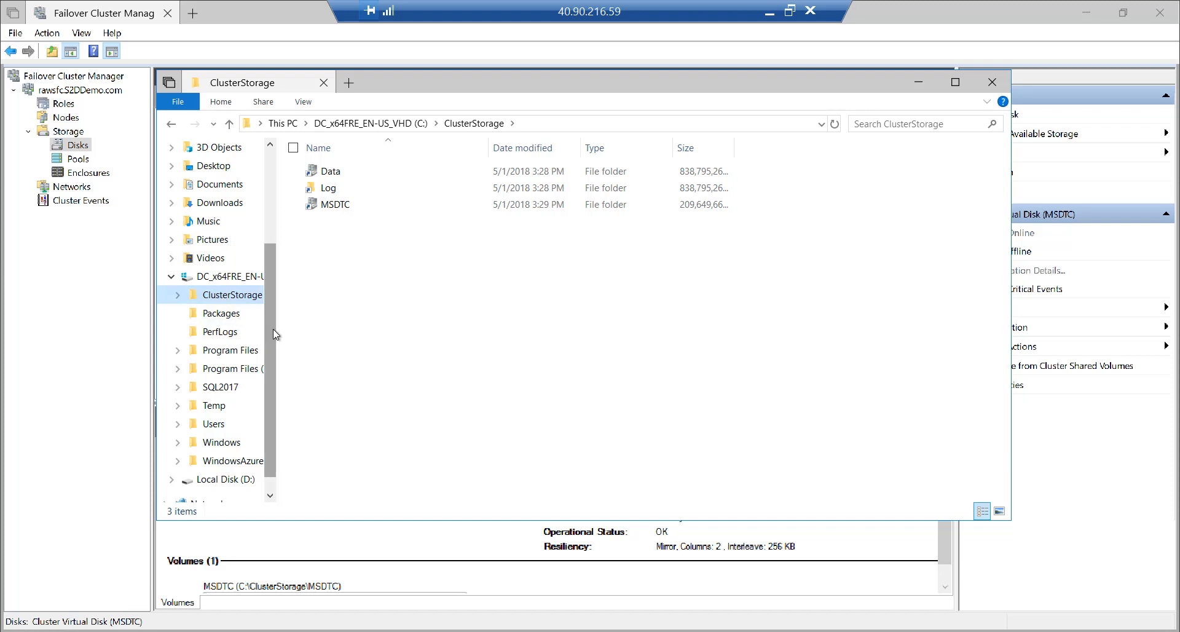
drag(277, 333, 310, 333)
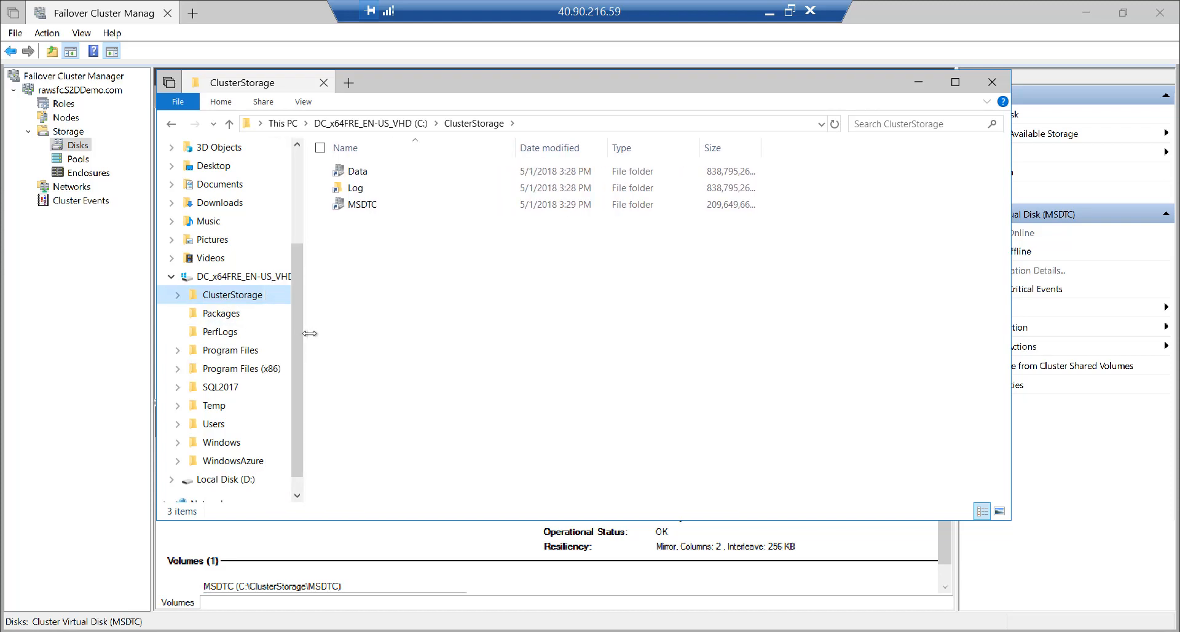
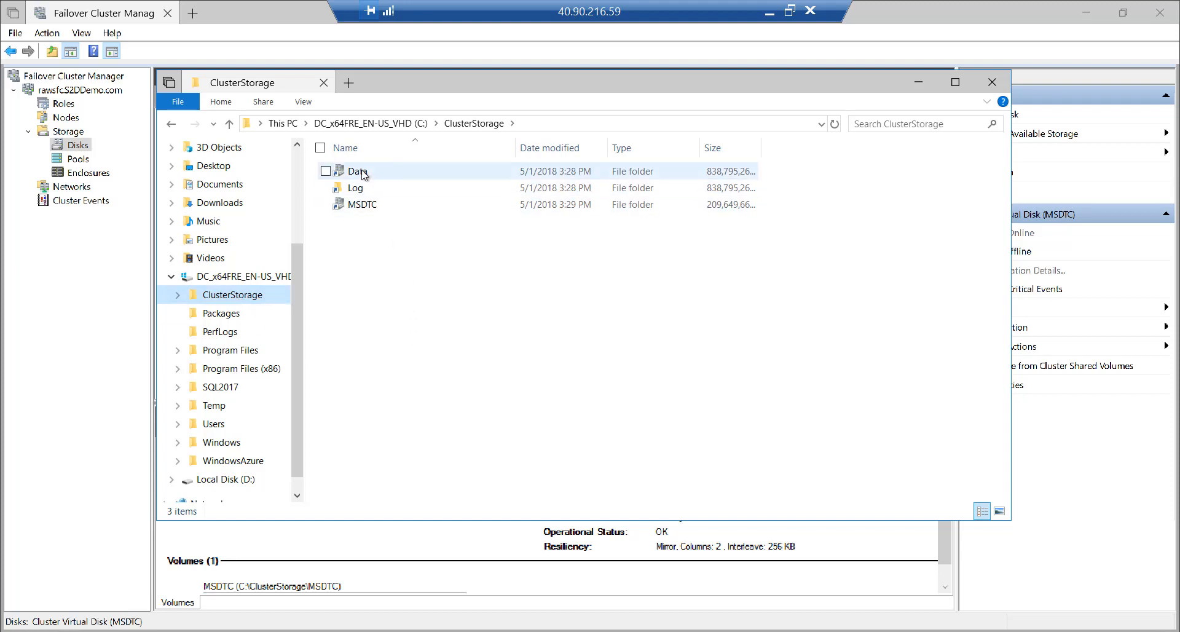
Check the Log and MSDTC folders in C:\ClusterStorage, then bring Failover Cluster Manager's Disks list forward
click(360, 188)
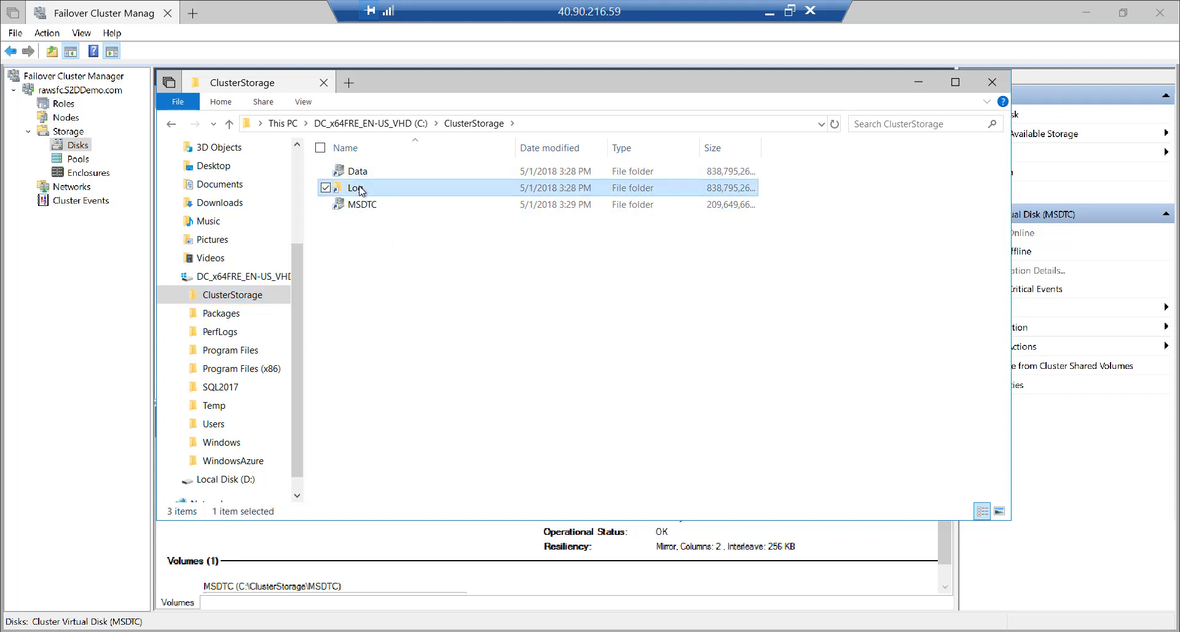
click(363, 205)
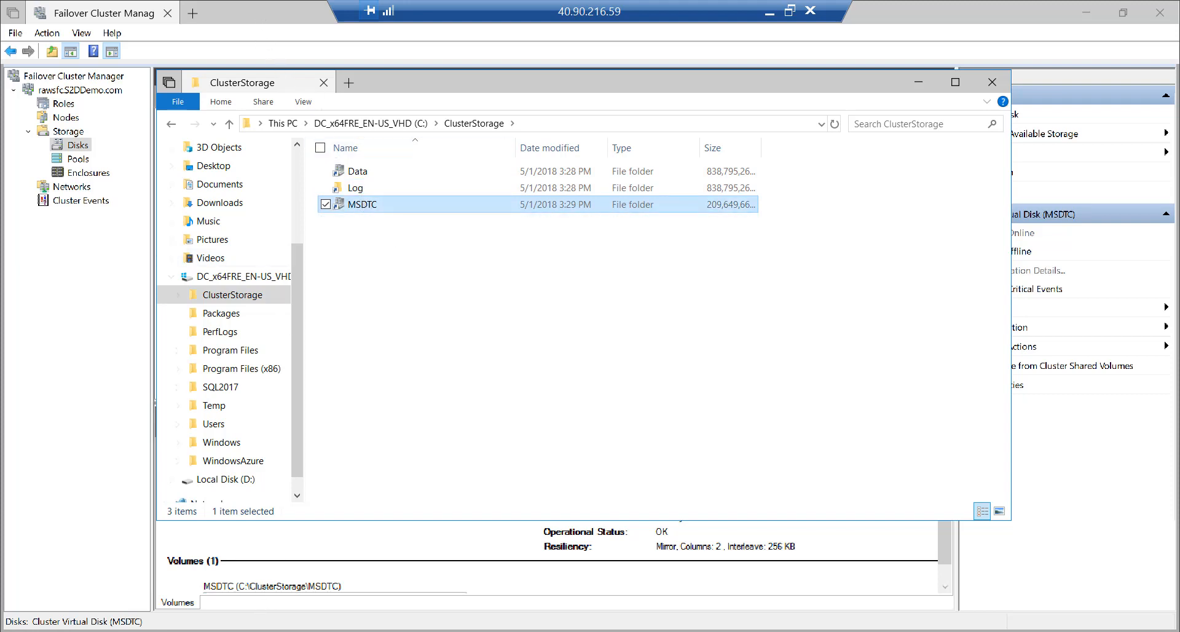
click(271, 14)
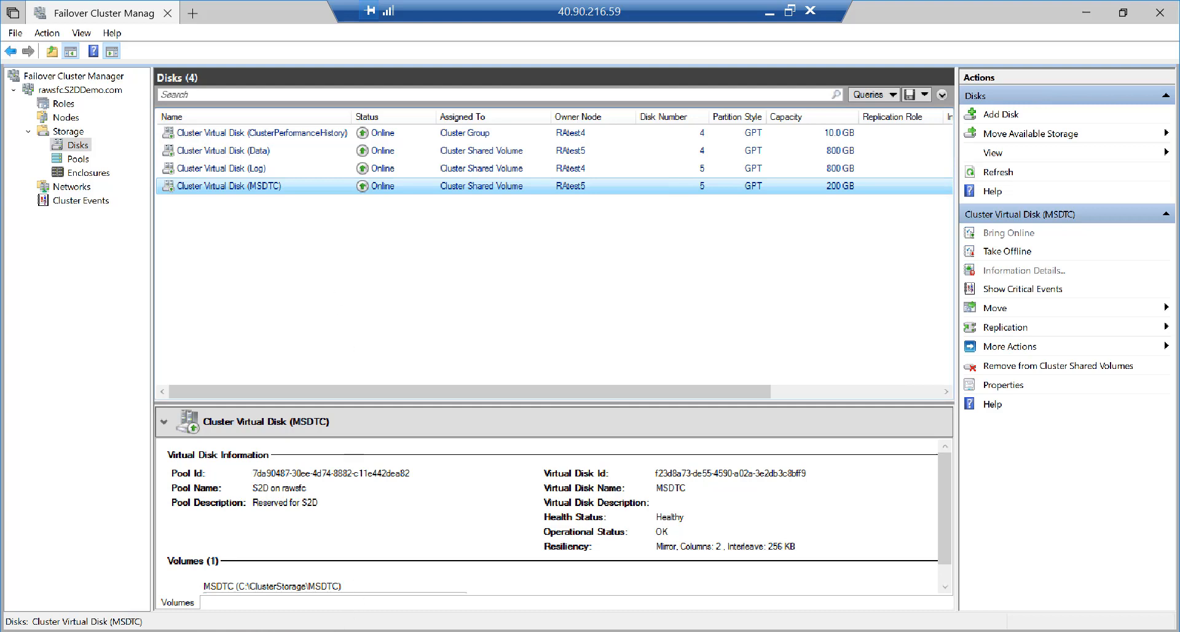
mouse_move(322, 631)
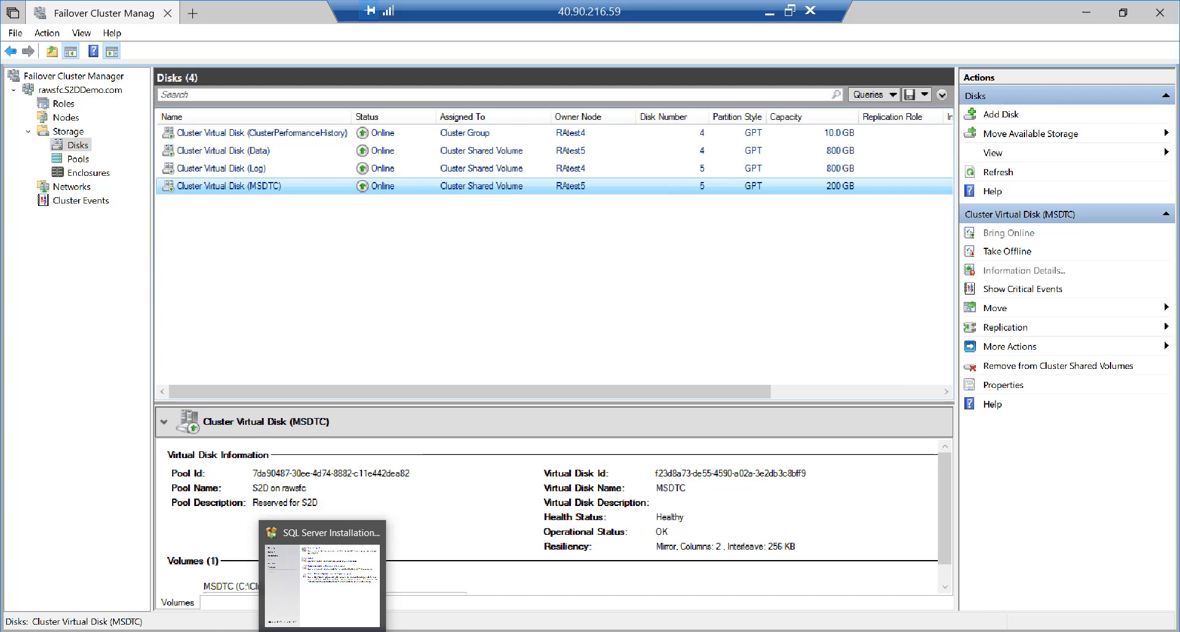
Go to the Installation page of SQL Server Installation Center and launch 'New SQL Server failover cluster installation'
click(340, 599)
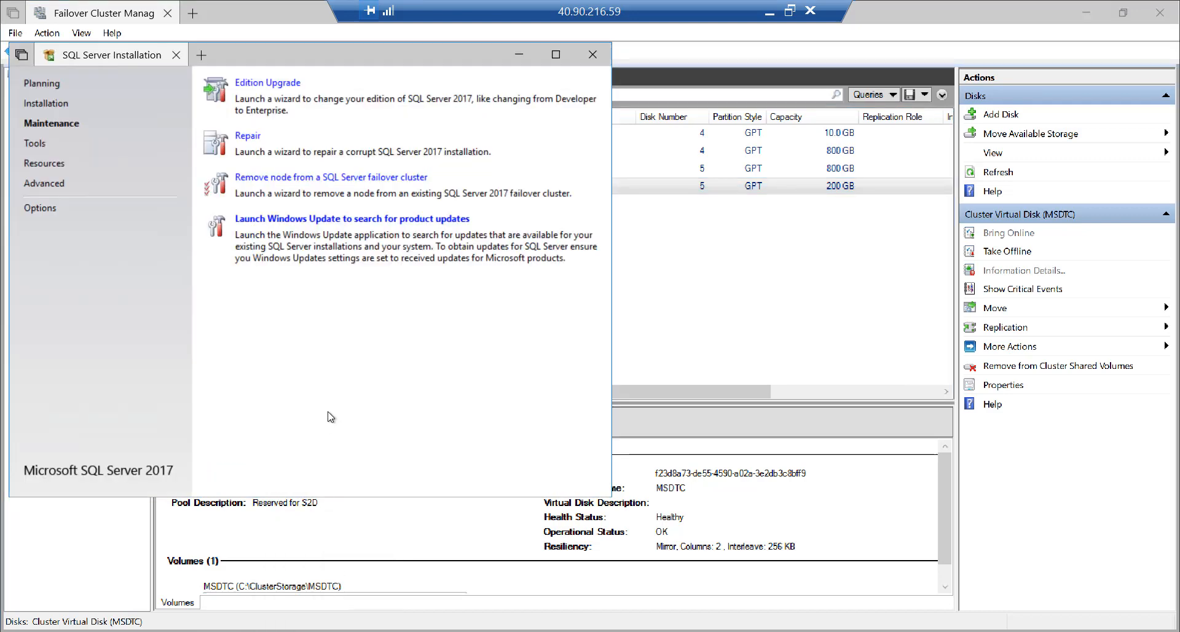
click(61, 108)
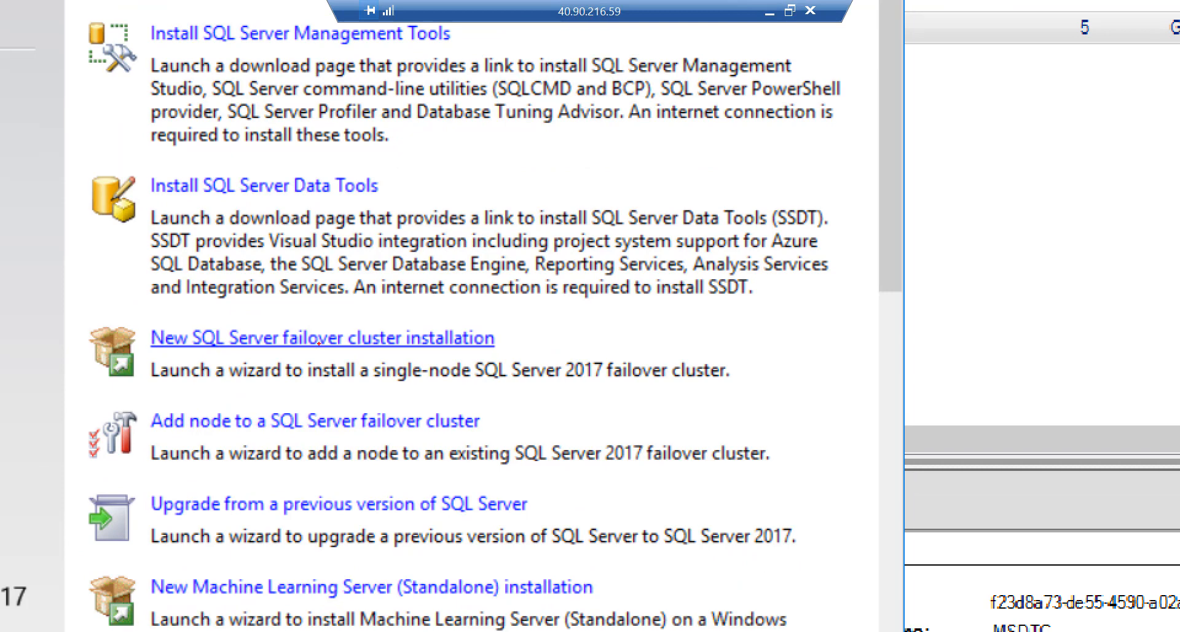
mouse_move(77, 305)
mouse_down()
mouse_move(128, 392)
mouse_move(772, 404)
mouse_up()
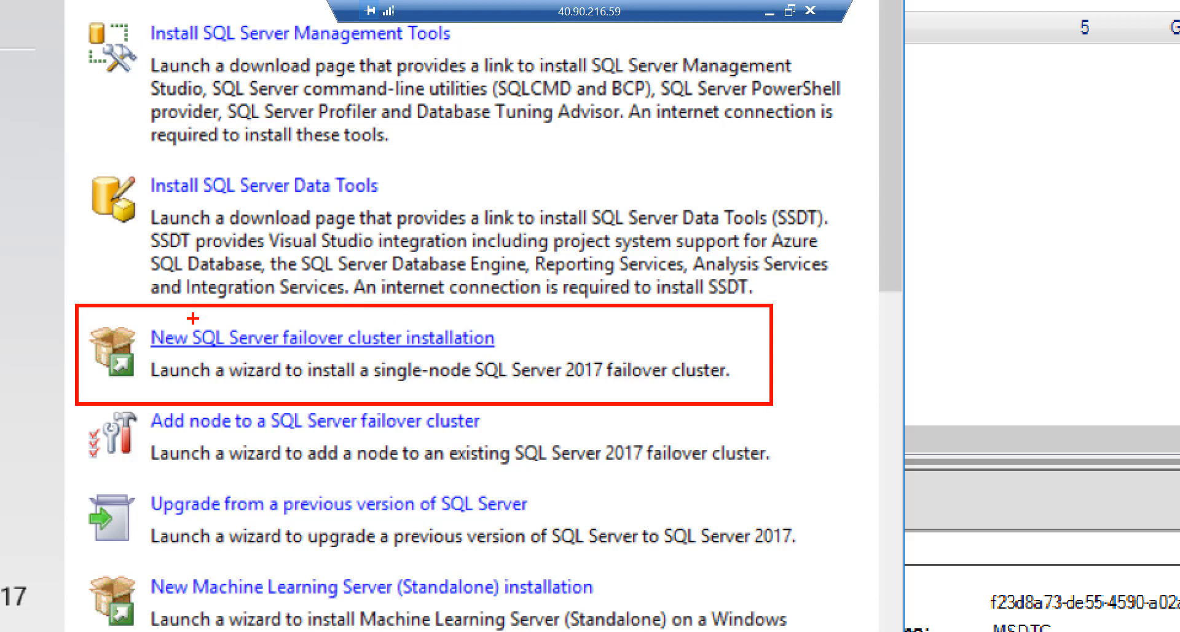
drag(193, 318, 123, 243)
key(Escape)
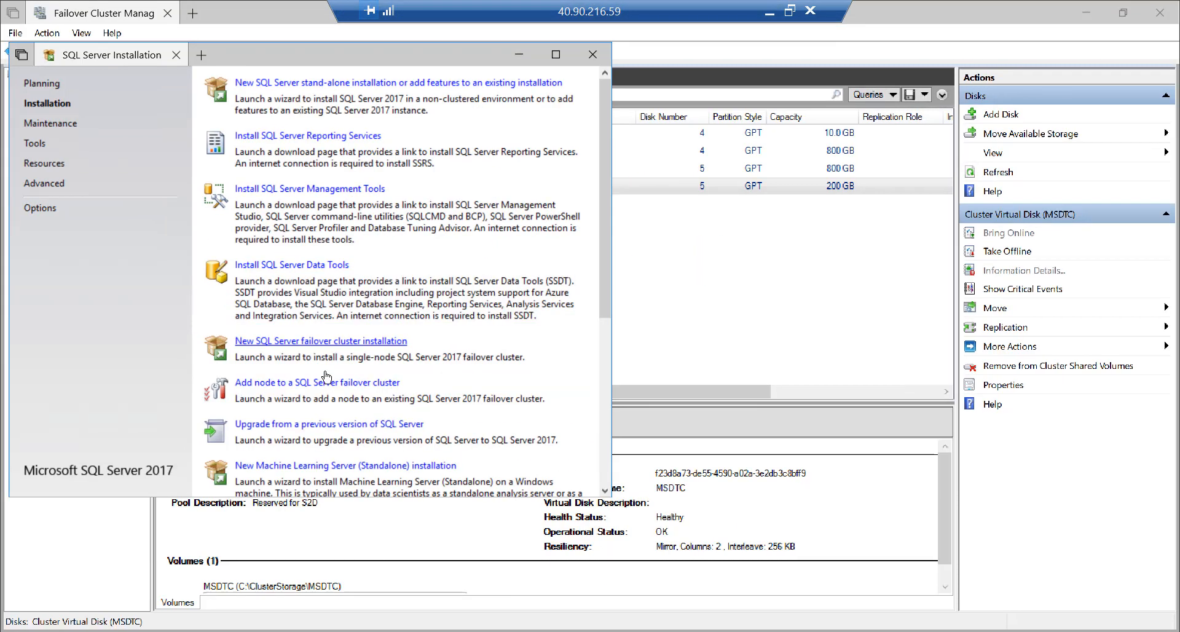
click(350, 342)
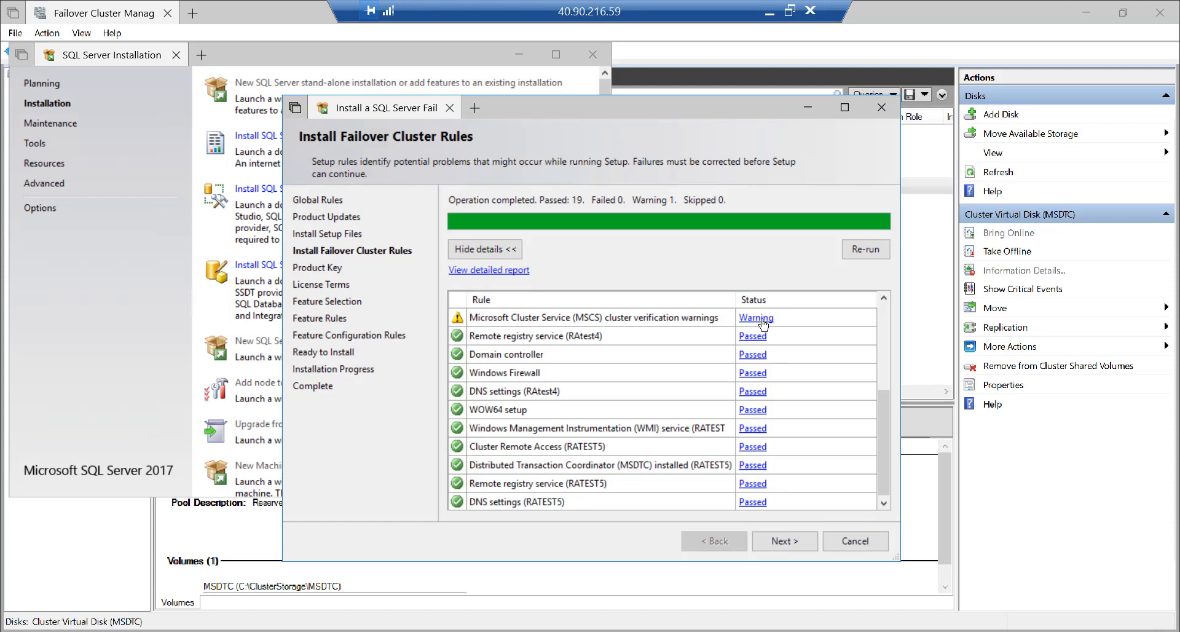
Continue past the cluster rules check and choose the Developer edition
click(788, 544)
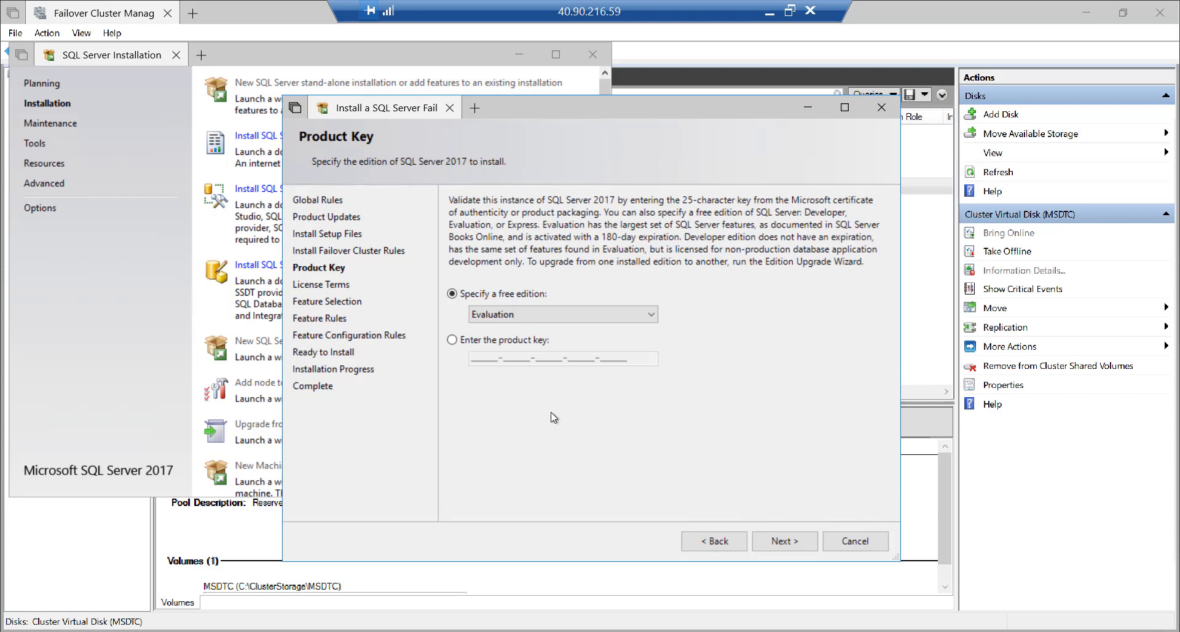
click(510, 313)
click(509, 340)
click(782, 541)
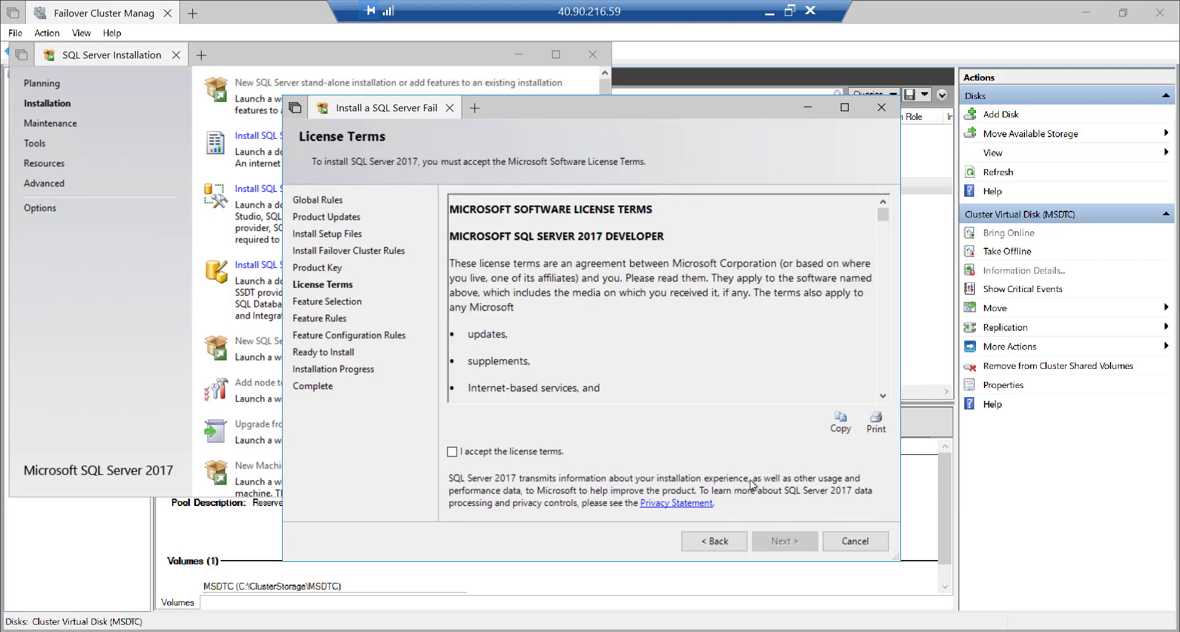
Accept the licence terms and select Database Engine Services with Replication, Full-Text and Data Quality
click(518, 451)
click(777, 540)
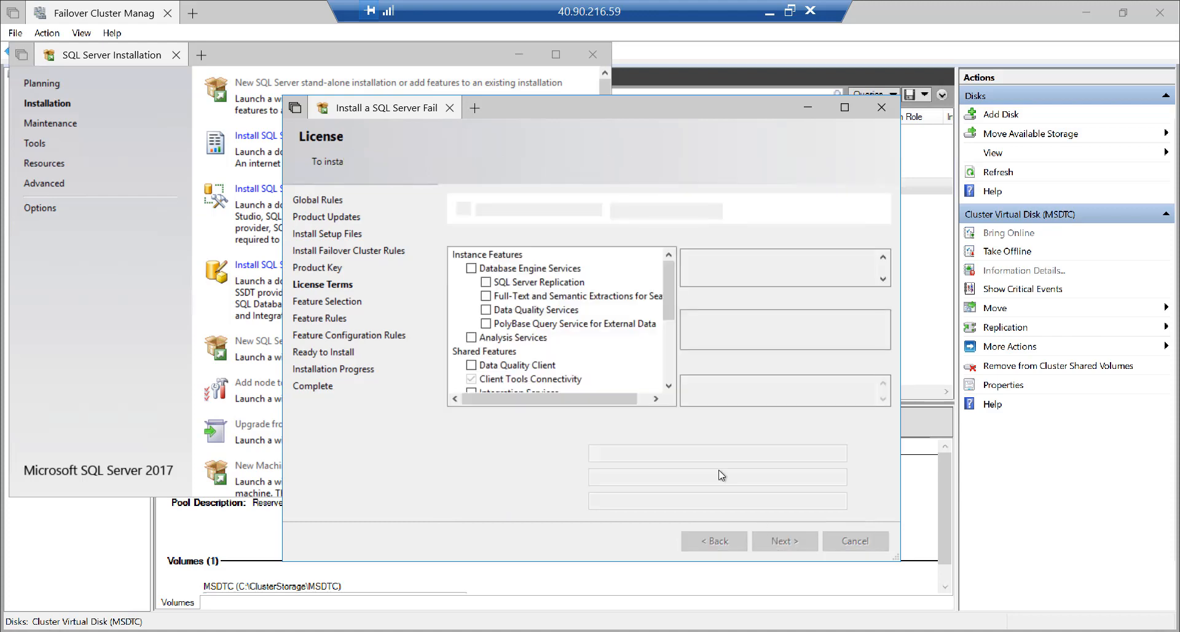
click(471, 268)
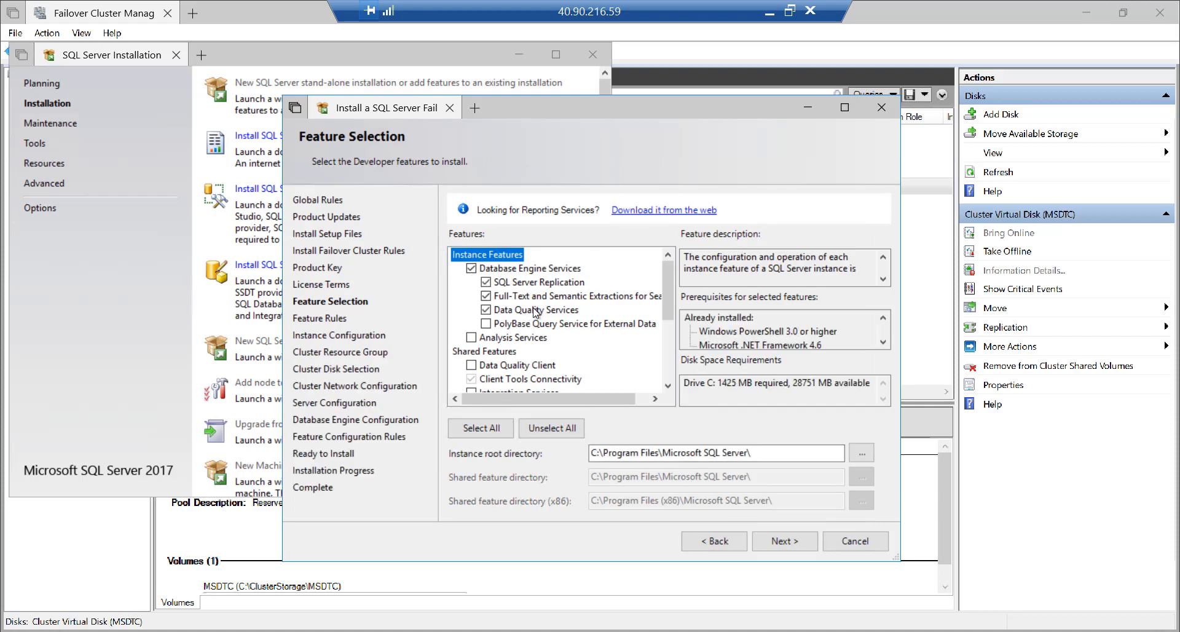
click(790, 544)
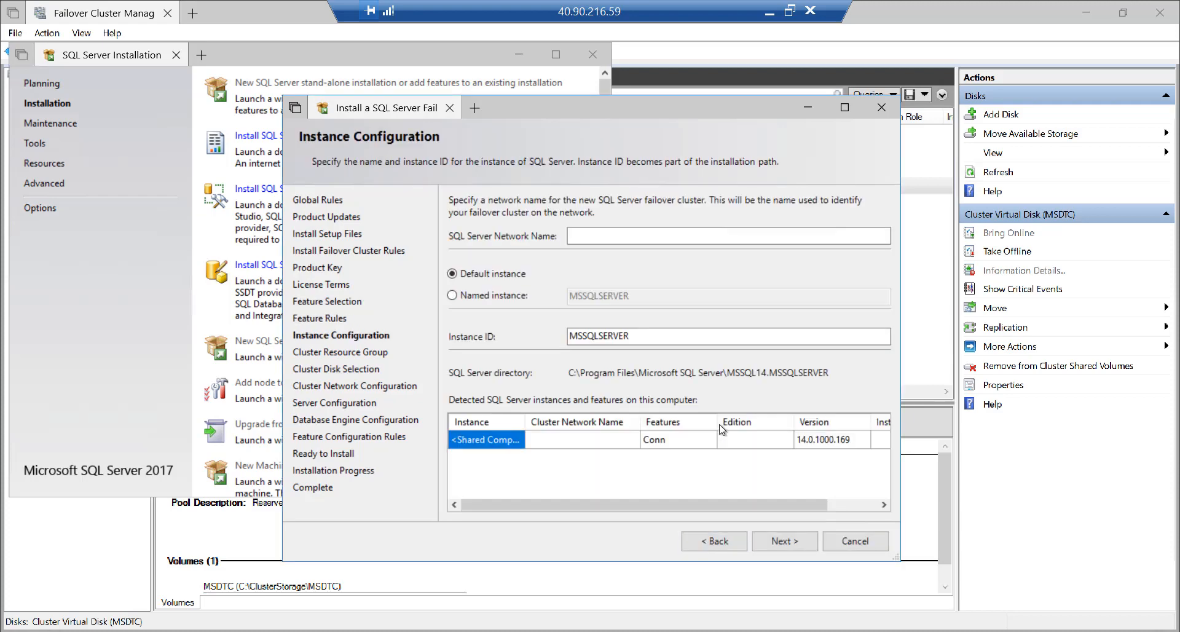
Enter SQLFCI1 as the SQL Server network name and keep the SQL Server (MSSQLSERVER) resource group
click(585, 234)
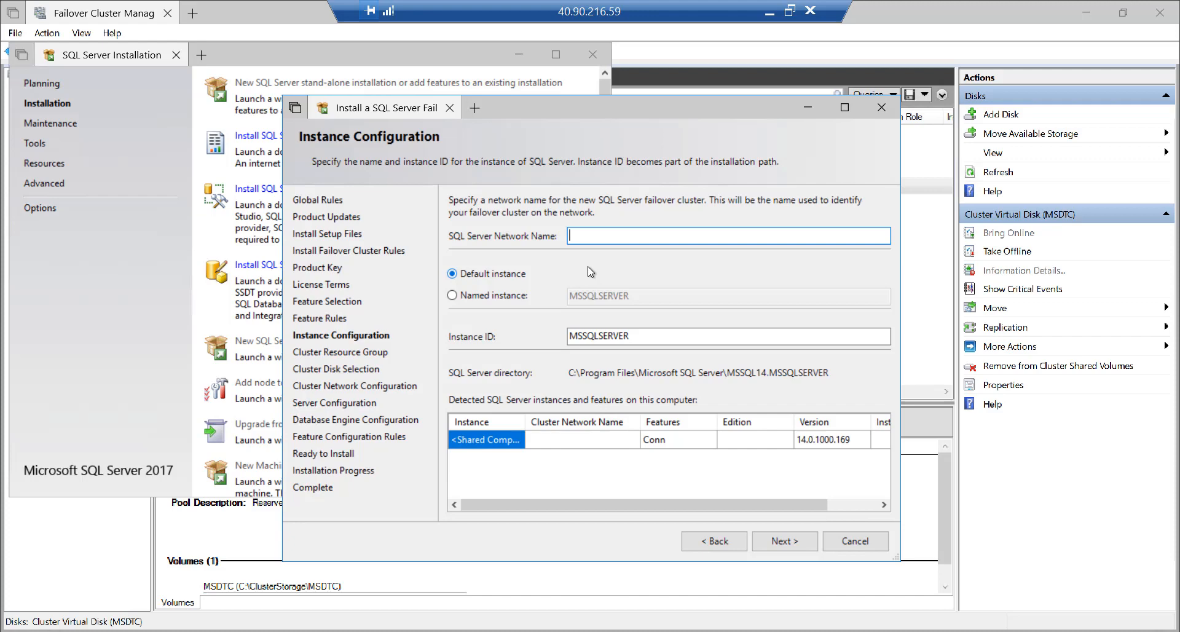
text(SQLFCI1)
click(782, 542)
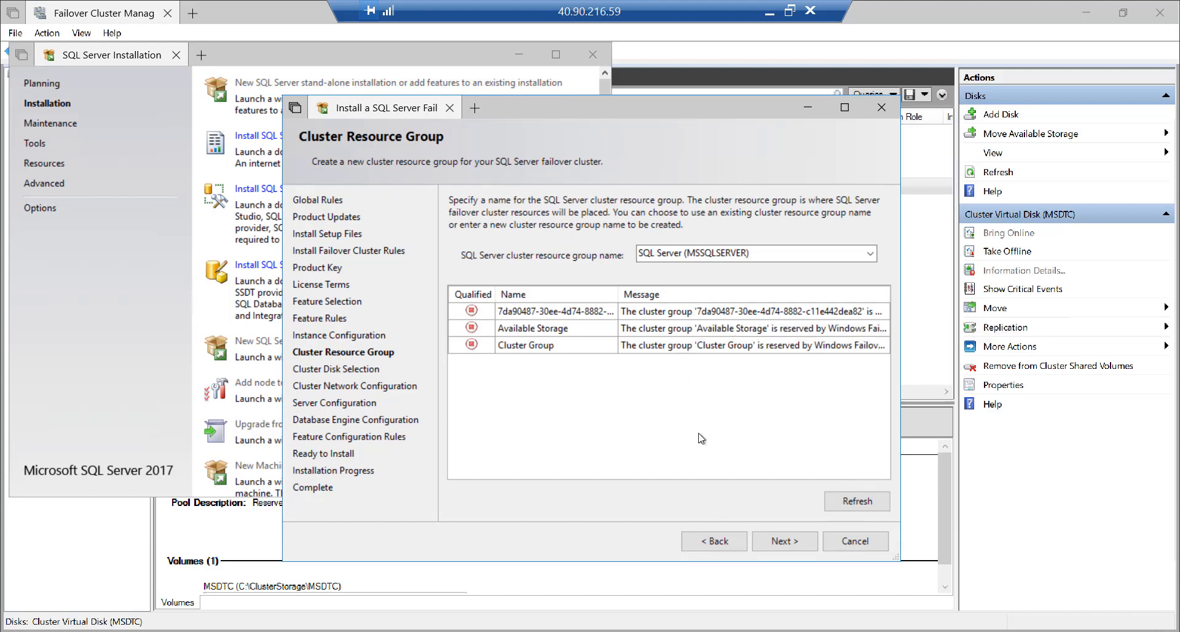
click(784, 541)
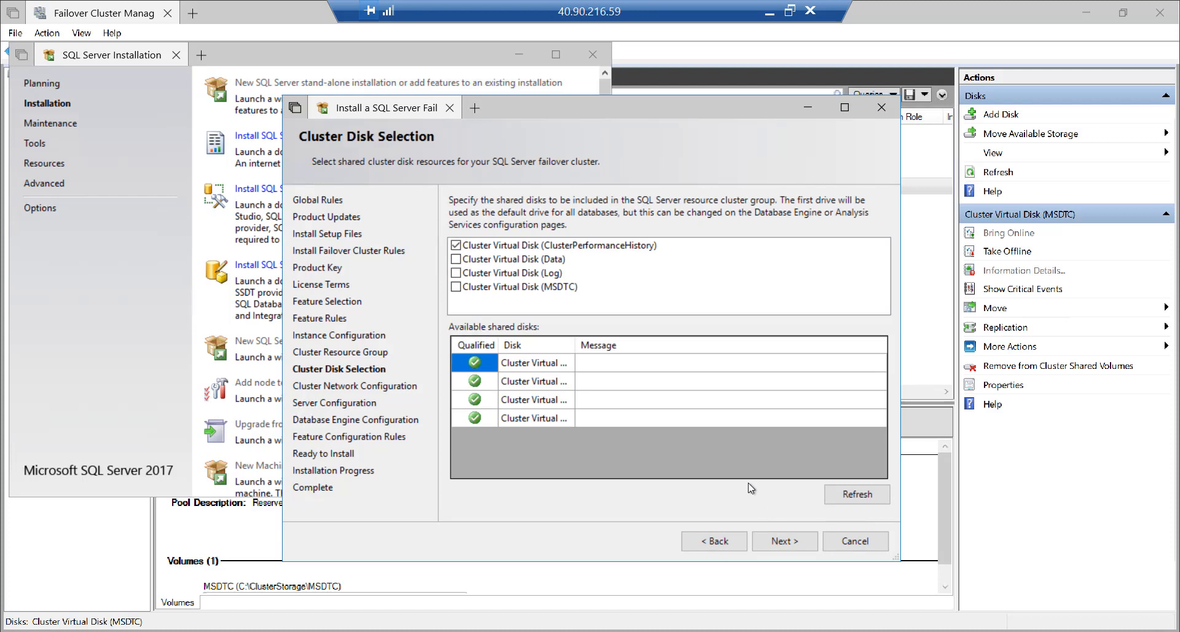
Untick ClusterPerformanceHistory and choose Cluster Virtual Disk (Data) and (Log) as the cluster disks
click(457, 245)
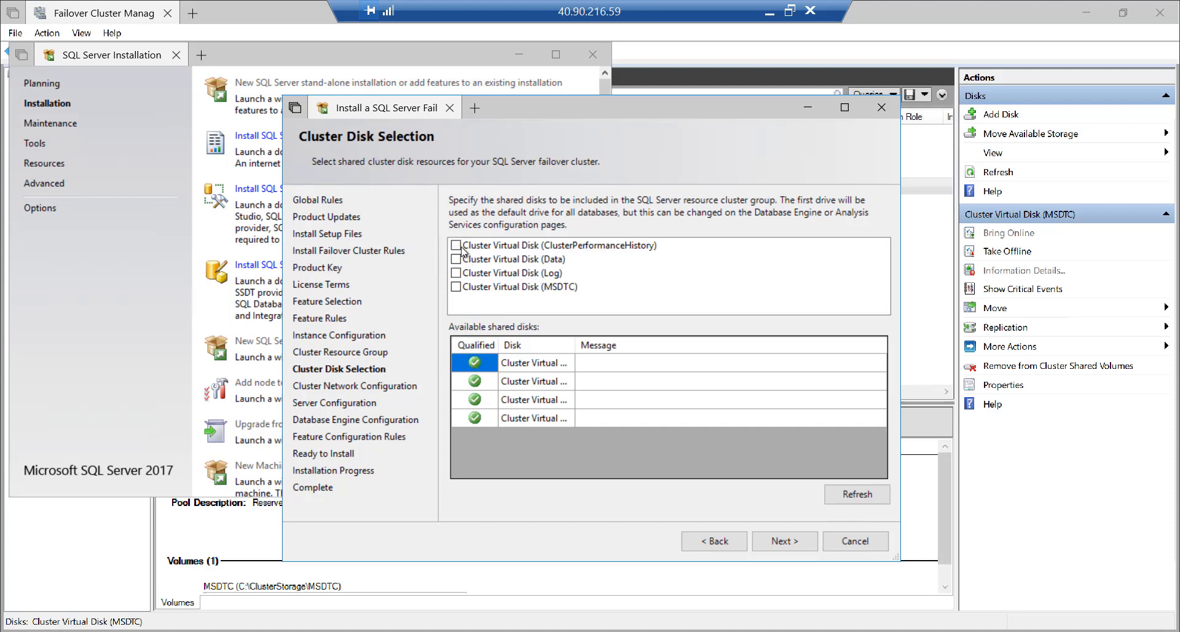
click(495, 263)
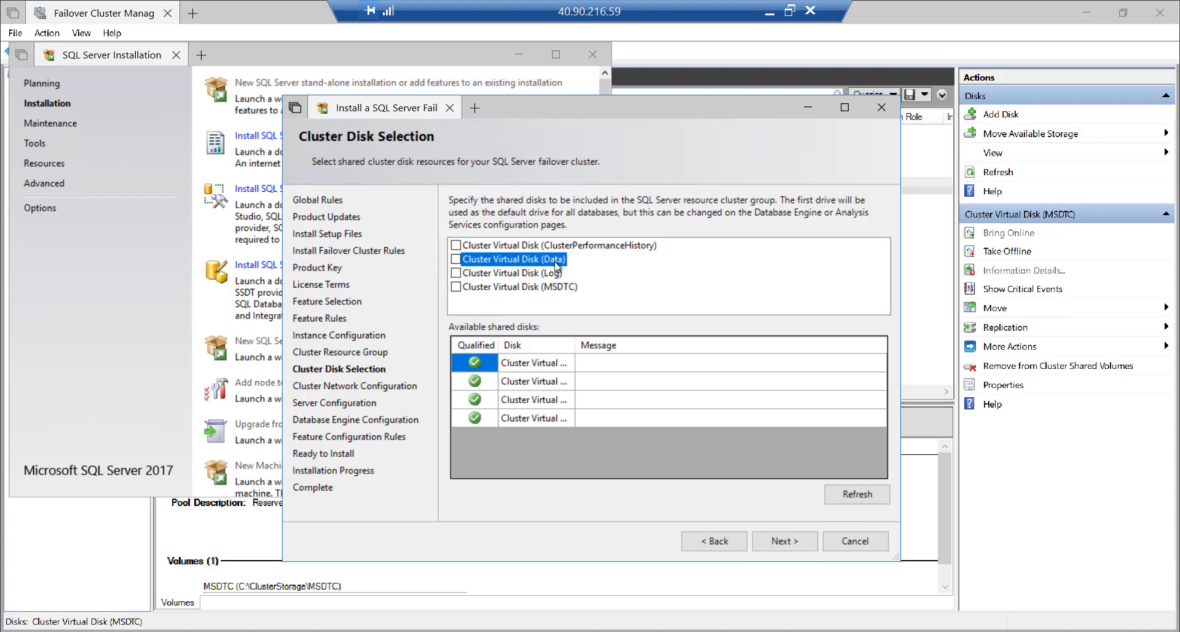
click(457, 260)
click(457, 273)
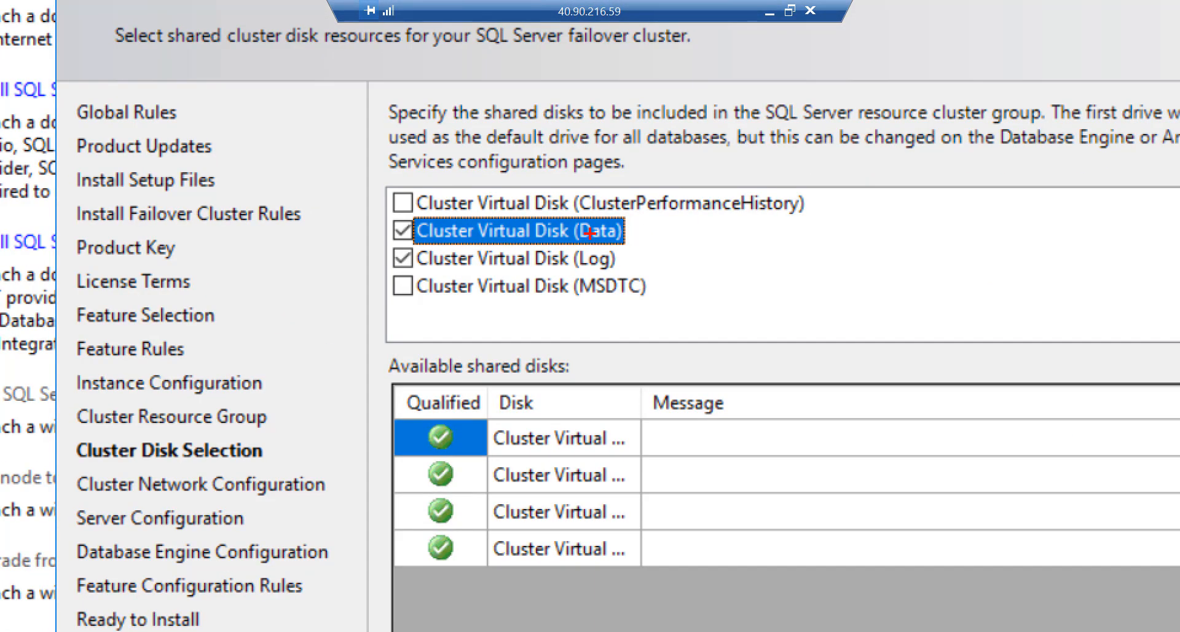
mouse_move(567, 216)
mouse_down()
mouse_move(572, 278)
mouse_move(644, 266)
mouse_up()
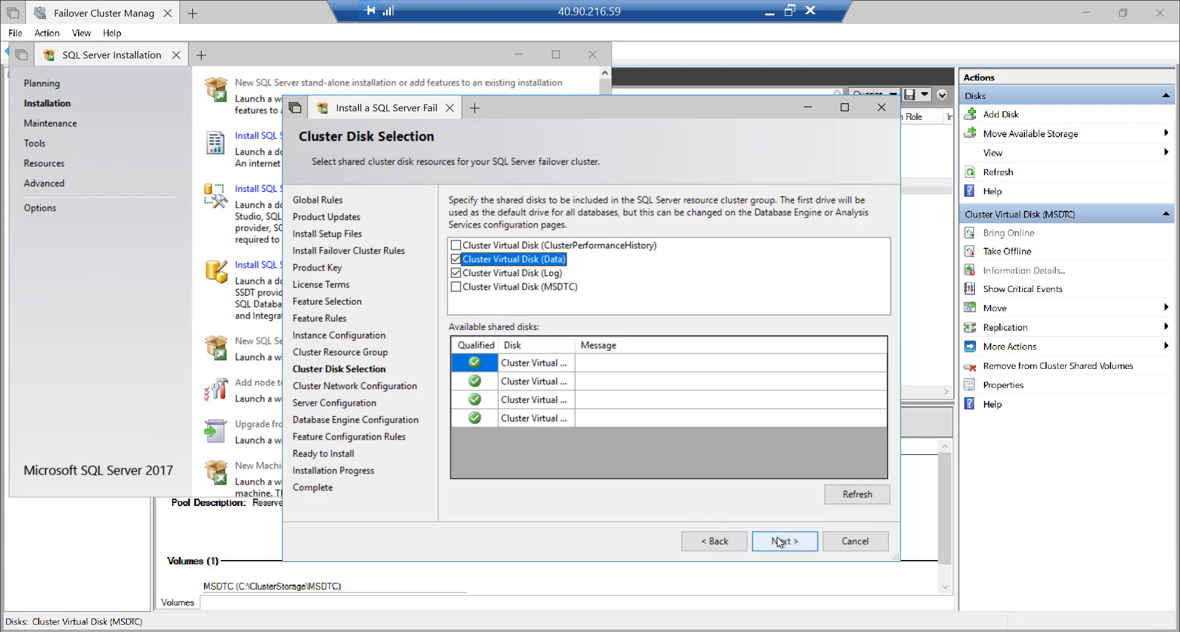
click(778, 543)
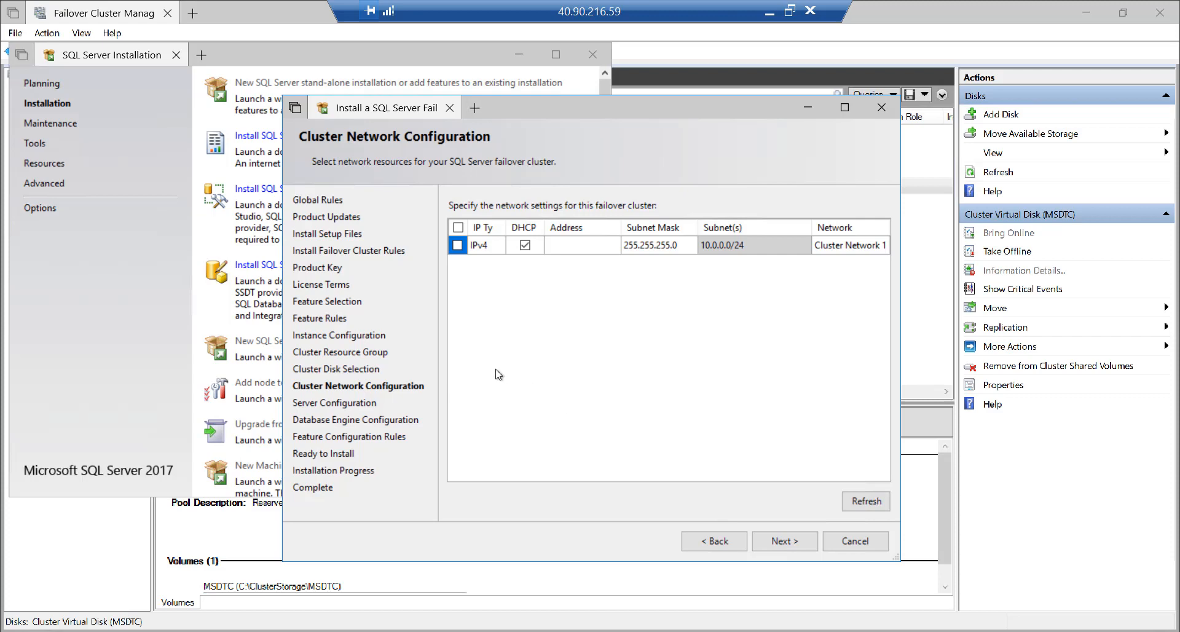
Enable the IPv4 network with DHCP off and static address 10.0.0.110
click(458, 245)
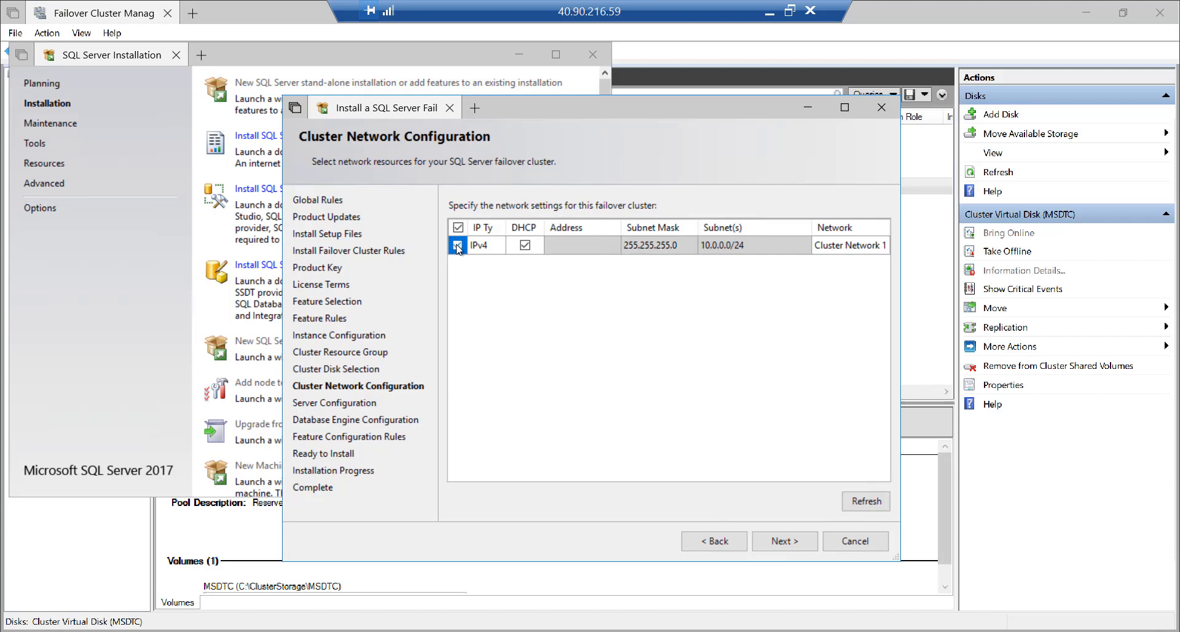
click(525, 246)
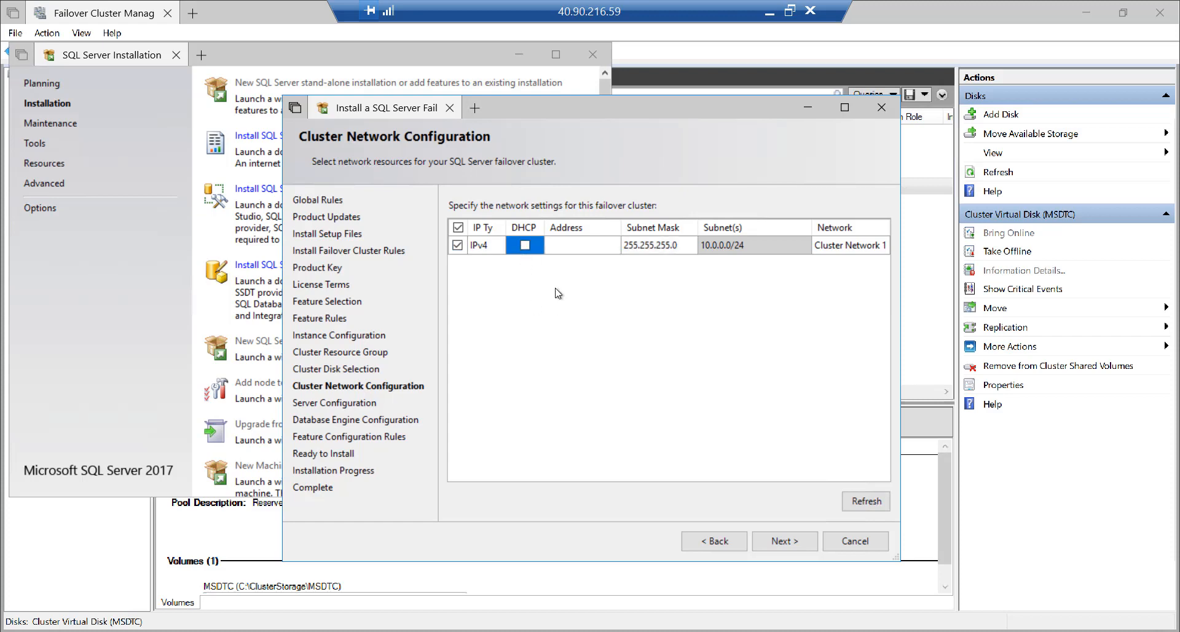
click(558, 247)
text(10.0.0.110)
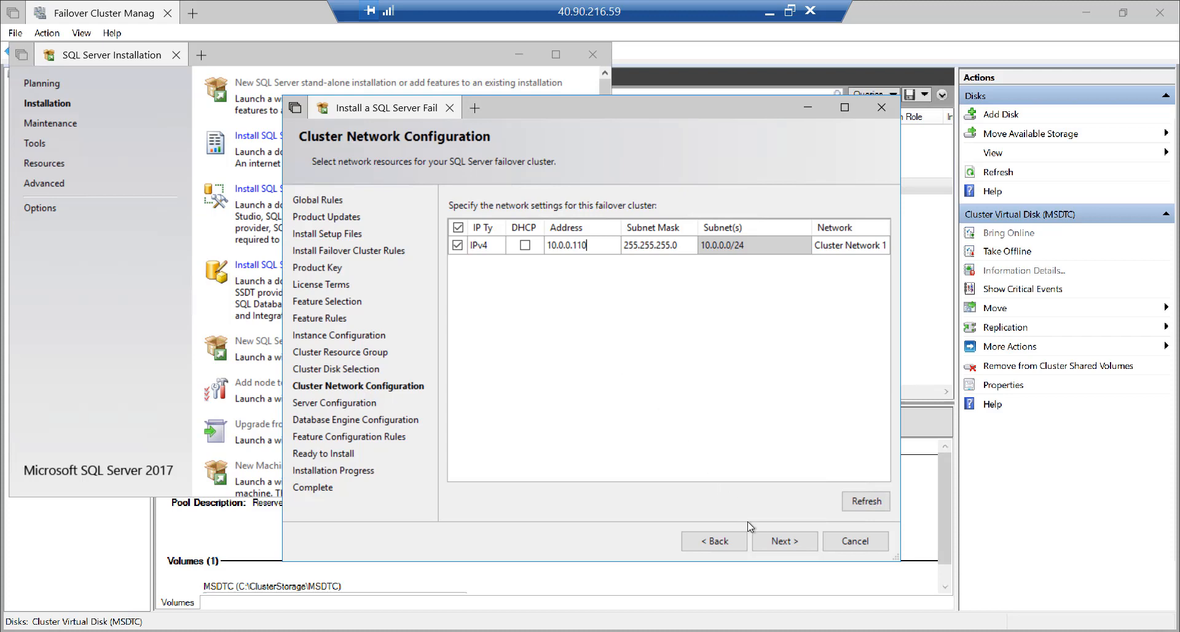
click(765, 533)
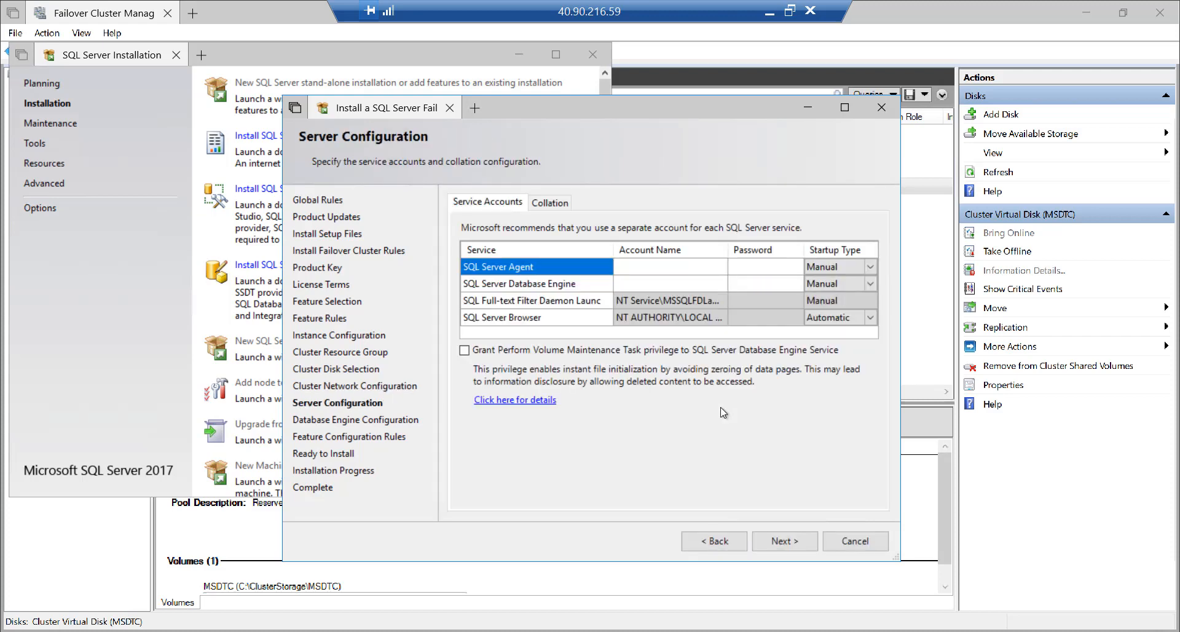
Run SQL Server Agent under the domain SQL service account and enter its password
click(659, 270)
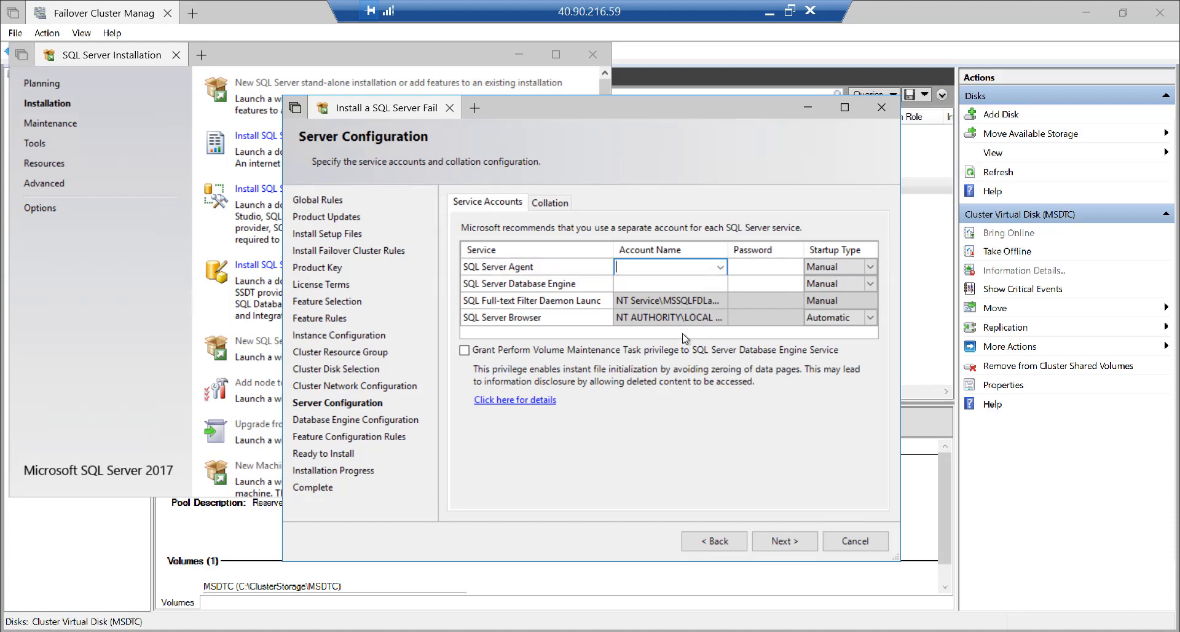
text(s2ddemo\svc-sql)
key(Tab)
text(**********)
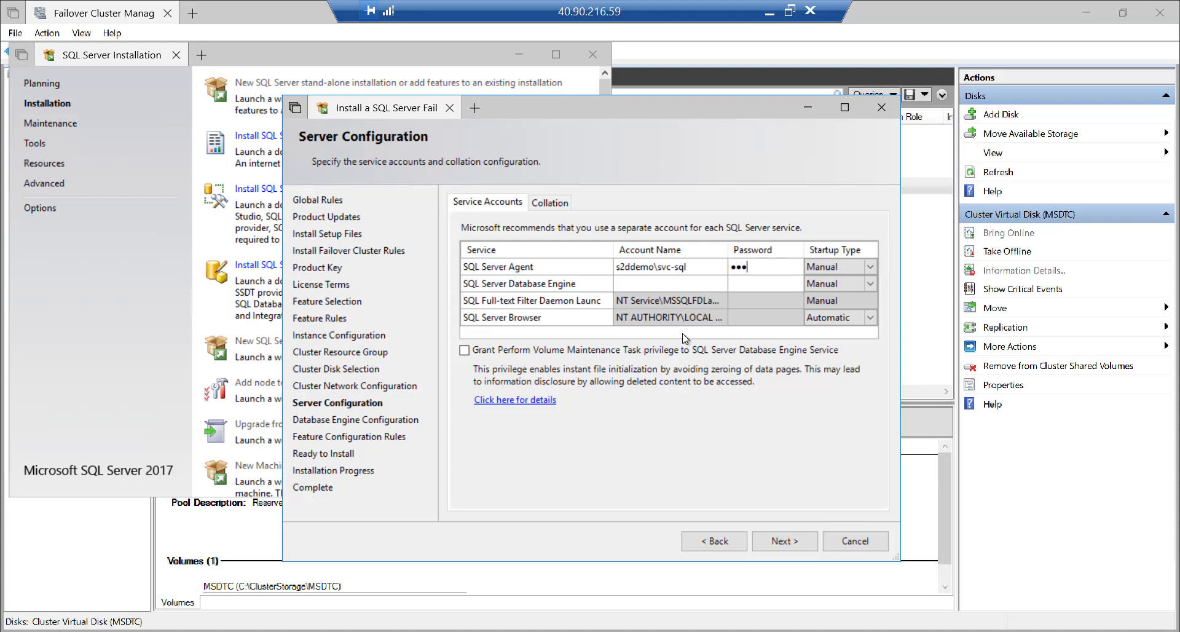
Run the Database Engine under the same service account and grant Perform Volume Maintenance Task
key(Tab)
key(Tab)
key(Tab)
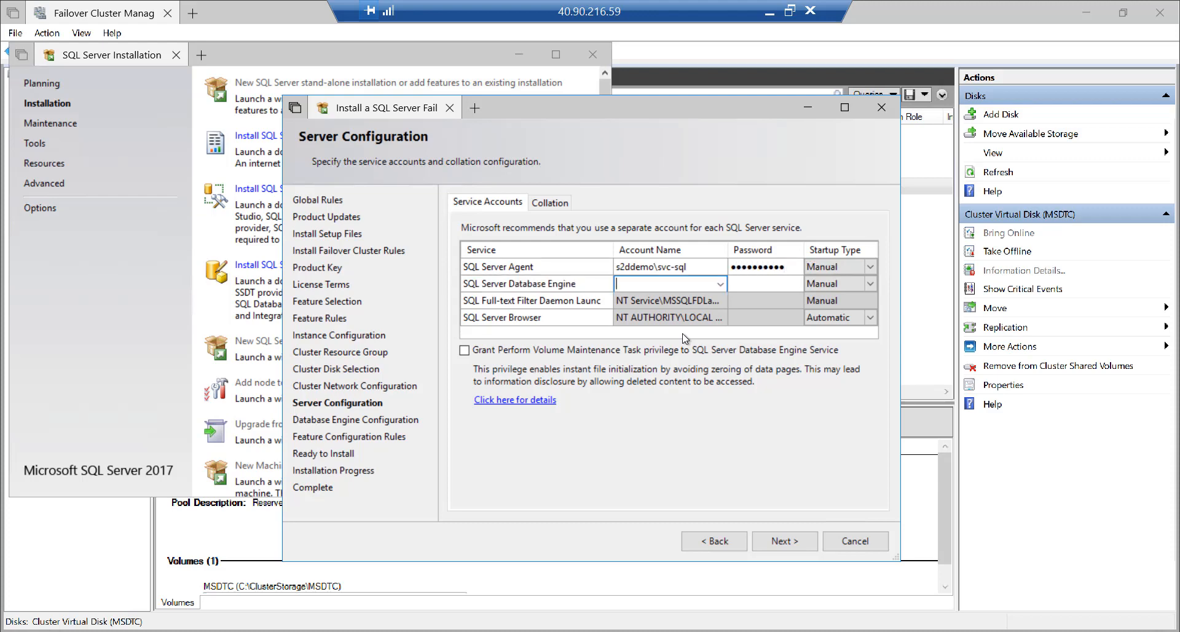
text(s2ddemo\svc-sql)
key(Tab)
text(••••)
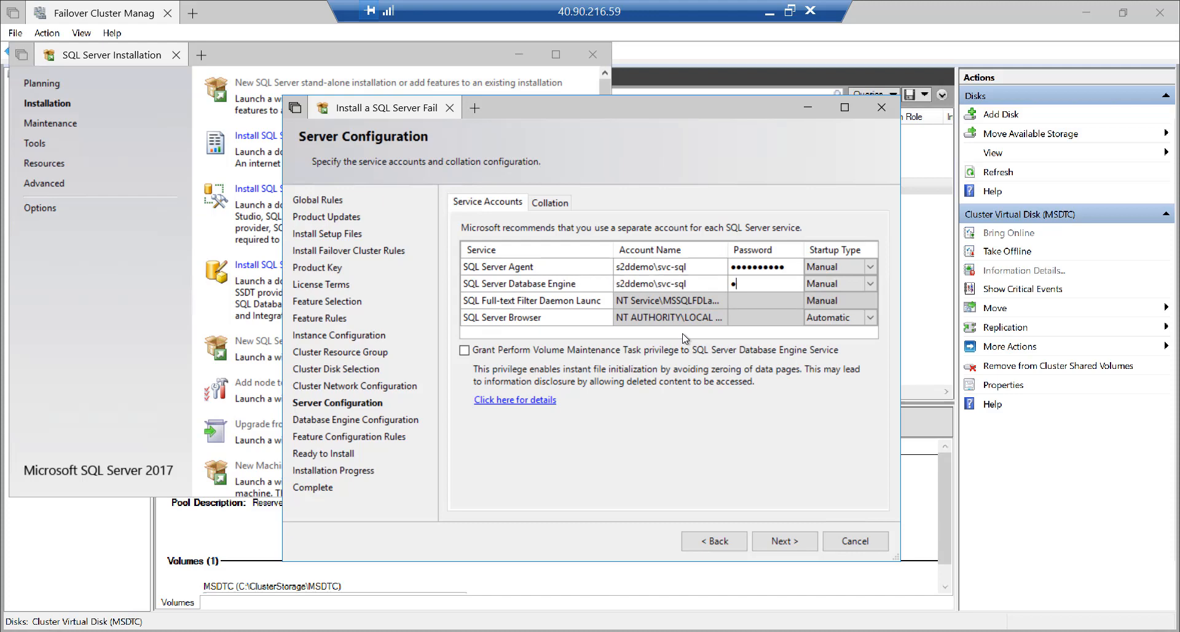
key(BackSpace)
key(BackSpace)
key(BackSpace)
key(BackSpace)
text(••••••••••)
click(519, 351)
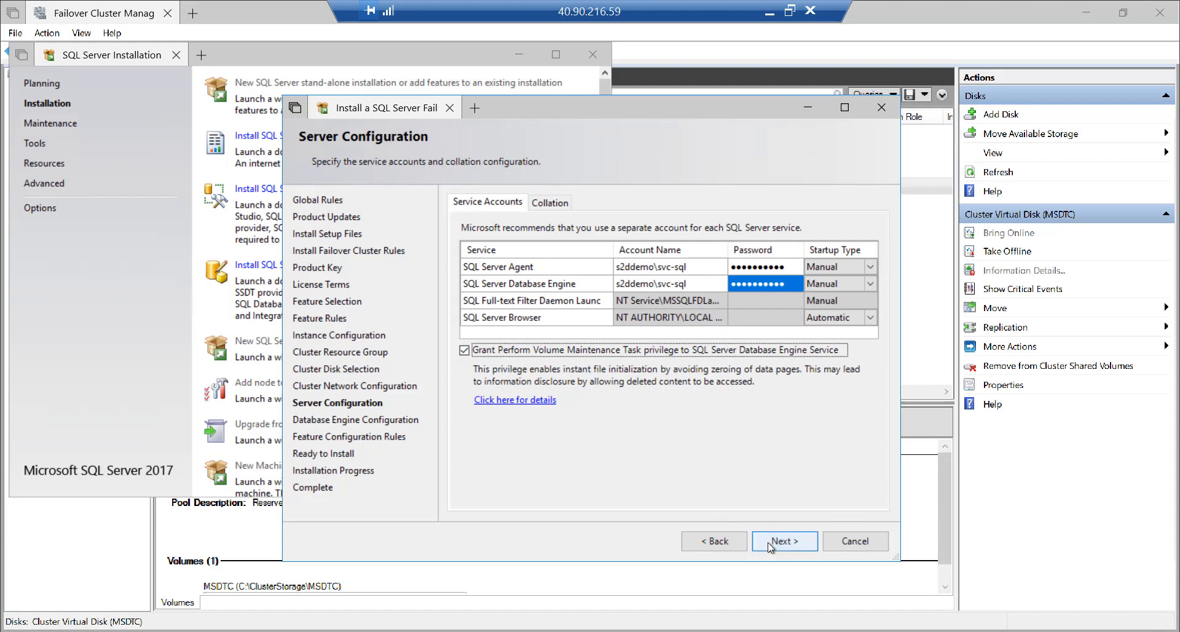
click(799, 542)
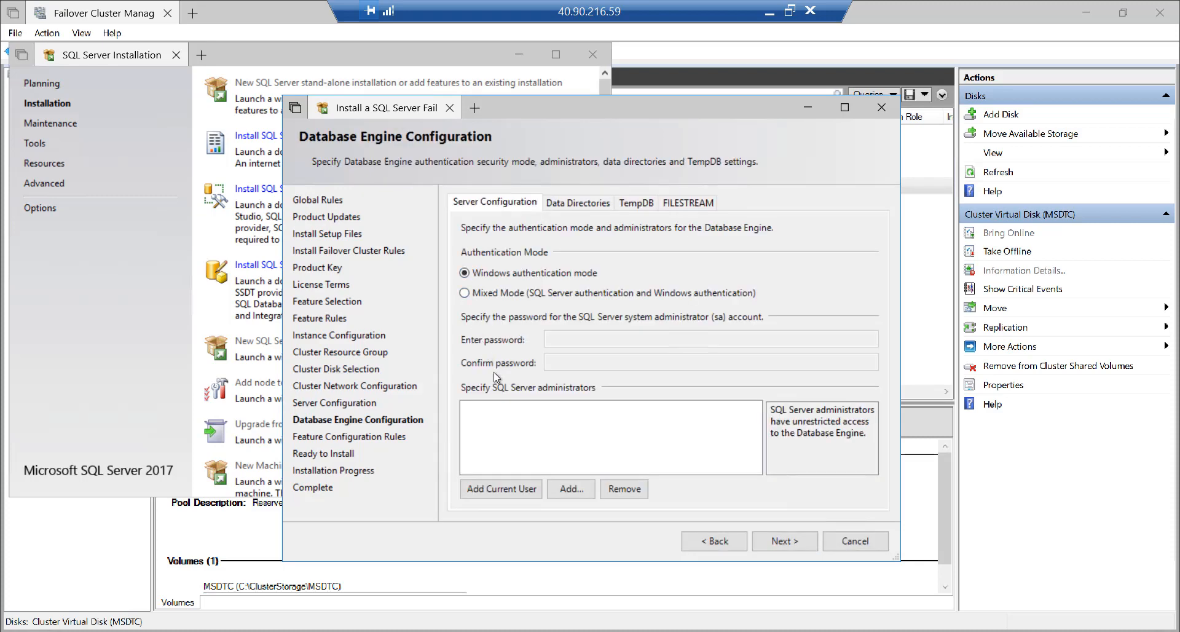
Add the current user as SQL administrator and move the user database log directory to C:\ClusterStorage\Log
click(510, 490)
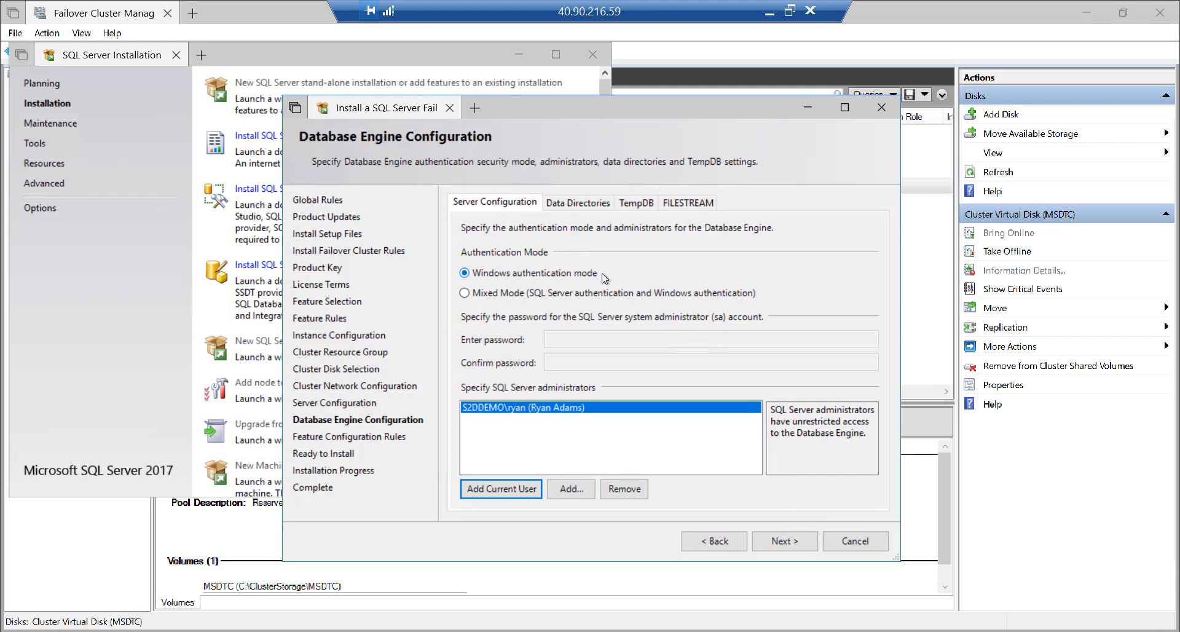
click(578, 205)
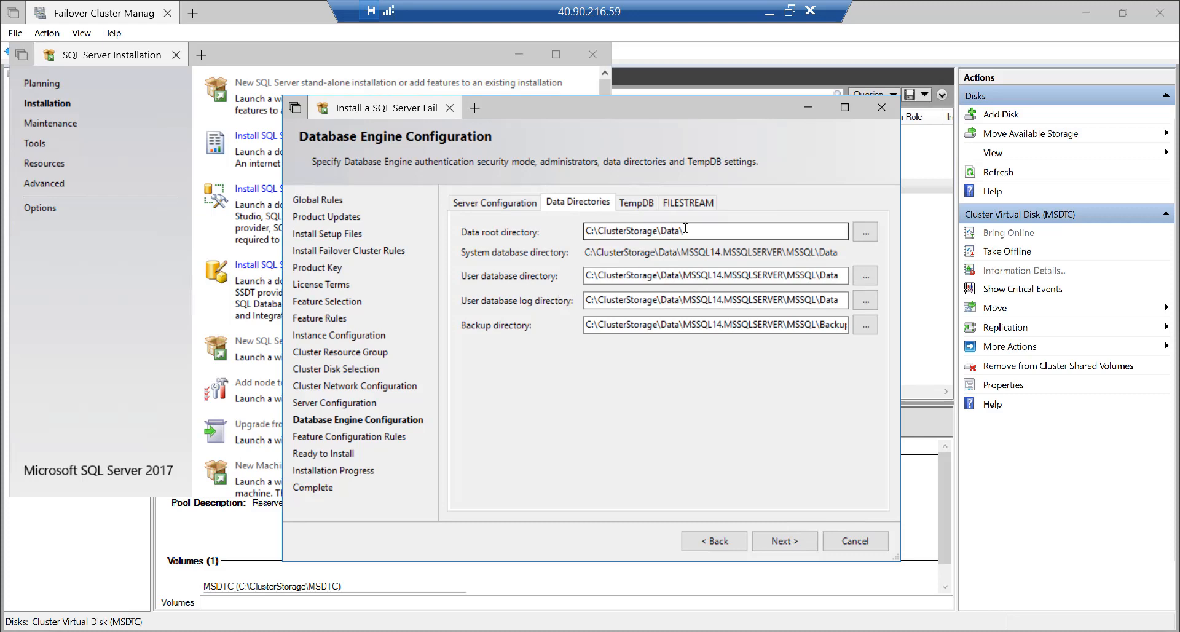
drag(685, 229, 579, 231)
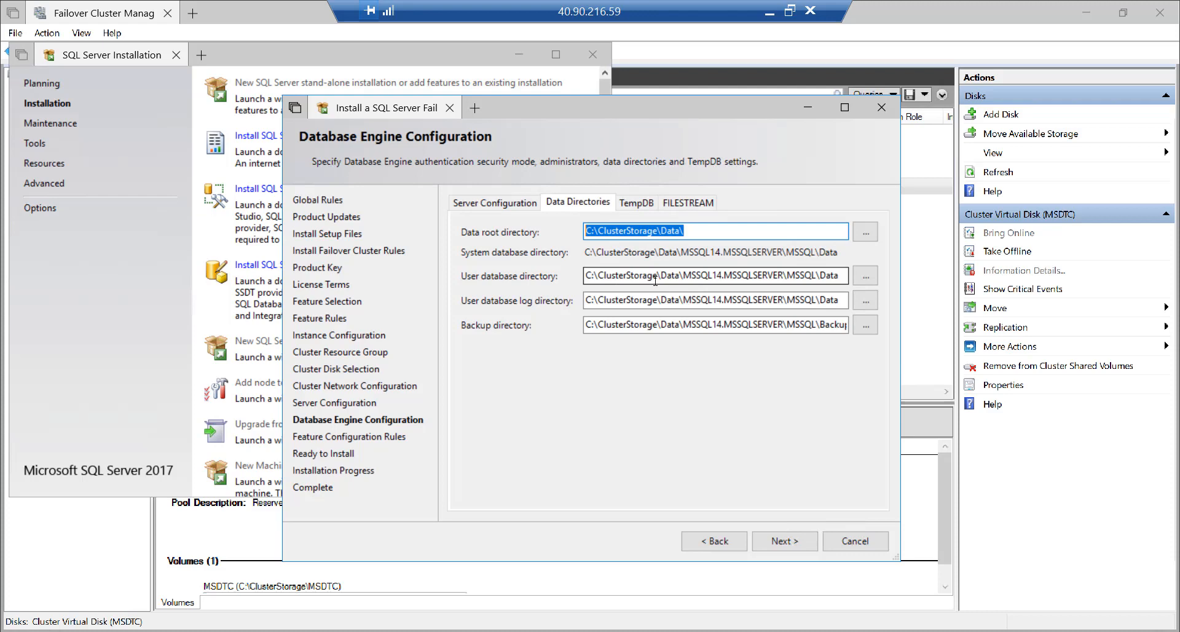
drag(584, 275, 679, 276)
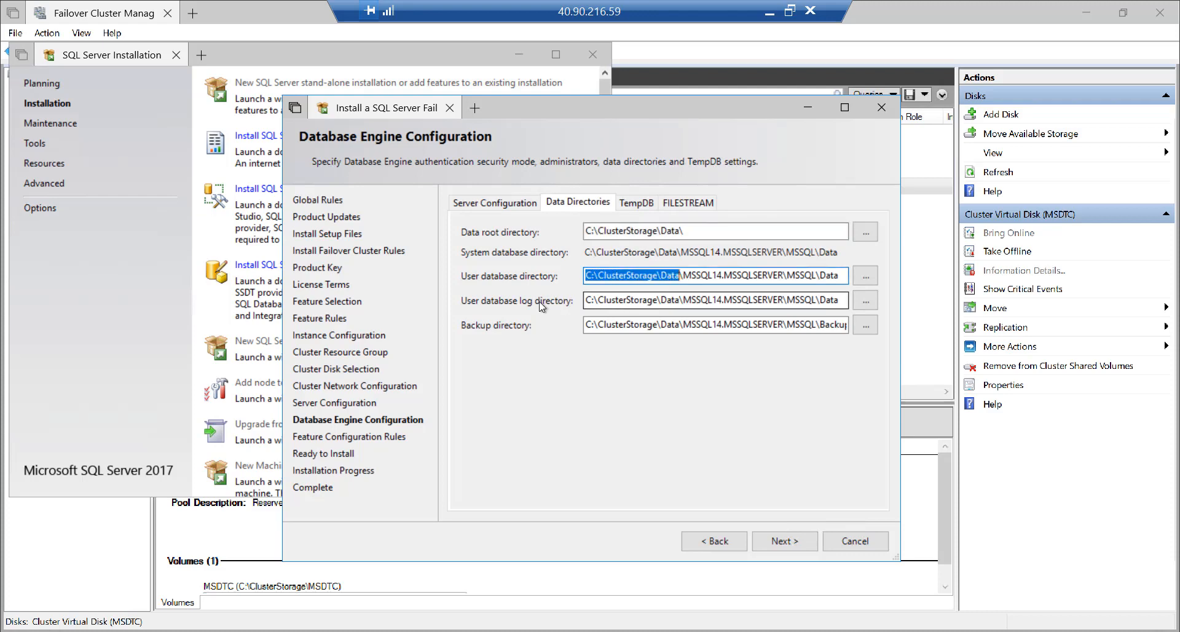
click(661, 300)
key(Delete)
key(Delete)
key(Delete)
key(Delete)
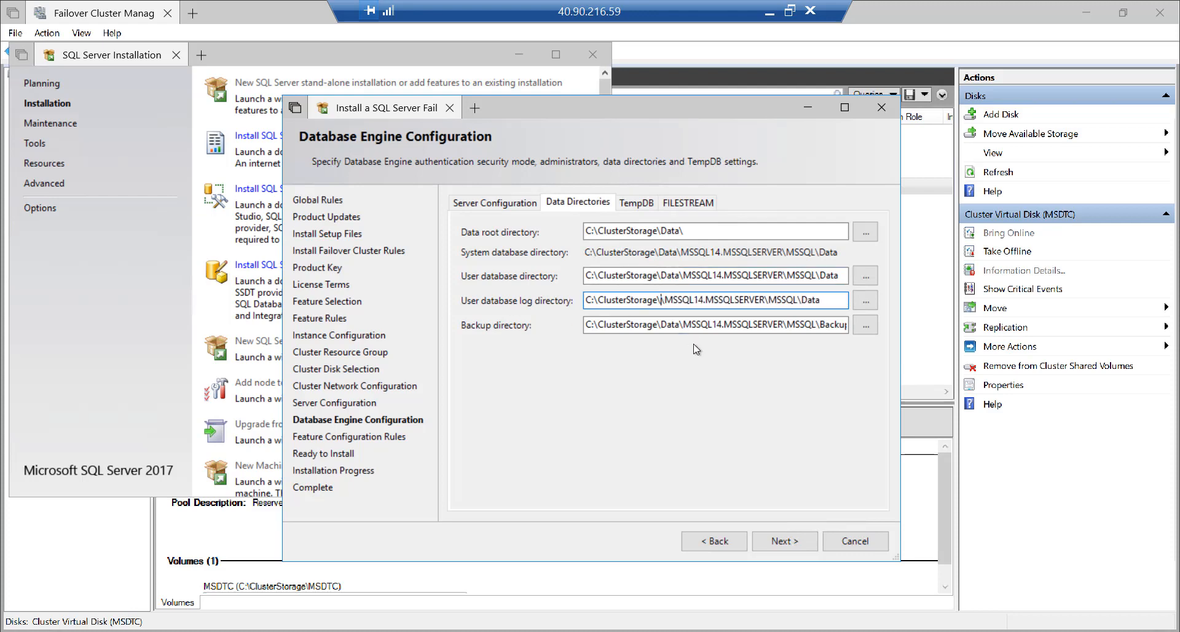
text(Log)
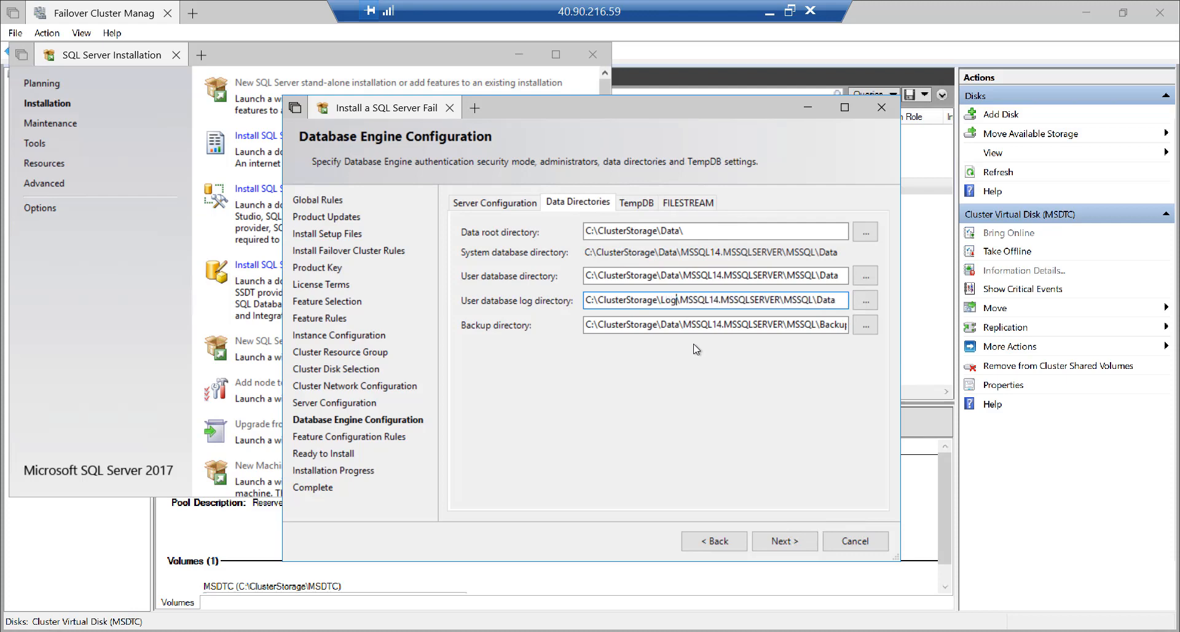
key(End)
key(BackSpace)
key(BackSpace)
key(BackSpace)
key(BackSpace)
text(Log)
Point the TempDB log directory to C:\ClusterStorage\Log\MSSQL14.MSSQLSERVER\MSSQL\Log
click(636, 203)
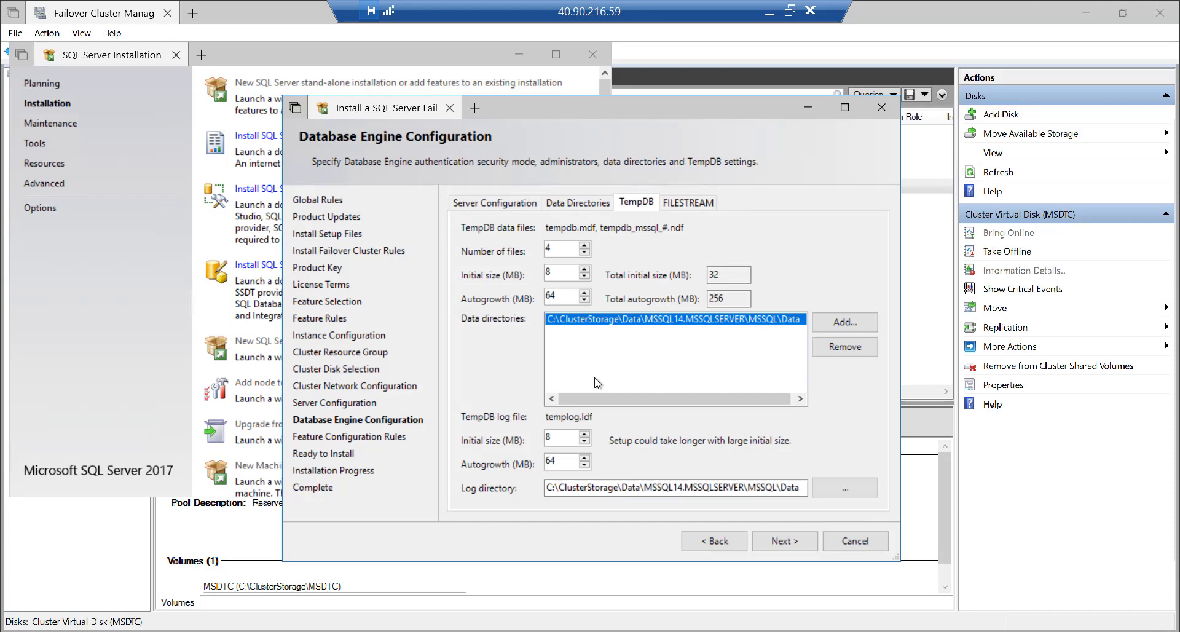
click(641, 489)
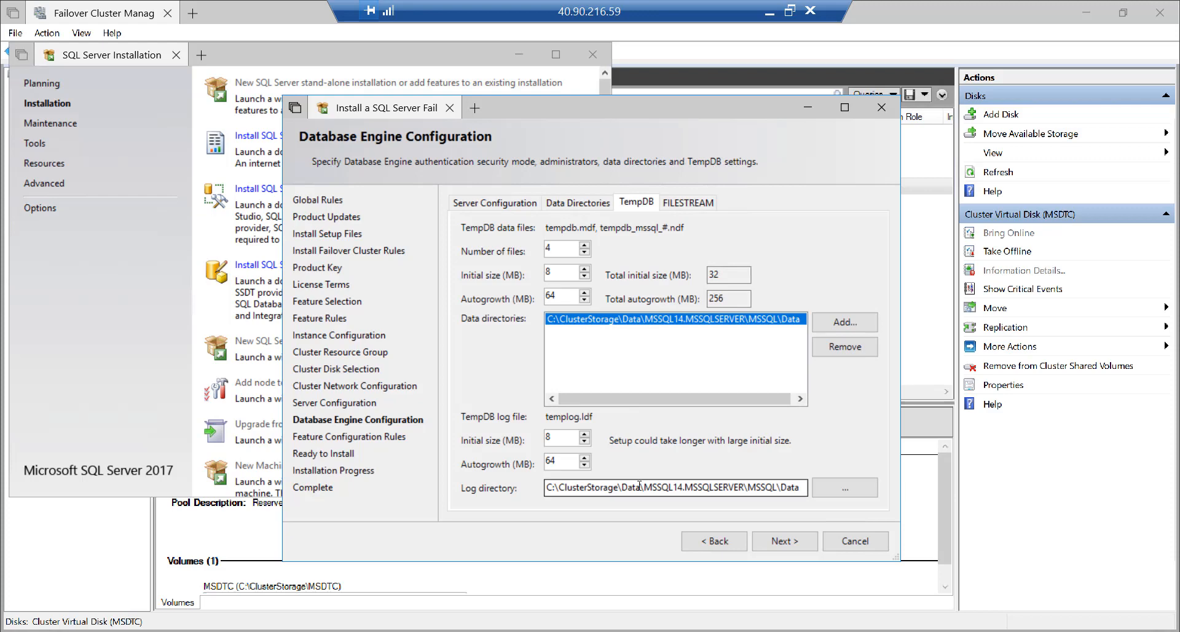
key(BackSpace)
key(BackSpace)
key(BackSpace)
key(BackSpace)
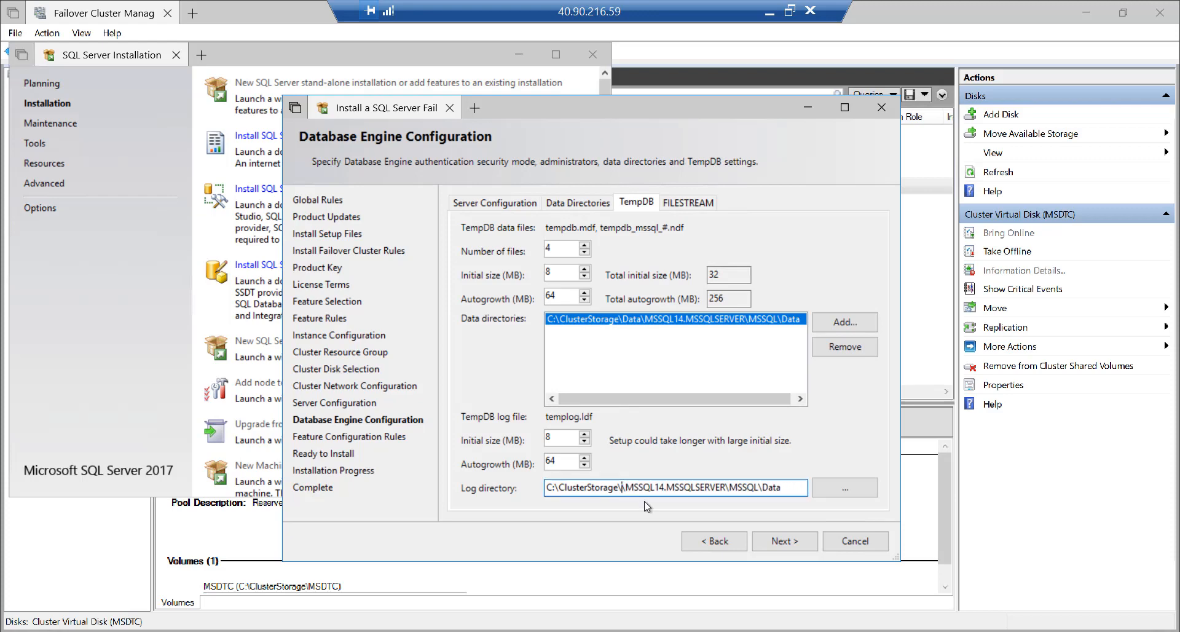
text(Log)
key(End)
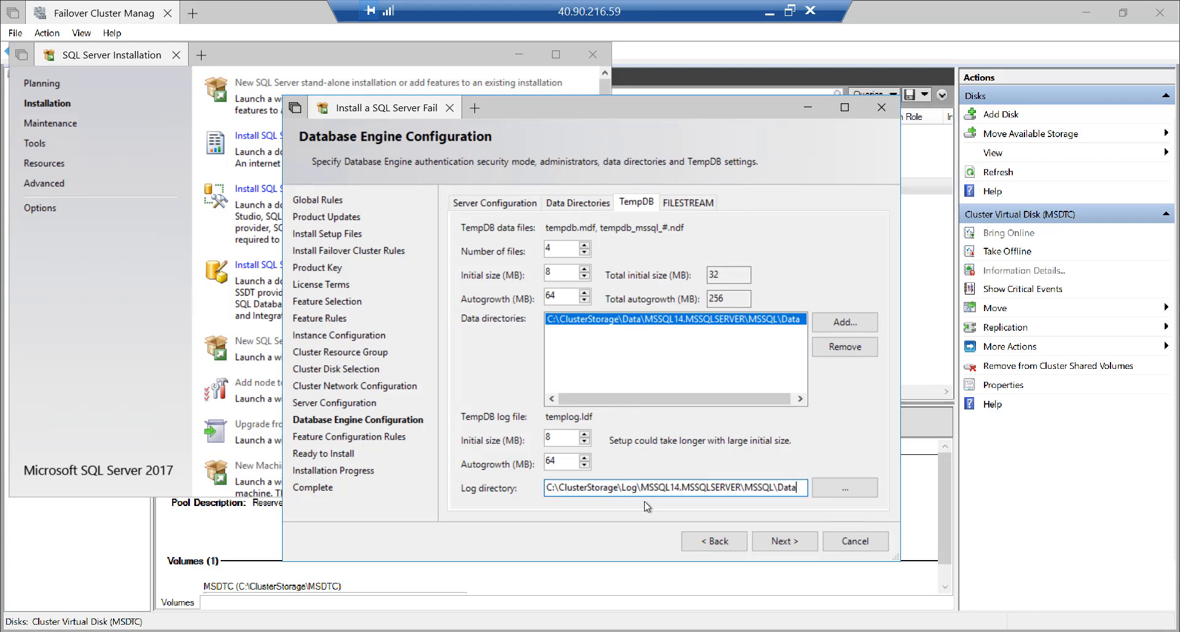
key(BackSpace)
key(BackSpace)
key(BackSpace)
key(BackSpace)
text(Log)
click(788, 543)
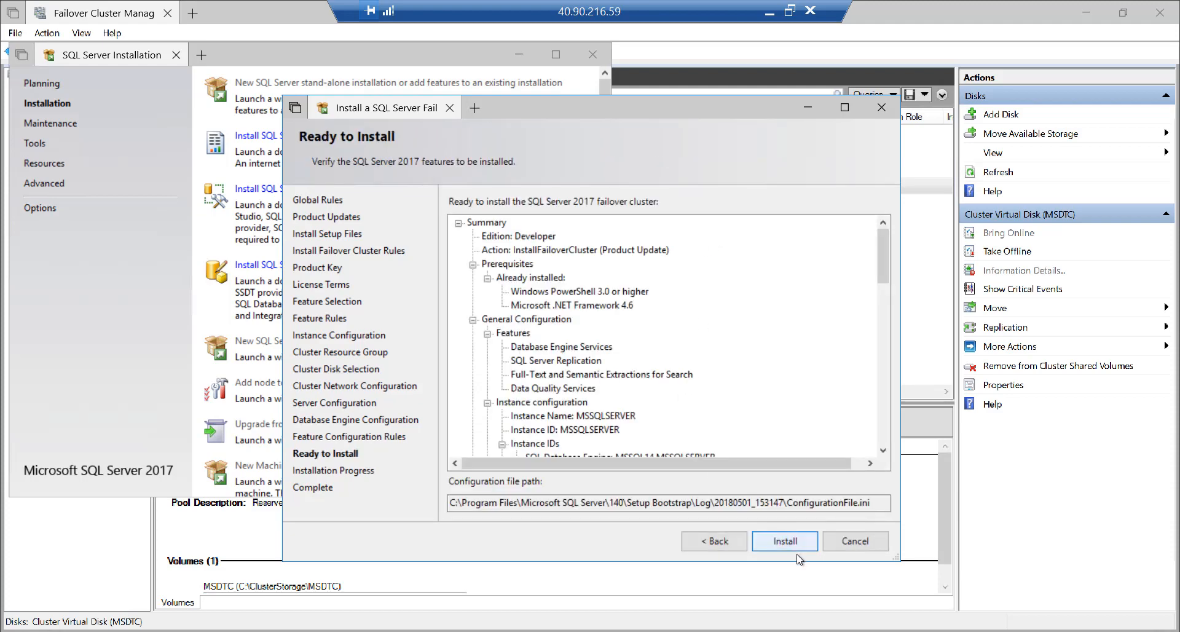
Start installing the SQL Server 2017 failover cluster from the Ready to Install summary
click(791, 542)
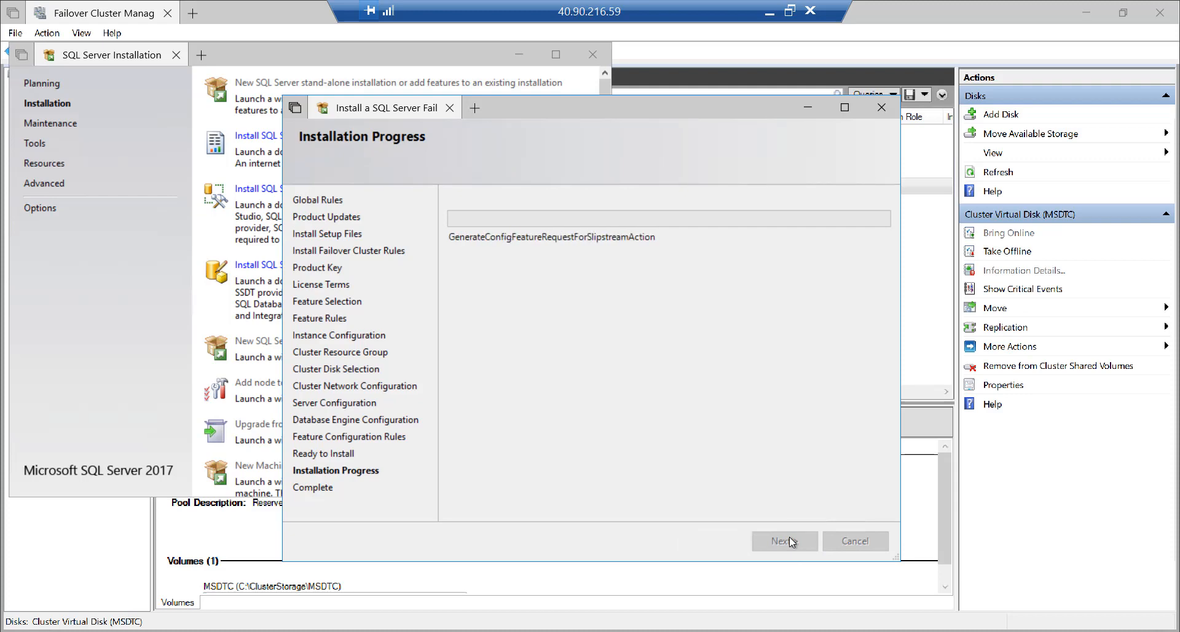
click(791, 11)
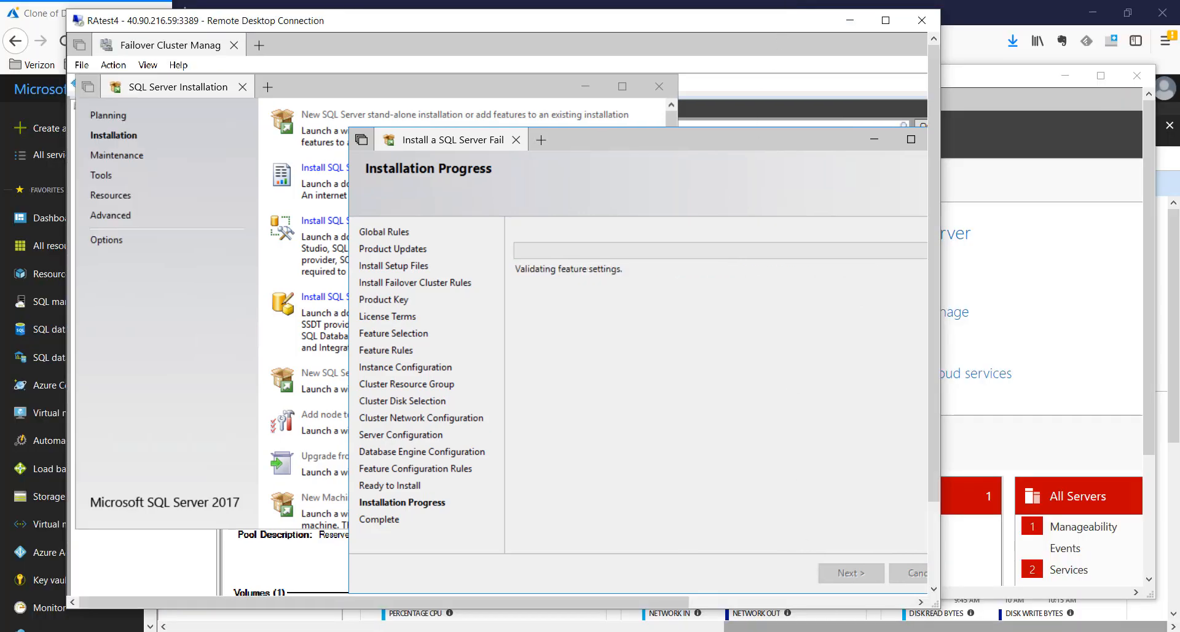
click(793, 631)
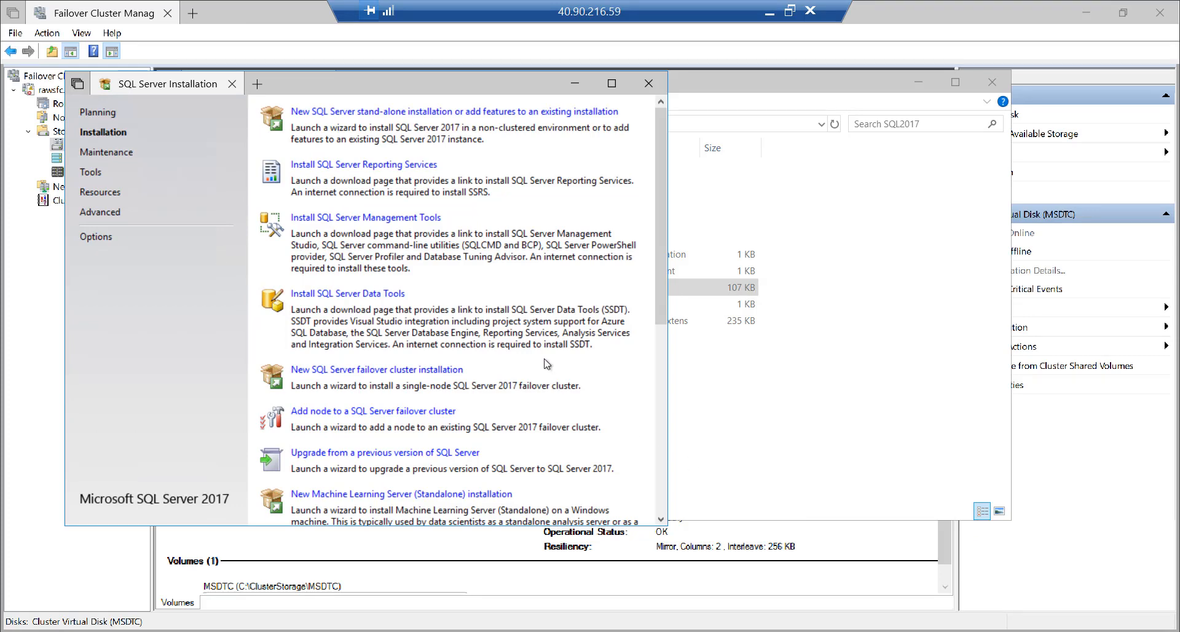
Minimize SQL Server Installation Center and the SQL2017 folder window to reveal Failover Cluster Manager's disks
key(ctrl+1)
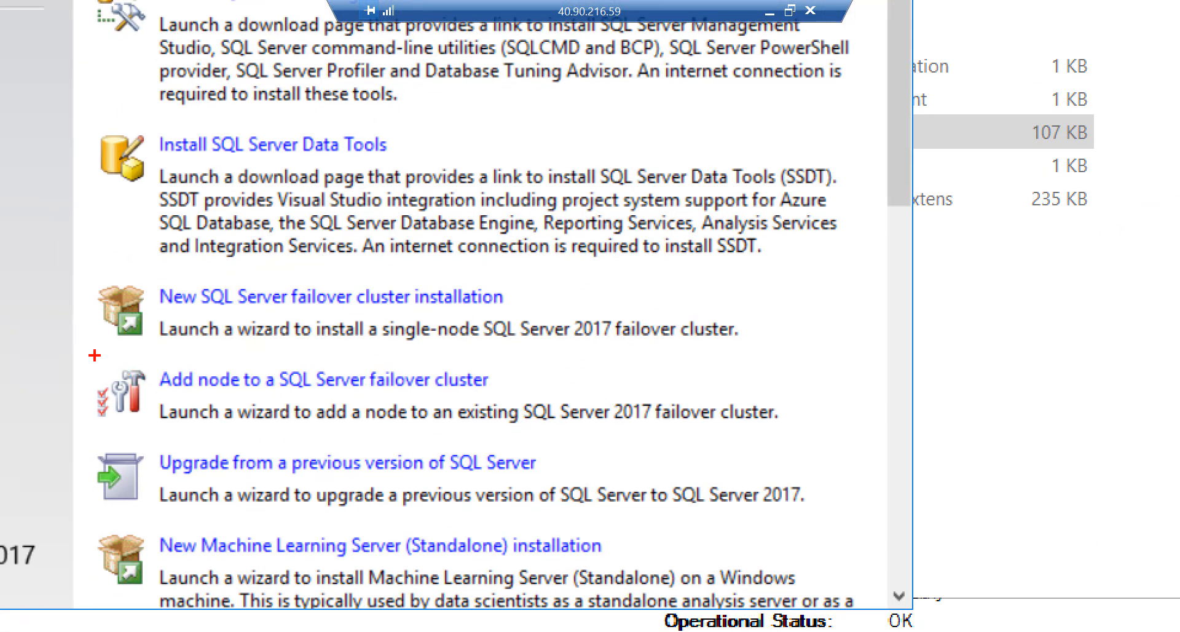
mouse_move(95, 354)
mouse_down()
mouse_move(142, 456)
mouse_move(308, 461)
mouse_move(582, 439)
mouse_up()
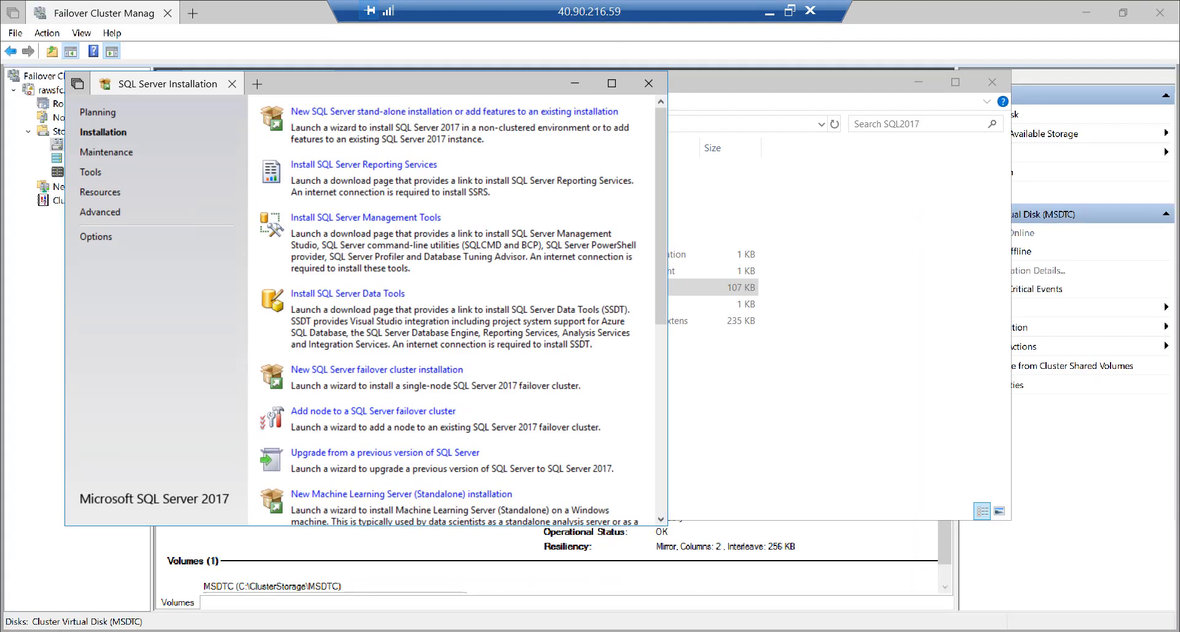
click(575, 83)
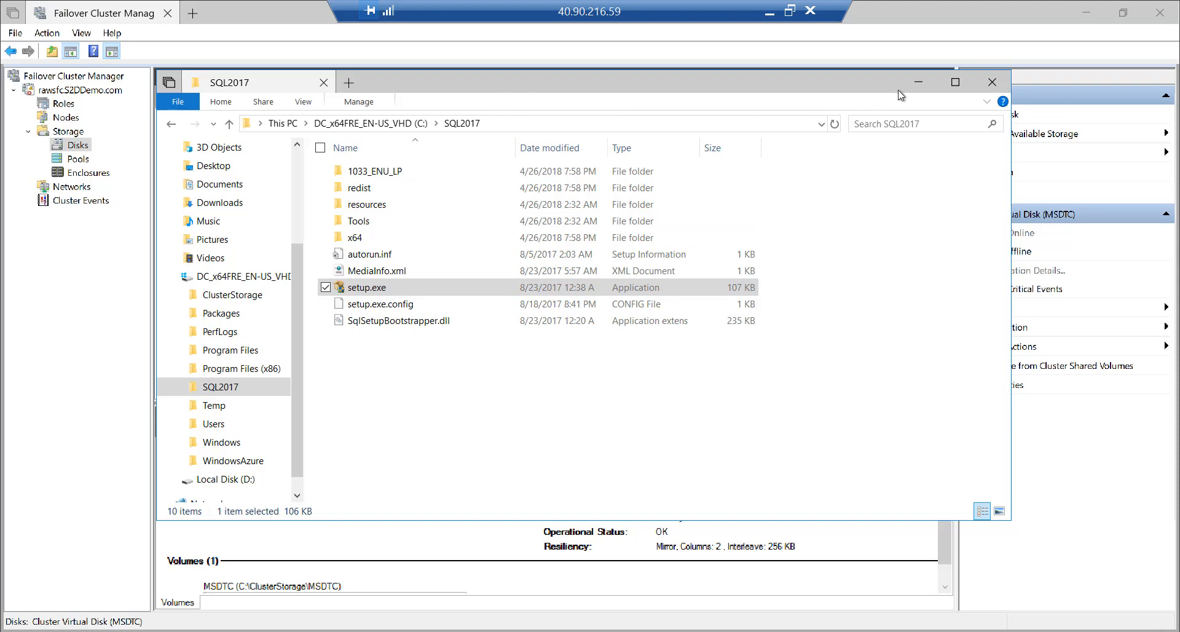
click(917, 84)
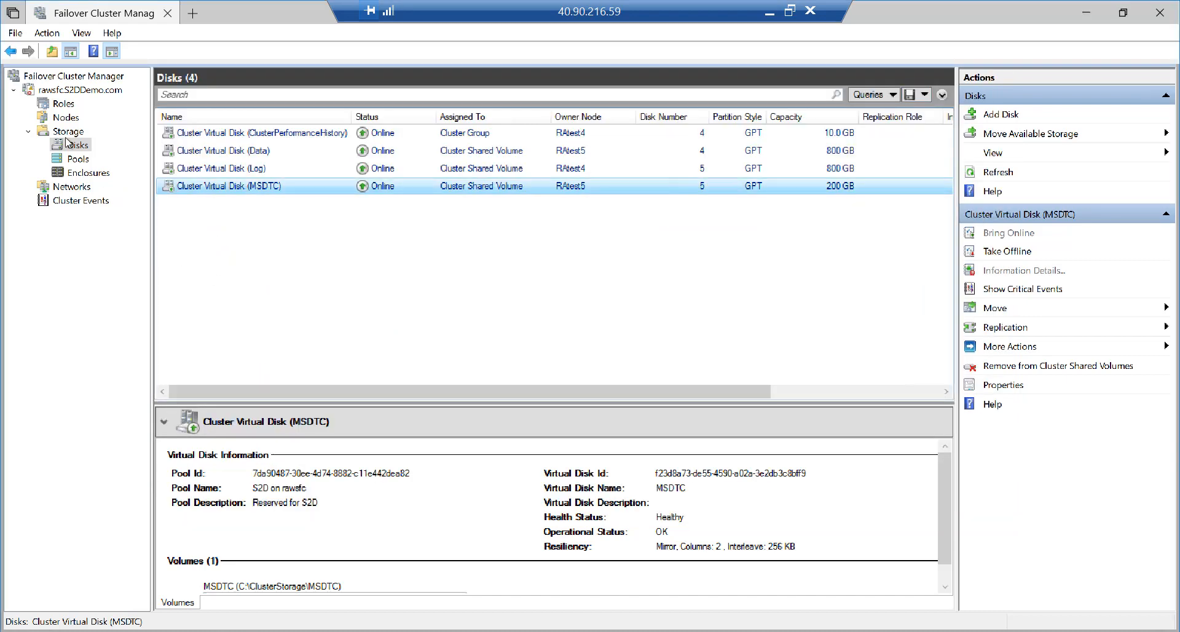
Select the SQL Server (MSSQLSERVER) role under Roles and list its resources
click(66, 118)
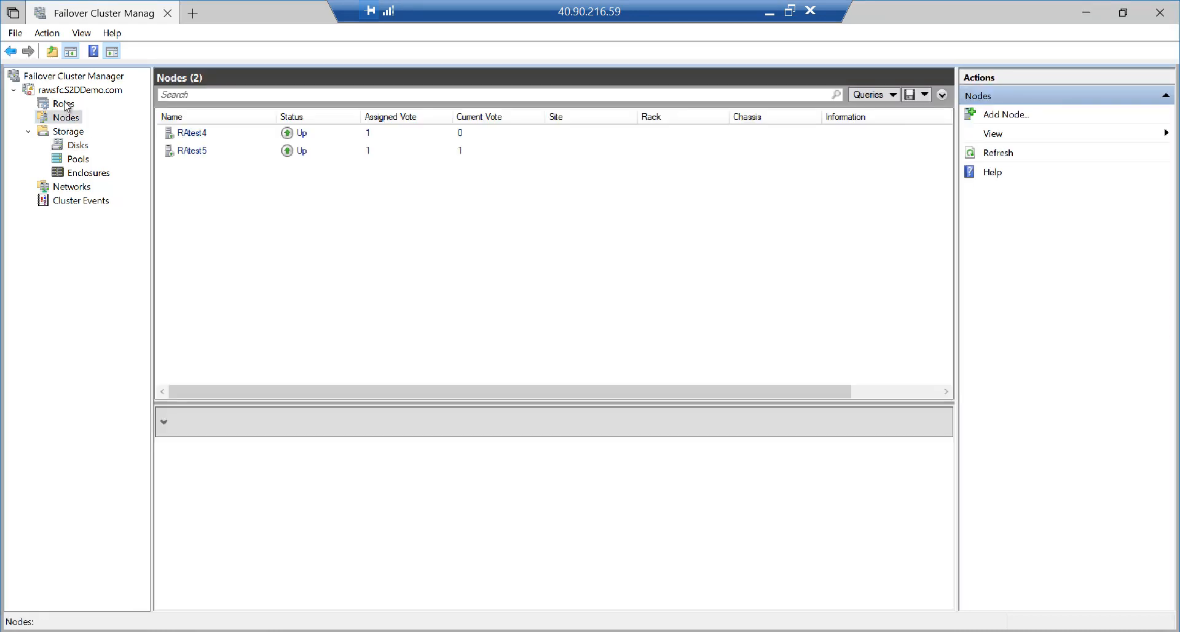
click(67, 104)
click(232, 134)
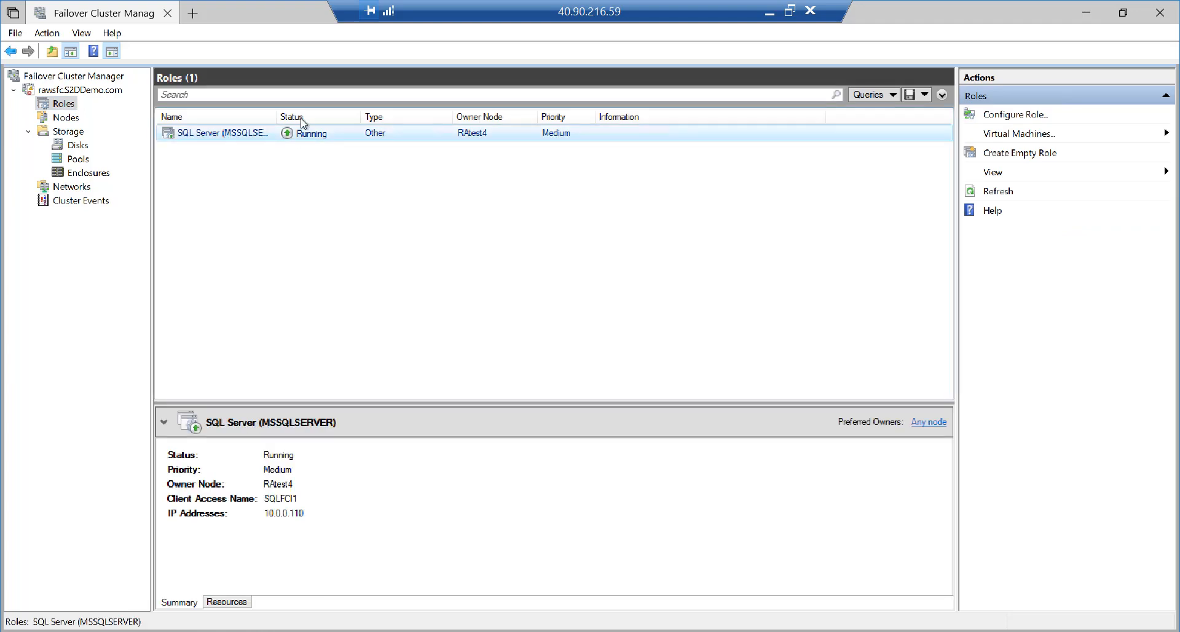
drag(280, 113, 310, 115)
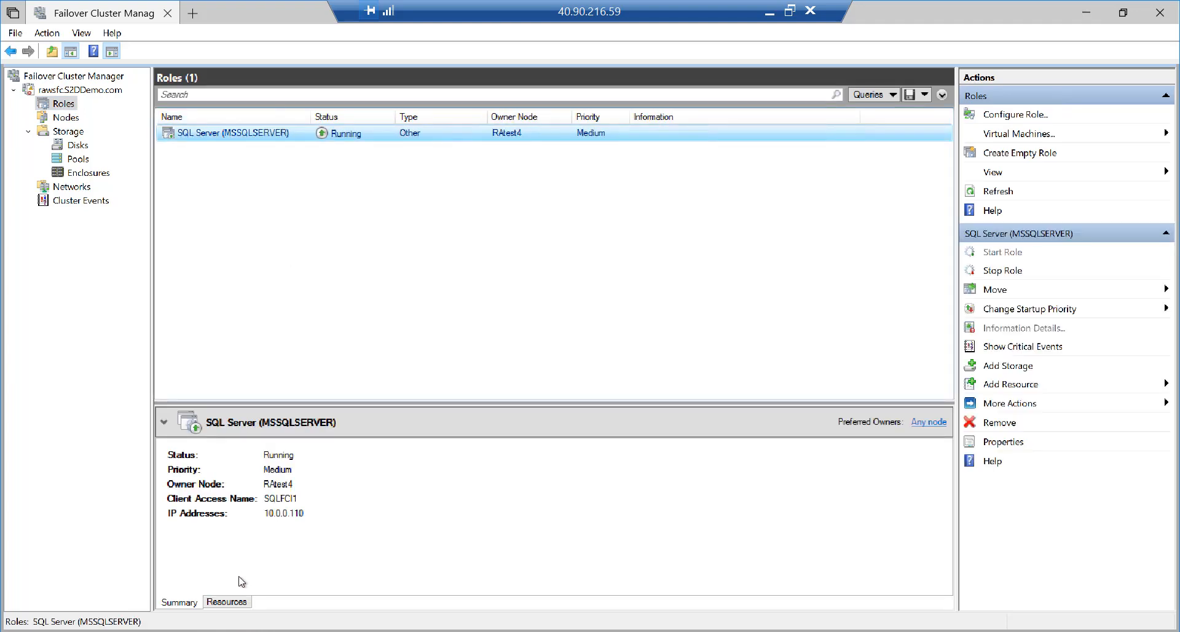
click(232, 605)
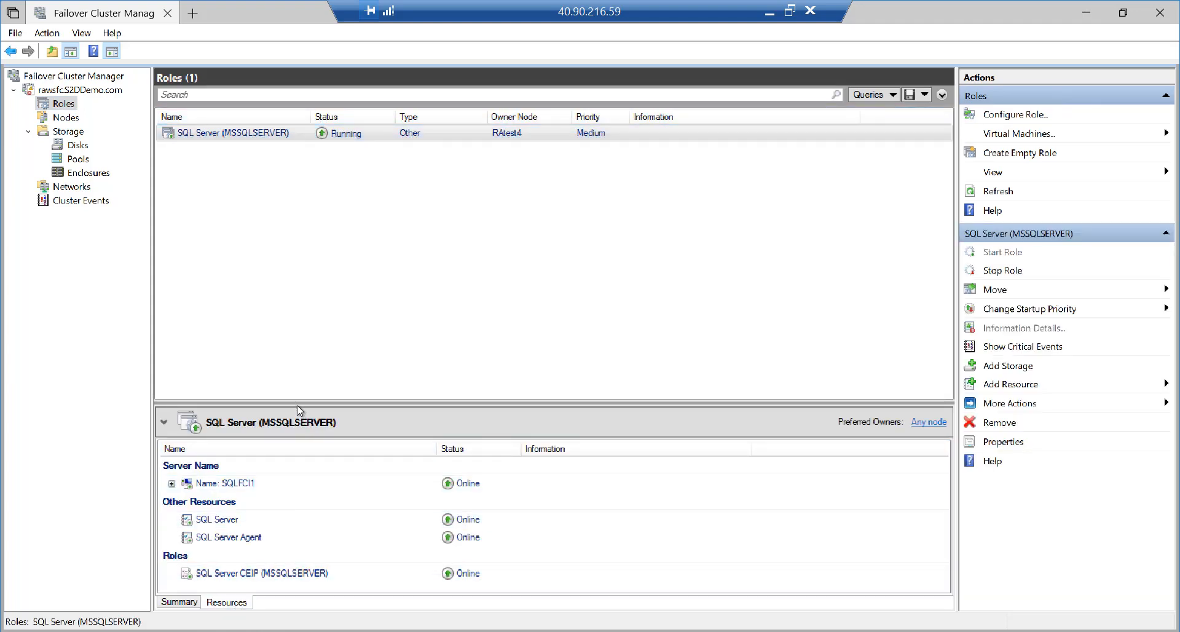
drag(297, 403, 306, 298)
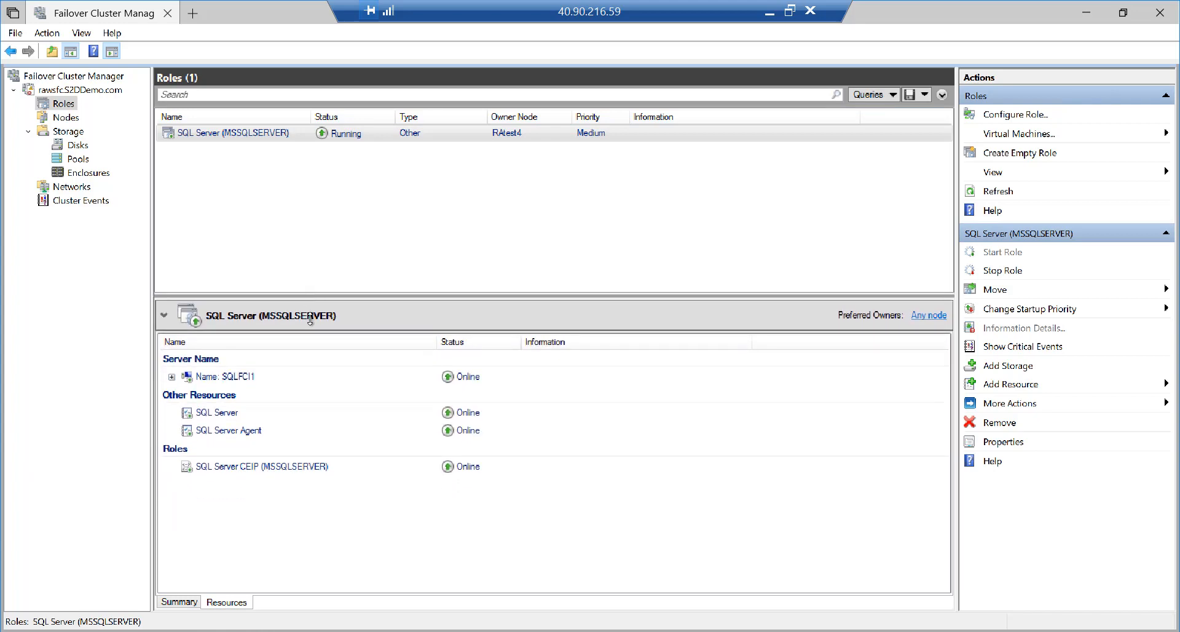
Expand the SQLFCI1 resource to reveal its IP address 10.0.0.110
key(ctrl+1)
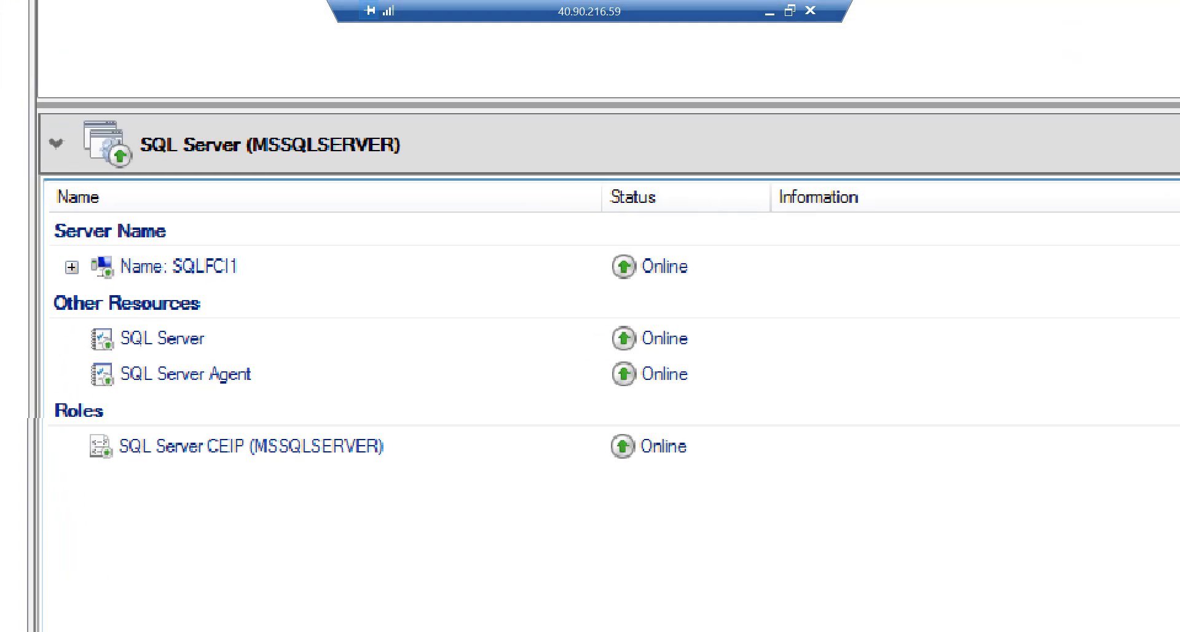
click(266, 482)
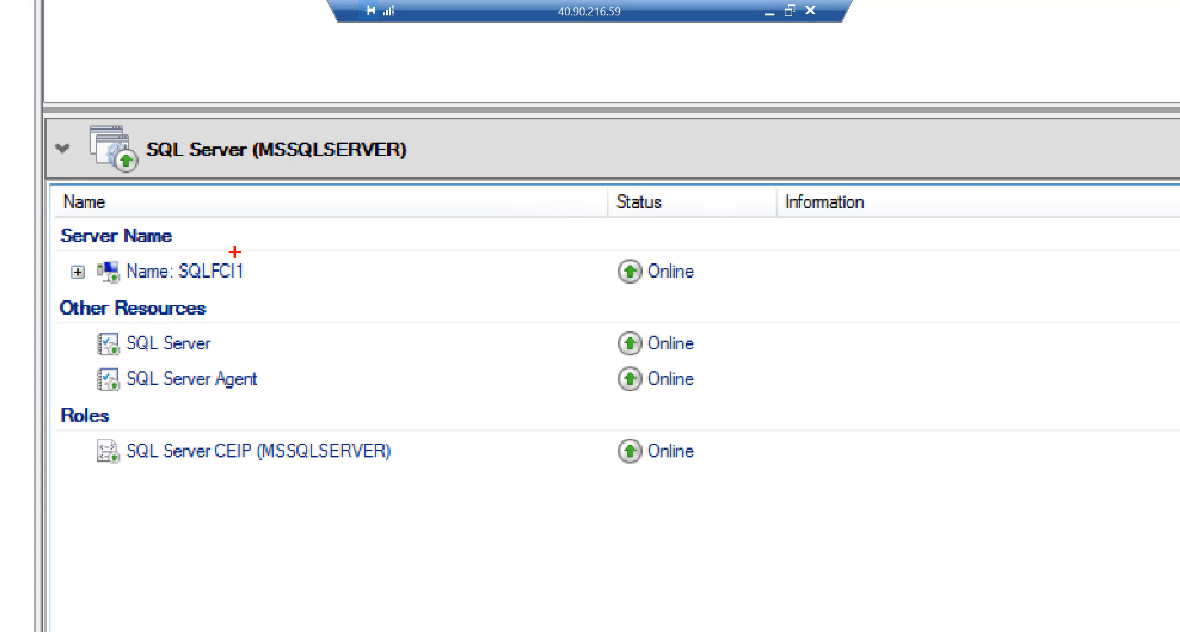
key(Escape)
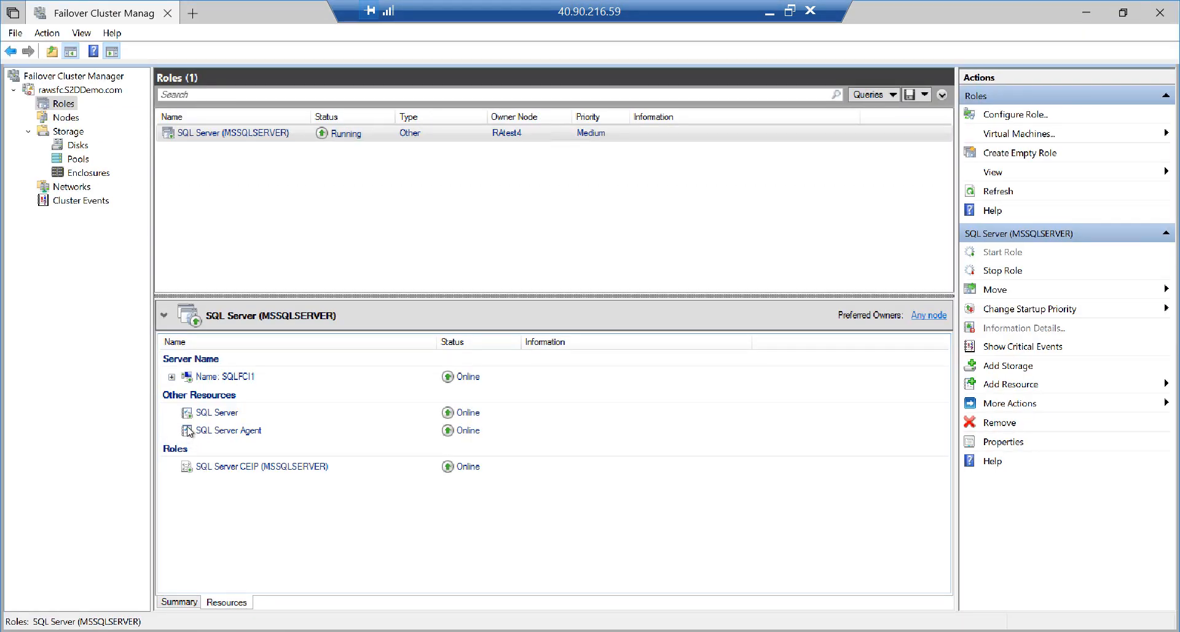
click(172, 376)
key(ctrl+1)
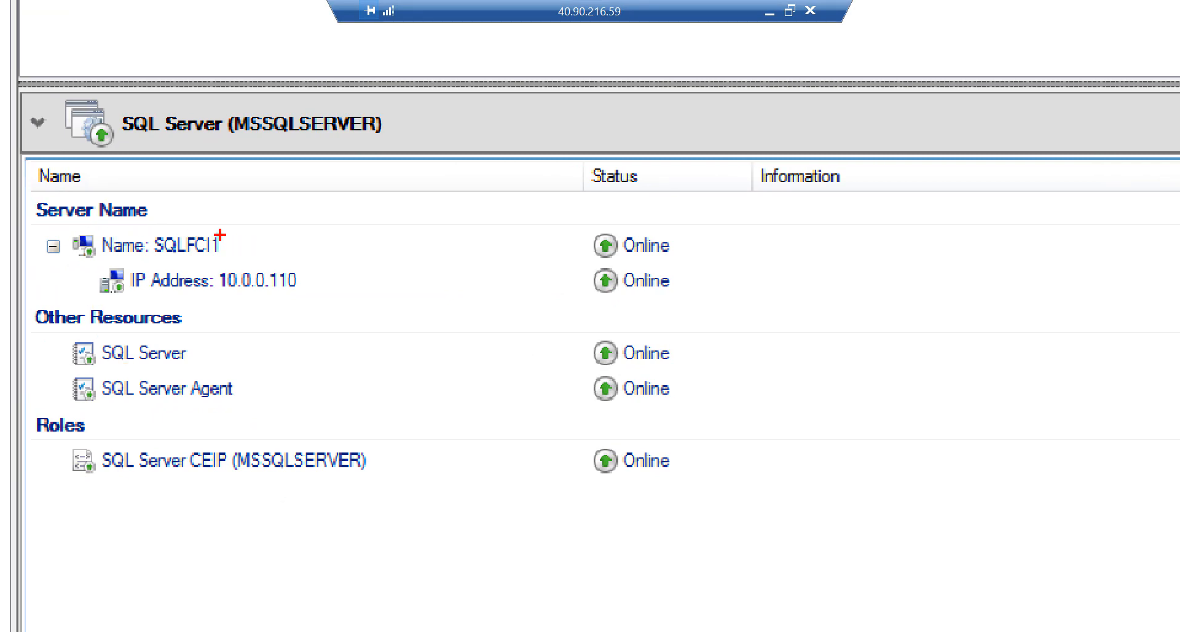
drag(220, 234, 263, 217)
drag(126, 259, 349, 302)
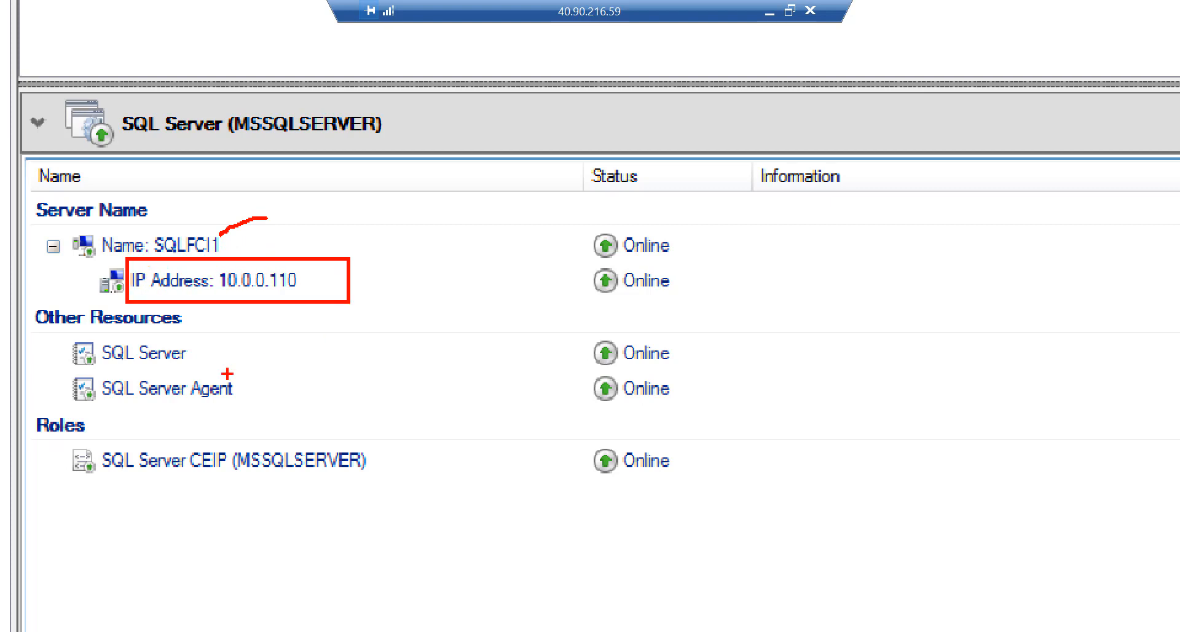
drag(195, 352, 246, 335)
mouse_move(253, 382)
mouse_down()
mouse_move(241, 389)
mouse_move(255, 395)
mouse_move(337, 364)
mouse_up()
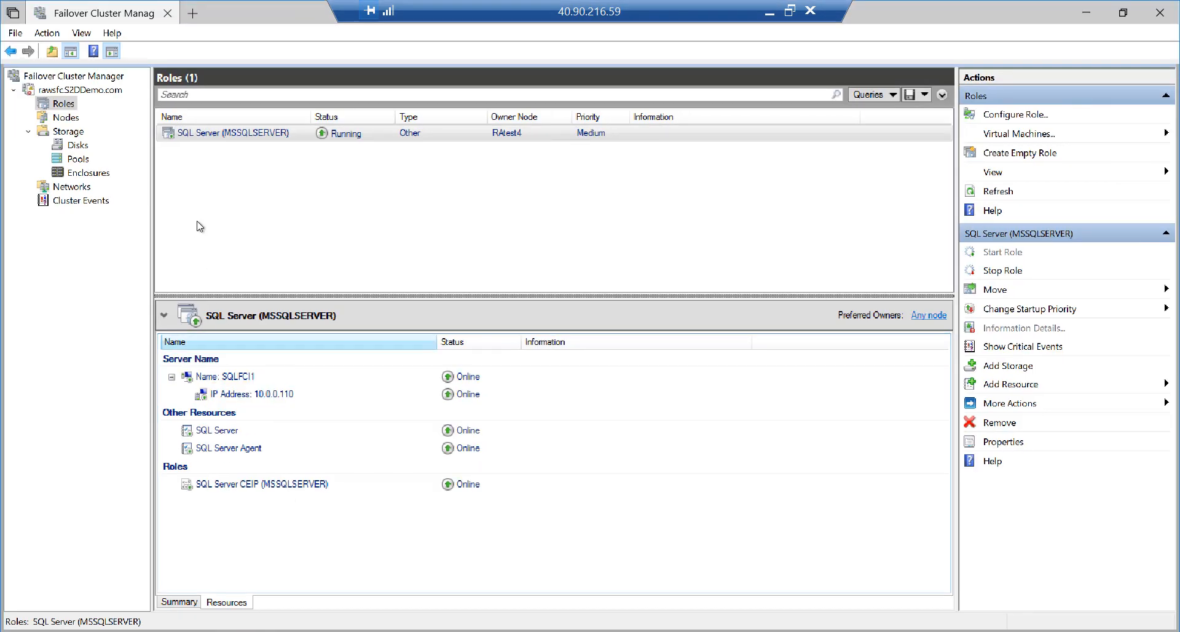
Browse ClusterStorage > Data > MSSQL14.MSSQLSERVER > MSSQL > DATA, granting access to the folder
click(78, 145)
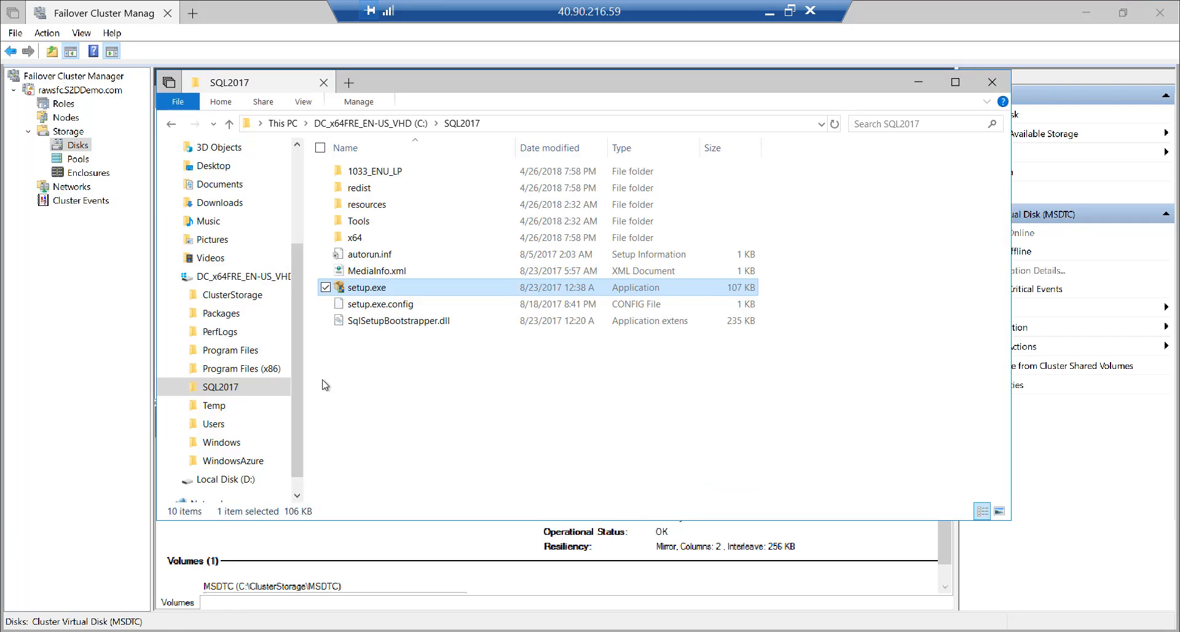
click(240, 296)
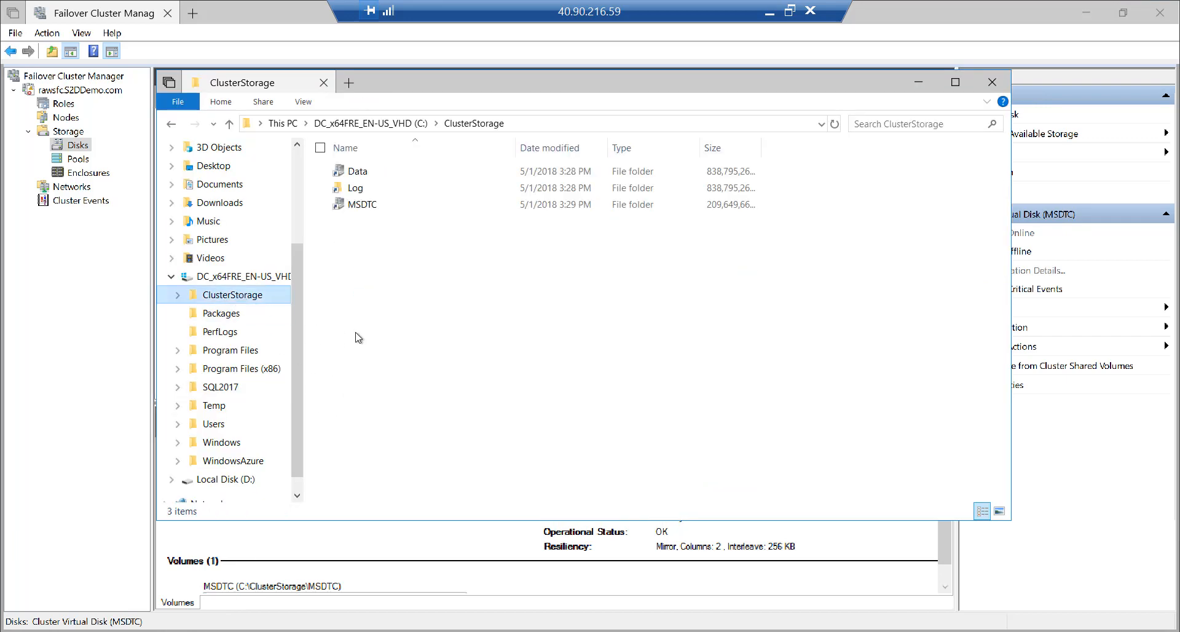
double_click(364, 174)
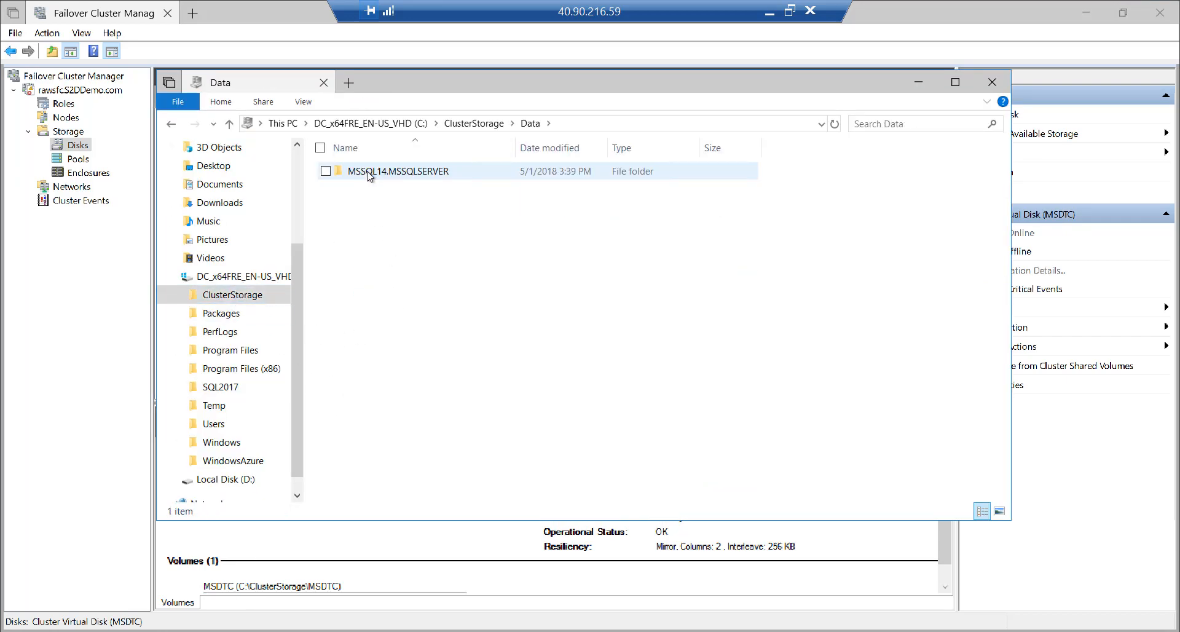
double_click(372, 172)
double_click(372, 172)
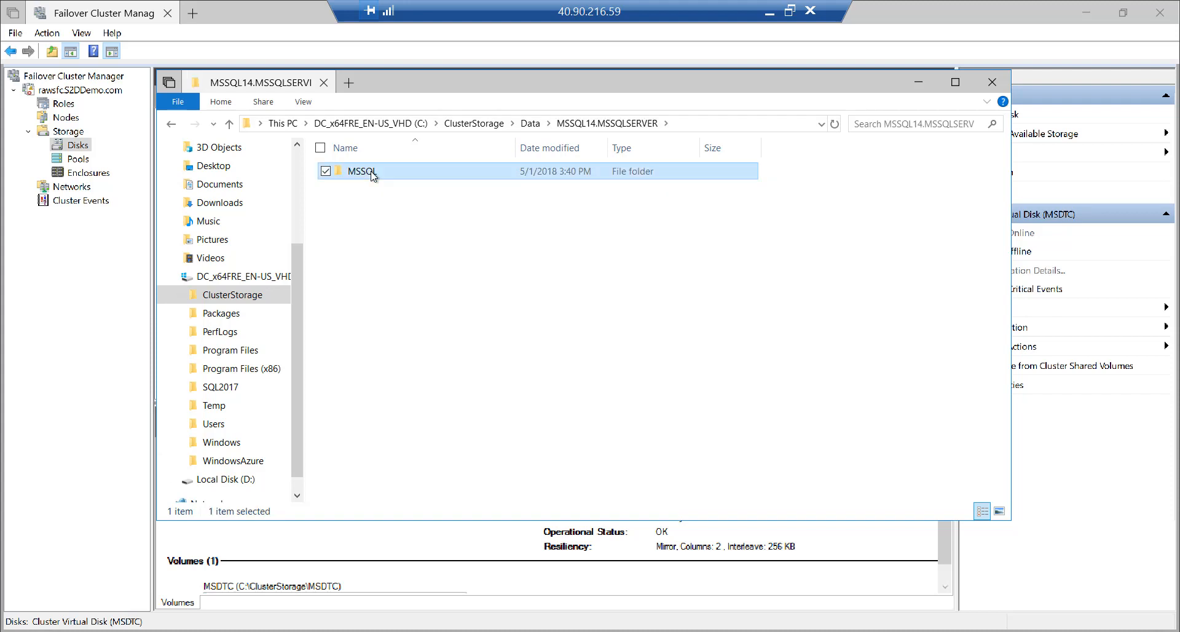
click(372, 172)
double_click(371, 190)
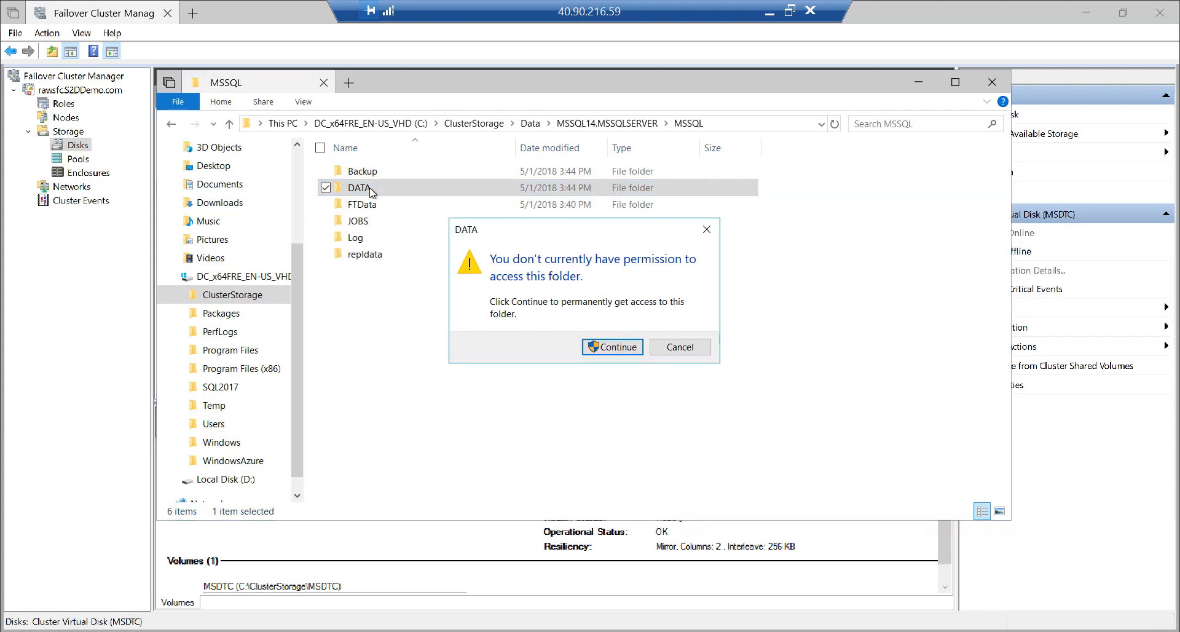
click(616, 348)
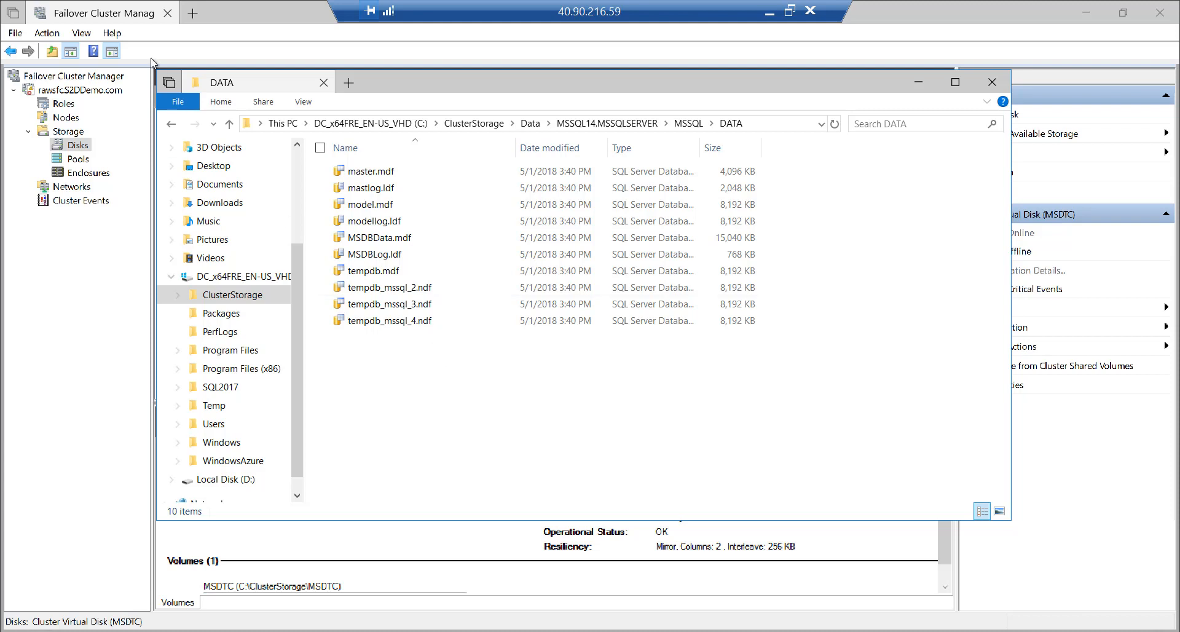
Return to ClusterStorage, check the Log and MSDTC volumes, then go back to Failover Cluster Manager
click(249, 296)
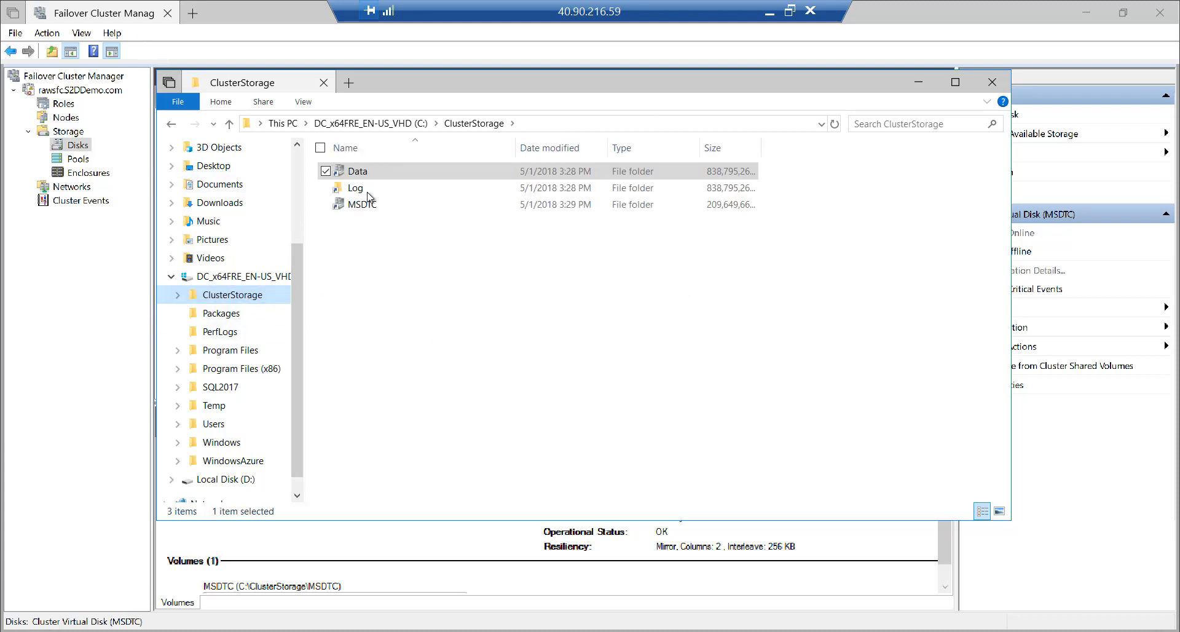
click(362, 188)
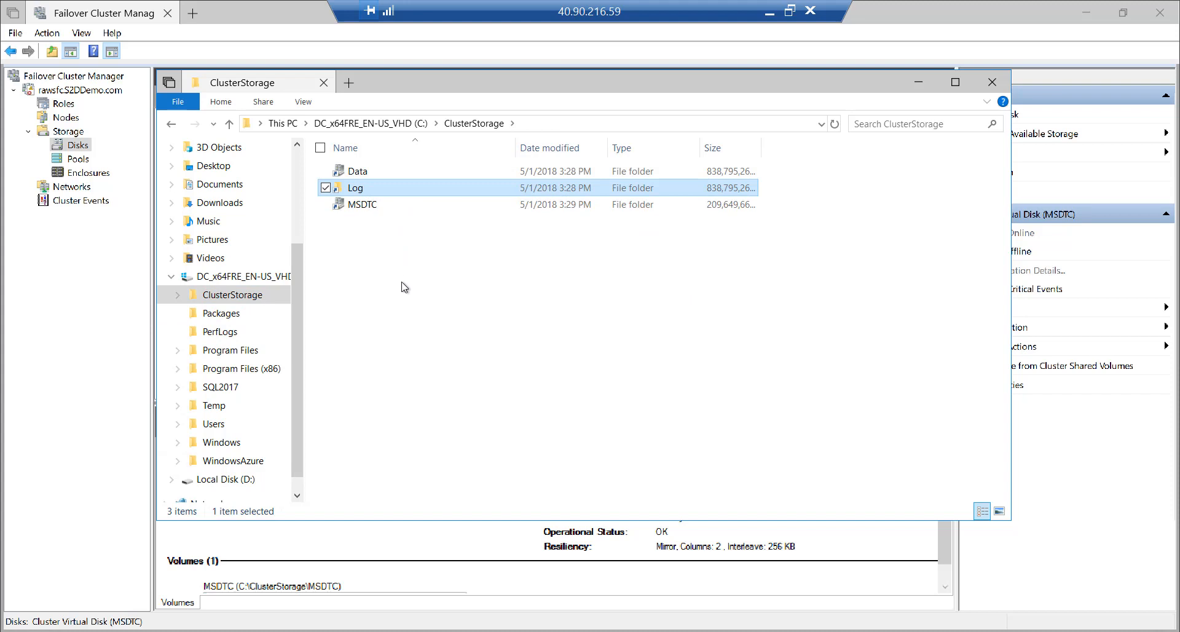
click(389, 207)
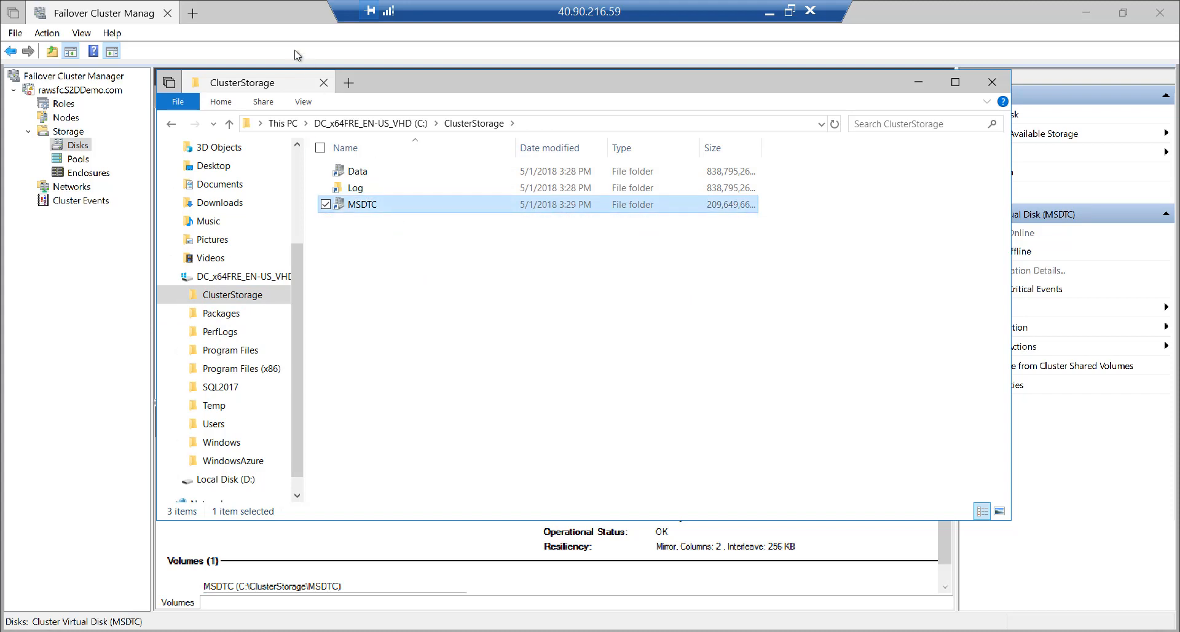
click(272, 20)
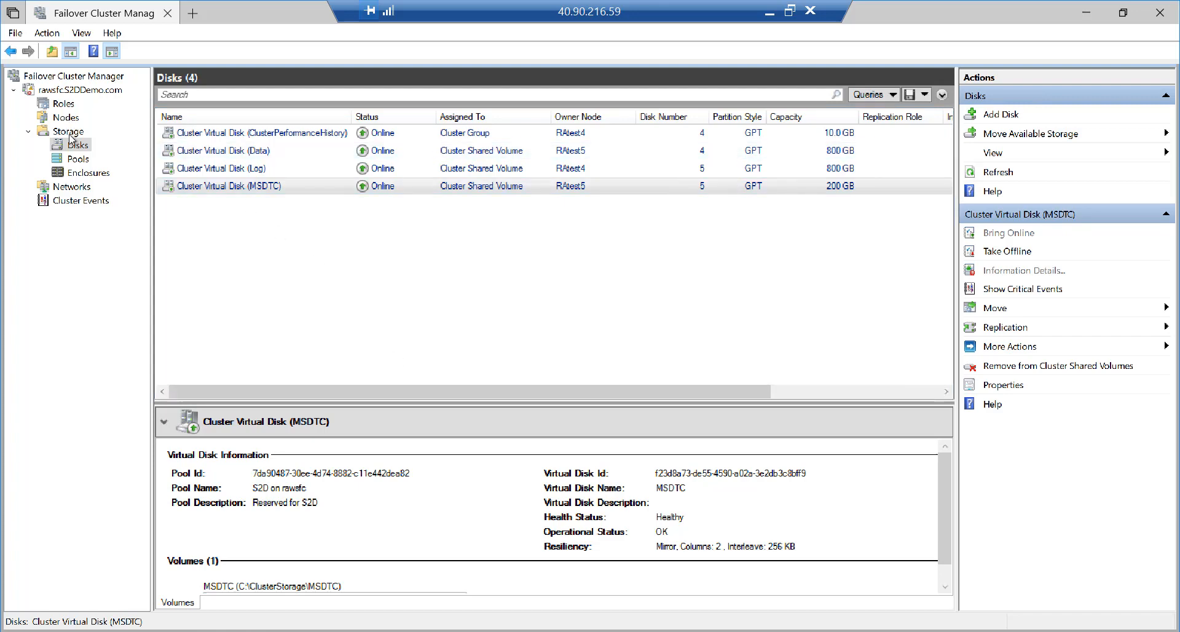
Check the SQL Server role's IP address 10.0.0.110, then switch to the Azure portal's testmsdtc2 resource group
click(63, 103)
click(215, 136)
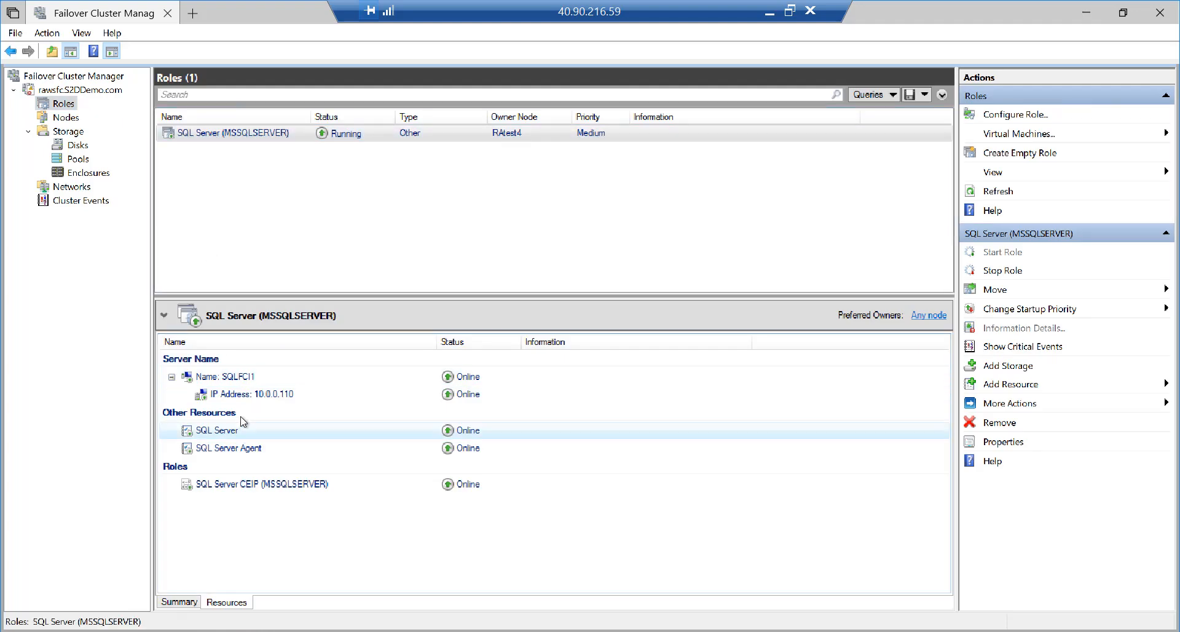
click(249, 396)
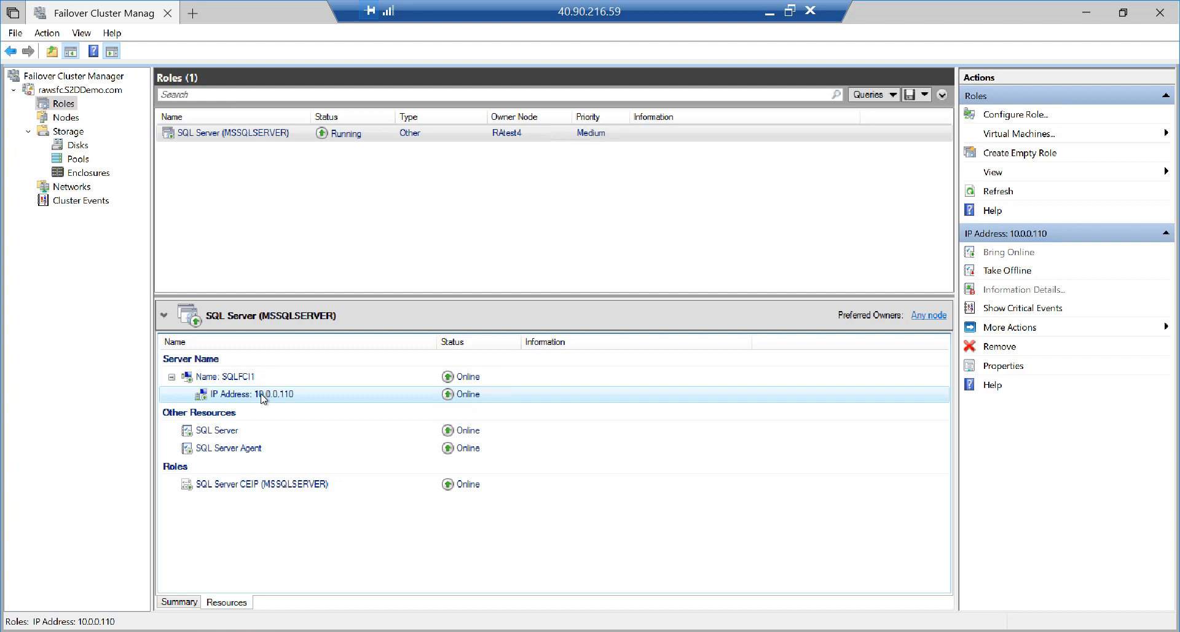
click(789, 11)
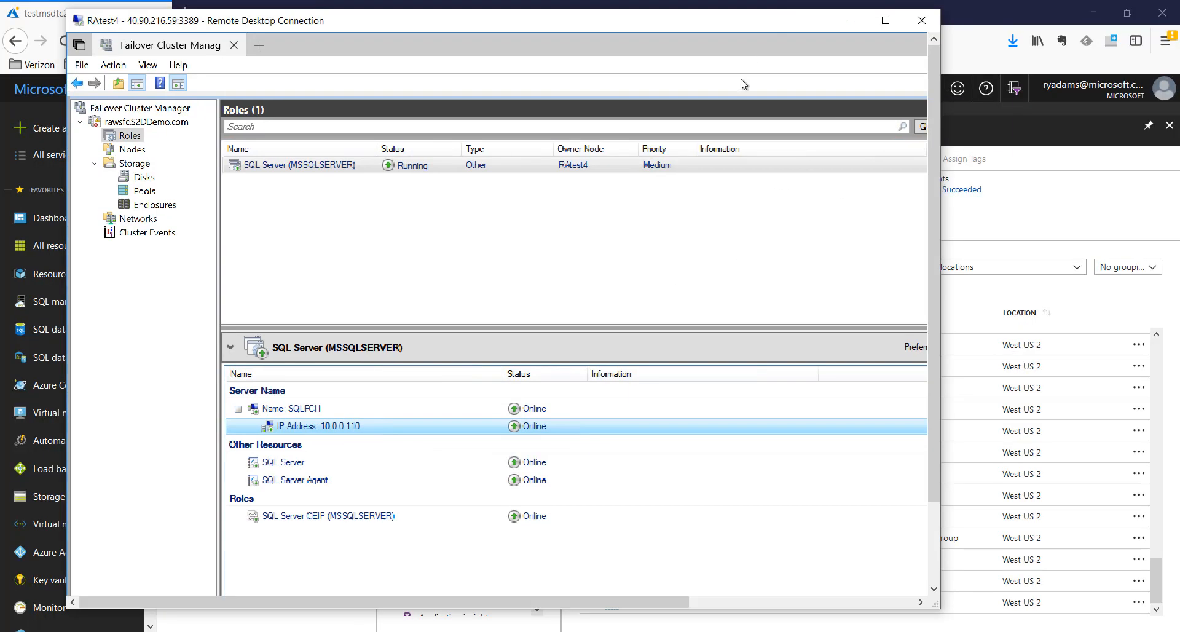
click(43, 18)
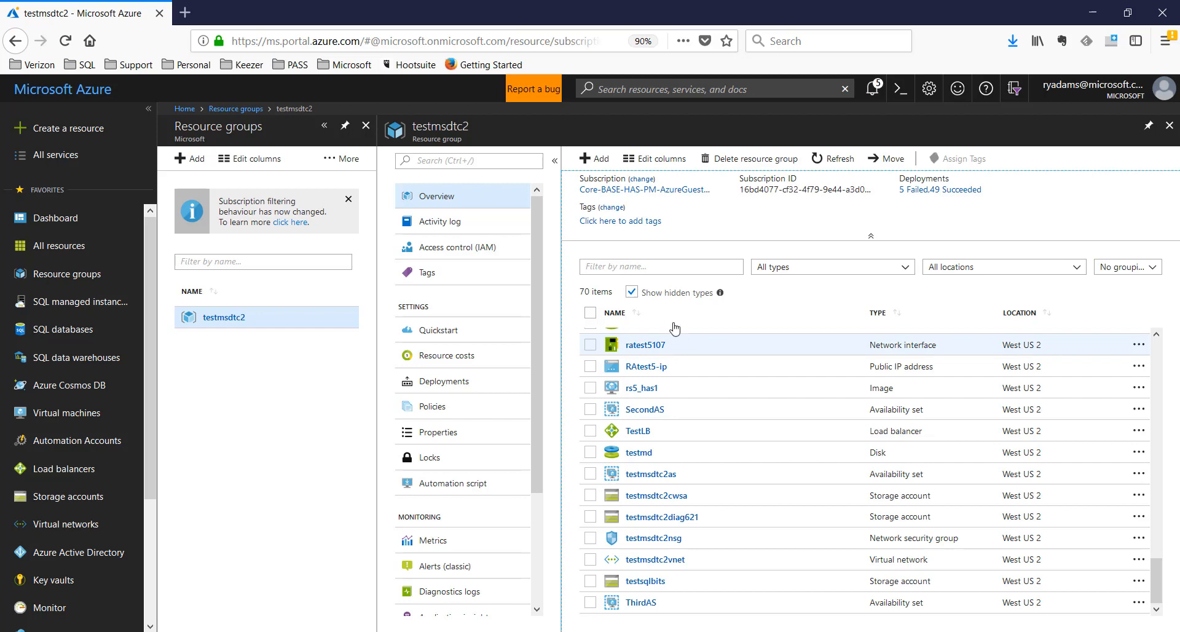
Search the Marketplace for 'load balancer' and begin creating Microsoft's Load Balancer in testmsdtc2
click(599, 159)
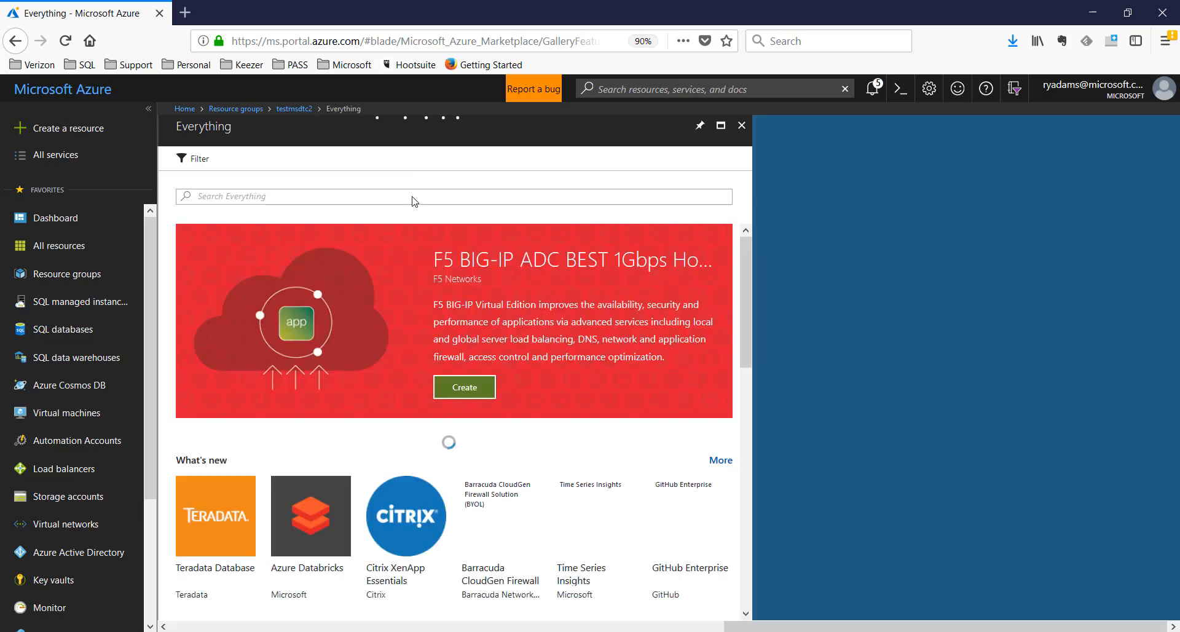
click(413, 196)
text(load balancer)
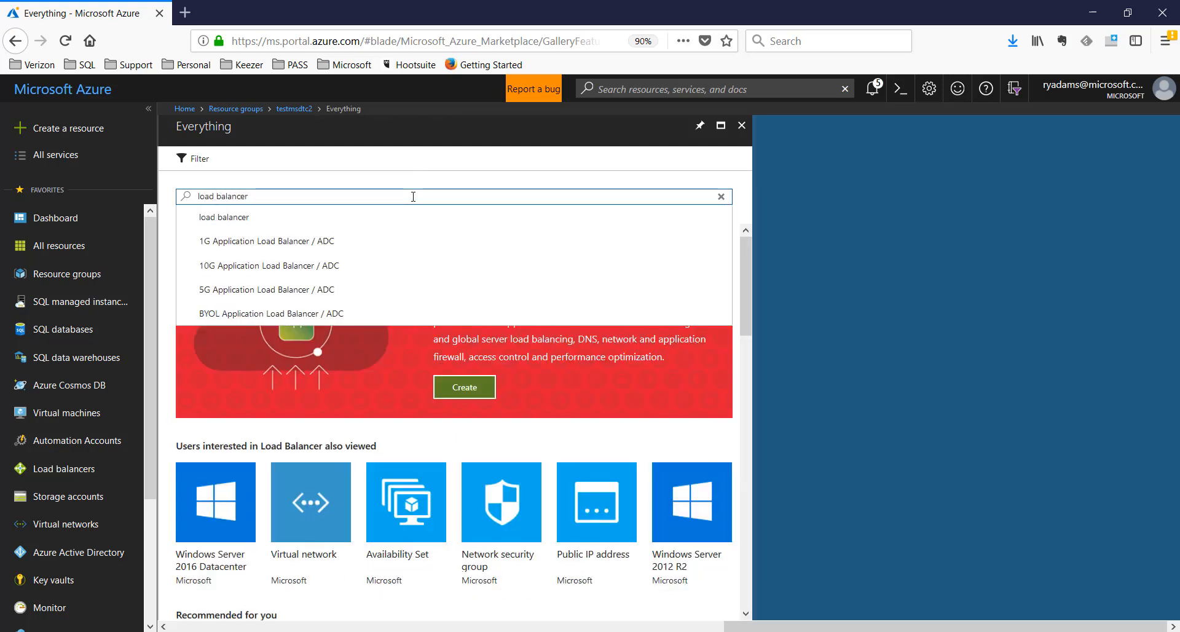
click(355, 215)
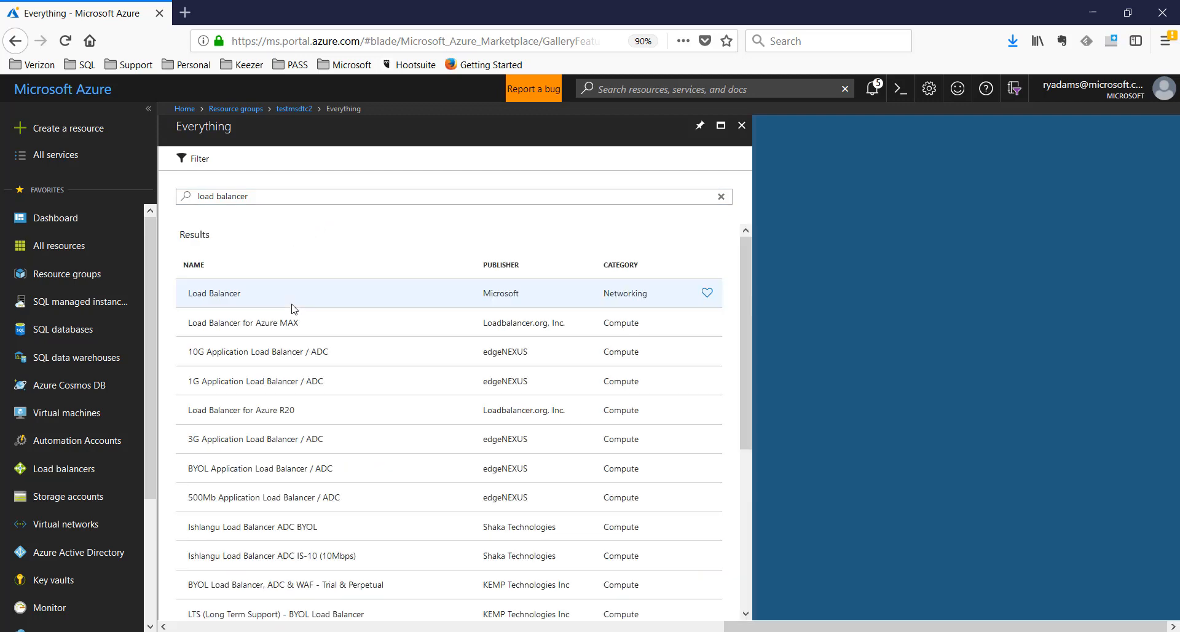
click(239, 300)
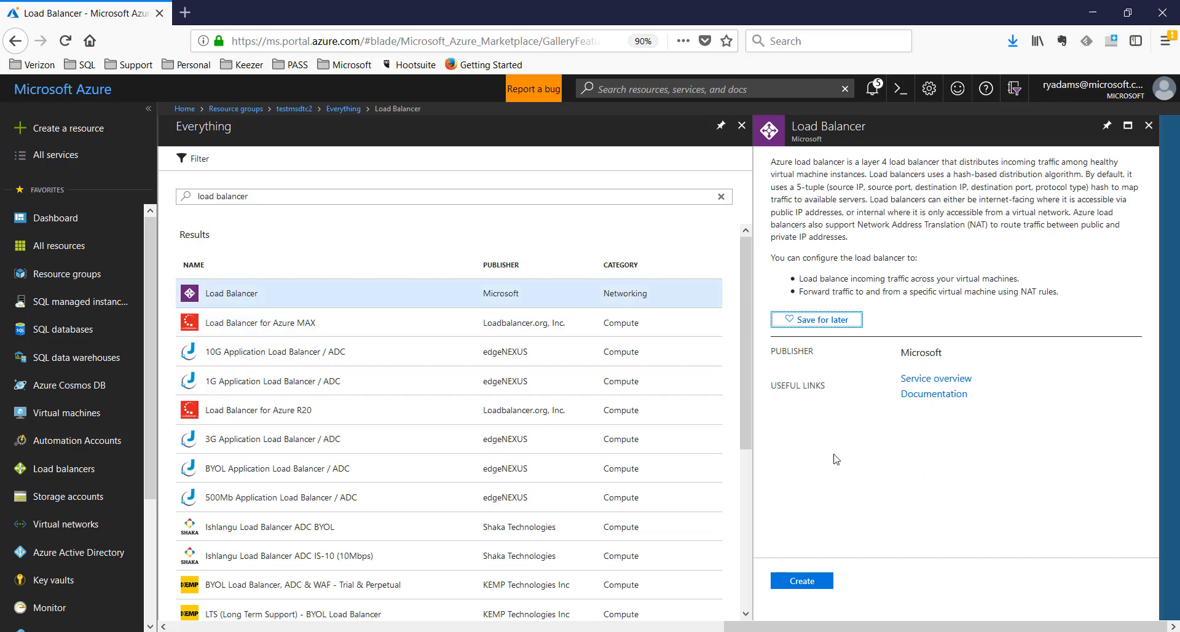
click(809, 584)
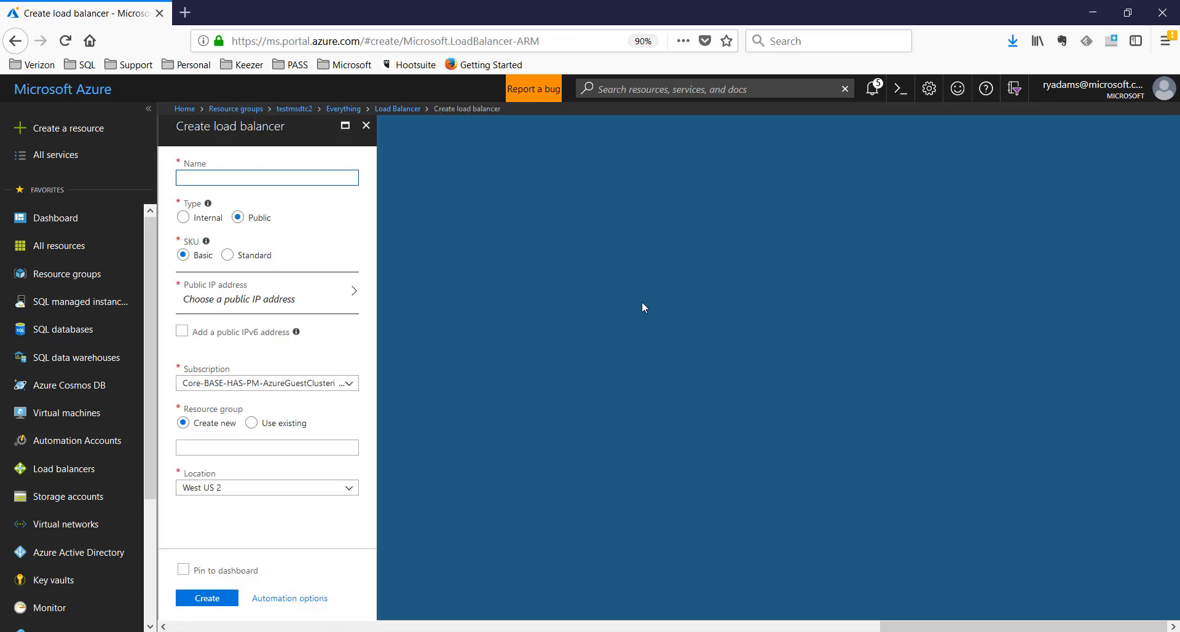
Name the load balancer ralb2 and make it Internal with the Standard SKU
text(ralb2)
click(184, 218)
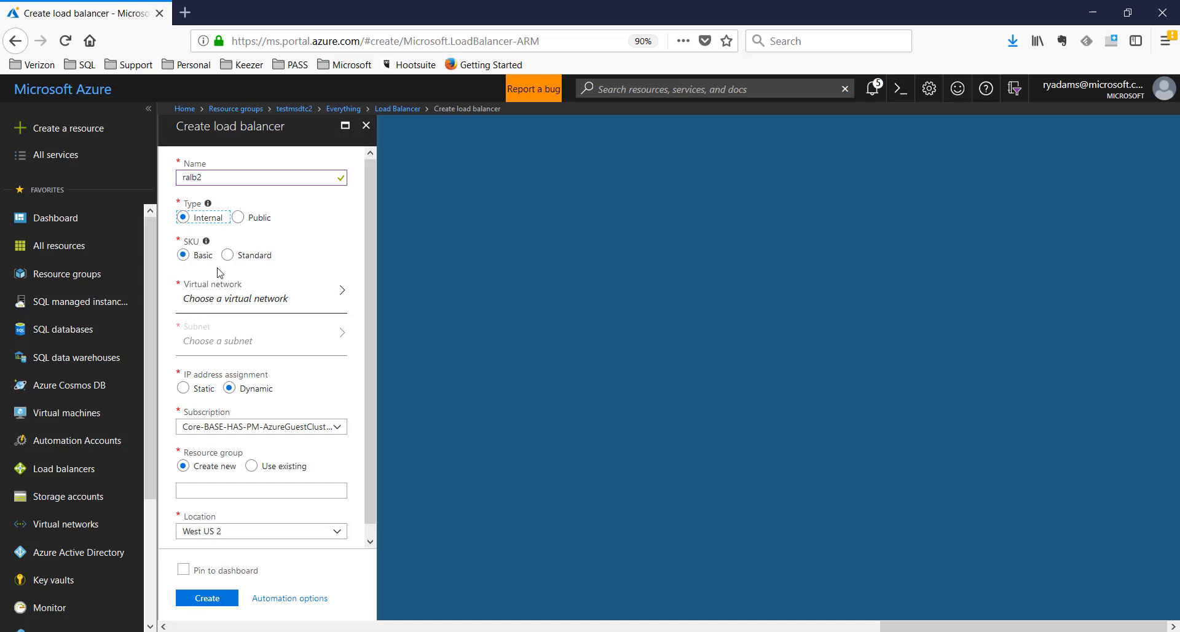
mouse_move(209, 250)
click(228, 256)
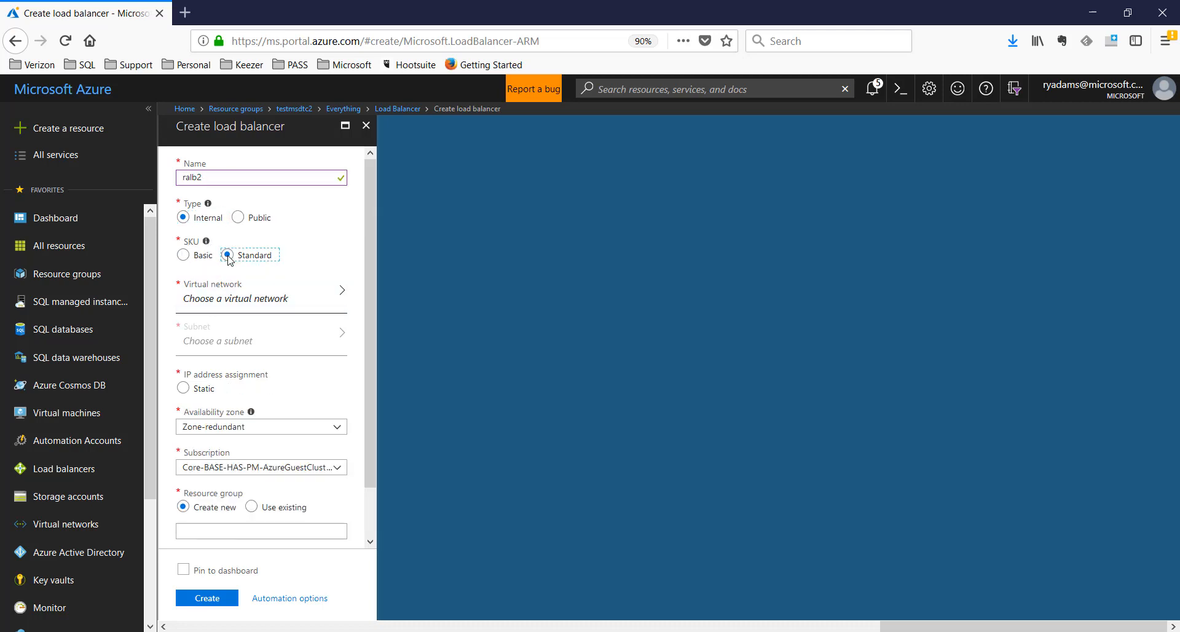
Put it on testmsdtc2vnet's default subnet with Static IP assignment
click(232, 301)
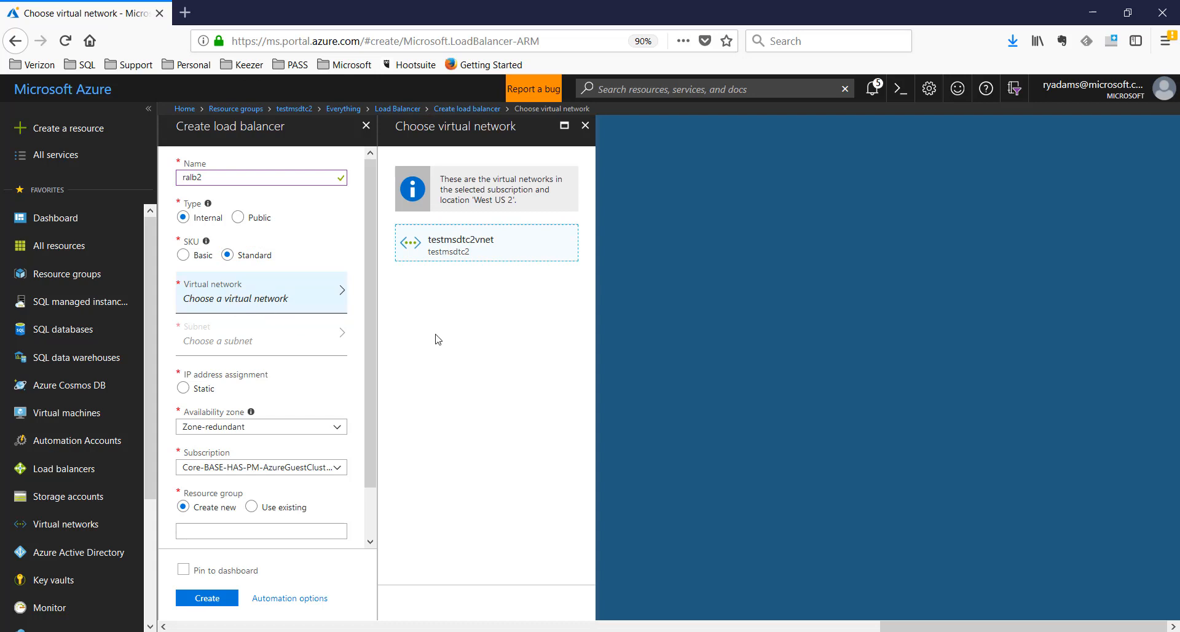
click(470, 248)
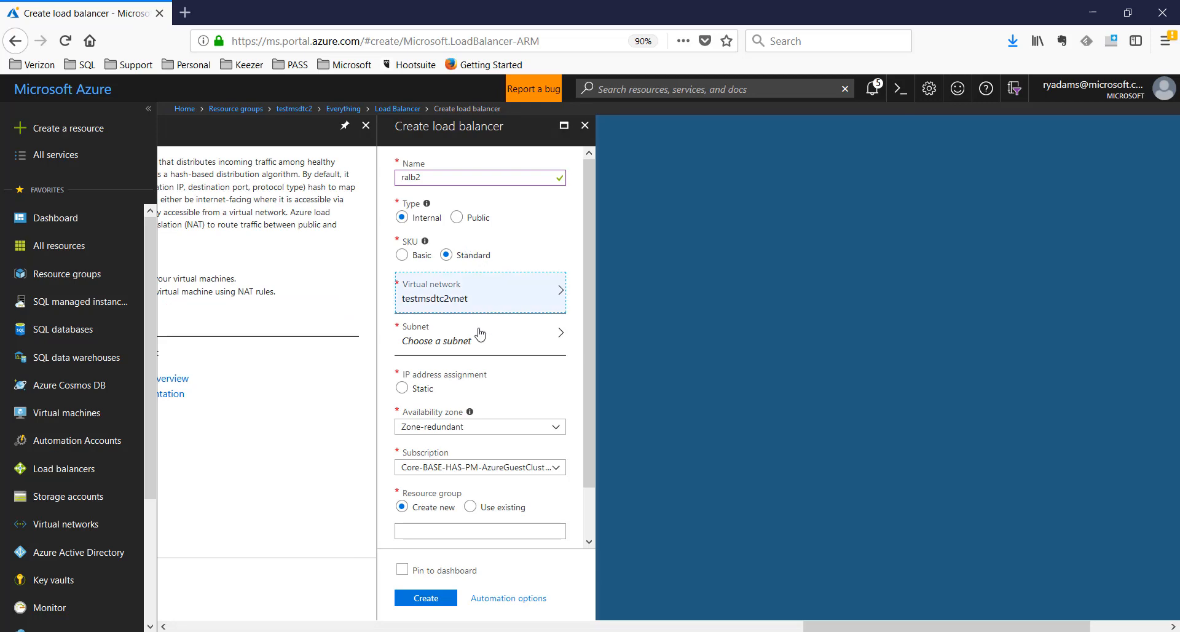
click(444, 342)
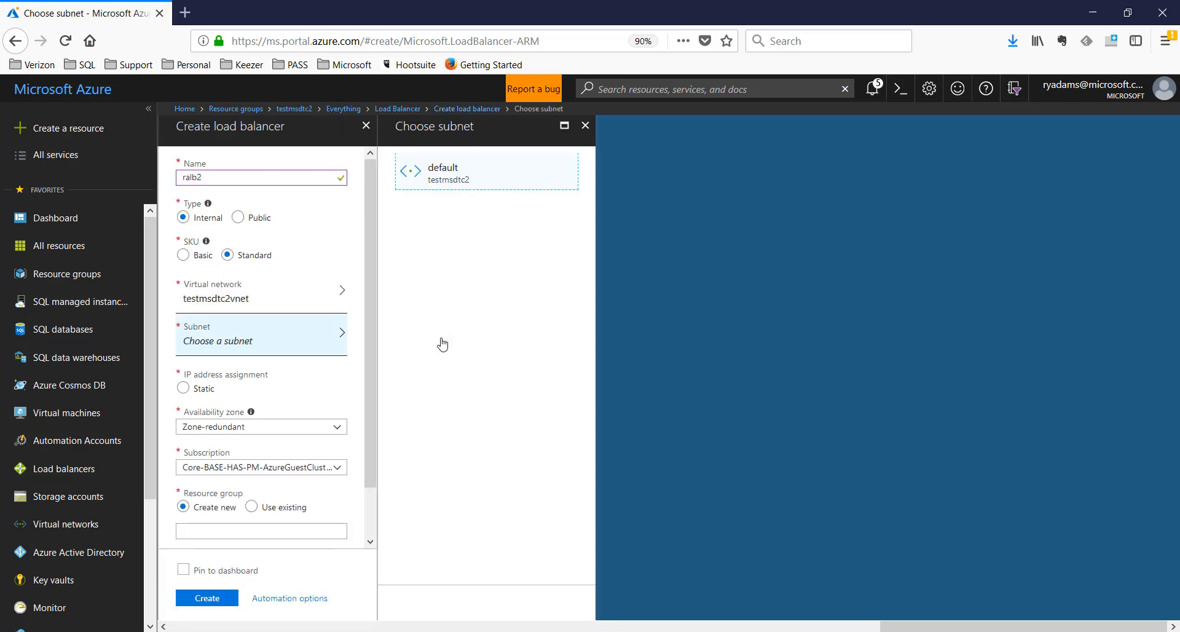
click(450, 176)
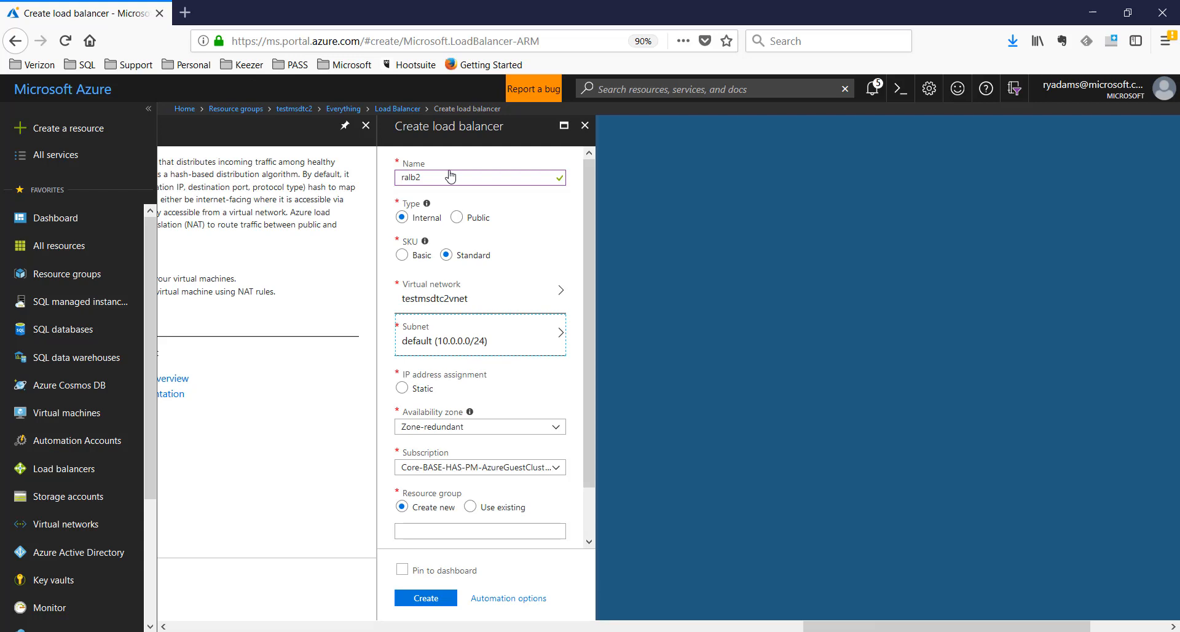
click(402, 390)
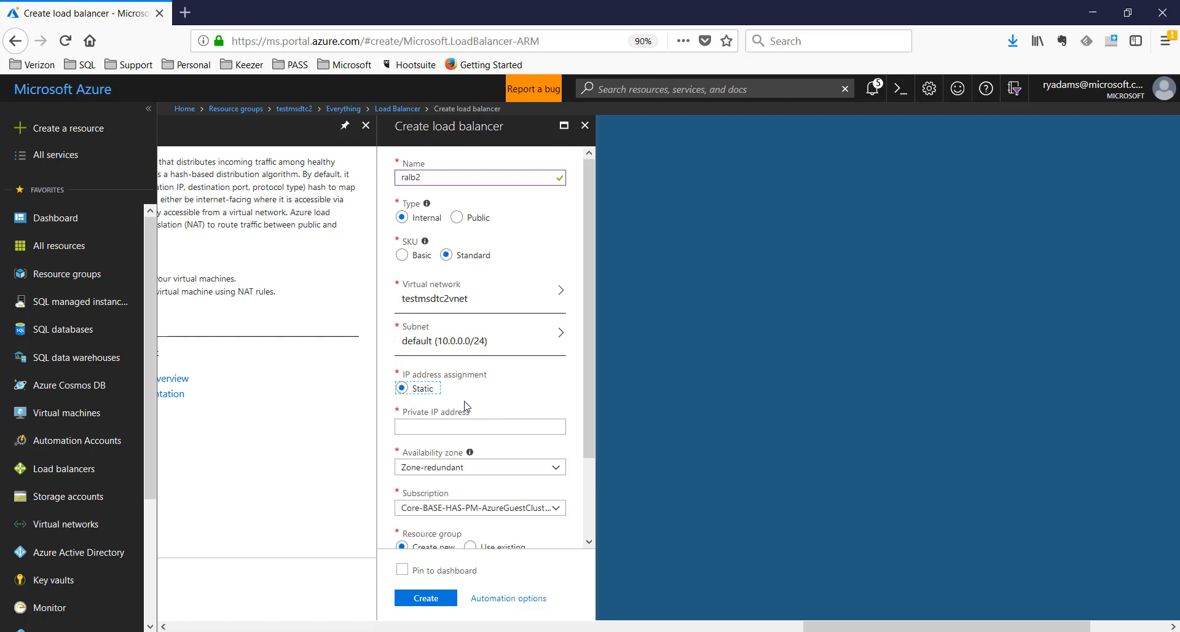
scroll(465, 406, down, 1)
scroll(466, 406, down, 1)
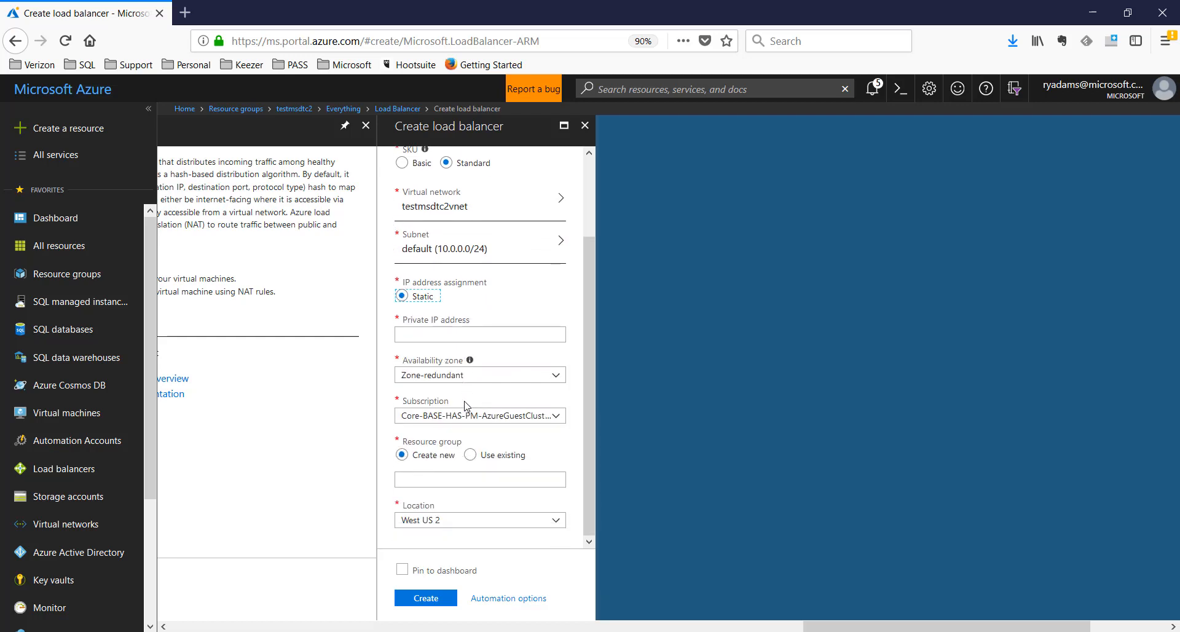
click(436, 333)
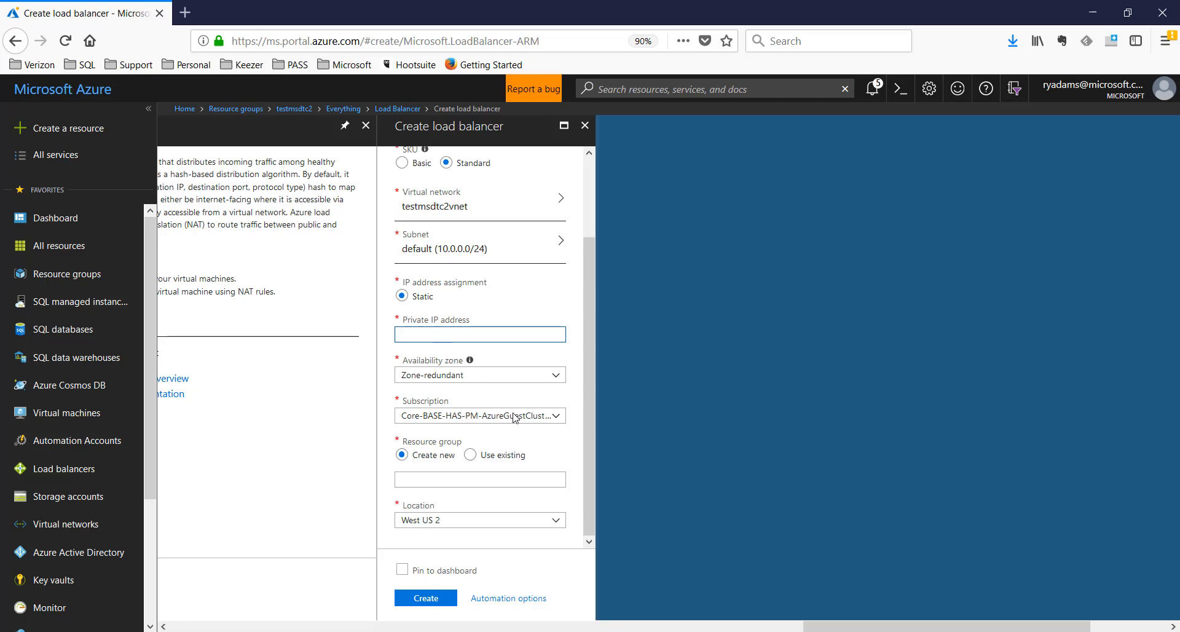
click(707, 631)
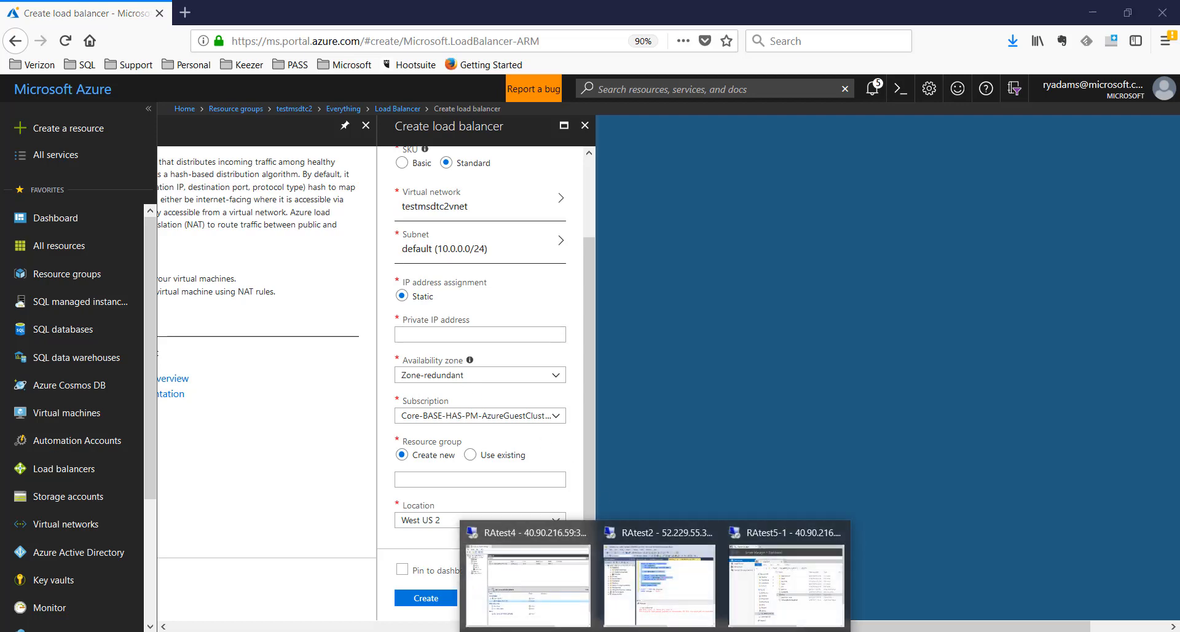
click(560, 587)
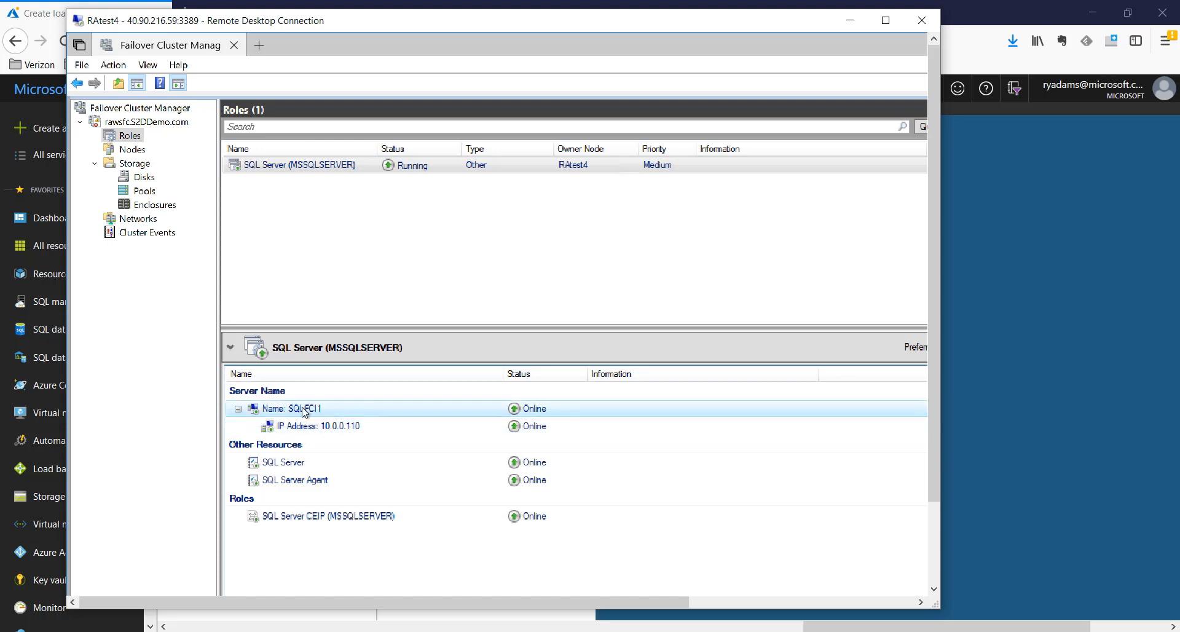
click(377, 436)
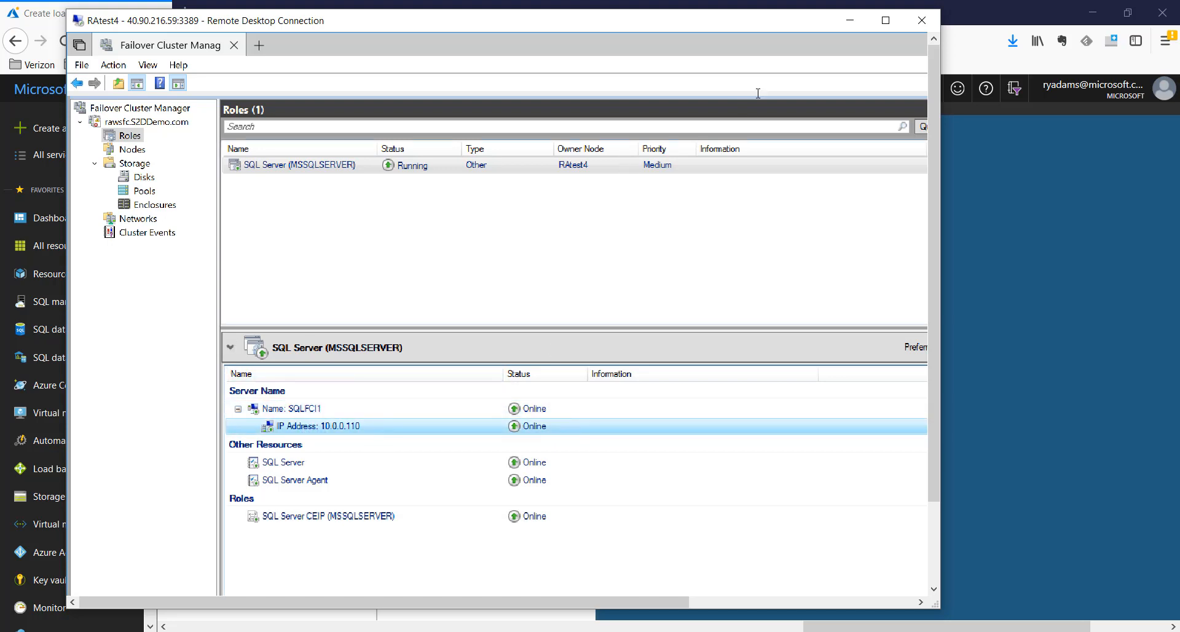
click(846, 22)
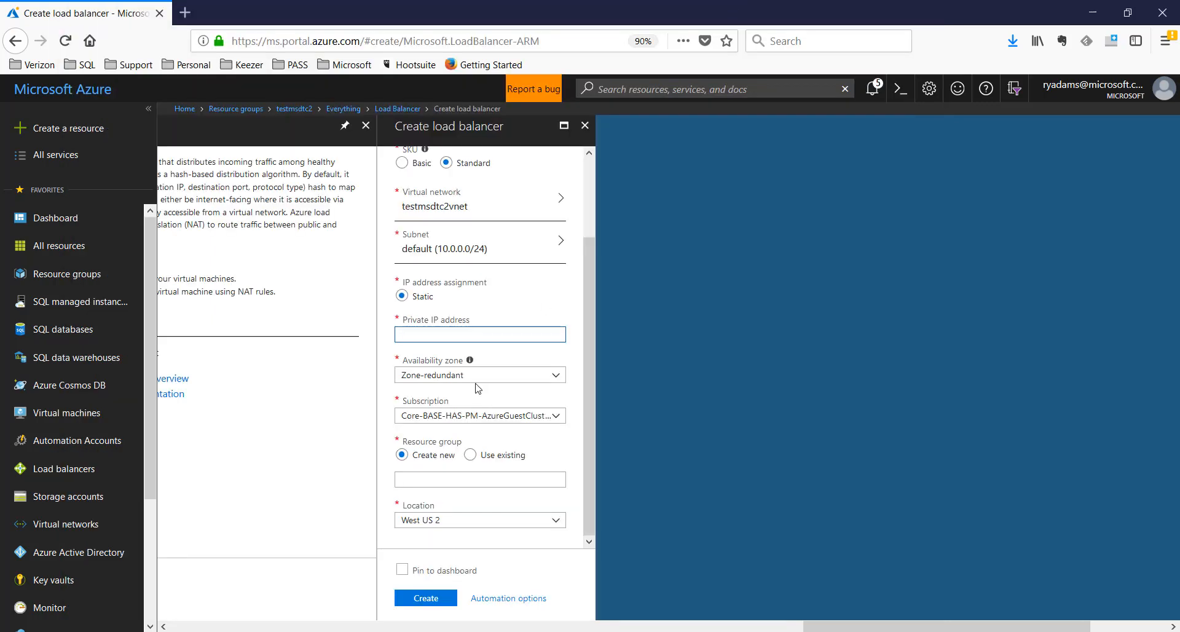
Set private IP 10.0.0.110, keep Zone-redundant, use resource group testmsdtc2, and create ralb2
text(10.0.0.110)
drag(587, 326, 588, 350)
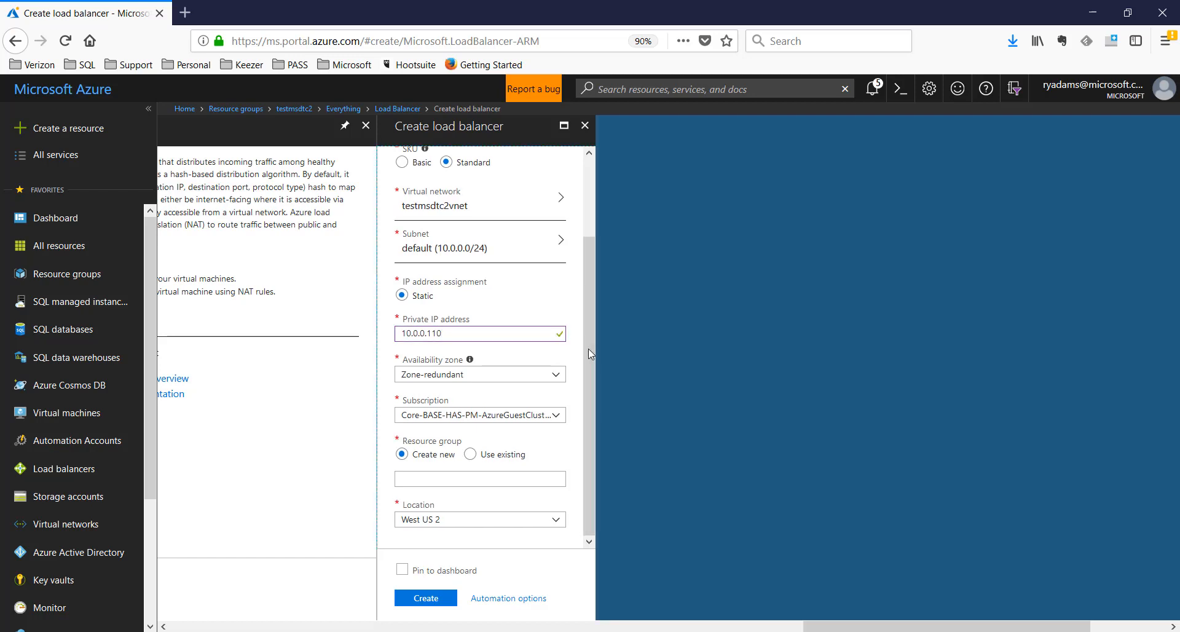
click(556, 377)
click(556, 377)
click(470, 455)
click(558, 483)
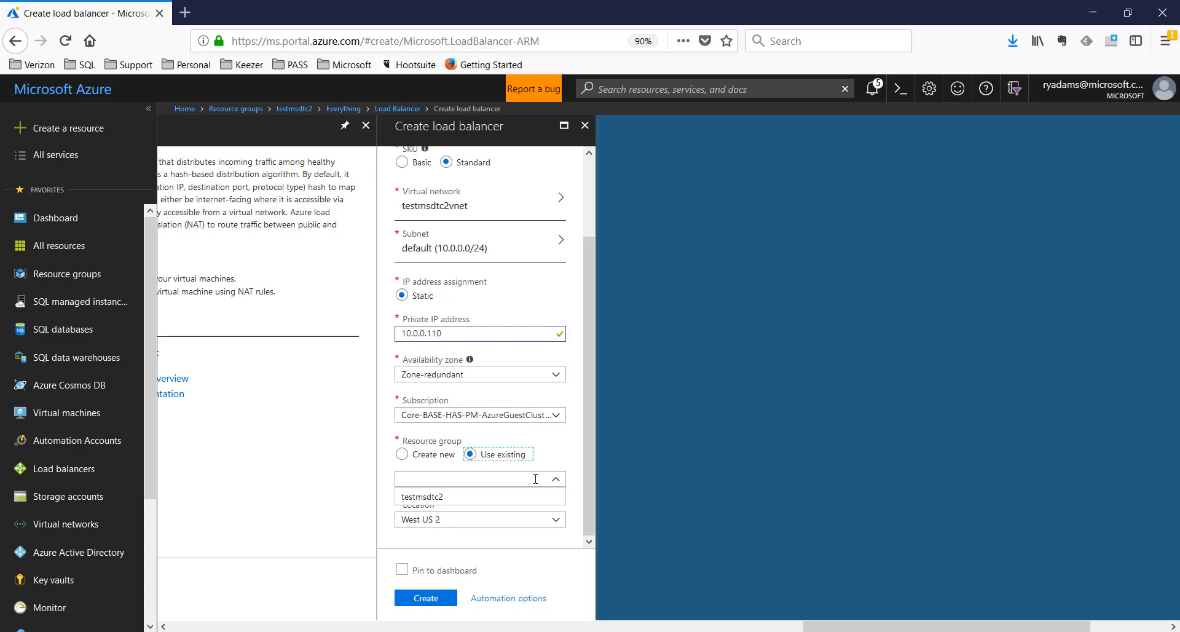
click(470, 498)
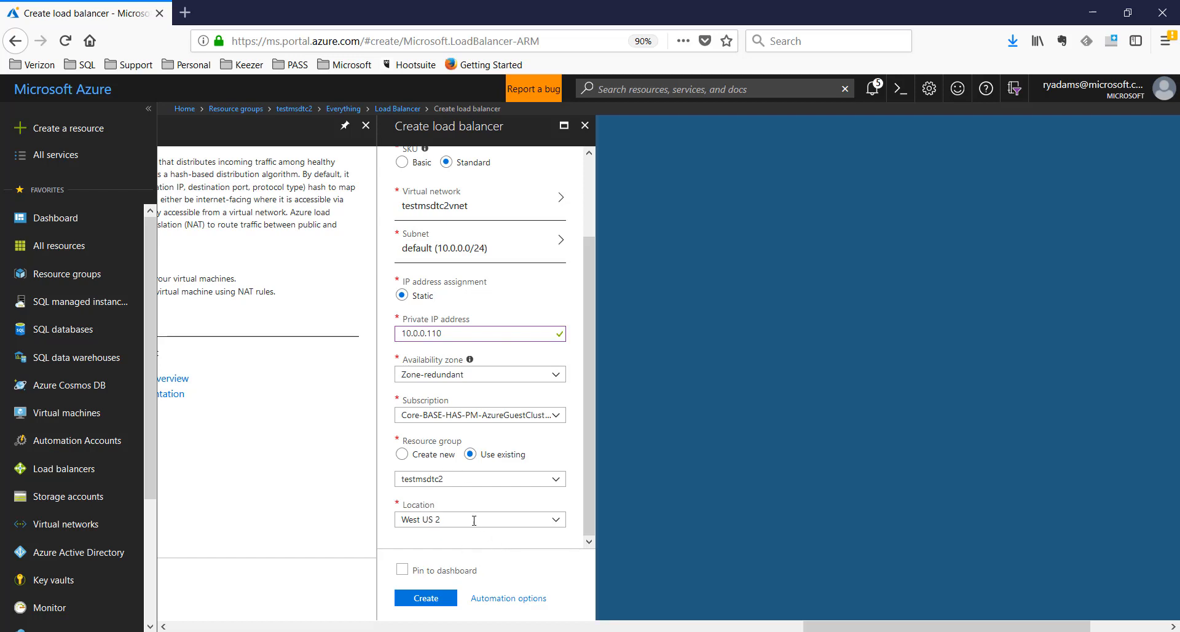
click(435, 603)
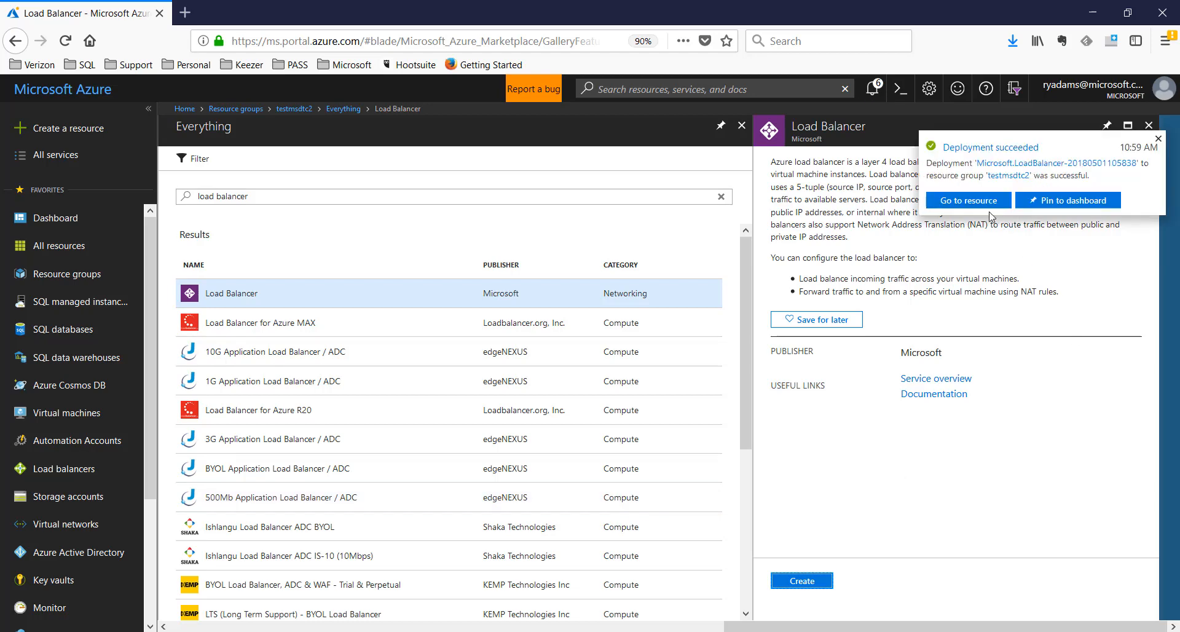
Open the deployed ralb2 load balancer and go to its Backend pools page
click(972, 201)
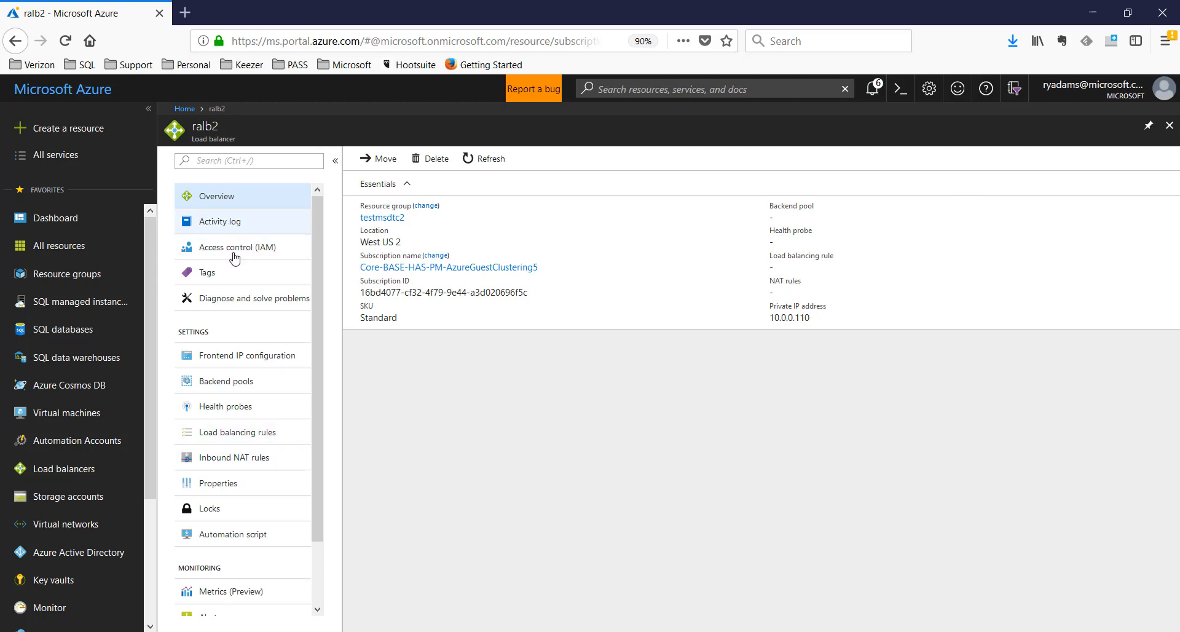
click(233, 388)
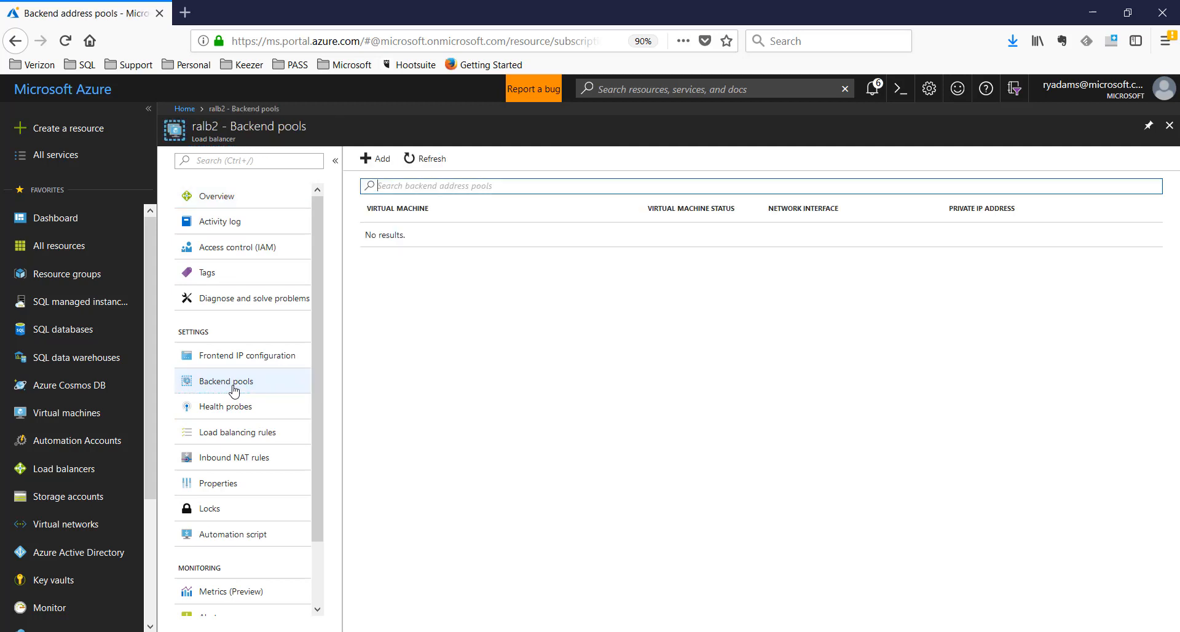
Add a backend pool named rapool on the testmsdtc2vnet virtual network
click(369, 159)
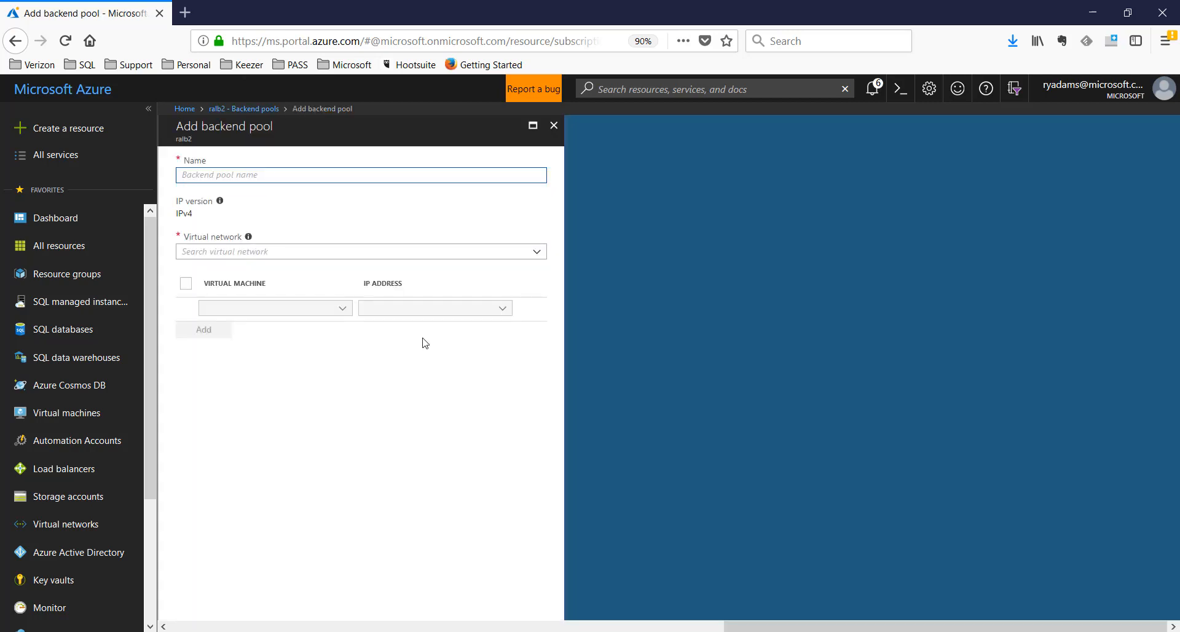
text(rapool)
click(266, 251)
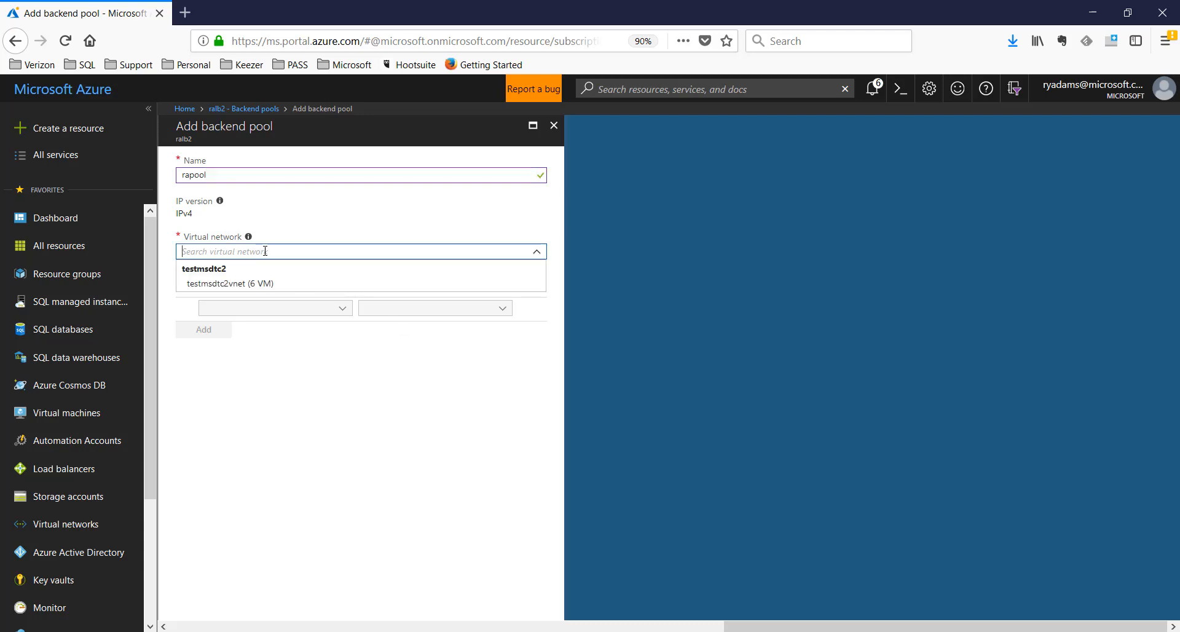
click(226, 284)
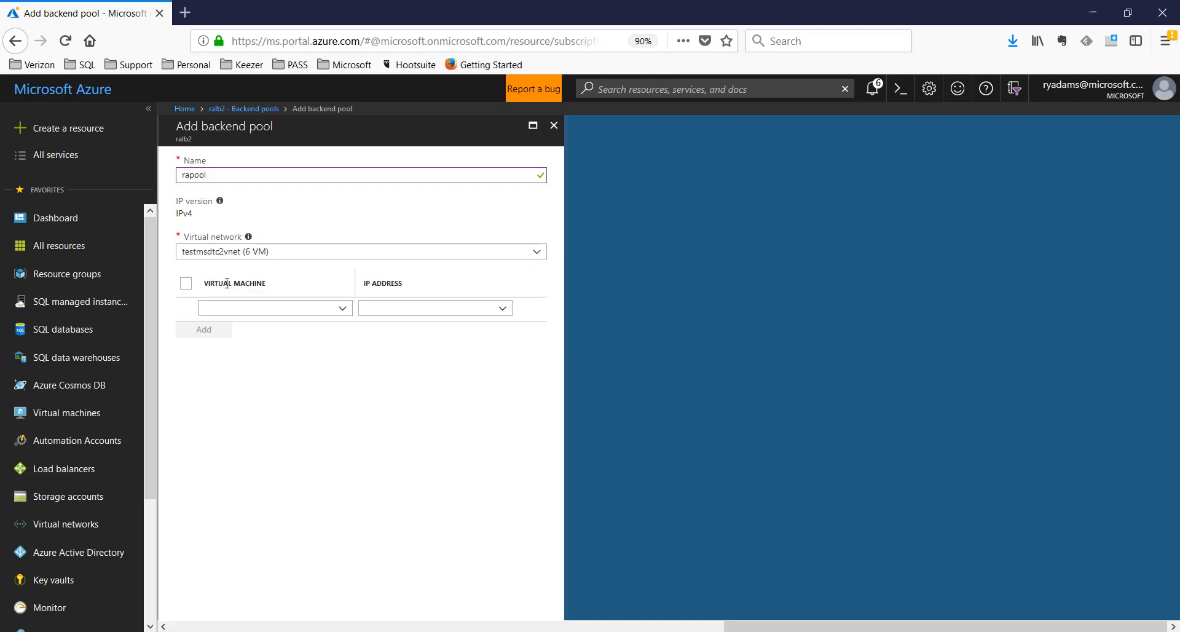
Add ratest4 (10.0.0.12) and ratest5 (10.0.0.13) to the pool via their ipconfig1 configurations
click(186, 284)
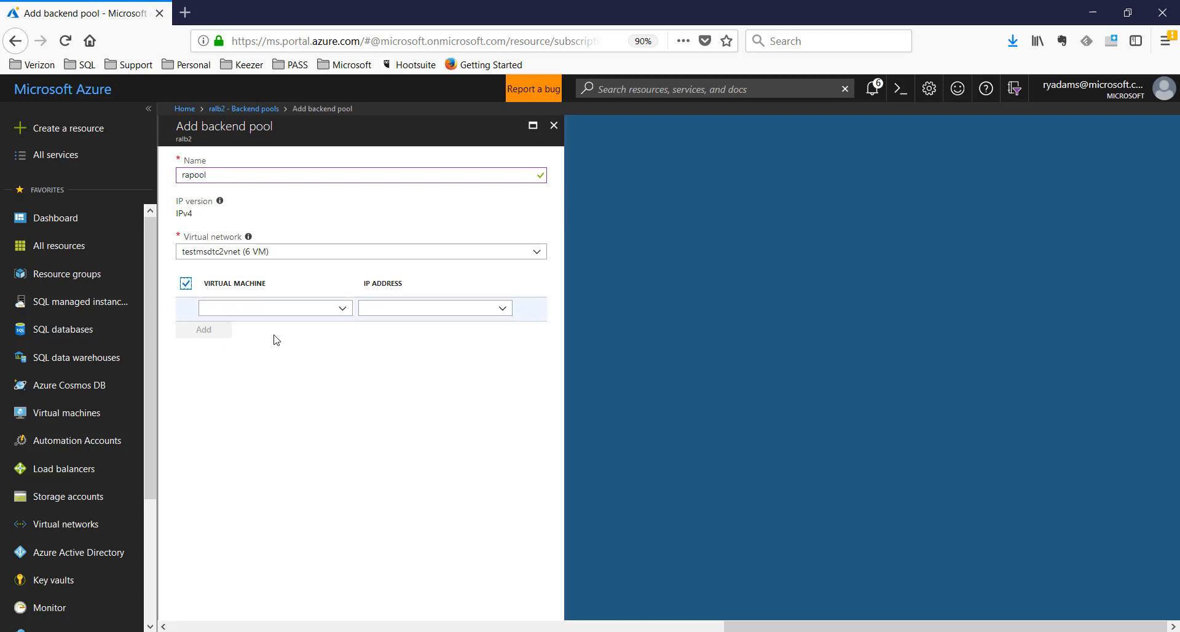
click(343, 311)
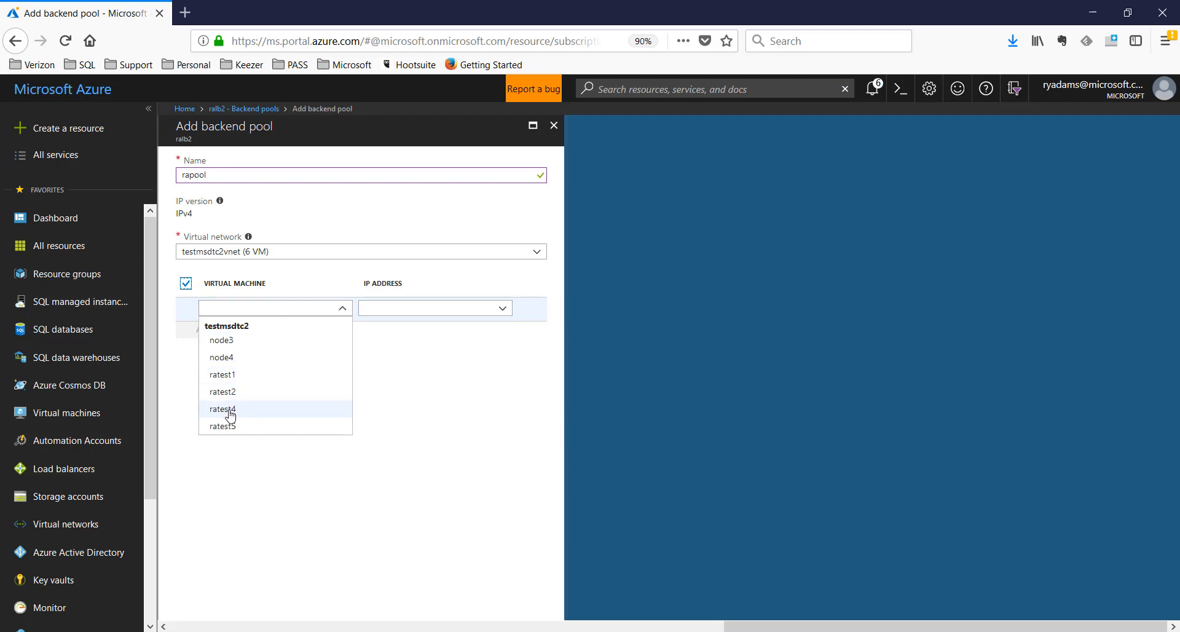
click(229, 410)
click(341, 332)
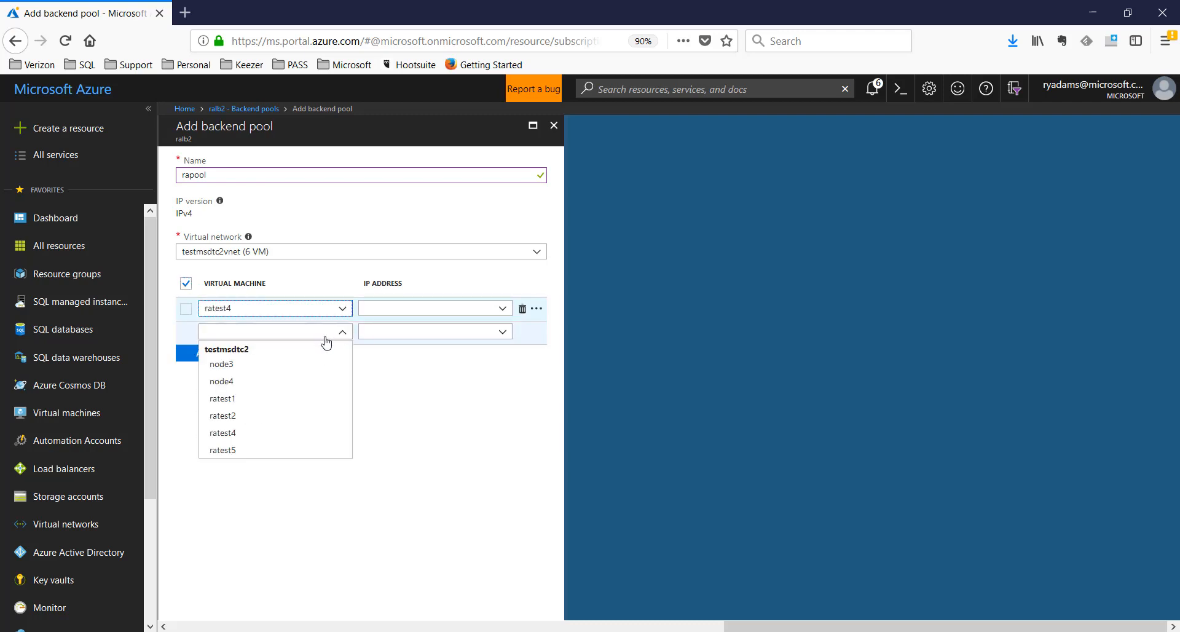
click(234, 450)
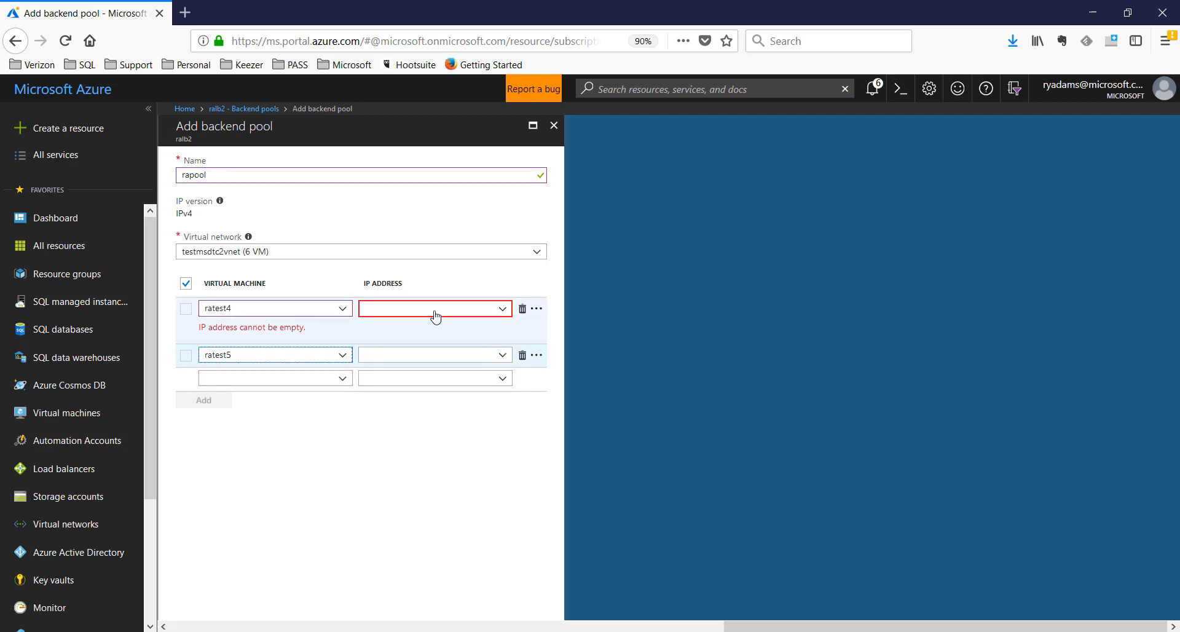
click(474, 316)
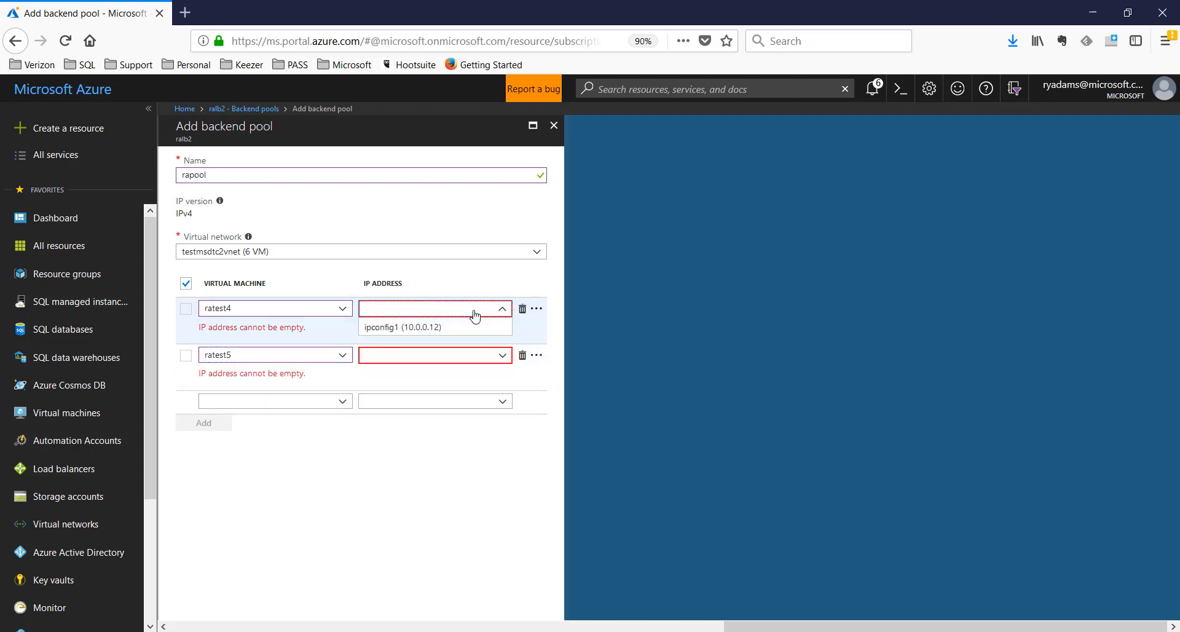
click(435, 329)
click(447, 361)
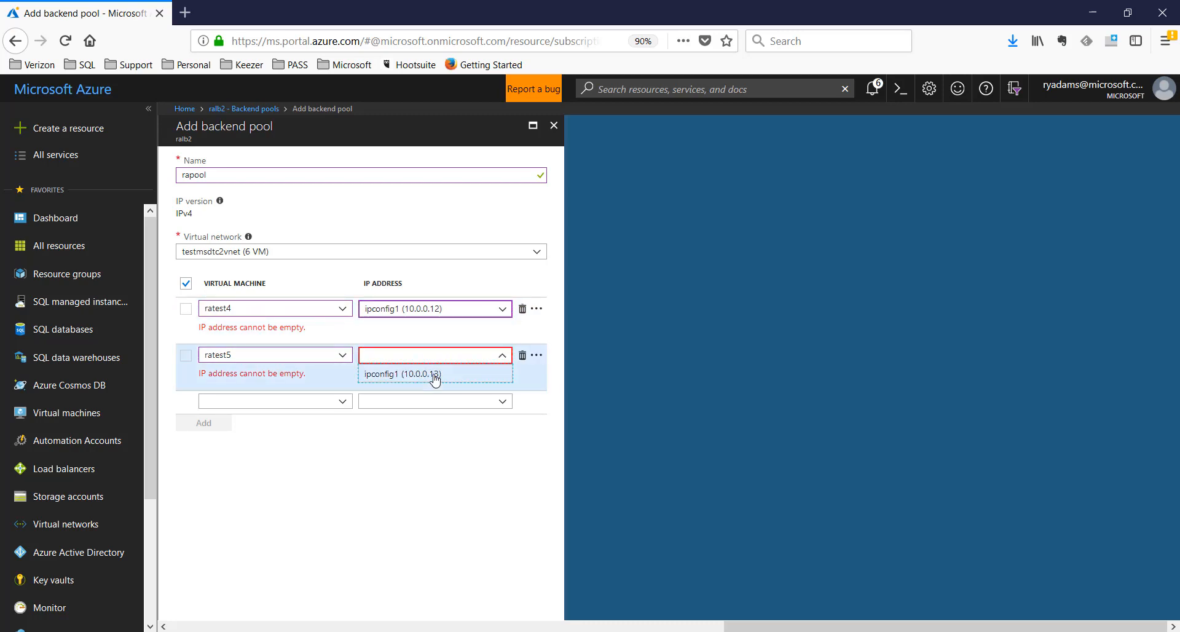
click(434, 373)
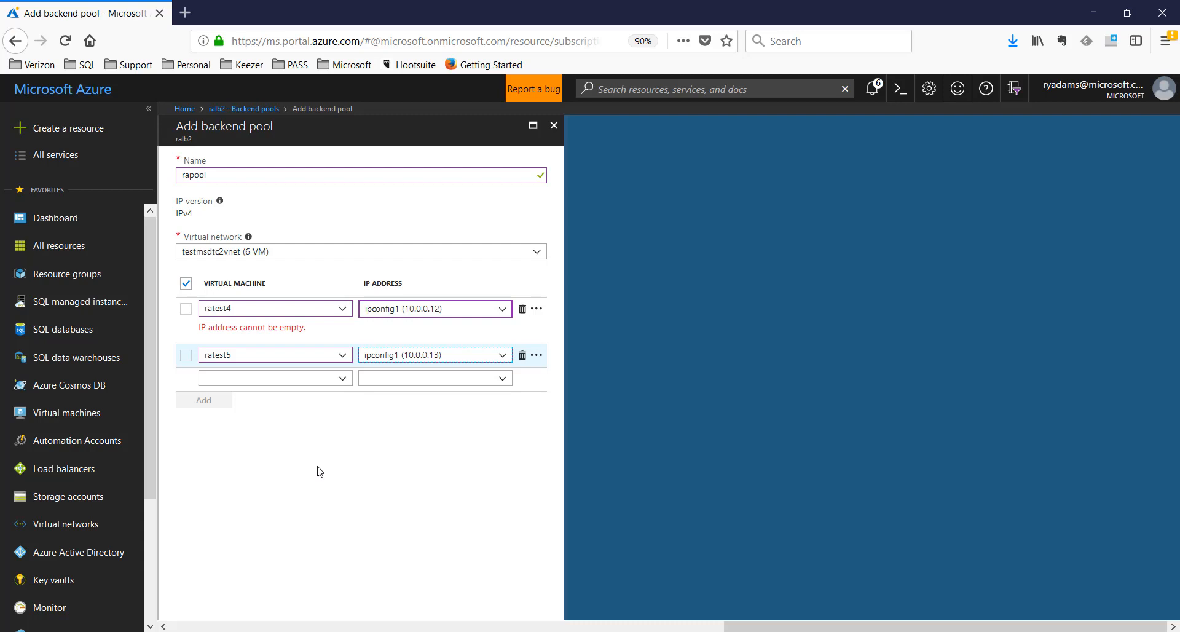
Reselect the ratest4 and ratest5 rows and keep ratest4 as the first pool member
key(Tab)
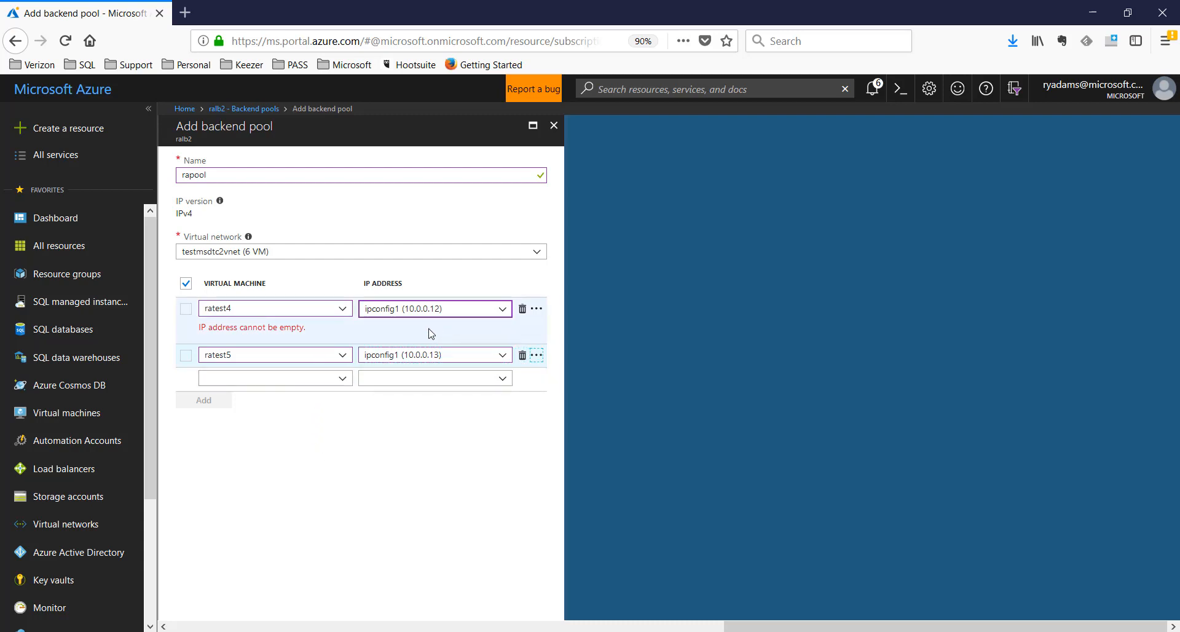
key(Tab)
key(Tab)
key(Tab)
key(Tab)
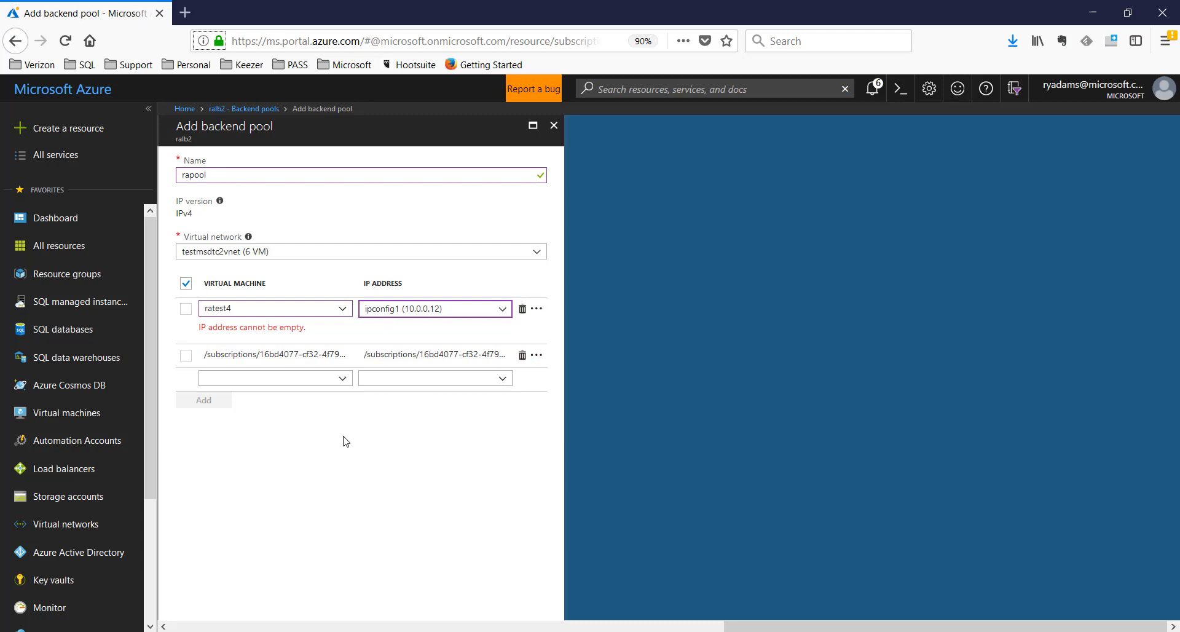
click(273, 308)
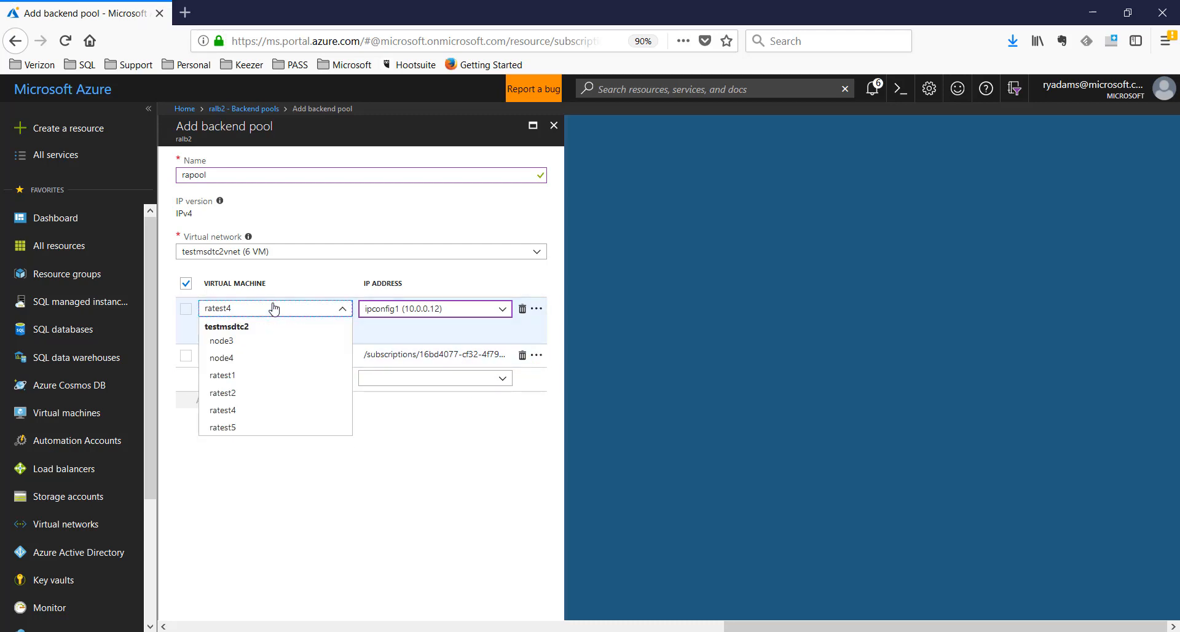
click(273, 308)
click(185, 309)
click(186, 355)
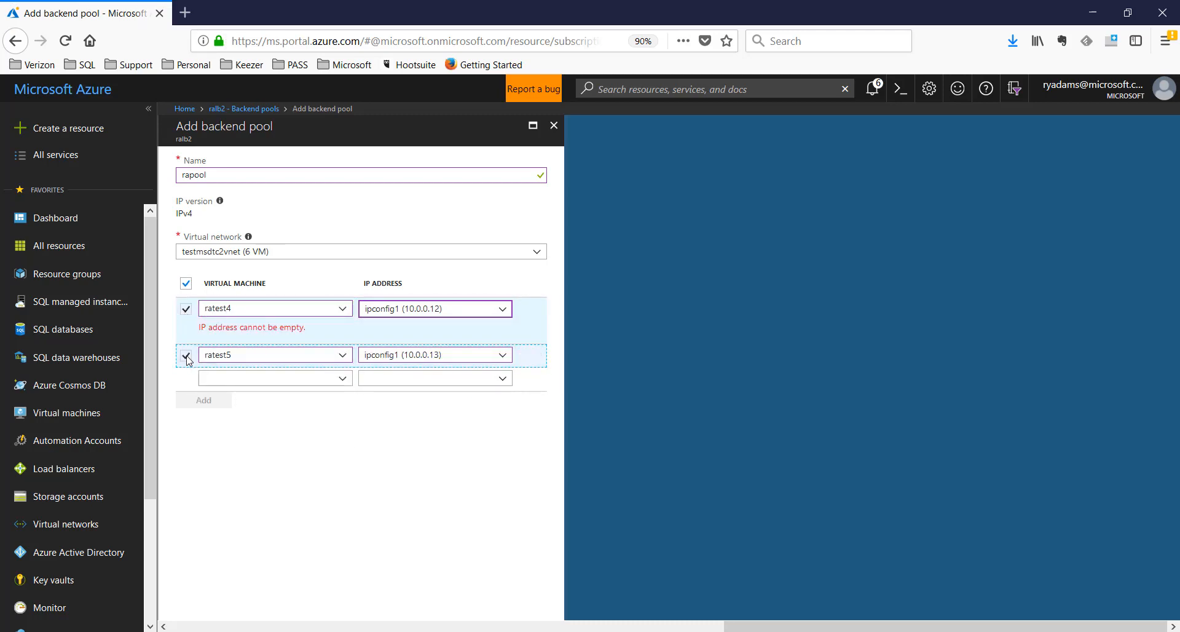
click(289, 312)
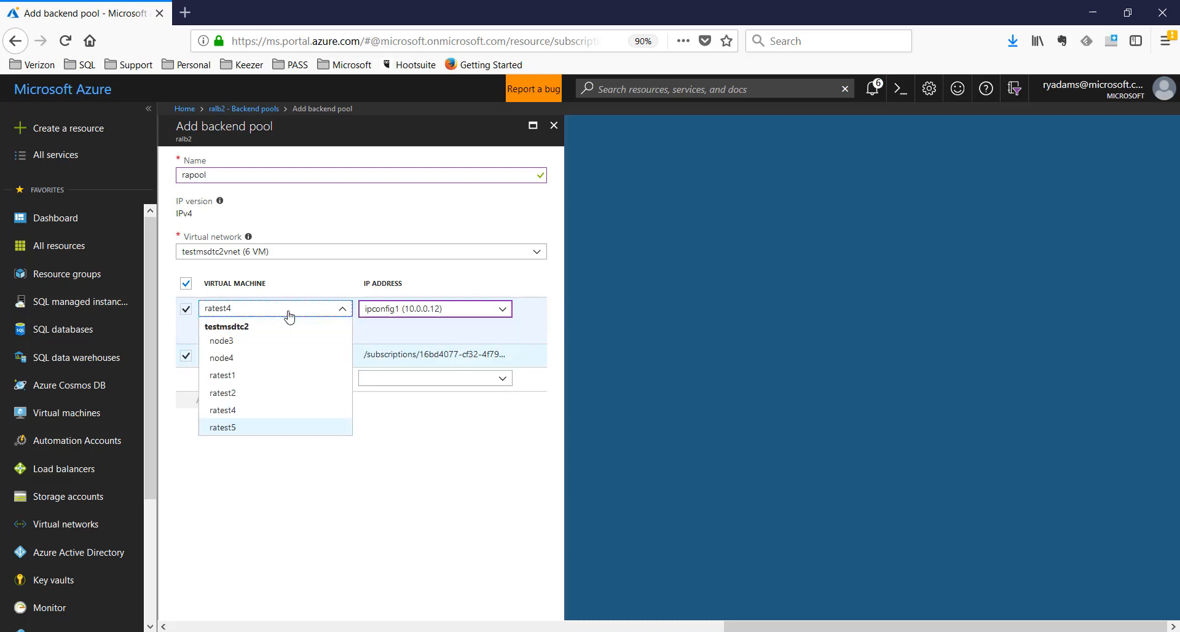
click(245, 410)
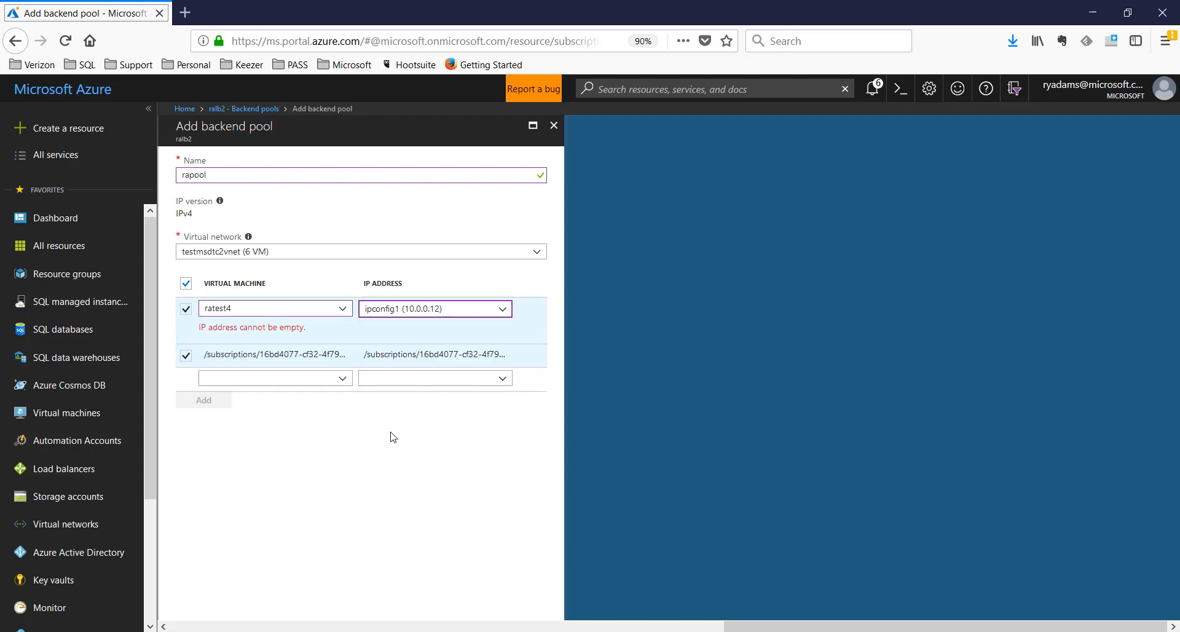
Keep ratest4 on 10.0.0.12 and ratest5 on 10.0.0.13, with ratest5 as second member
click(446, 307)
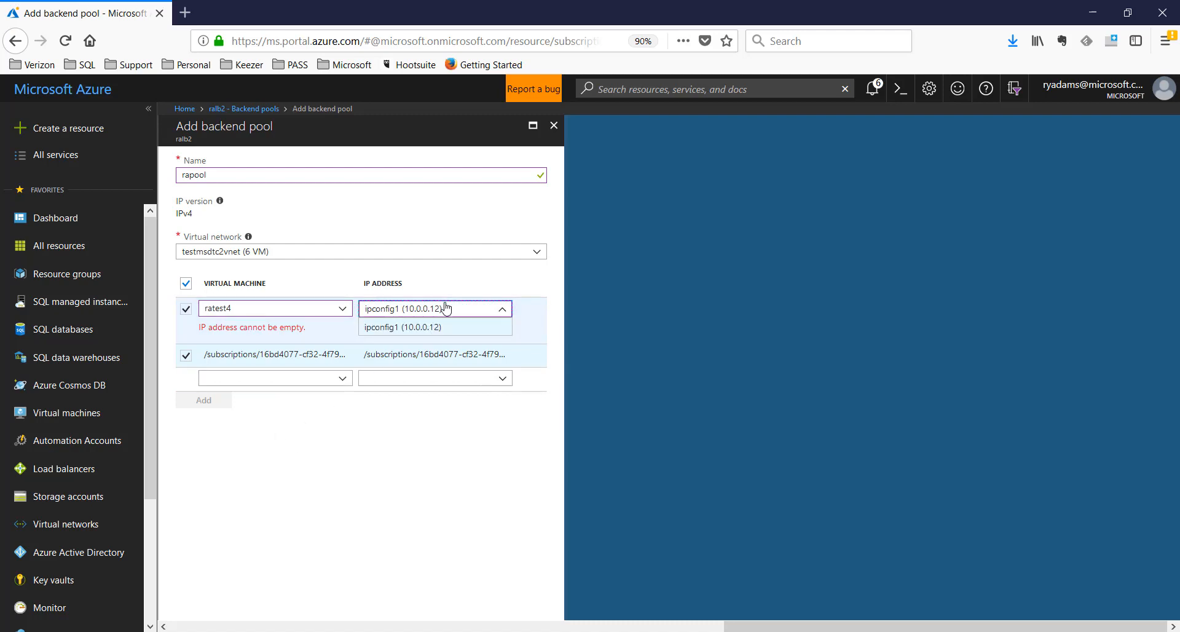
click(424, 327)
click(422, 360)
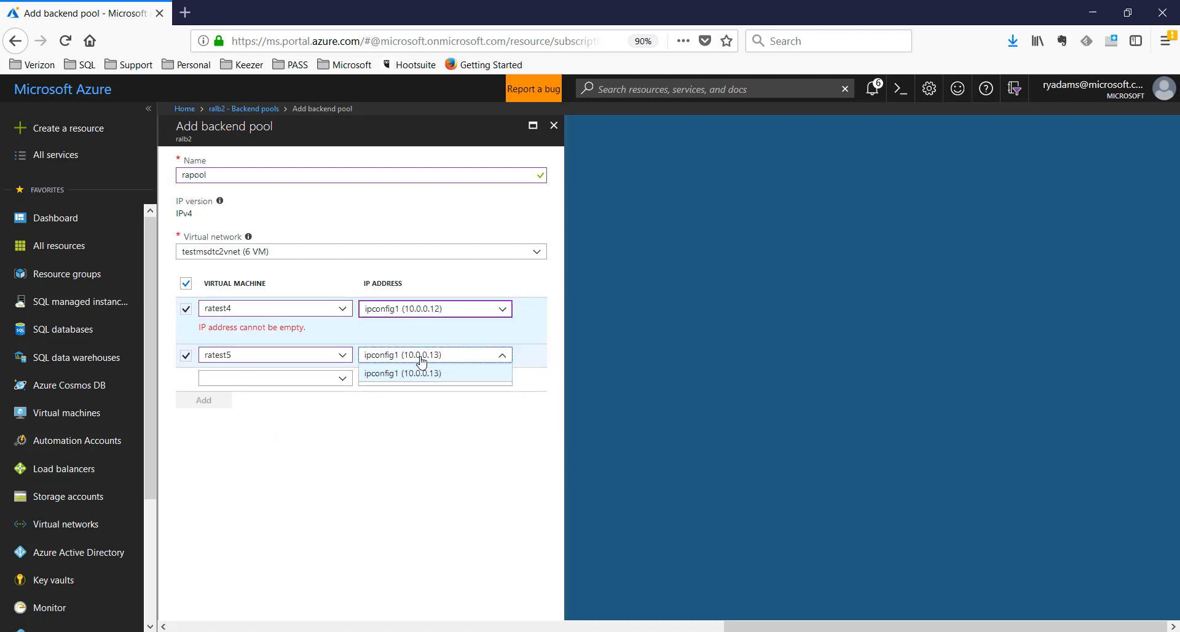
click(422, 376)
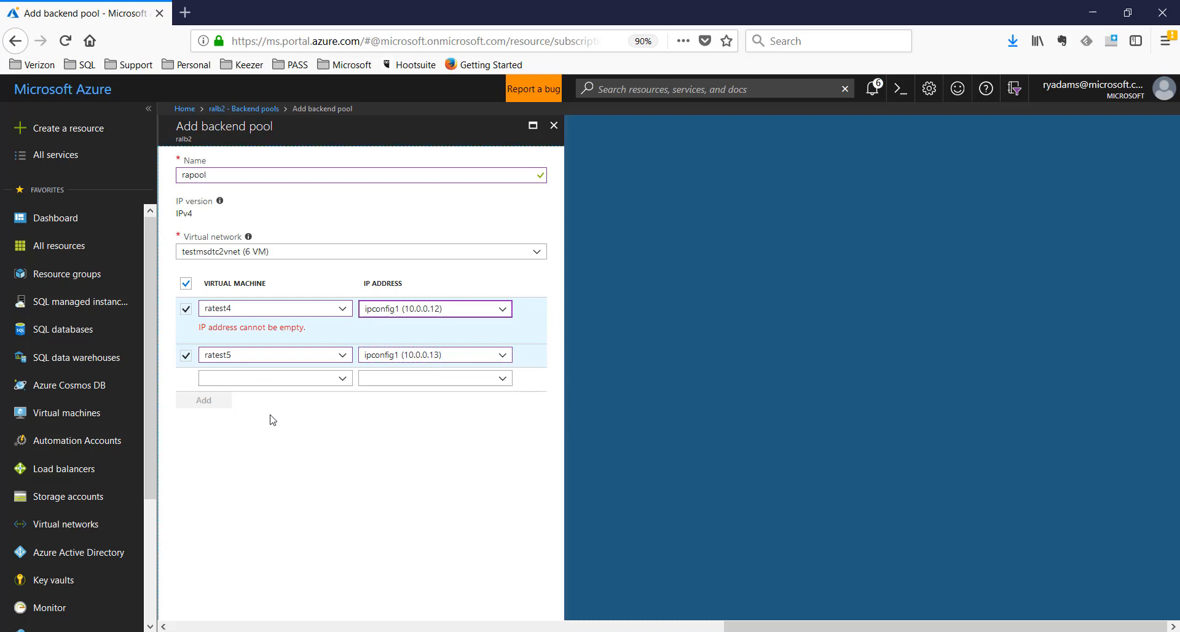
key(Tab)
key(Tab)
key(Tab)
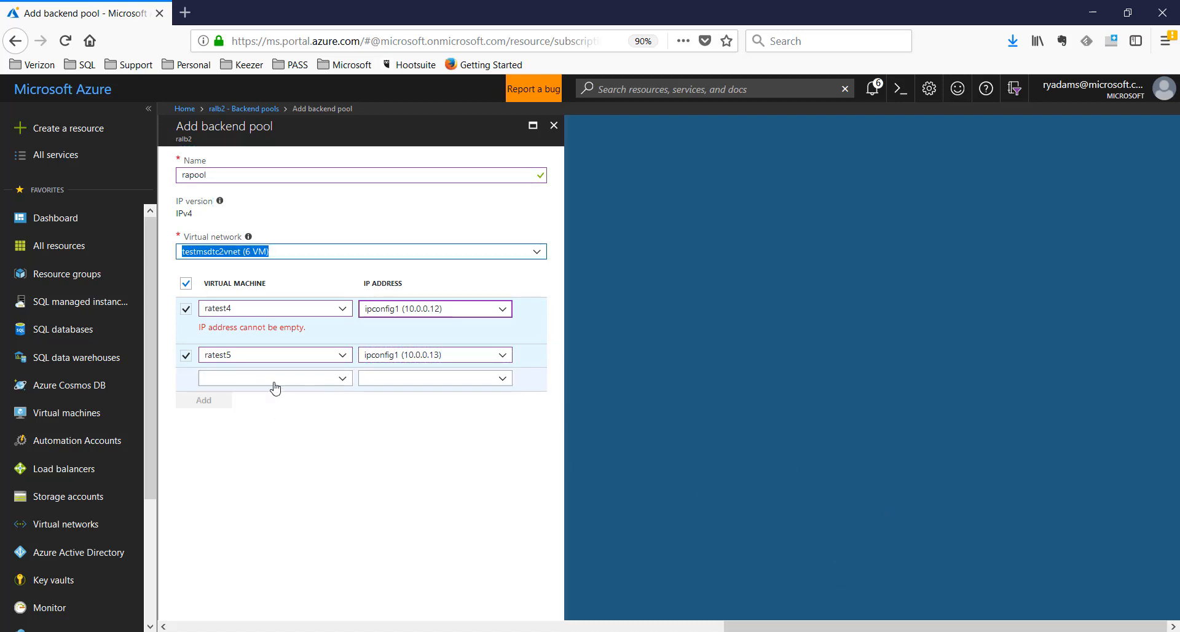
click(249, 360)
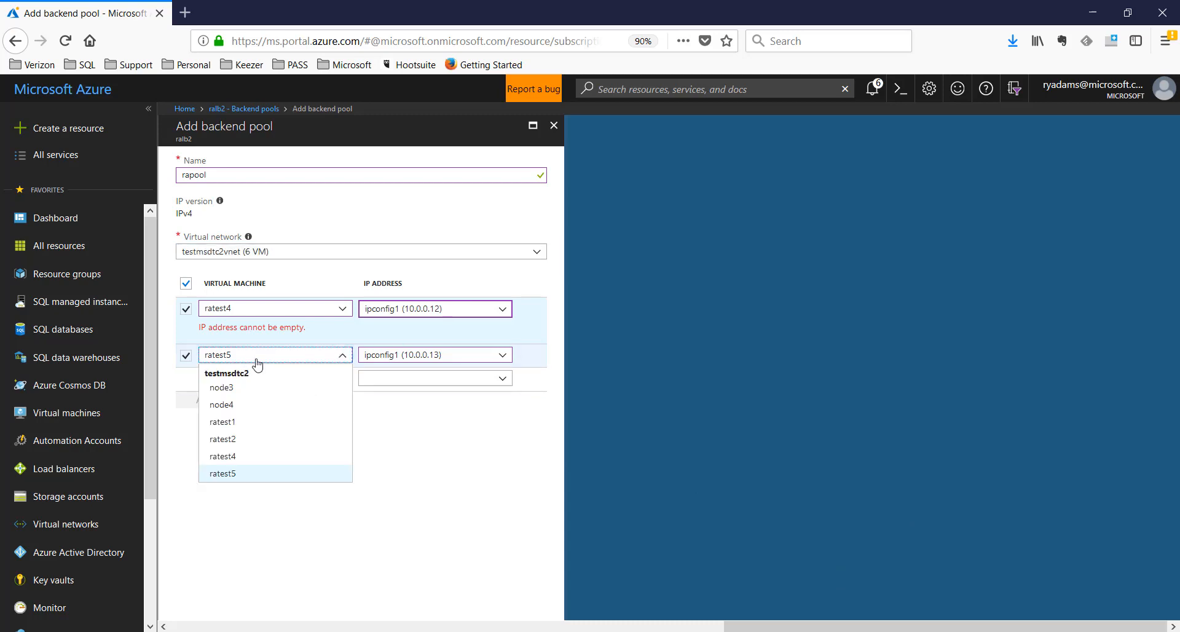
click(248, 359)
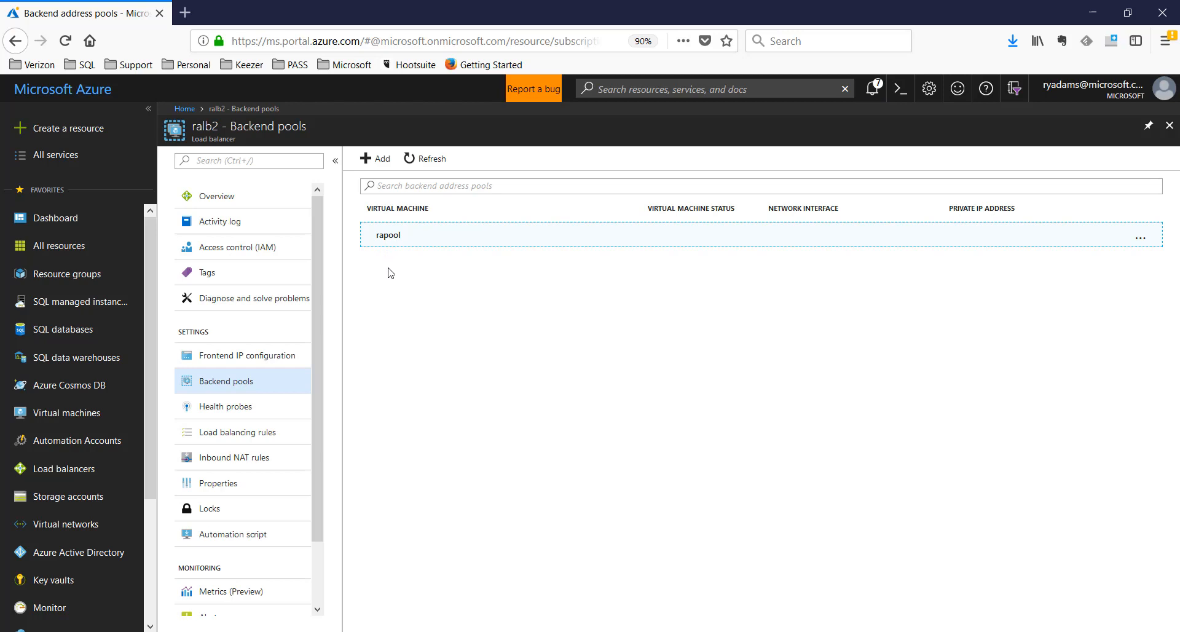
Go to ralb2's Health probes page and start adding a new probe
click(225, 410)
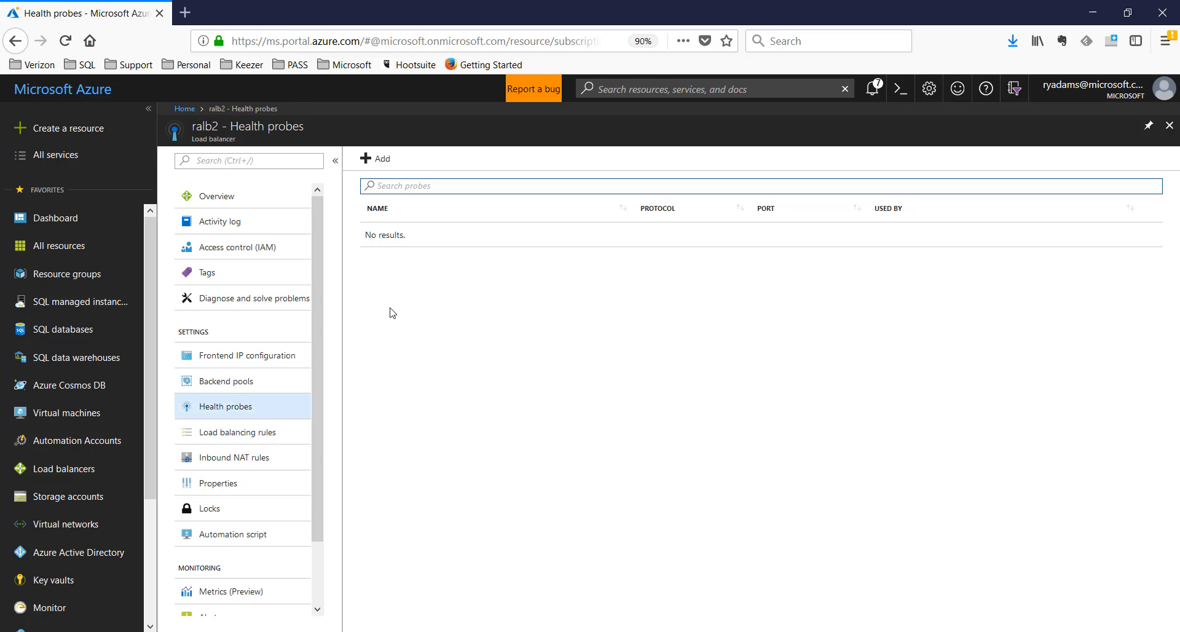
click(379, 159)
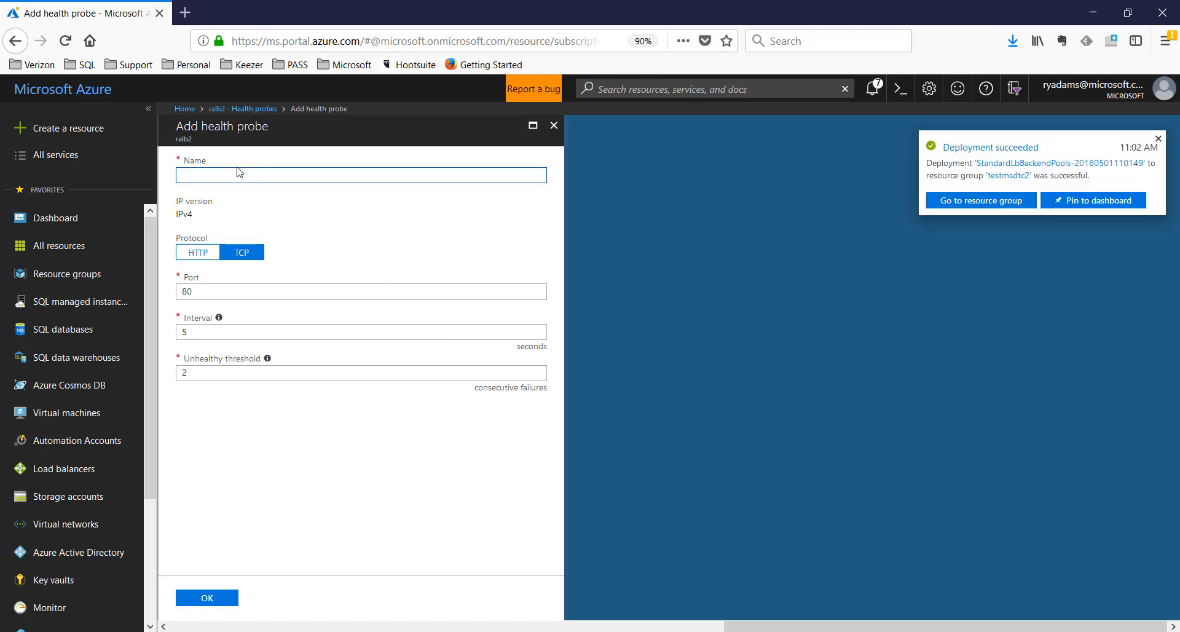
Create the TCP health probe raprobefci on port 59999, then view ralb2's load balancing rules
text(raprobe)
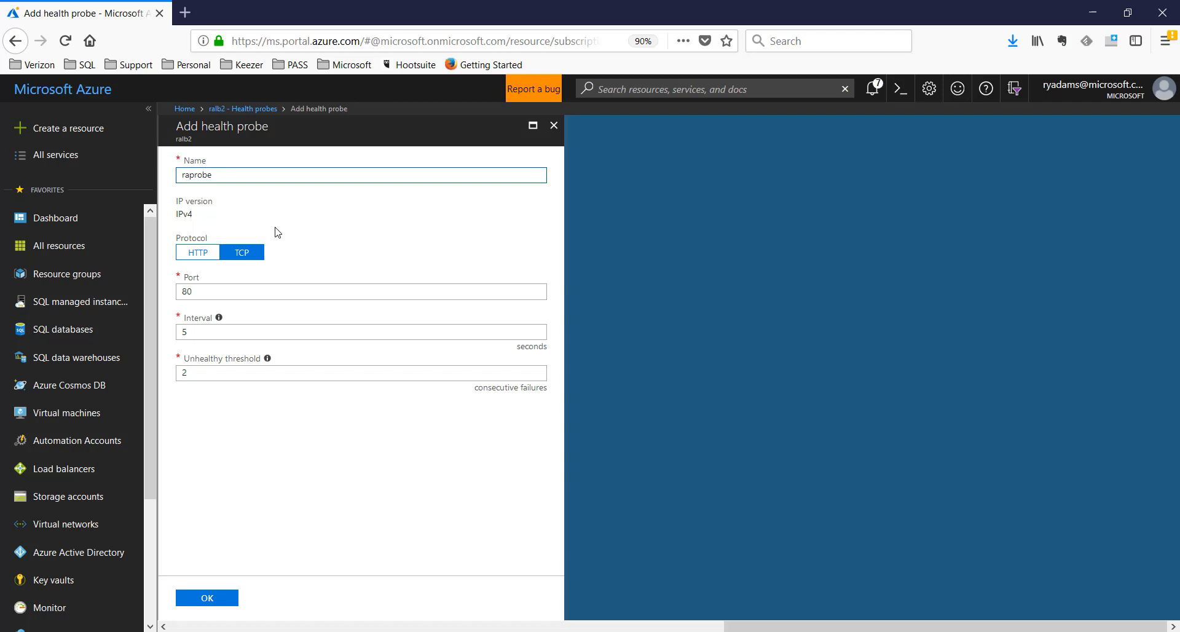
text(fci)
drag(209, 292, 176, 291)
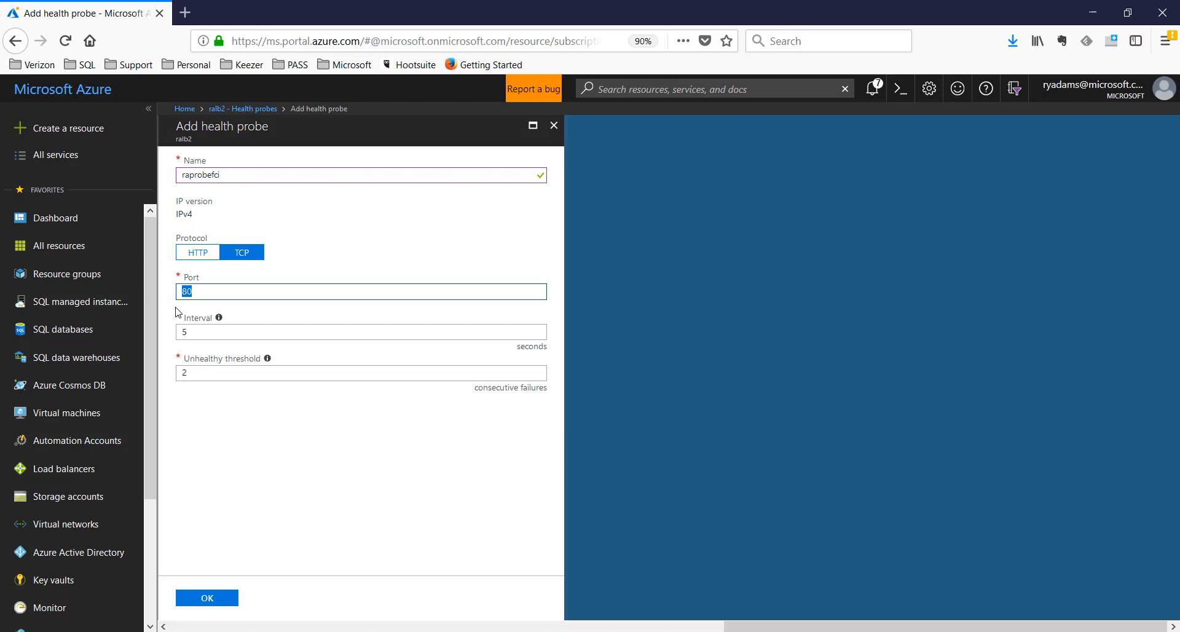
text(59999)
click(222, 600)
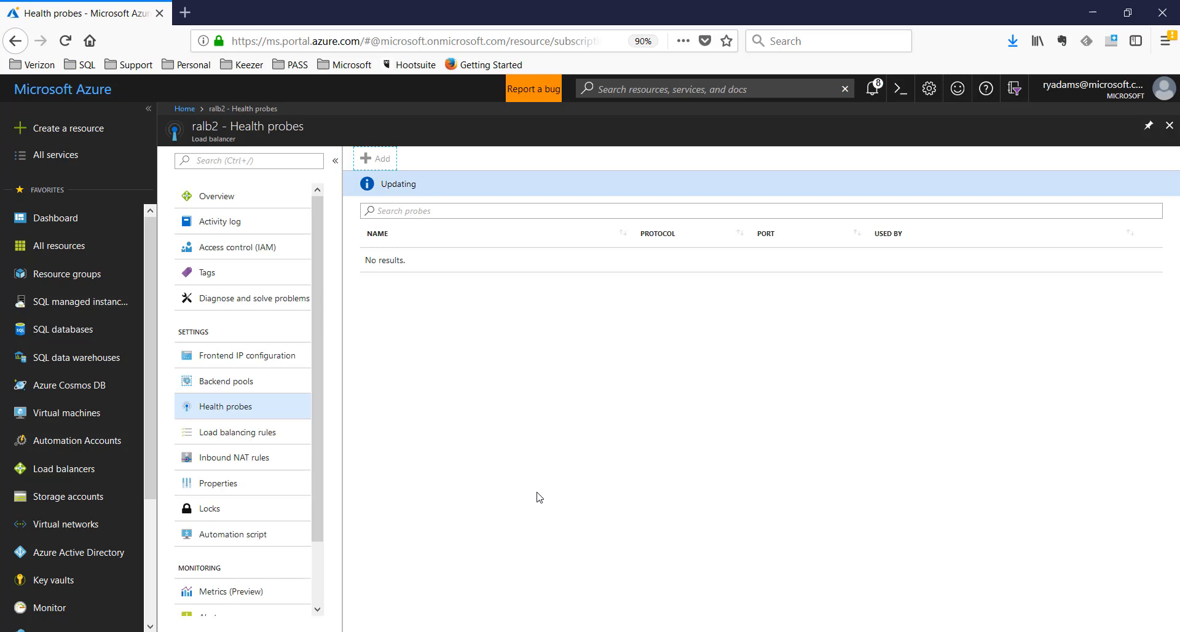
click(246, 437)
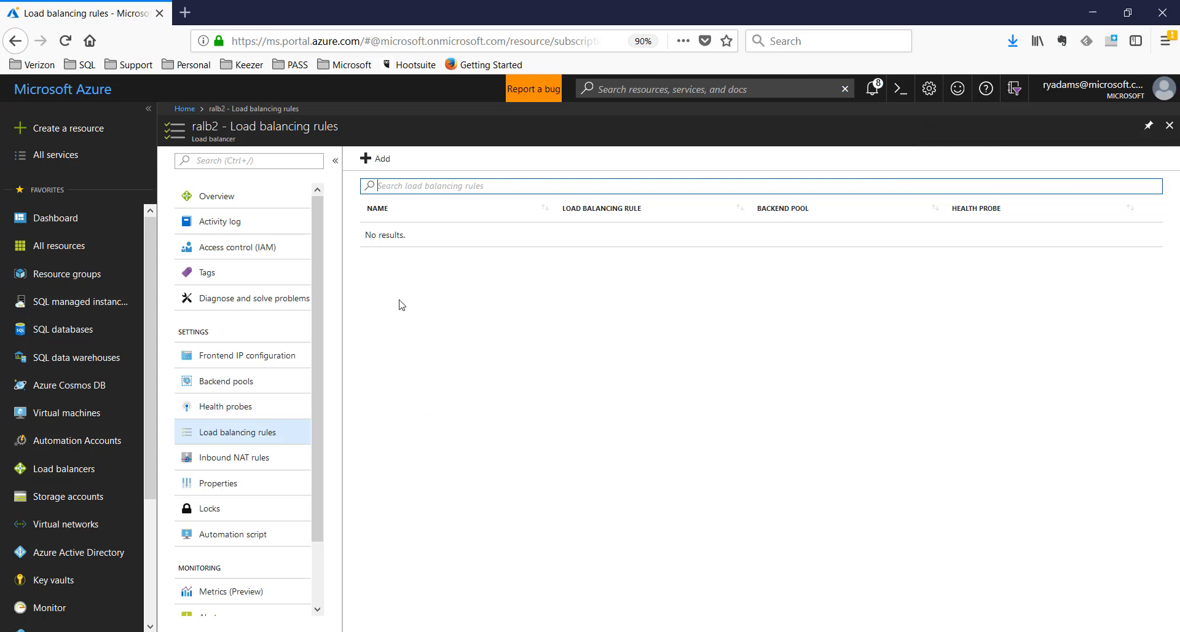
Confirm the probe creation in notifications and start a new load balancing rule on ralb2
click(379, 159)
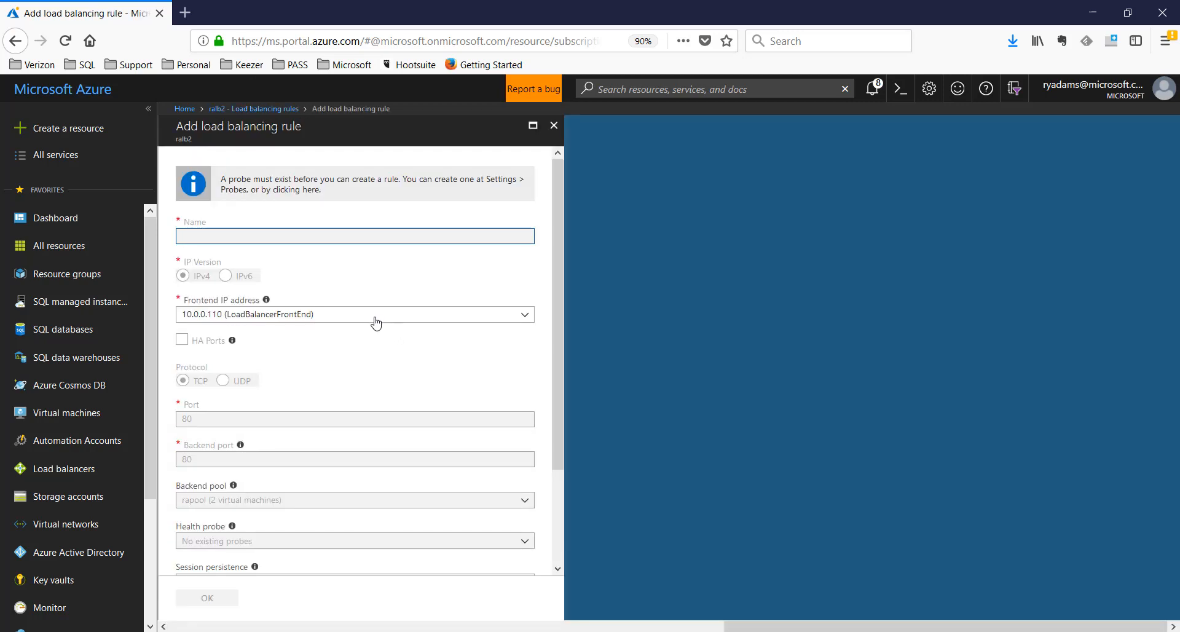
click(553, 125)
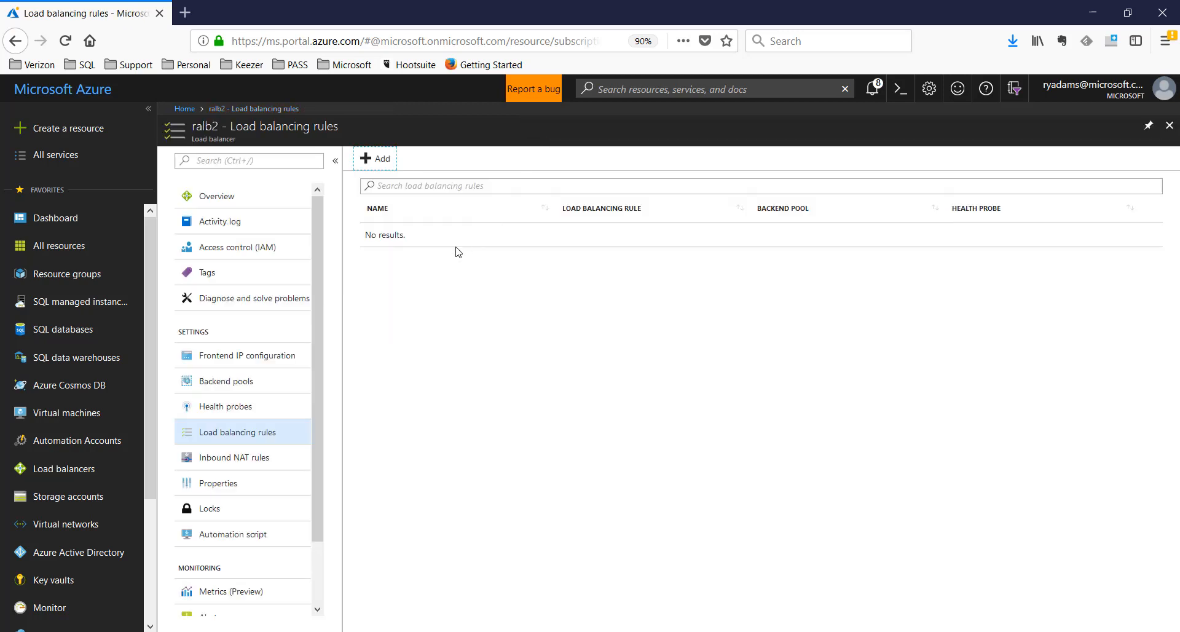
click(874, 88)
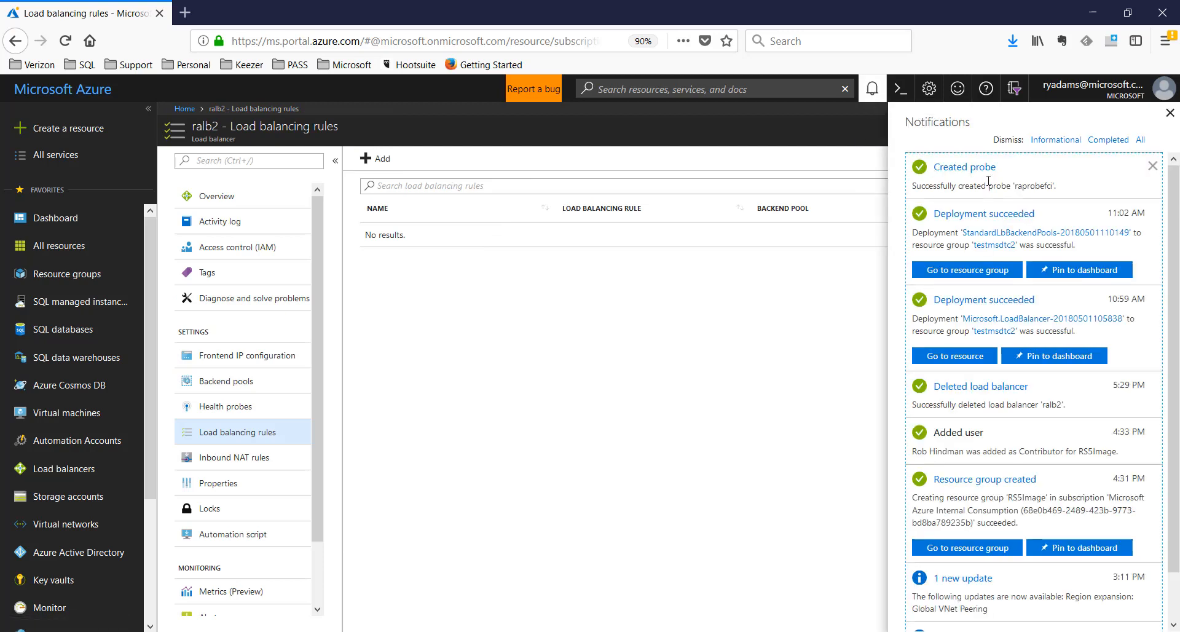
click(873, 93)
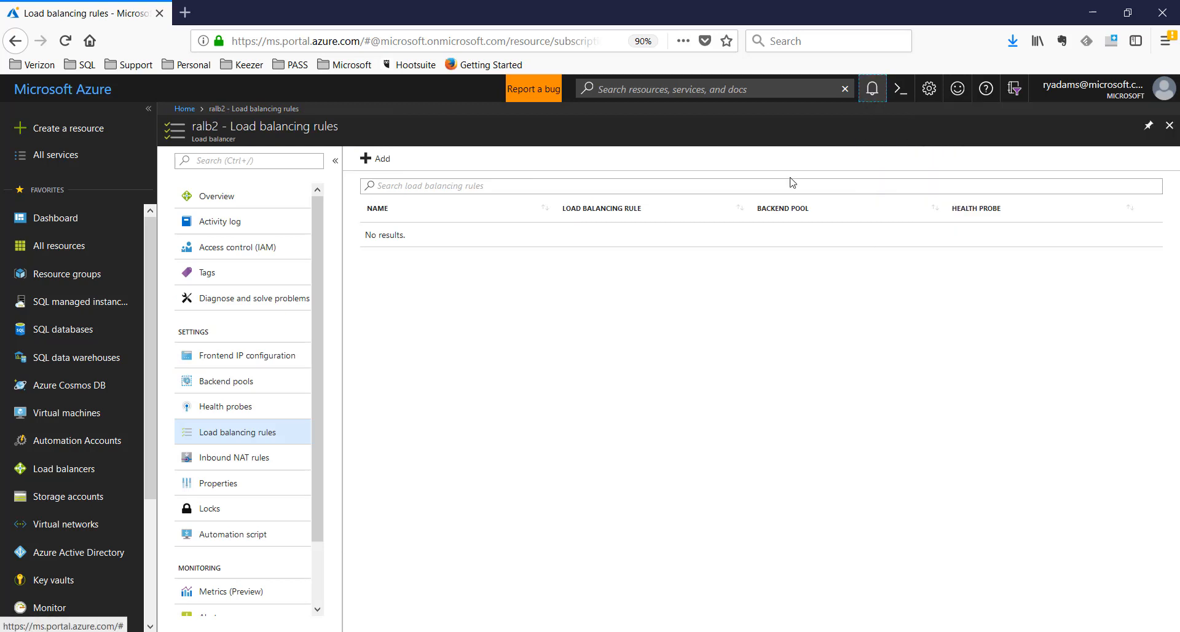
click(378, 160)
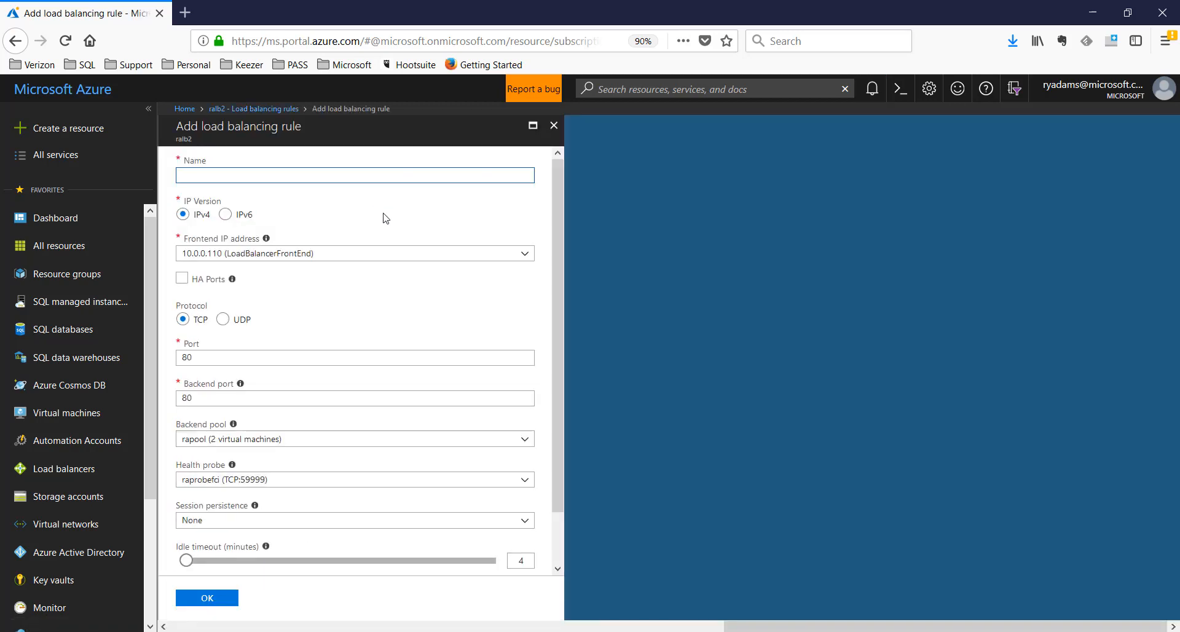
Name the rule ralbrule on frontend IP 10.0.0.110 with port and backend port 1433
text(ralbrule)
click(309, 258)
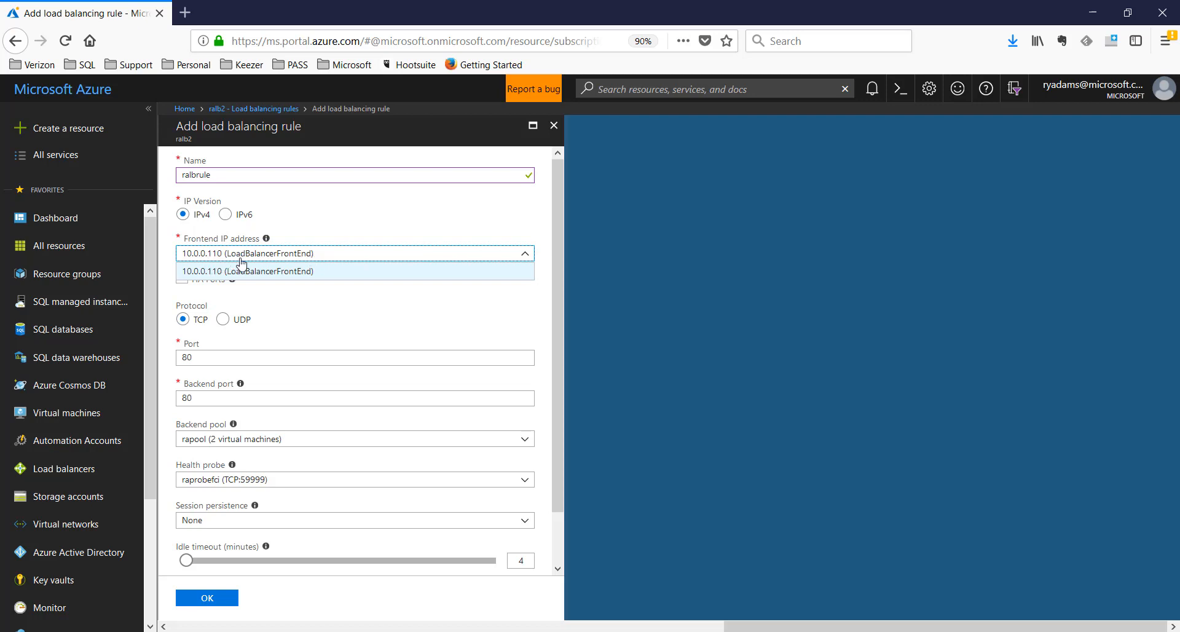
click(315, 257)
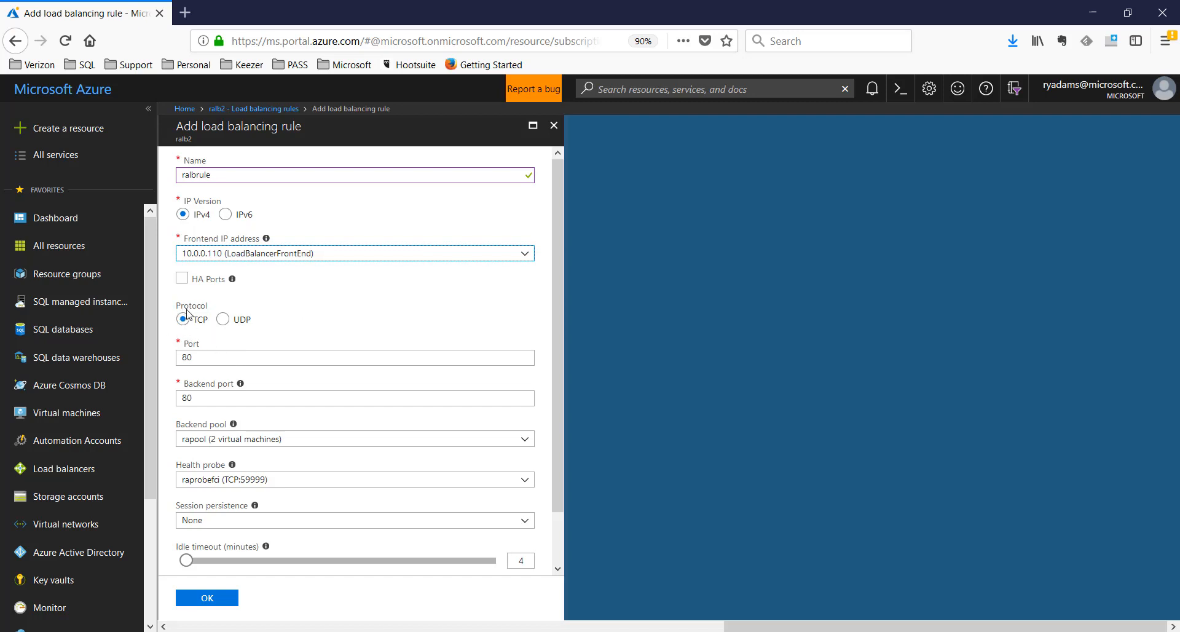
drag(202, 358, 167, 358)
text(1433)
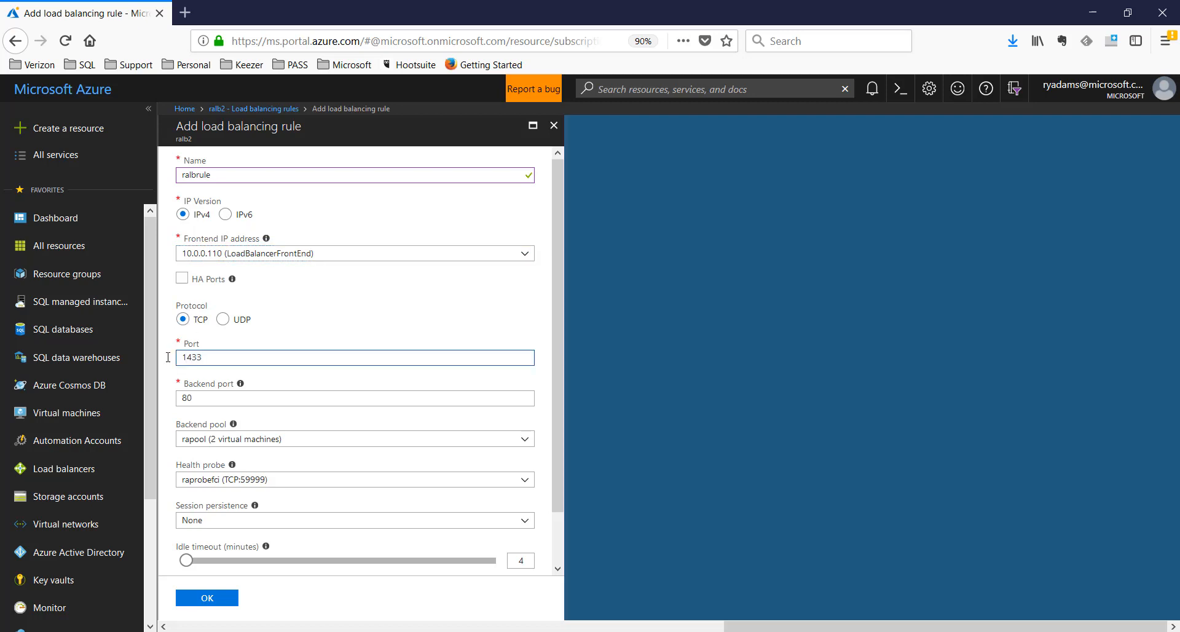
drag(198, 401, 168, 400)
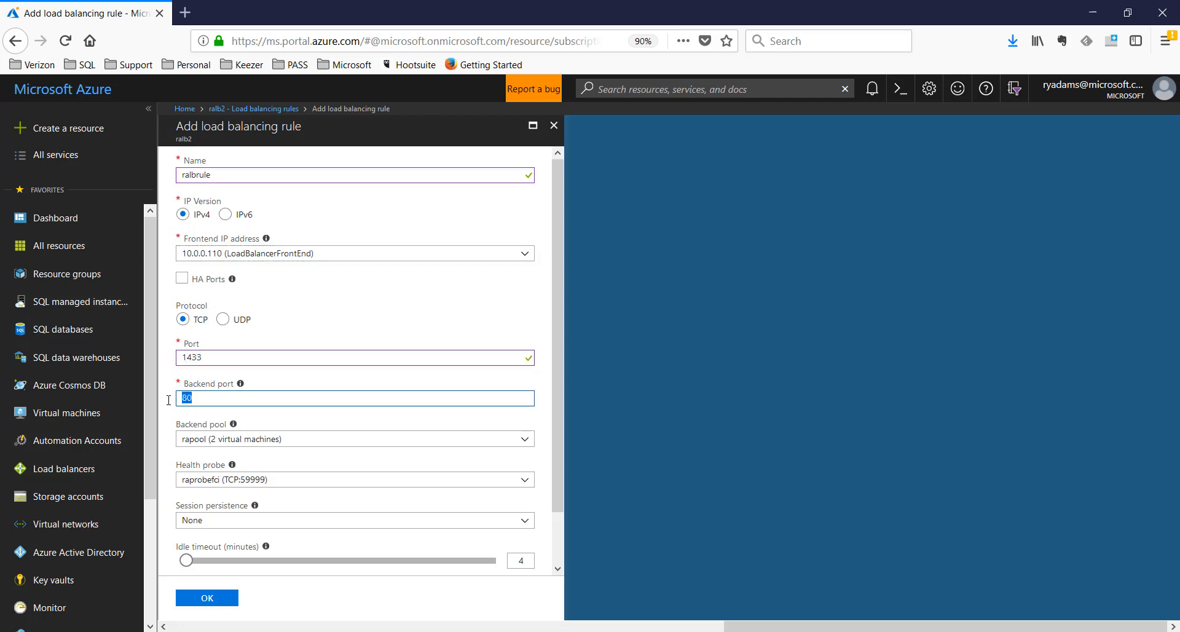
text(1433)
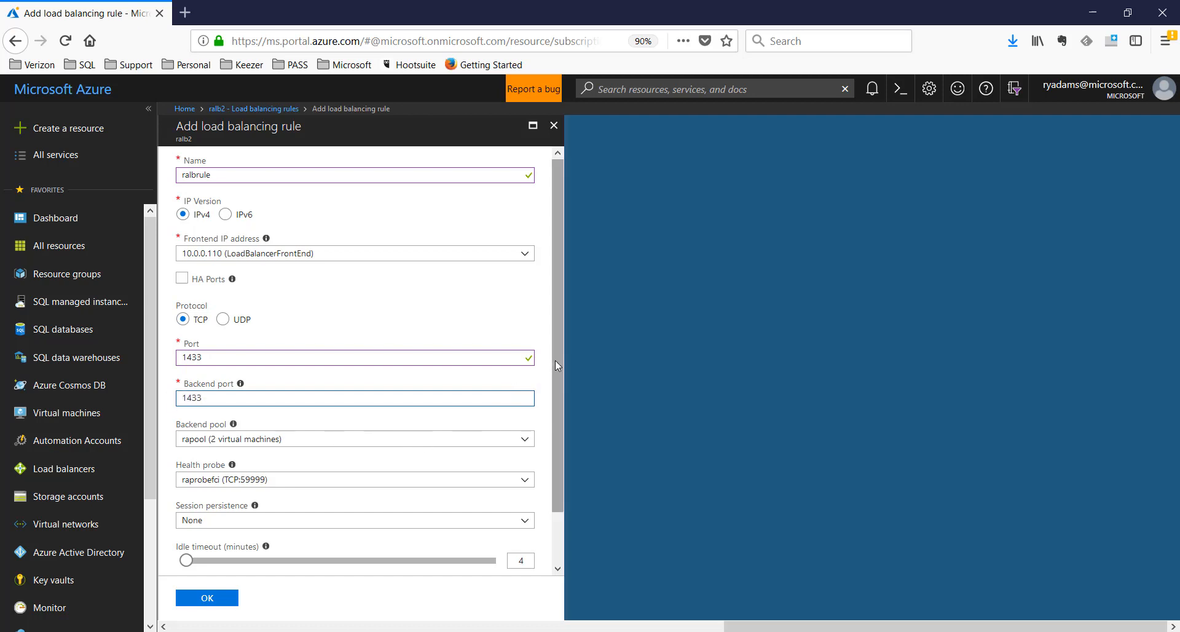
Keep backend pool rapool and probe raprobefci, enable Floating IP, and save the rule
drag(555, 360, 555, 441)
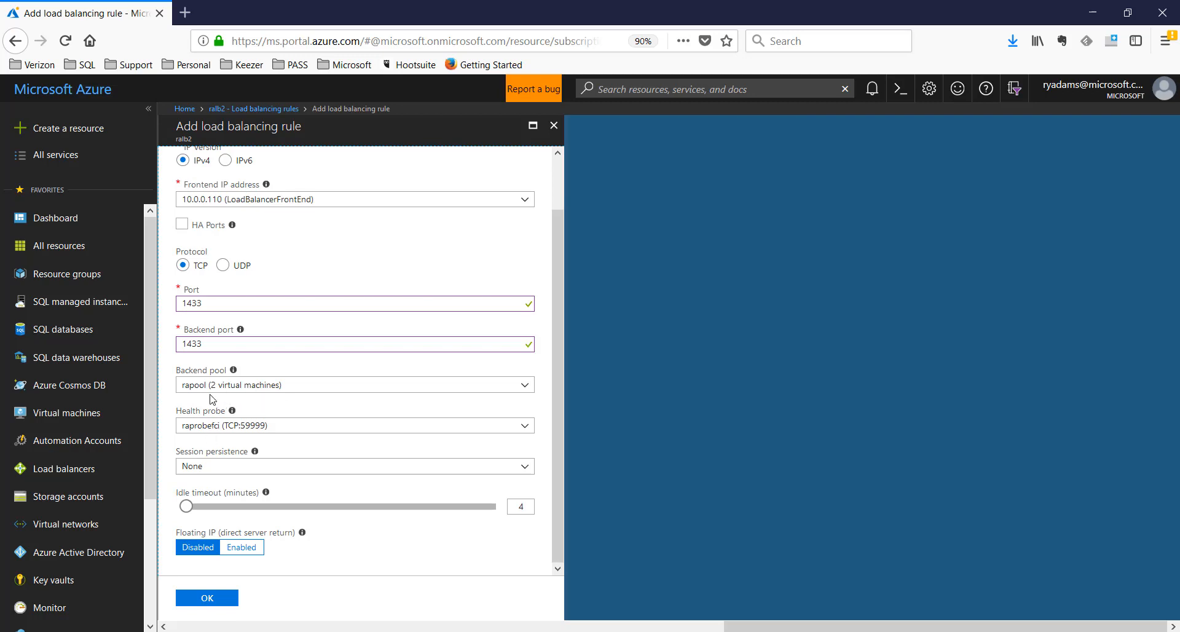
click(241, 387)
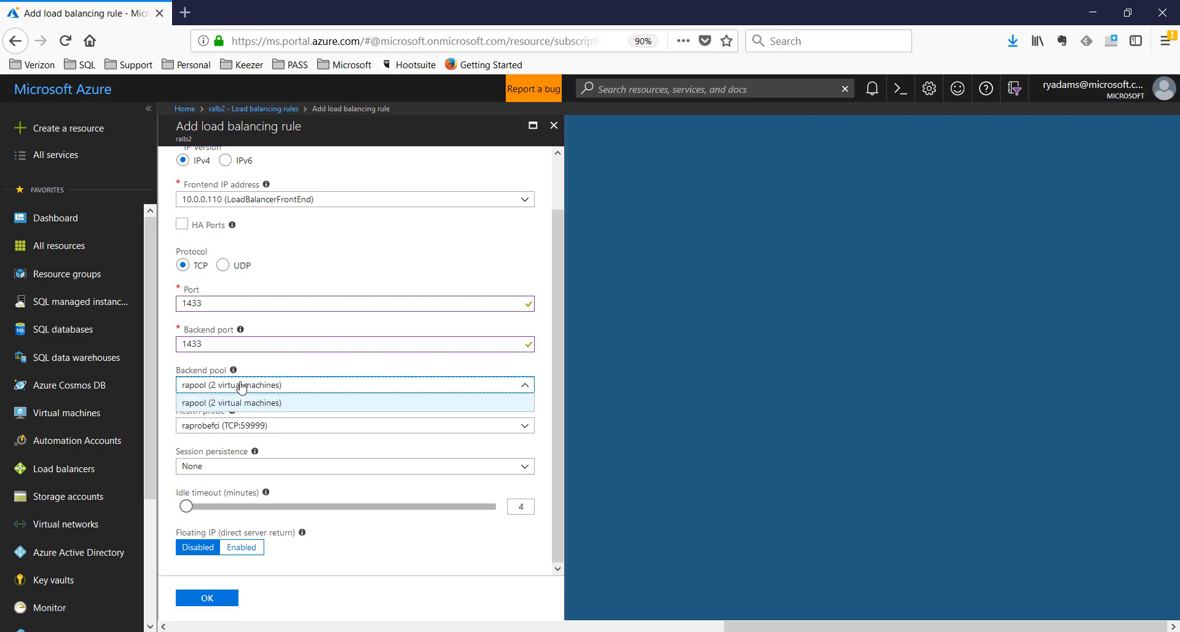
click(234, 387)
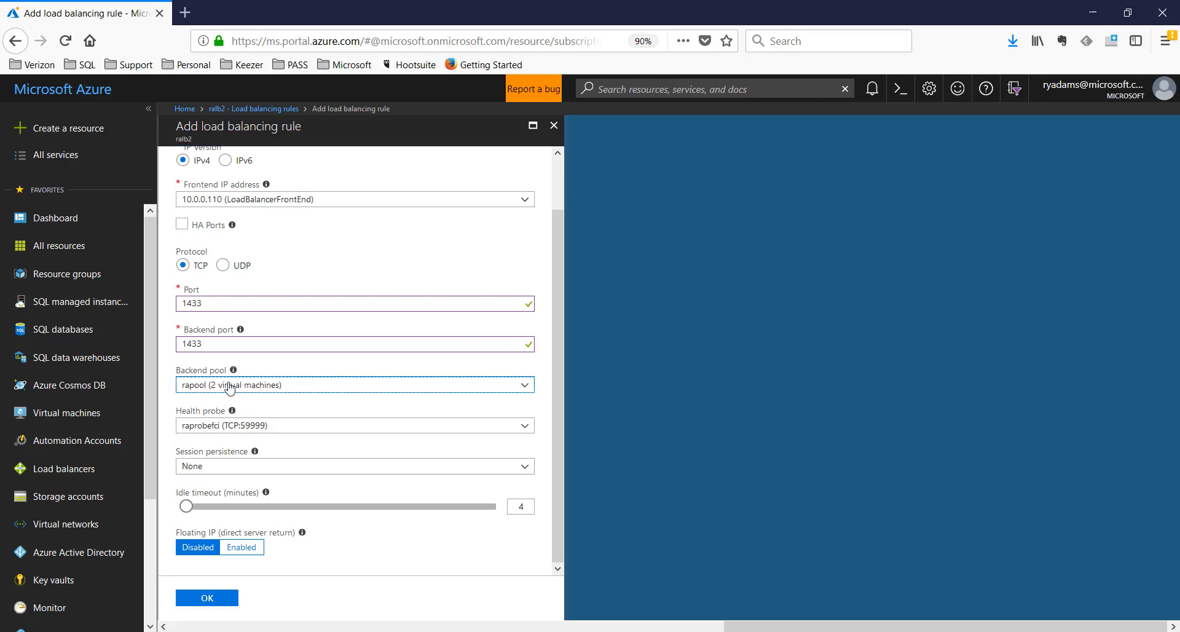
click(214, 428)
click(213, 427)
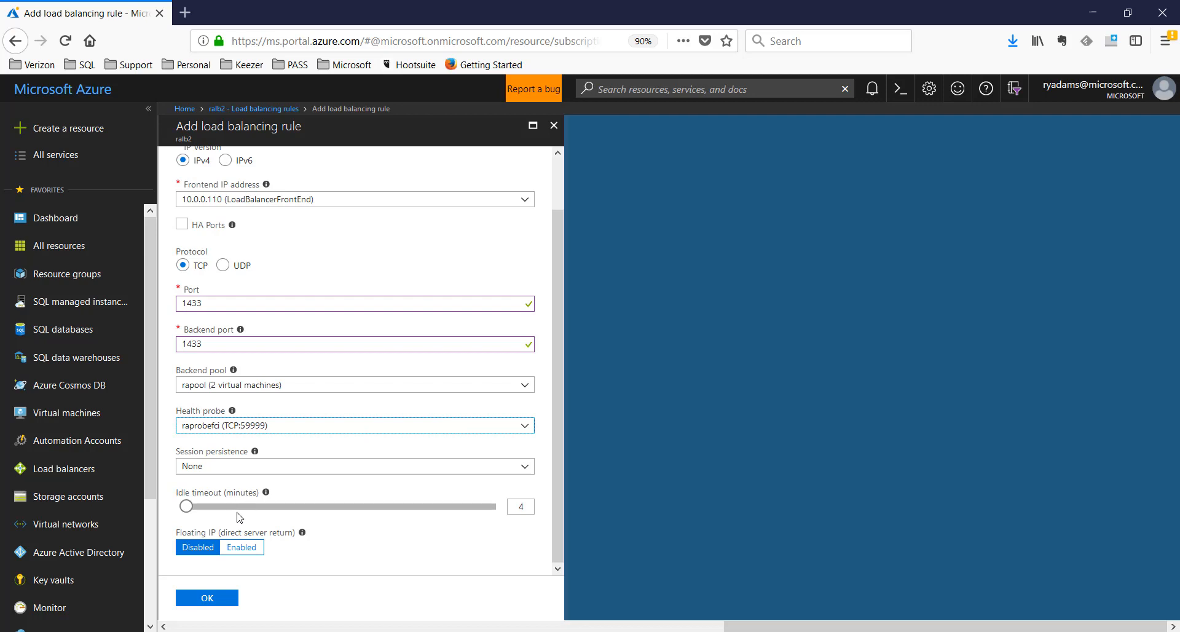
click(251, 554)
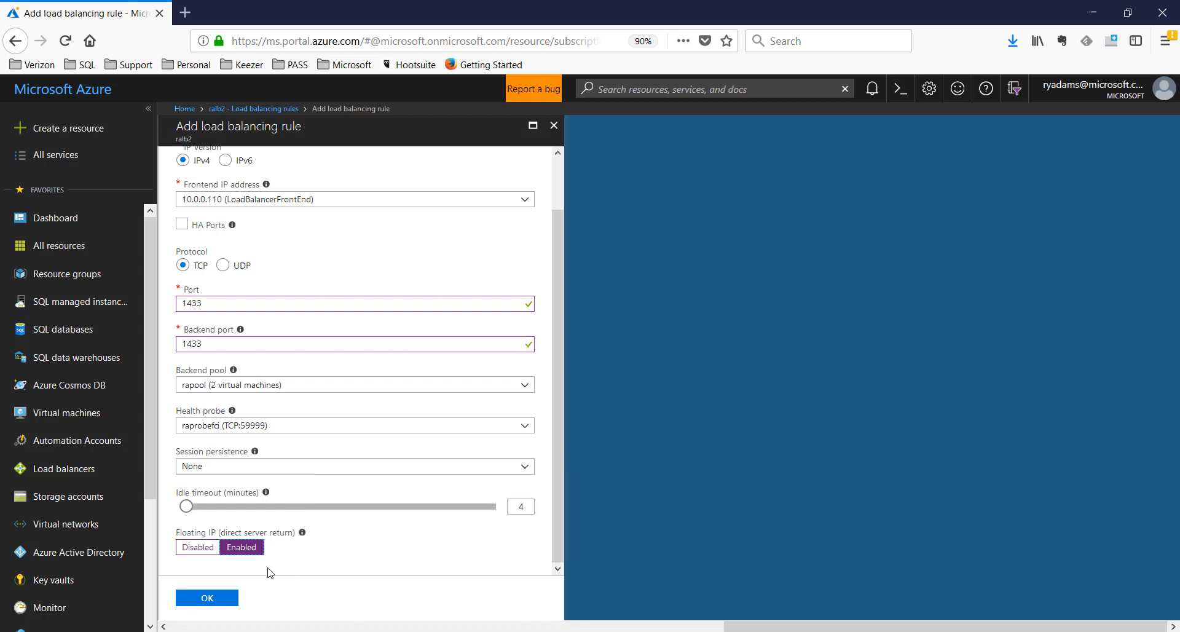
click(205, 598)
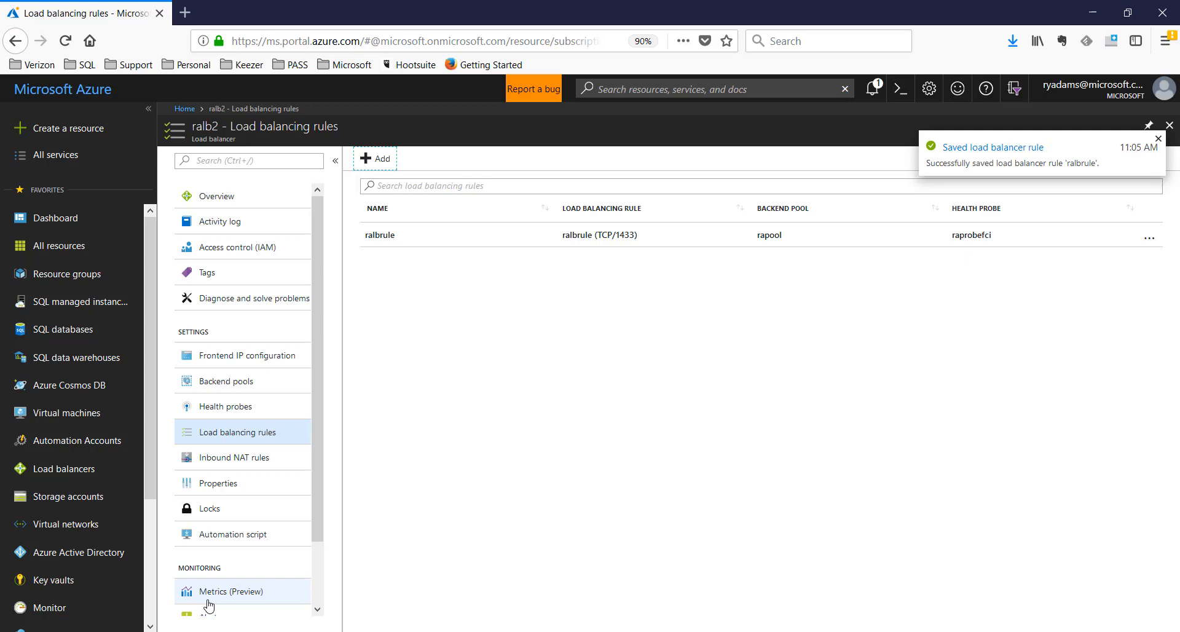
click(655, 631)
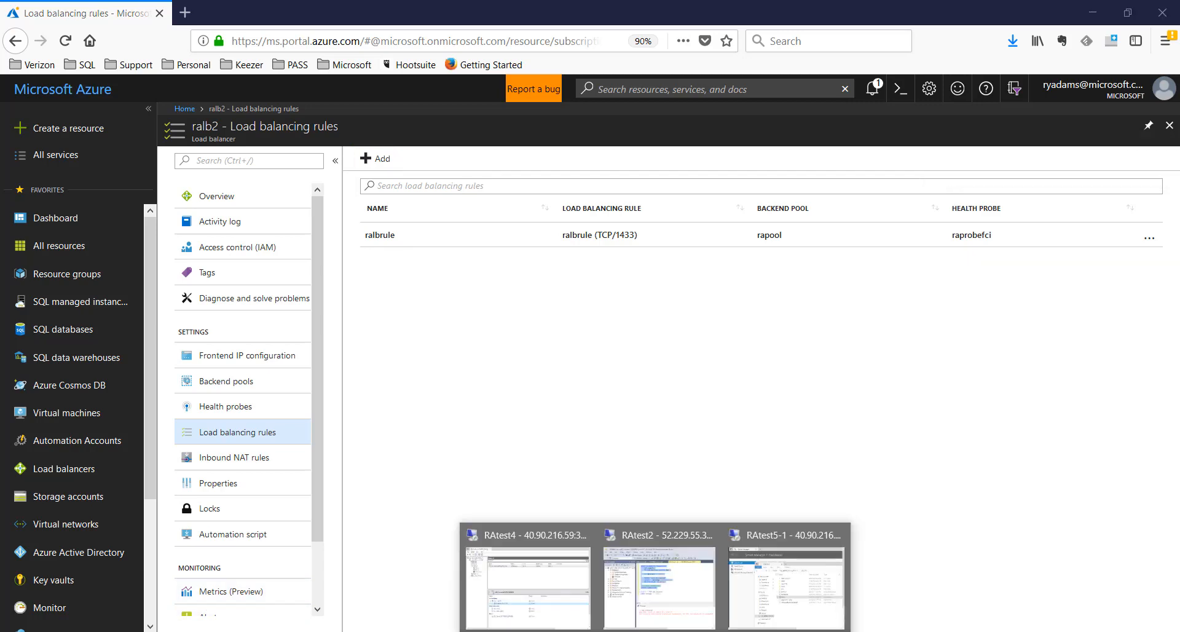
Maximize the RAtest4 session and show the Untitled3.ps1 probe script in PowerShell ISE
click(567, 591)
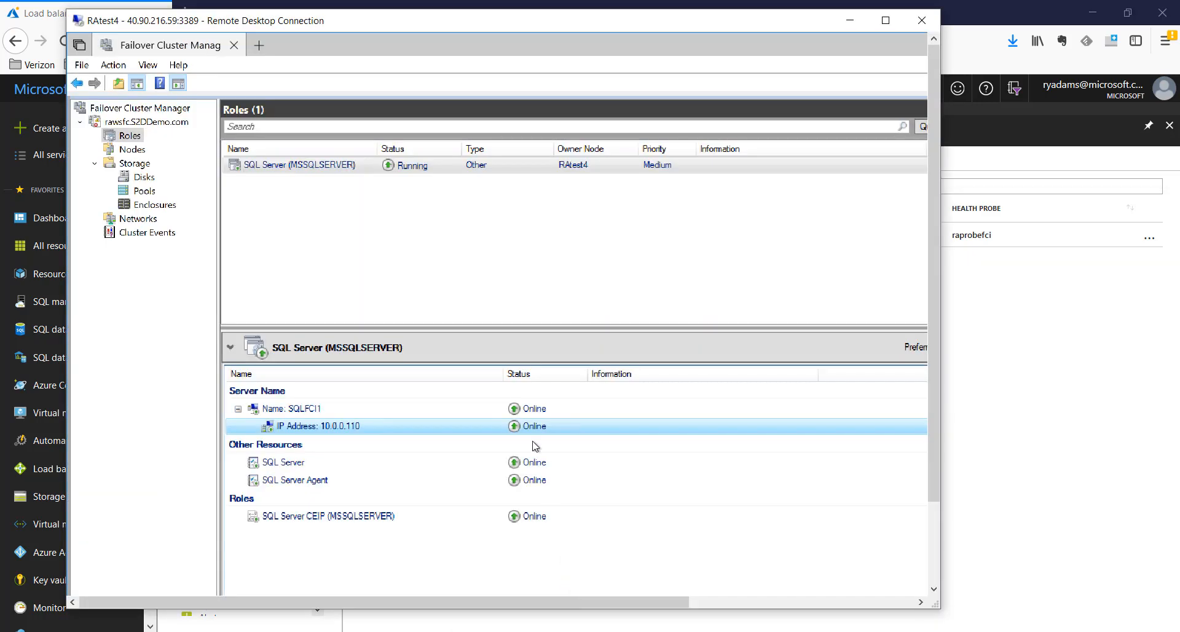
click(886, 20)
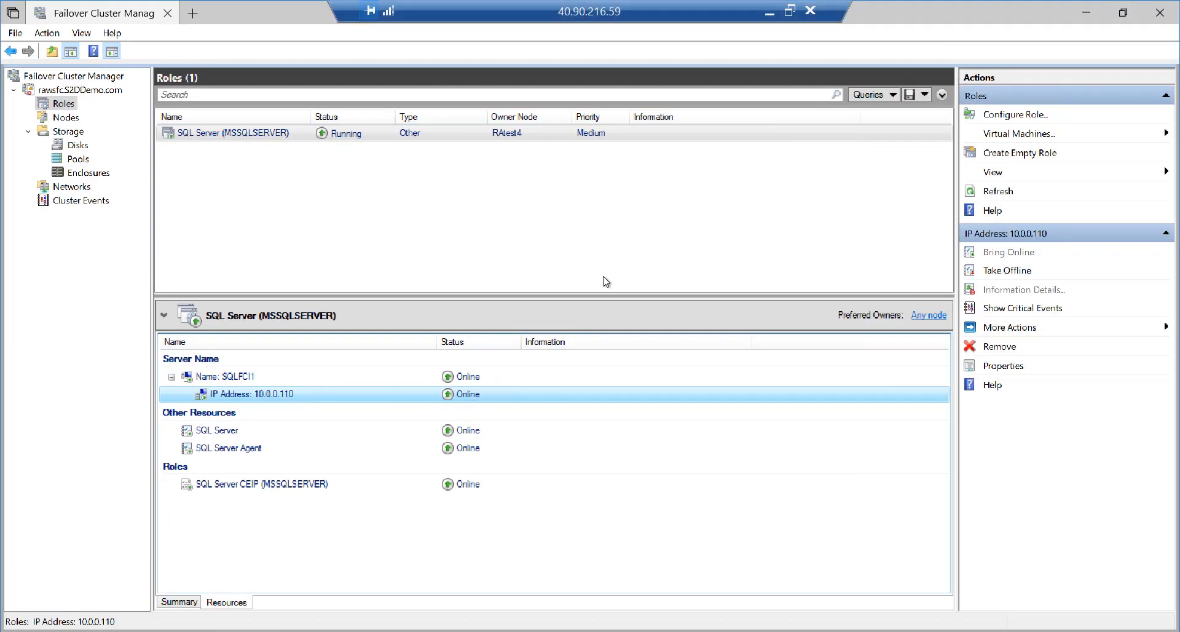
key(alt+Tab)
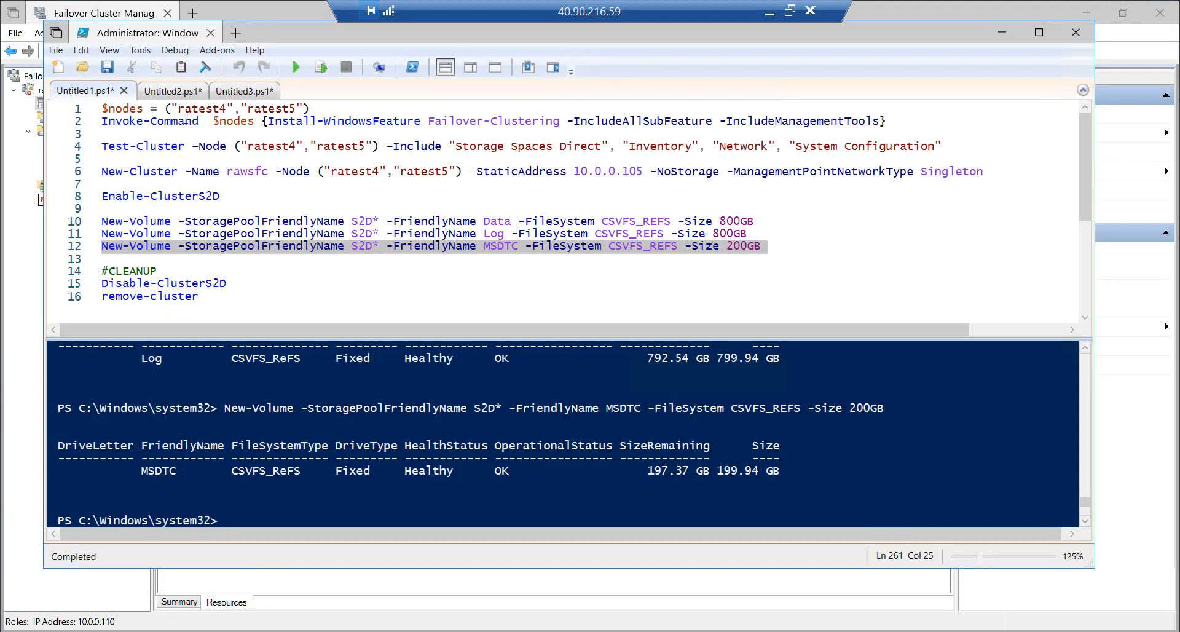
click(169, 92)
click(237, 93)
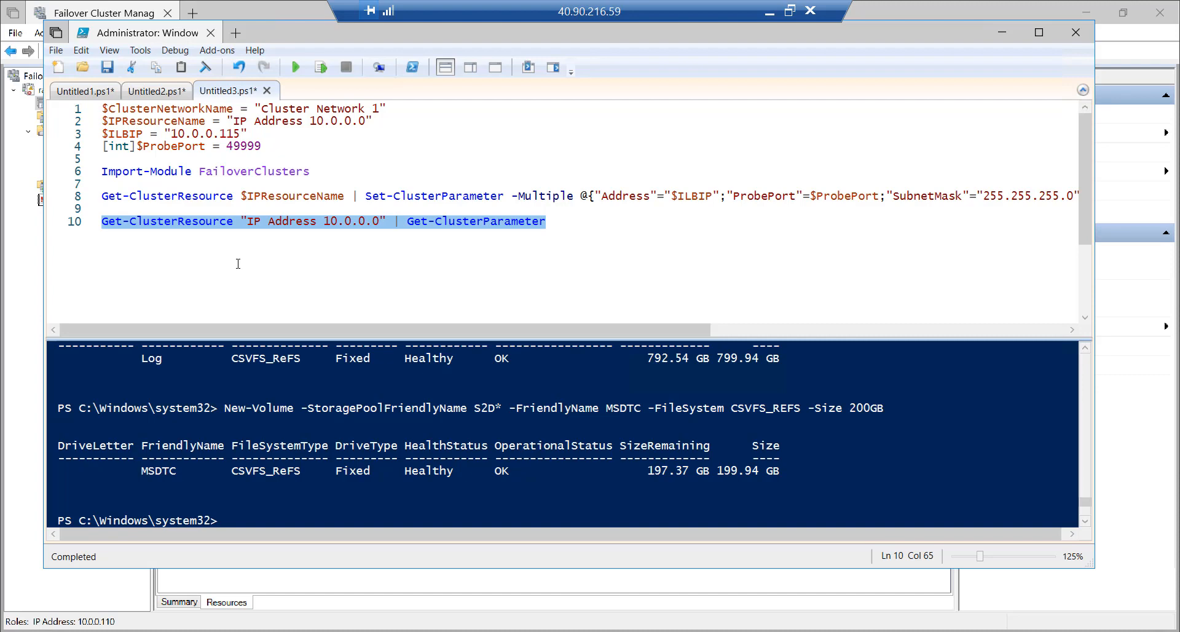
Compare the IP Address 10.0.0.110 resource with the network name on the script's line 1
click(14, 265)
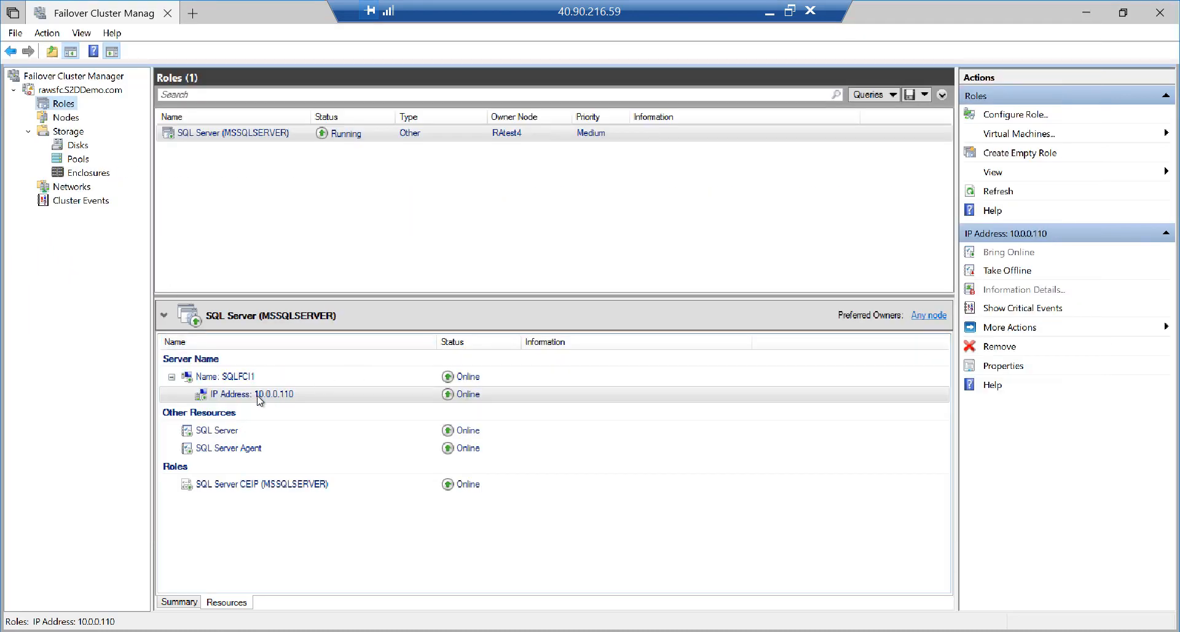
click(277, 396)
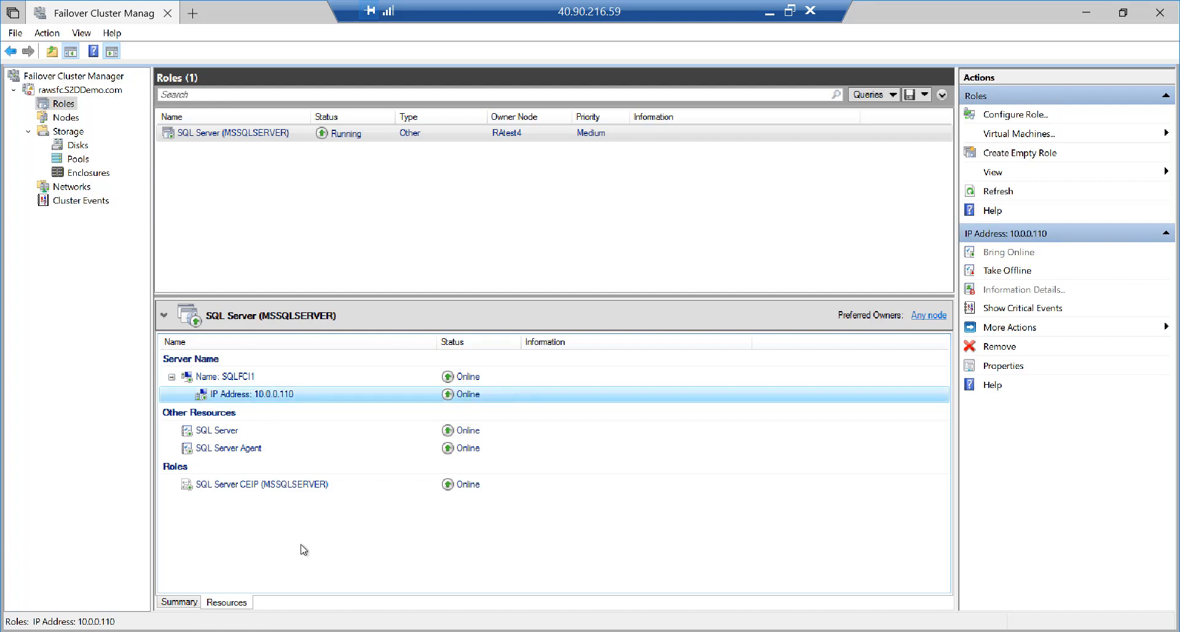
key(alt+Tab)
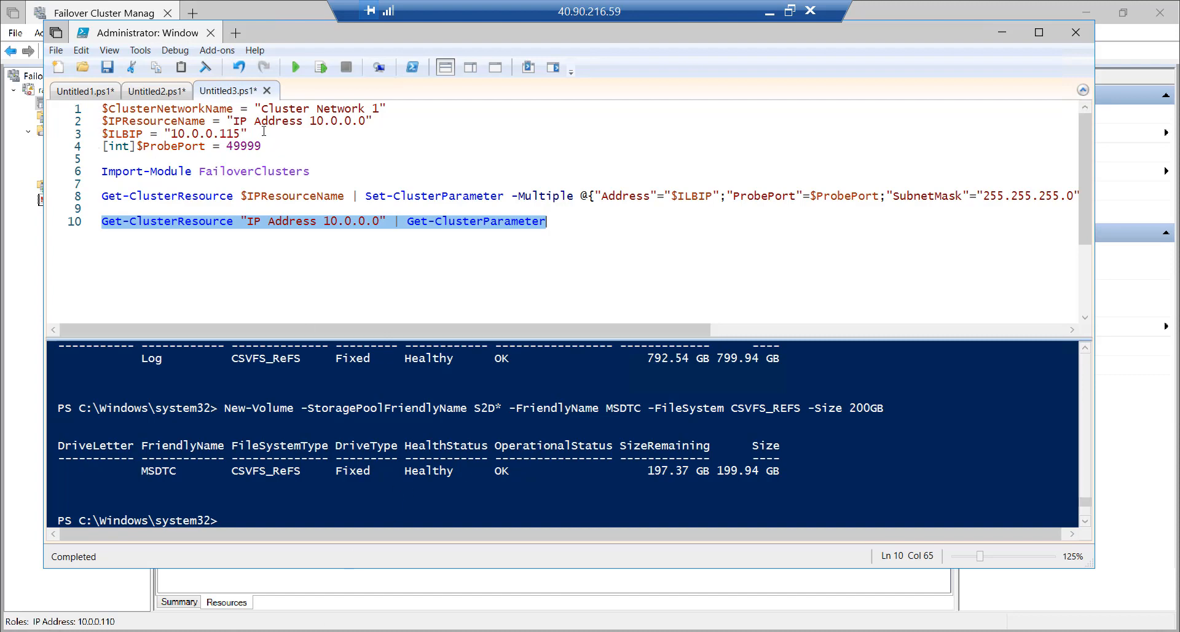
drag(260, 110, 383, 117)
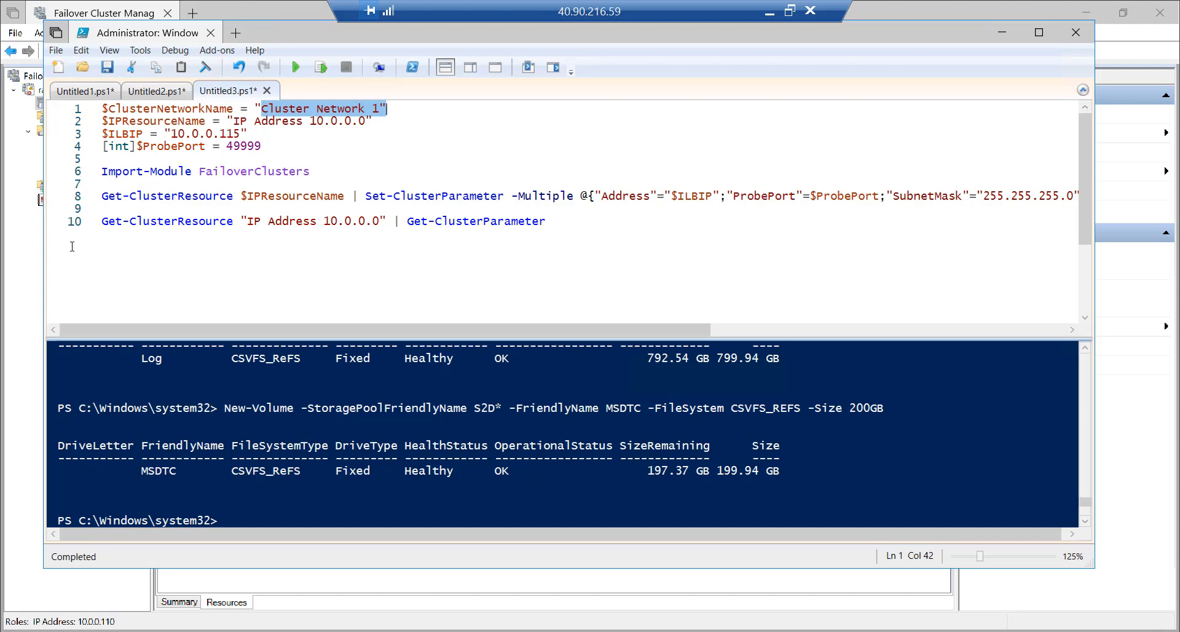
Confirm in Networks that the cluster network is named Cluster Network 1
click(3, 258)
click(75, 188)
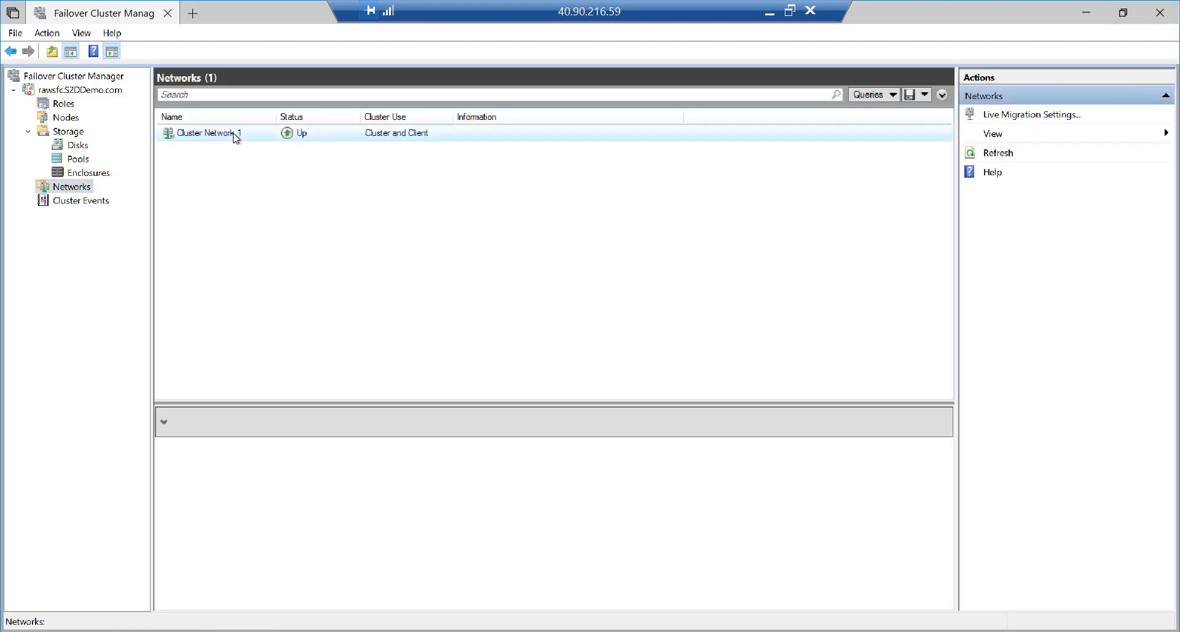
right_click(235, 137)
click(215, 185)
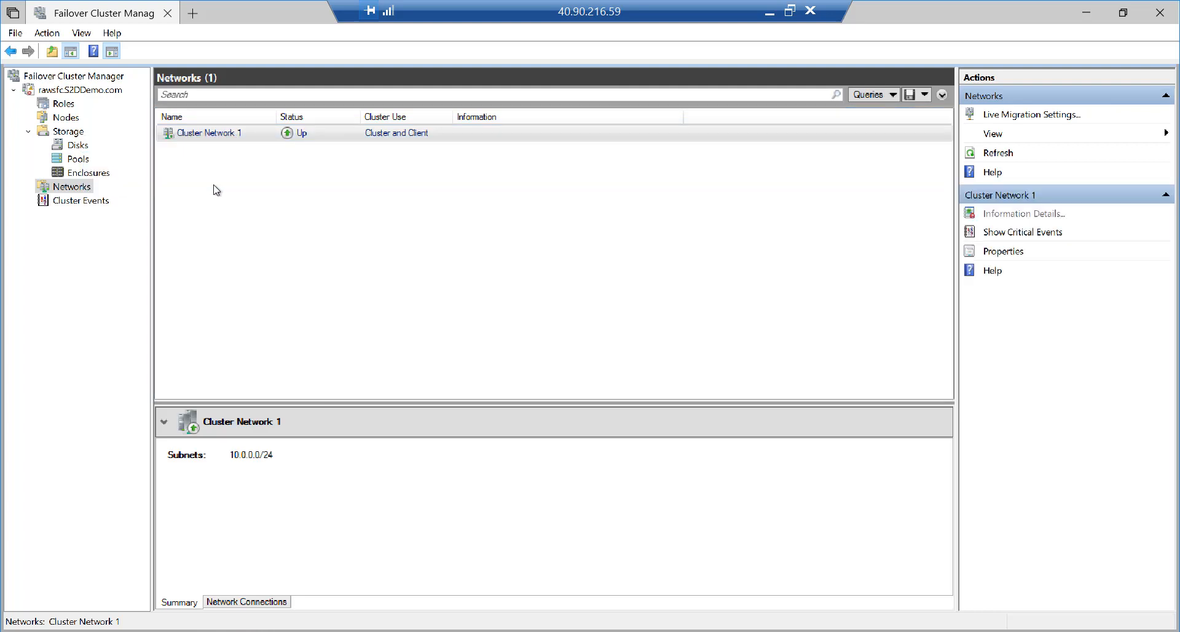
drag(492, 289, 419, 289)
click(612, 535)
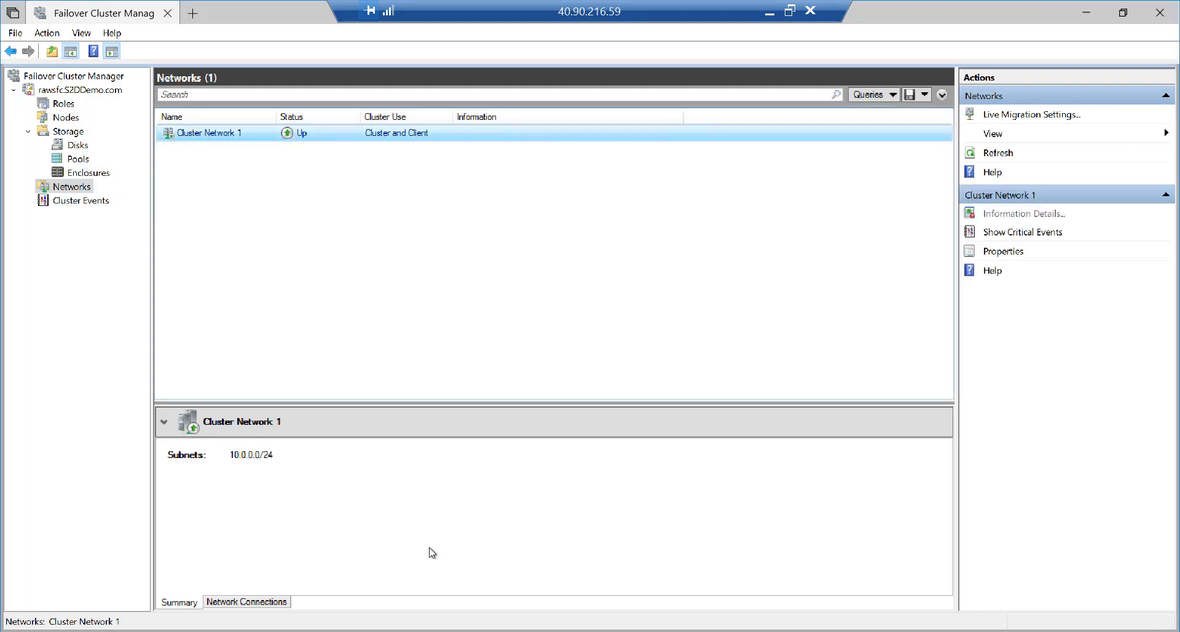
Change the script's $IPResourceName to "IP Address 10.0.0.110" and check it against the SQL role's resource
key(alt+Tab)
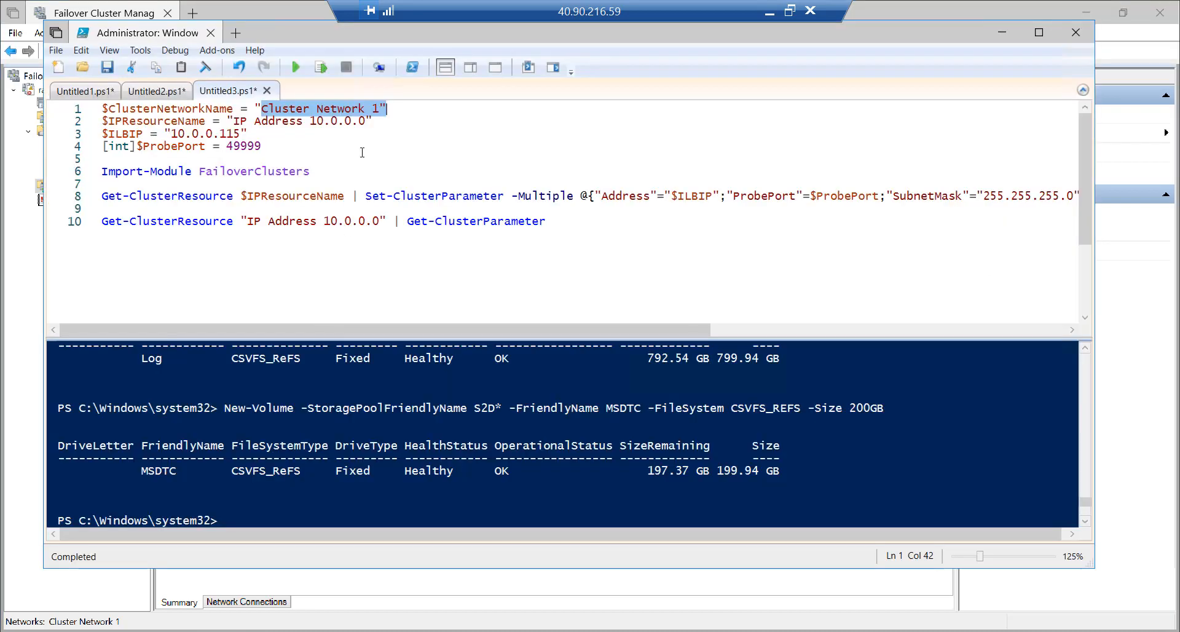
click(349, 108)
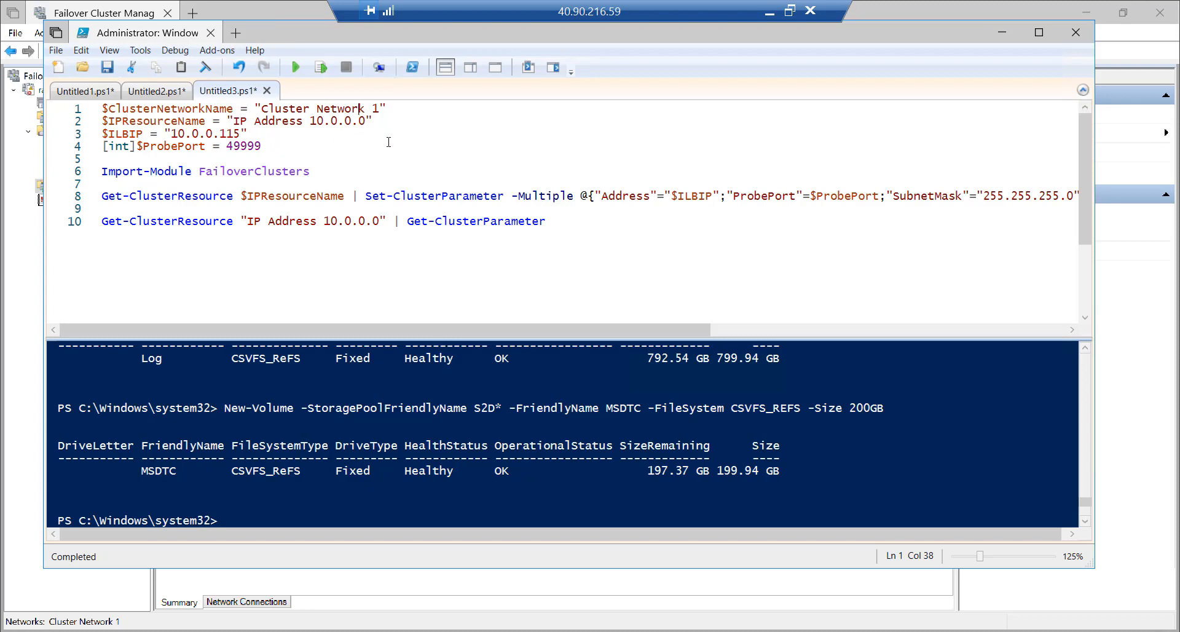
click(359, 121)
text(11)
click(99, 17)
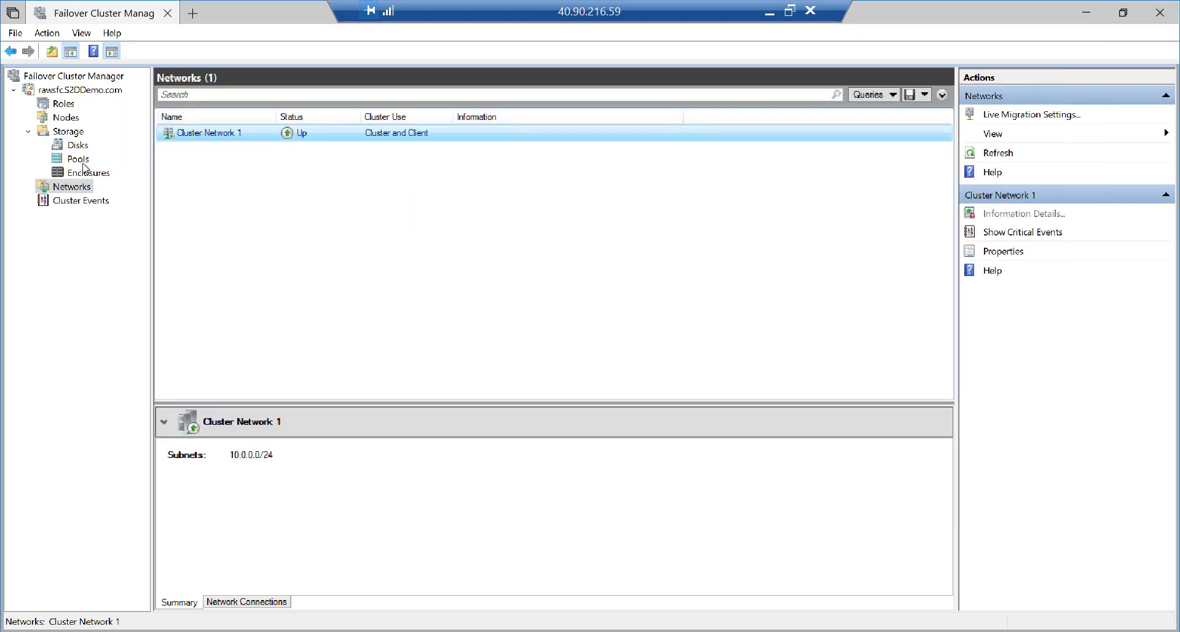
click(64, 103)
click(302, 397)
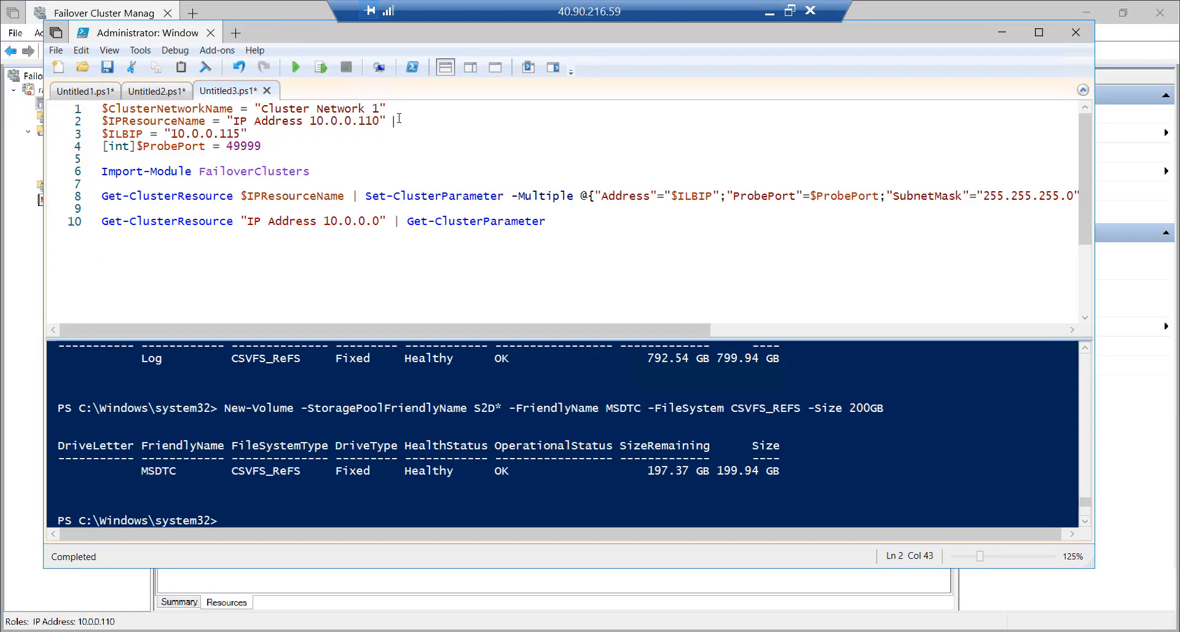
Set the script's ILB IP to 10.0.0.110 and the probe port to 59999
click(233, 134)
key(Delete)
text(0)
key(Down)
key(Left)
key(Delete)
text(5)
Review the script lines and set line 10's IP address to 10.0.0.110
click(77, 110)
drag(77, 134, 80, 174)
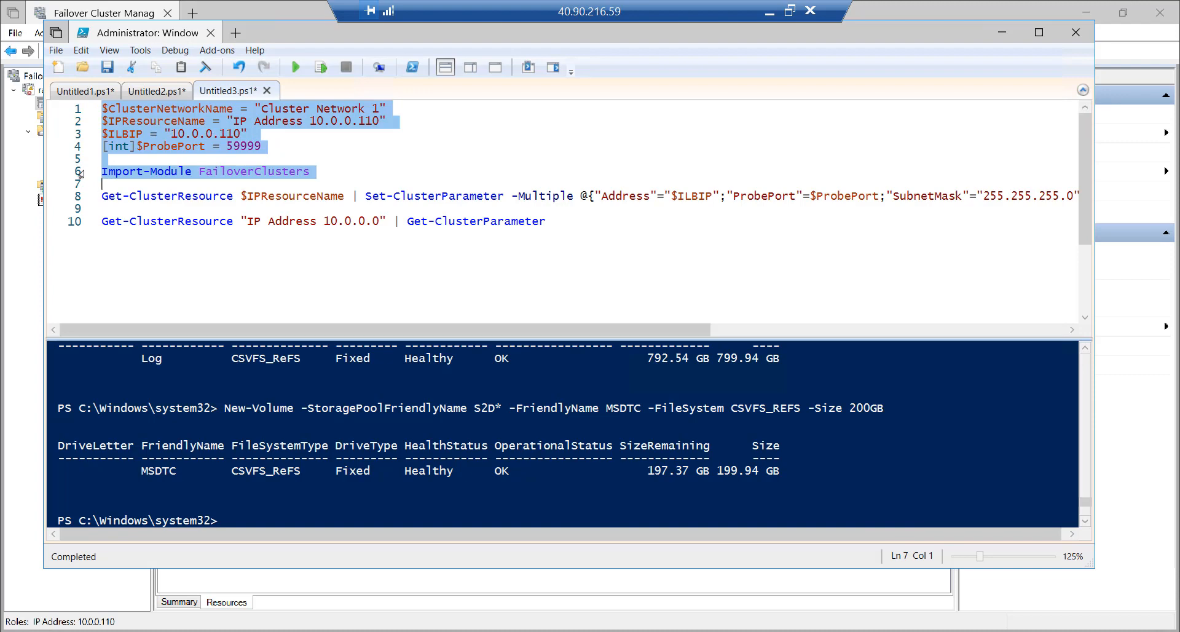
drag(81, 174, 81, 198)
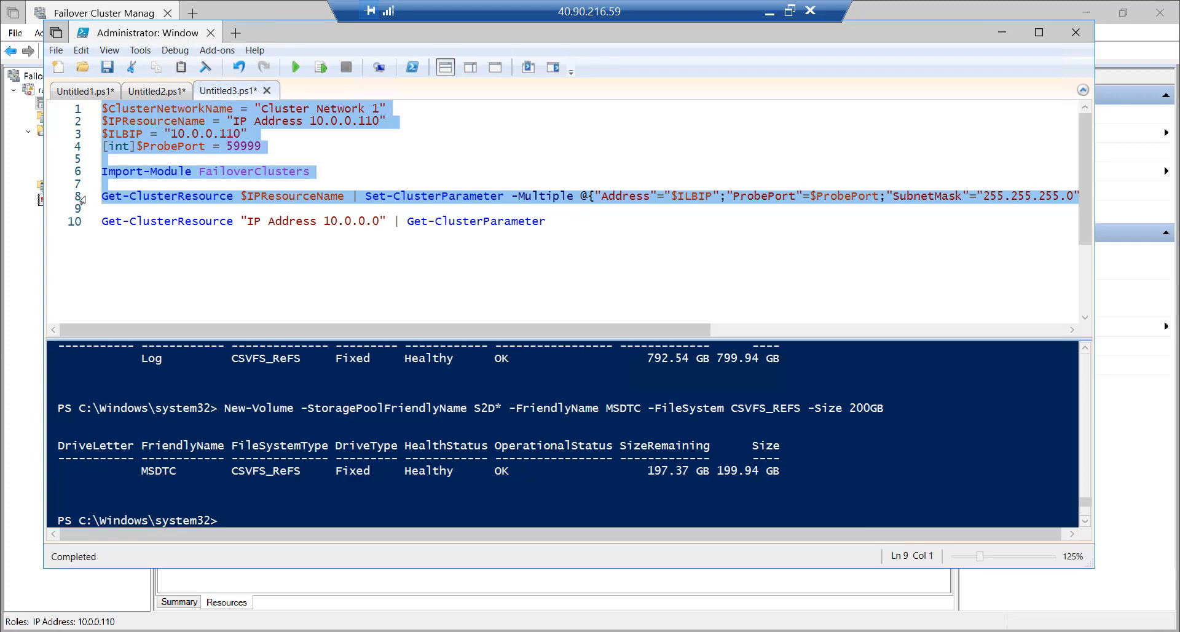
drag(82, 198, 80, 221)
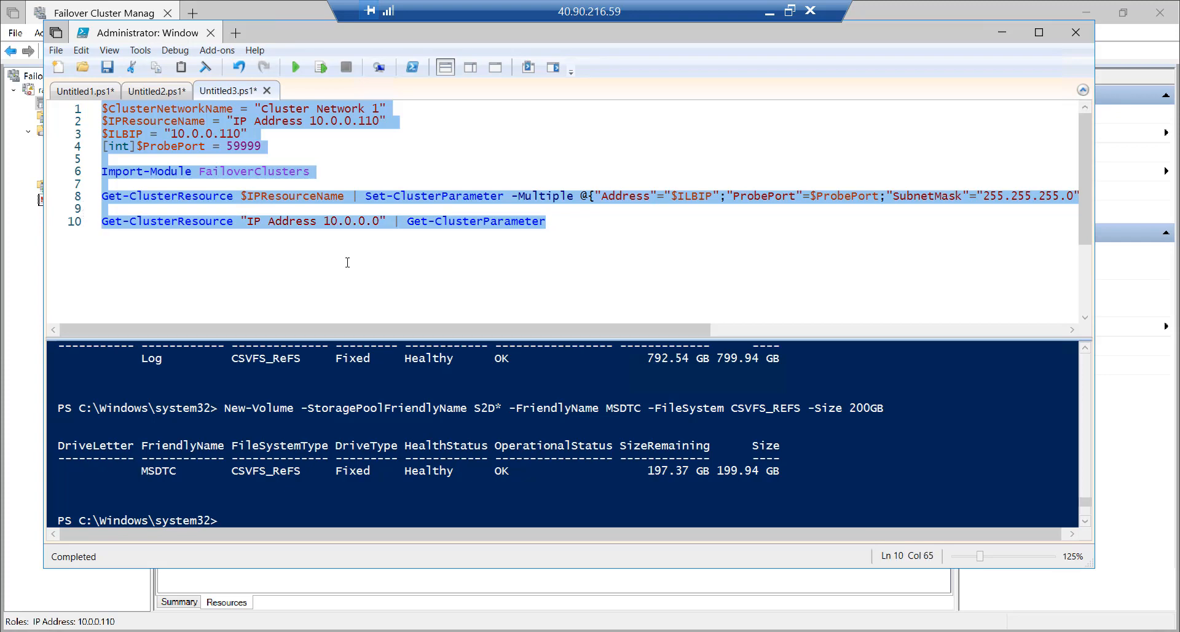
click(345, 221)
click(375, 221)
text(11)
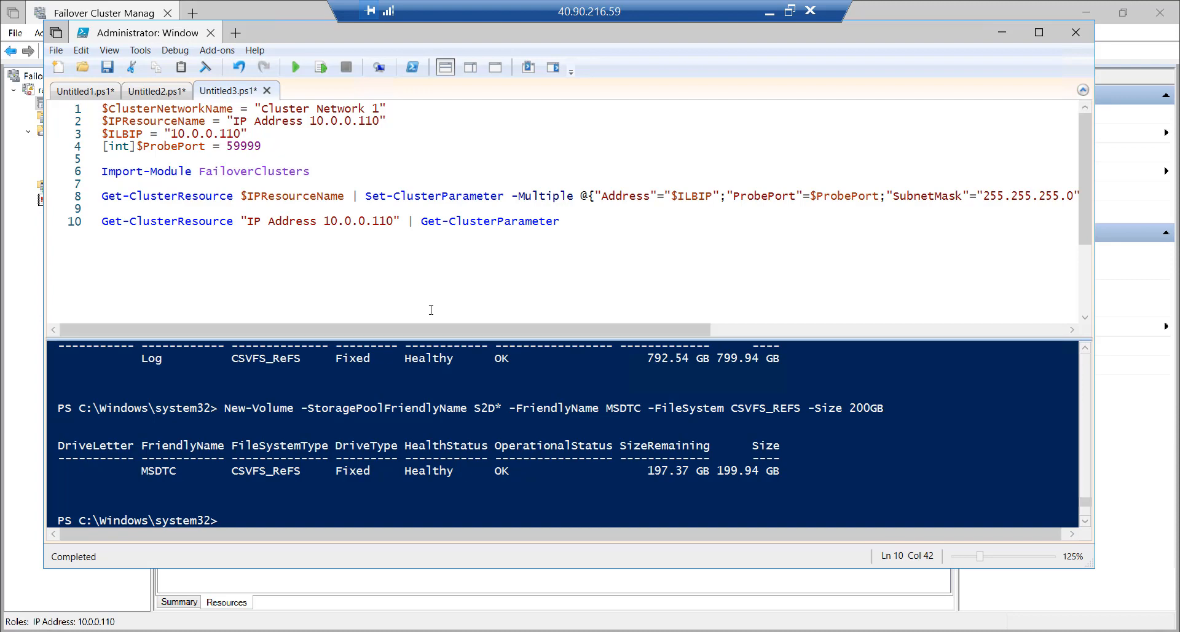
Highlight line 8's Address, ProbePort, 255.255.255.0 subnet mask and EnableDhcp=0 parameters
drag(436, 331, 713, 348)
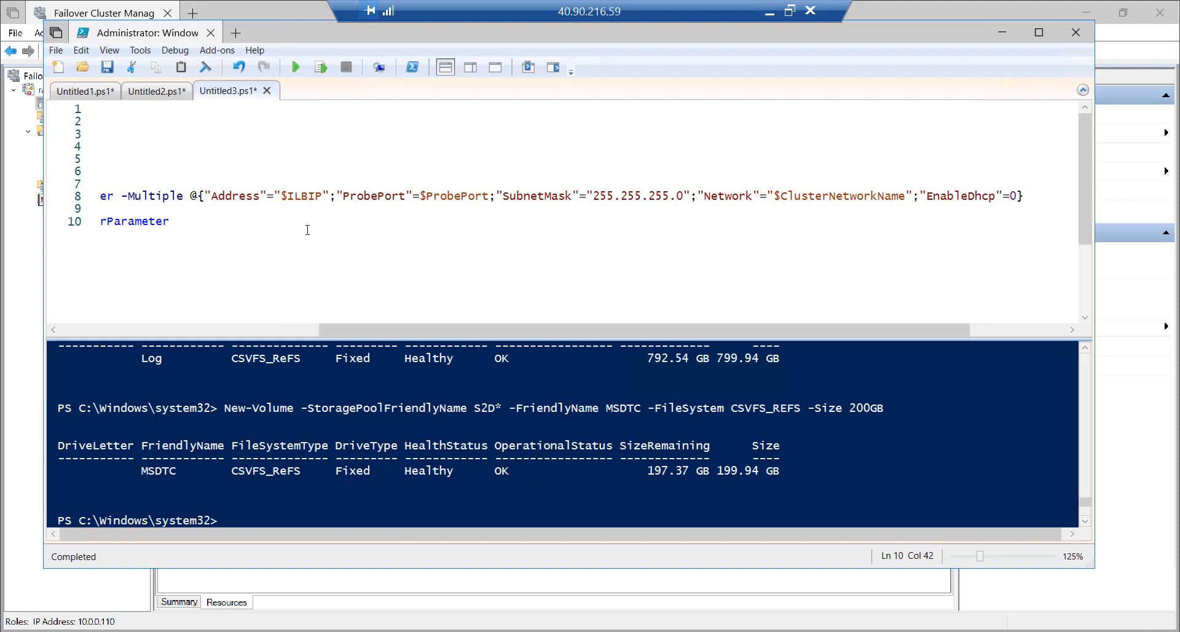
drag(220, 196, 346, 197)
drag(420, 196, 490, 197)
drag(594, 197, 687, 198)
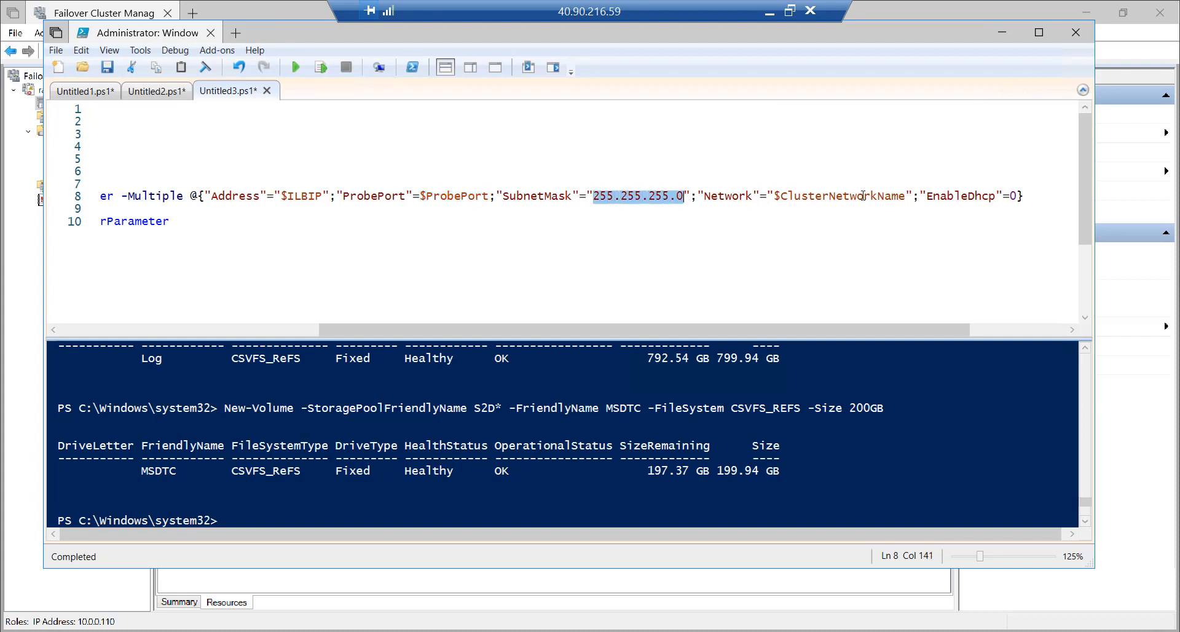
drag(982, 197, 1017, 196)
drag(844, 330, 574, 330)
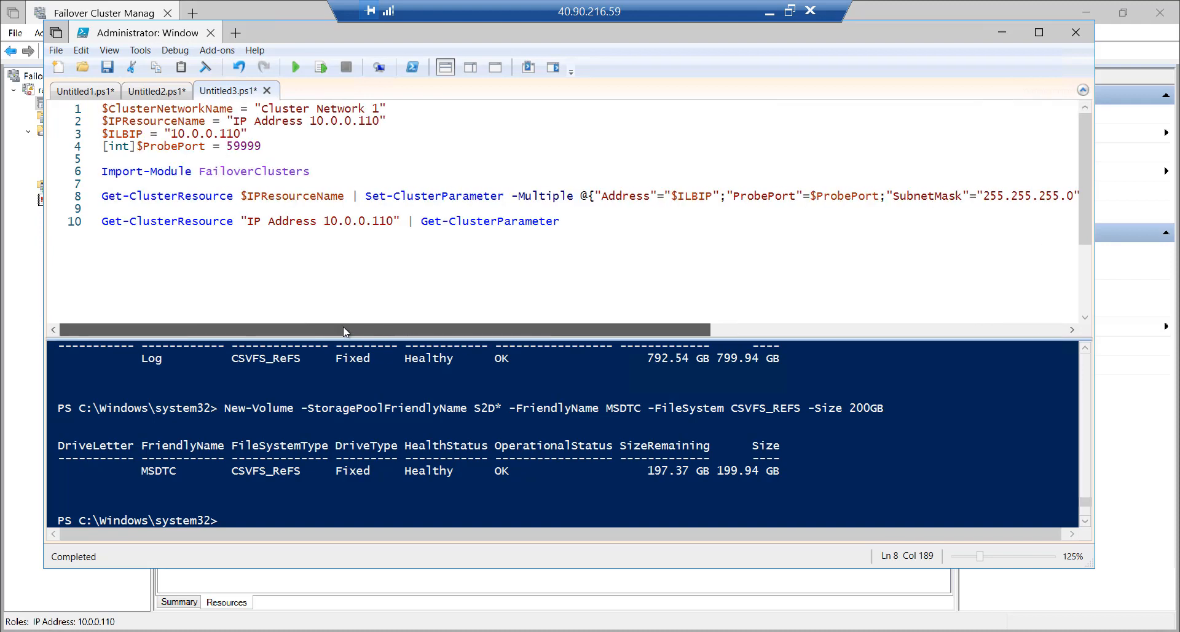
click(267, 283)
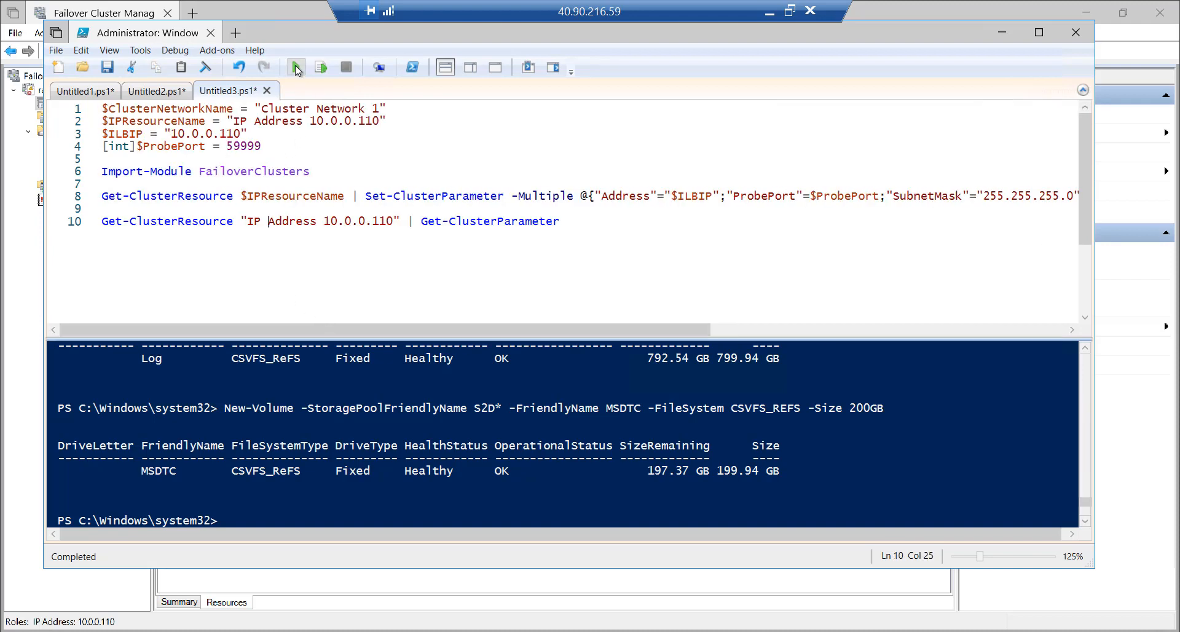
Run the script, review the resource-not-found errors, and return to Failover Cluster Manager
click(295, 66)
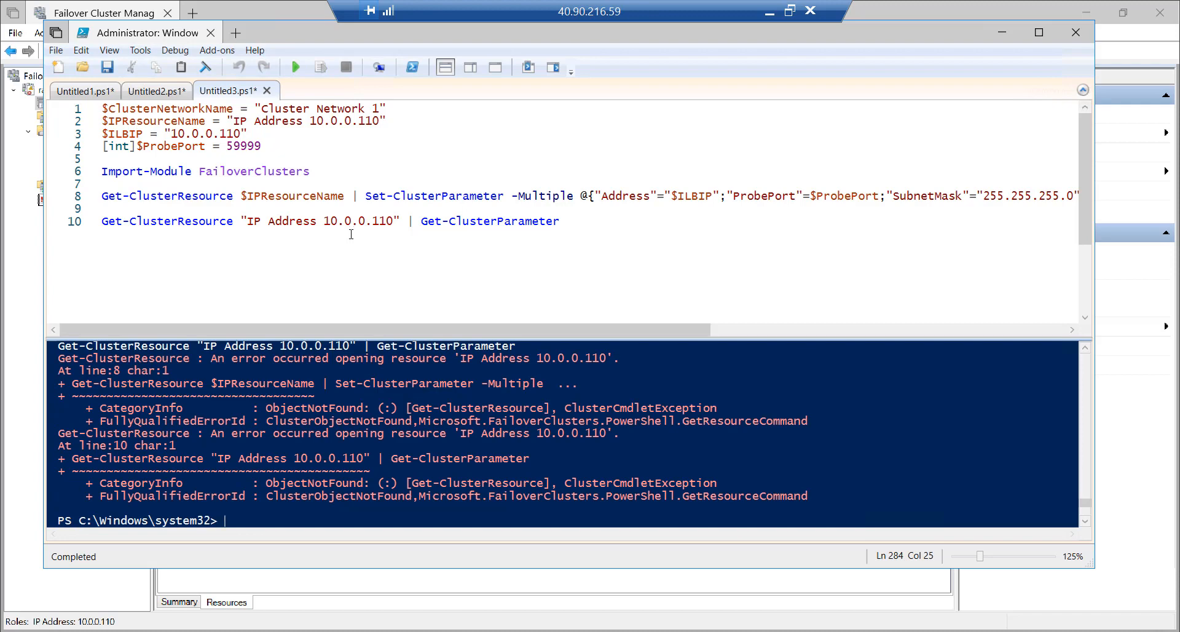
scroll(367, 403, up, 3)
scroll(367, 403, down, 2)
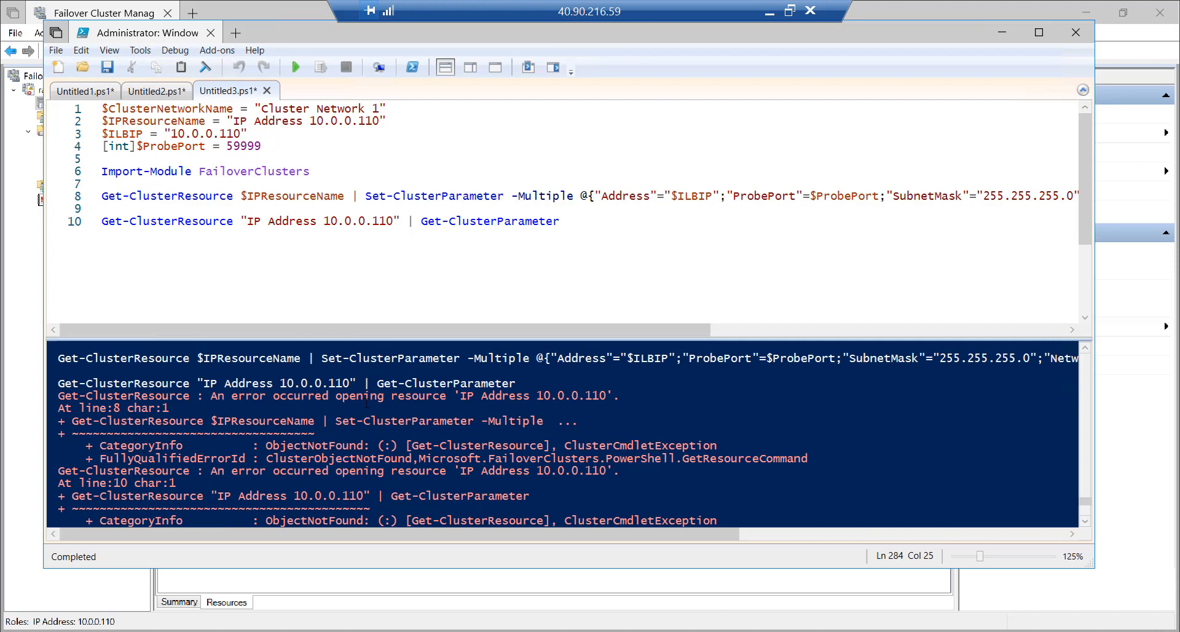
scroll(366, 402, down, 1)
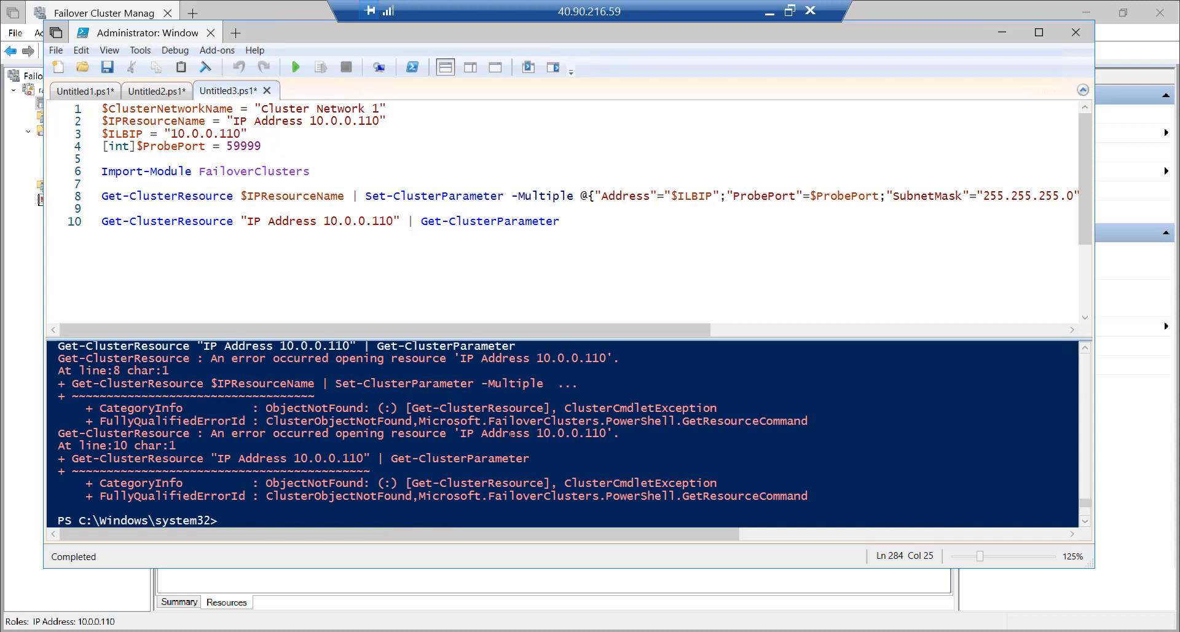
scroll(510, 433, down, 1)
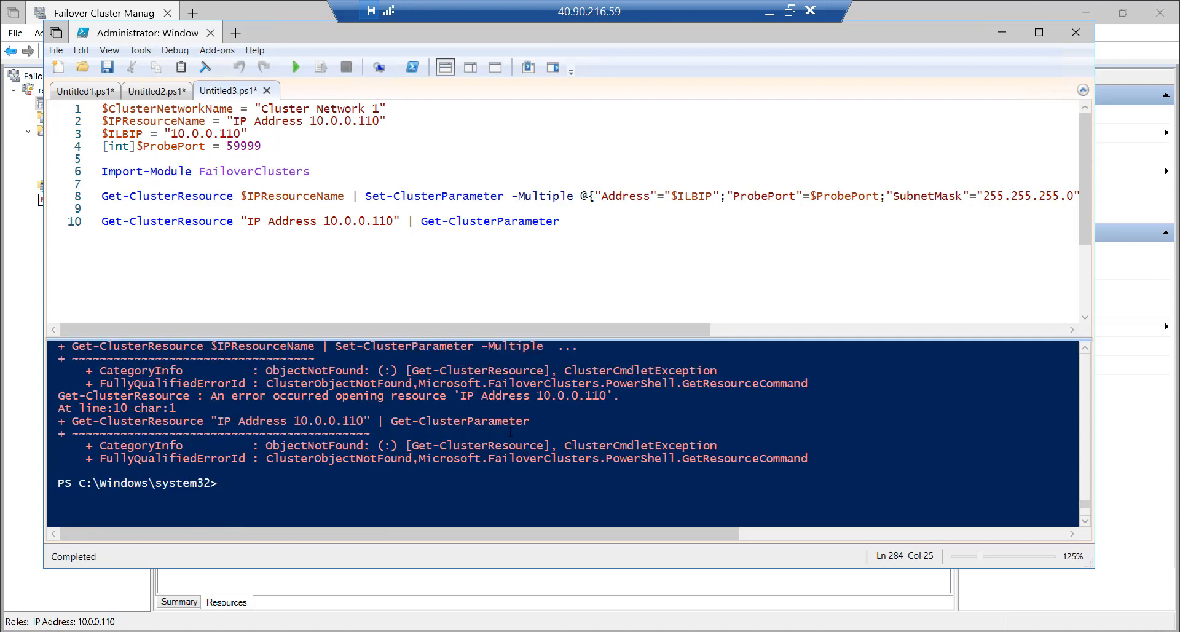
scroll(510, 432, up, 1)
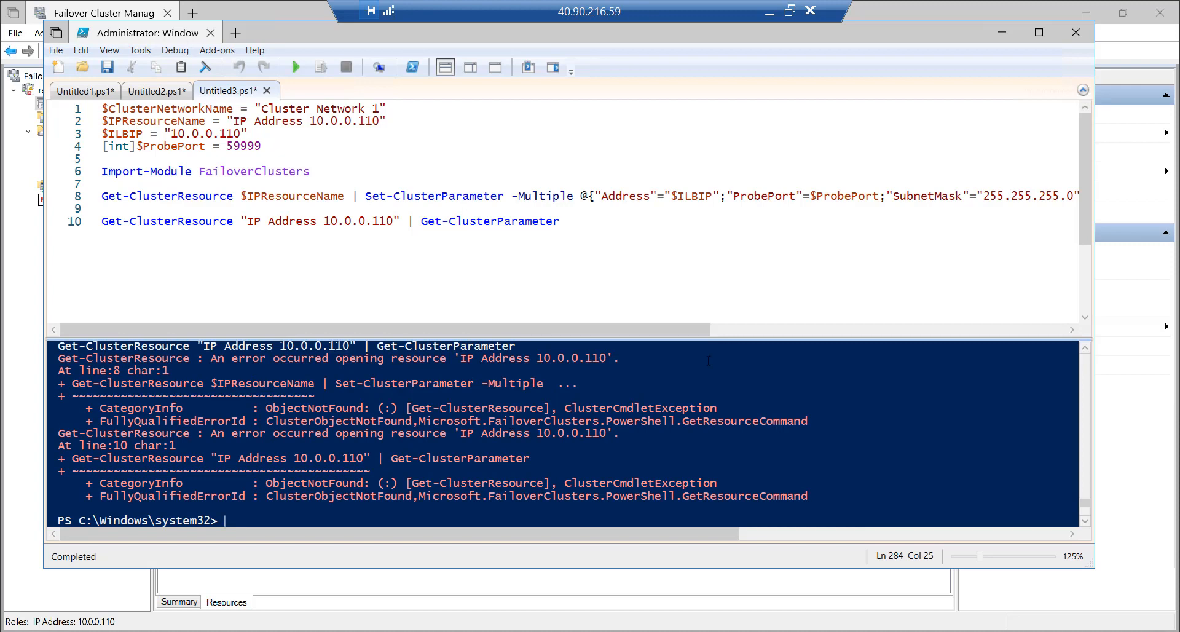
click(789, 11)
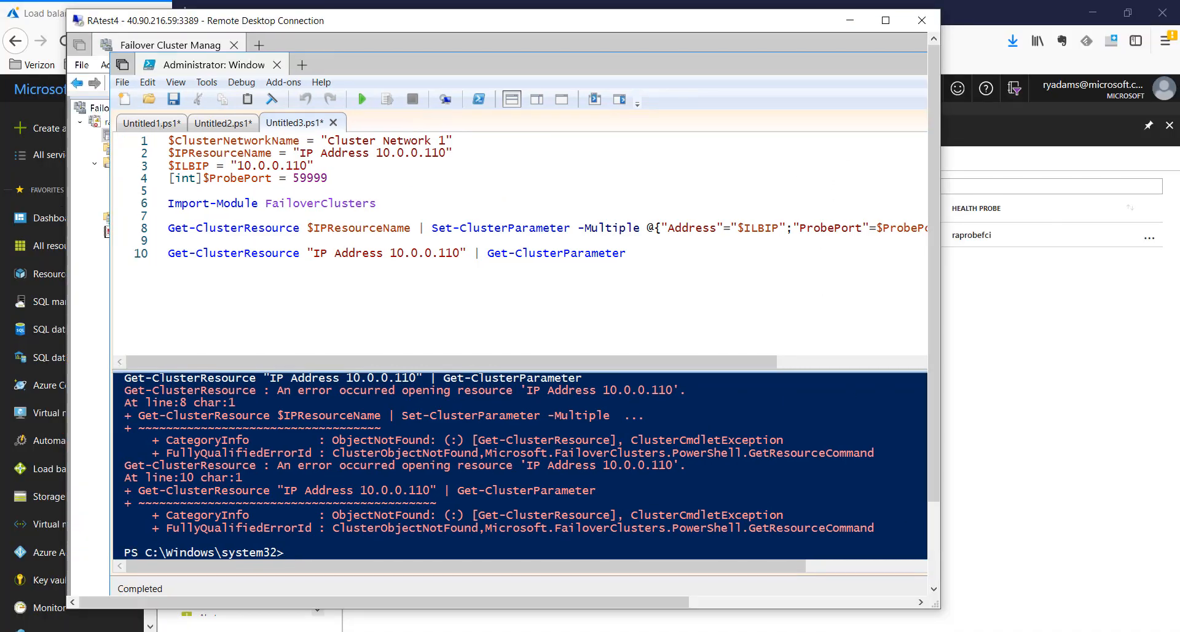
click(1116, 584)
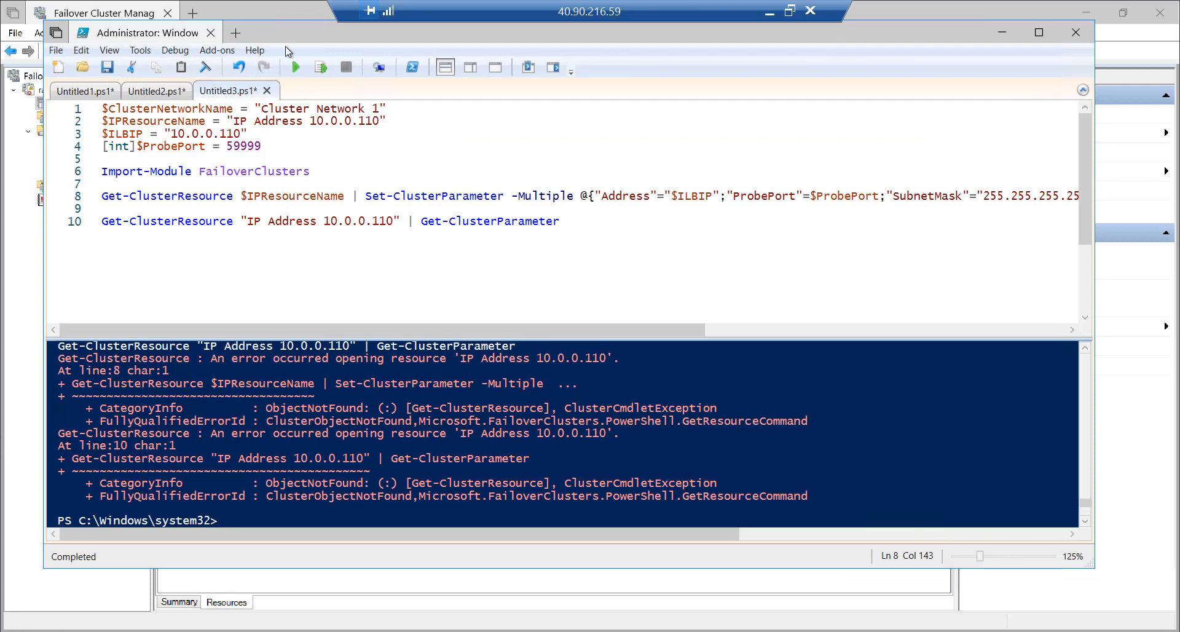
drag(282, 32, 284, 43)
click(267, 13)
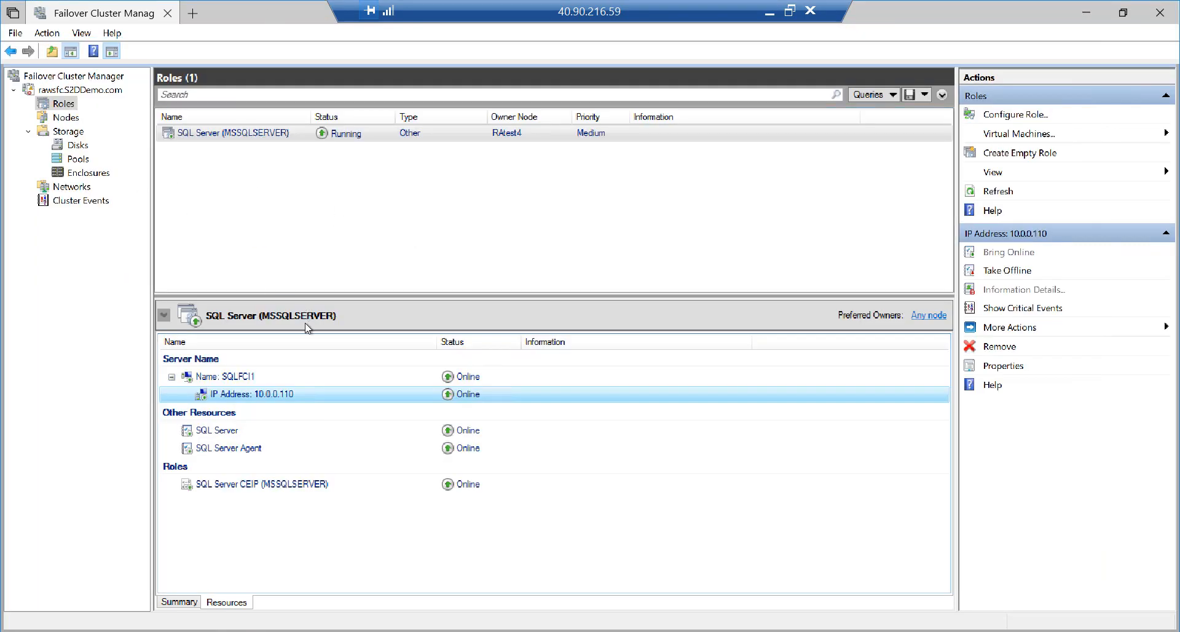
Copy the IP resource's real name, SQL IP Address 1 (SQLFCI1), from its Properties
right_click(274, 398)
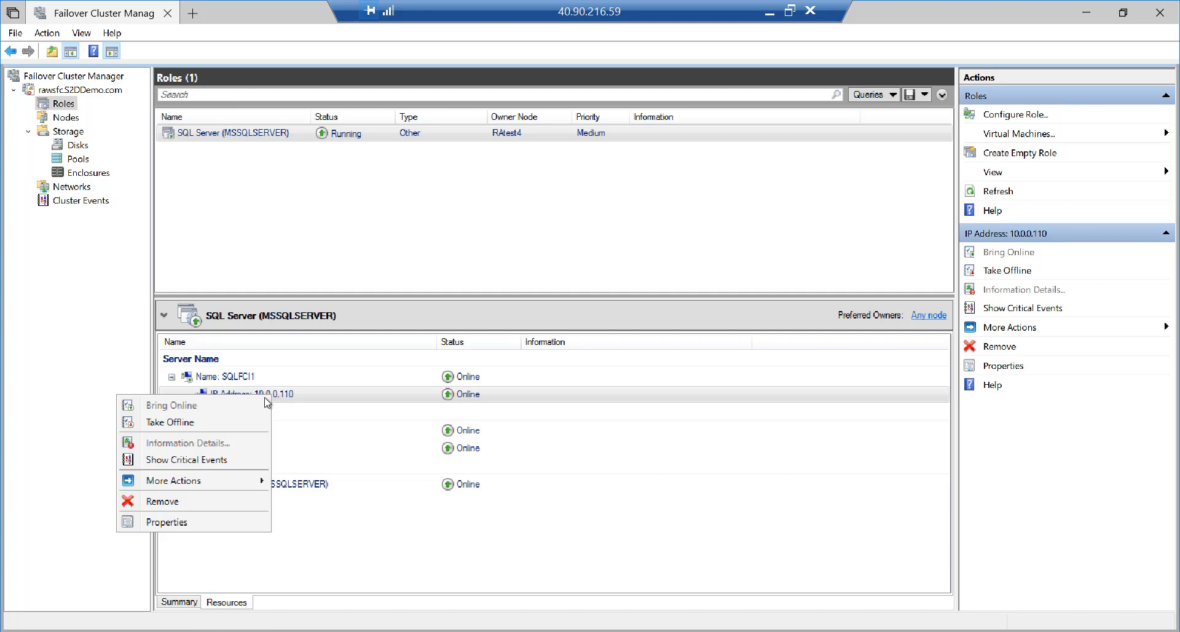
click(232, 530)
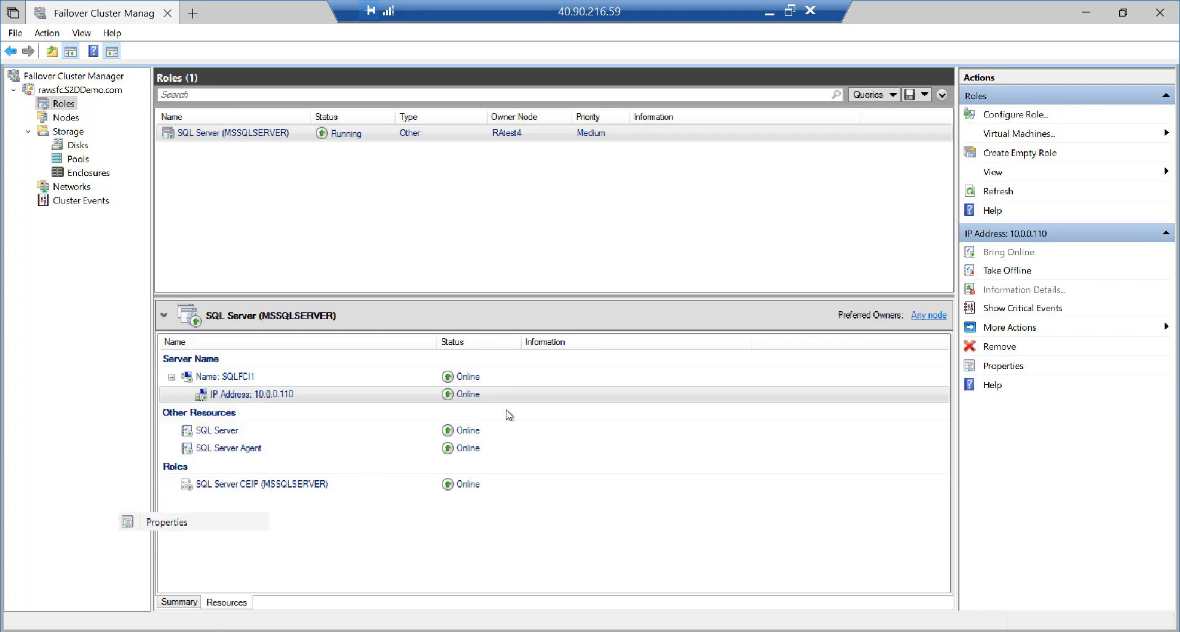
click(997, 368)
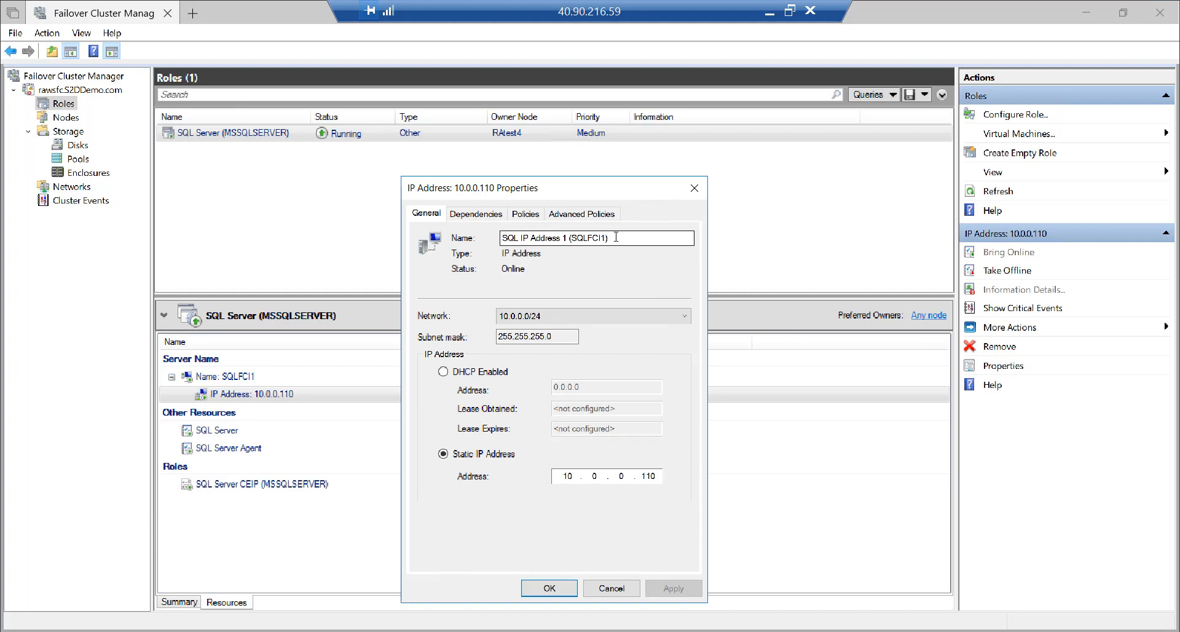
drag(616, 238, 467, 232)
key(ctrl+c)
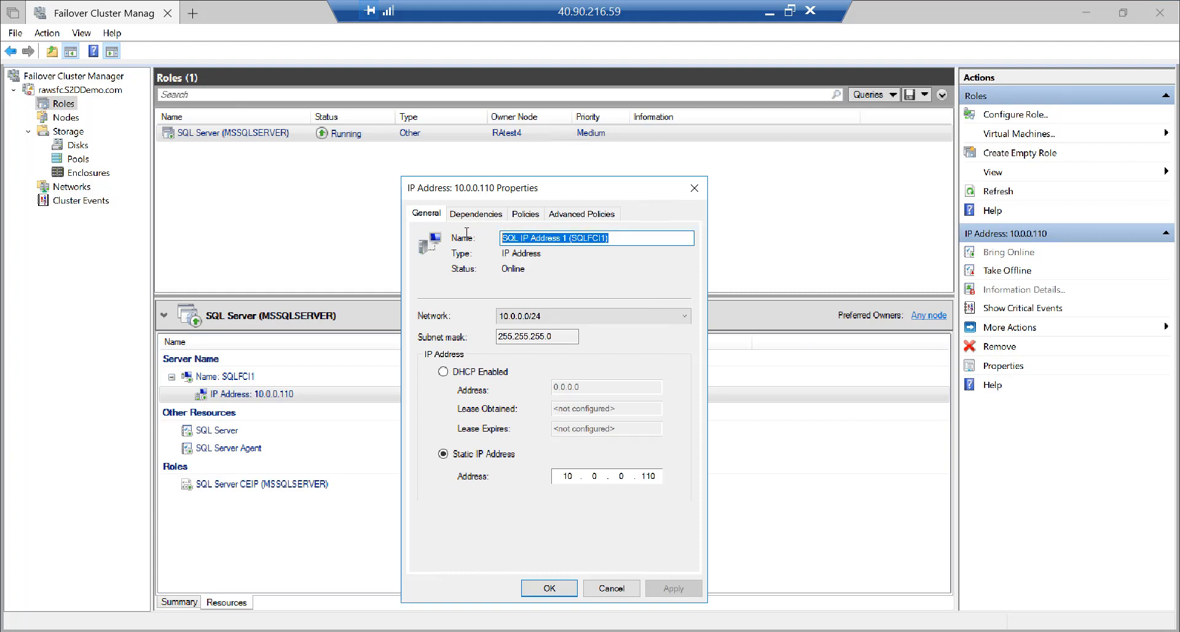
click(611, 588)
click(256, 631)
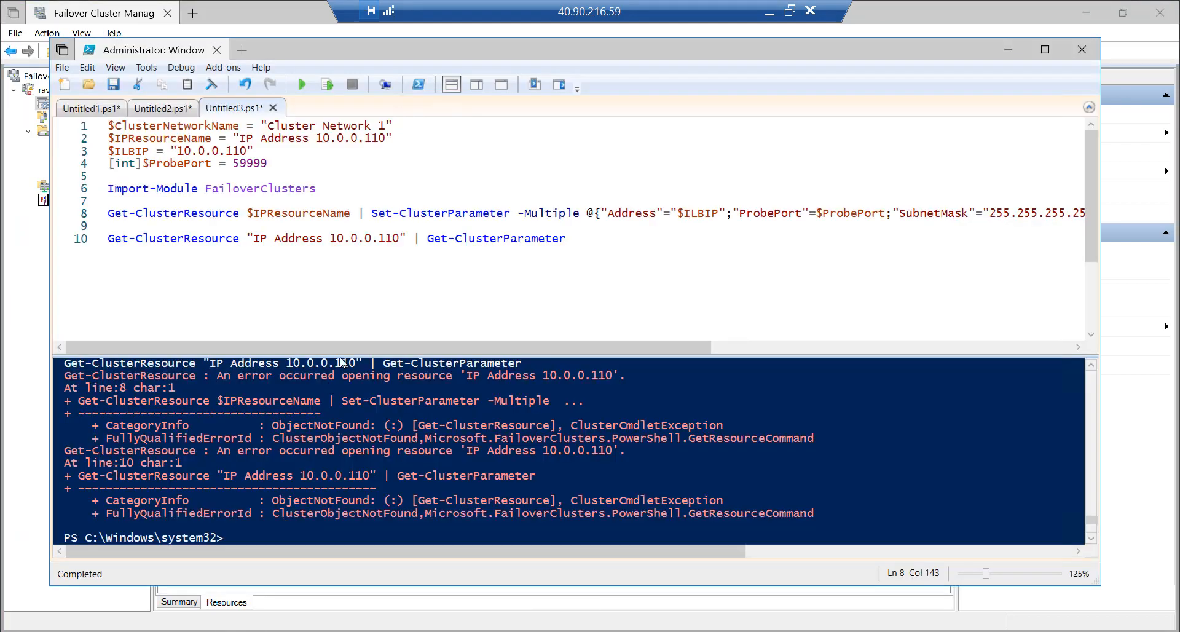
Paste SQL IP Address 1 (SQLFCI1) into $IPResourceName and review the network, IP and 255.255.255.255 mask
drag(387, 137, 241, 139)
key(ctrl+v)
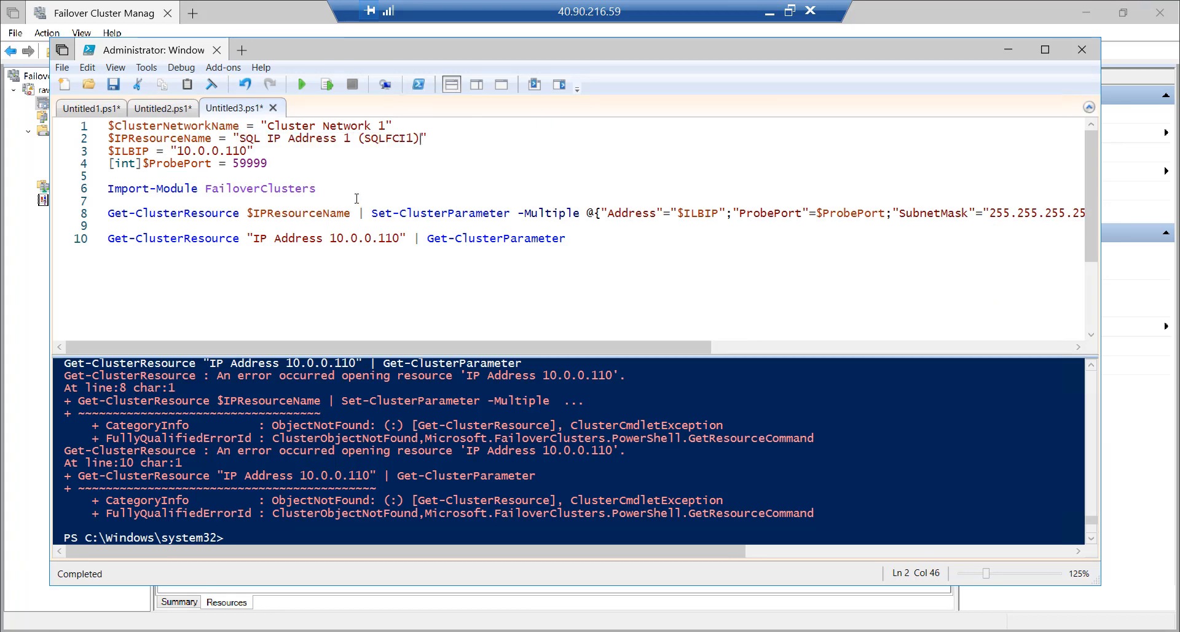
drag(268, 125, 359, 126)
drag(240, 138, 352, 140)
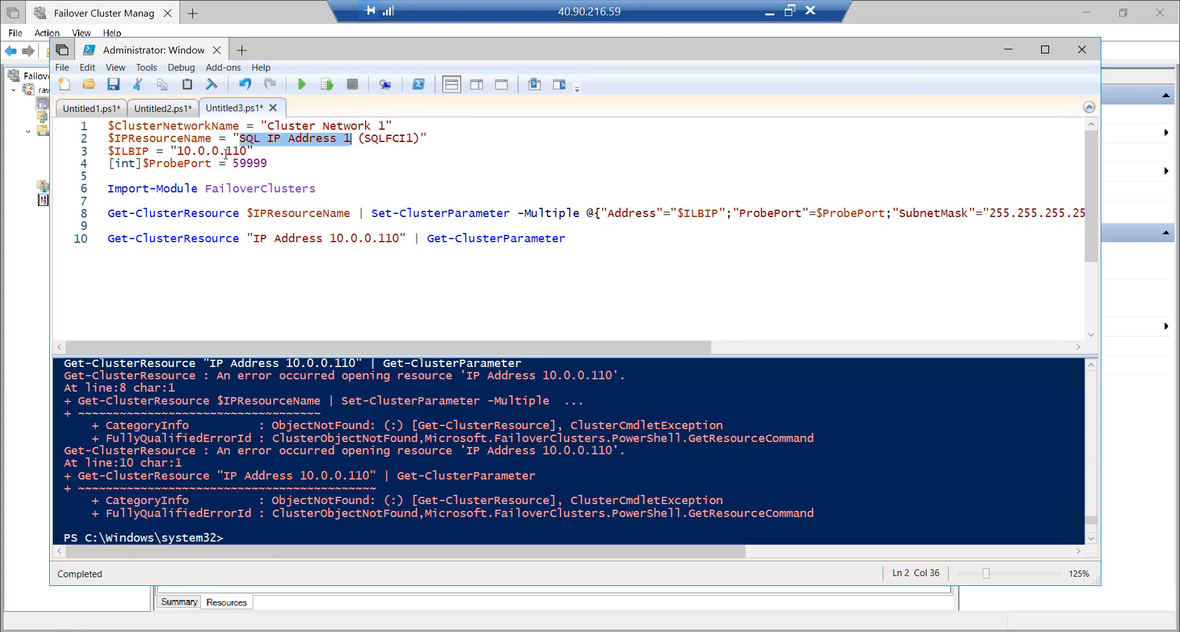
drag(177, 151, 275, 161)
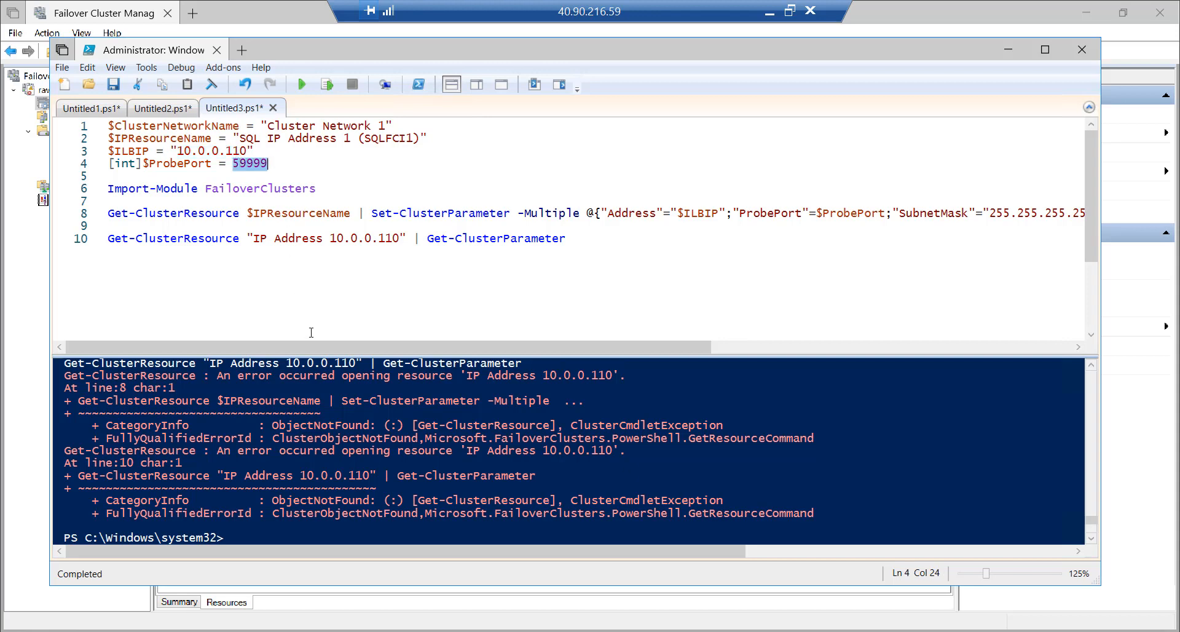
drag(320, 349, 521, 349)
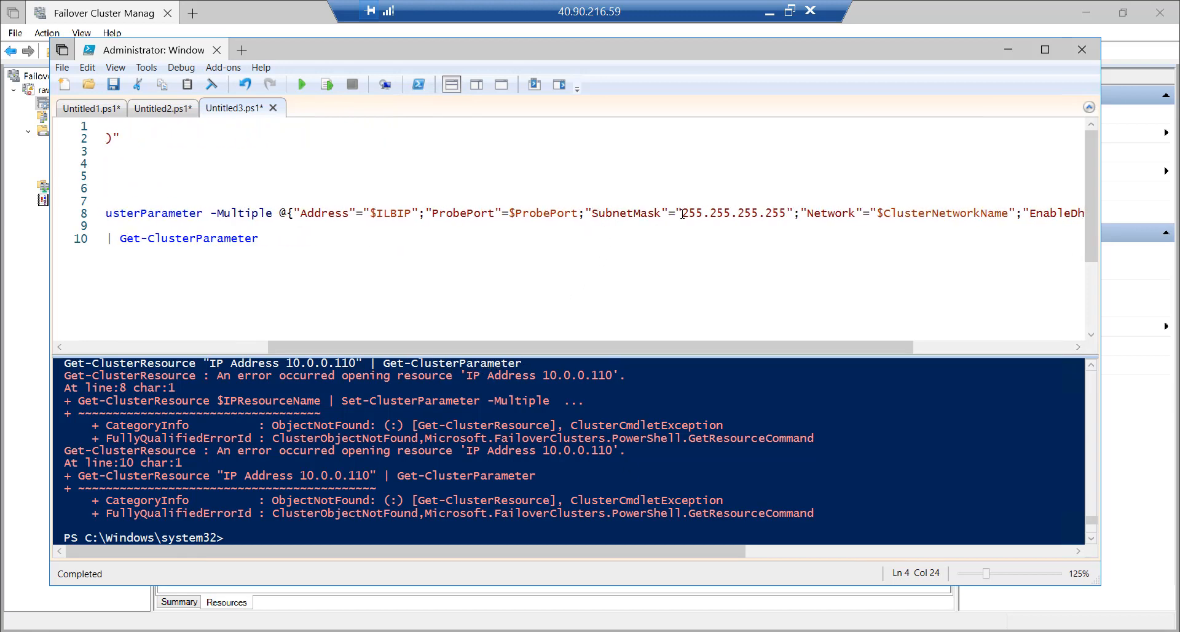
drag(682, 213, 786, 213)
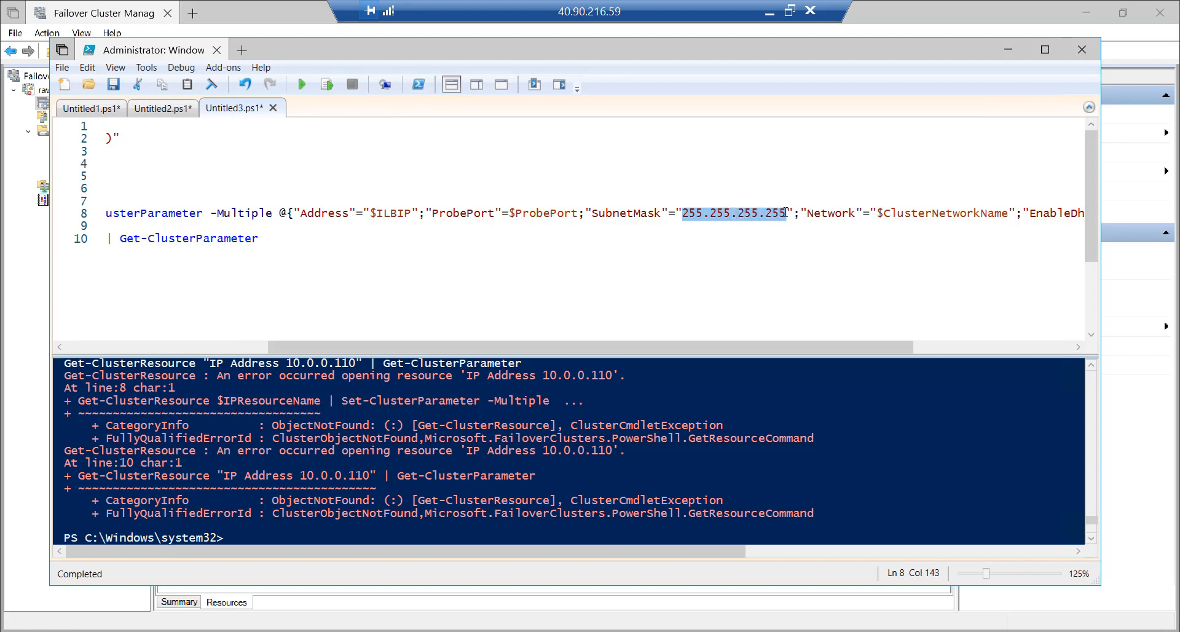
Clear the console and rerun the whole script
key(Home)
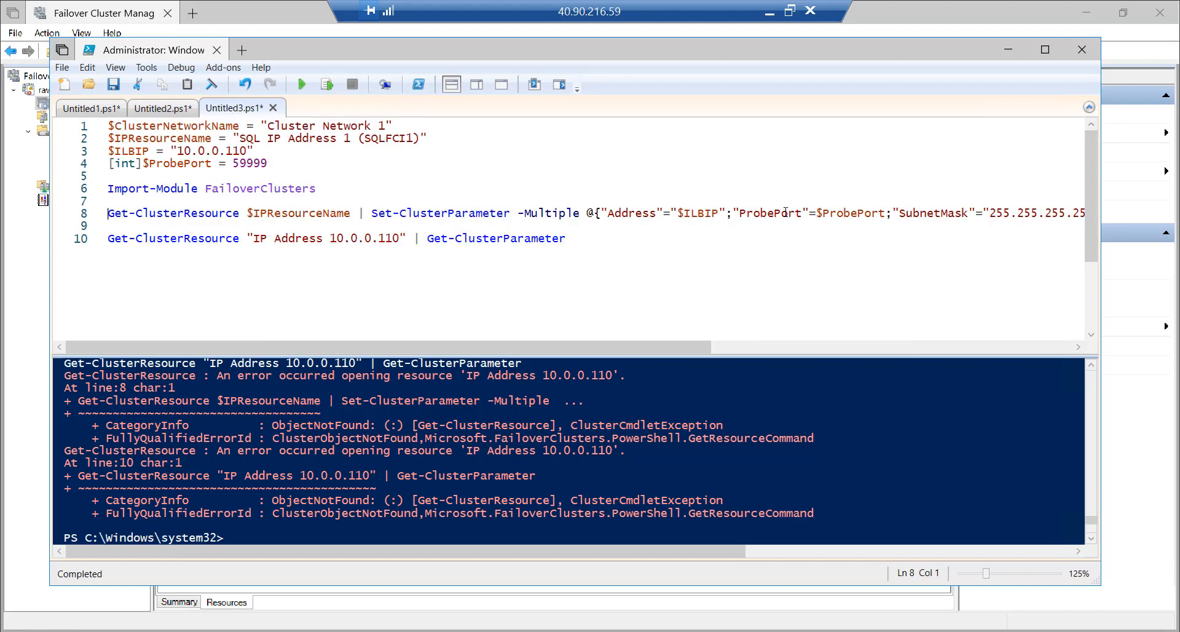
click(211, 84)
click(301, 85)
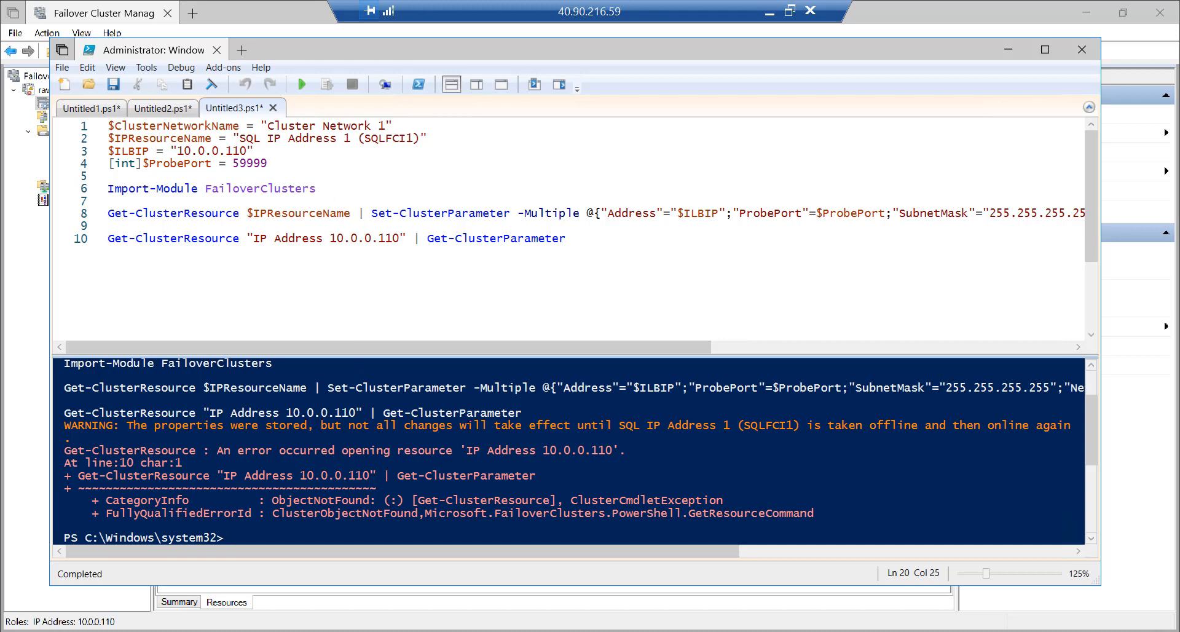
Put SQL IP Address 1 (SQLFCI1) into line 10's Get-ClusterResource query and select that line
drag(328, 425, 898, 425)
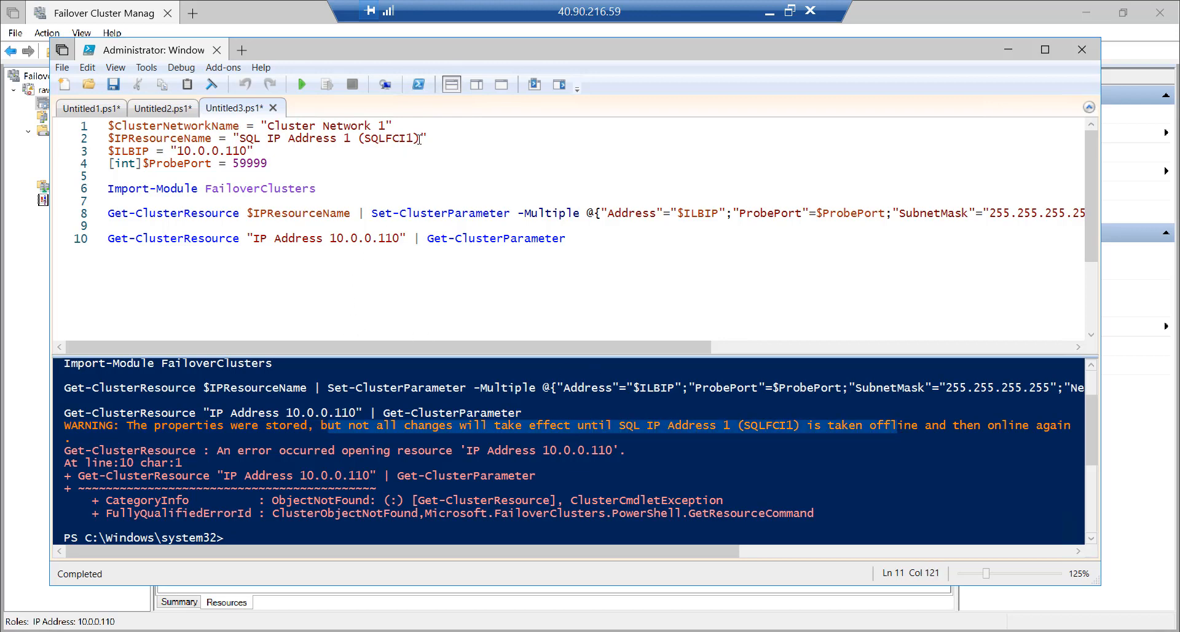
drag(419, 138, 241, 139)
key(ctrl+c)
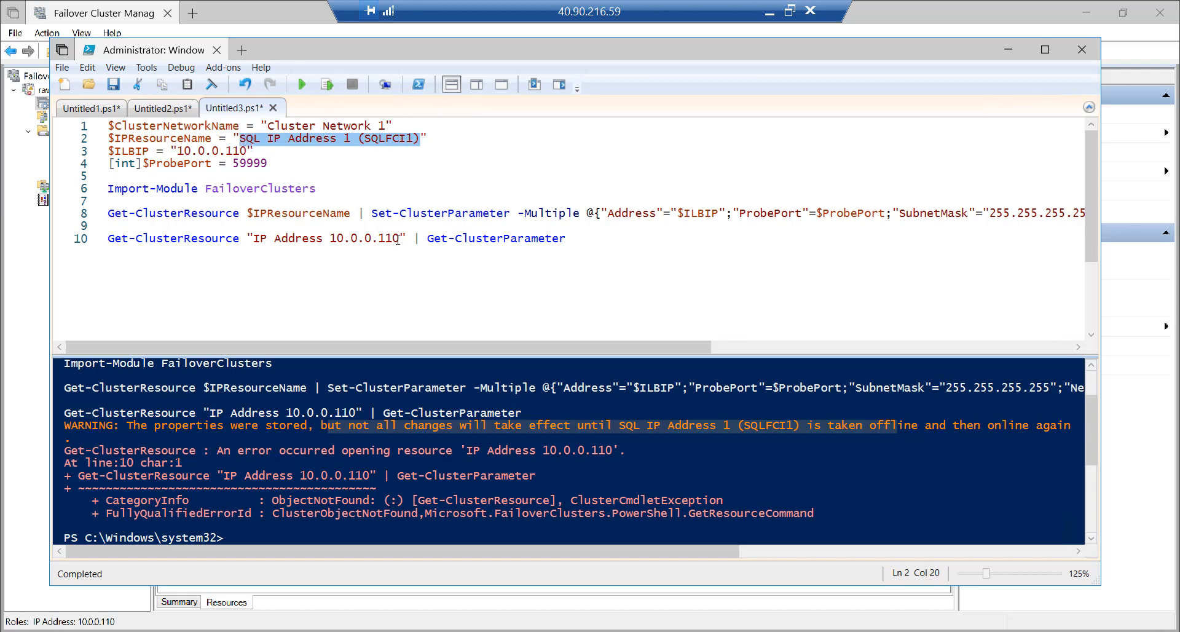
drag(397, 239, 257, 243)
key(ctrl+v)
click(77, 244)
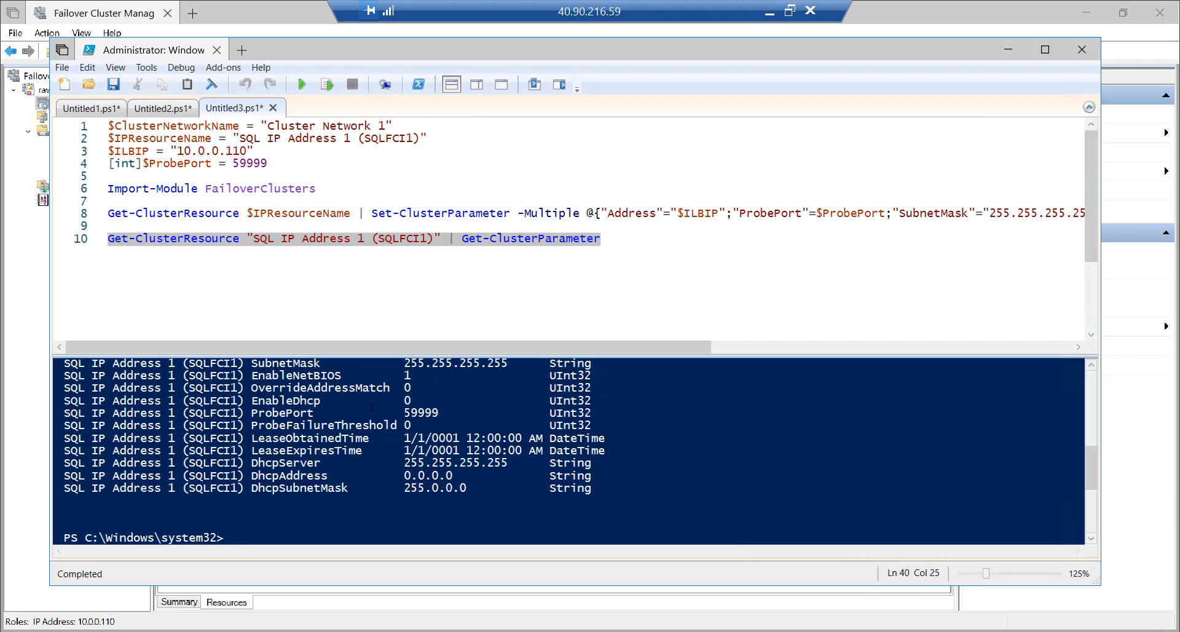
Run the query and check Address 10.0.0.110, mask 255.255.255.255 and ProbePort 59999
scroll(386, 451, up, 1)
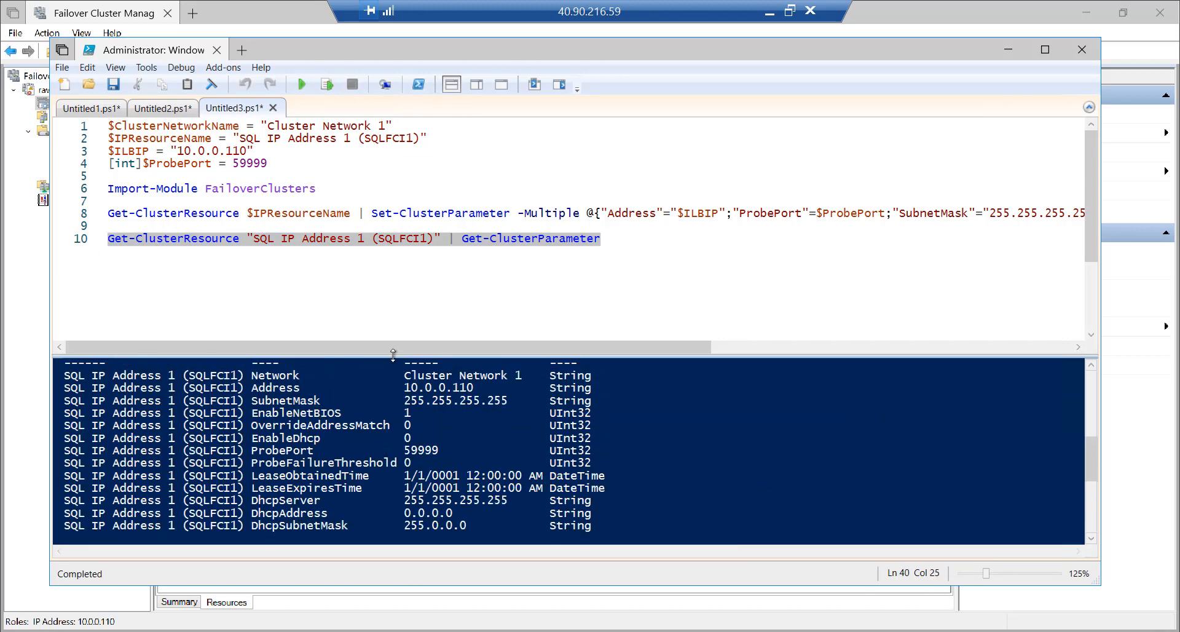
drag(394, 355, 395, 300)
scroll(376, 375, up, 1)
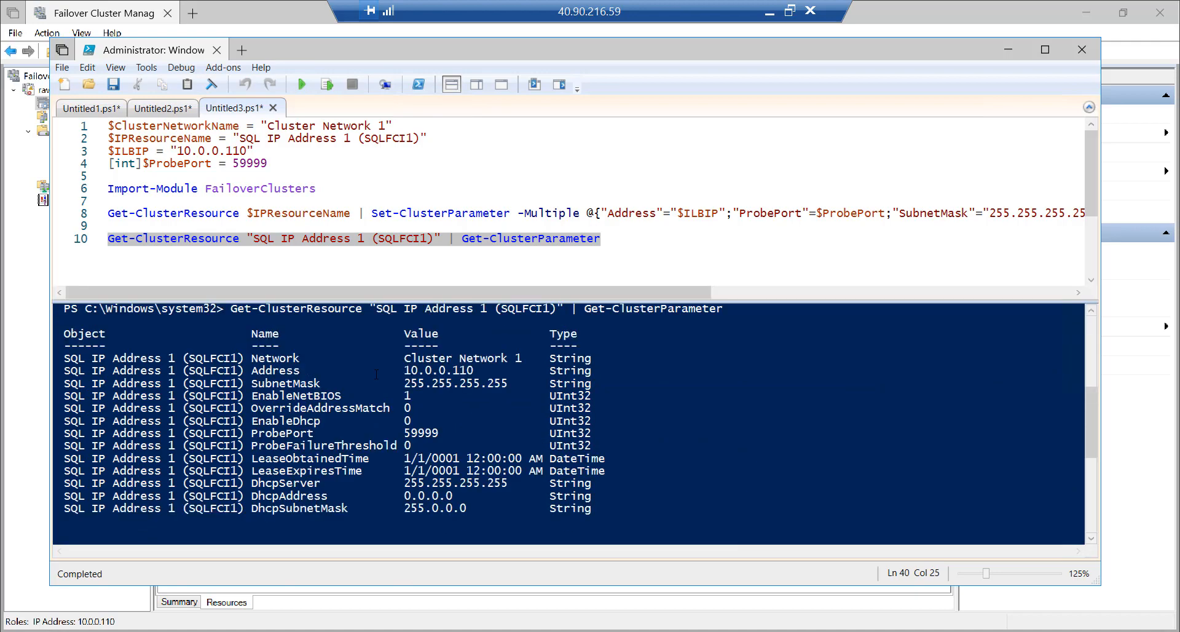
key(ctrl+1)
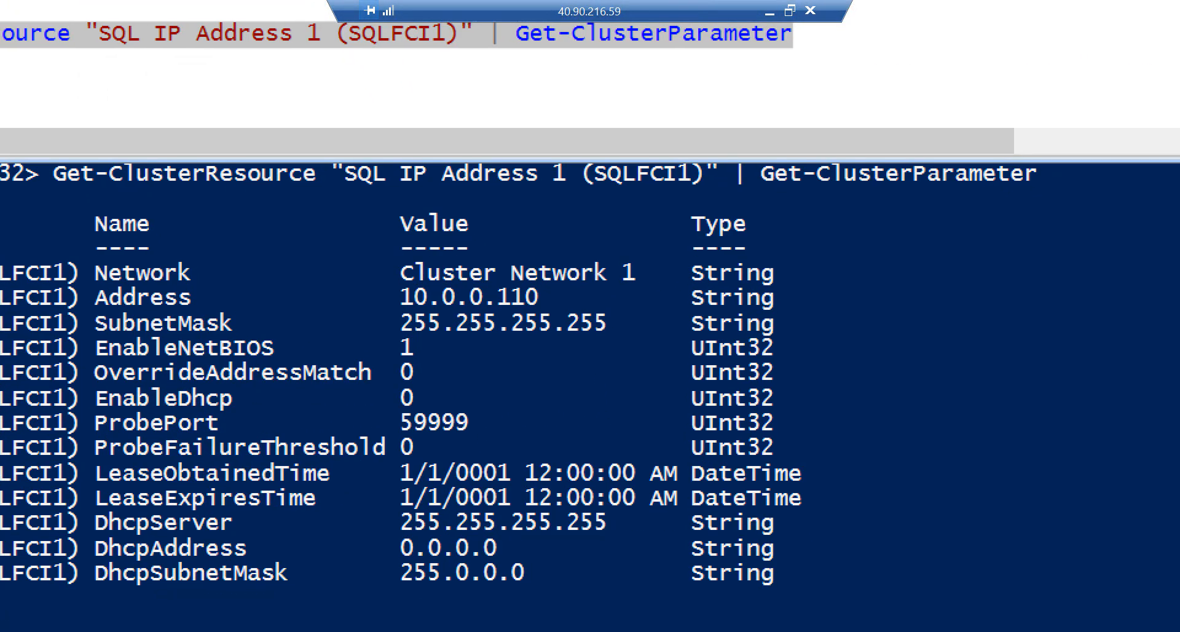
click(426, 440)
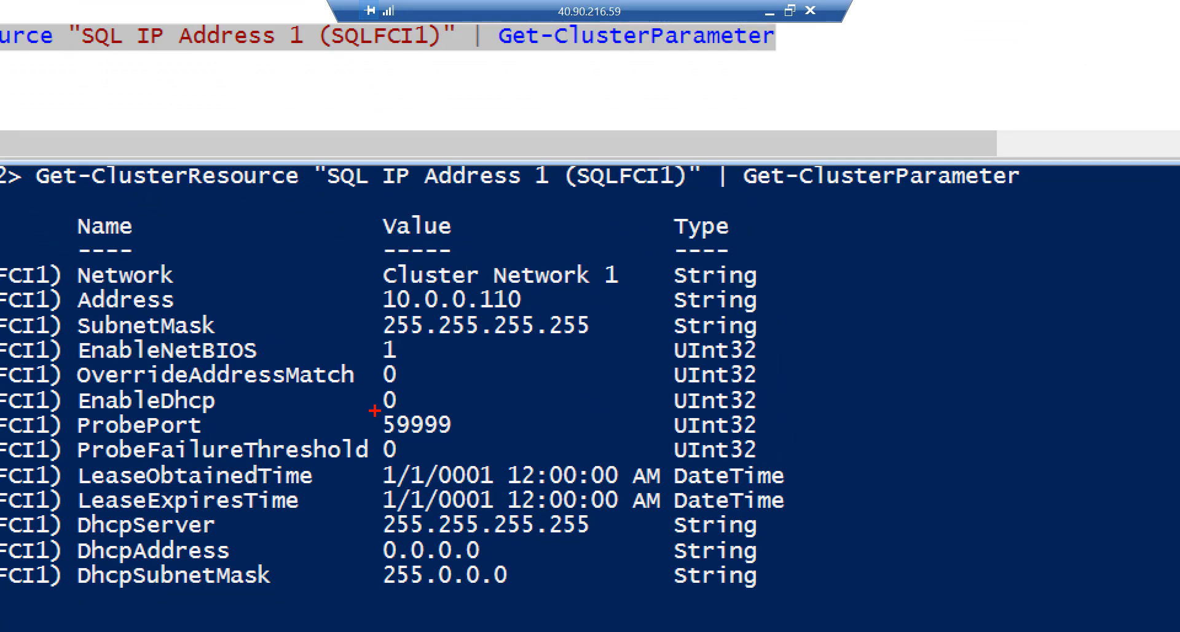
mouse_move(375, 406)
mouse_down()
mouse_move(381, 434)
mouse_move(494, 438)
mouse_up()
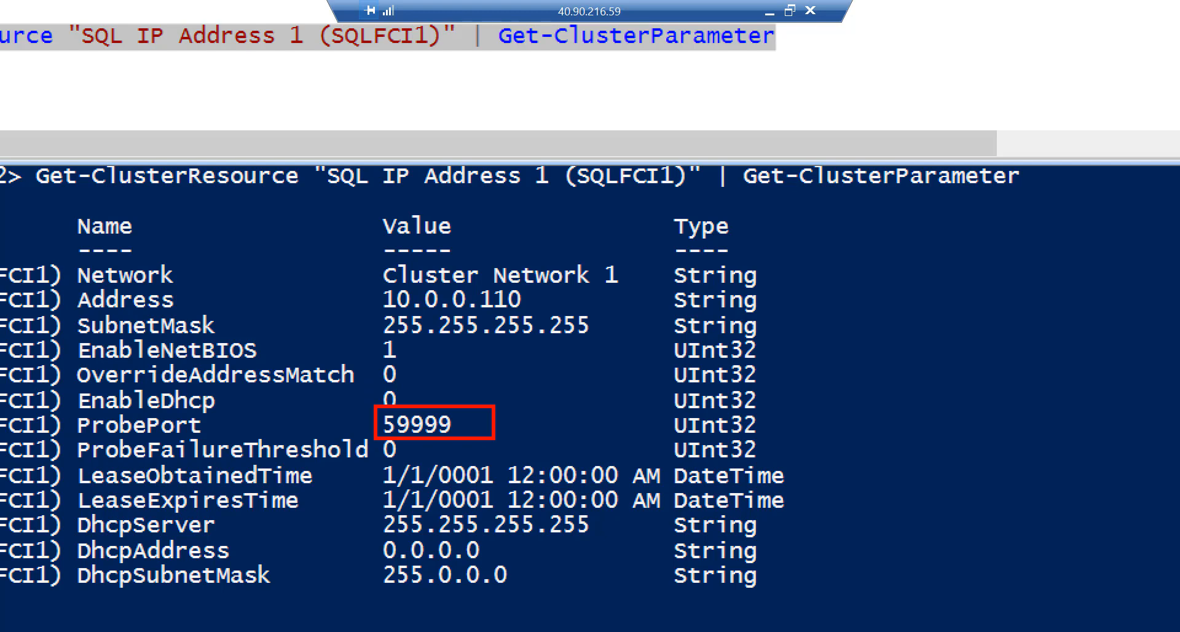
key(Escape)
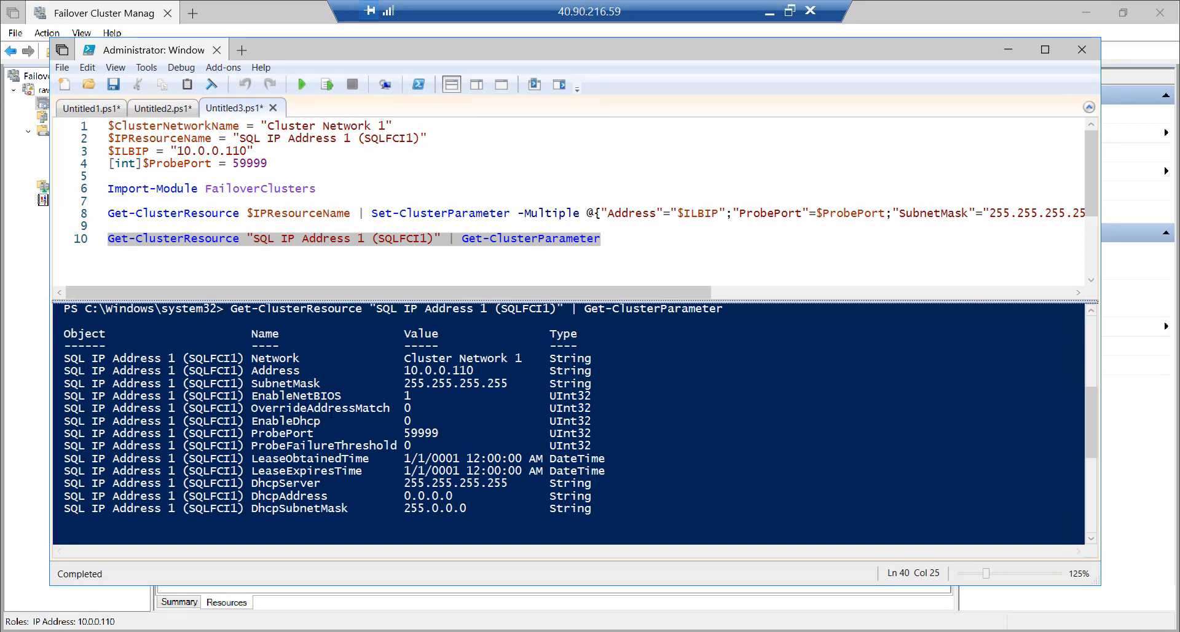
Move the SQL Server (MSSQLSERVER) role to the best possible node, from RAtest4 to RAtest5
click(124, 13)
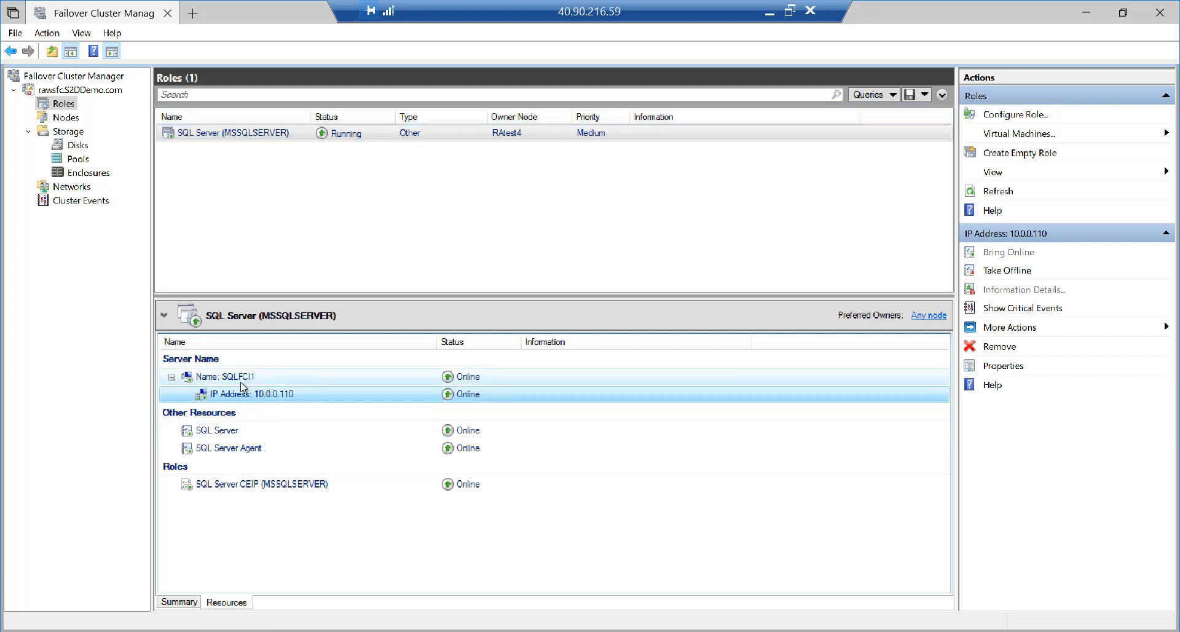
click(228, 434)
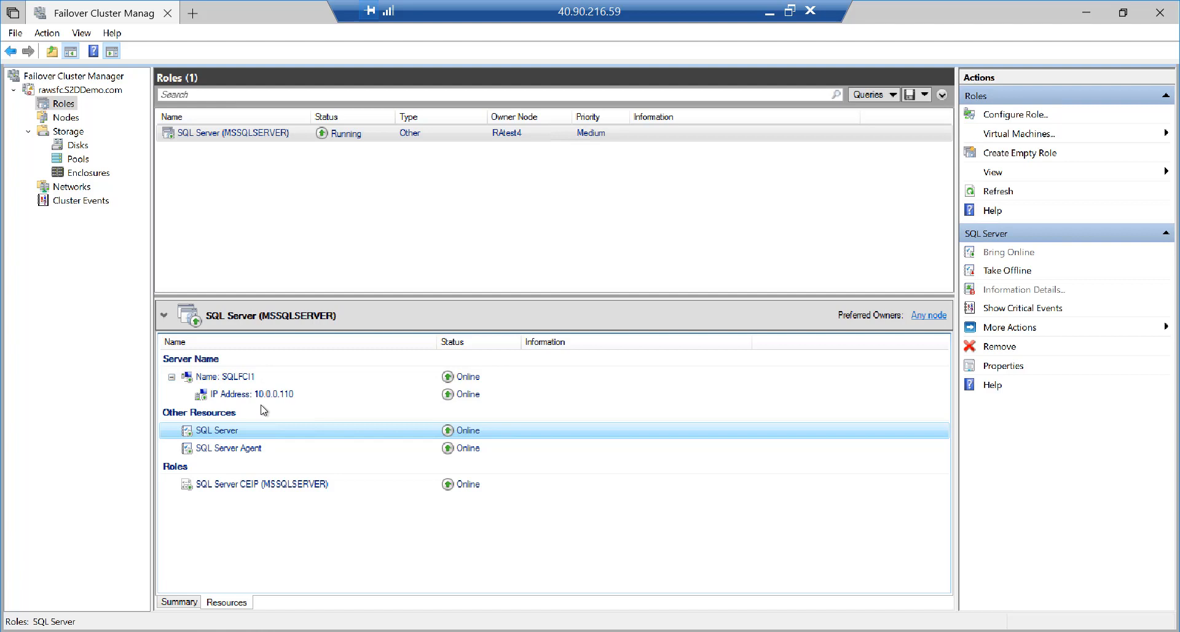
click(234, 136)
right_click(233, 135)
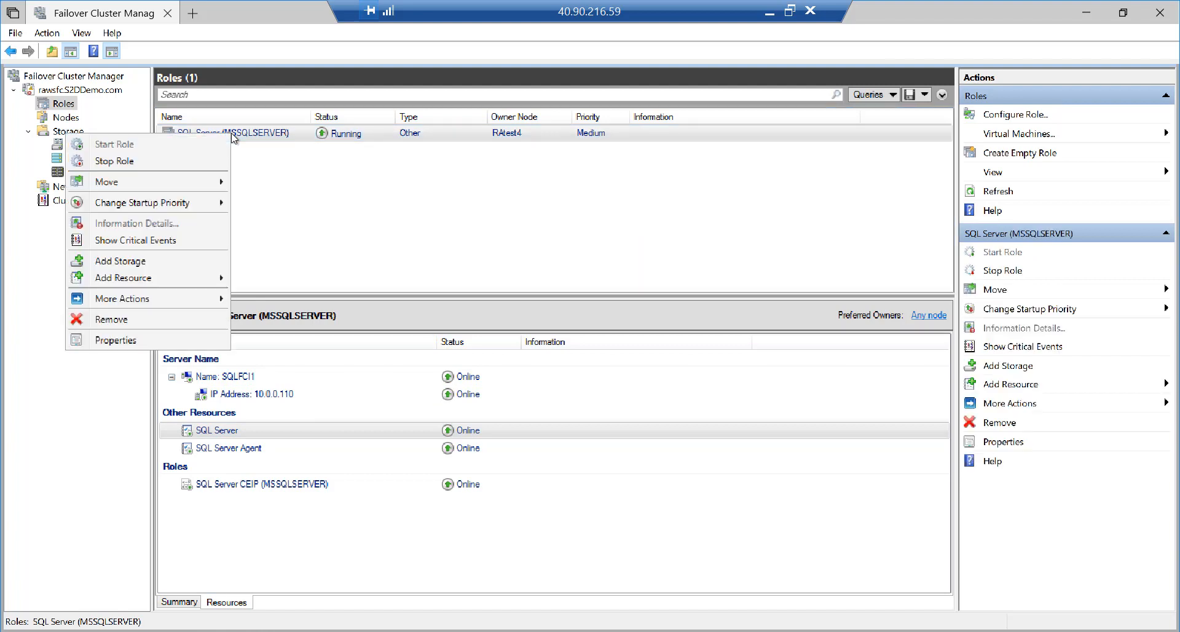
click(279, 137)
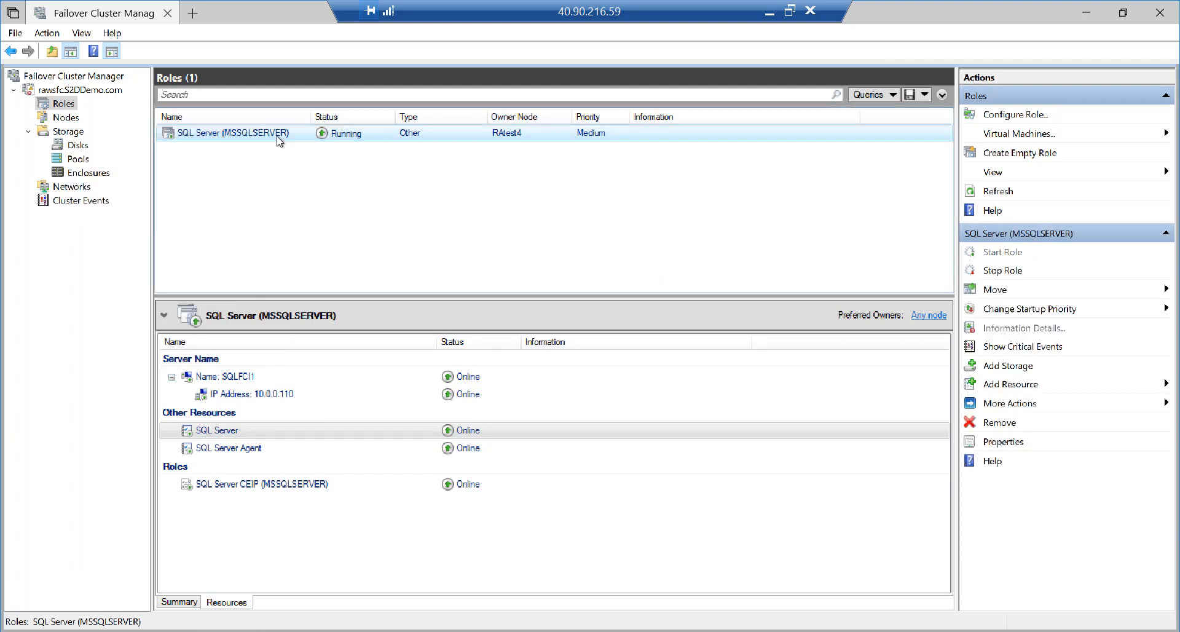
click(1005, 292)
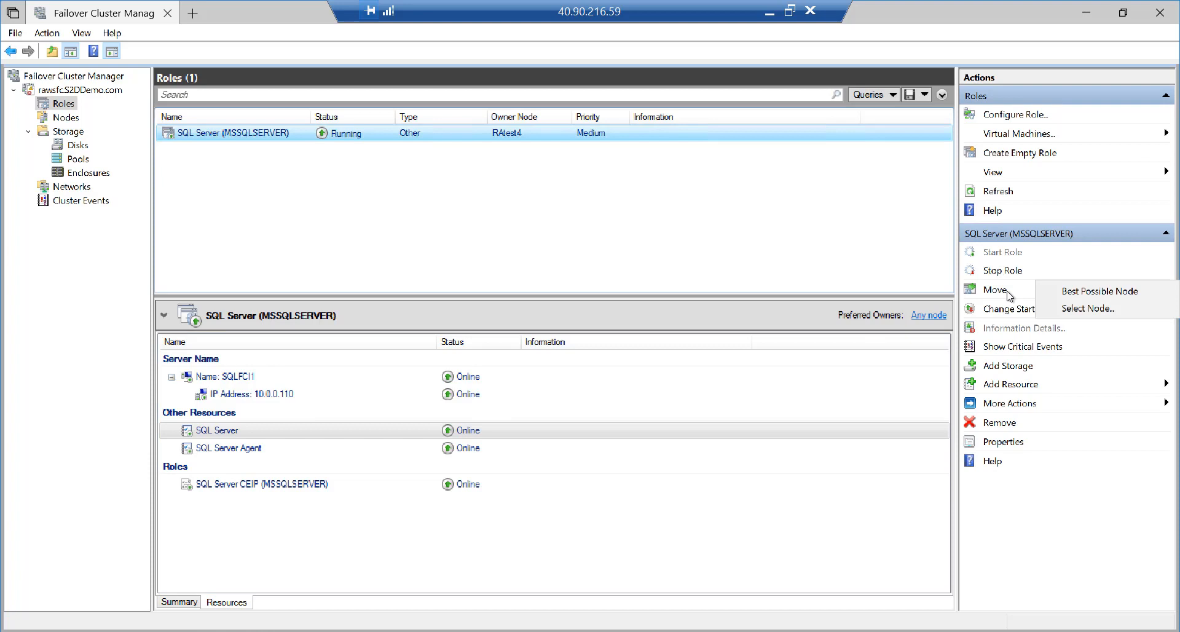
click(1082, 294)
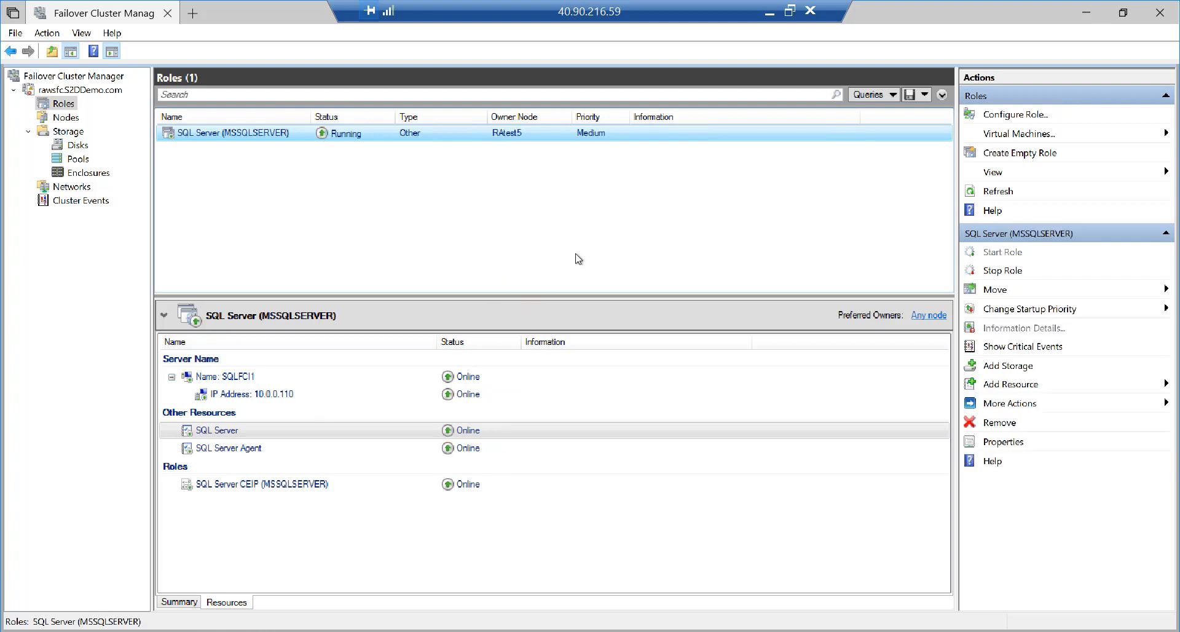
click(791, 10)
Maximize the RAtest2 session and reconnect Object Explorer to sqlfci1
mouse_move(655, 626)
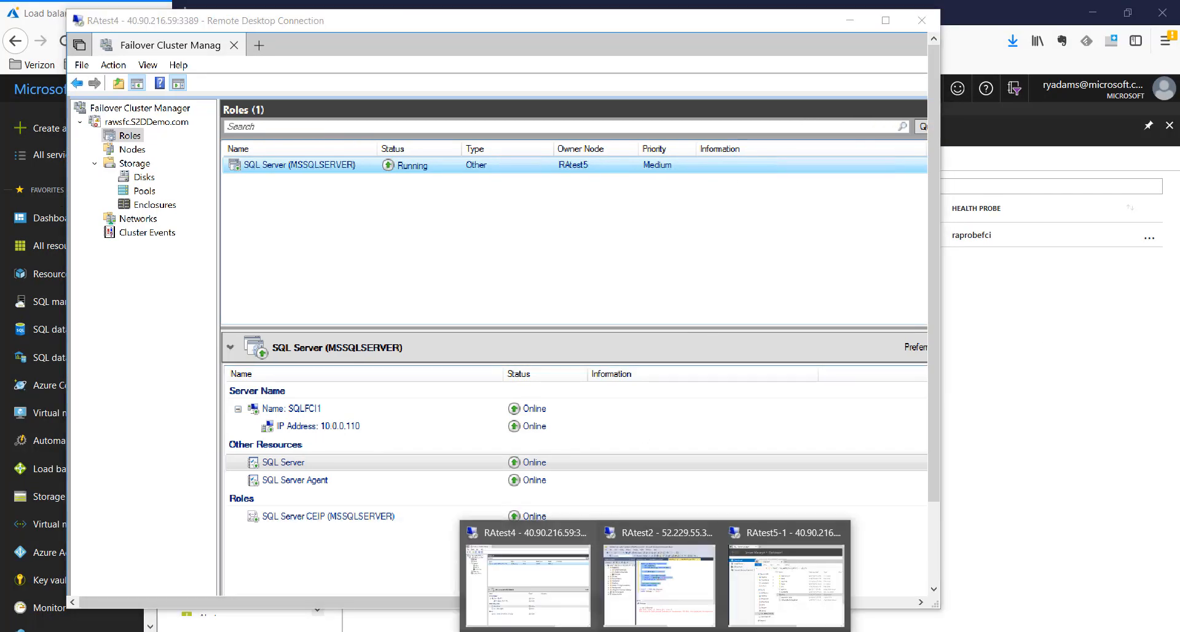
click(659, 578)
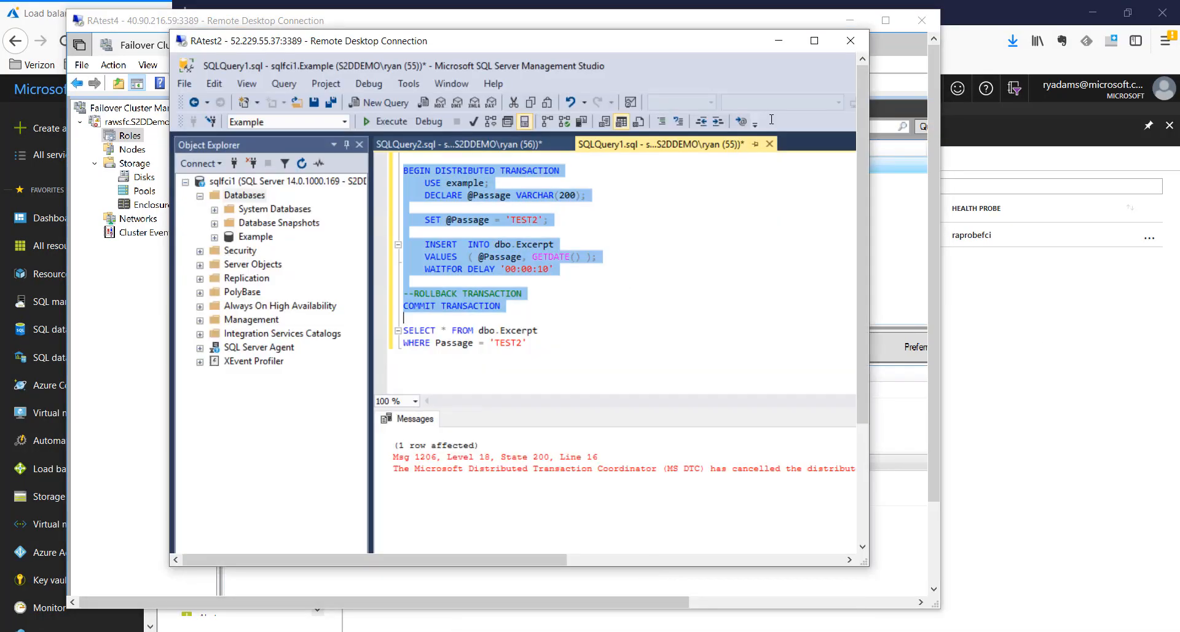
click(814, 41)
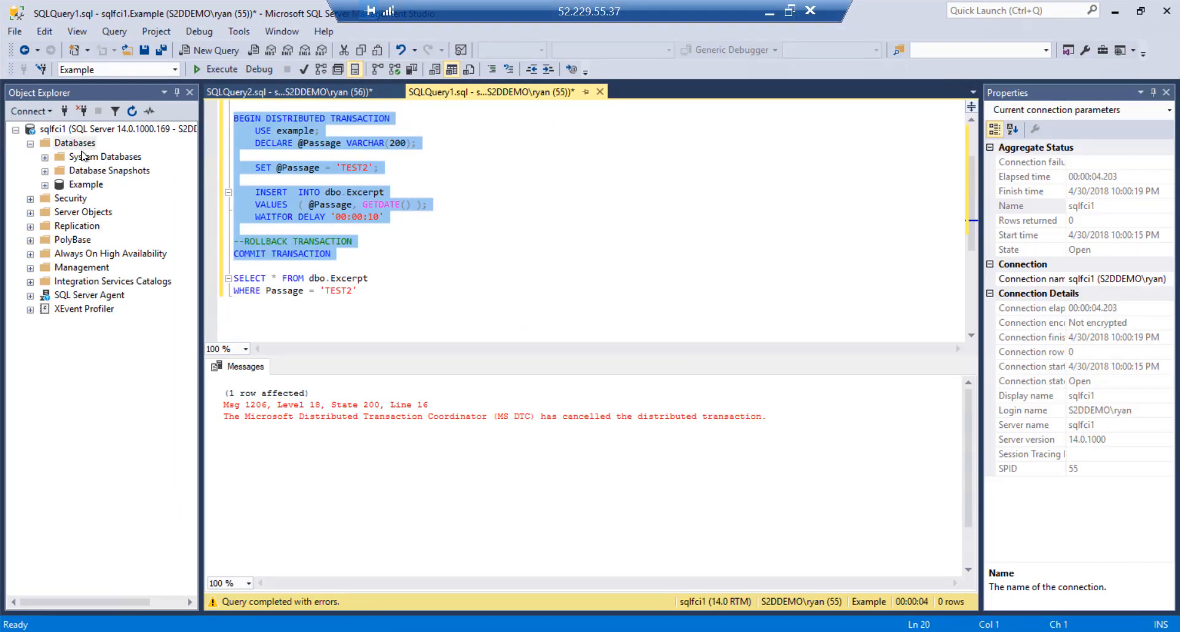
click(72, 129)
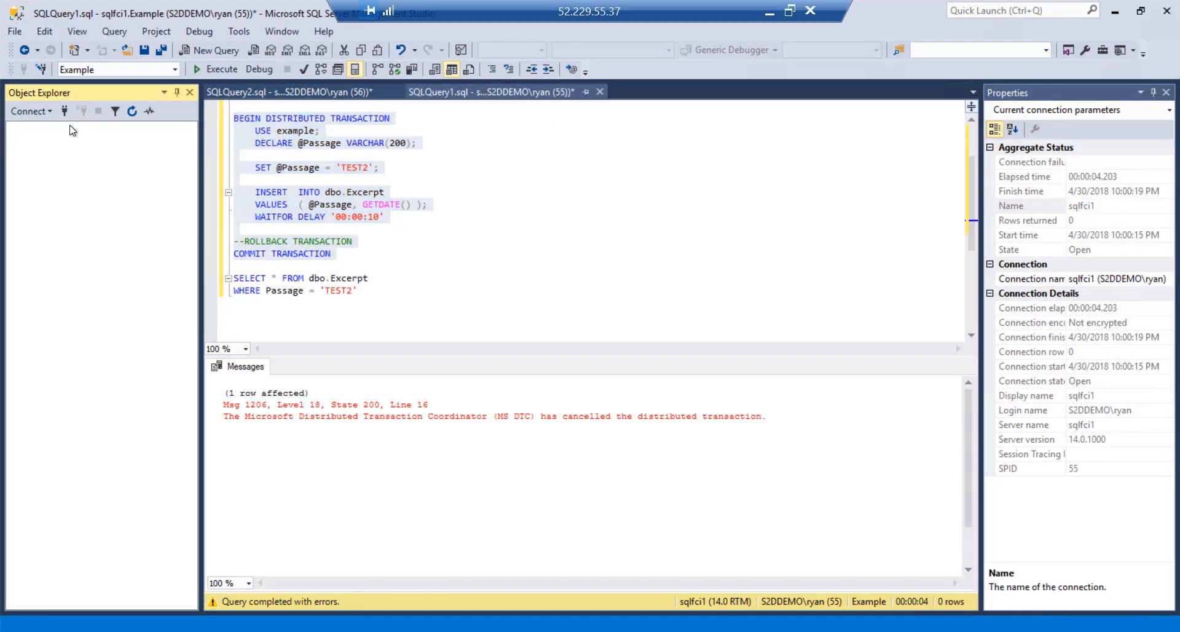
click(64, 111)
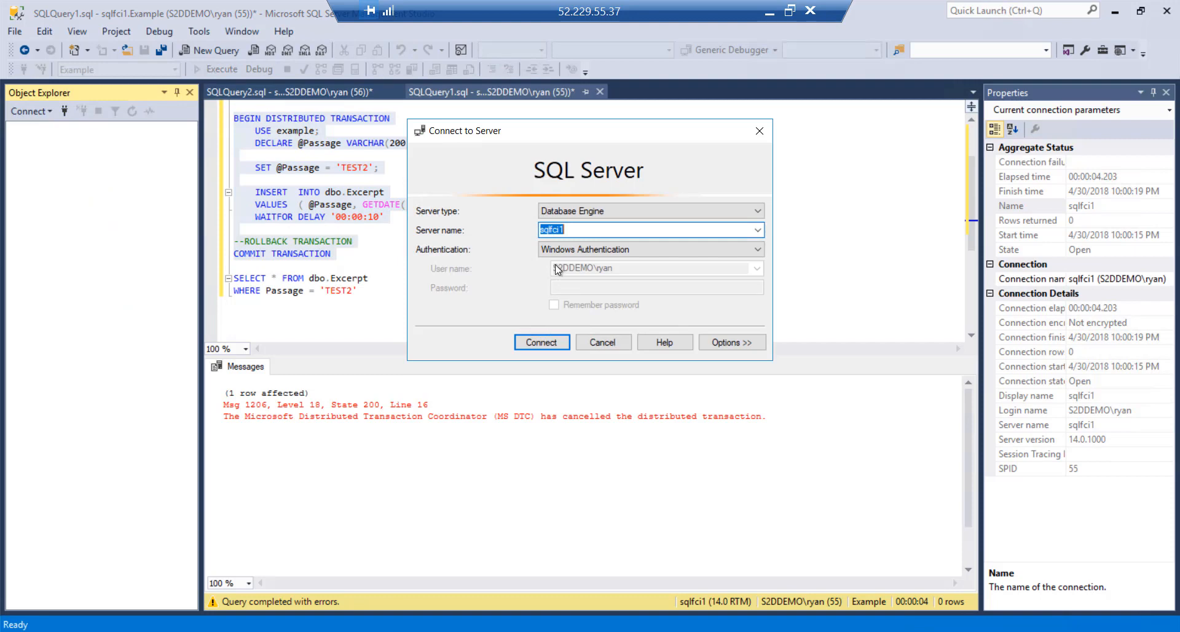
text(sqlfci1)
click(551, 346)
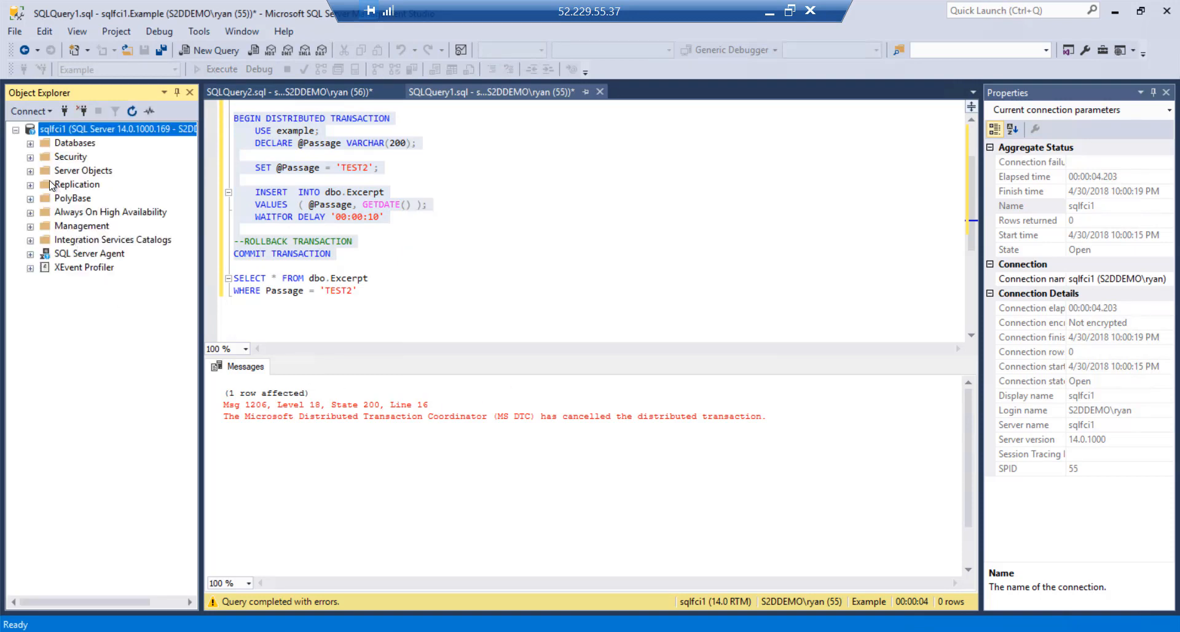
click(30, 143)
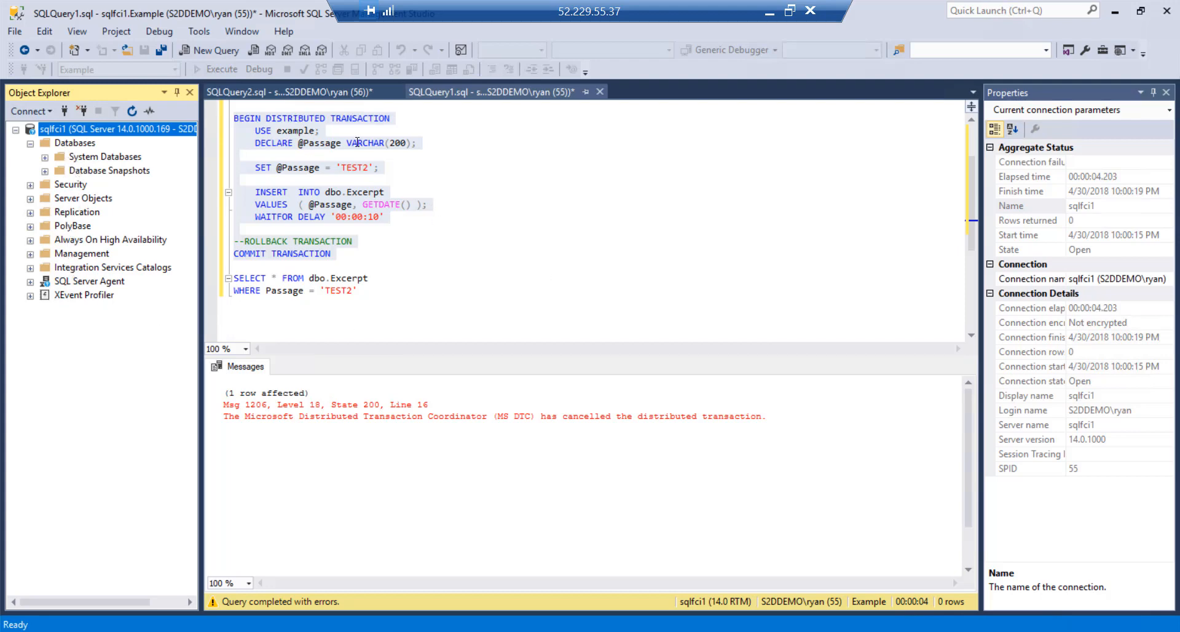
click(191, 51)
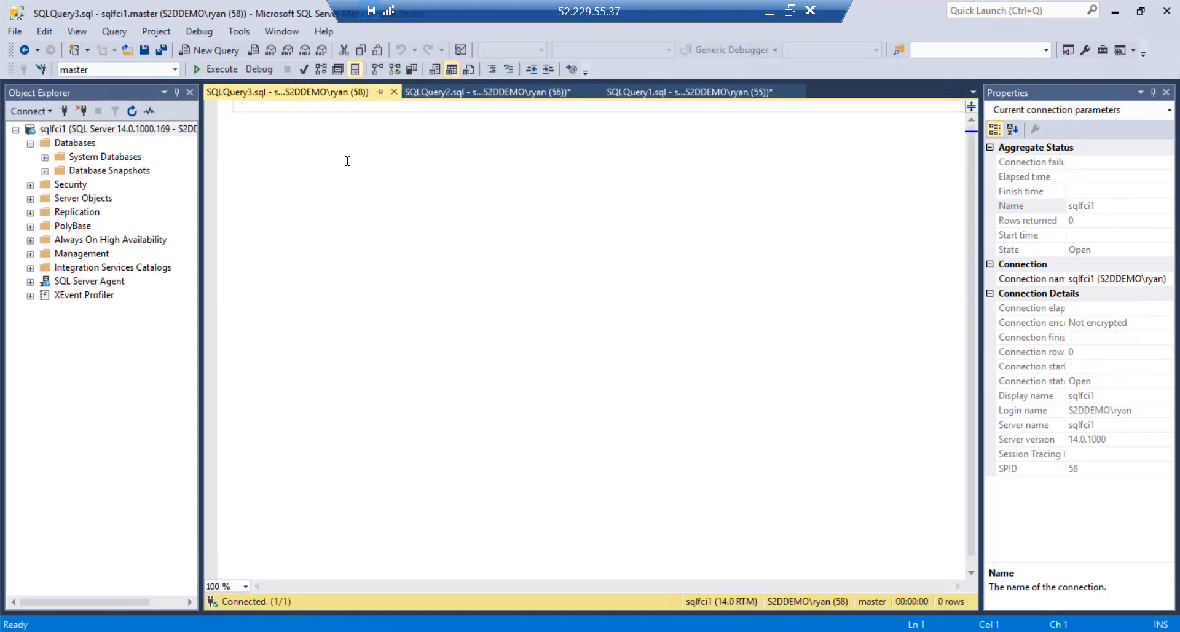
text(select )
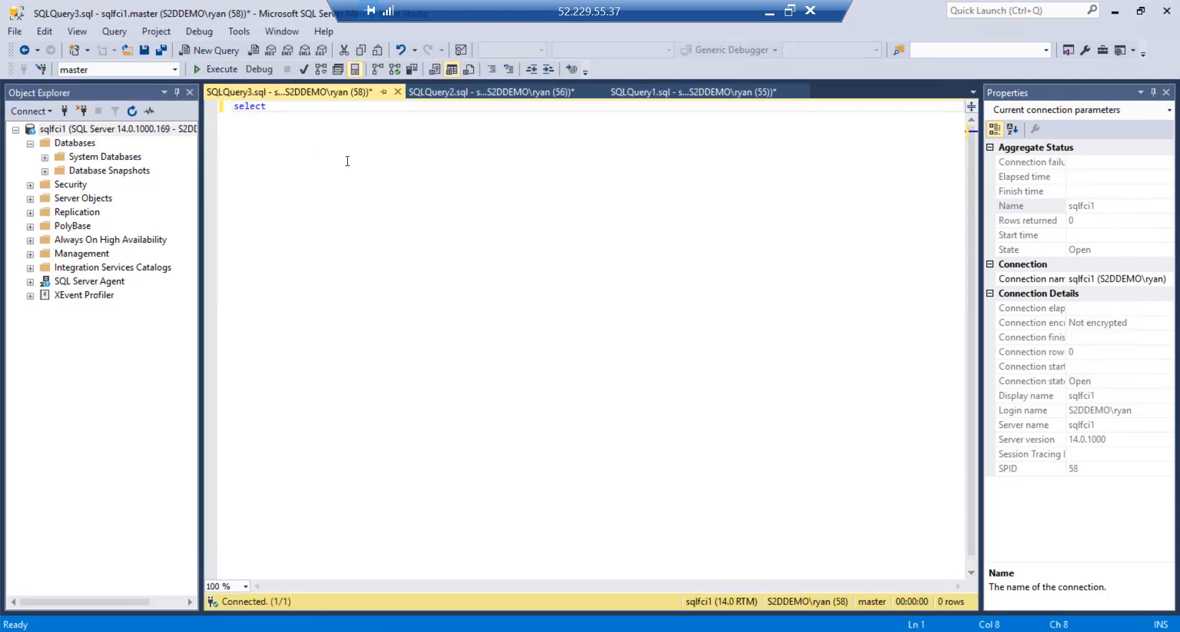
text(@@SERVERNAME)
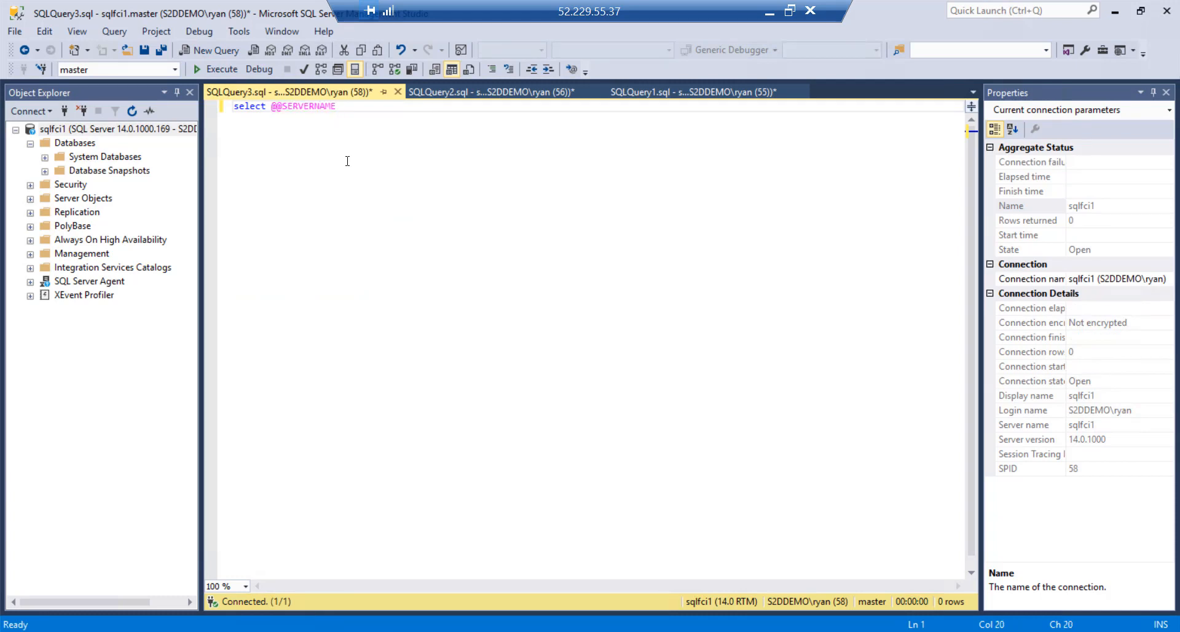
key(F5)
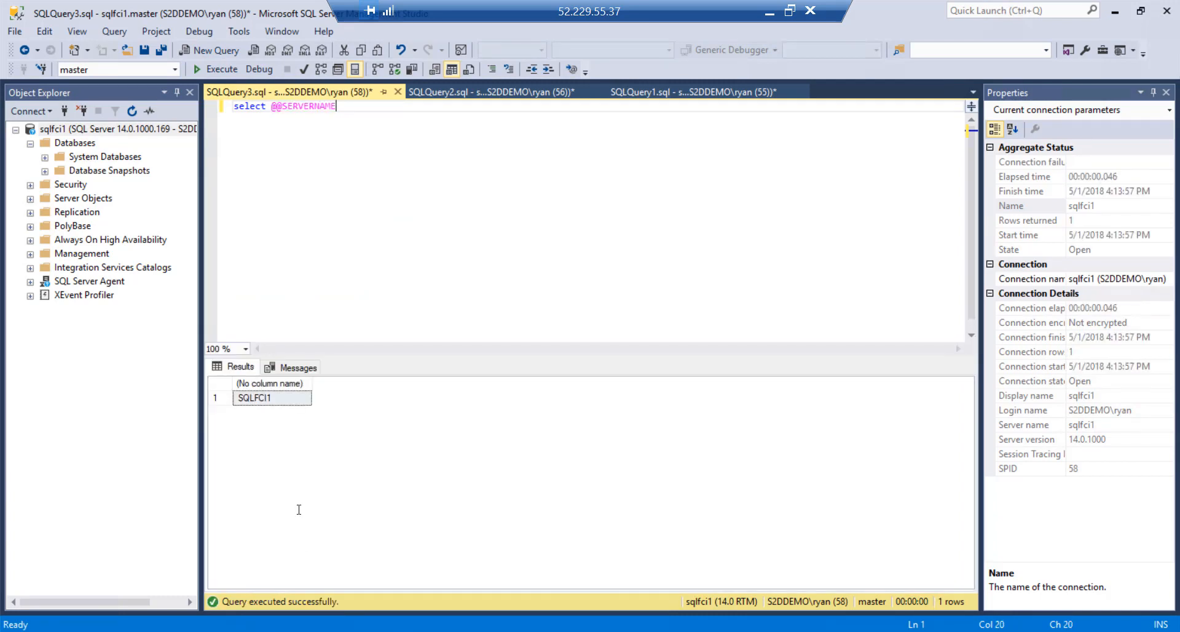
click(278, 398)
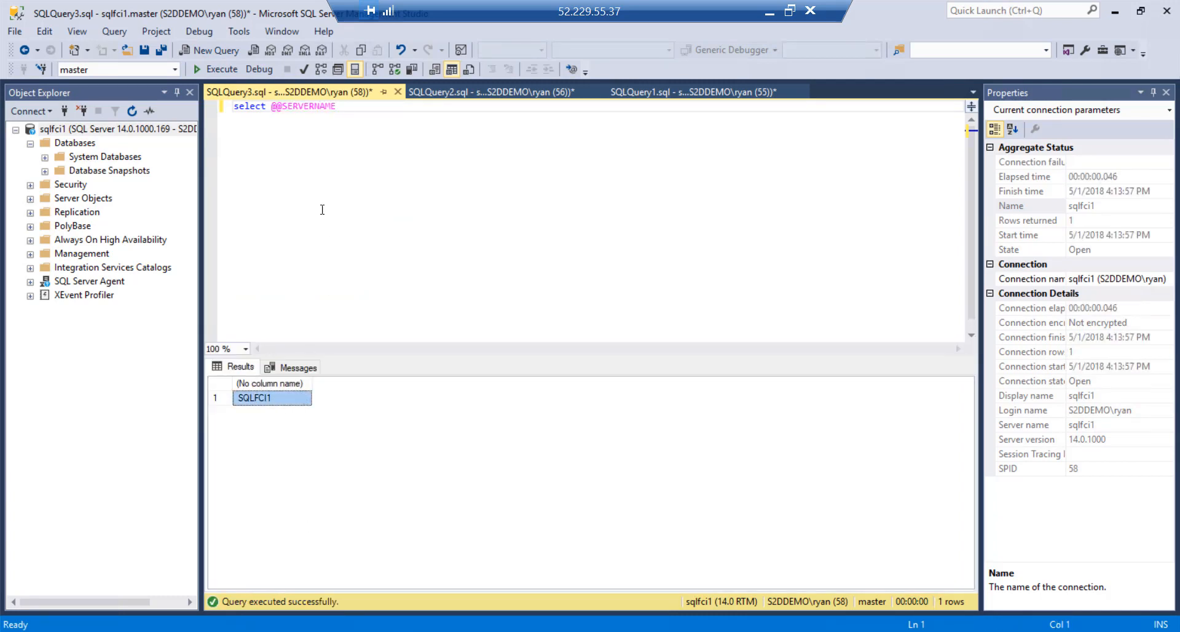
click(351, 107)
key(Return)
key(Return)
text(select server)
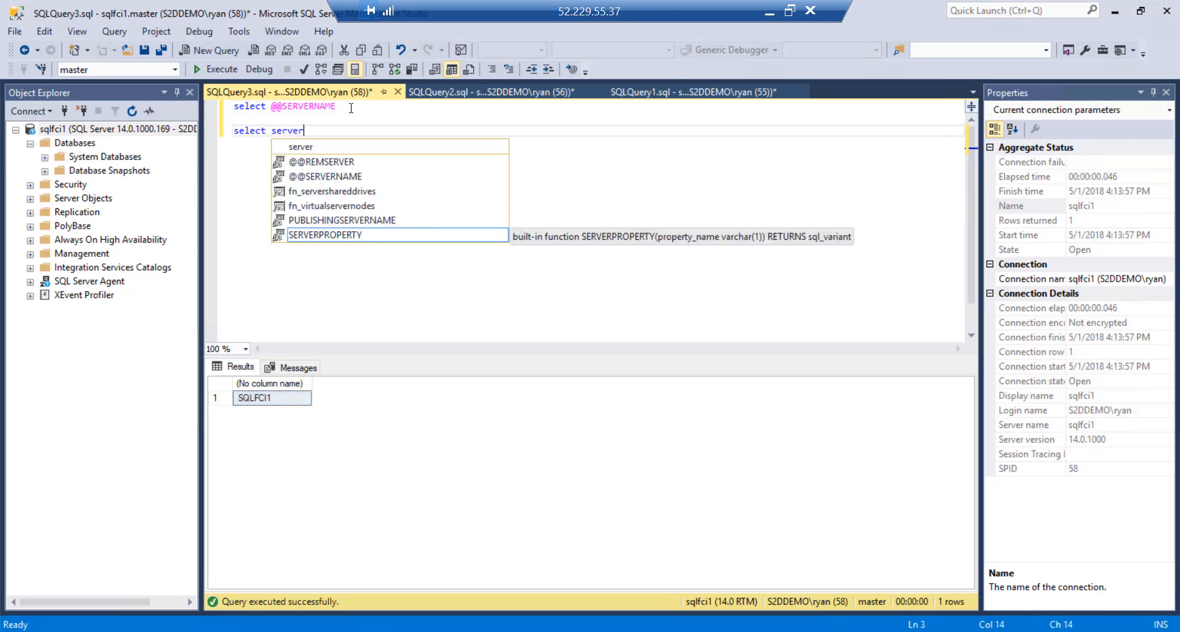
key(Tab)
text(()
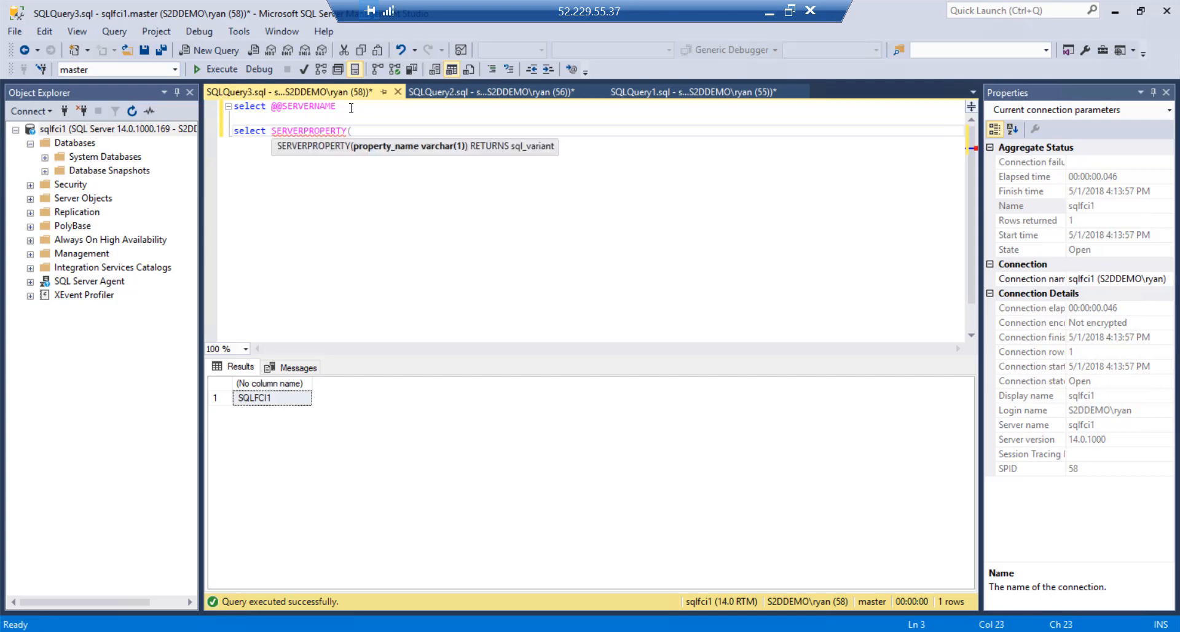
text('computernamephysicalnetbios)
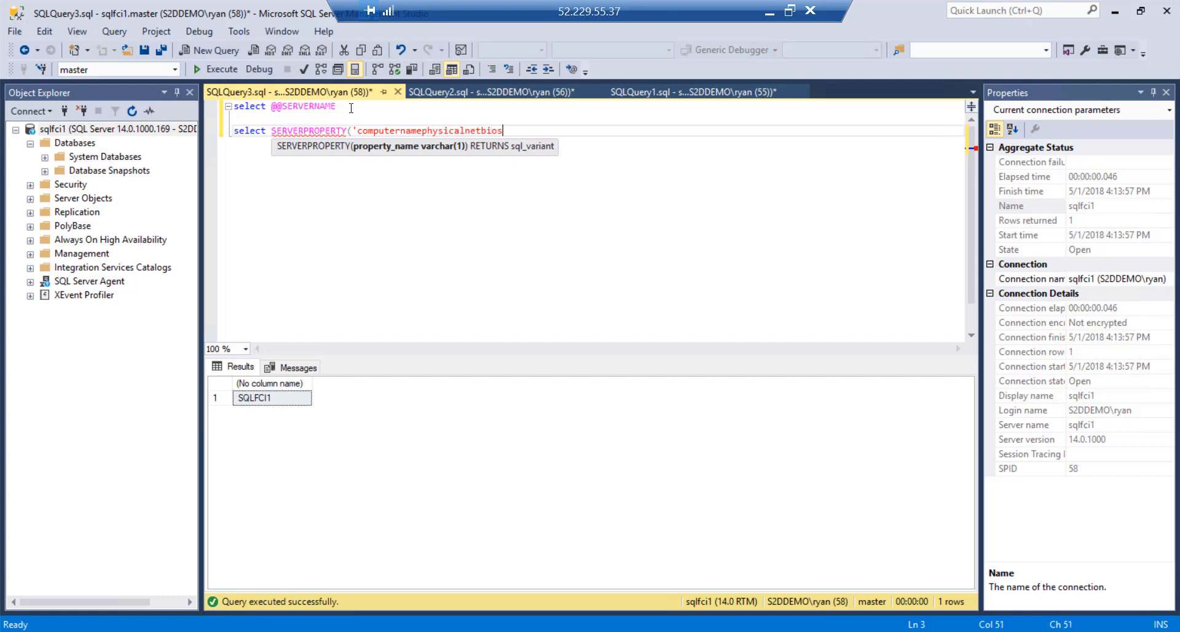
text('))
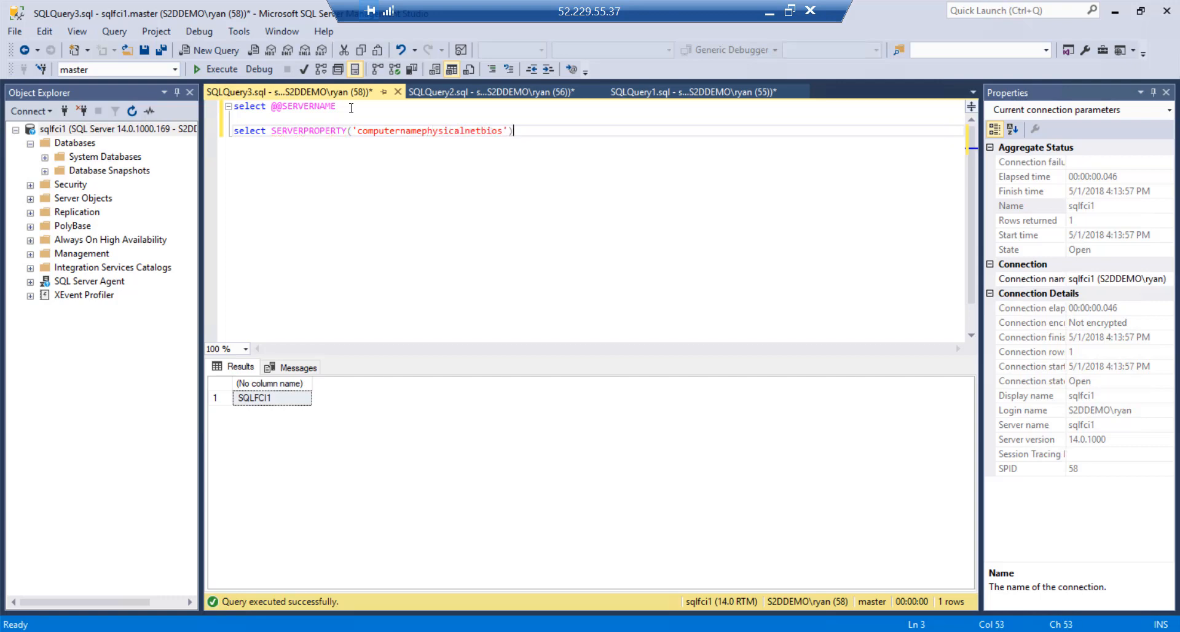
Run the SERVERPROPERTY('computernamephysicalnetbios') line alone and confirm it returns RAtest5
key(shift+Home)
key(F5)
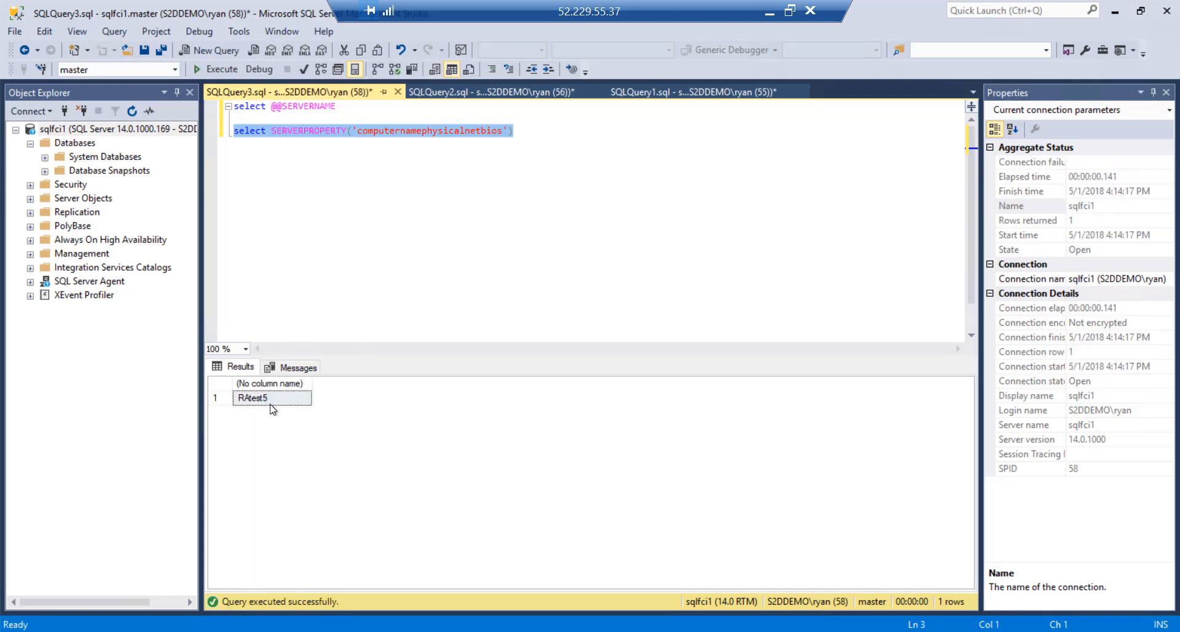
key(F5)
click(289, 302)
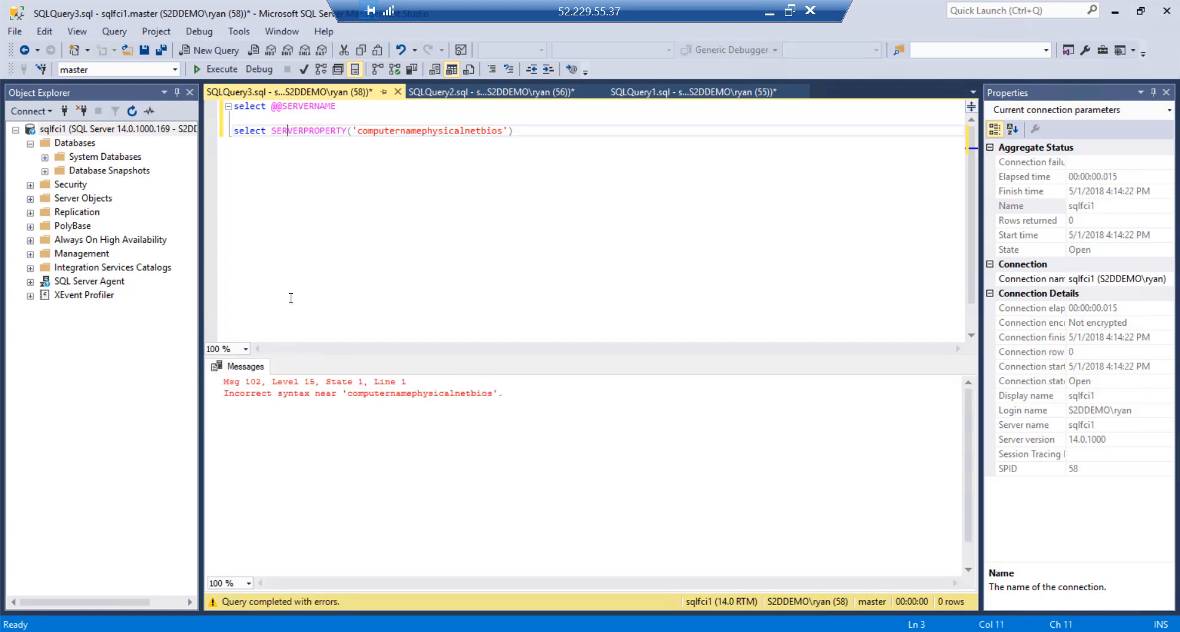
click(219, 136)
click(218, 72)
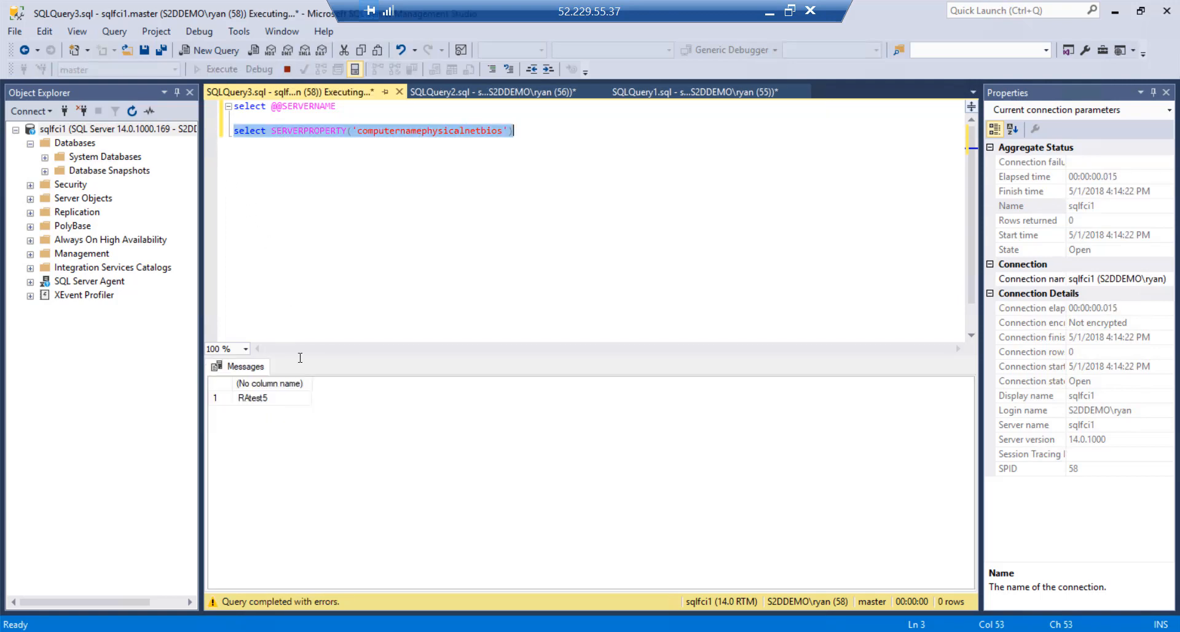
click(789, 9)
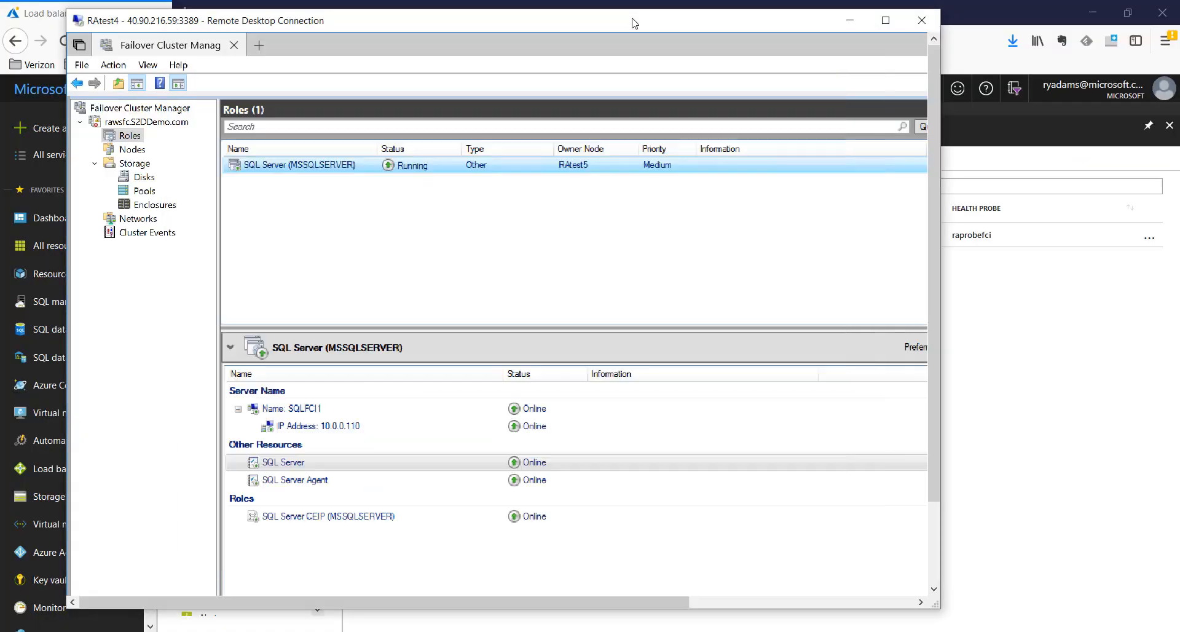
Move the SQL Server (MSSQLSERVER) role to the best possible node and watch it reach Running on RAtest4
click(637, 26)
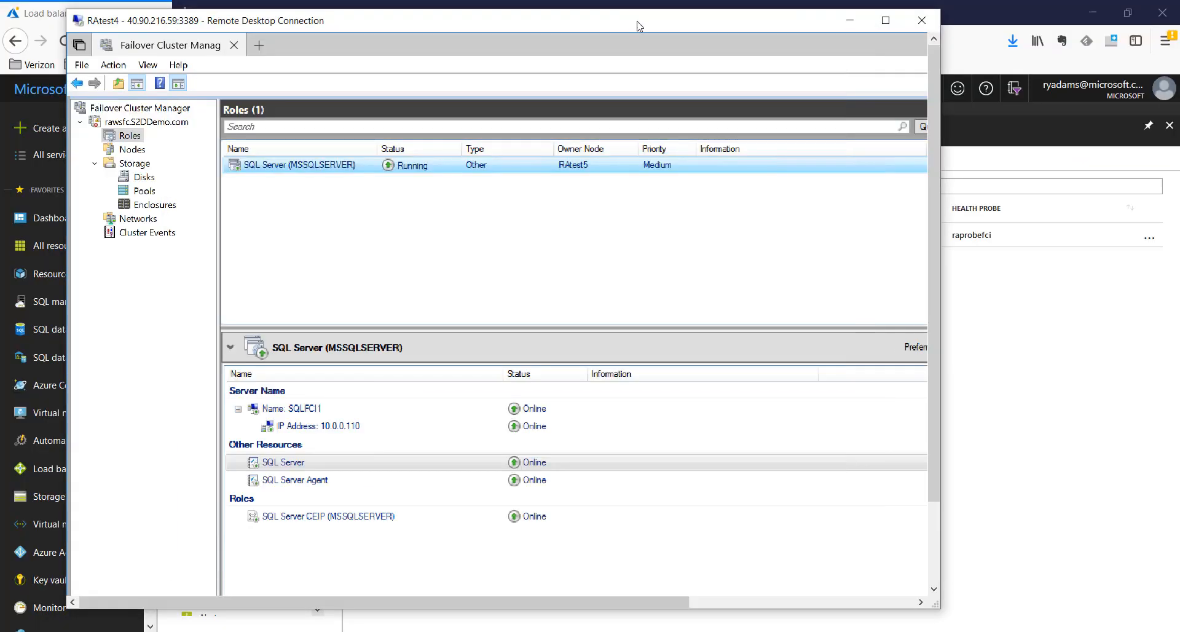
click(766, 602)
click(744, 321)
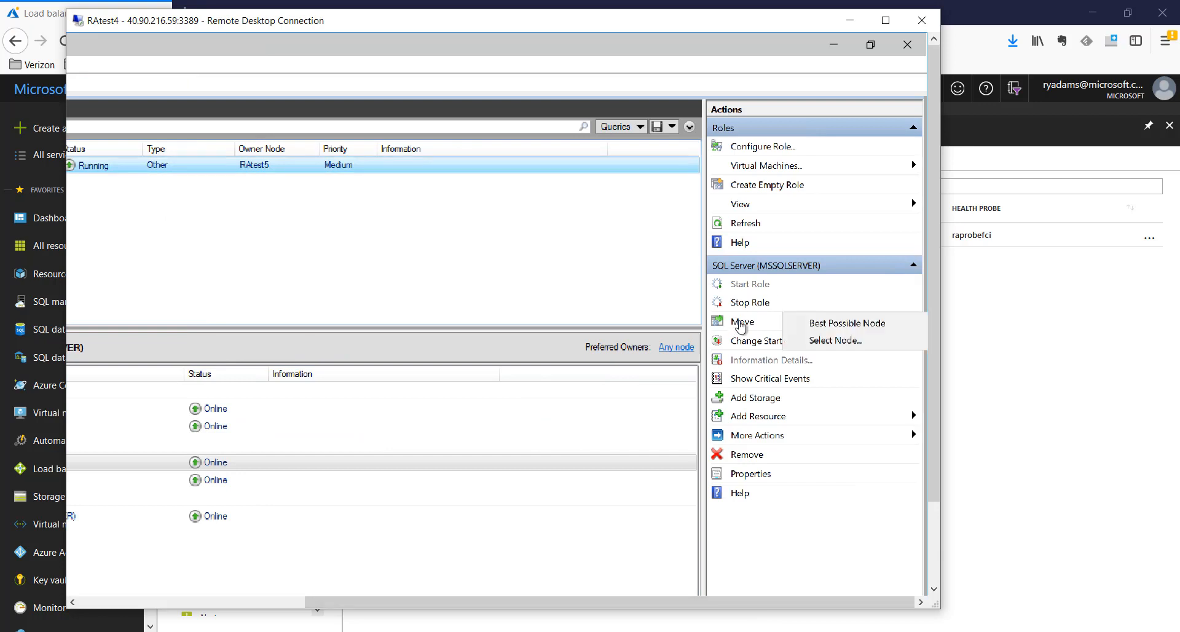
click(850, 324)
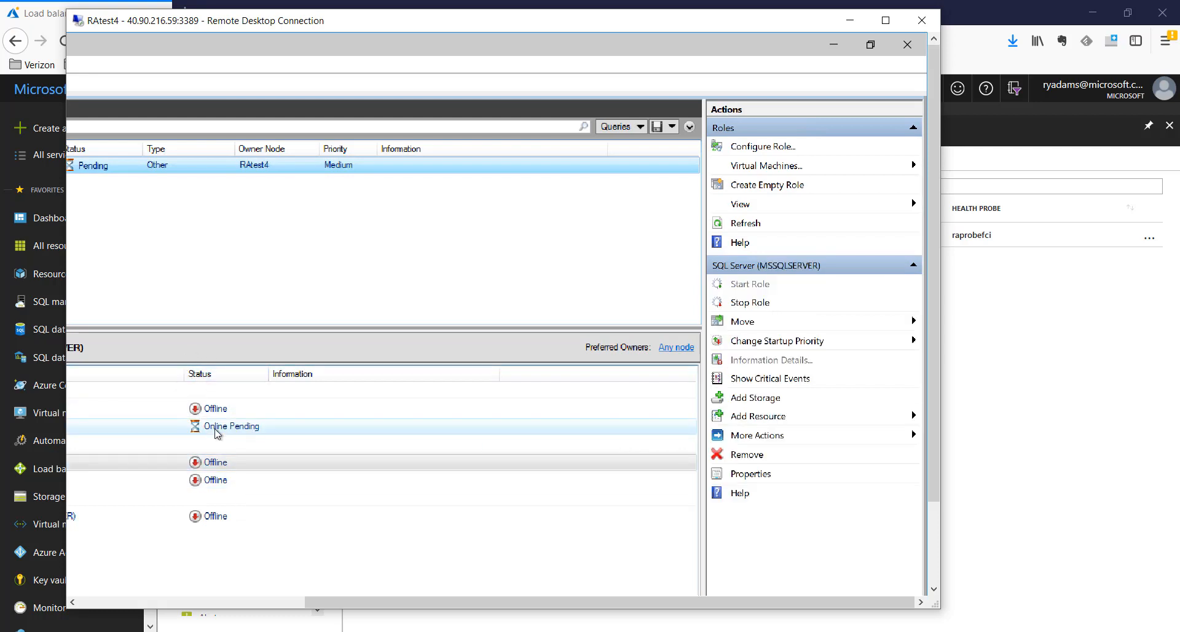
click(267, 462)
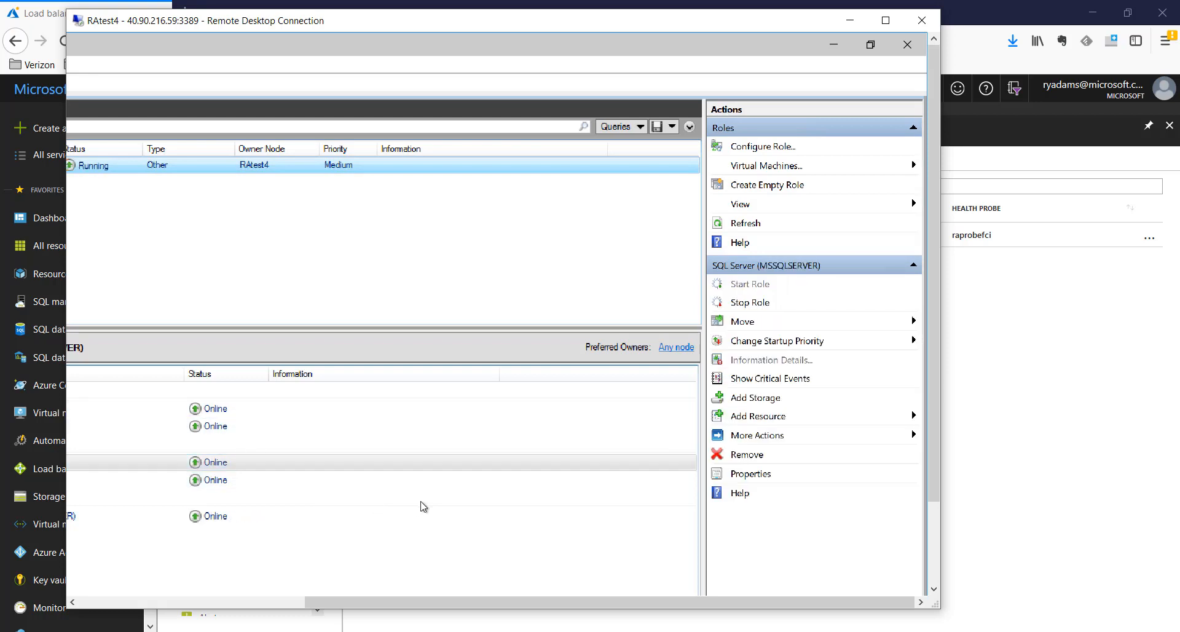
mouse_move(649, 628)
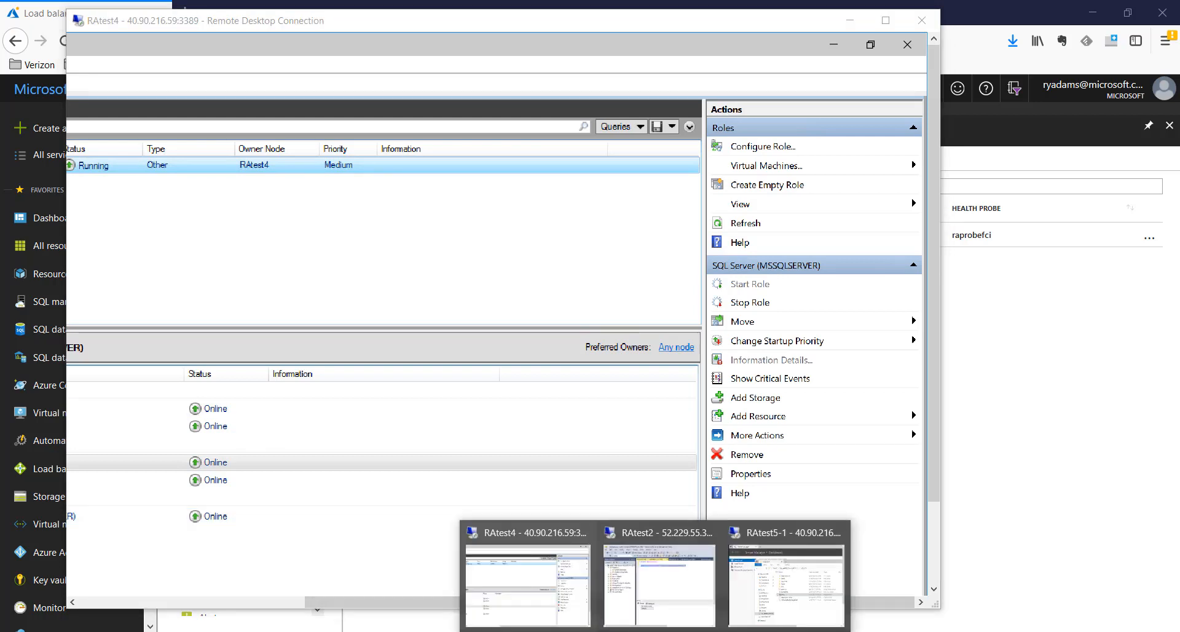
click(656, 599)
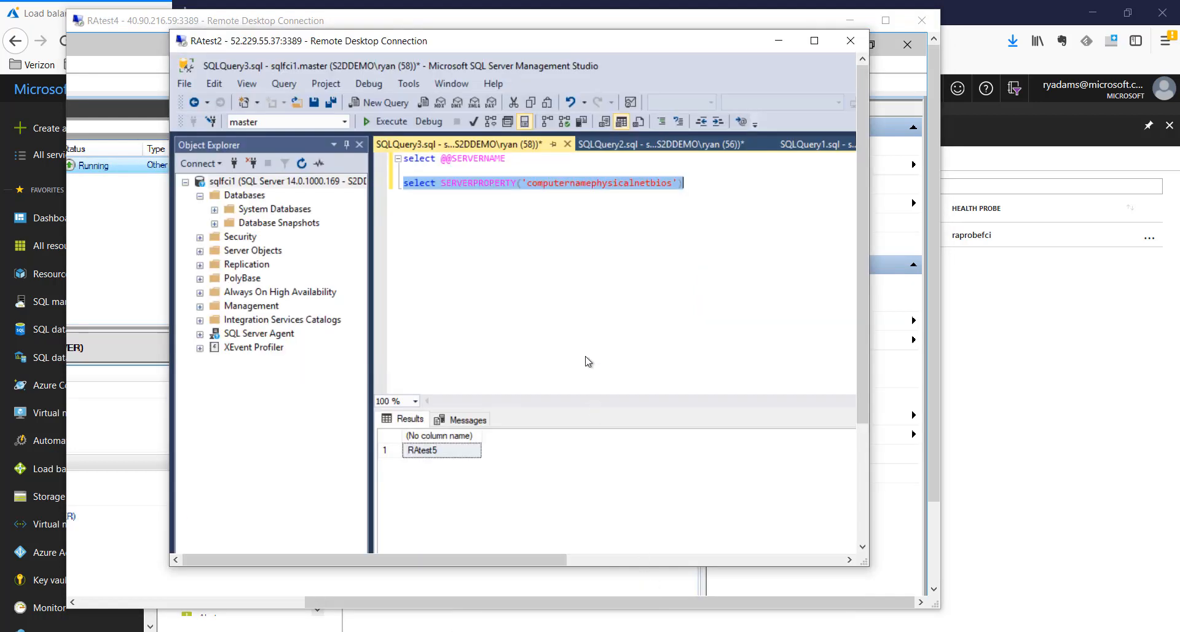
Rerun the SERVERPROPERTY('computernamephysicalnetbios') query and confirm it now returns RAtest4
click(390, 122)
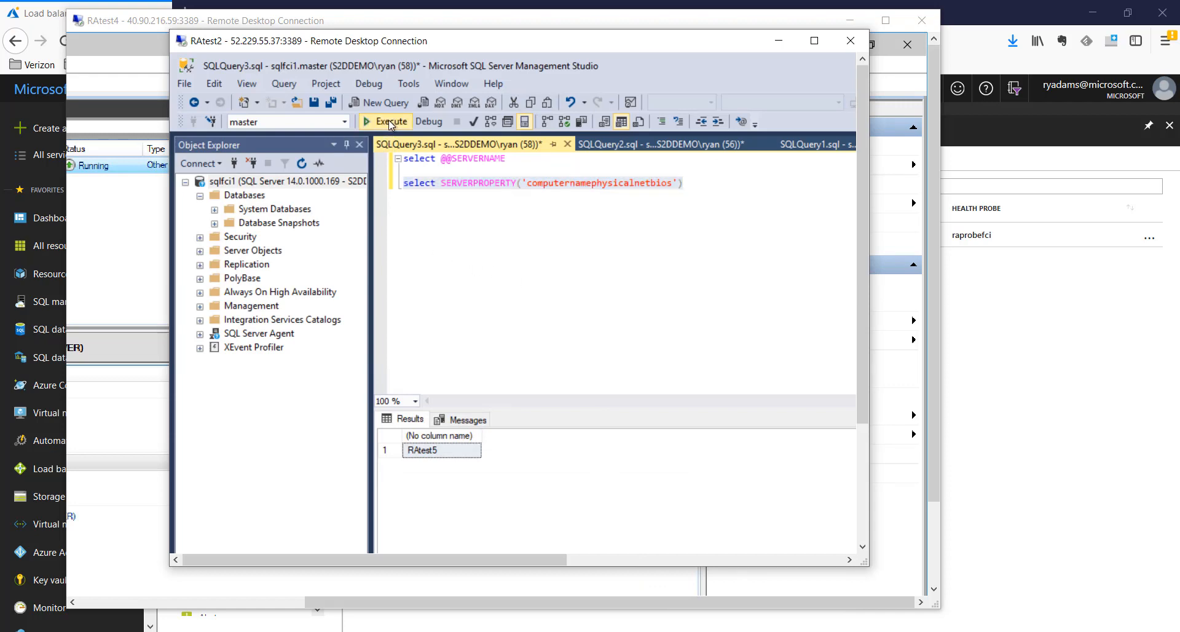
click(447, 453)
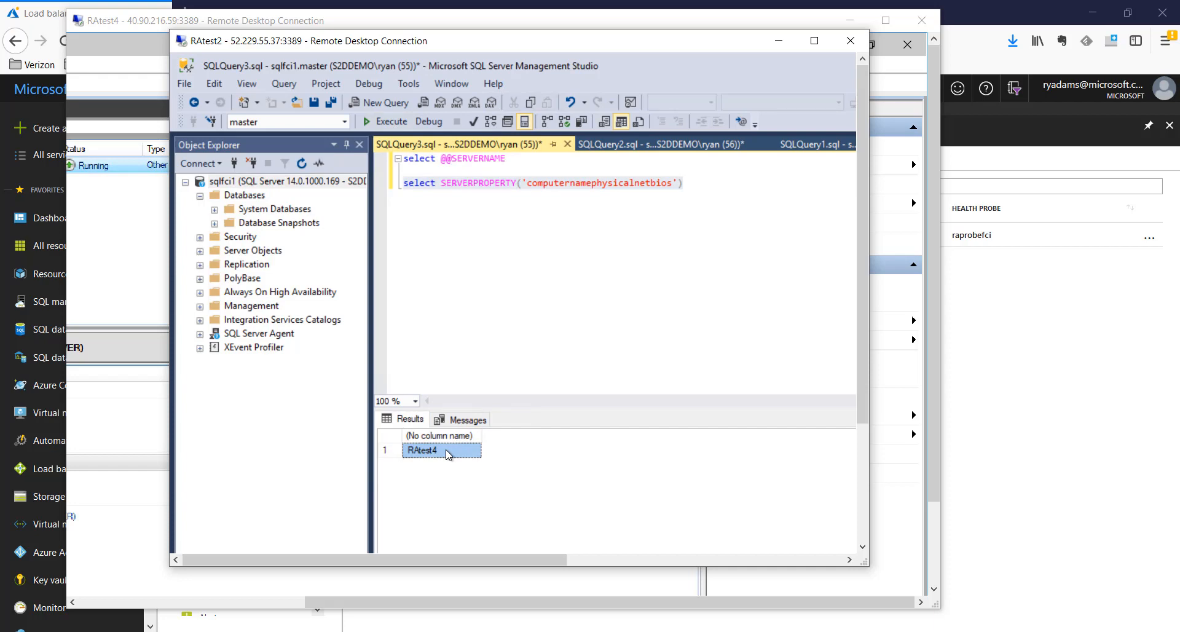
click(777, 42)
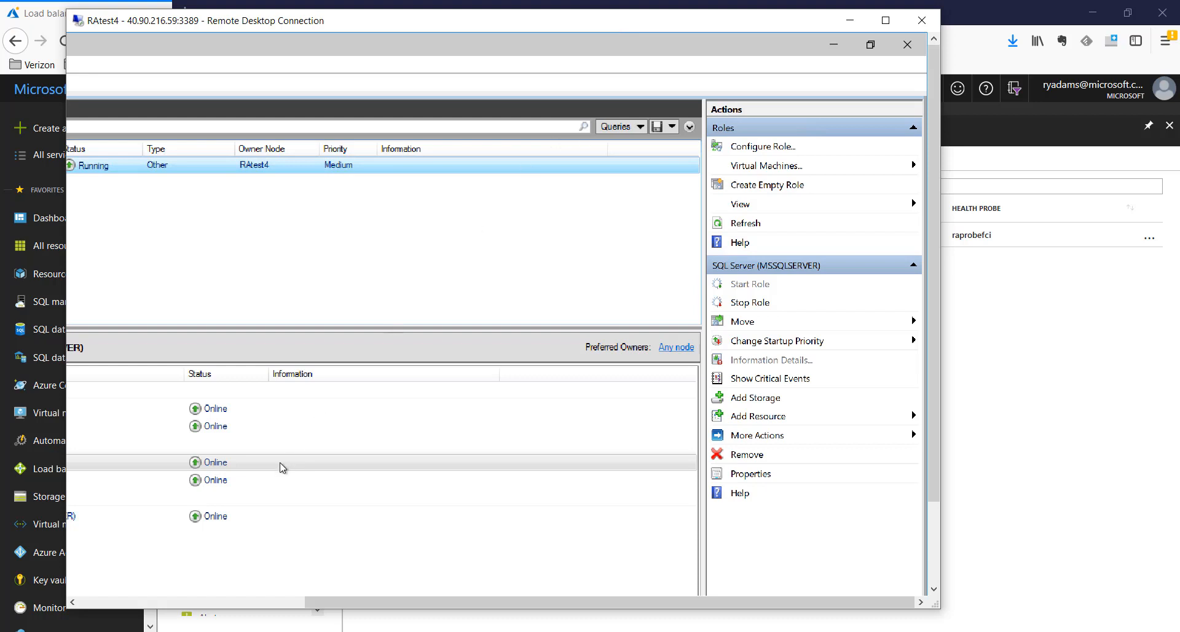
Start the Configure Role wizard and choose Distributed Transaction Coordinator (DTC) as the role
click(190, 605)
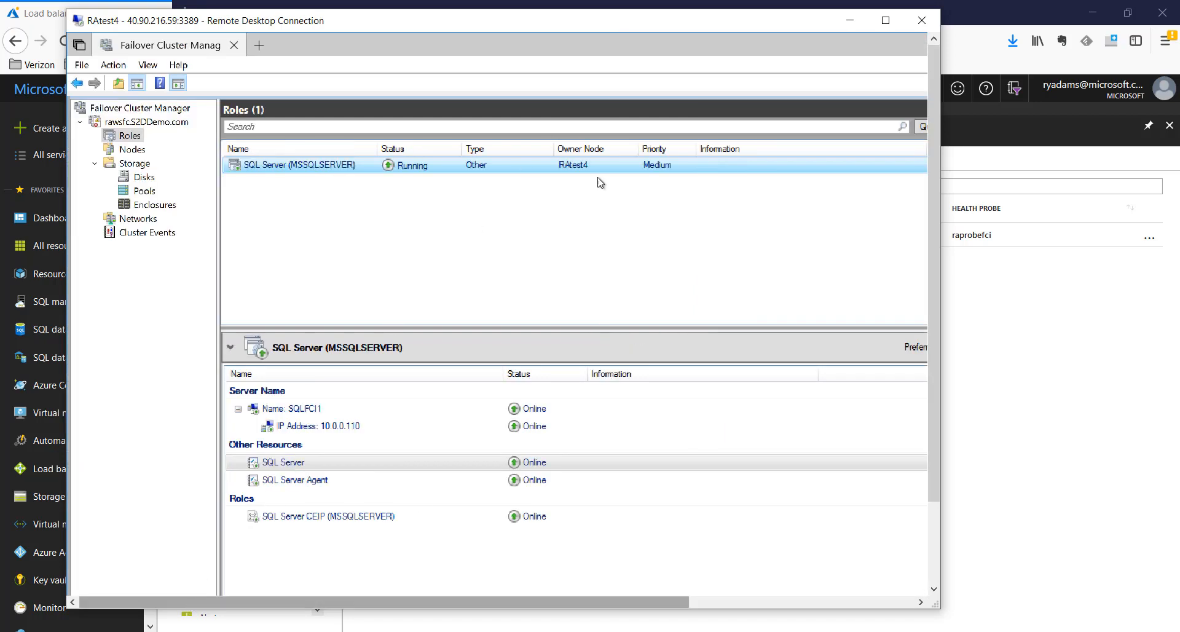
click(888, 23)
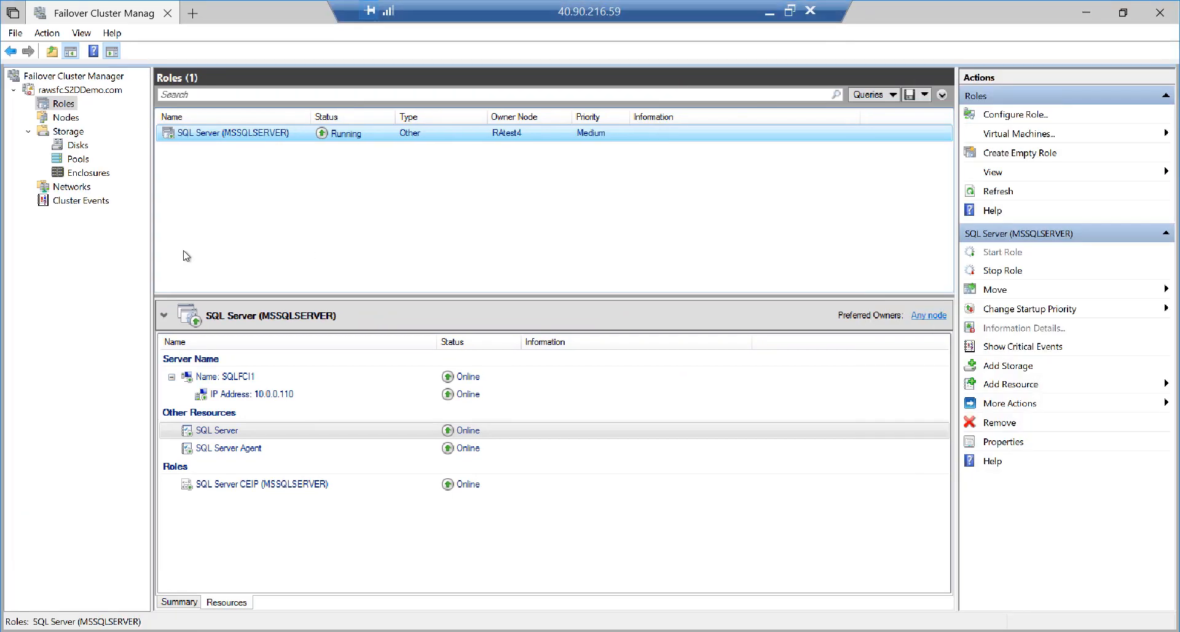
right_click(67, 104)
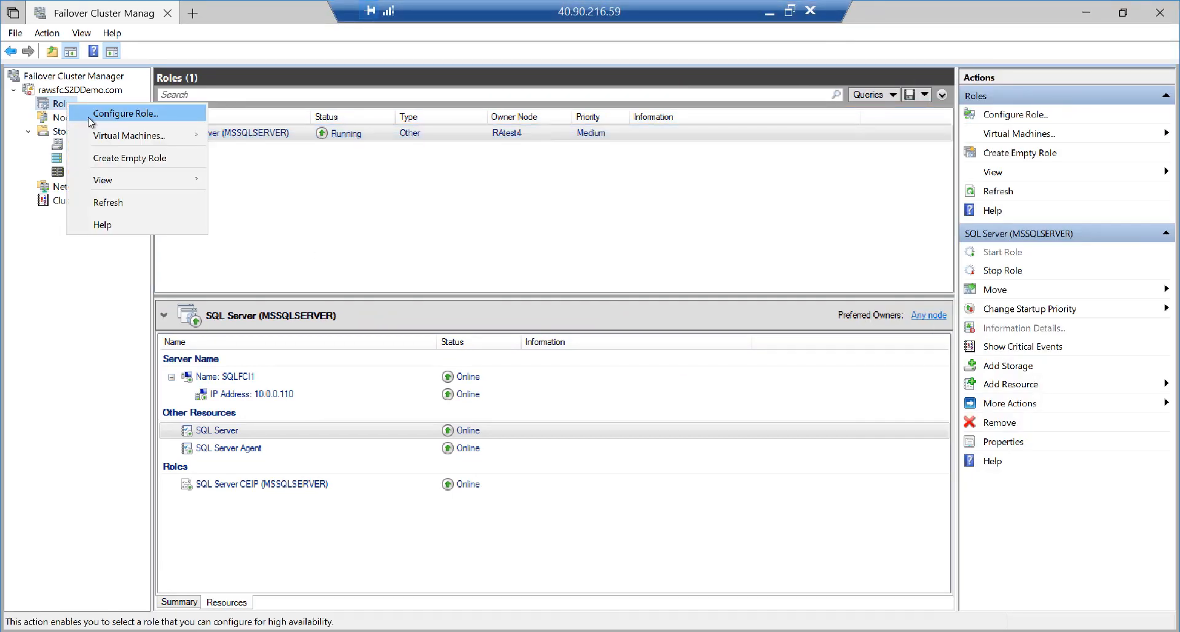
click(89, 115)
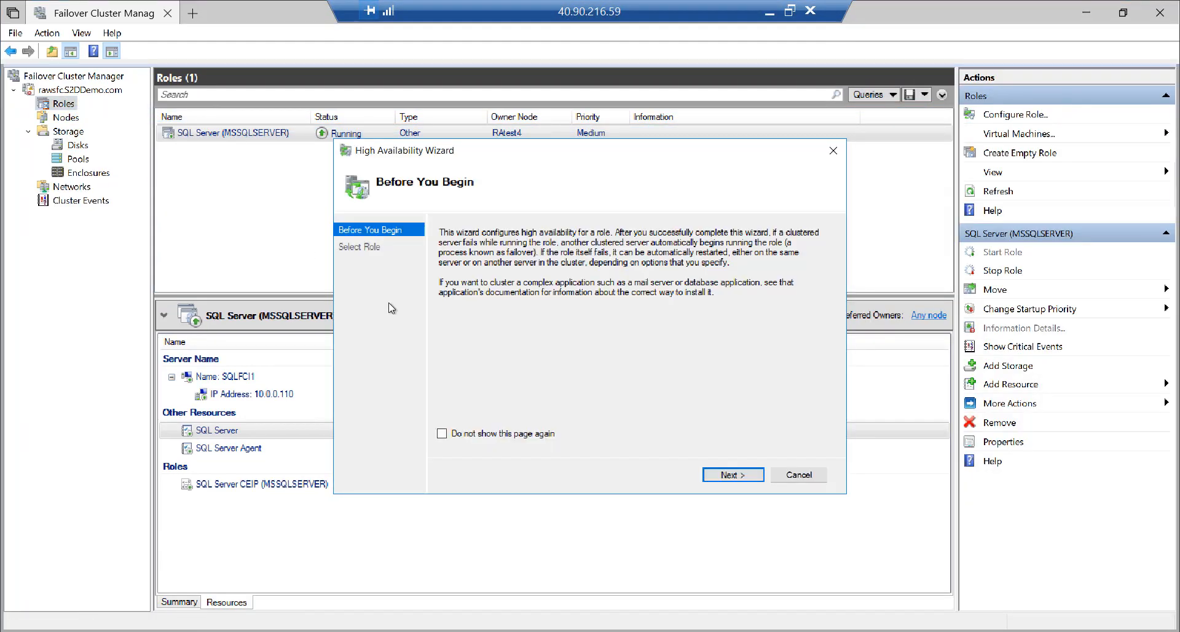
click(721, 475)
click(513, 296)
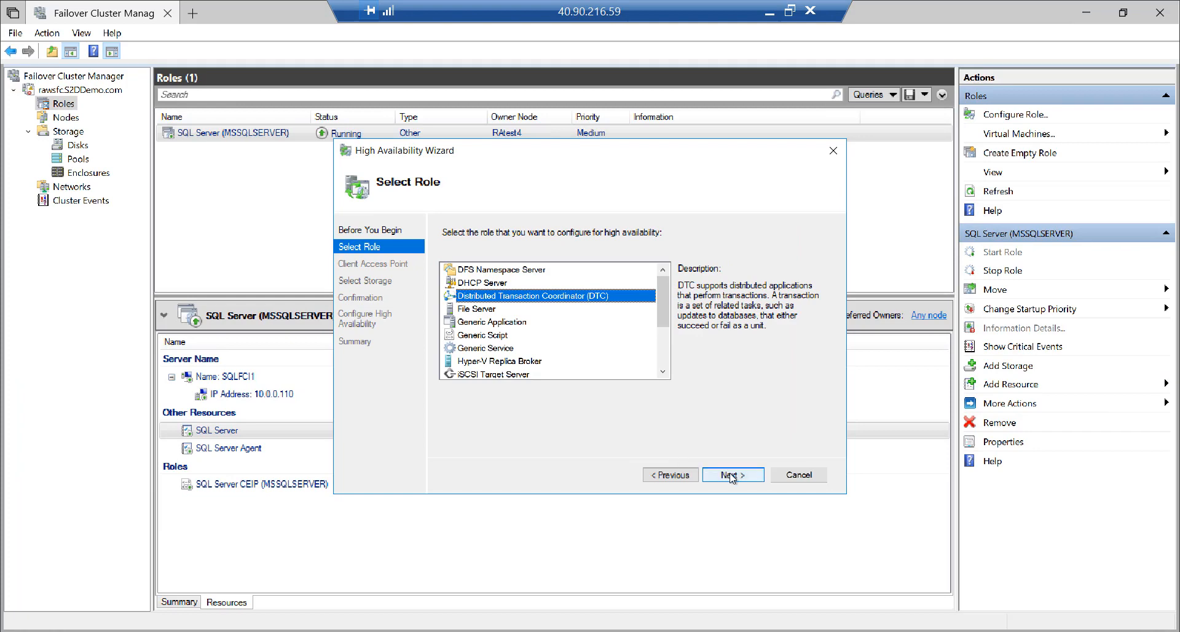
Name the client access point ClusDTC and assign the Cluster Virtual Disk (MSDTC) storage
click(914, 622)
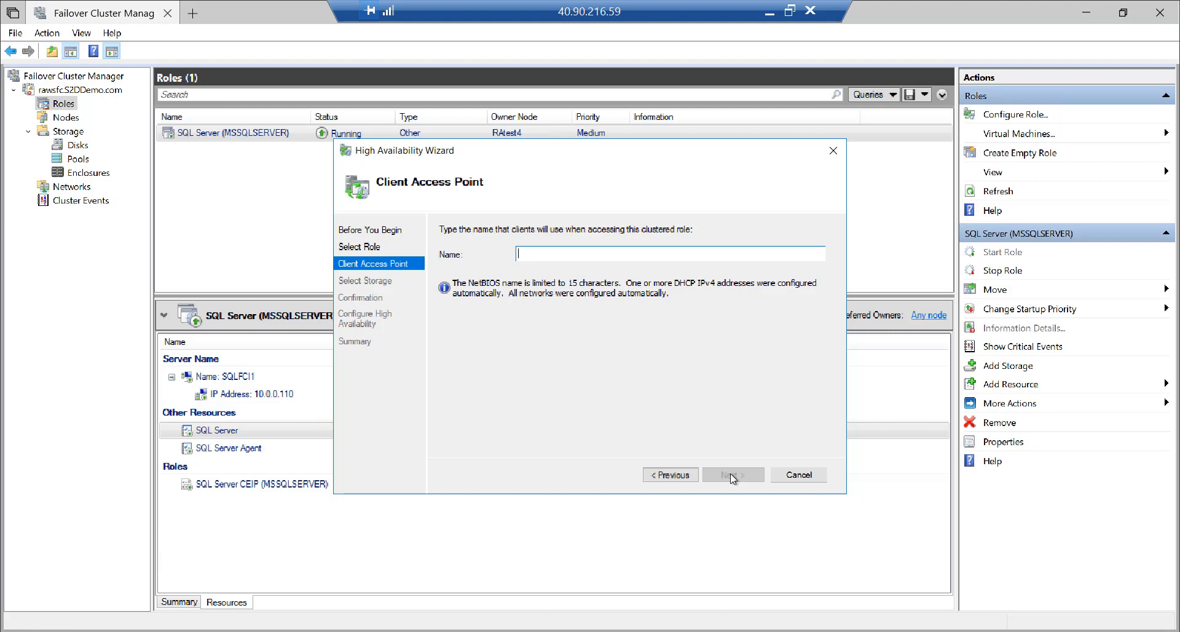
text(ClusDTC)
click(732, 479)
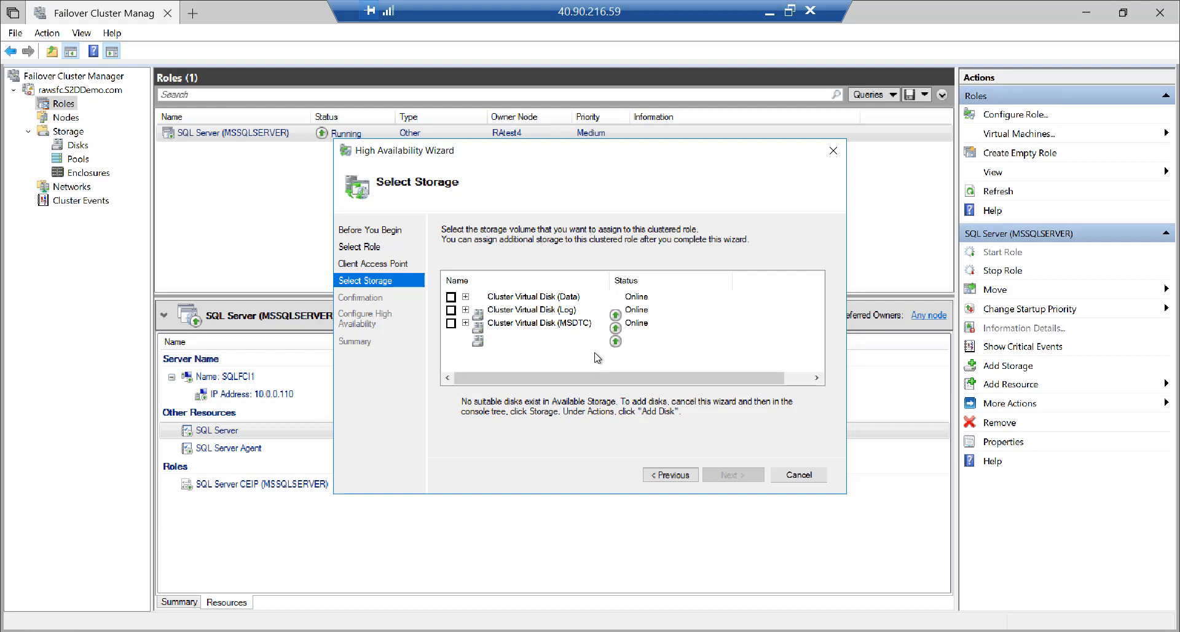
click(451, 323)
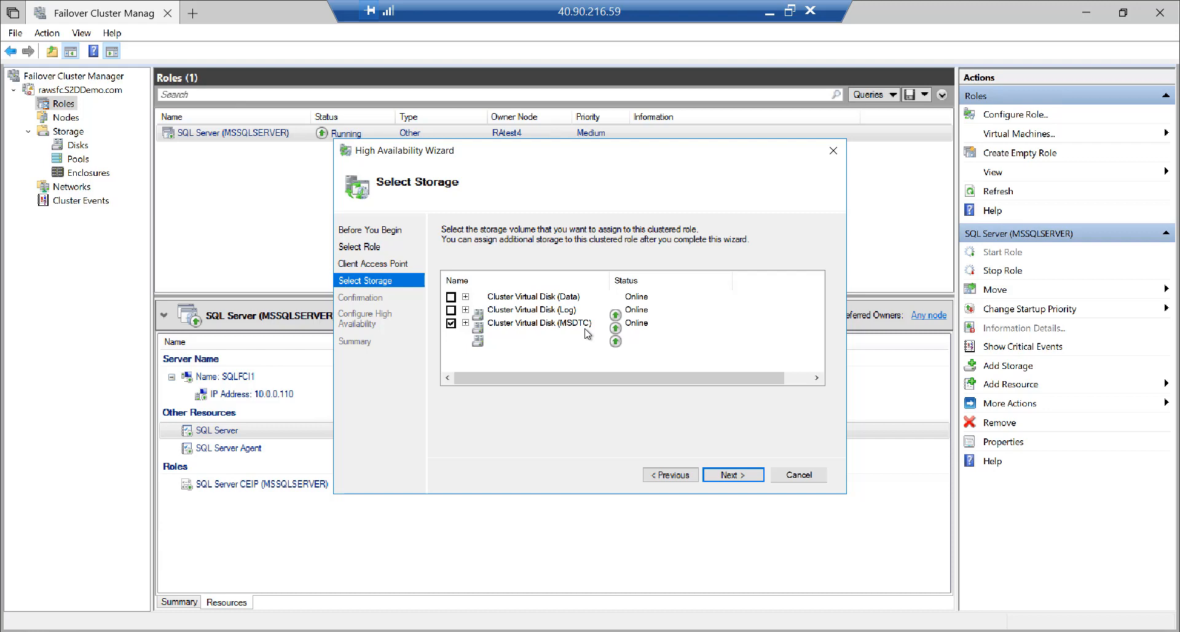
Confirm the wizard's settings and finish creating the ClusDTC DTC role
click(746, 476)
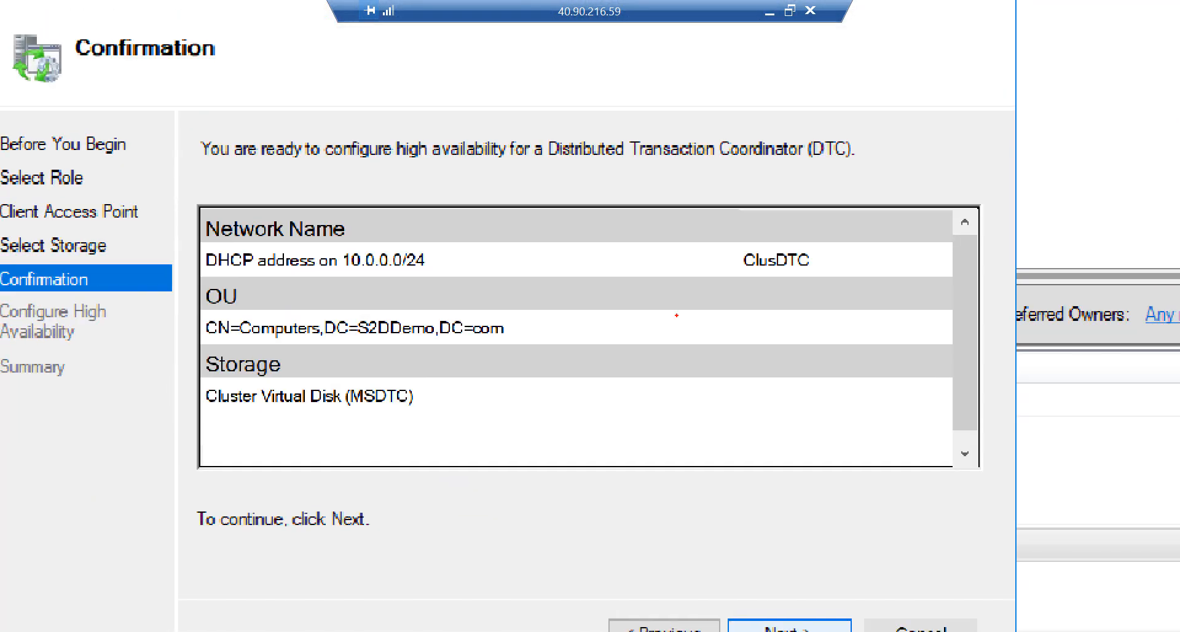
mouse_move(192, 230)
mouse_down()
mouse_move(194, 261)
mouse_move(264, 281)
mouse_move(432, 281)
mouse_move(453, 257)
mouse_move(253, 226)
mouse_move(205, 237)
mouse_up()
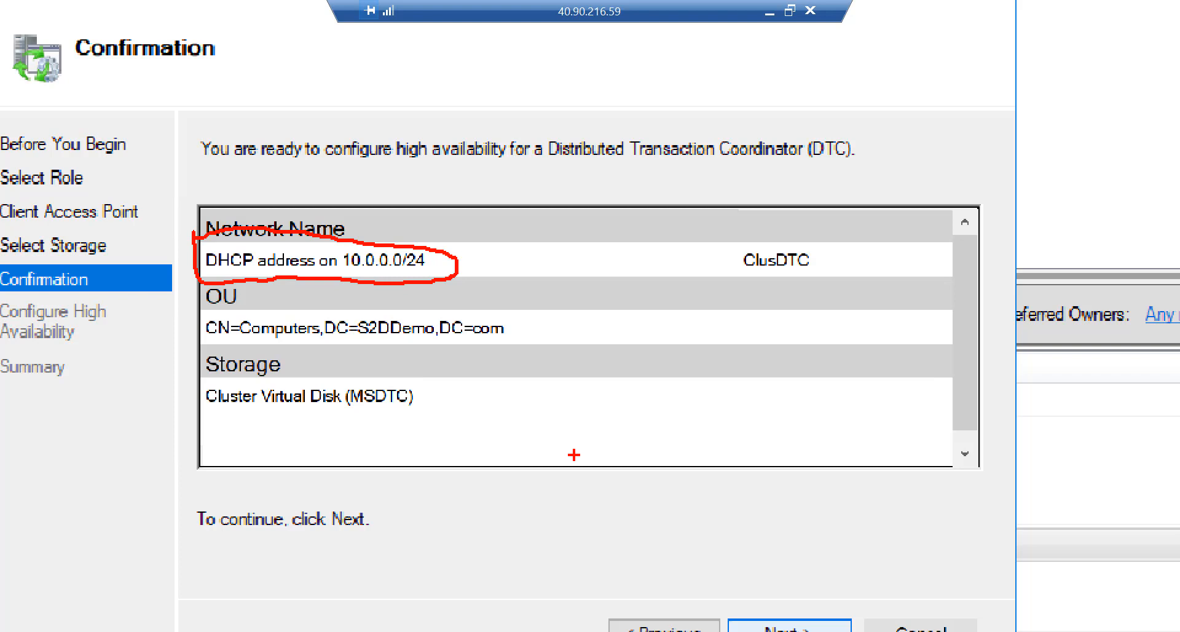
key(Escape)
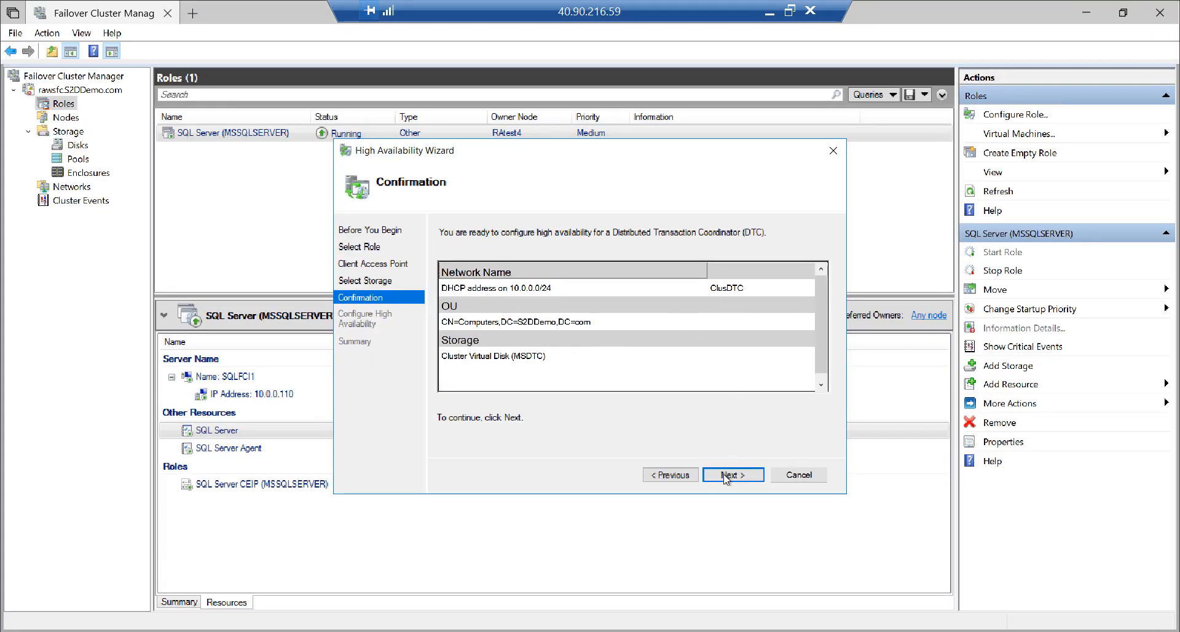
click(787, 627)
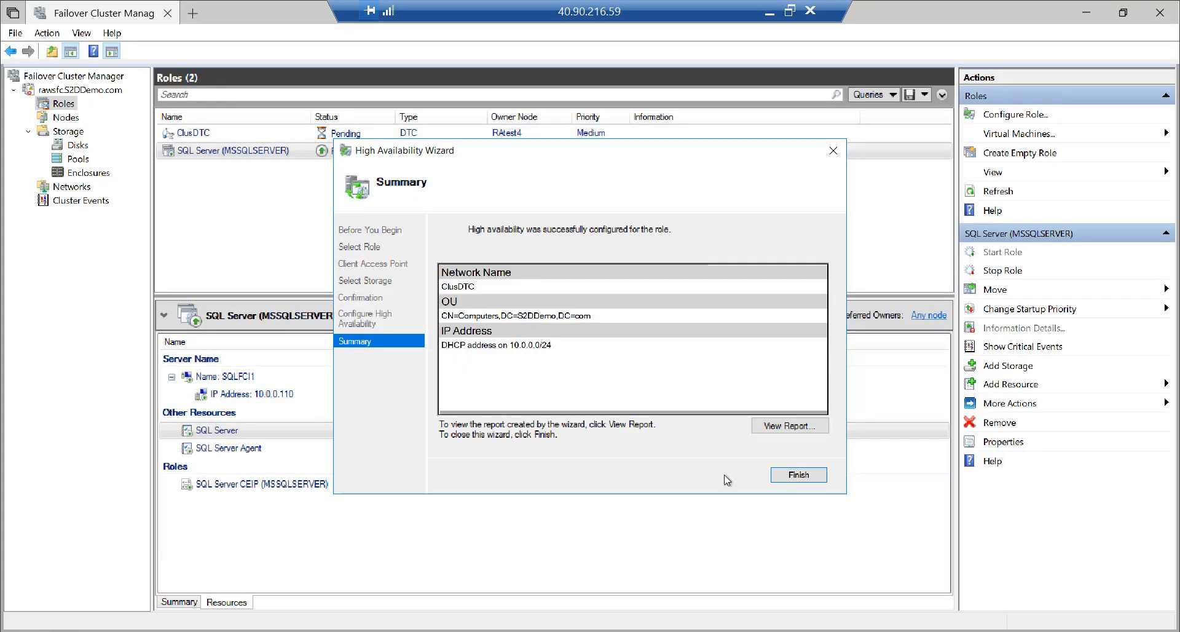
click(795, 476)
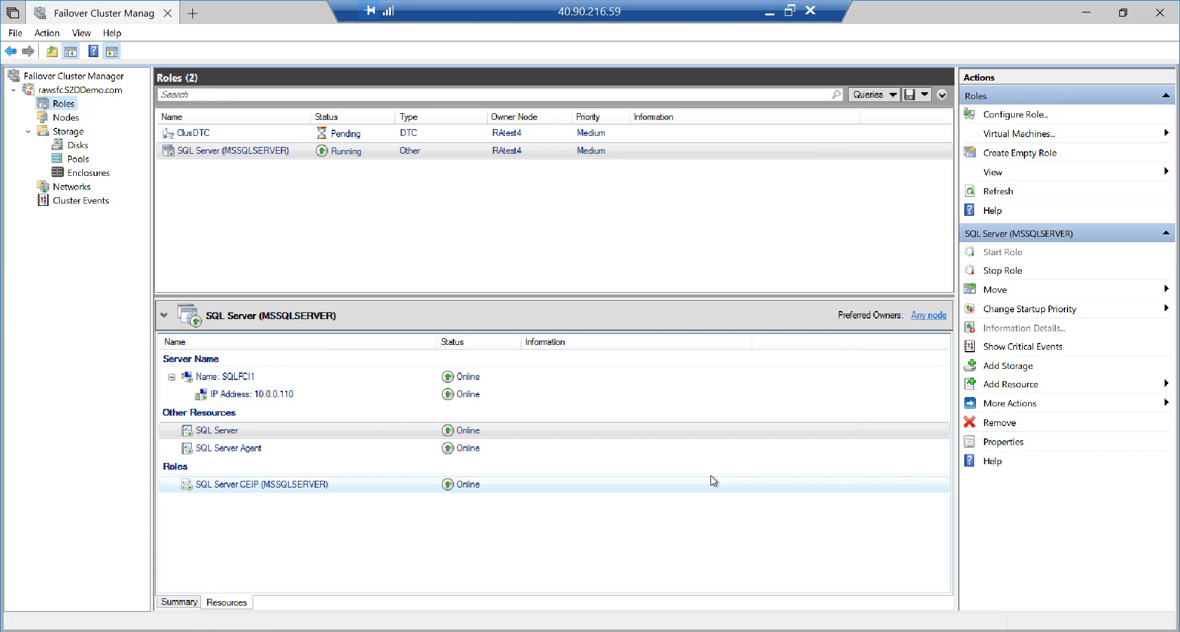
Give ClusDTC's IP Address resource the static address 10.0.0.115 with mask 255.255.255.0
click(252, 138)
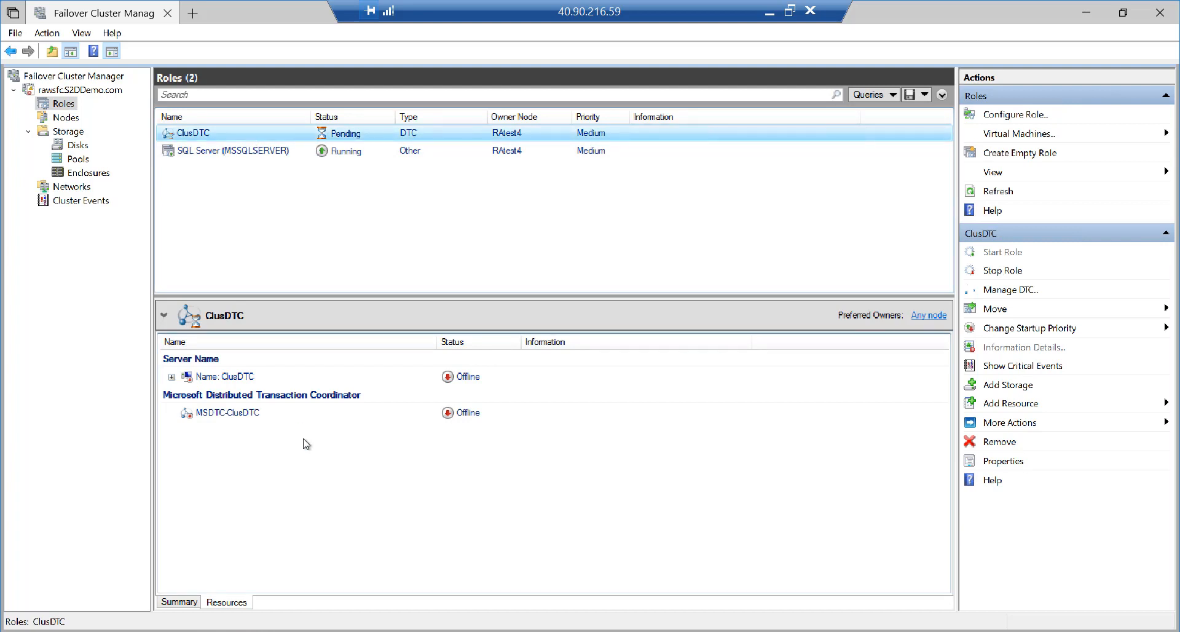
click(171, 377)
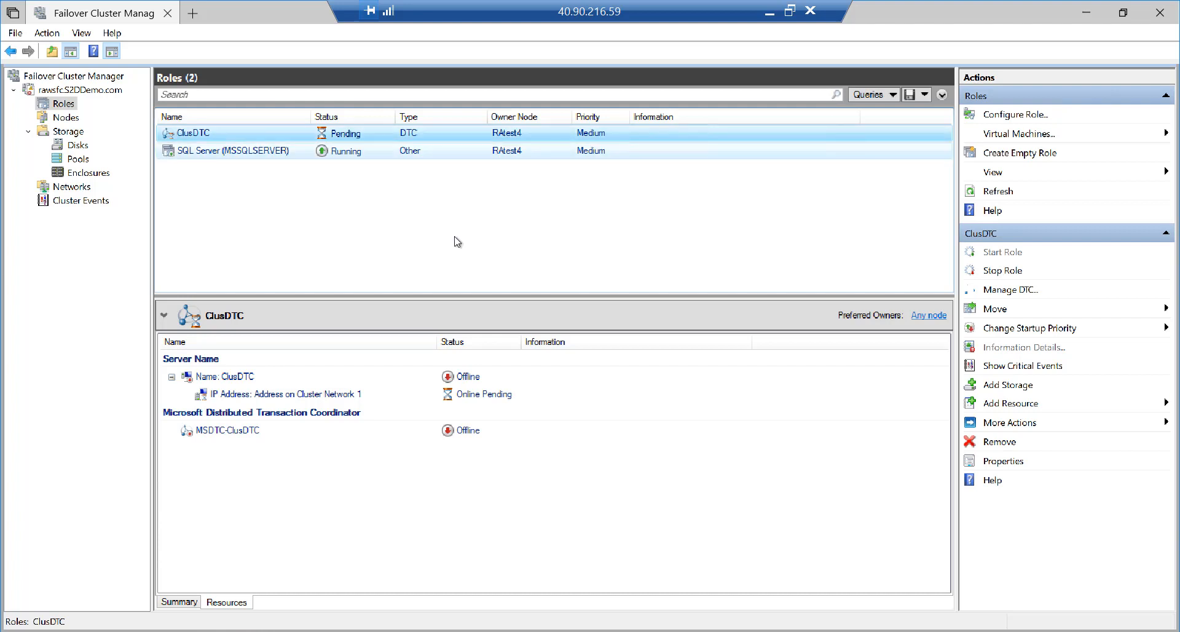
right_click(255, 394)
click(229, 405)
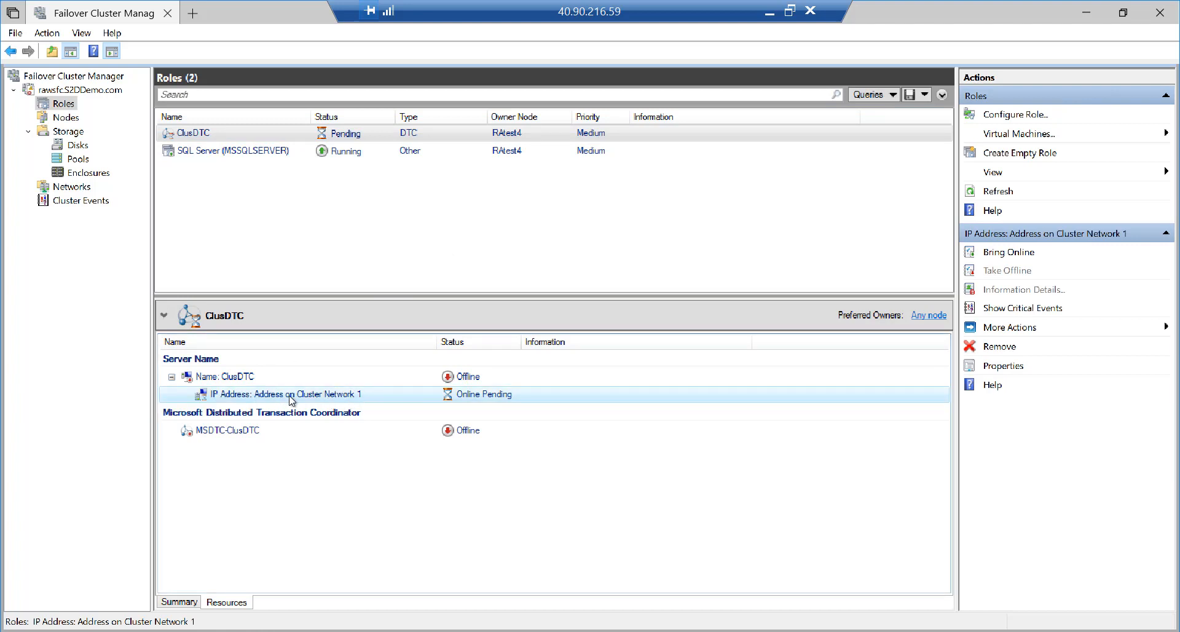
click(1003, 366)
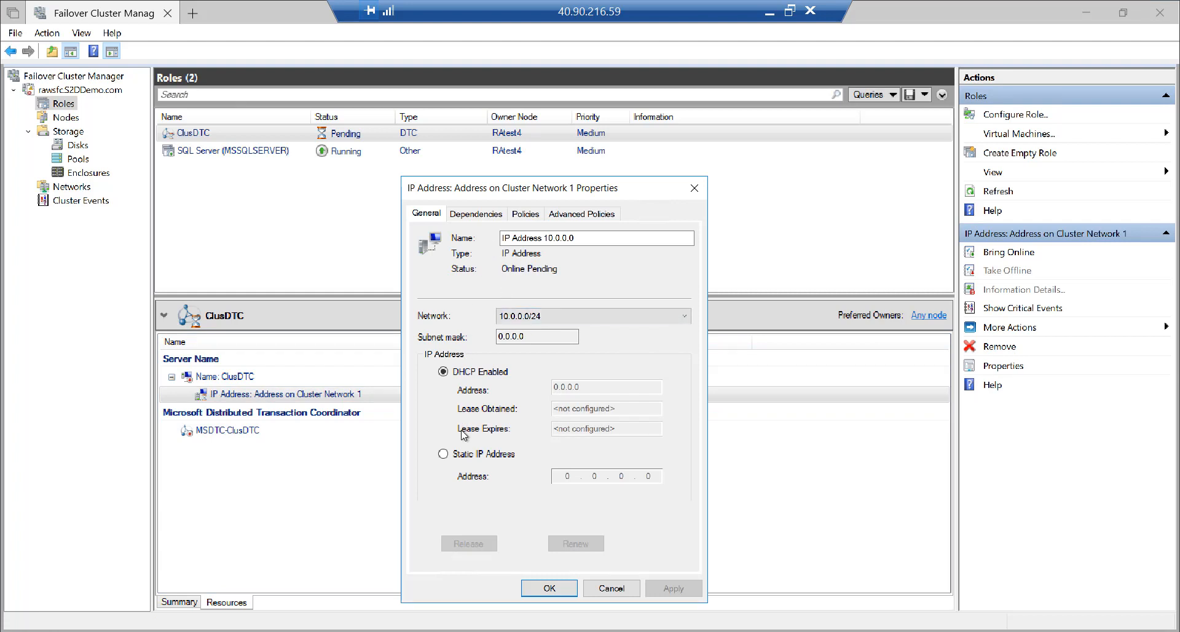
click(444, 454)
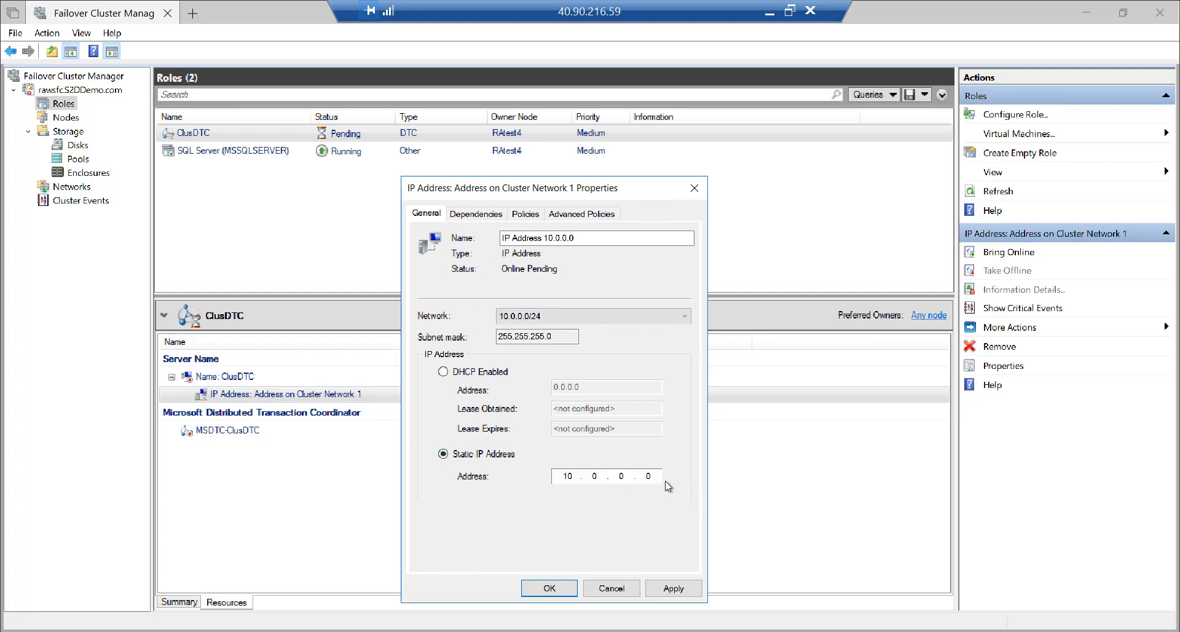
double_click(639, 477)
text(115)
click(547, 592)
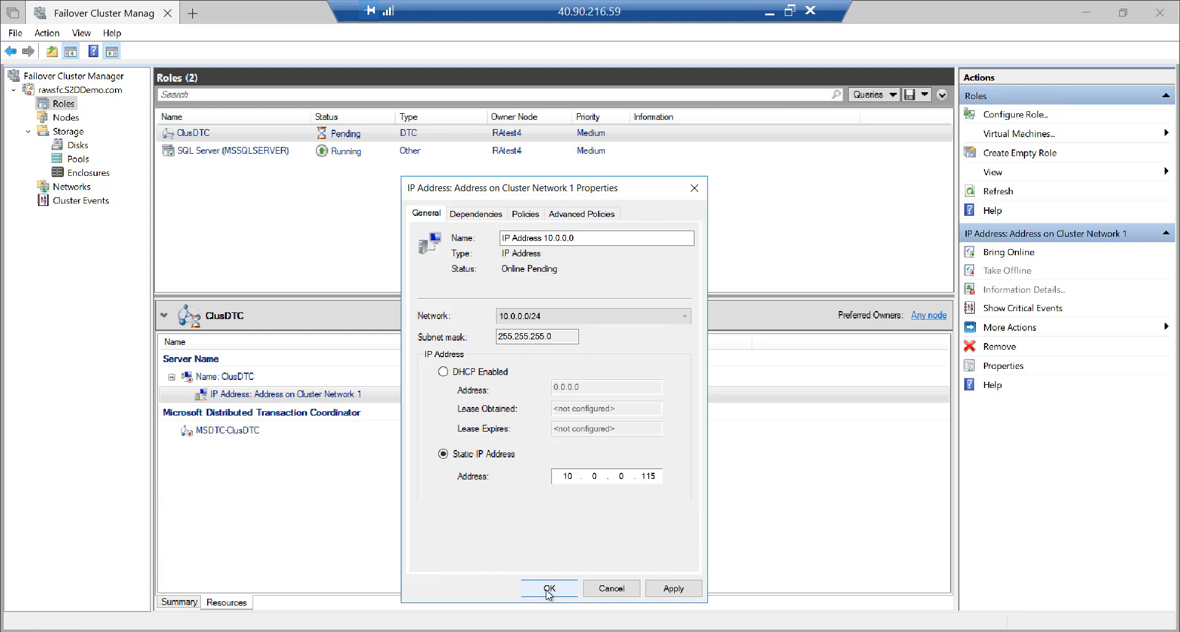
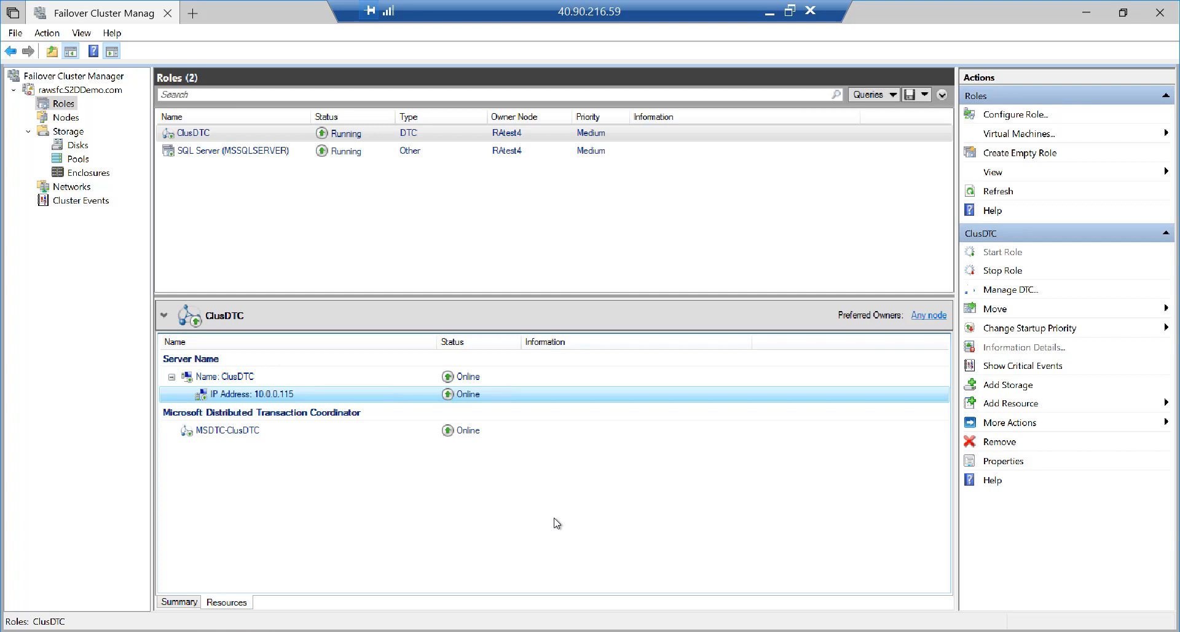
Restore the full-screen remote session to a window and bring the ralb2 rules blade forward
click(789, 11)
click(46, 13)
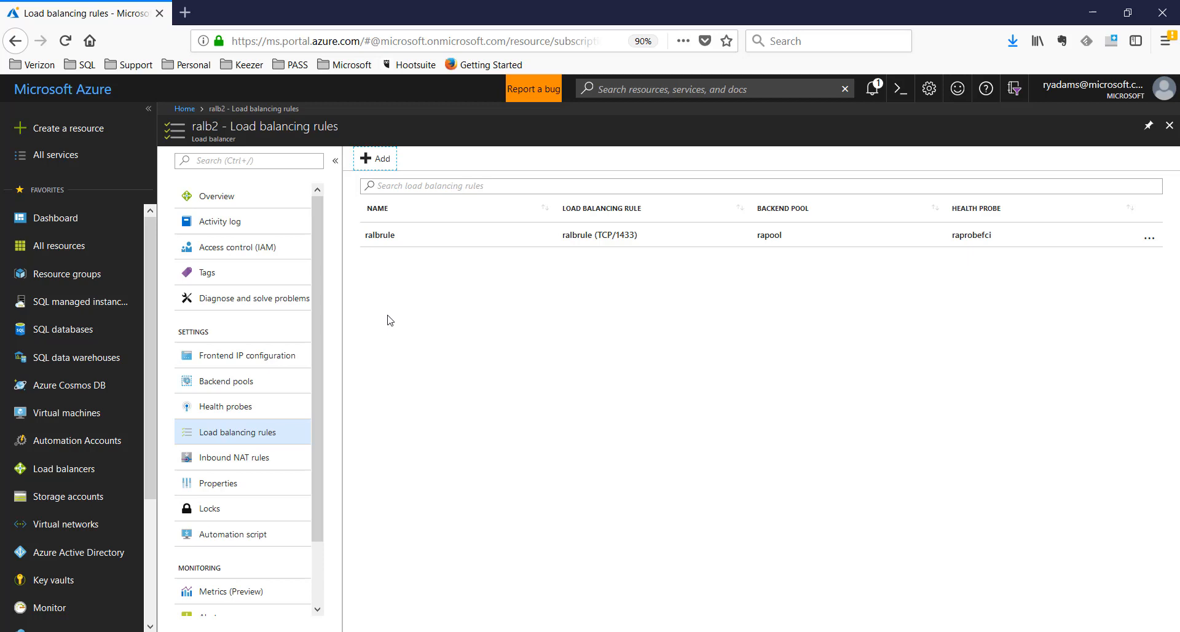
Open ralb2's frontend IP configuration after confirming ClusDTC's address 10.0.0.115 in the RAtest4 session
click(270, 362)
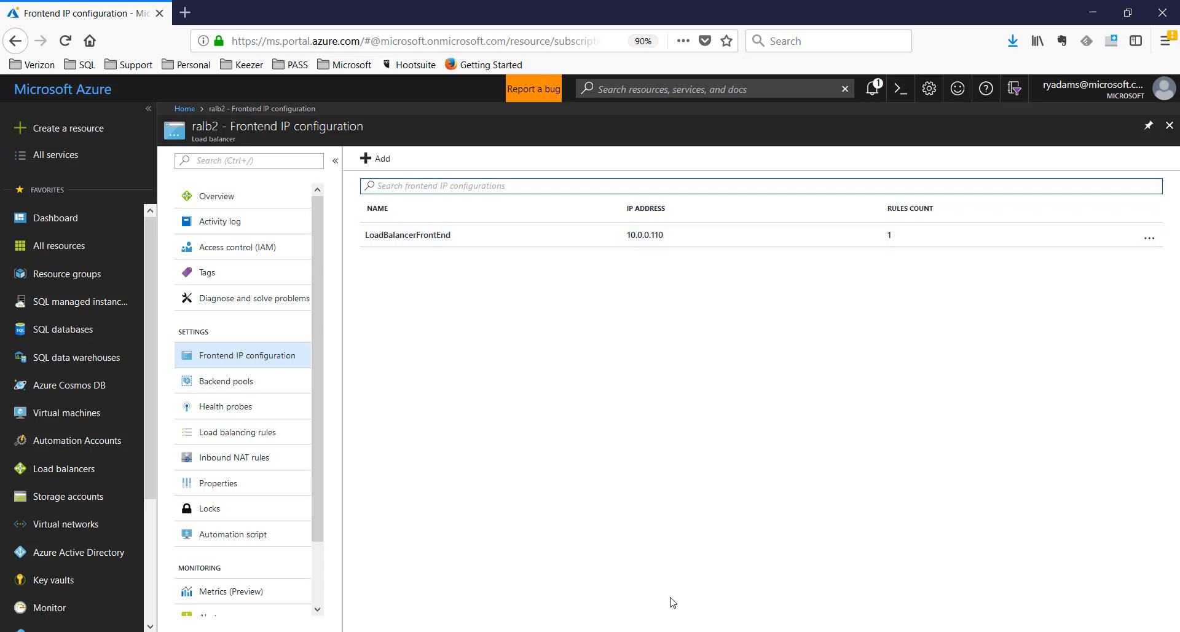
click(656, 631)
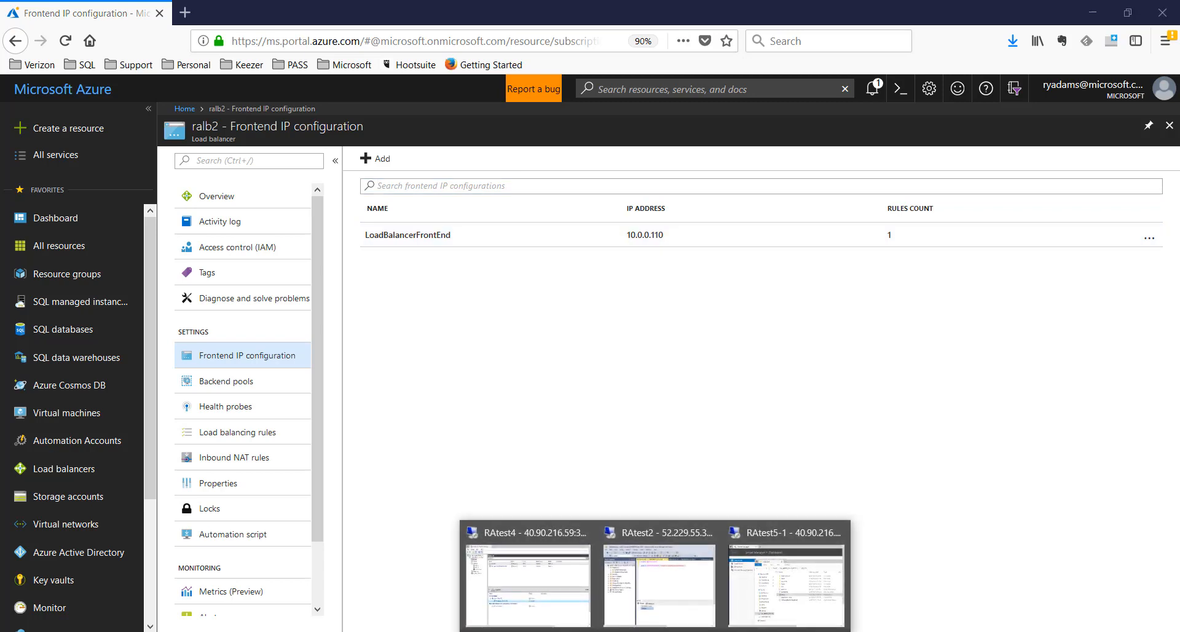
click(541, 581)
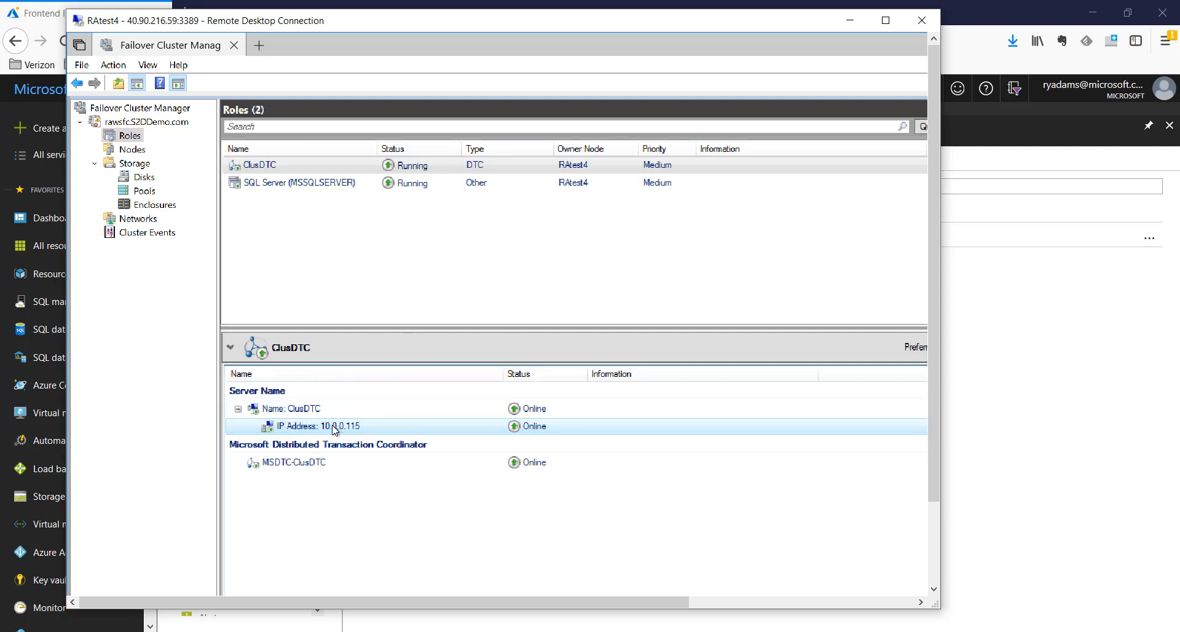
key(super+plus)
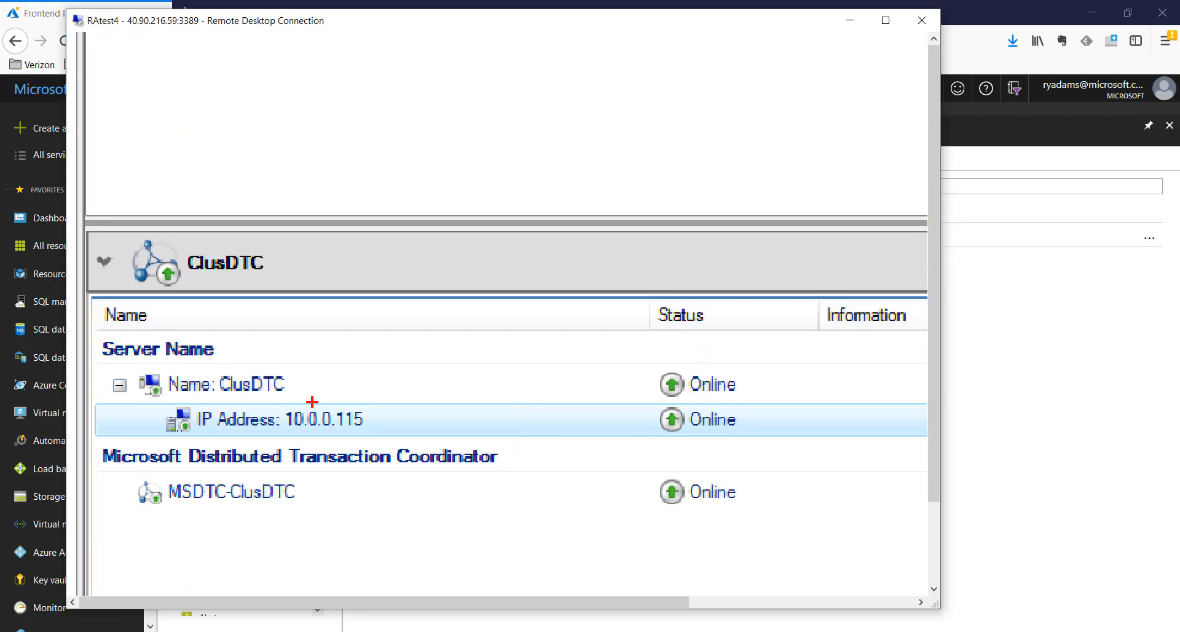
drag(312, 401, 349, 321)
click(1058, 405)
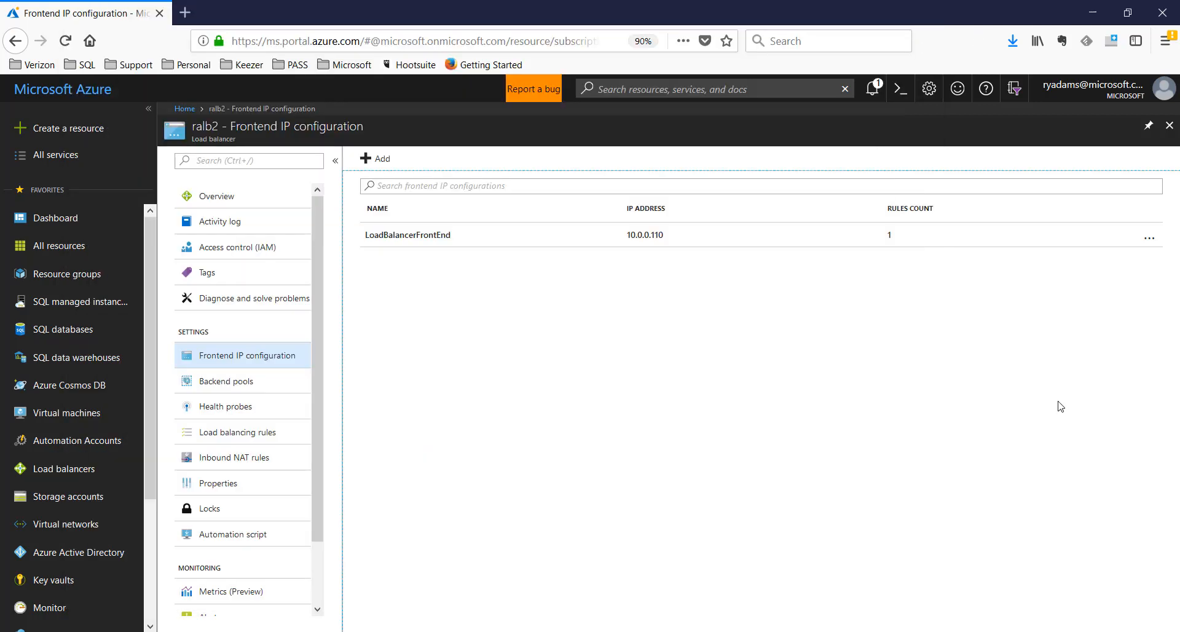
Add frontend IP MSDTC on the default subnet with static address 10.0.0.115
click(381, 161)
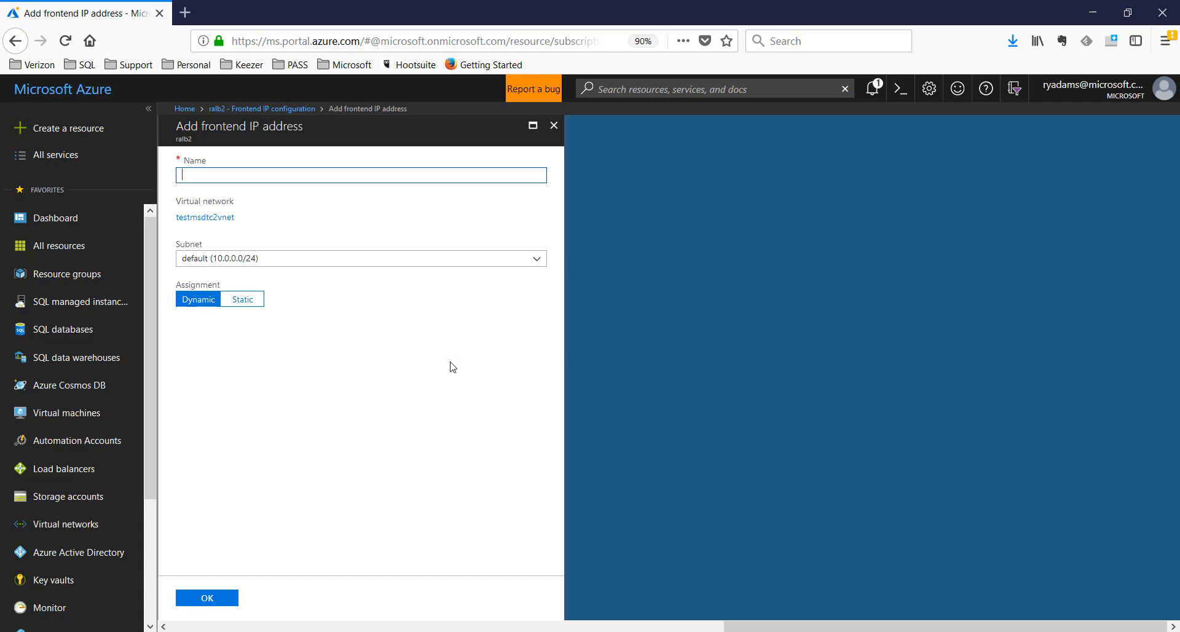
text(MSDTC)
click(246, 261)
click(246, 262)
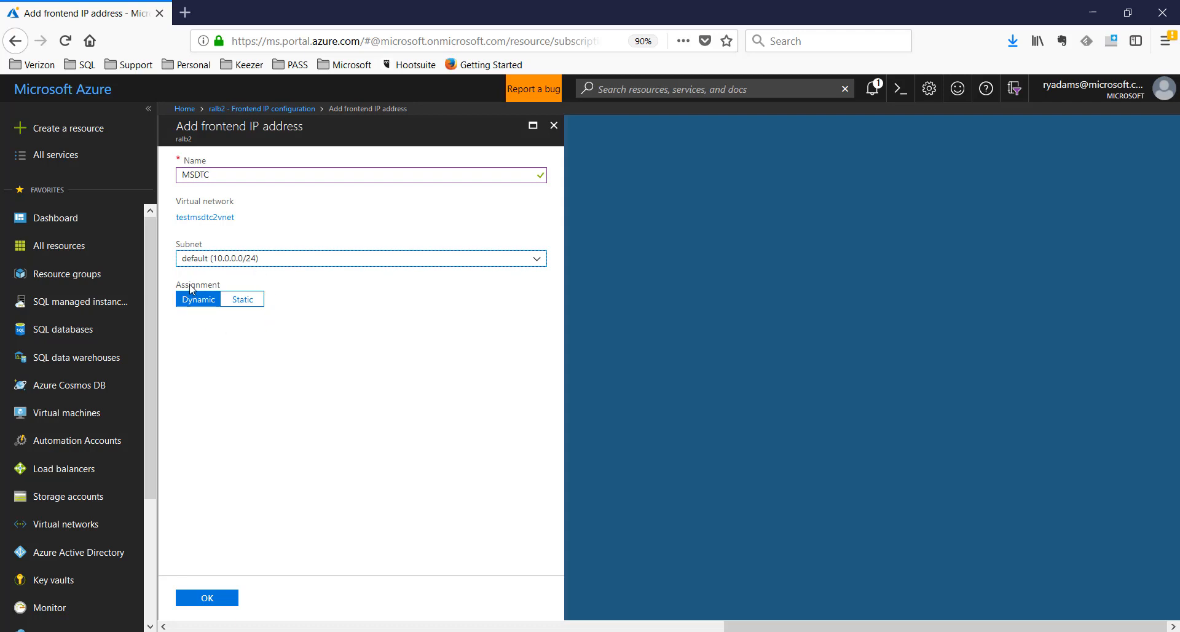
click(235, 306)
click(235, 337)
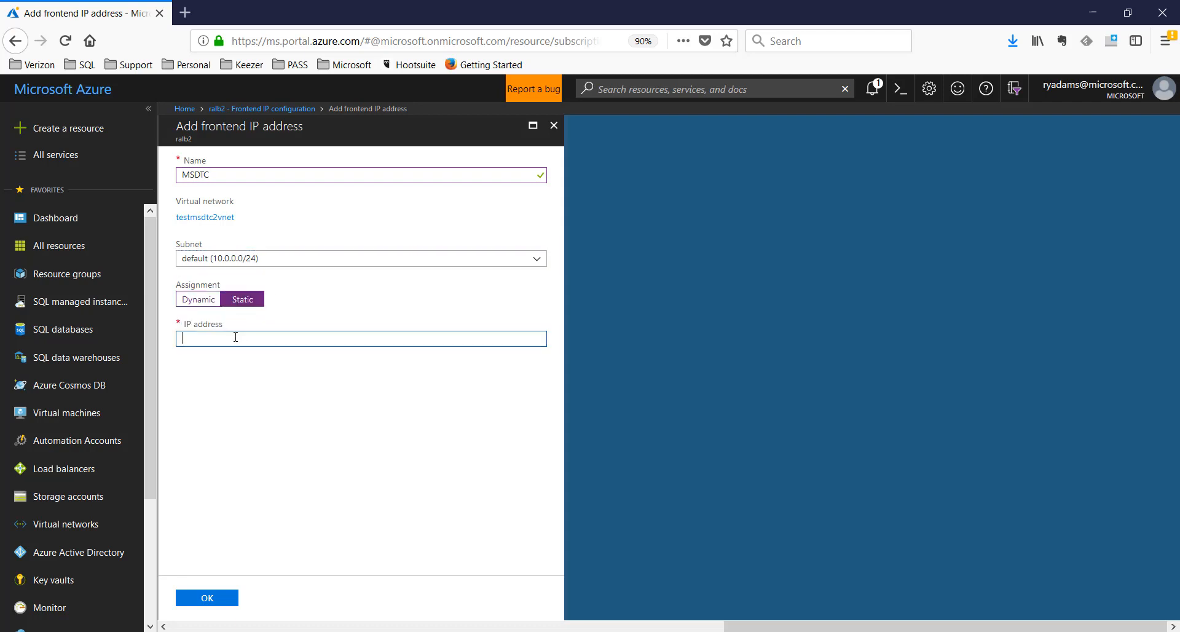
text(10.0.0.115)
click(208, 604)
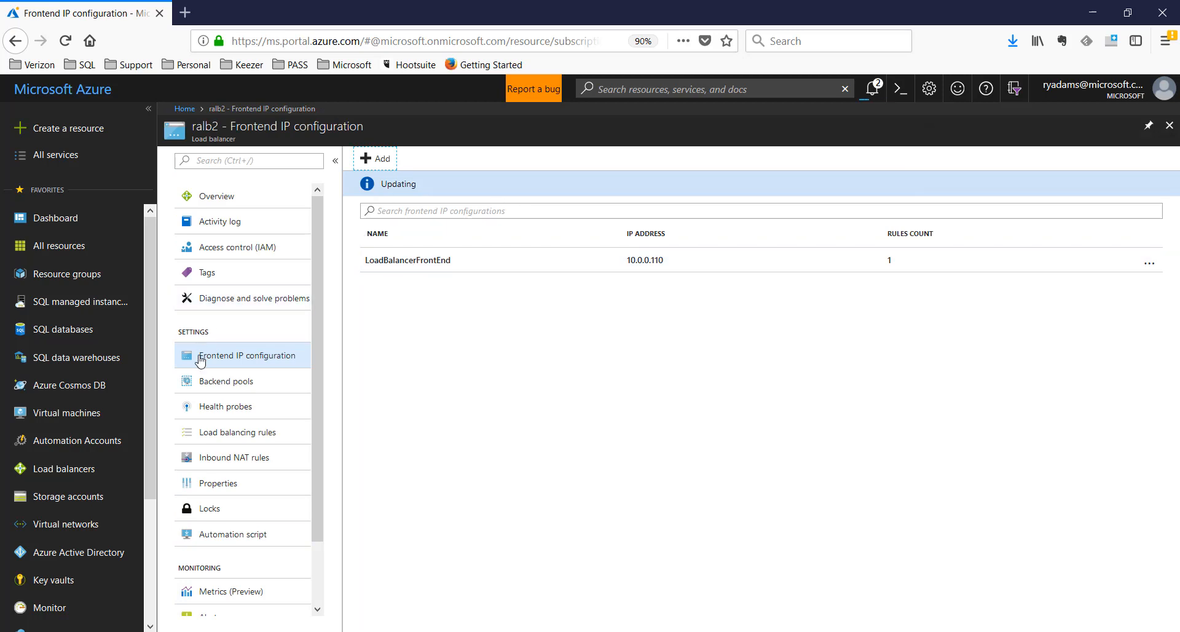
click(227, 384)
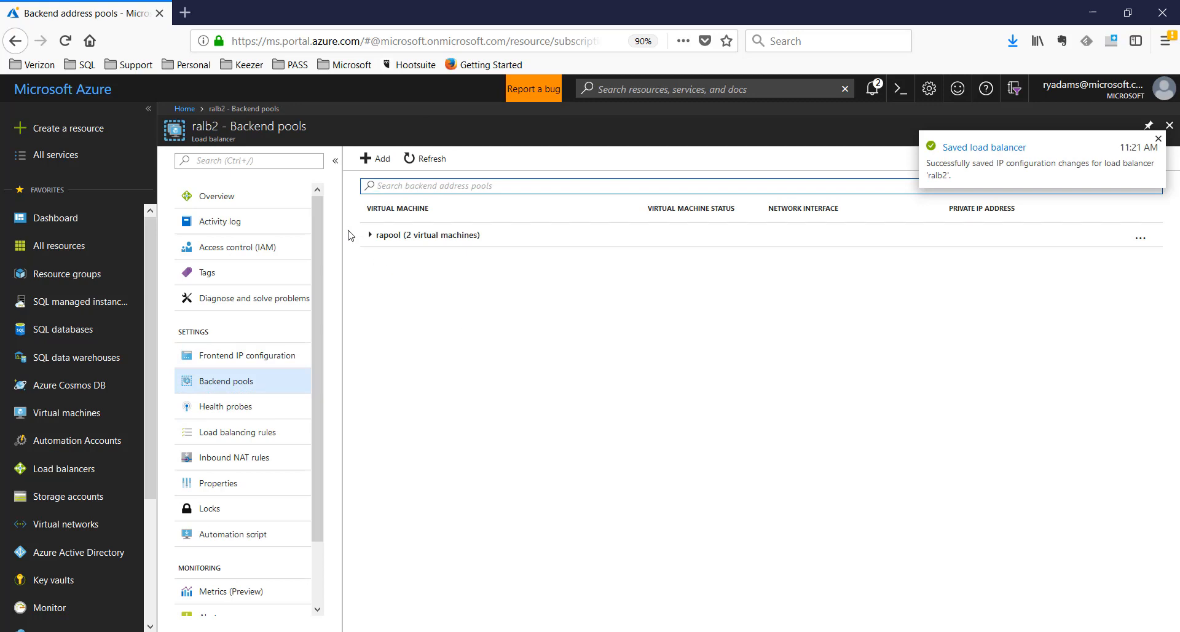
Expand rapool to check RAtest4 (10.0.0.12) and RAtest5 (10.0.0.13), then go to Health probes
click(371, 235)
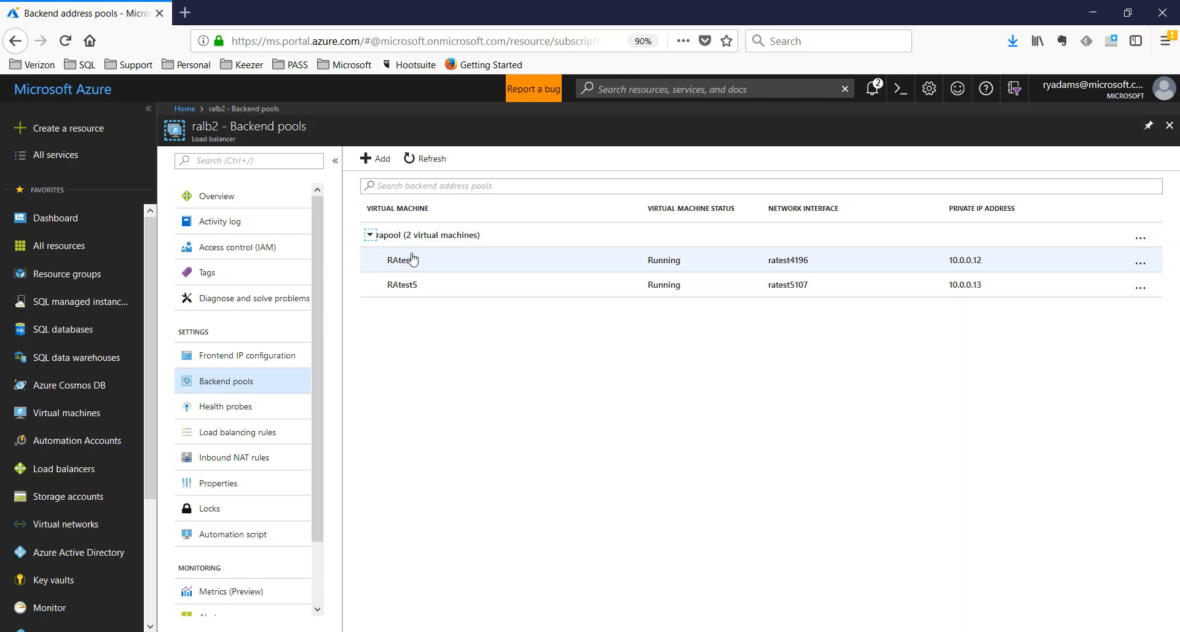
click(231, 408)
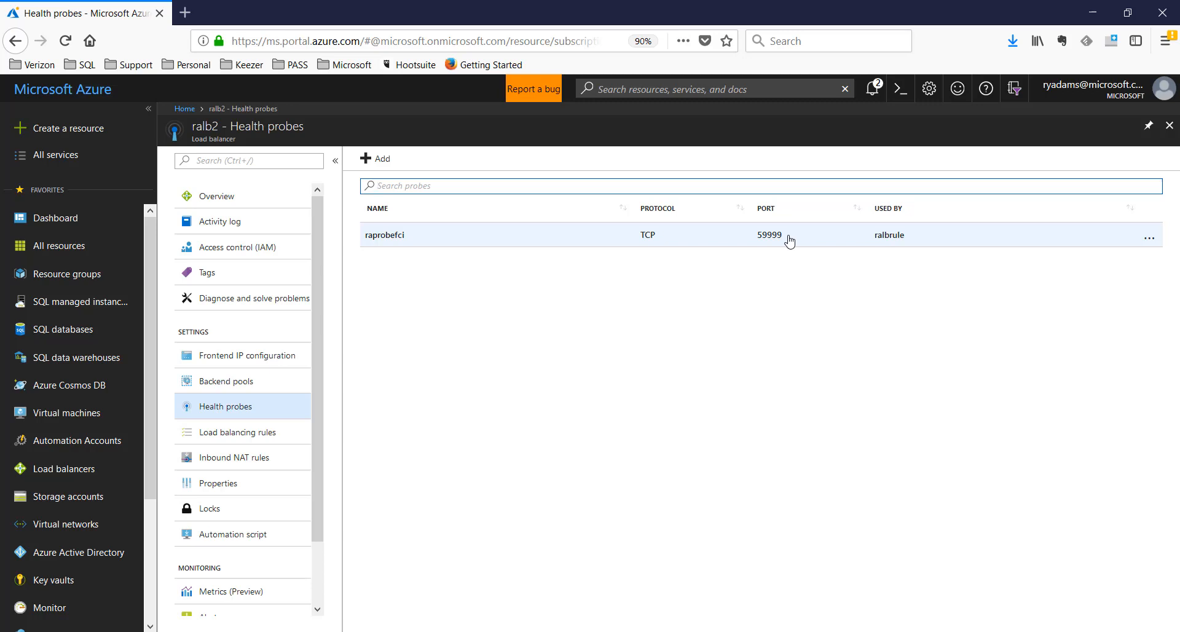
Add health probe raprobemsdtc on port 49999 to ralb2
click(377, 161)
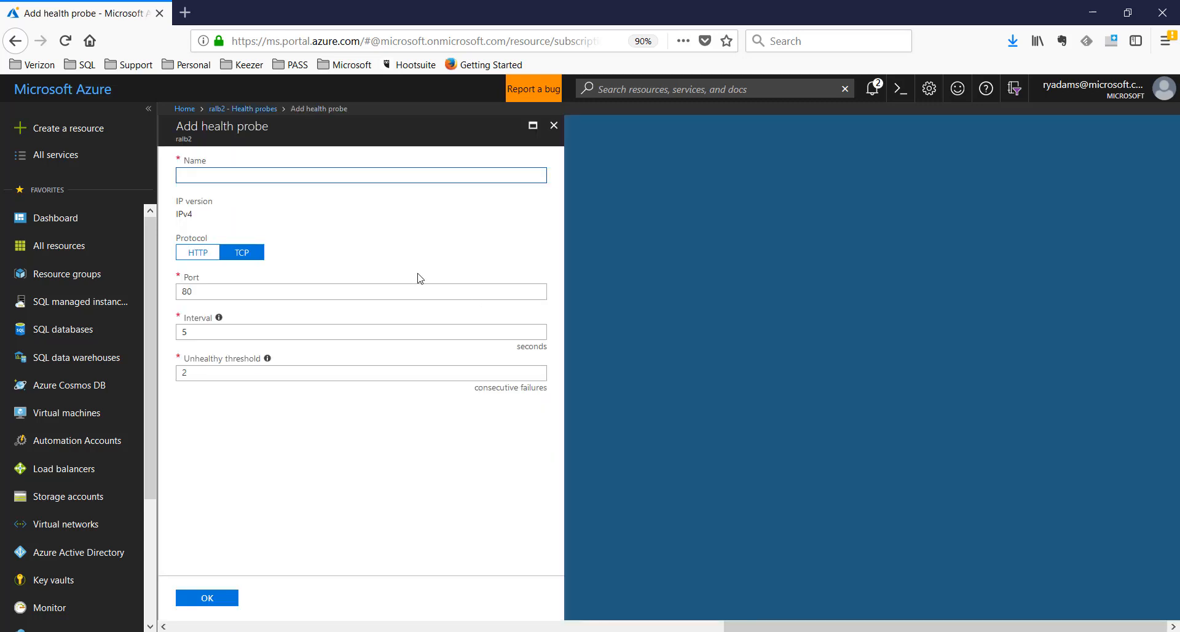
text(raprobemsdtc)
double_click(215, 292)
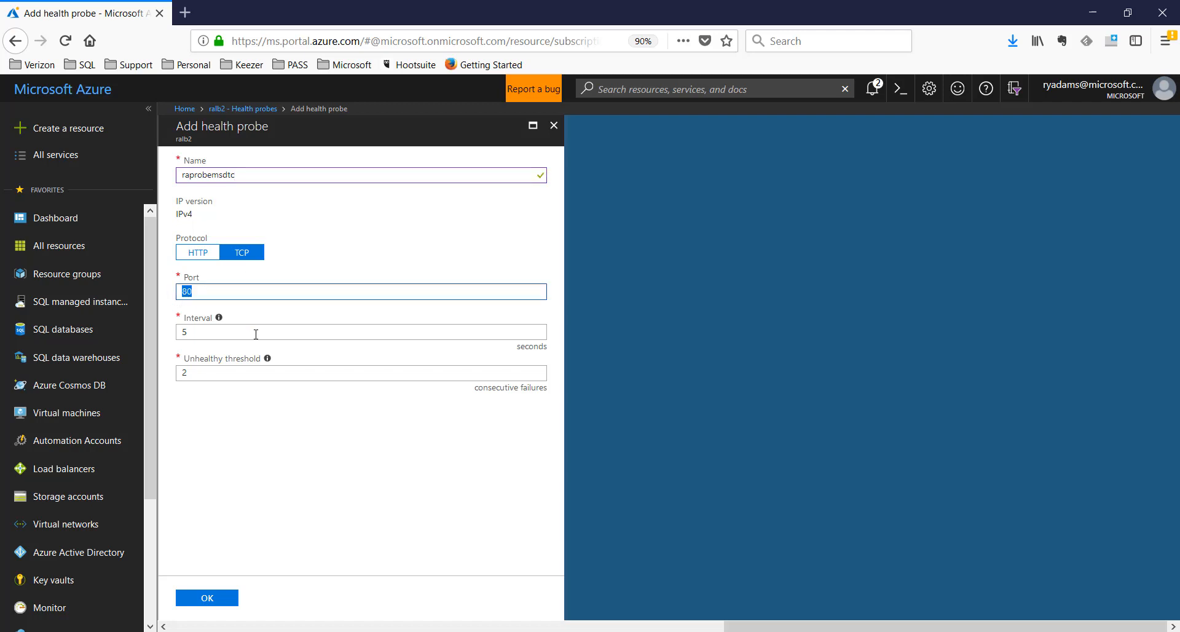
text(49999)
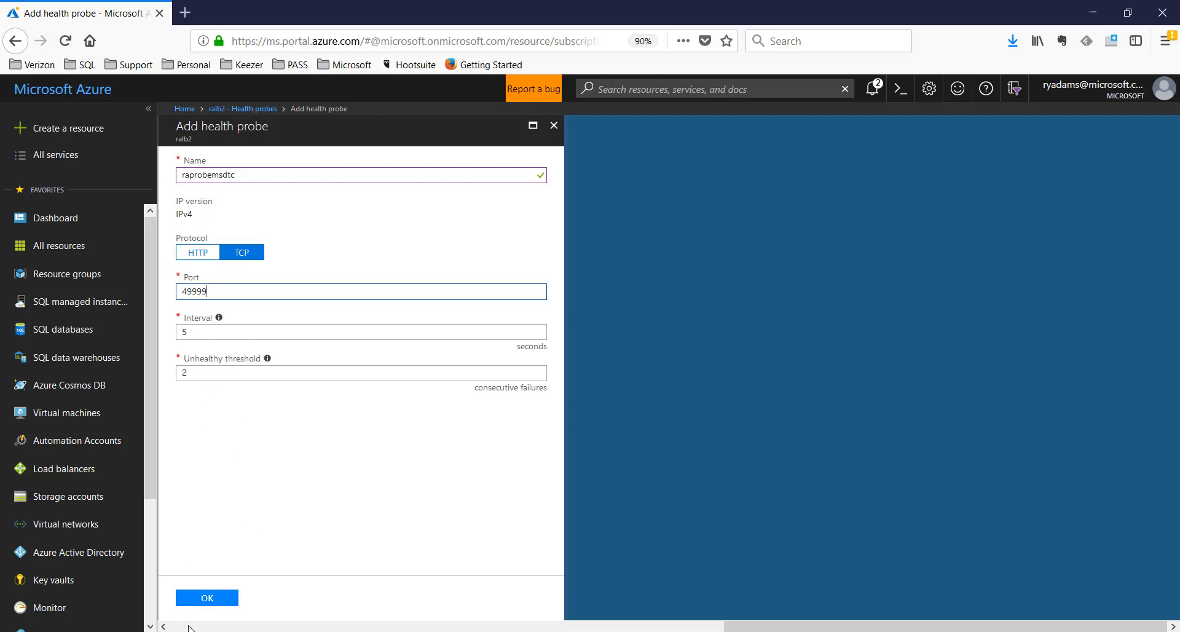
click(209, 599)
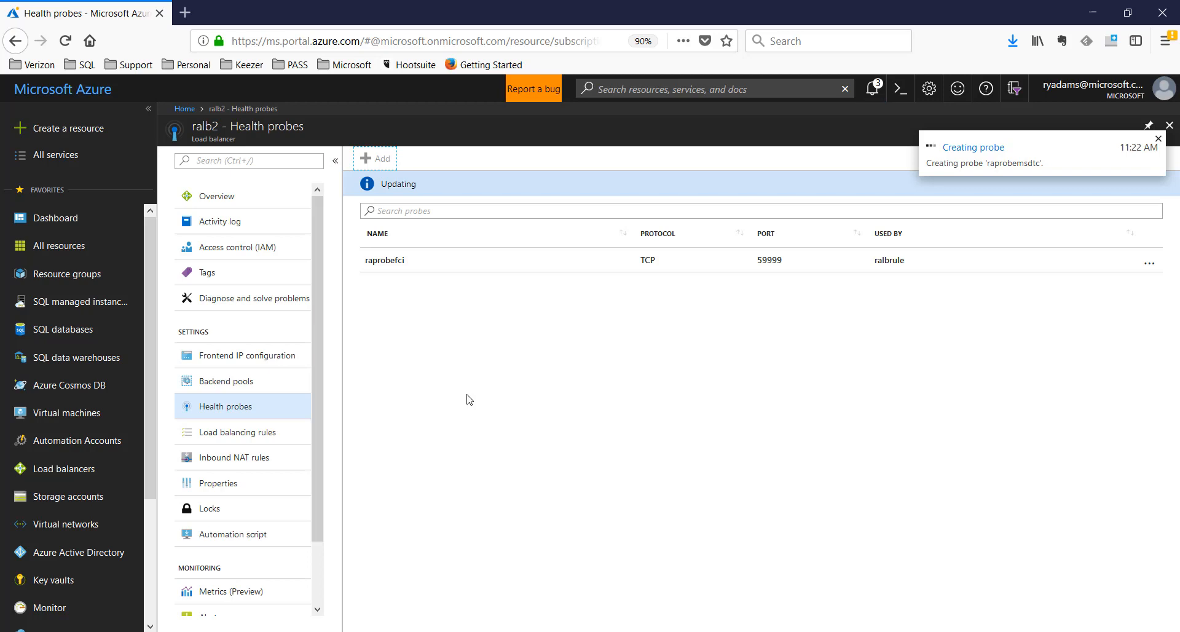
click(247, 437)
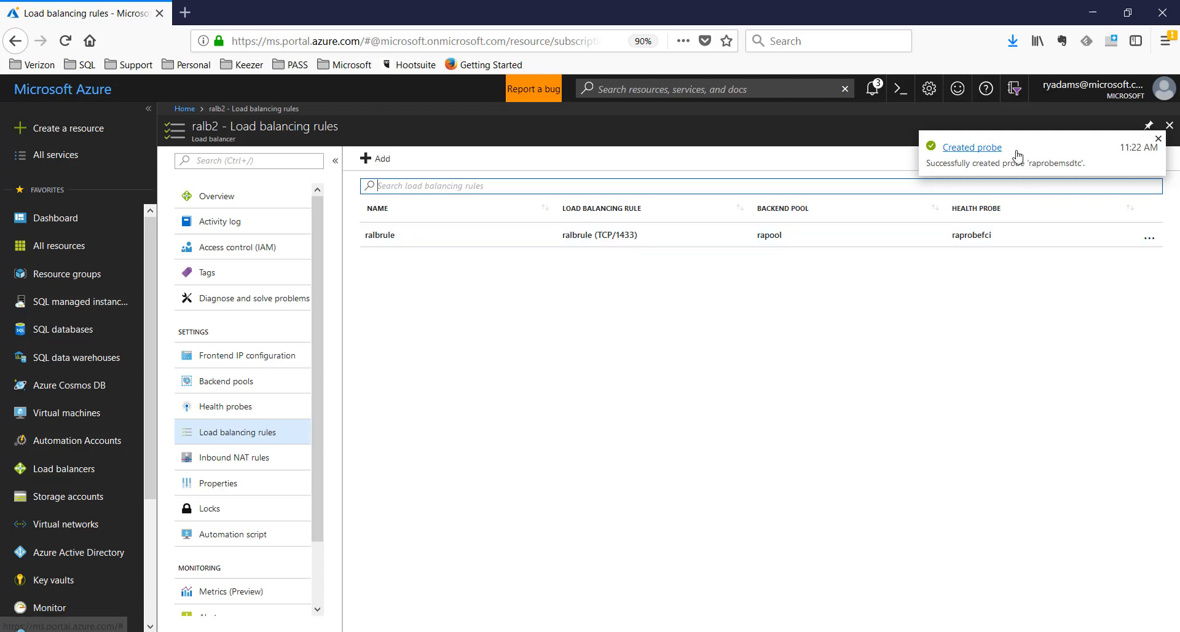
Draft rule ralbrulemsdtc on frontend 10.0.0.115 with HA Ports turned on
click(873, 90)
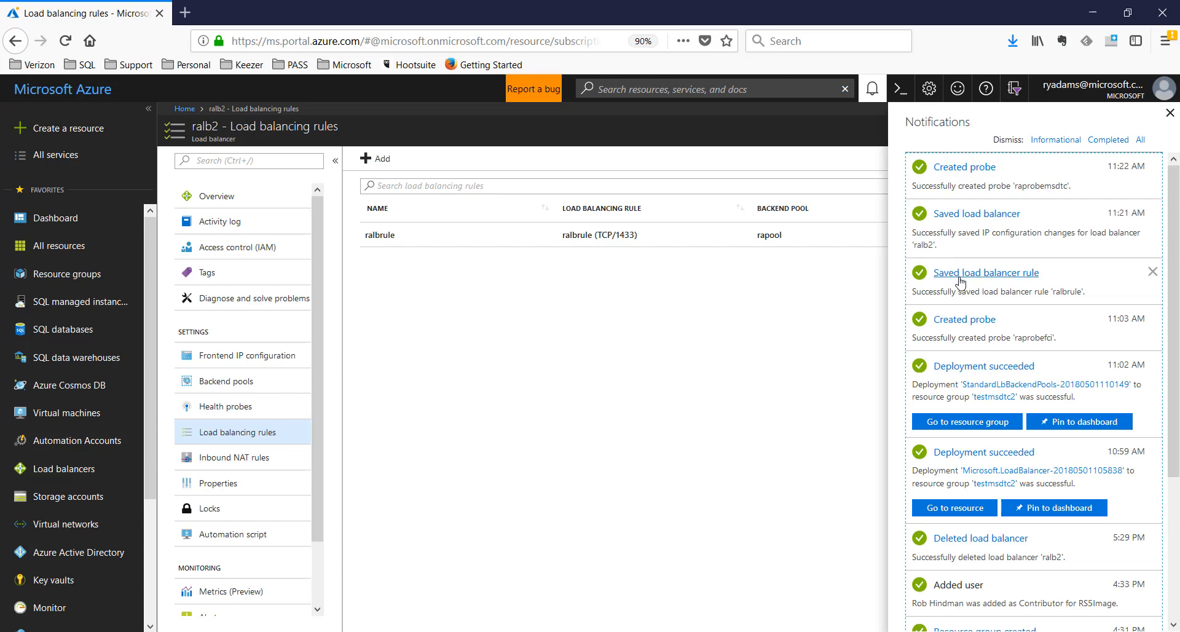
click(873, 90)
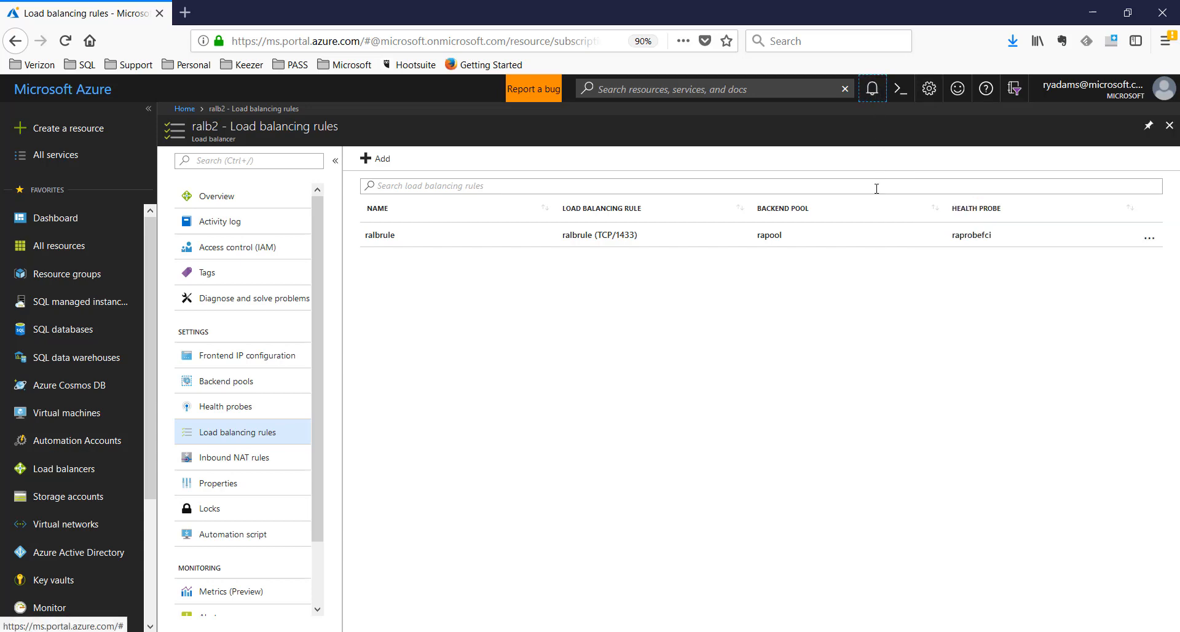
click(382, 160)
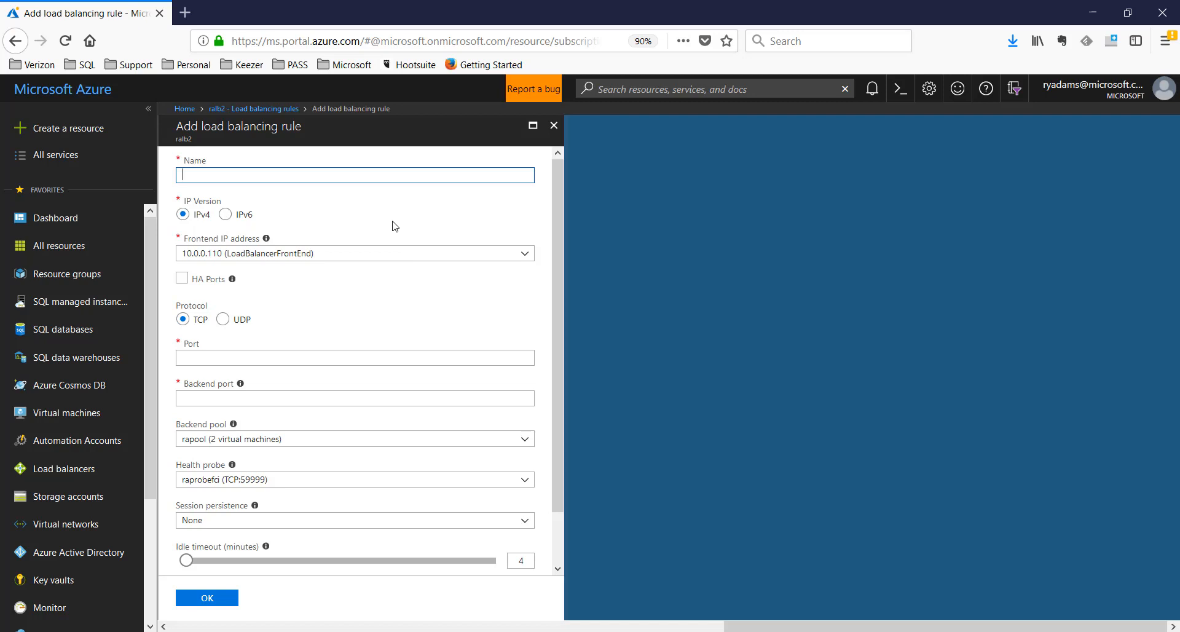
text(ralbrulemsdtc)
click(261, 255)
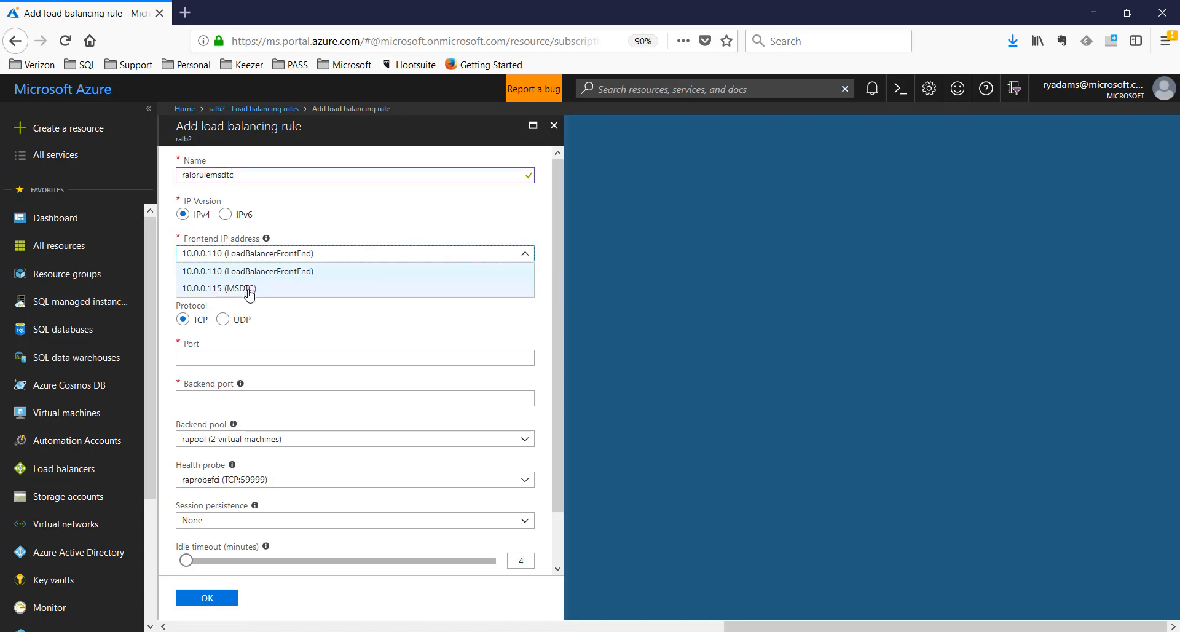
click(248, 293)
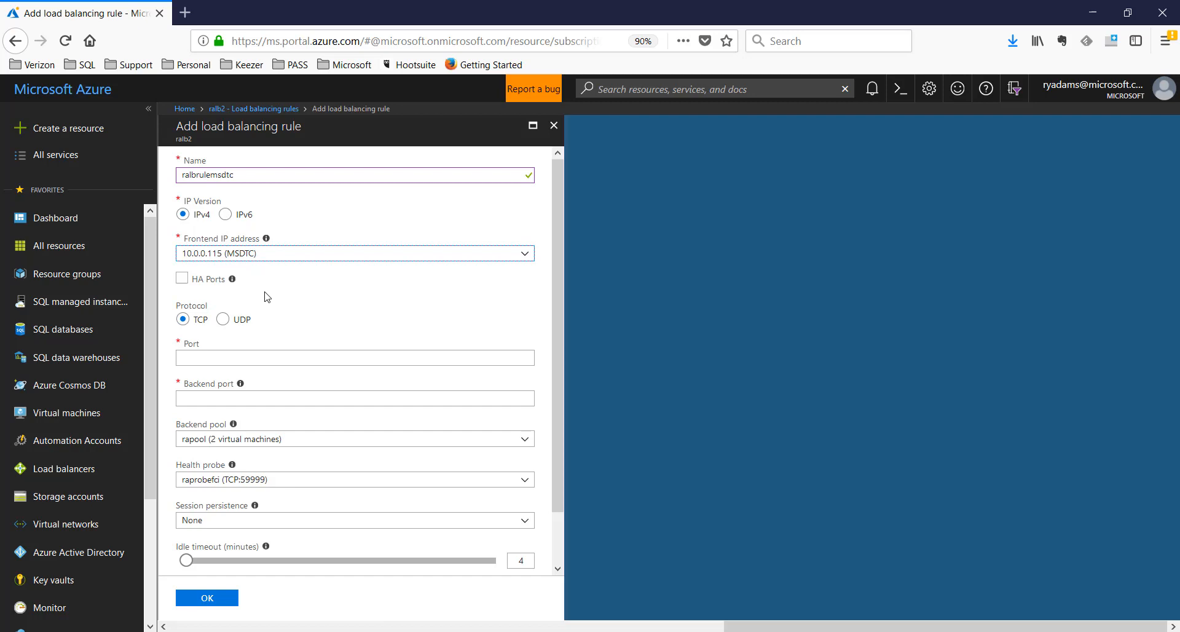
click(182, 280)
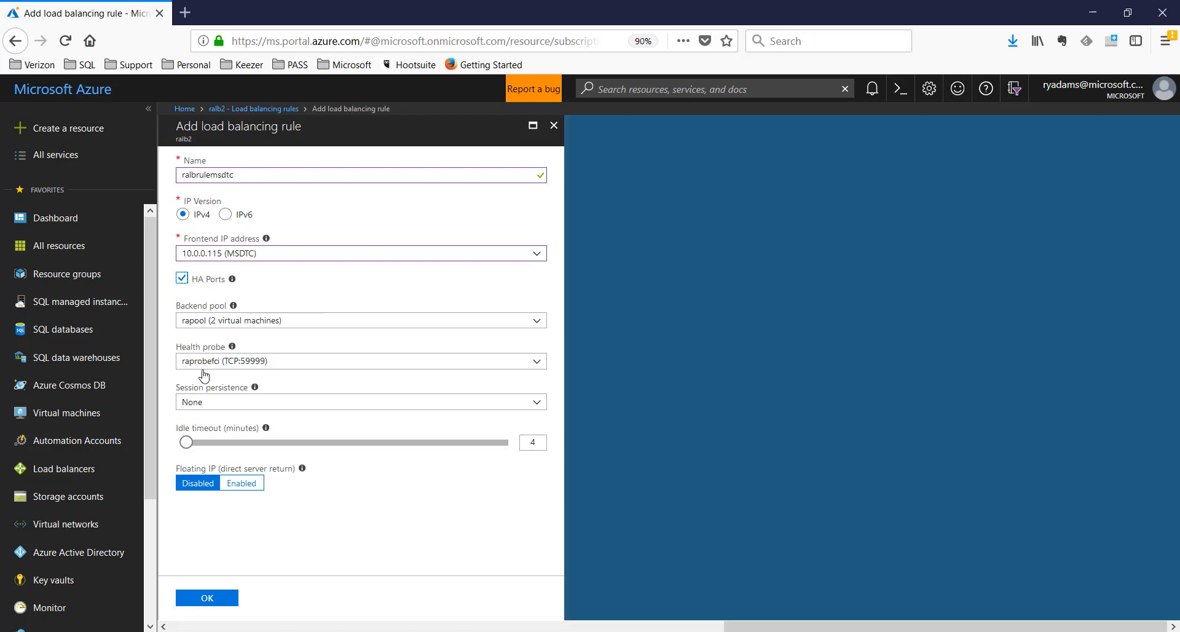
Keep rapool as backend, find only raprobefci among probes, and discard the draft rule
click(240, 320)
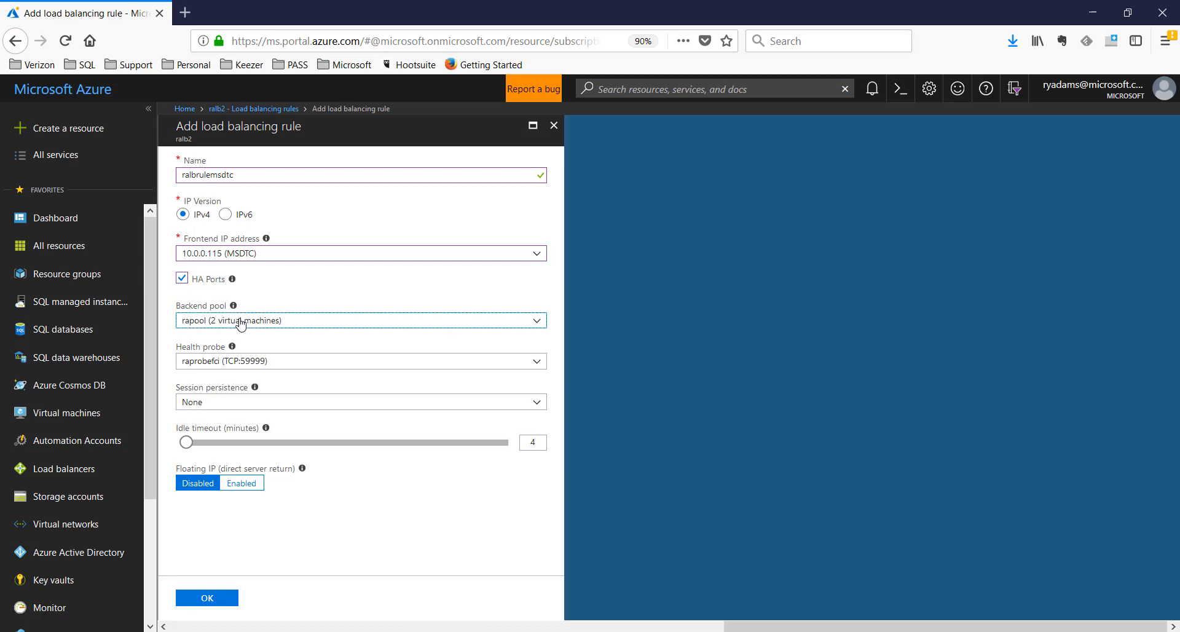
click(241, 324)
click(269, 365)
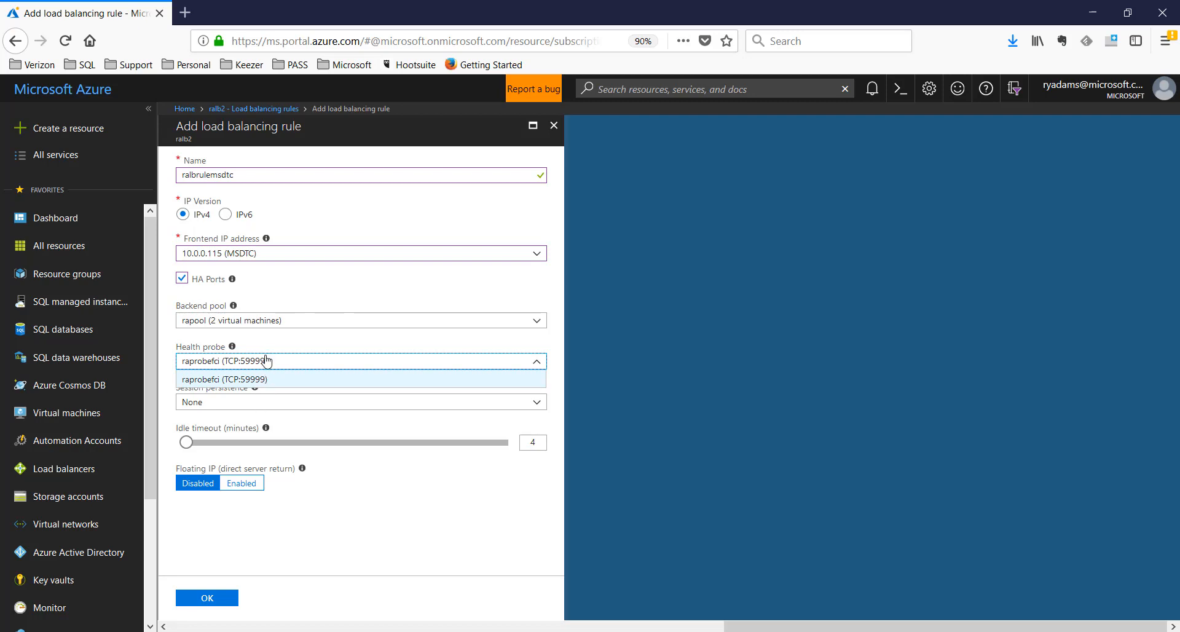
click(267, 364)
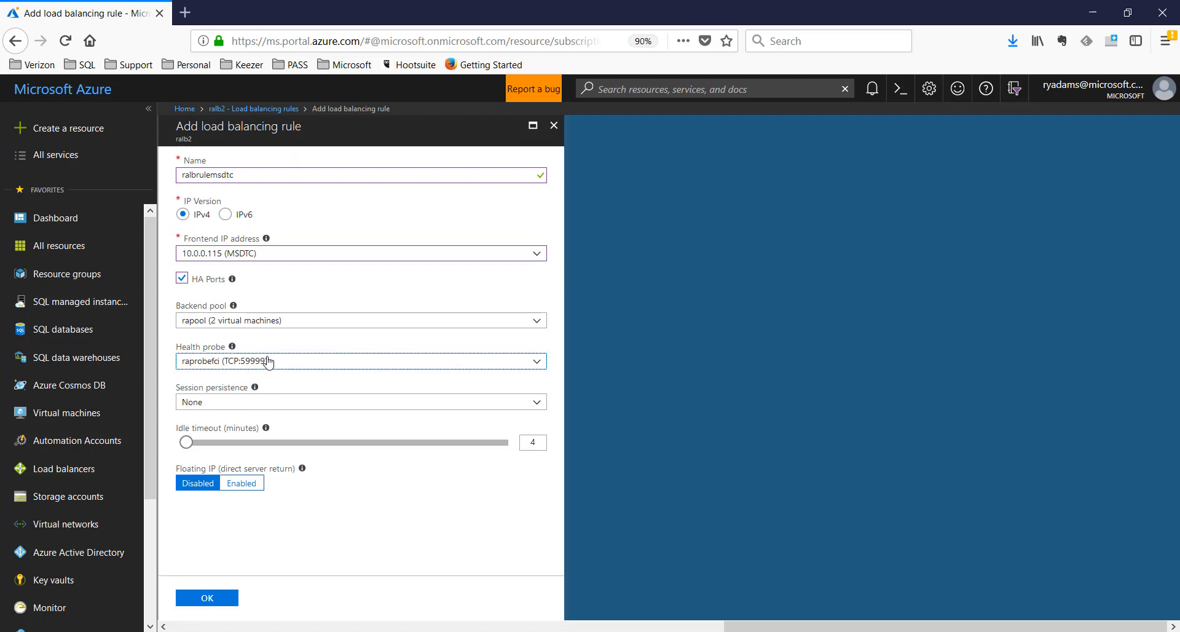
click(269, 361)
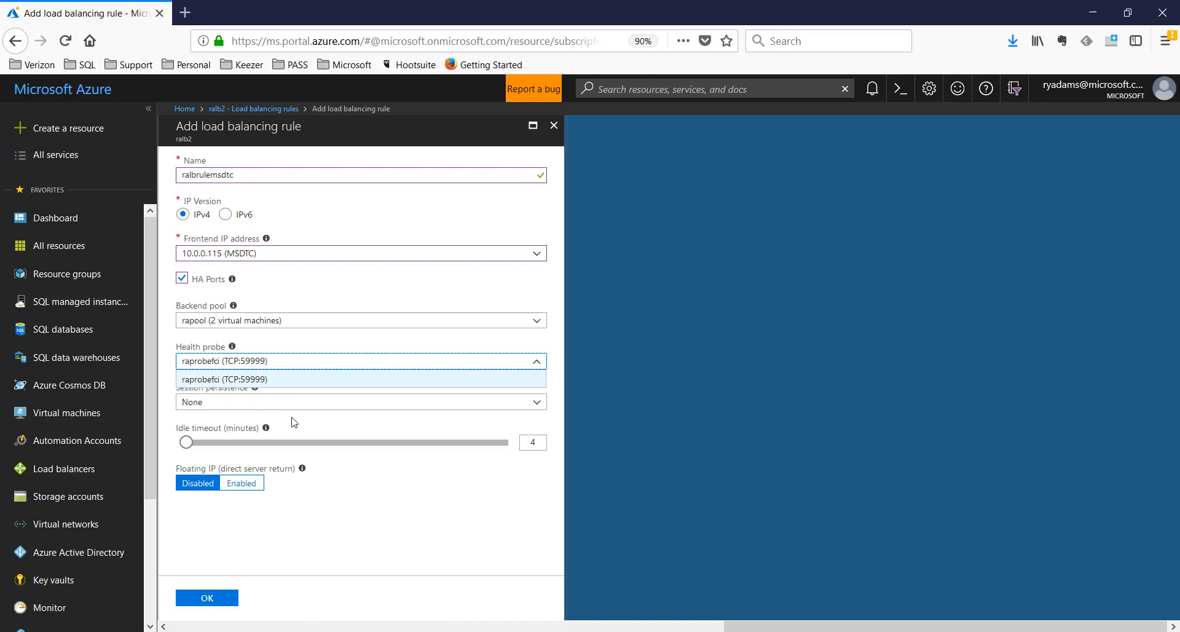
click(283, 379)
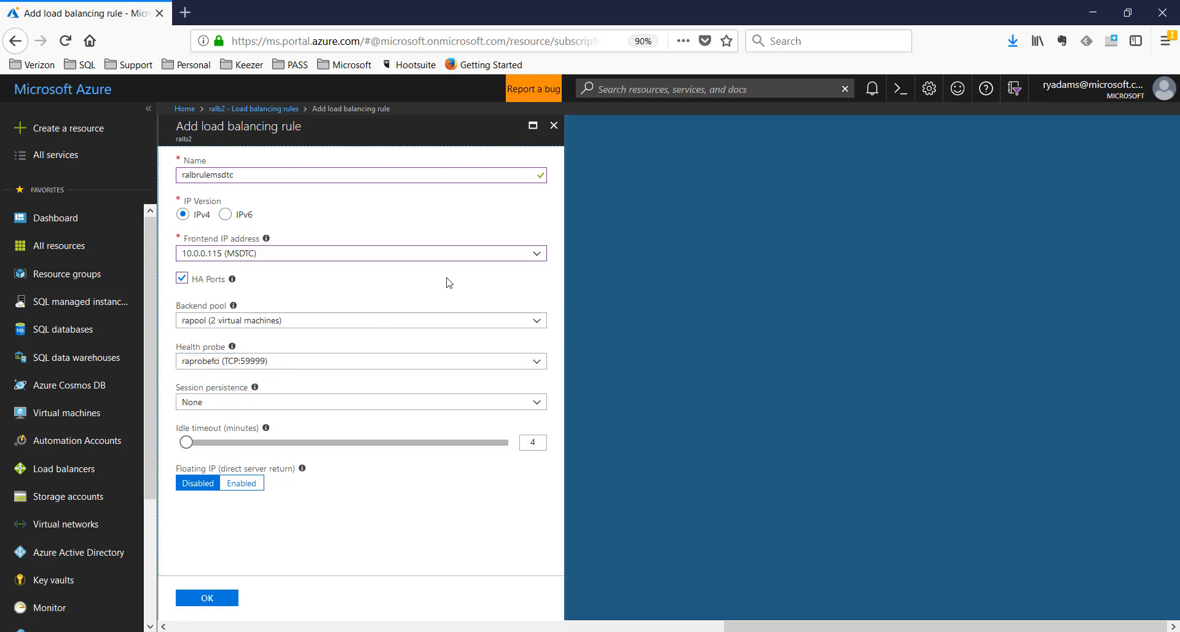
click(554, 128)
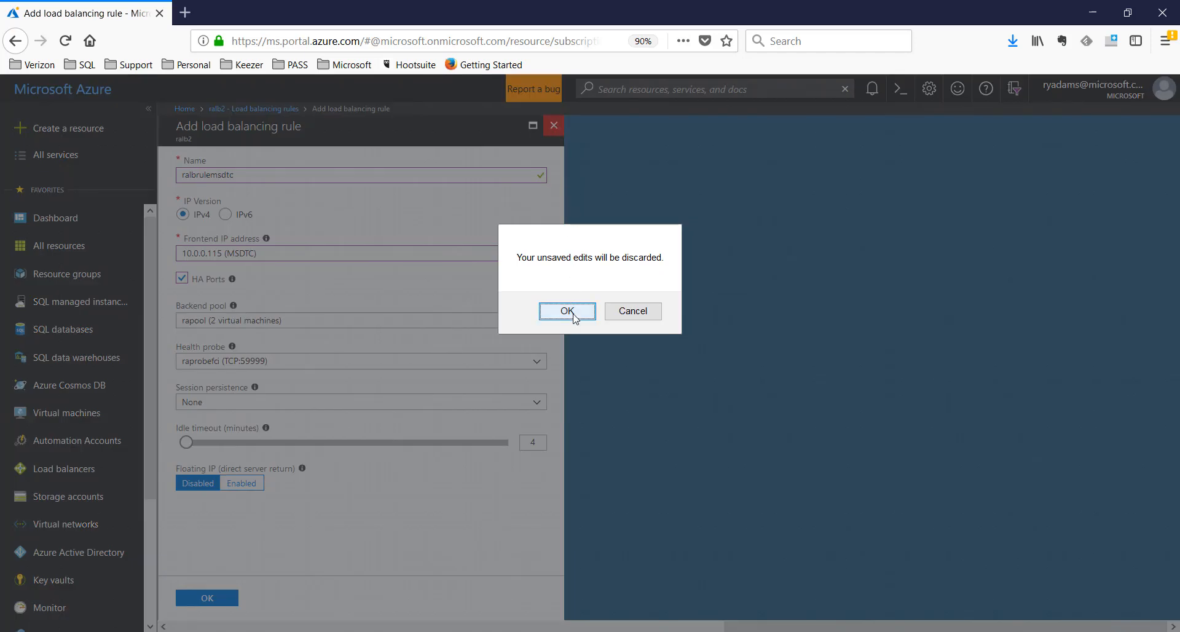
click(572, 313)
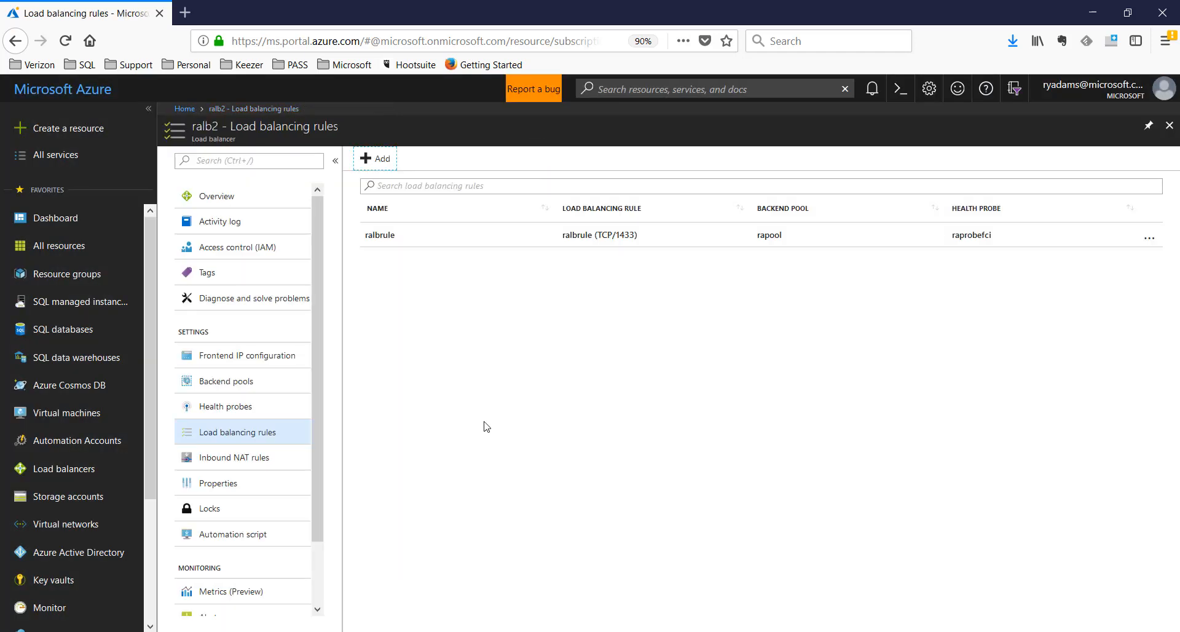
Start a new rule with HA Ports and health probe raprobemsdtc
click(212, 415)
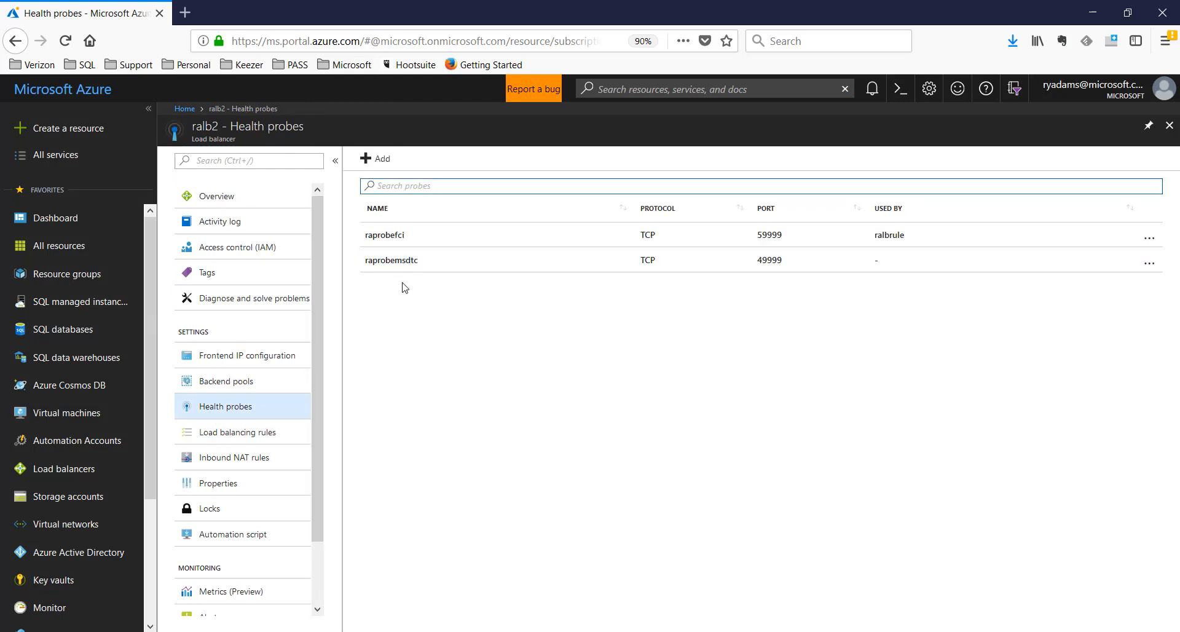
click(227, 432)
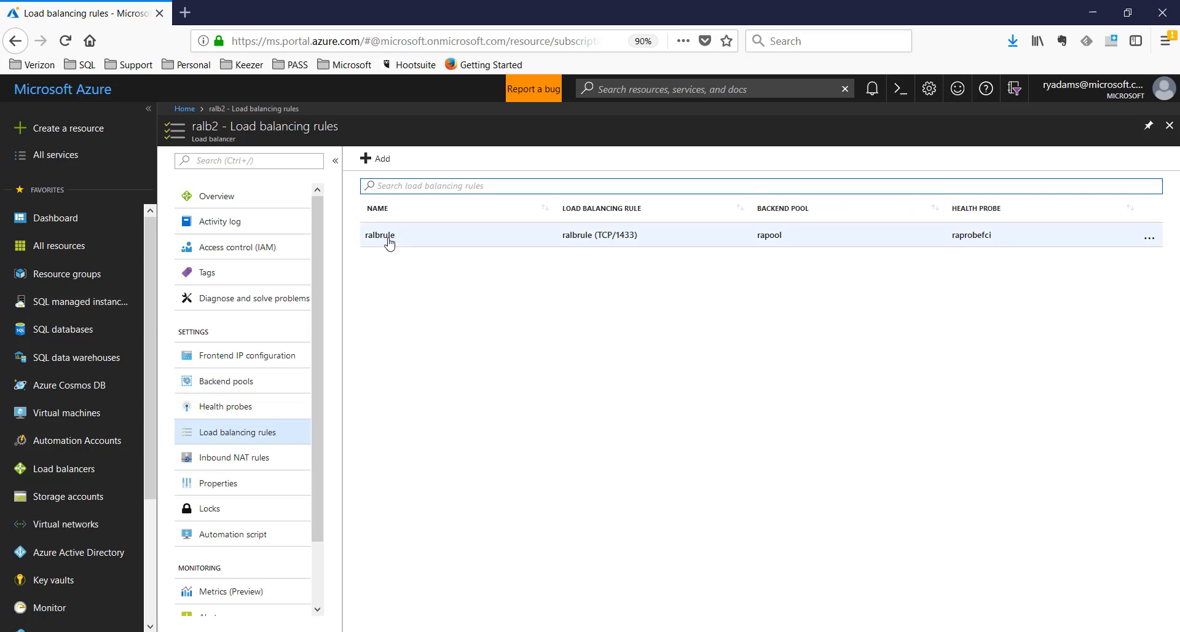
click(380, 159)
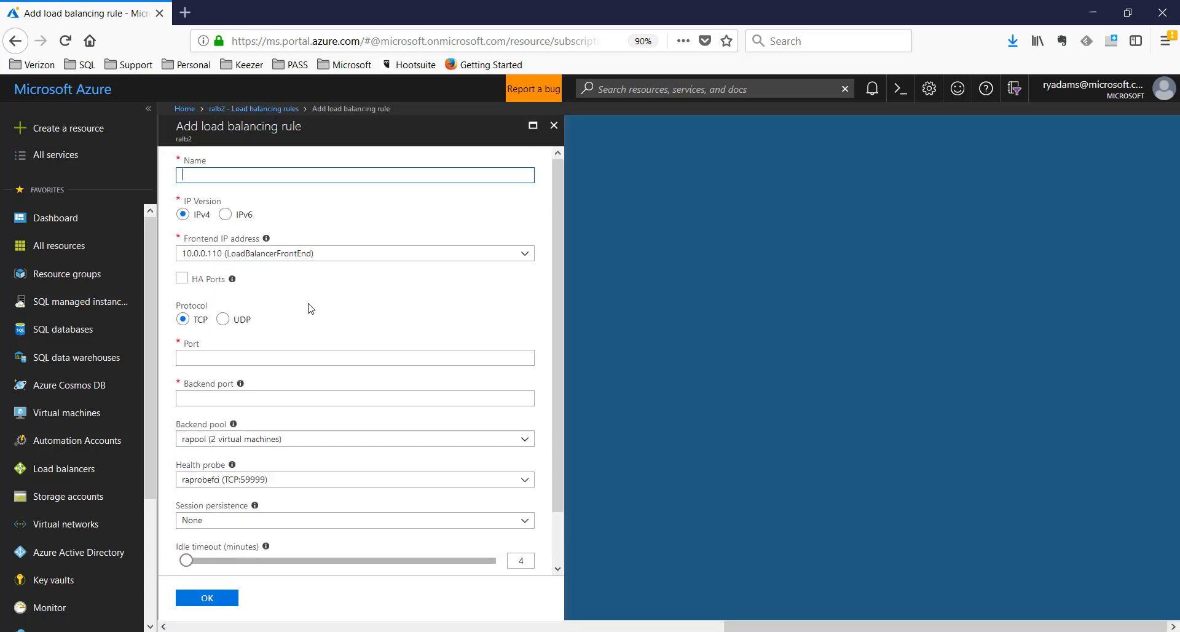
click(182, 278)
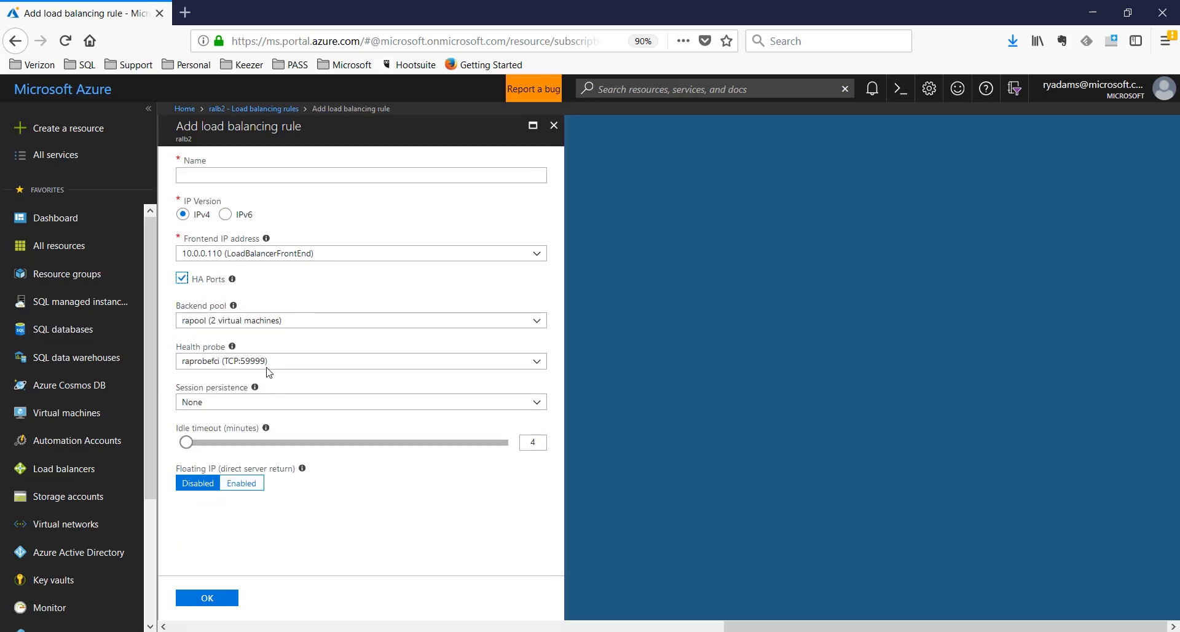
click(265, 363)
click(264, 397)
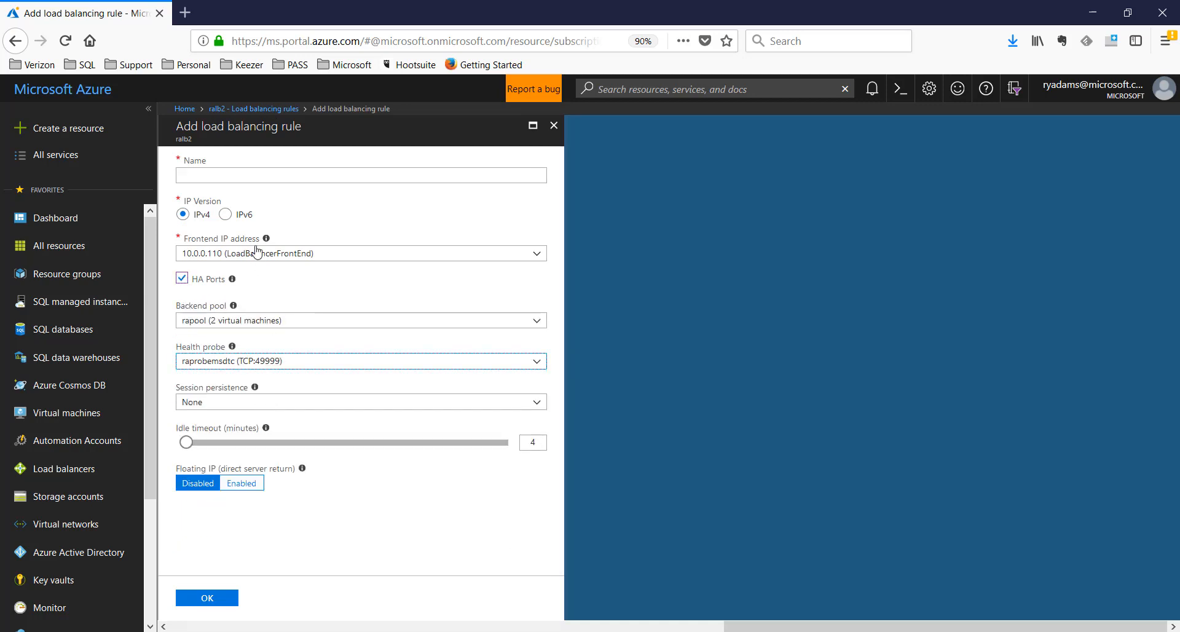
Name it ralbrulemsdtc, use frontend 10.0.0.115 (MSDTC), enable Floating IP, and save
click(247, 174)
text(r)
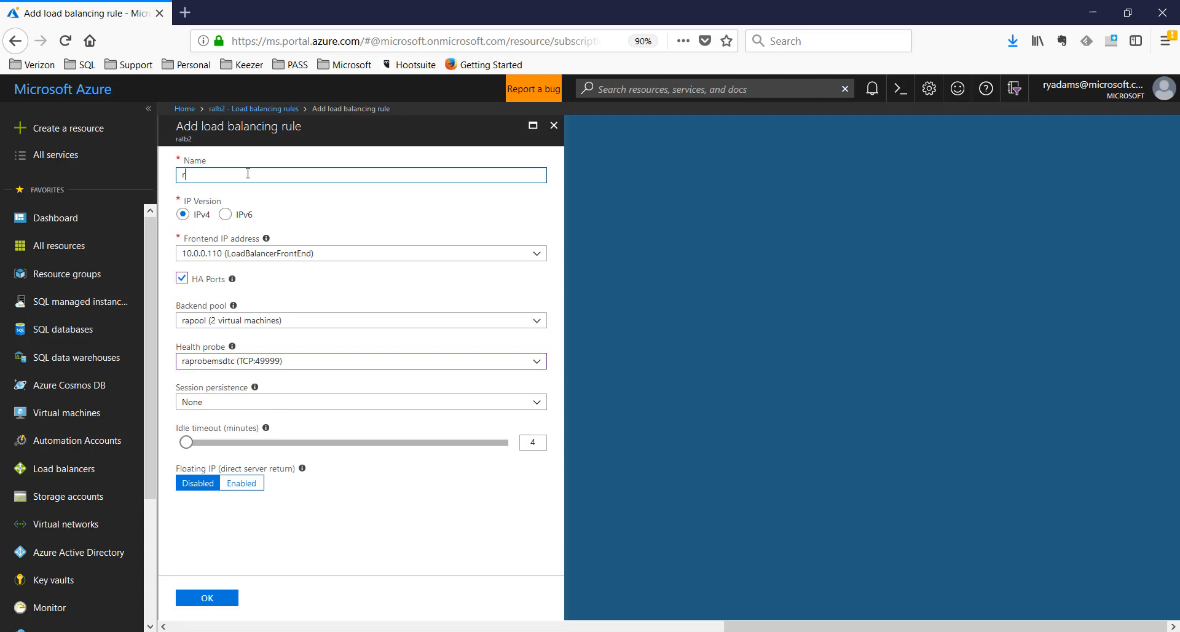
text(albrulemsdtc)
click(258, 254)
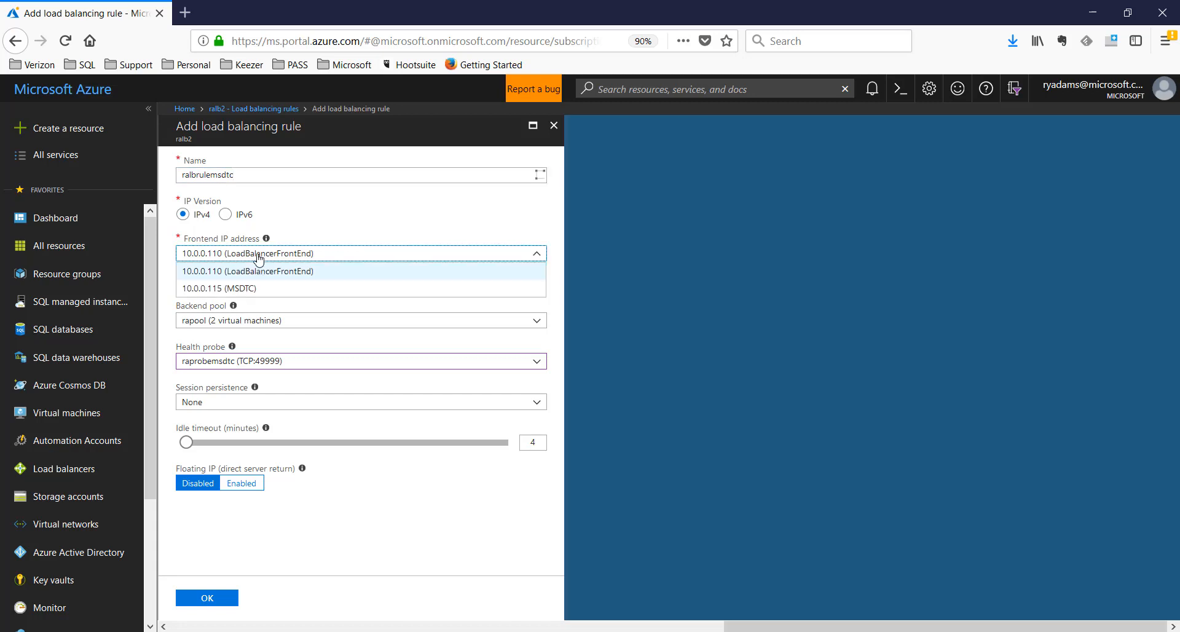
click(242, 290)
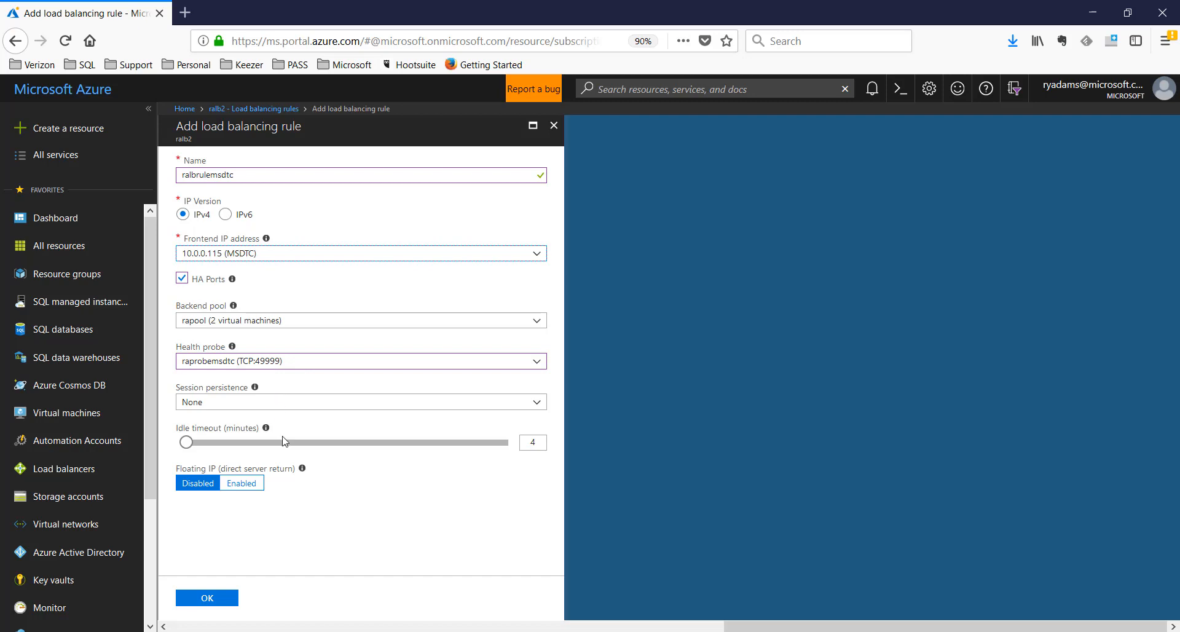
click(244, 485)
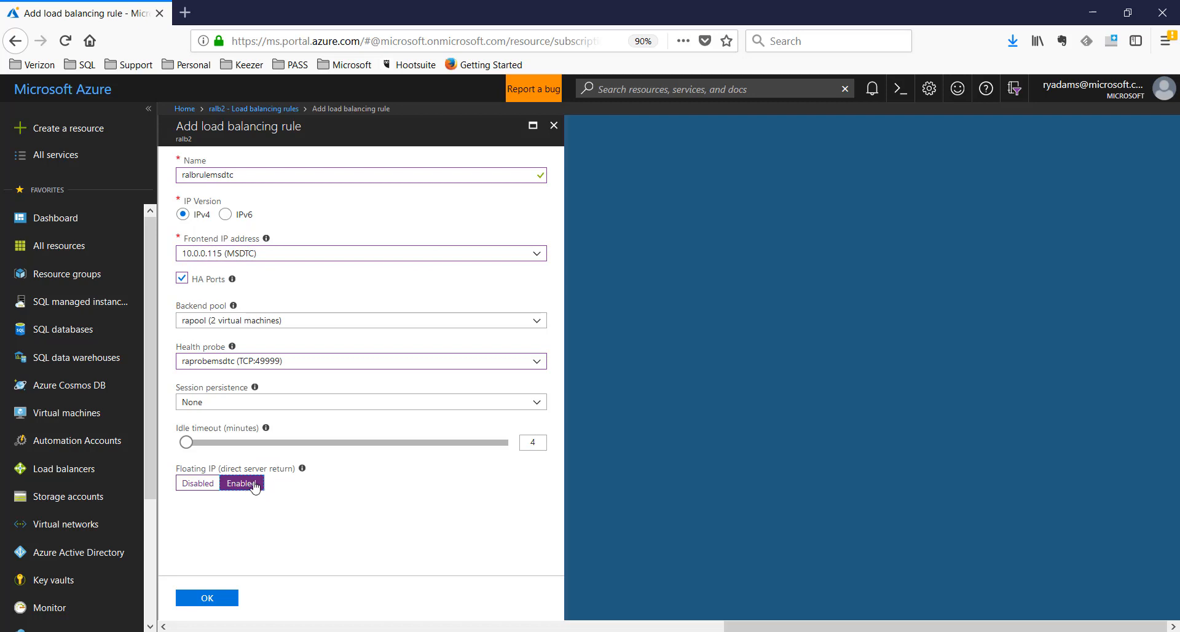
click(220, 598)
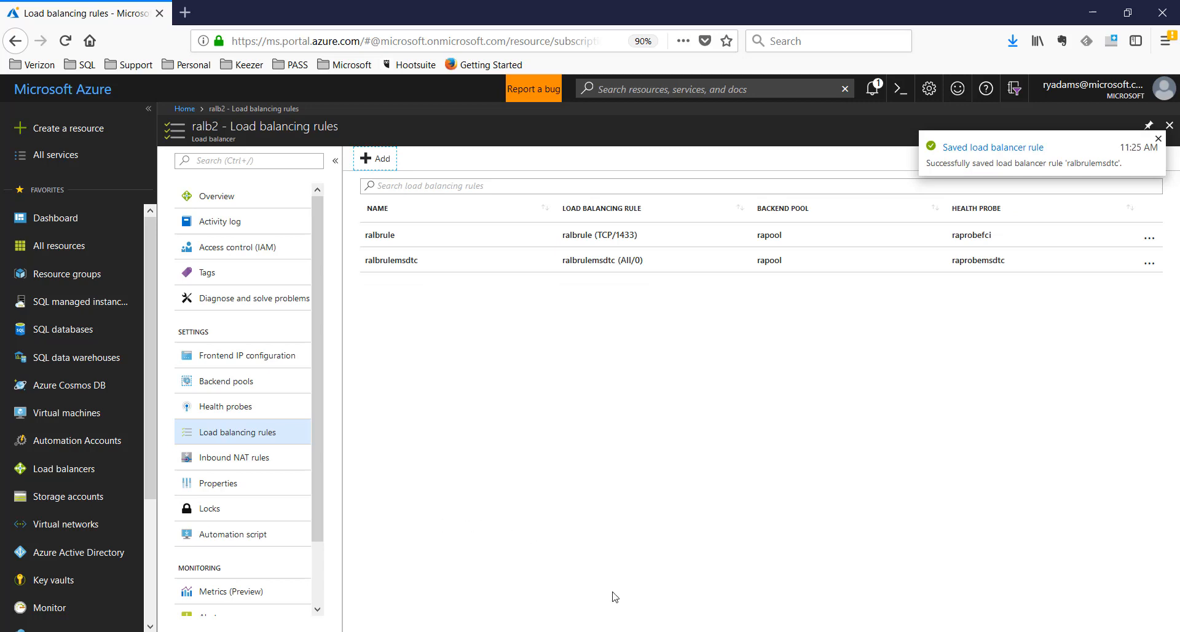
Maximize the RAtest4 session and check the network-name and IP resource lines in the PowerShell script
mouse_move(655, 631)
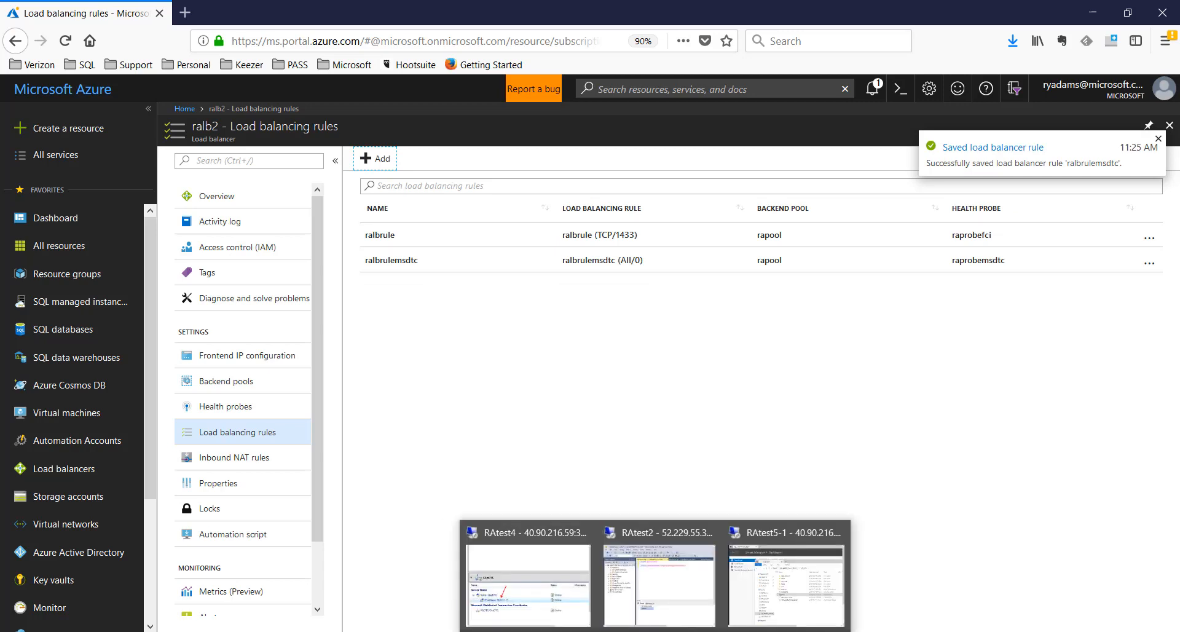
click(528, 577)
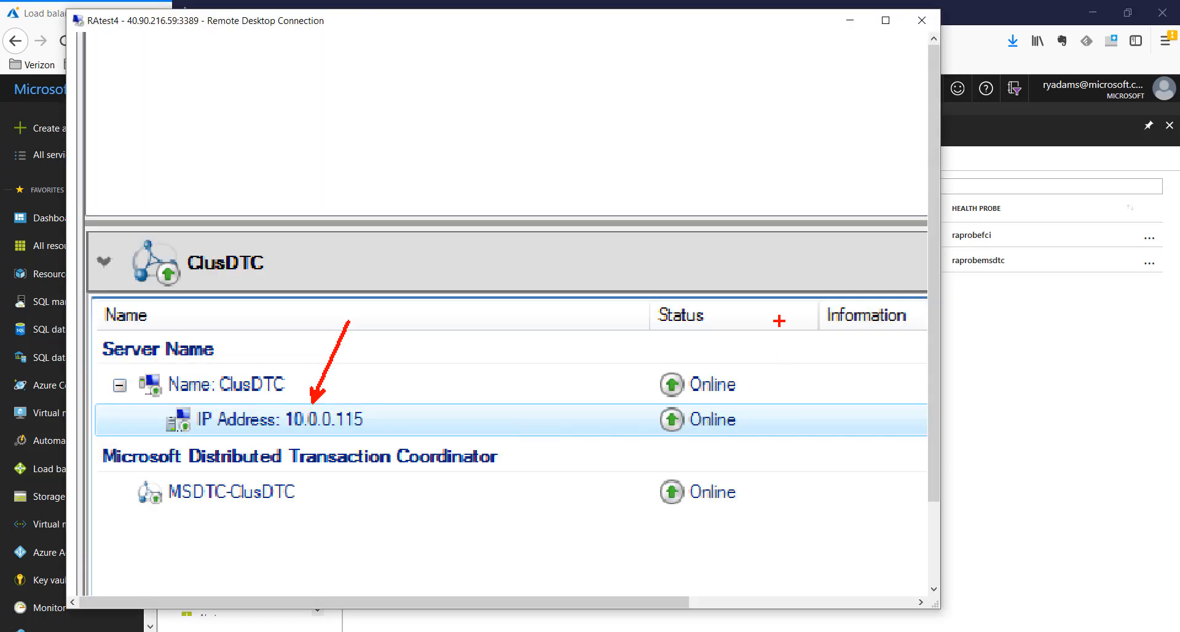
key(Escape)
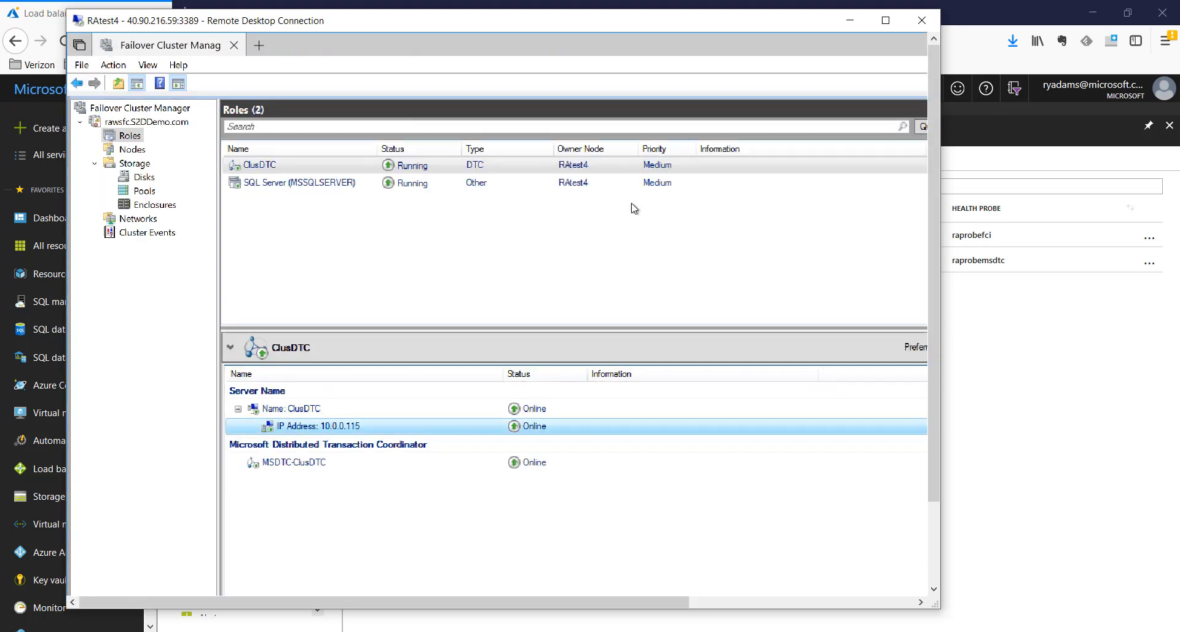
click(886, 21)
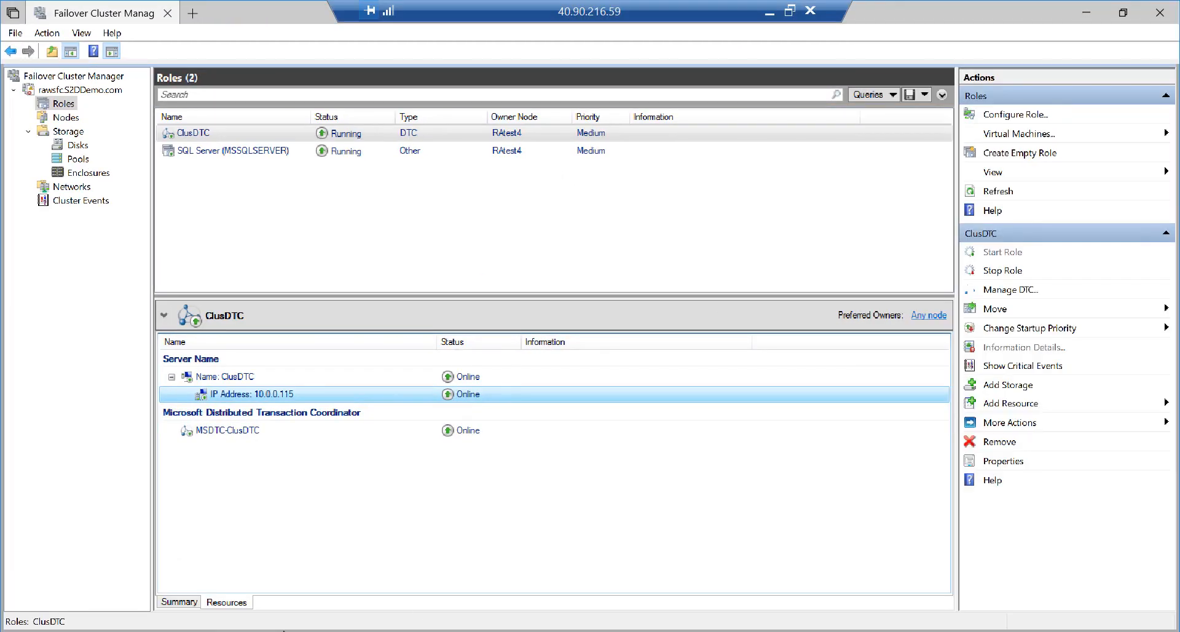
key(alt+Tab)
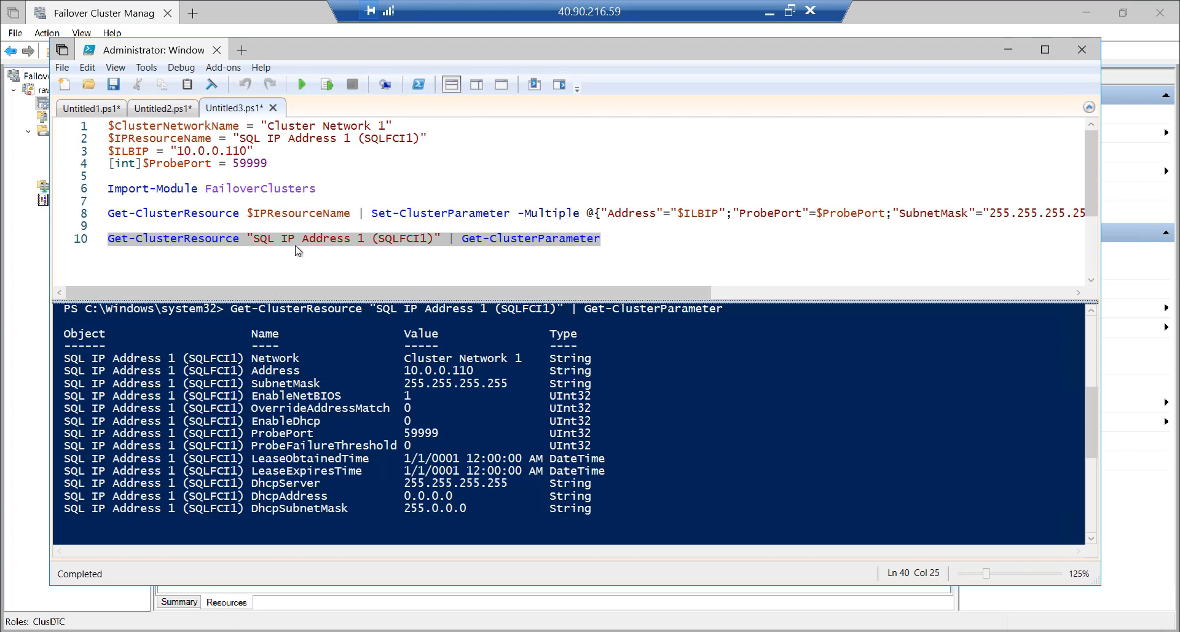
click(307, 149)
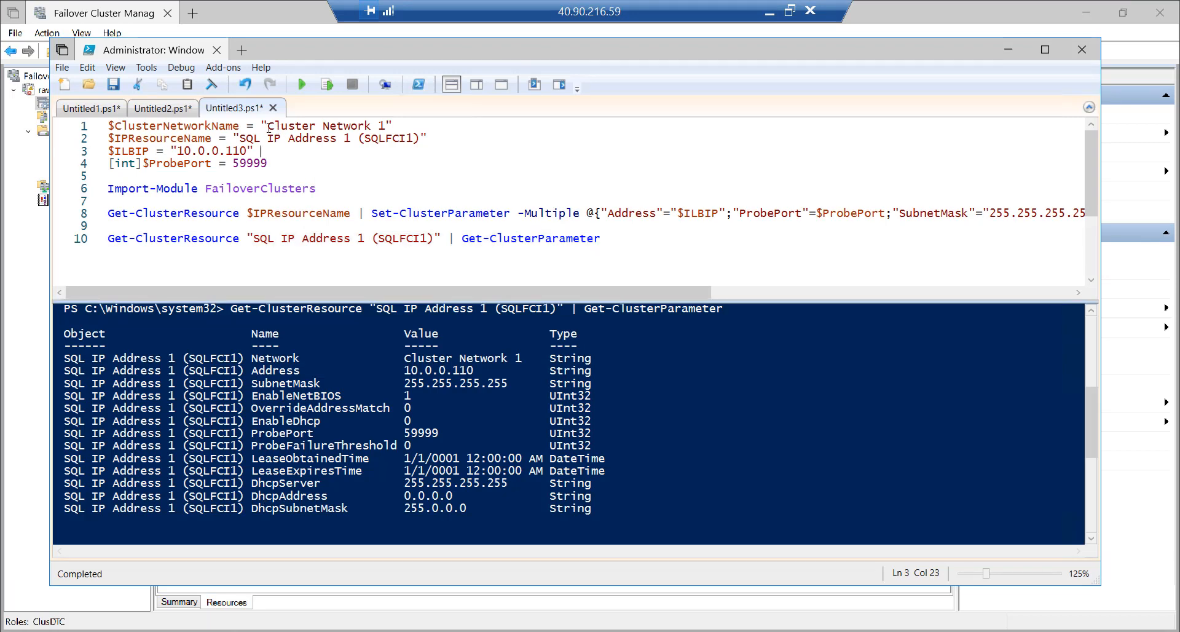
click(78, 128)
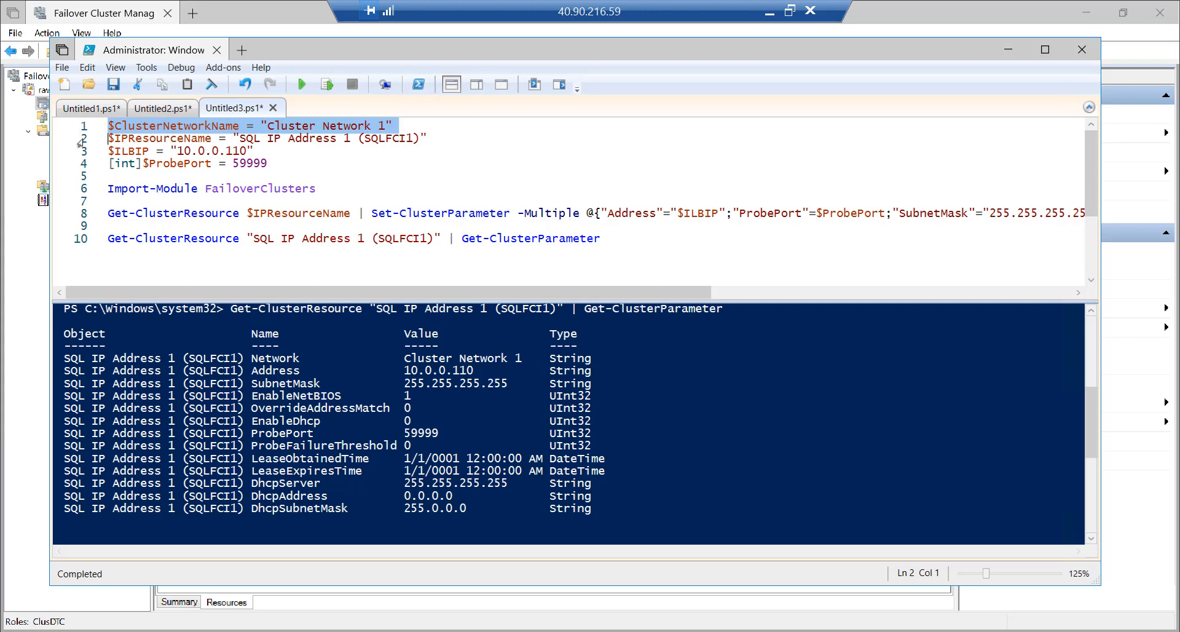
click(79, 141)
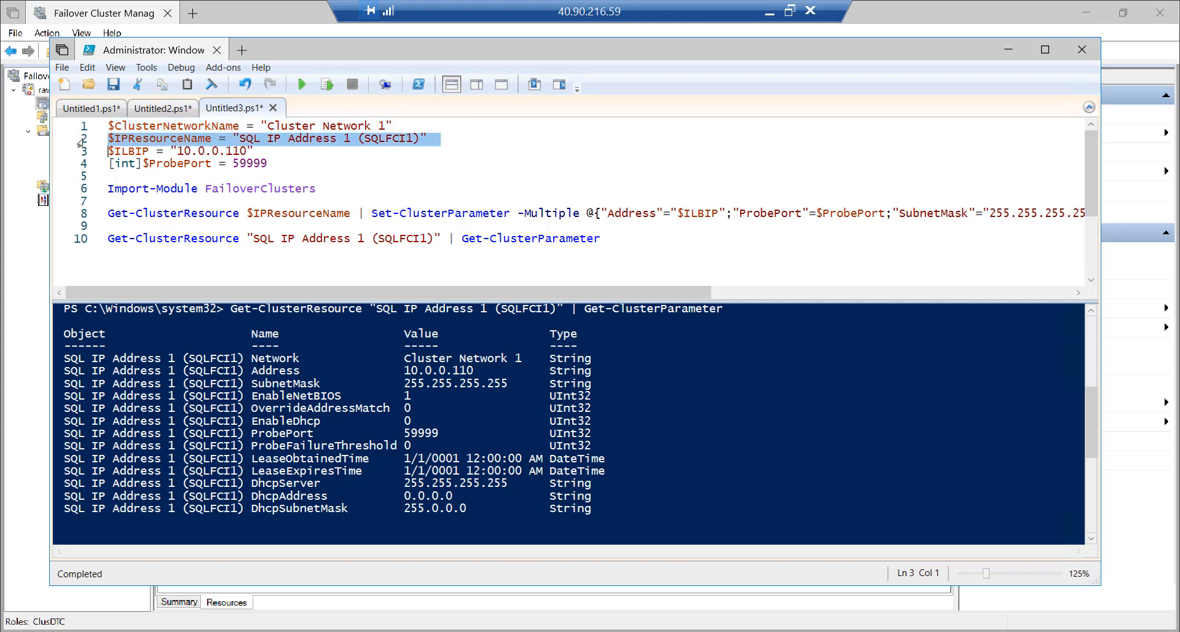
Copy the role name ClusDTC from the ClusDTC role's properties without changing anything
click(99, 11)
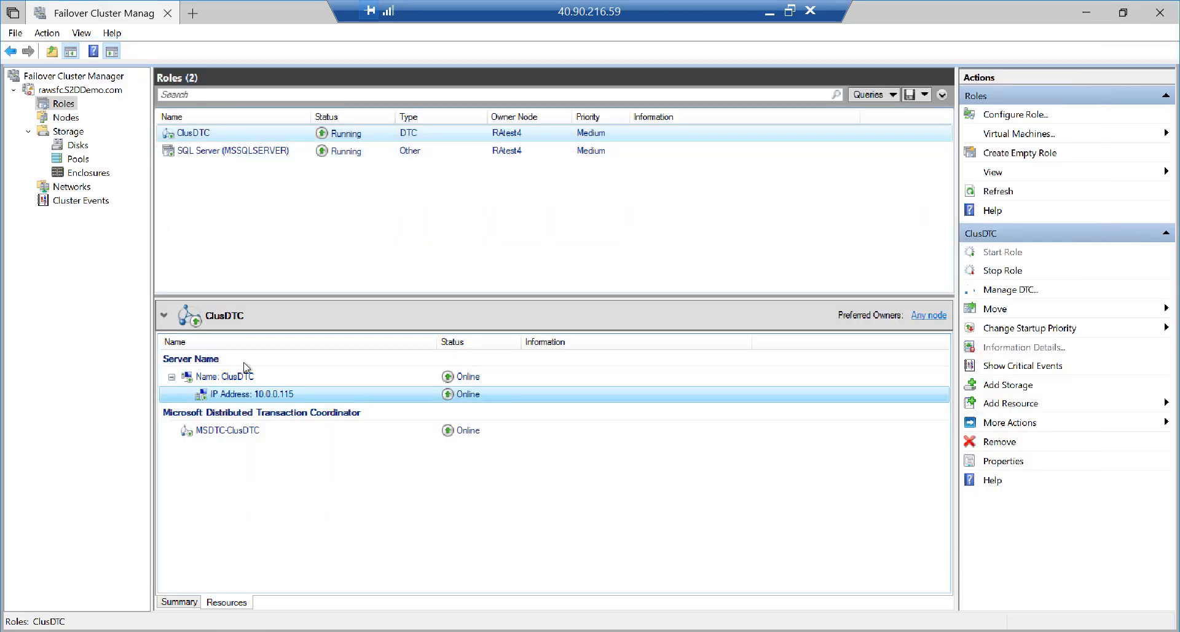
click(267, 399)
right_click(264, 397)
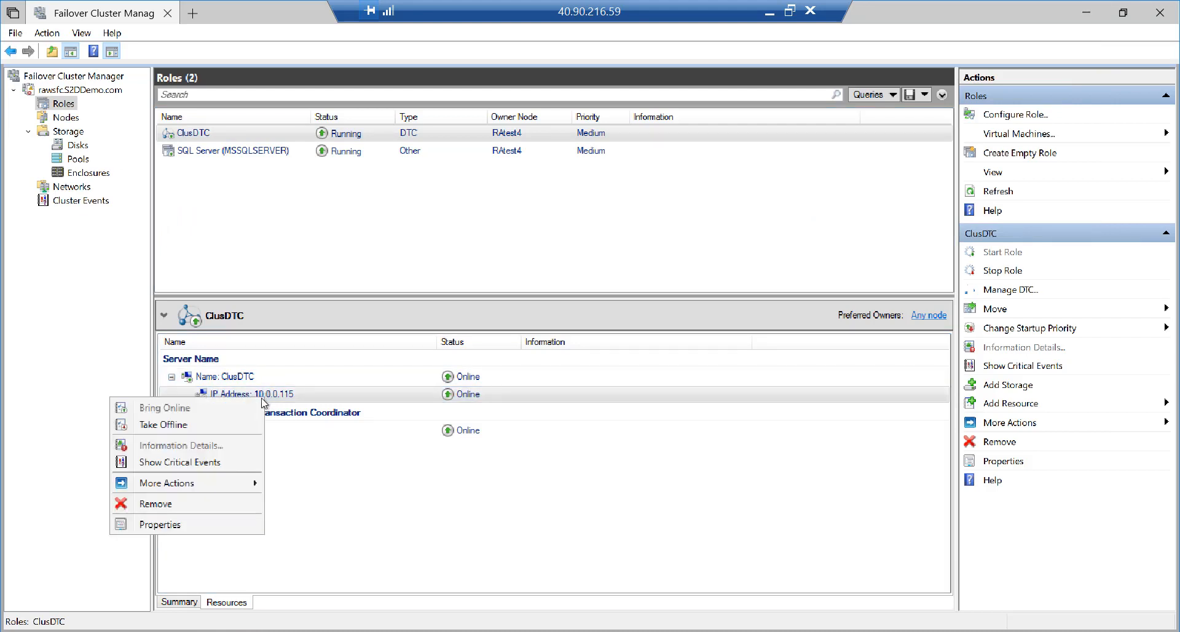
click(226, 520)
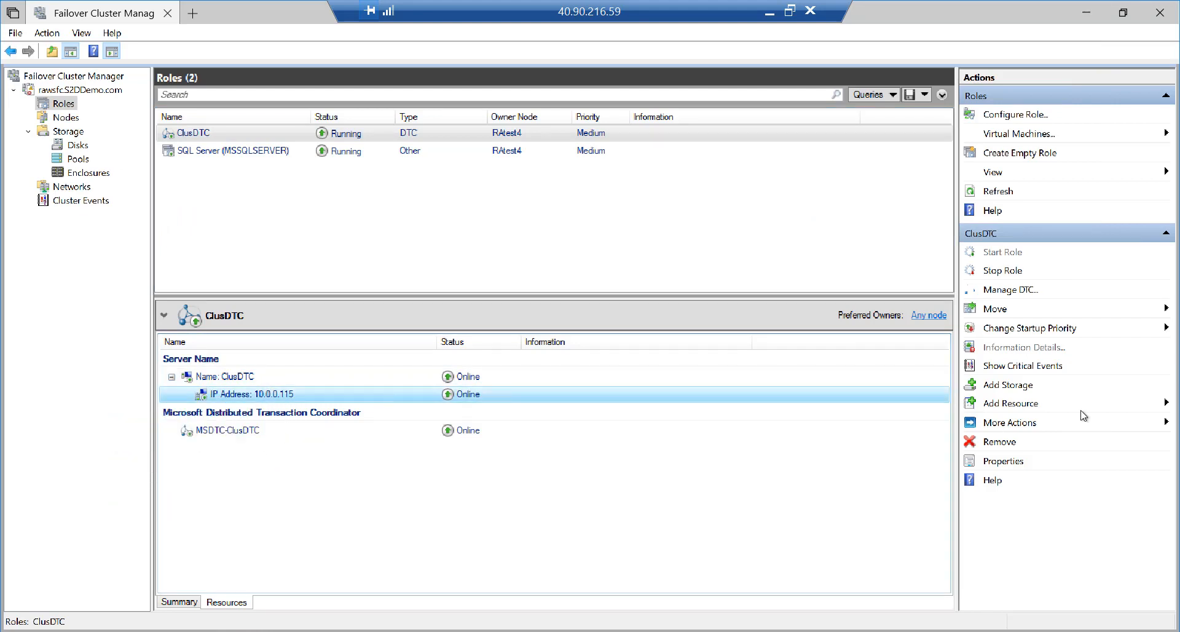
click(999, 467)
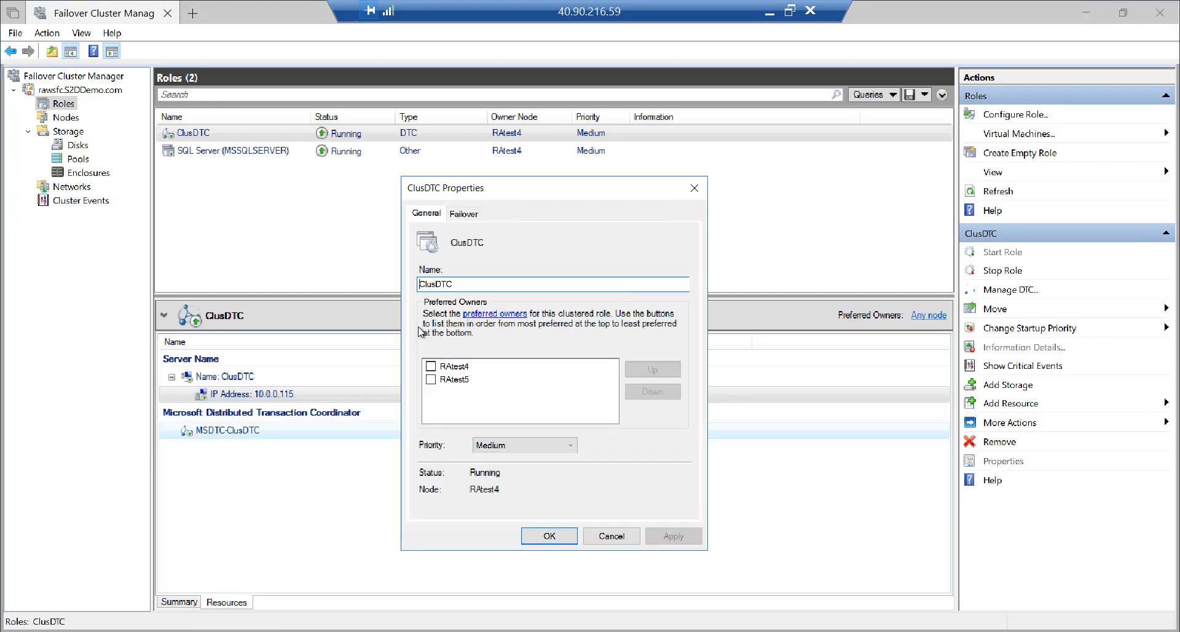
drag(465, 282, 401, 284)
key(ctrl+c)
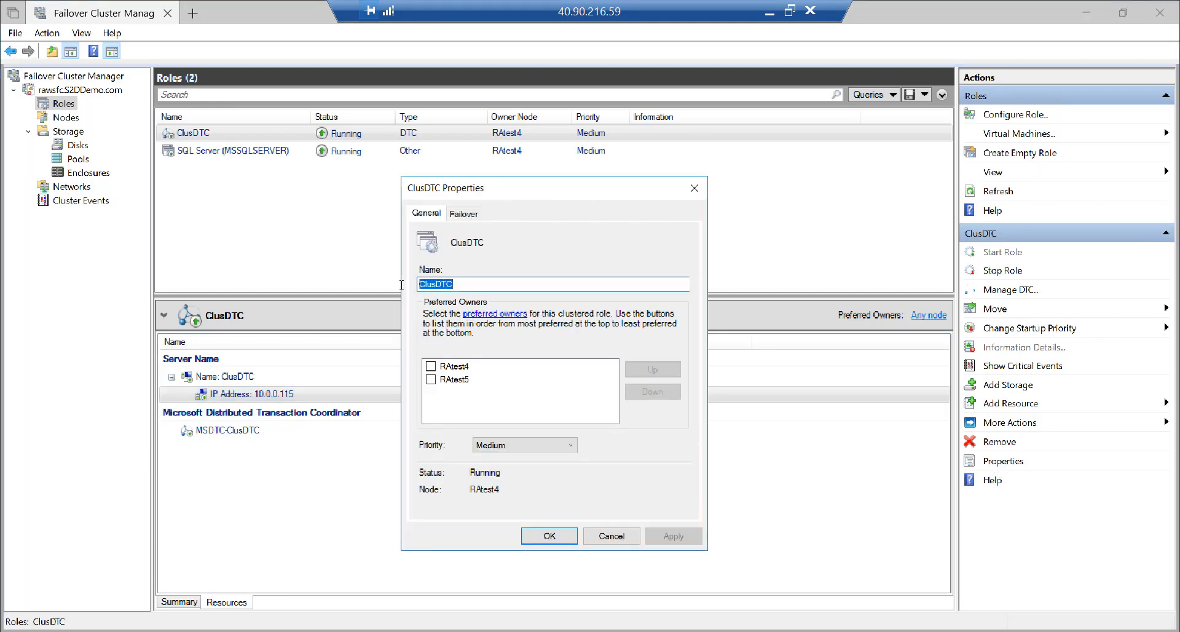
click(616, 536)
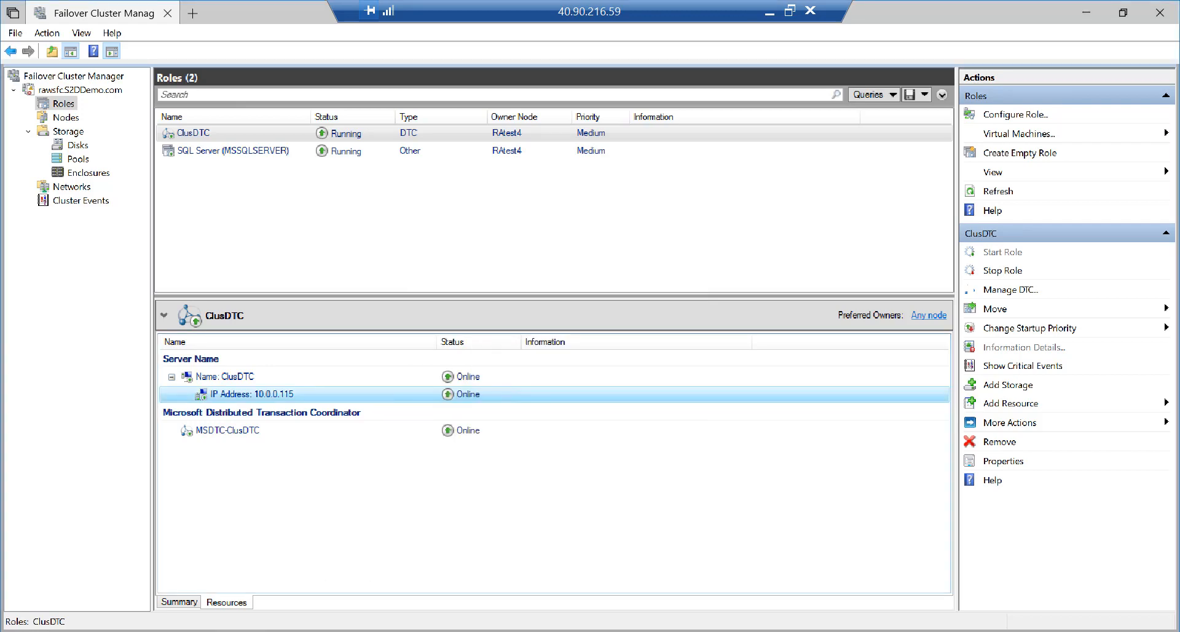
key(alt+Tab)
Set the script's resource name to ClusDTC, IP to 10.0.0.115, and probe port to 49999
click(418, 138)
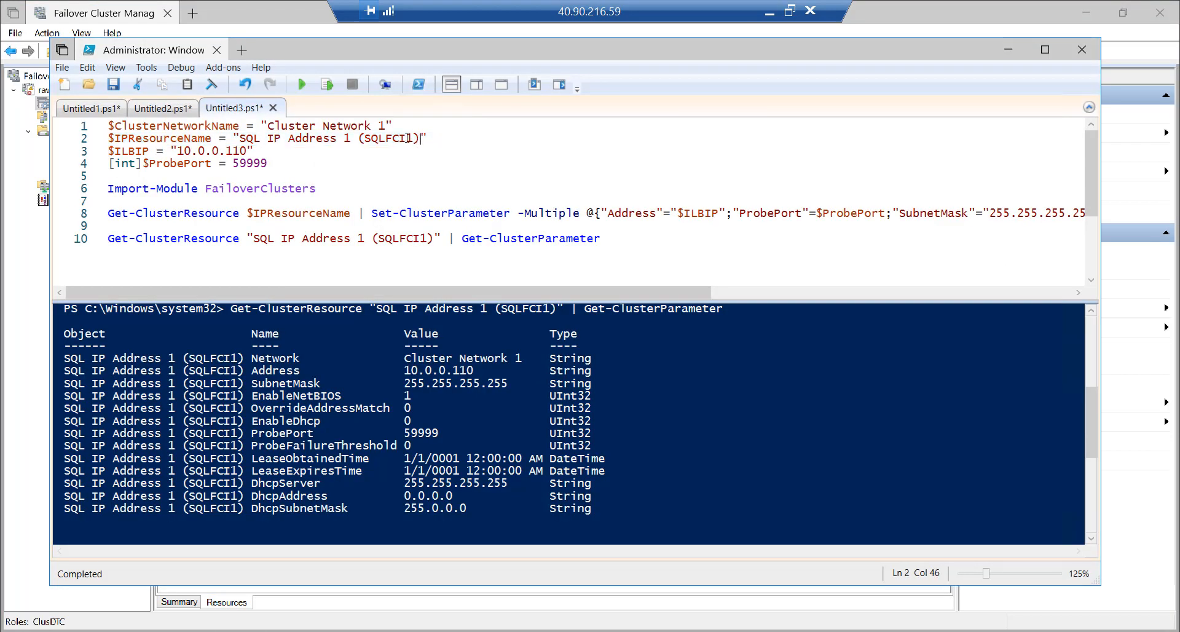
drag(419, 139, 241, 137)
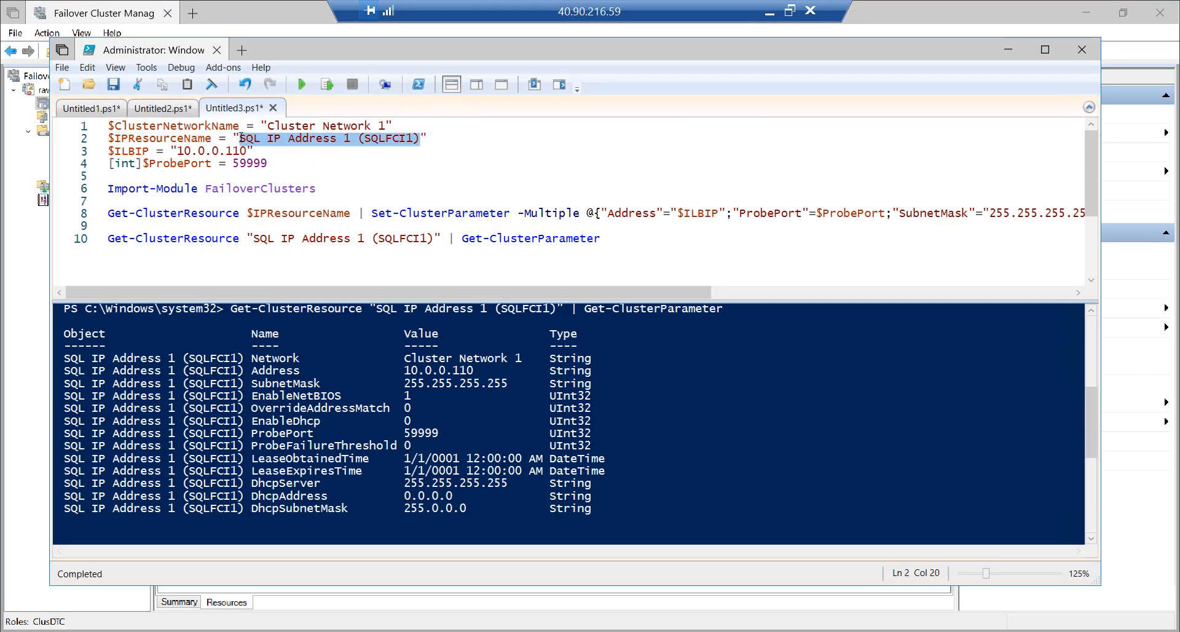
key(ctrl+v)
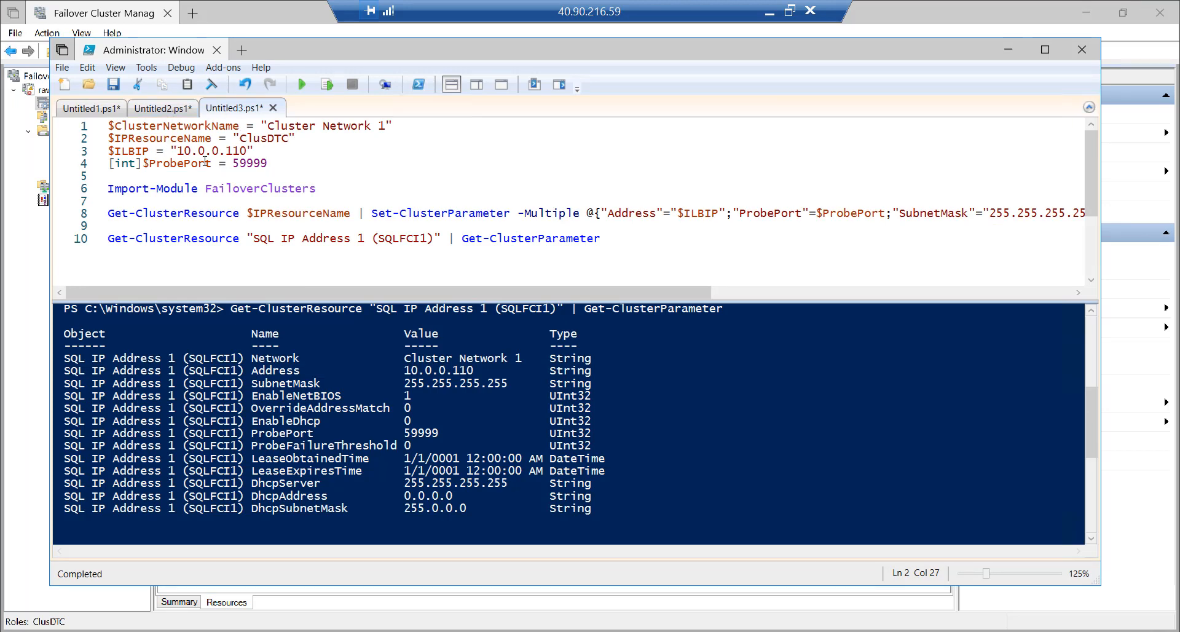
click(239, 151)
key(Delete)
text(5)
click(234, 164)
key(Delete)
text(4)
Put ClusDTC into line 10's query and run setup lines 1–8
drag(288, 137, 241, 140)
key(ctrl+c)
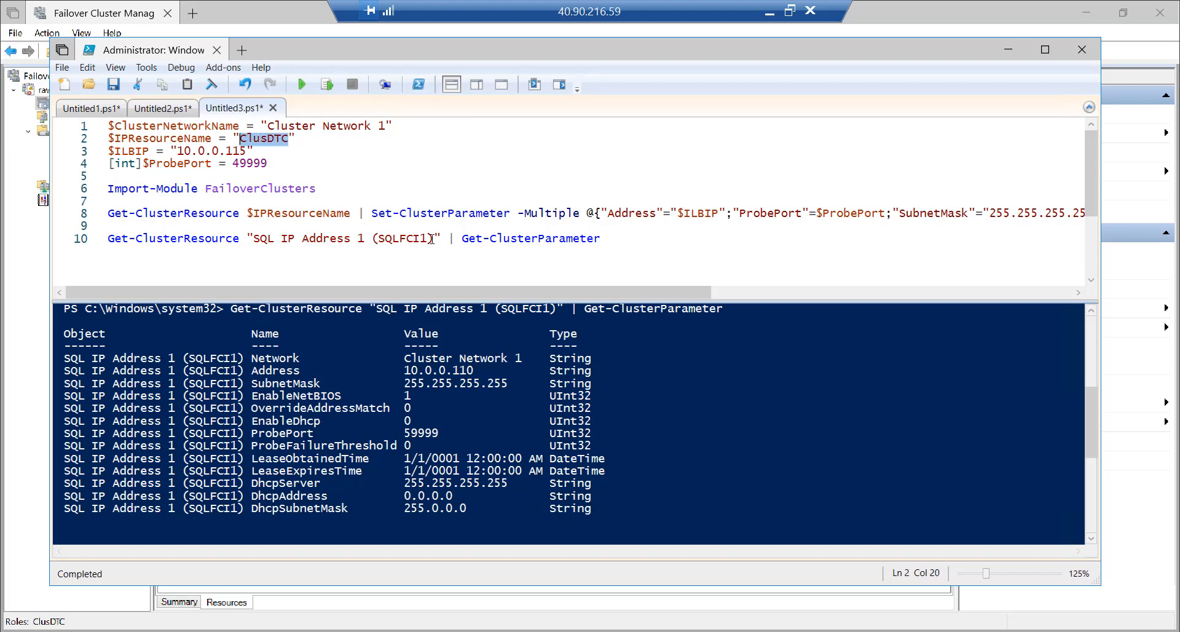
drag(433, 239, 253, 239)
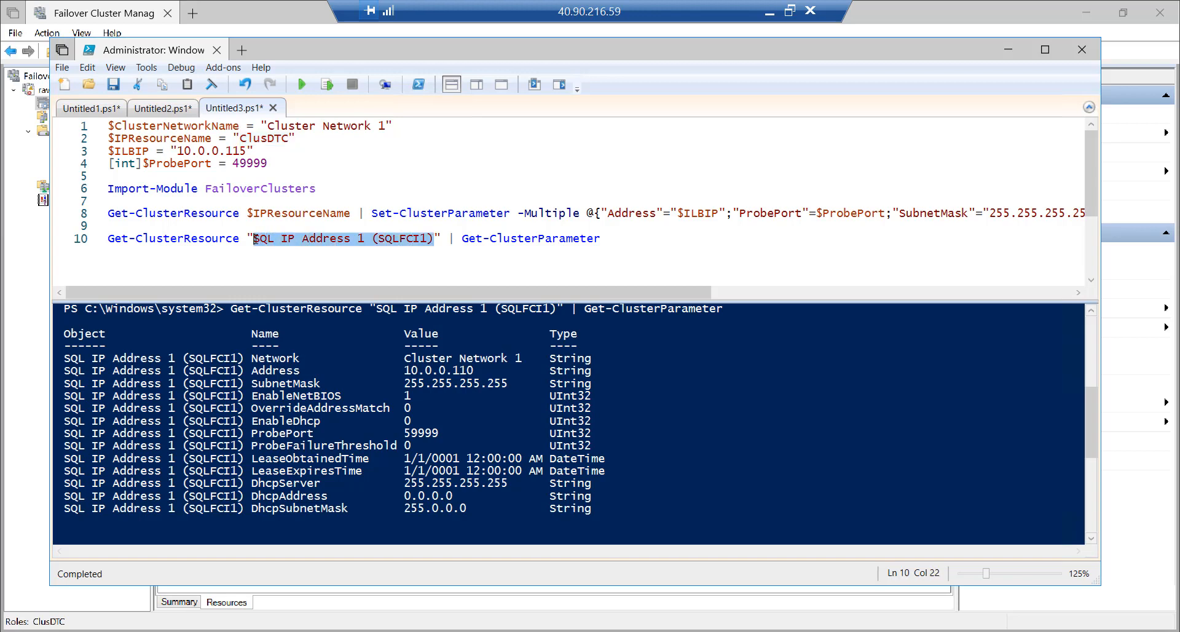
key(ctrl+v)
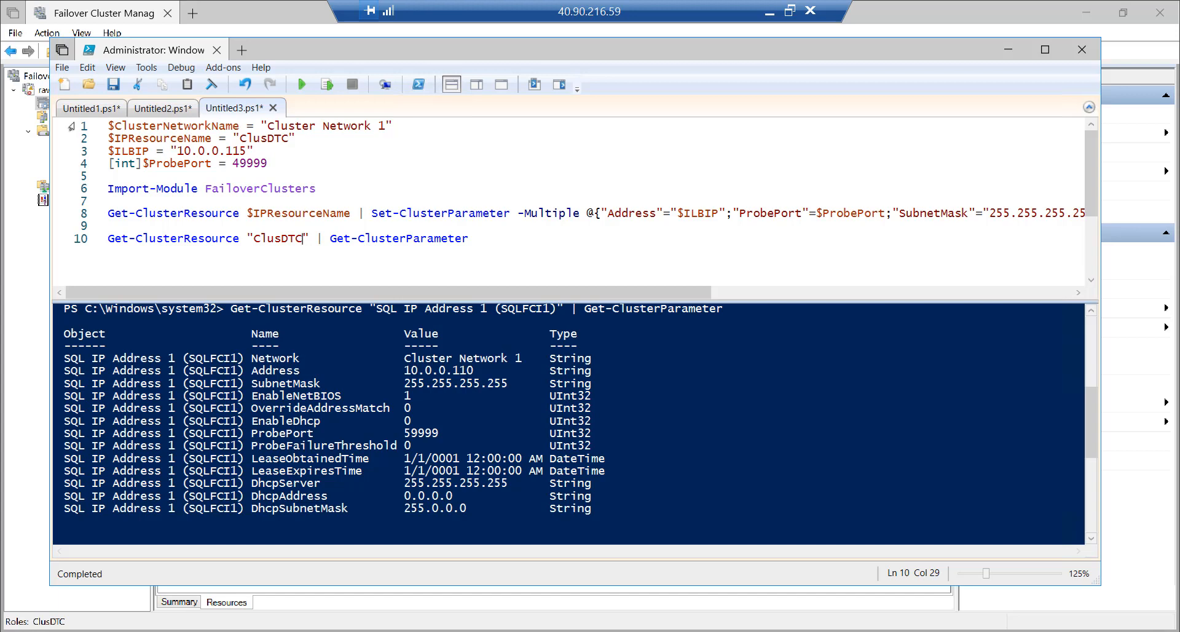
drag(71, 126, 78, 225)
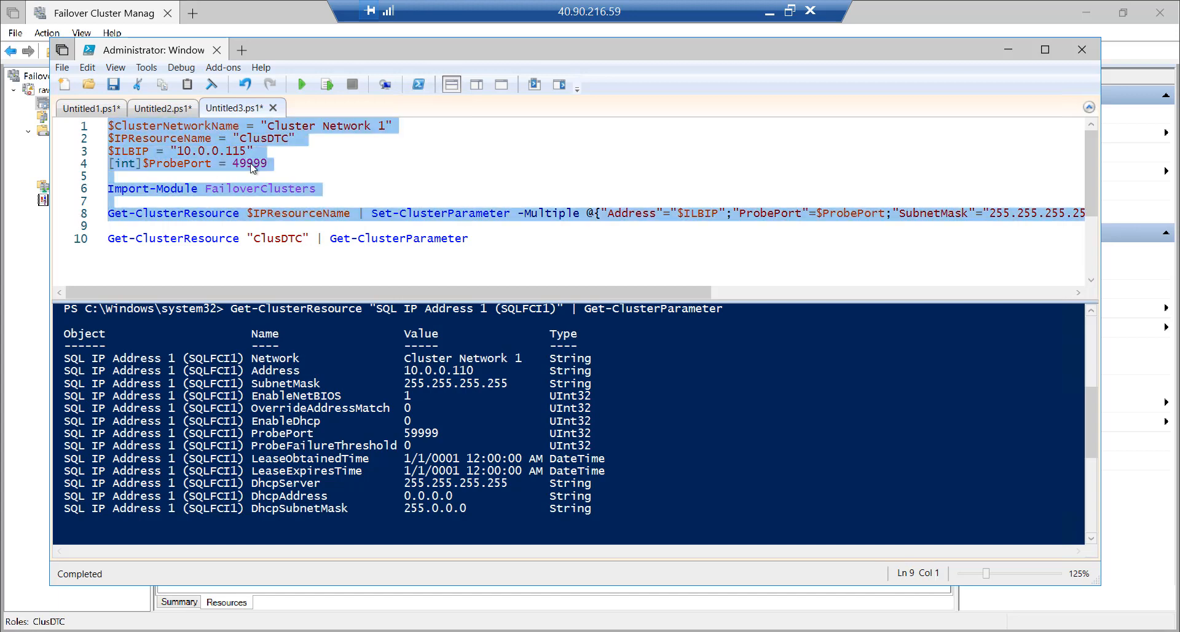
click(327, 85)
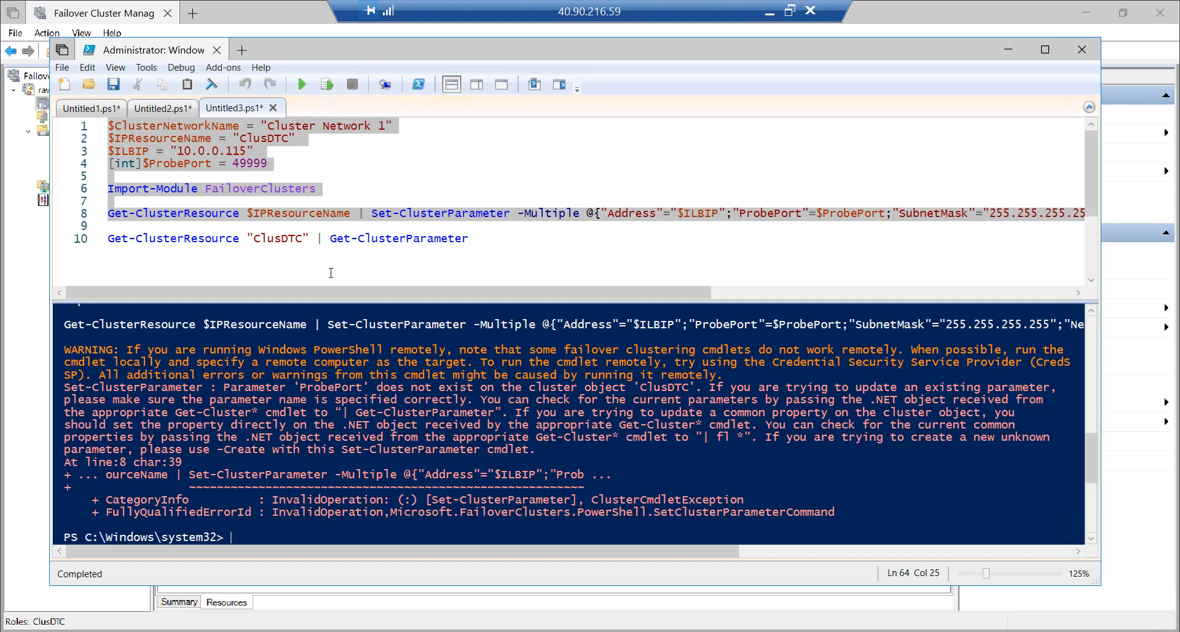
Run line 10's query to list ClusDTC's cluster parameters
click(330, 273)
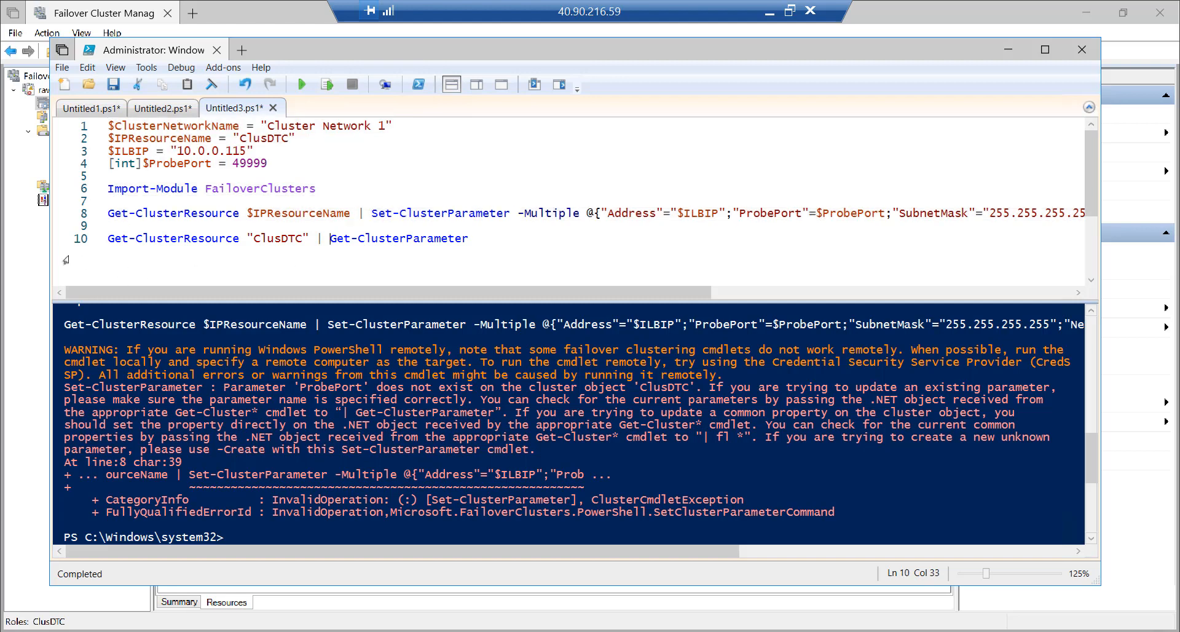
click(79, 240)
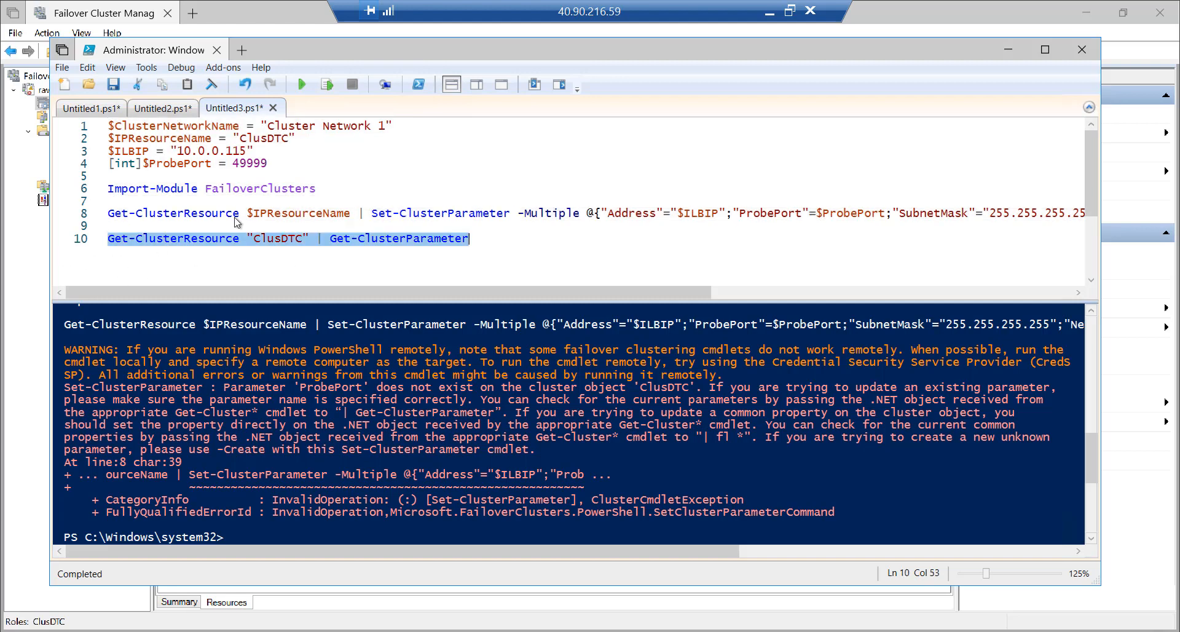
click(327, 86)
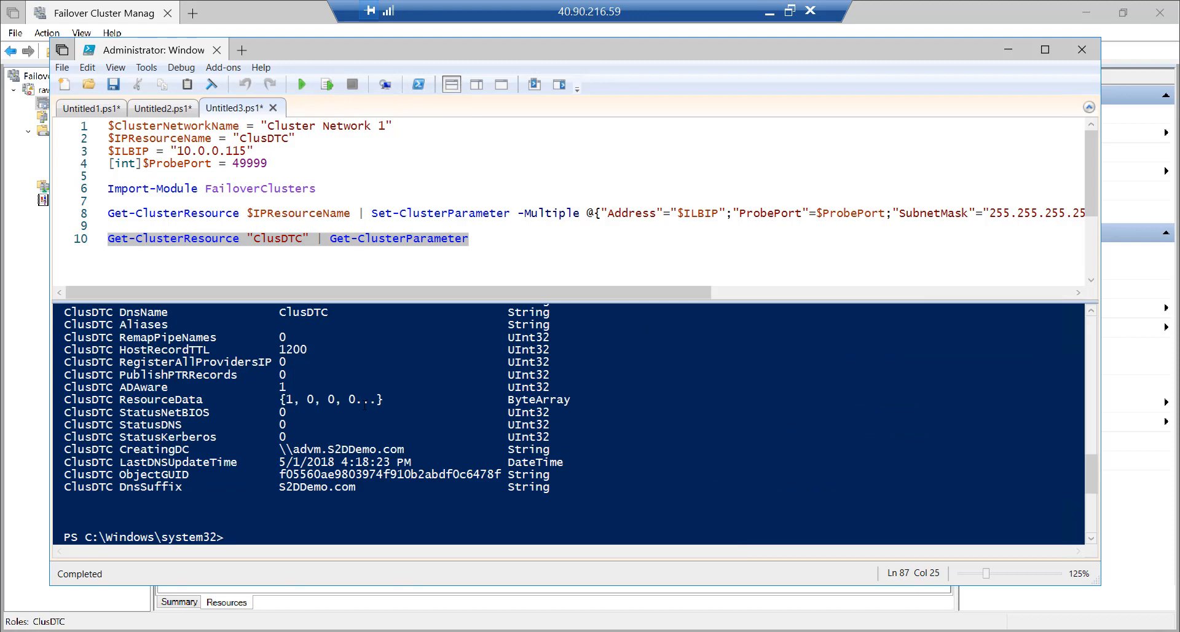
scroll(364, 405, up, 1)
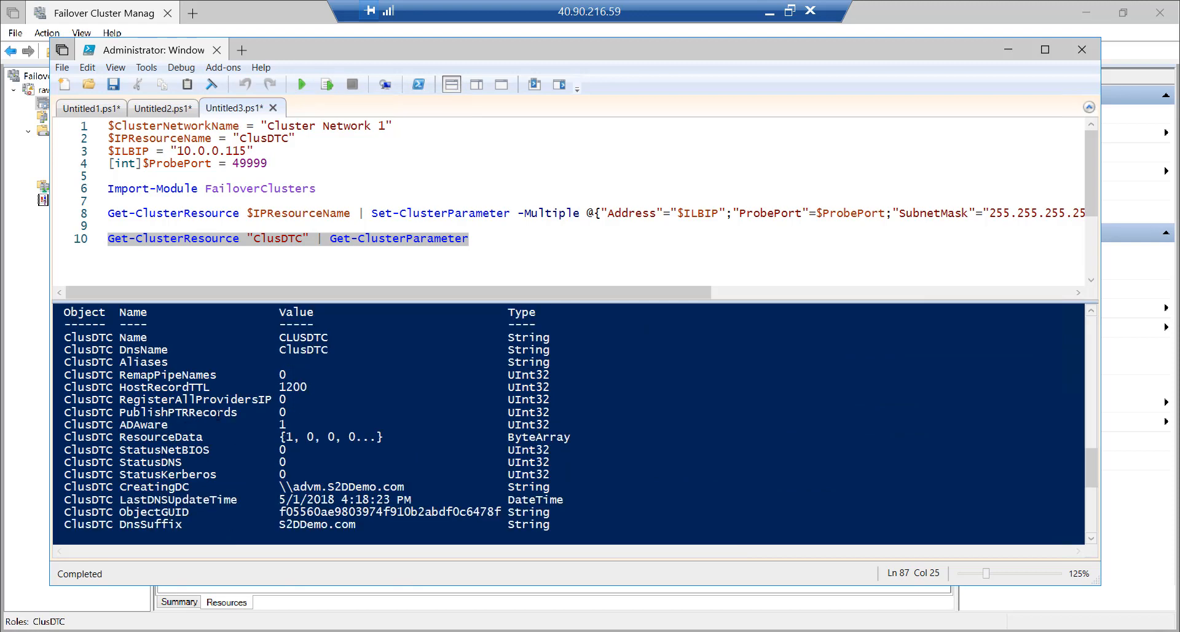
scroll(369, 424, up, 2)
Clear the console, run the whole script, and review its output
click(143, 240)
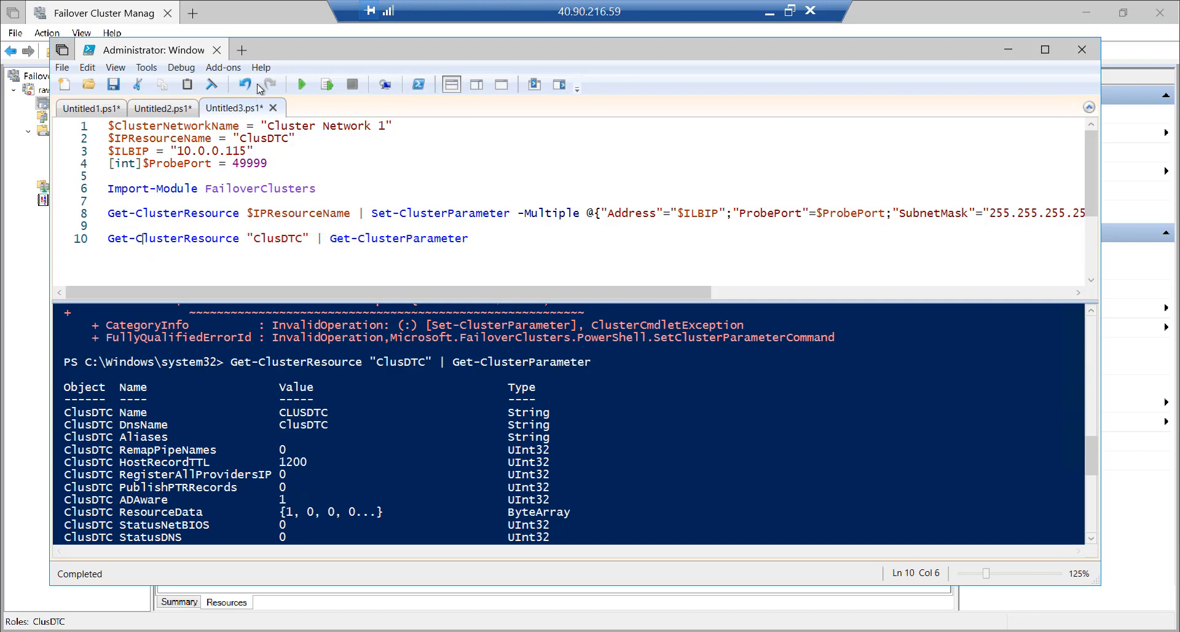
click(212, 86)
click(305, 85)
scroll(385, 414, up, 1)
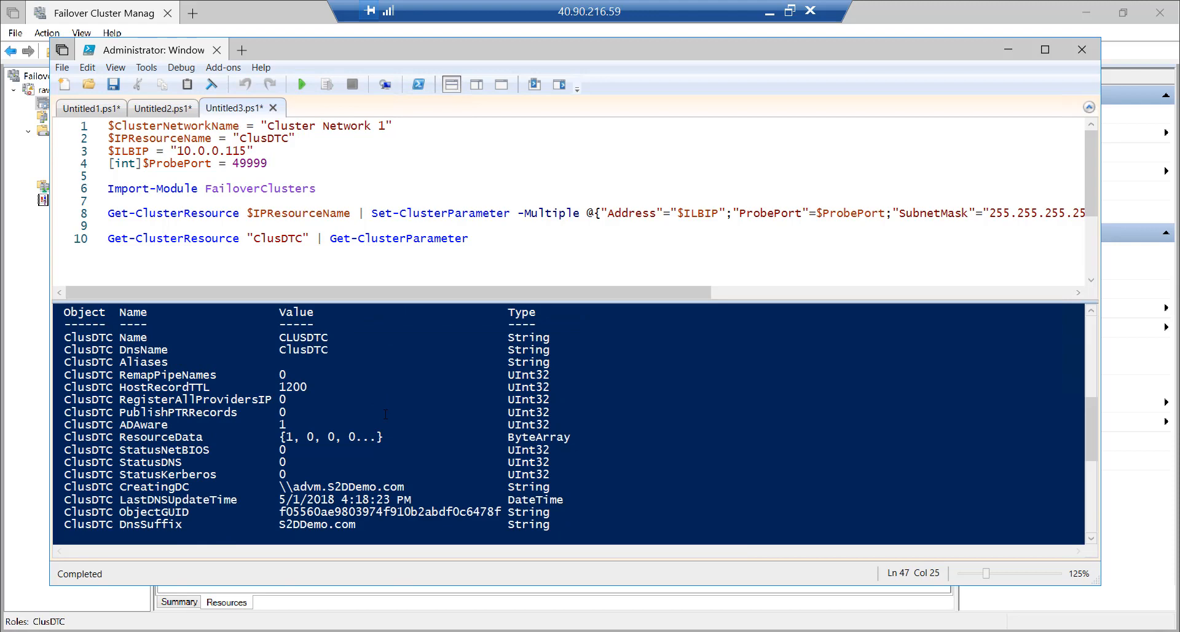
scroll(385, 413, up, 1)
scroll(386, 413, up, 2)
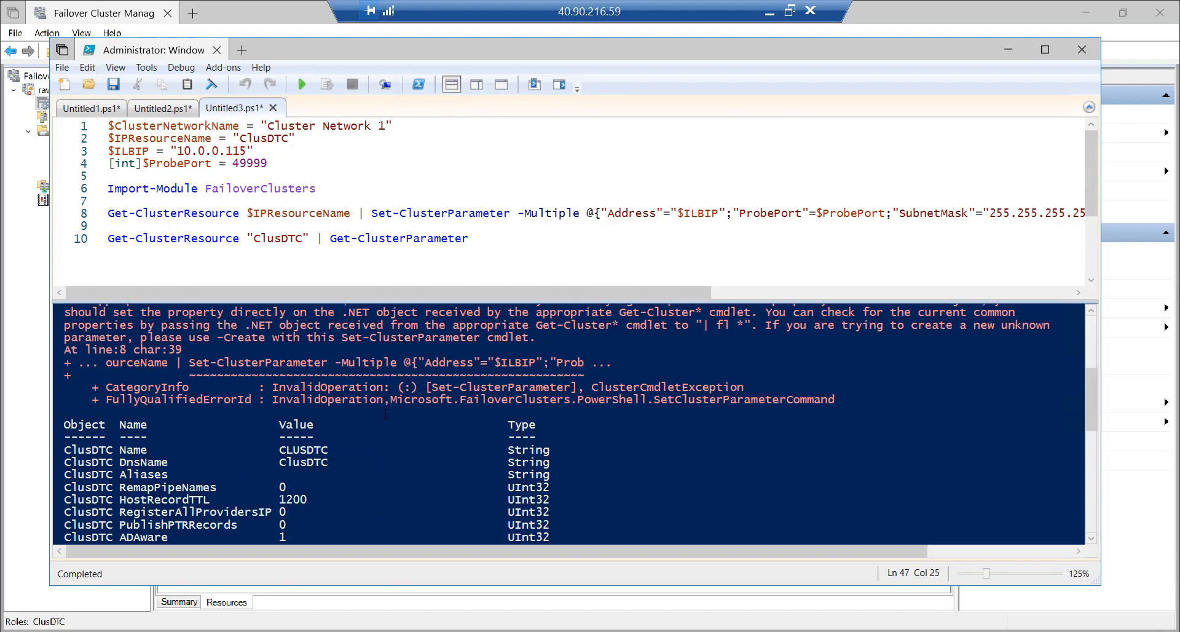
click(79, 15)
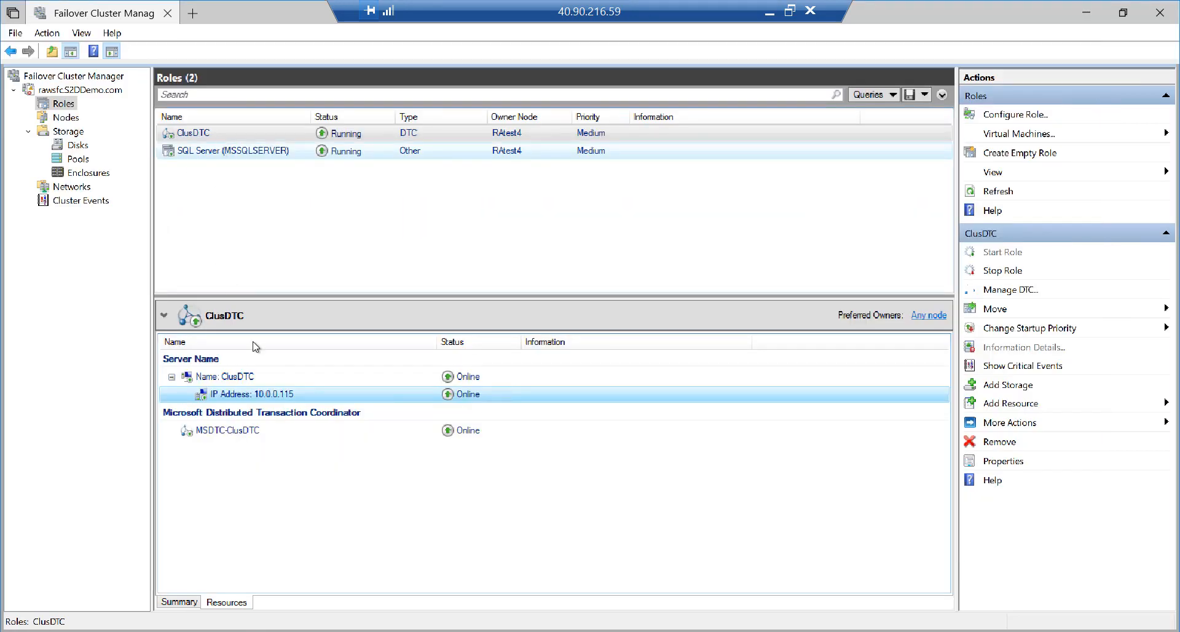
Copy the ClusDTC IP resource's exact name, 'IP Address 10.0.0.0', from its Properties
click(261, 397)
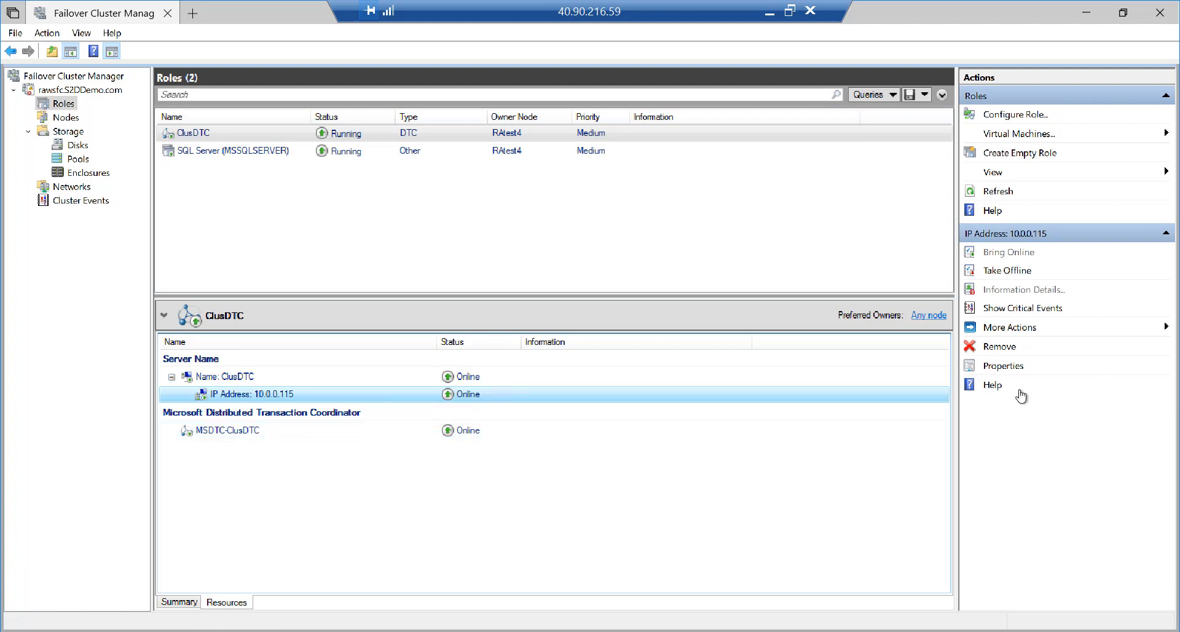
click(1003, 366)
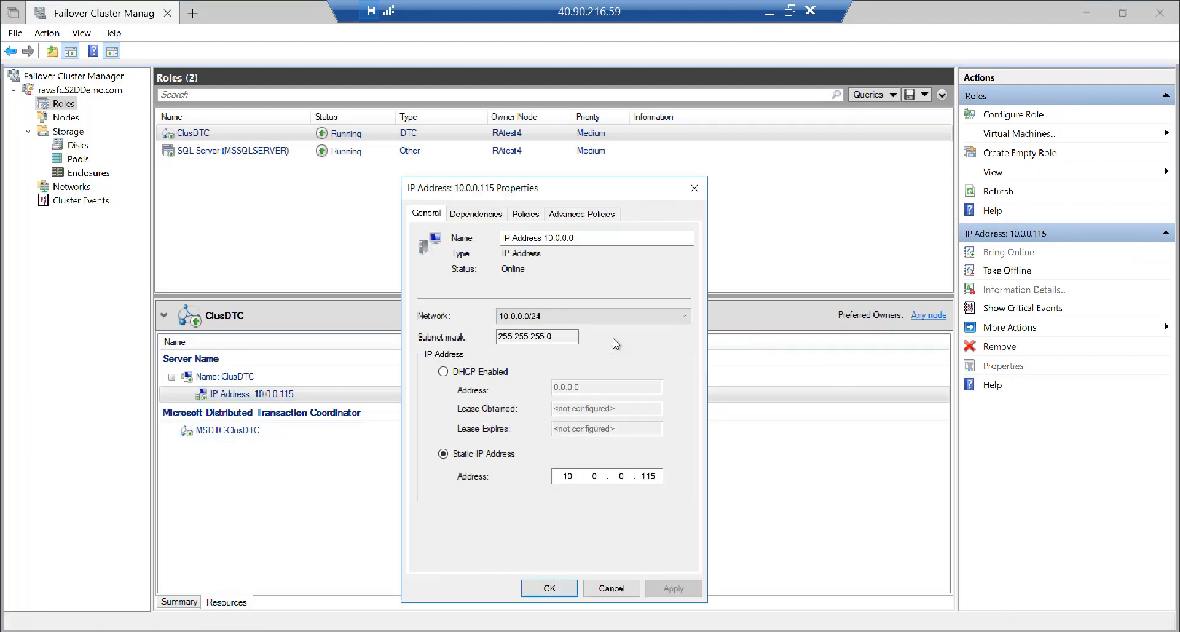
drag(591, 234, 439, 241)
key(ctrl+c)
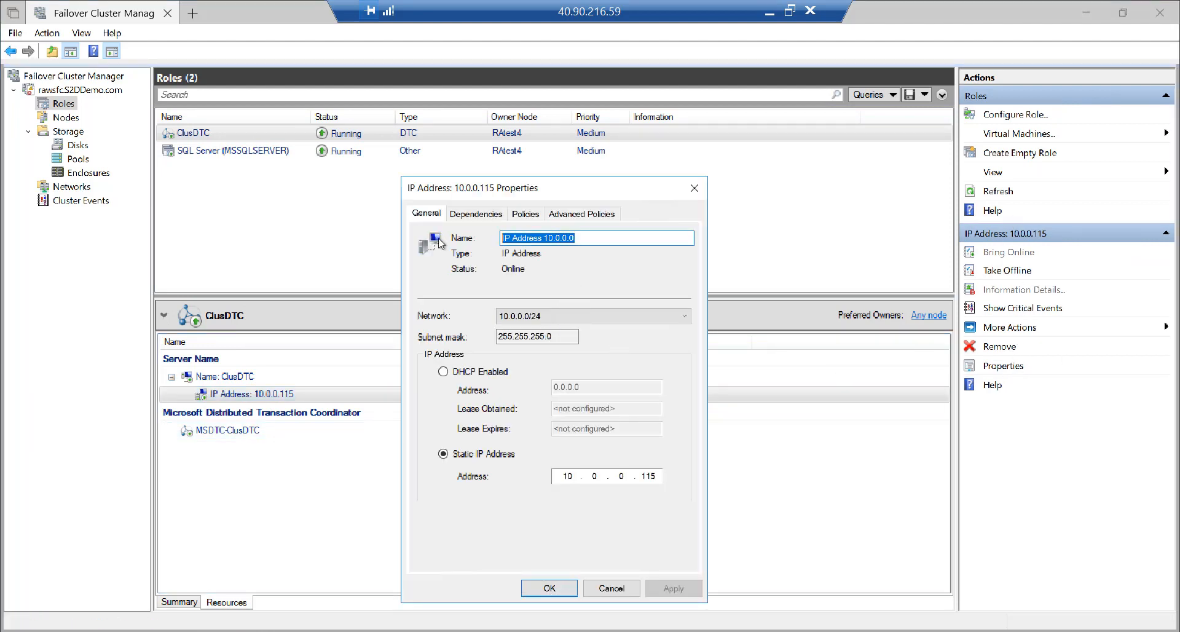
click(612, 588)
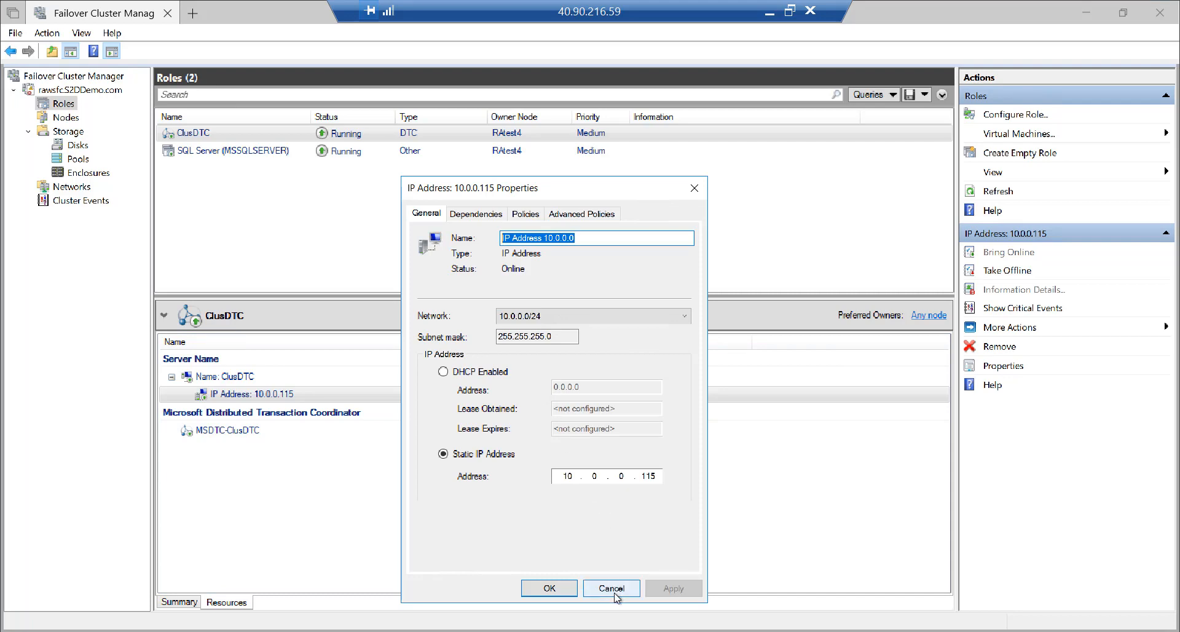
key(alt+Tab)
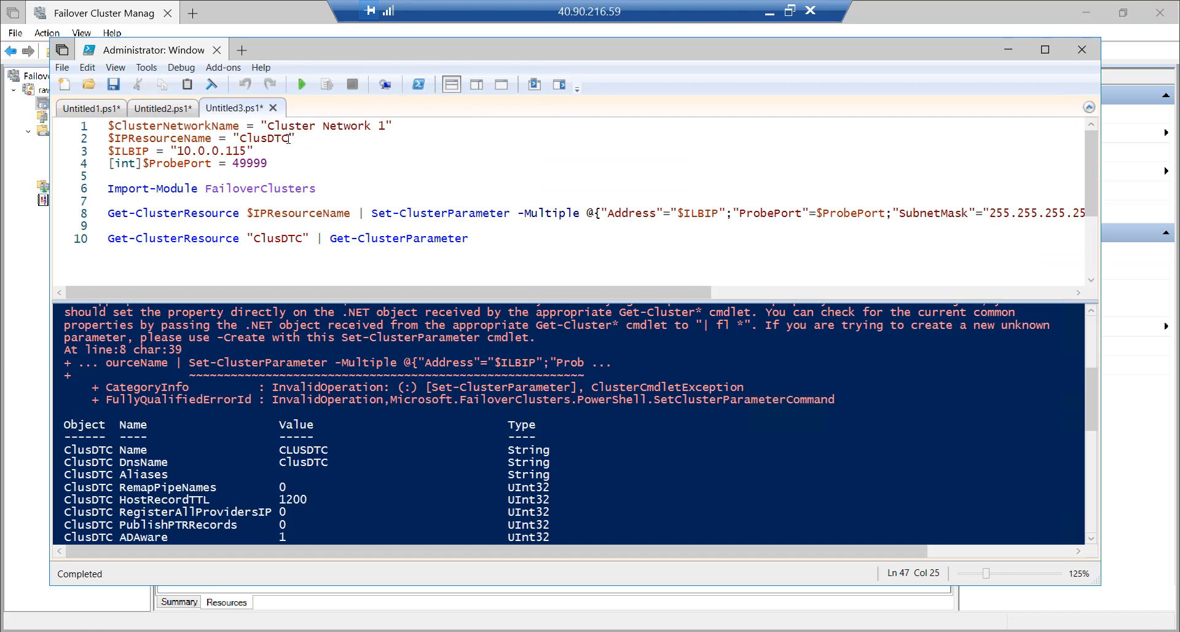
Replace the resource name on script lines 2 and 10 with 'IP Address 10.0.0.0'
drag(292, 139, 238, 139)
key(ctrl+v)
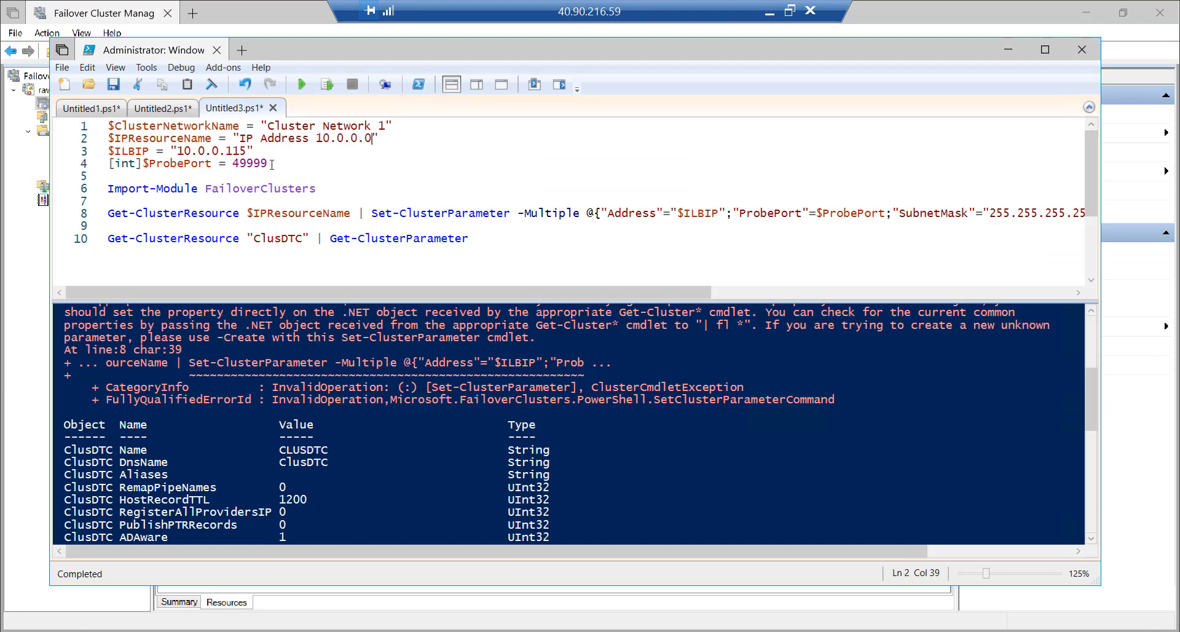
drag(303, 239, 254, 238)
key(ctrl+v)
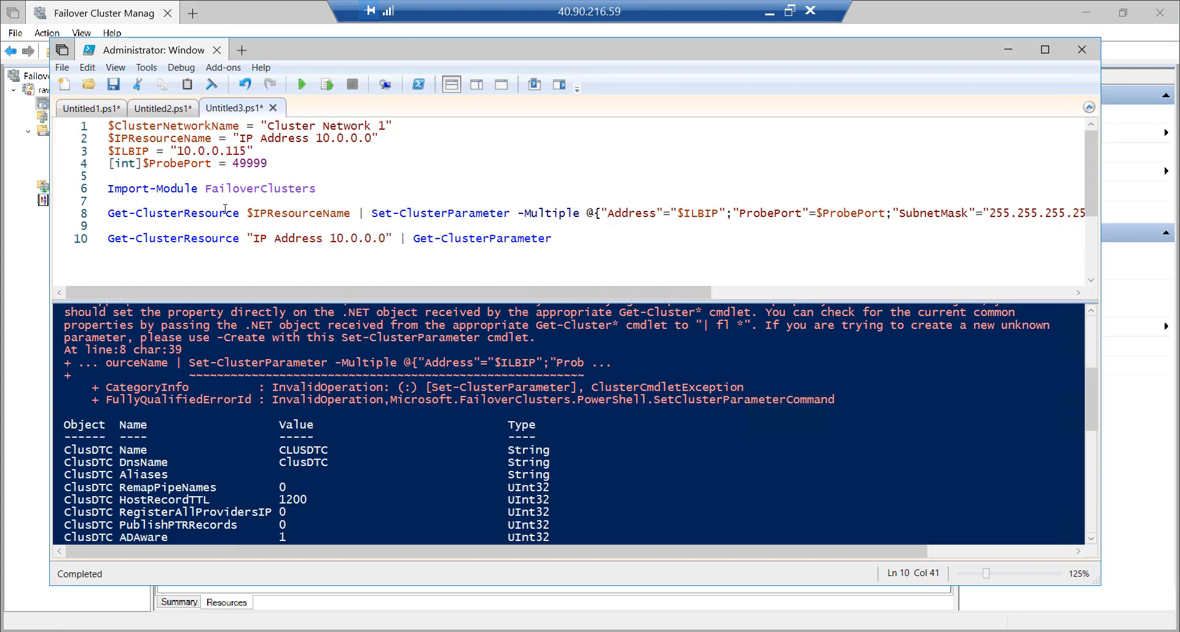
Clear the console and run lines 1–8 to set address 10.0.0.115 and probe port 49999
click(211, 84)
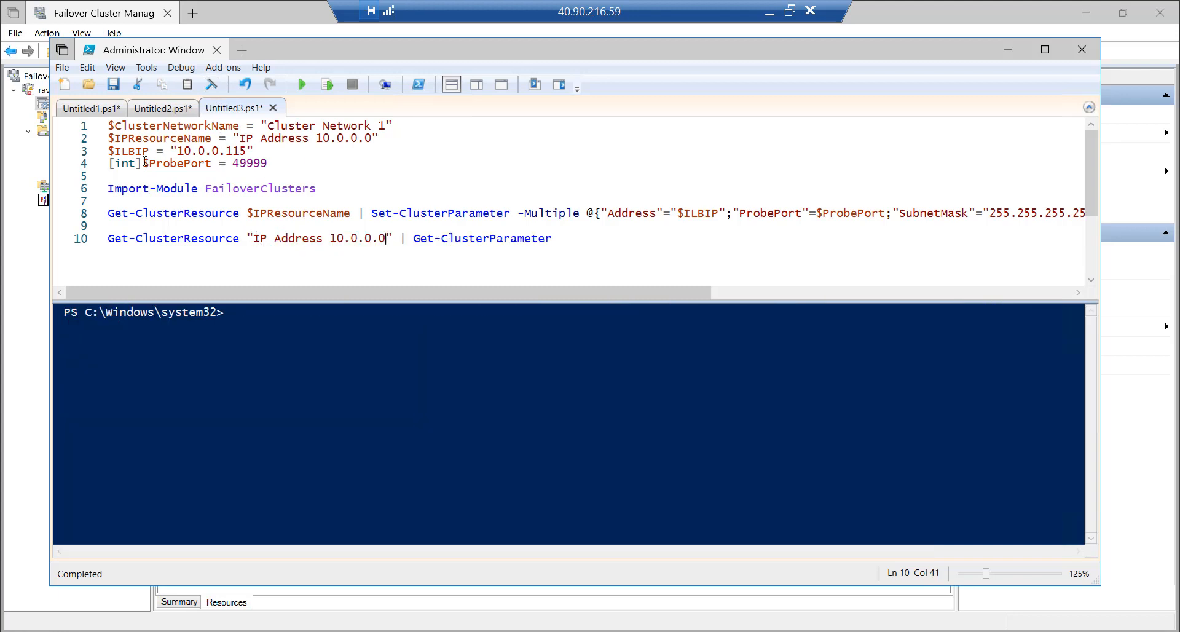
click(82, 126)
drag(80, 183, 81, 214)
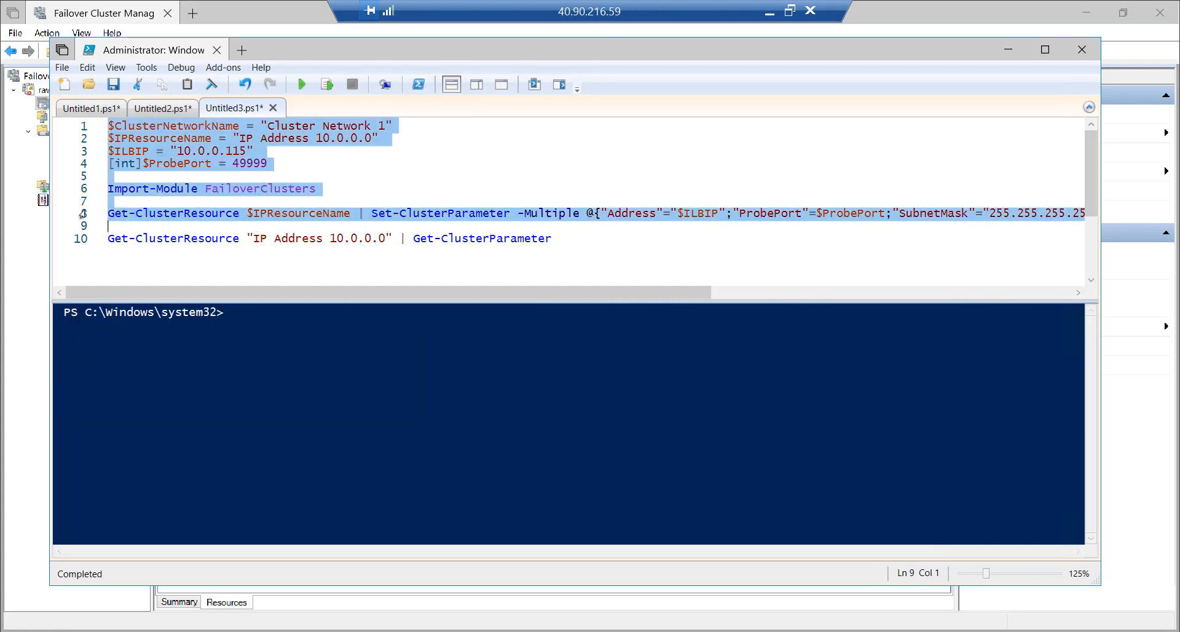
click(329, 85)
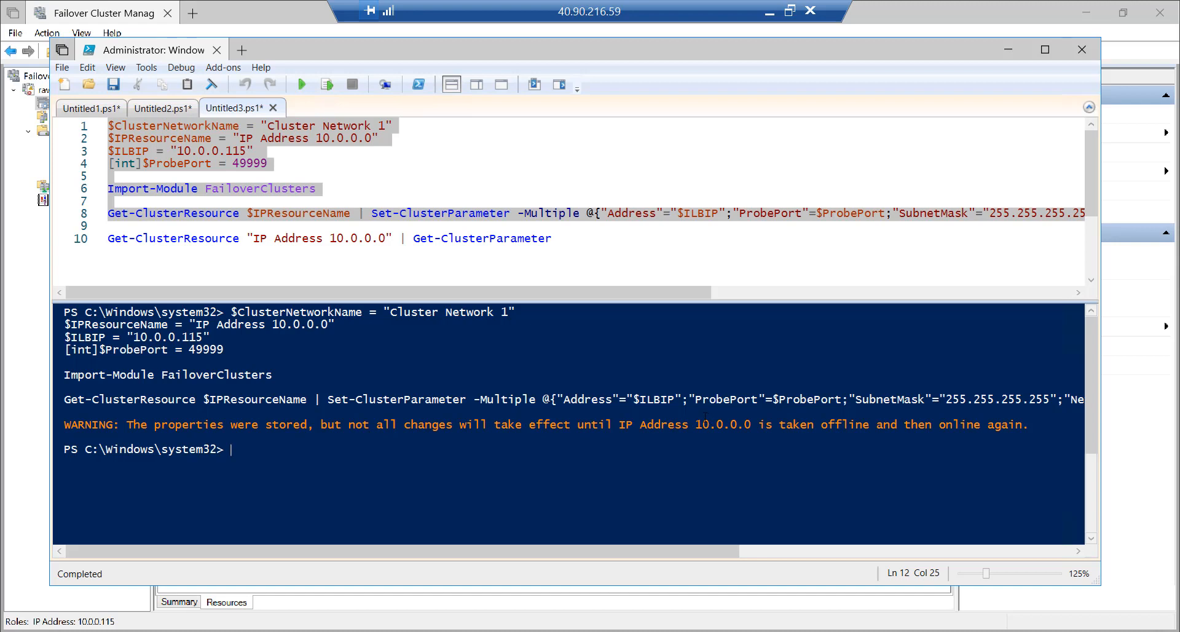
Run the line 10 parameter query to confirm the resource now has probe port 49999
click(367, 175)
click(86, 231)
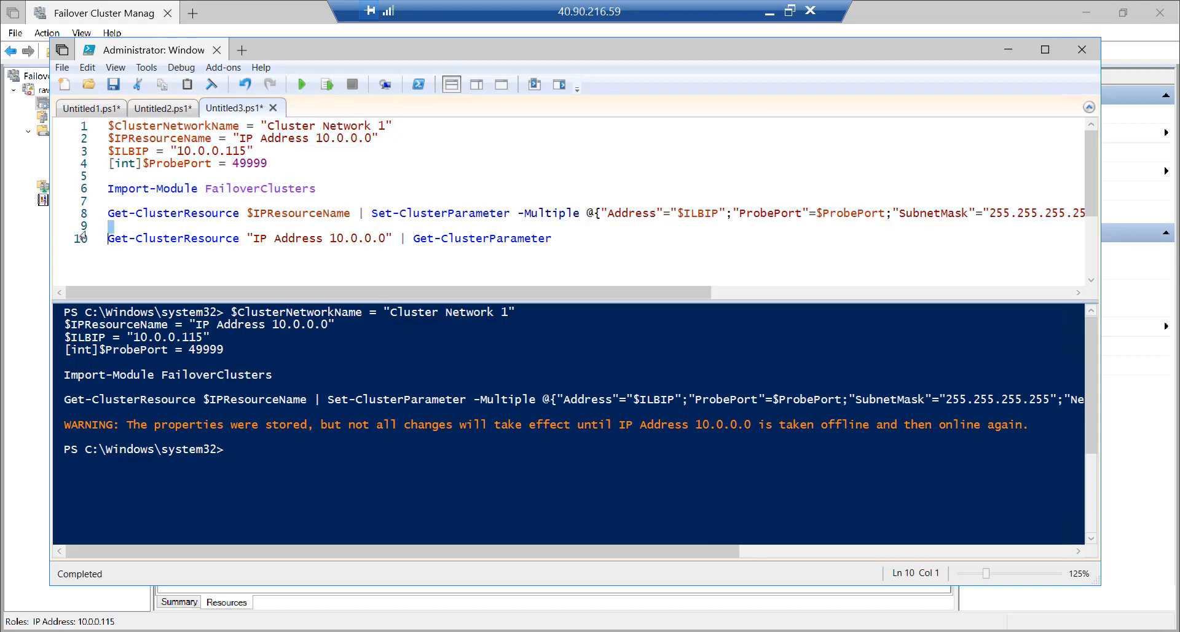
click(82, 240)
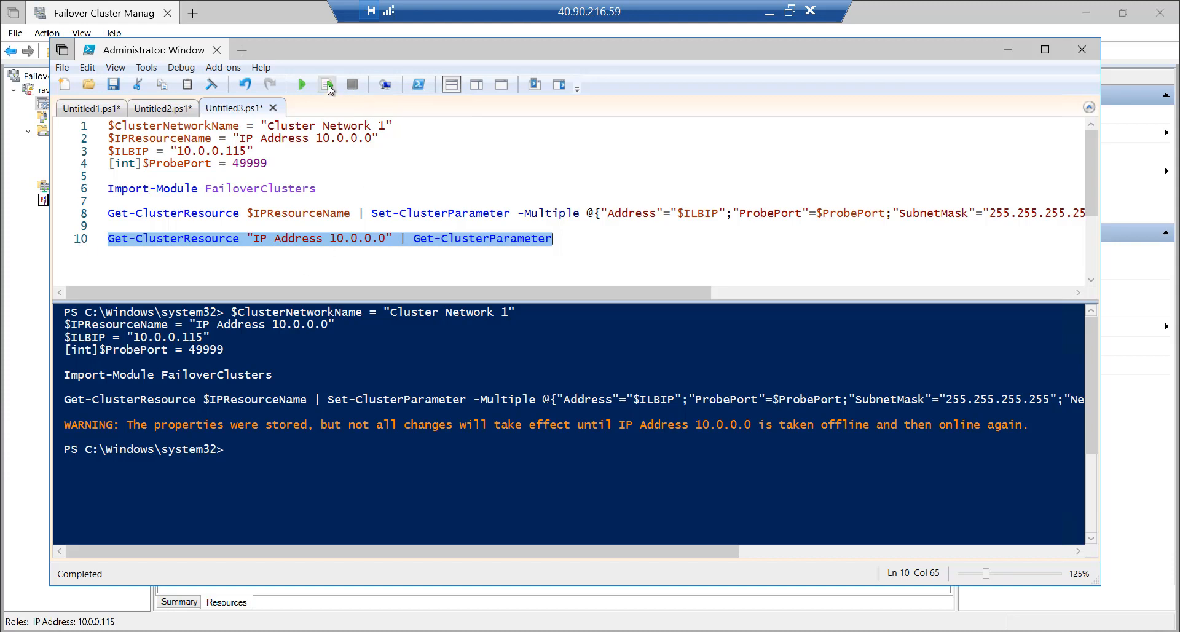
click(327, 83)
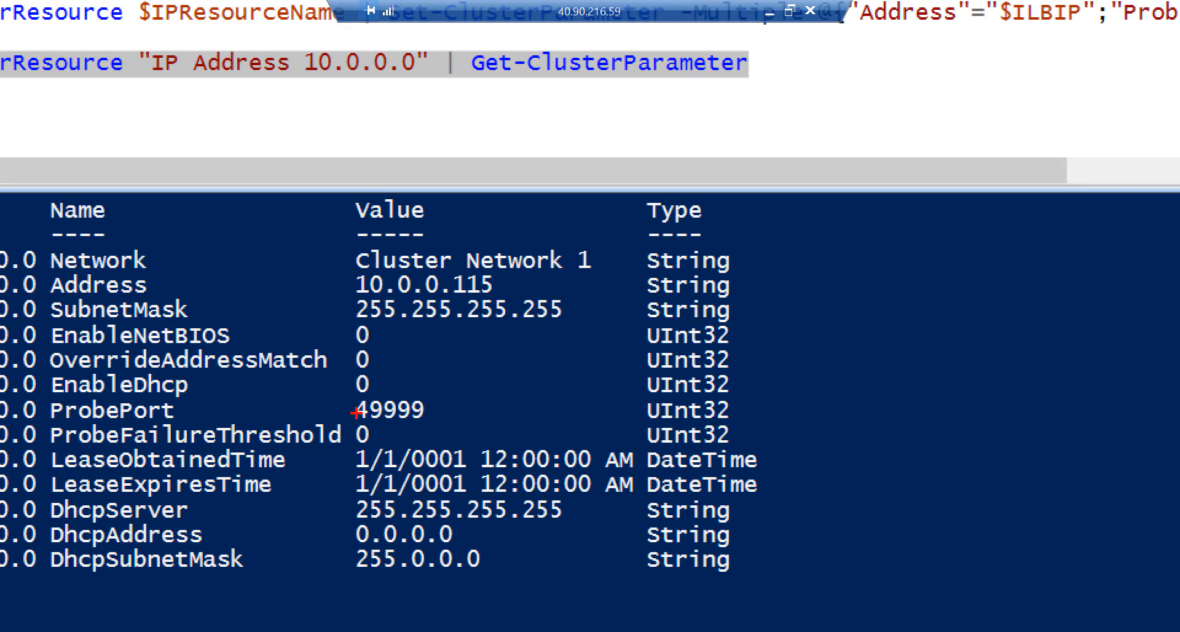
mouse_move(342, 389)
mouse_down()
mouse_move(358, 434)
mouse_move(456, 434)
mouse_up()
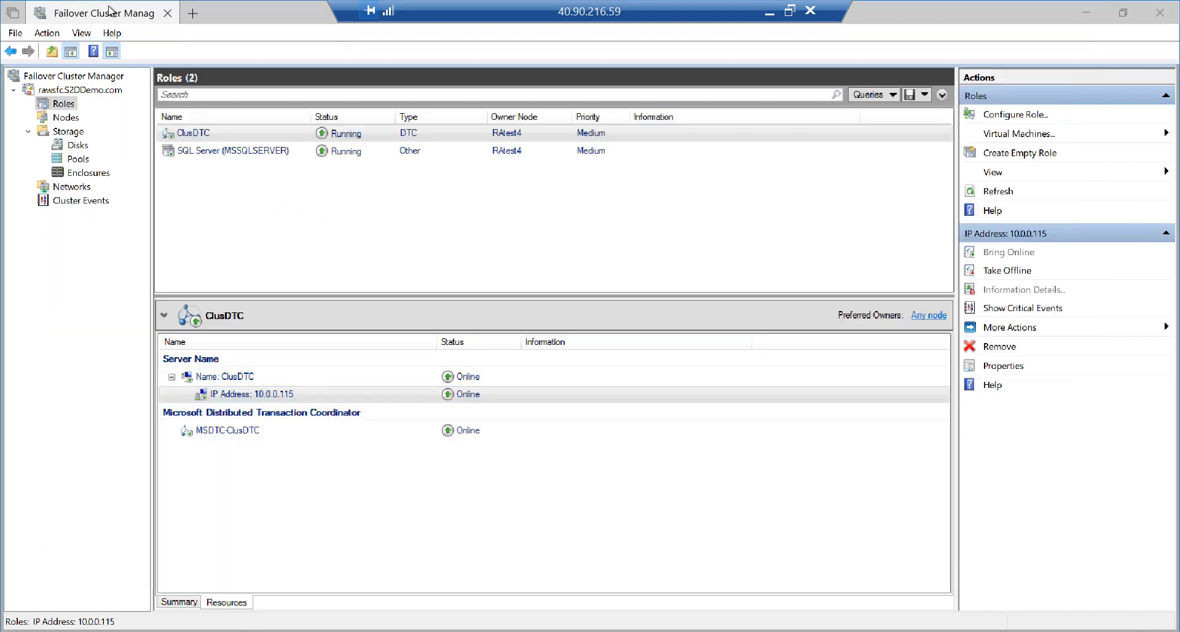
click(112, 15)
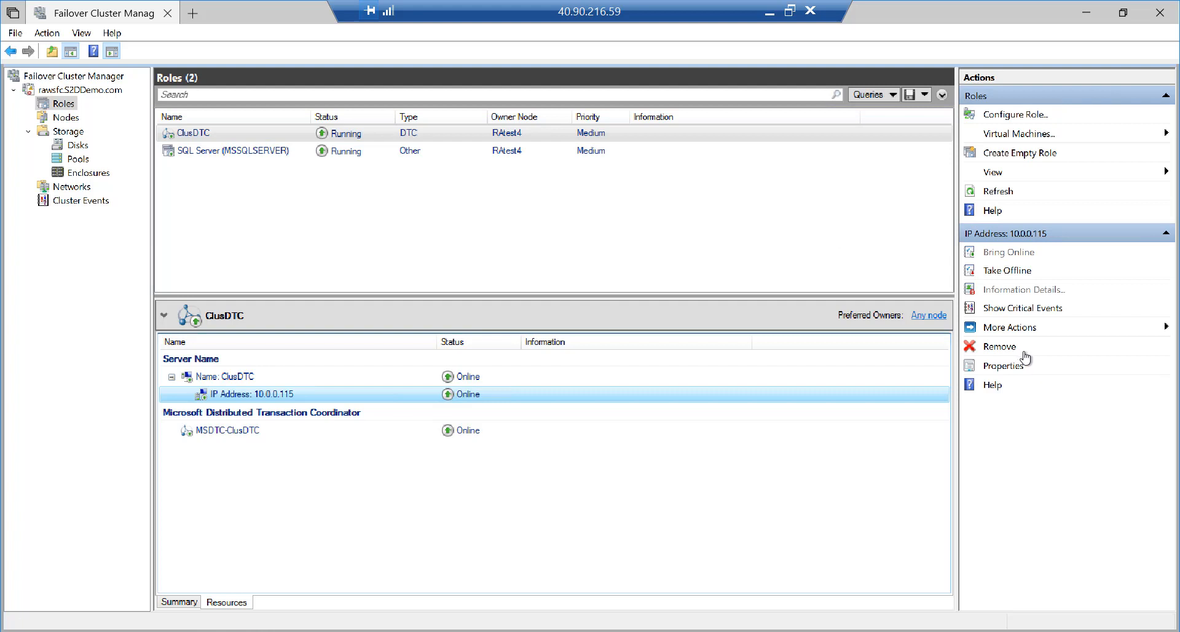
Stop and restart the ClusDTC role so its 10.0.0.115 IP and MSDTC resources come online
click(201, 135)
right_click(200, 136)
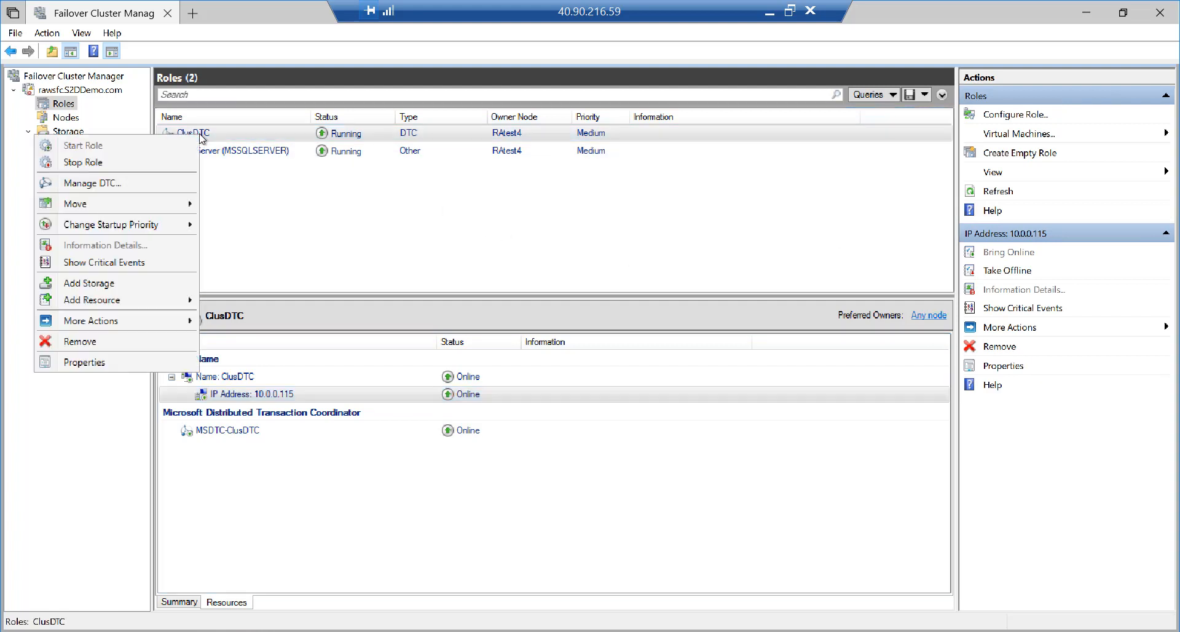
key(Escape)
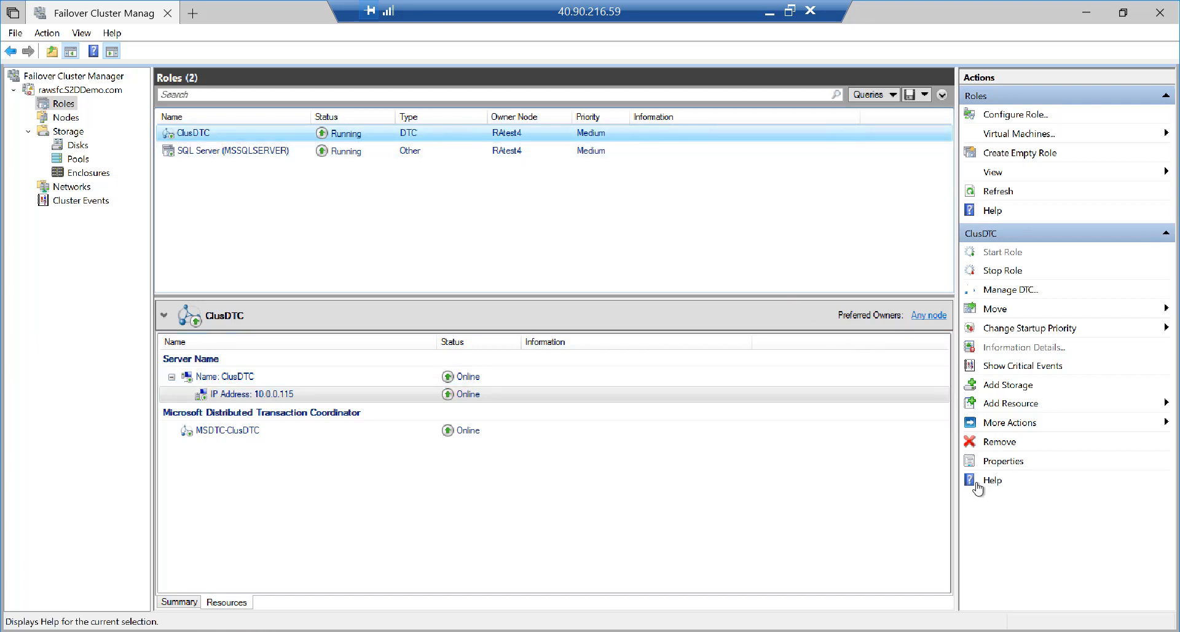
click(1000, 274)
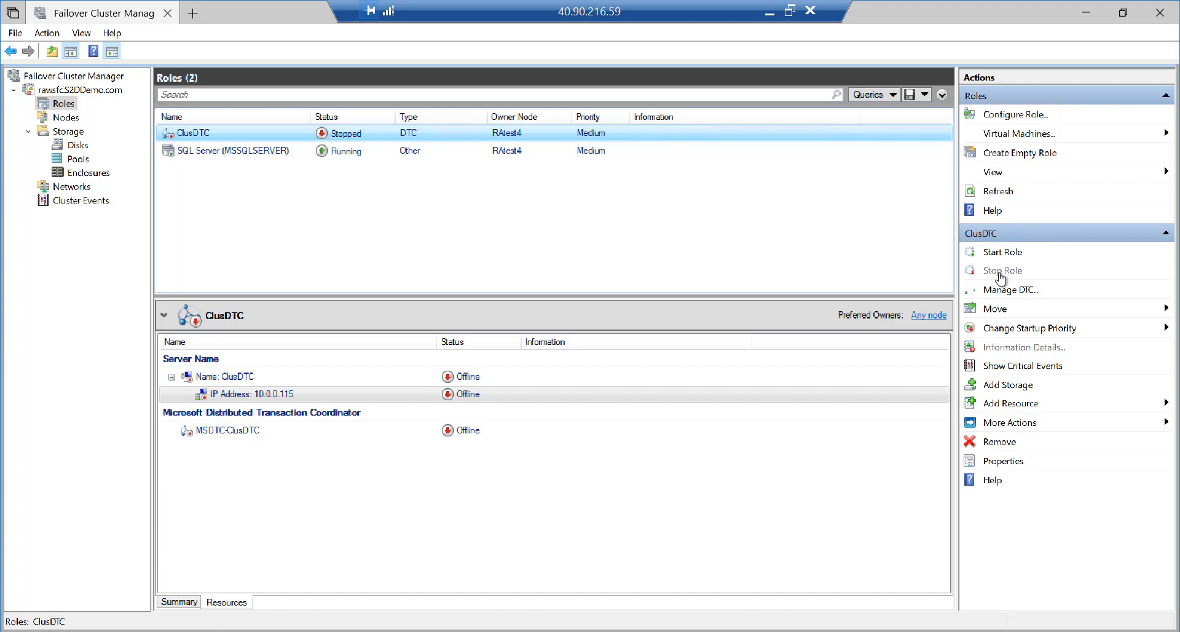
click(1002, 254)
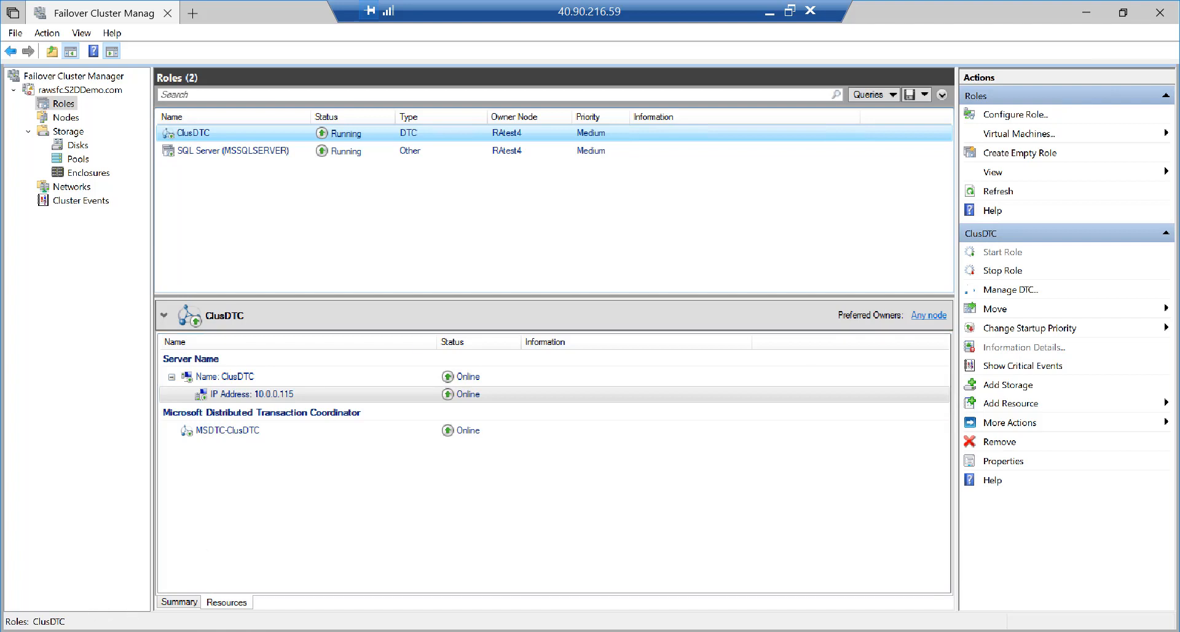
Launch Component Services by searching 'comp' from the Start menu
click(19, 618)
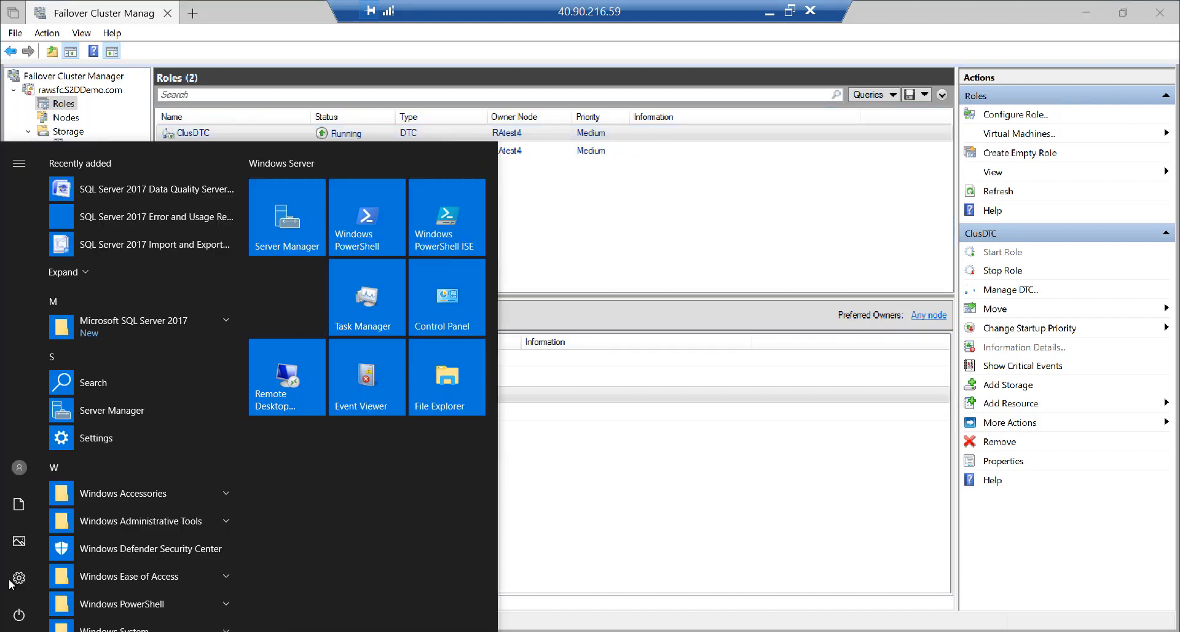
click(18, 618)
text(comp)
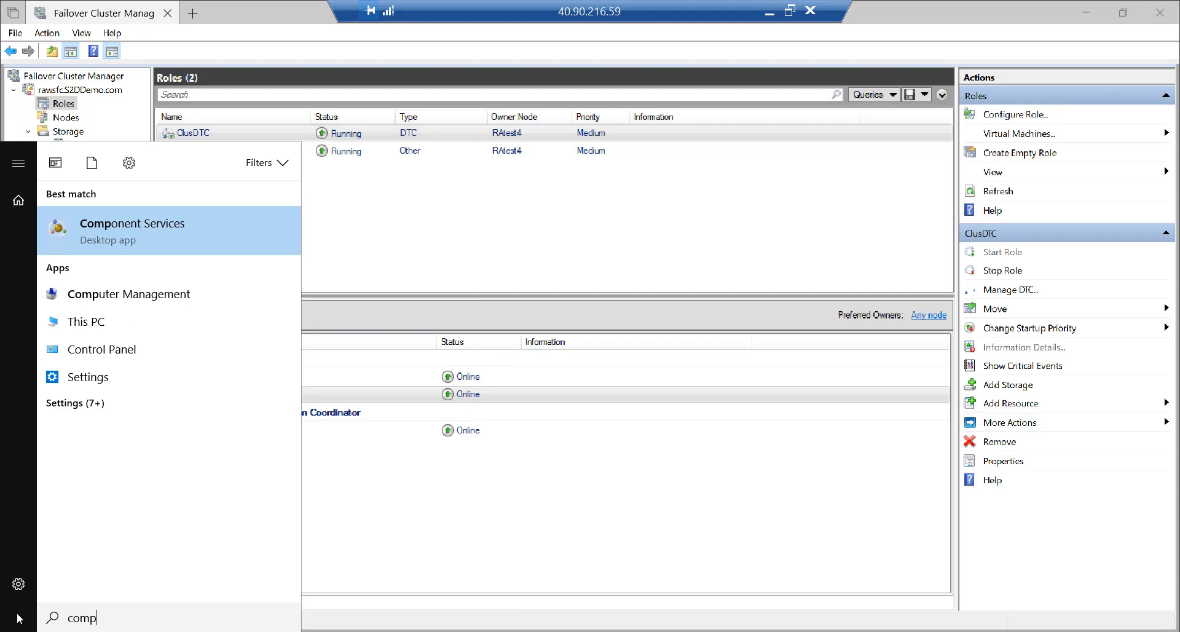
key(Return)
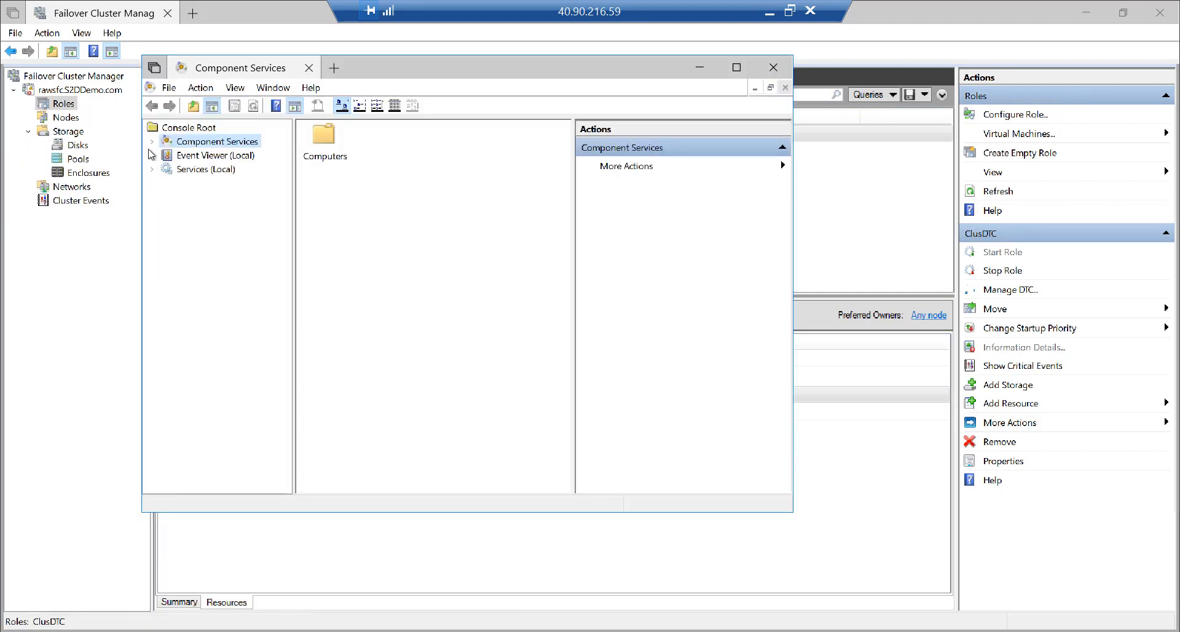
Expand Computers > My Computer > Distributed Transaction Coordinator, including Local DTC and Clustered DTCs
click(152, 141)
click(170, 156)
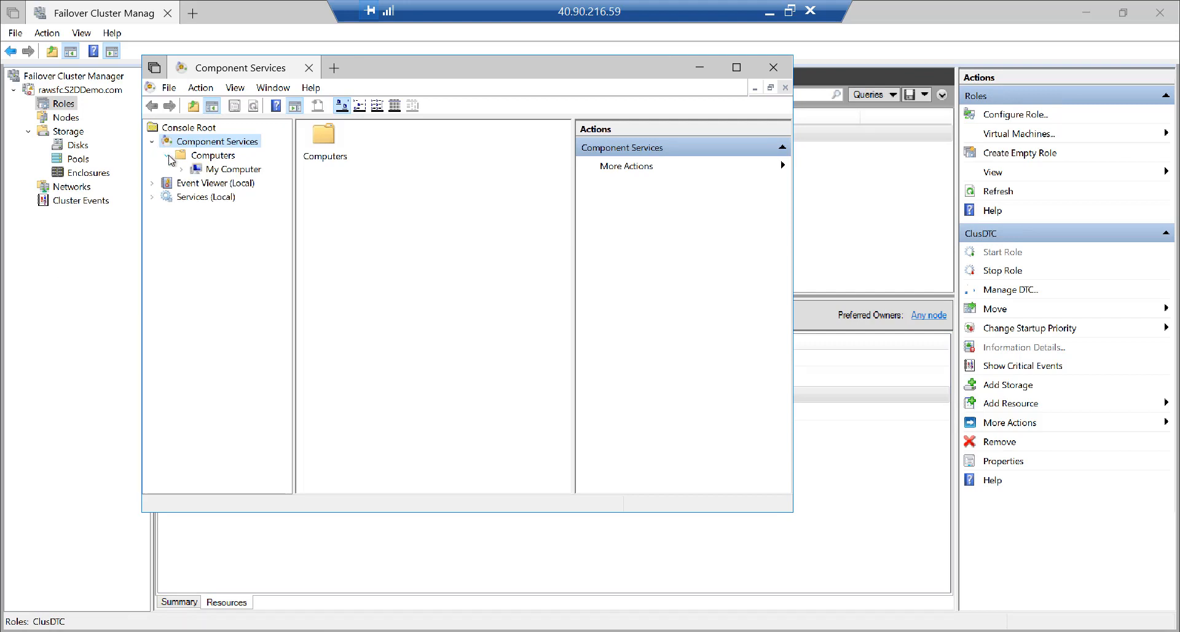
click(182, 169)
click(195, 225)
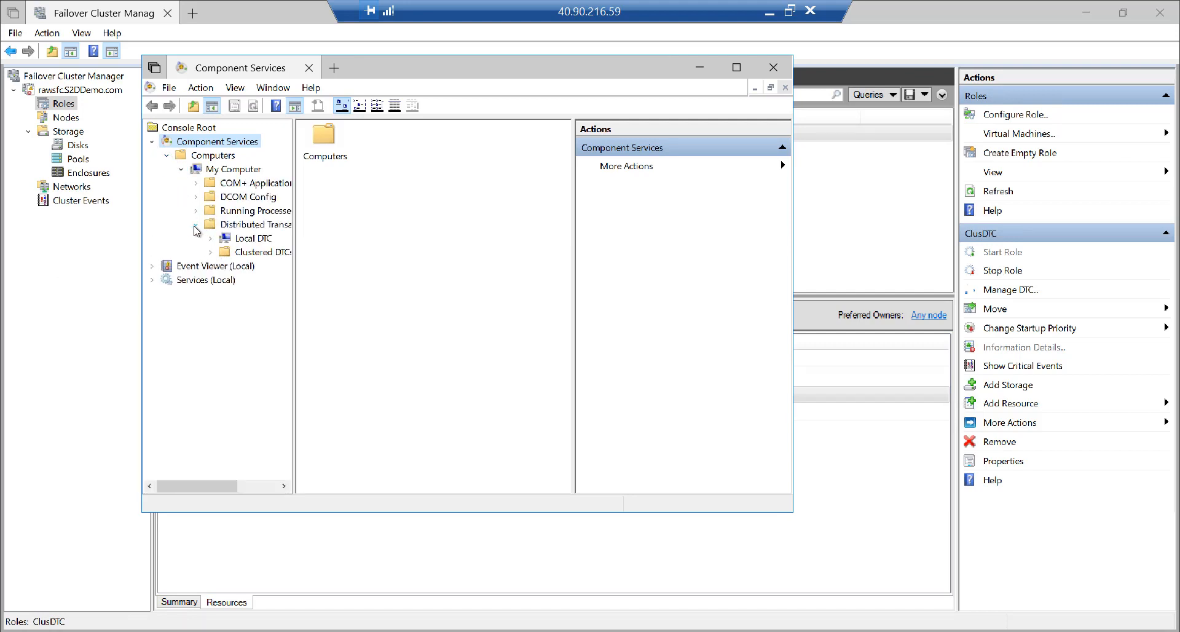
click(210, 252)
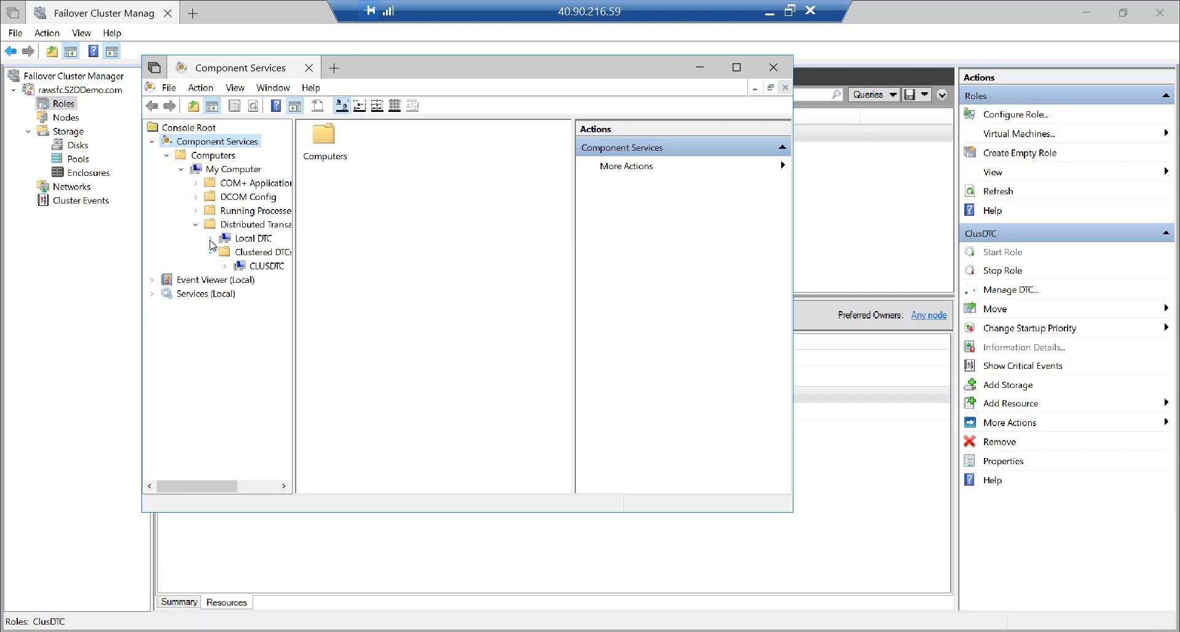
click(211, 238)
drag(195, 487, 226, 490)
key(ctrl+1)
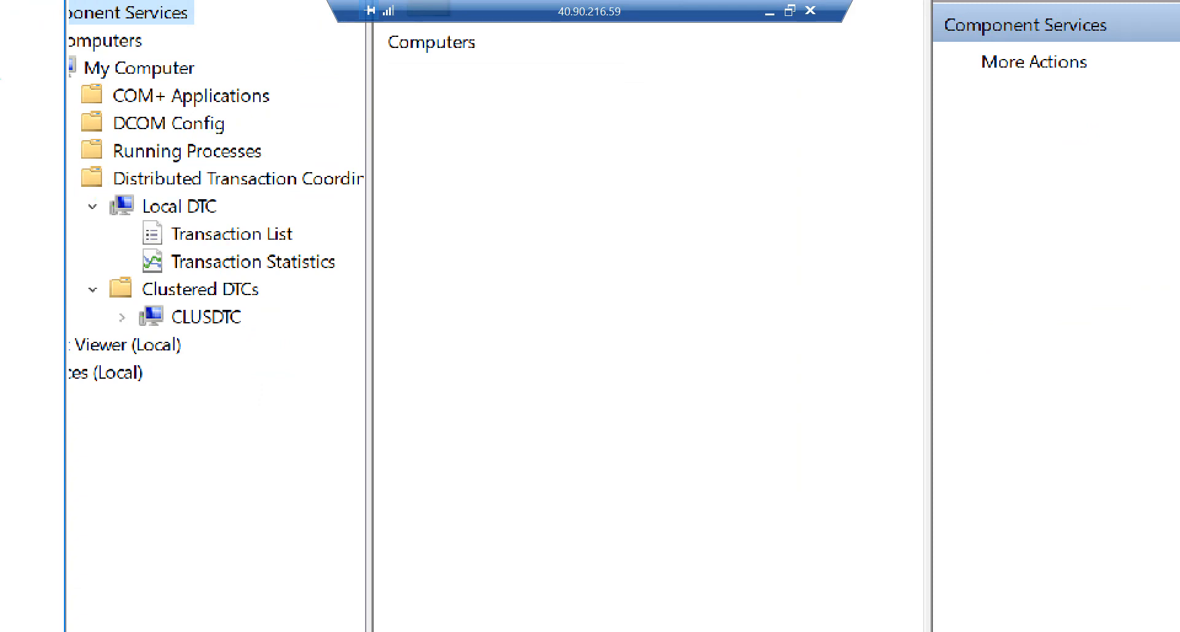
mouse_move(94, 194)
mouse_down()
mouse_move(168, 271)
mouse_move(356, 274)
mouse_up()
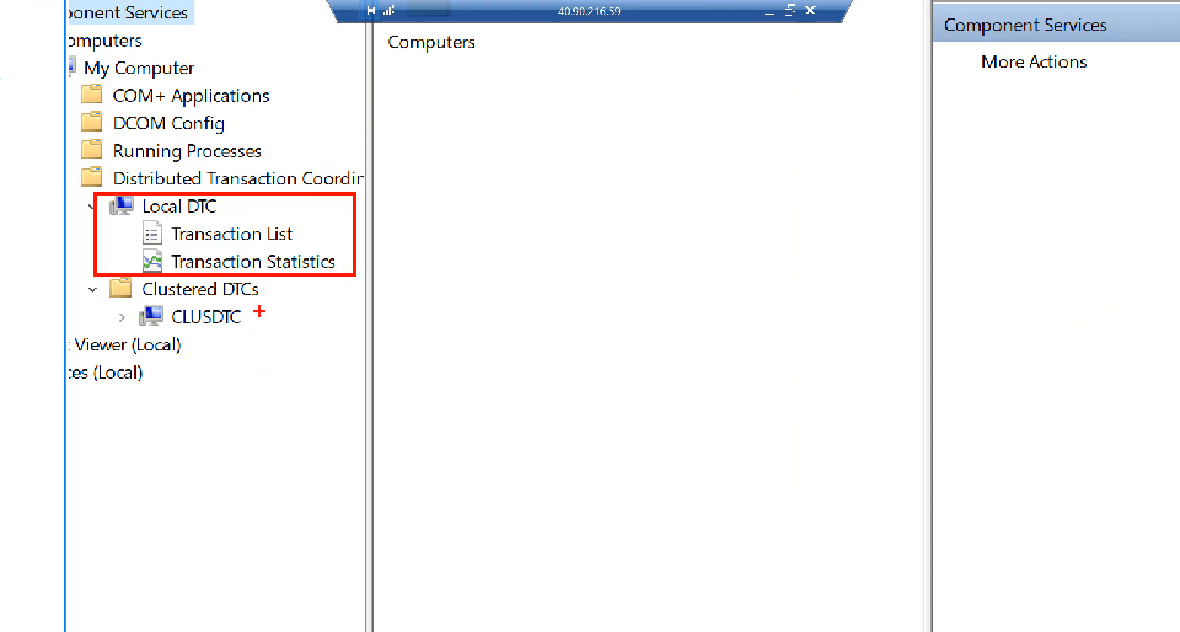
drag(243, 317, 324, 266)
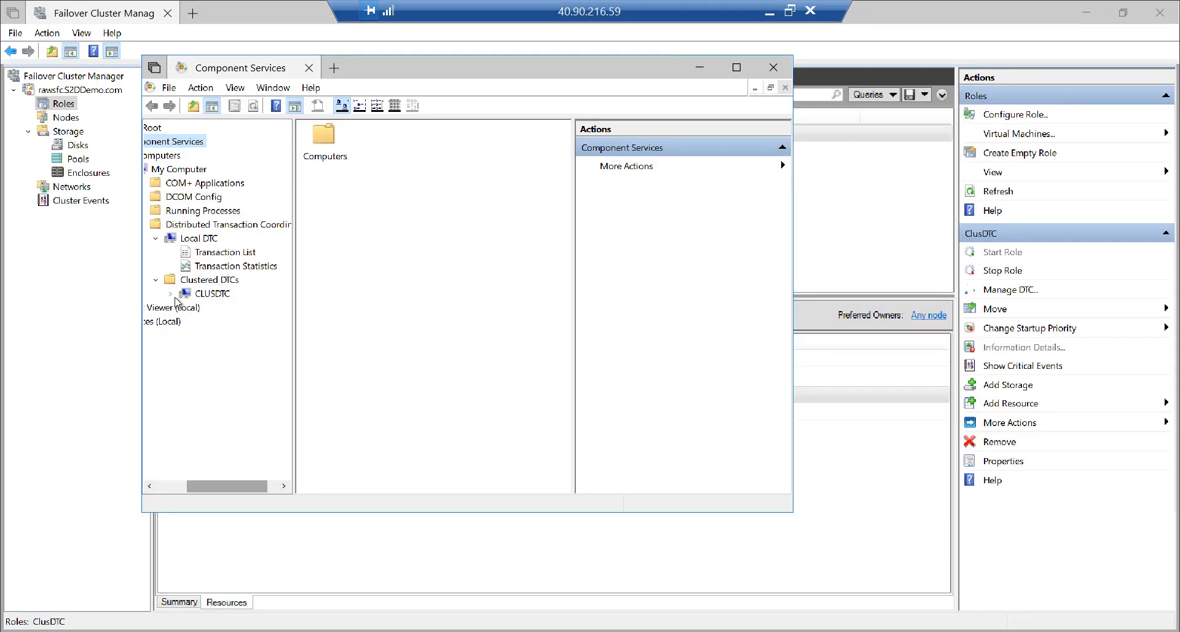
Show CLUSDTC's Transaction Statistics, with every count at 0
click(170, 294)
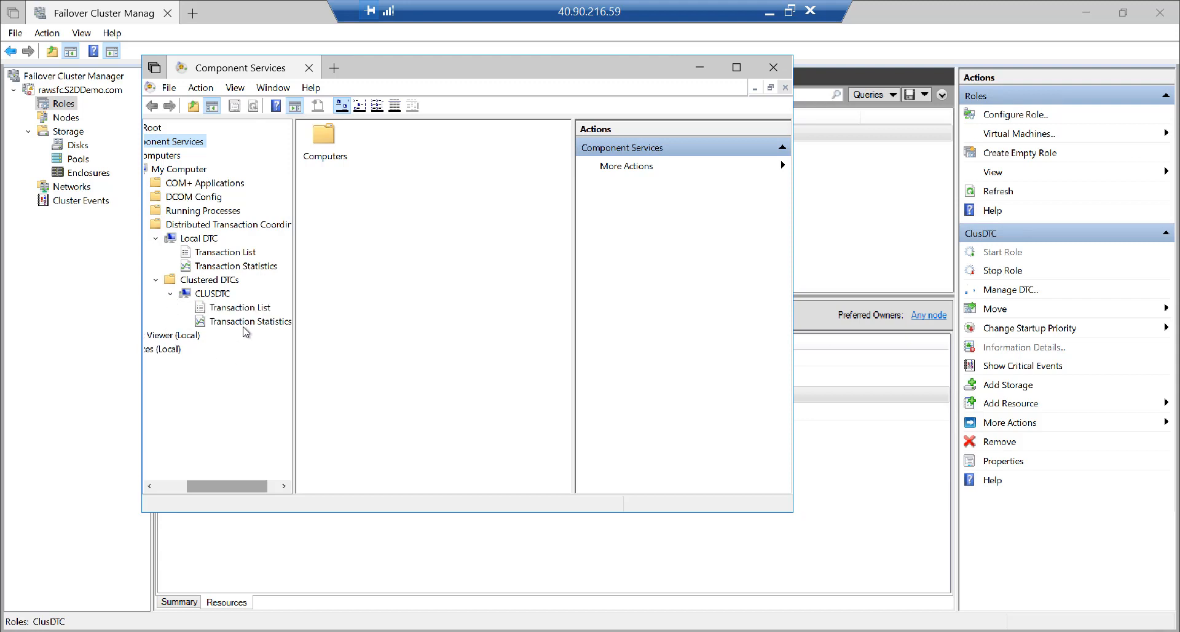
click(247, 268)
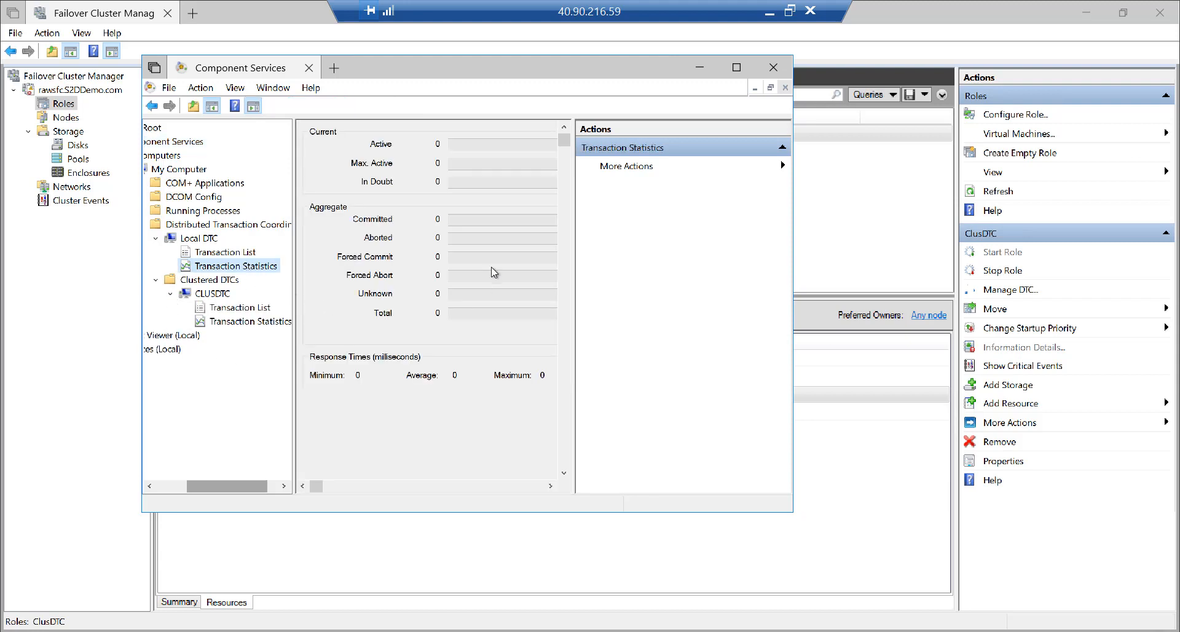
click(233, 324)
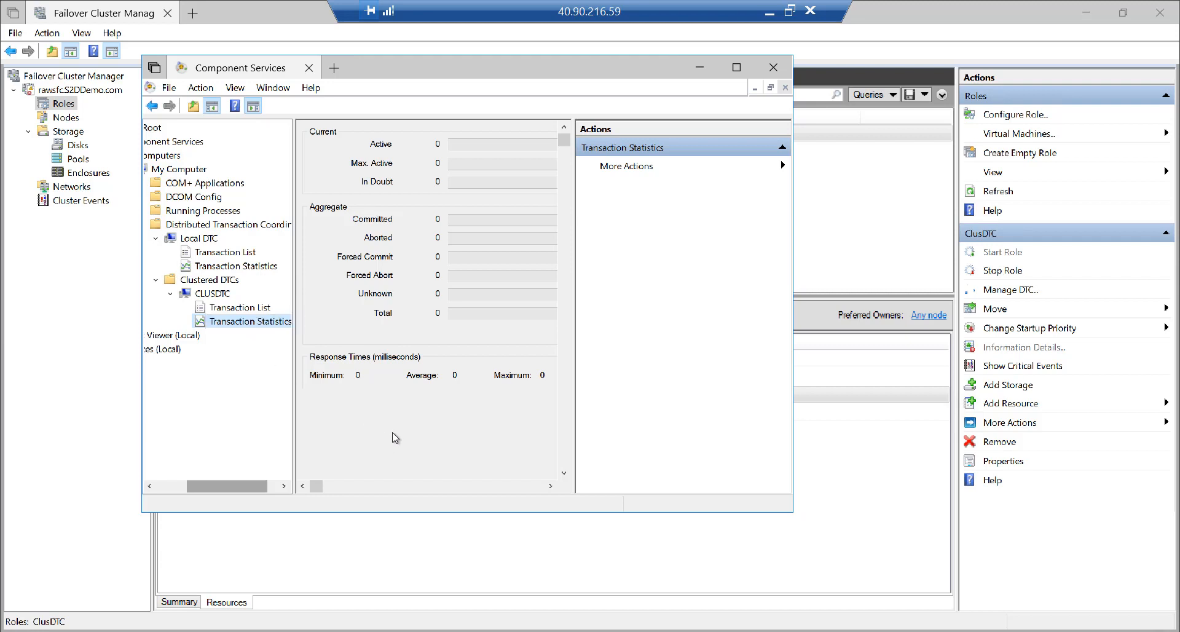
click(790, 10)
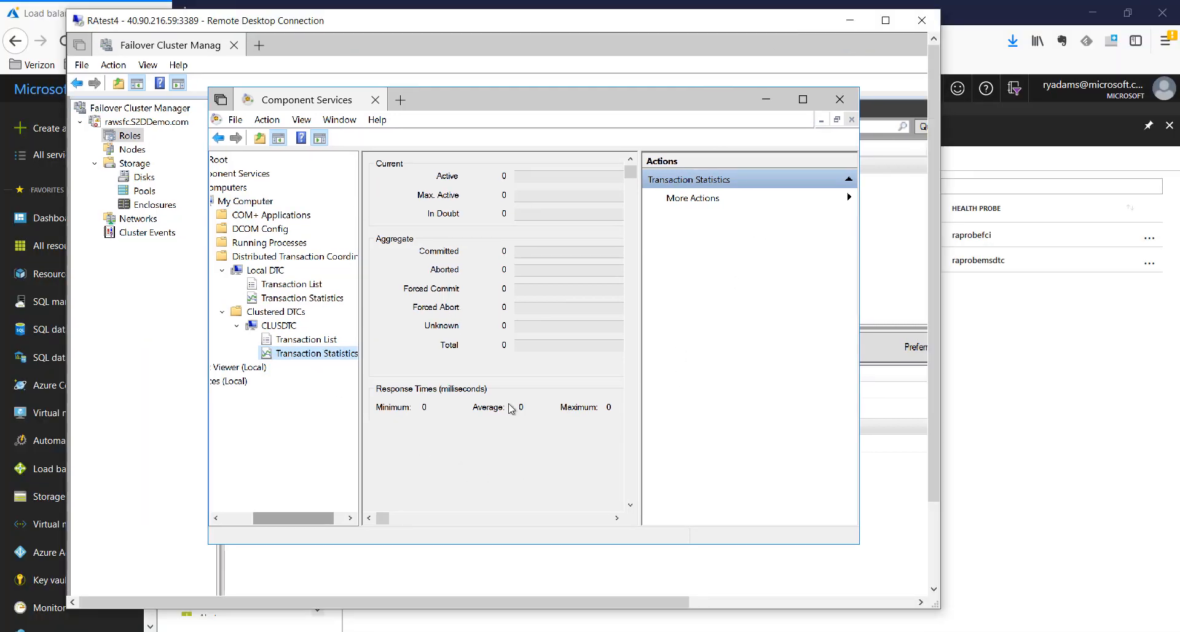
Bring up the SQLQuery2.sql script full screen in the RAtest2 session
click(656, 631)
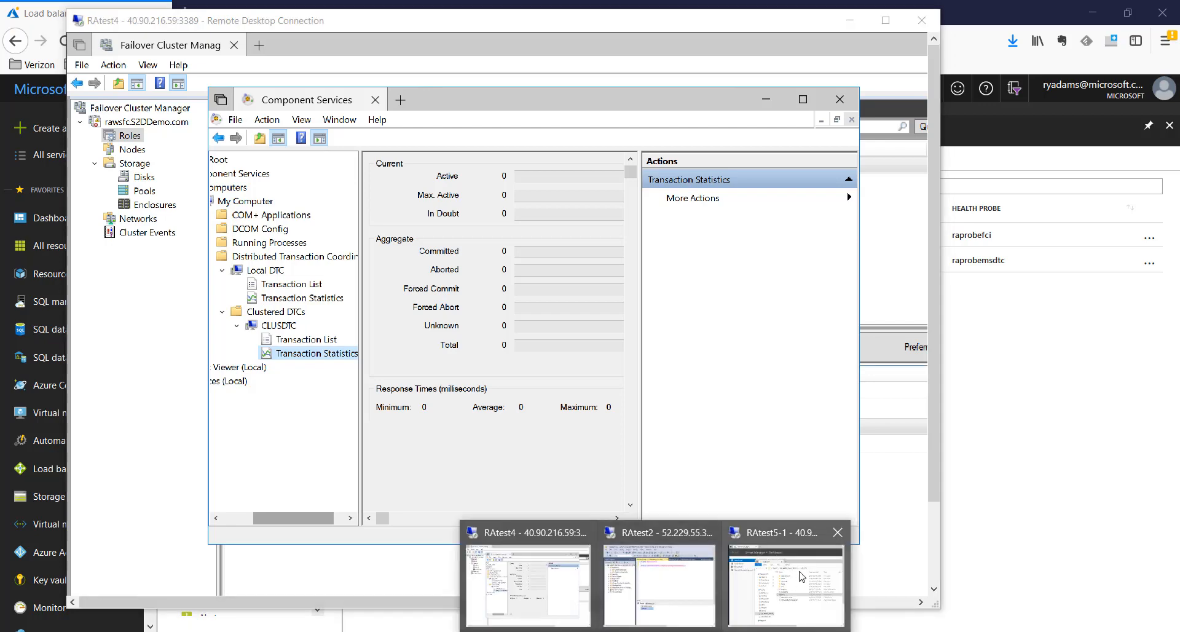
click(659, 581)
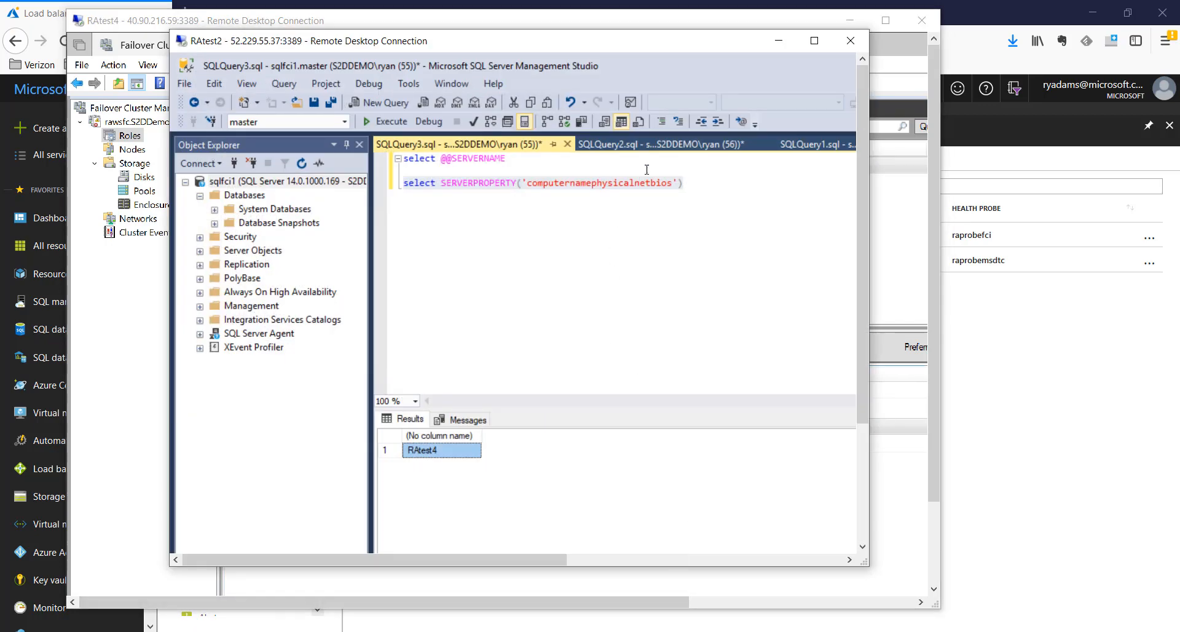
click(649, 145)
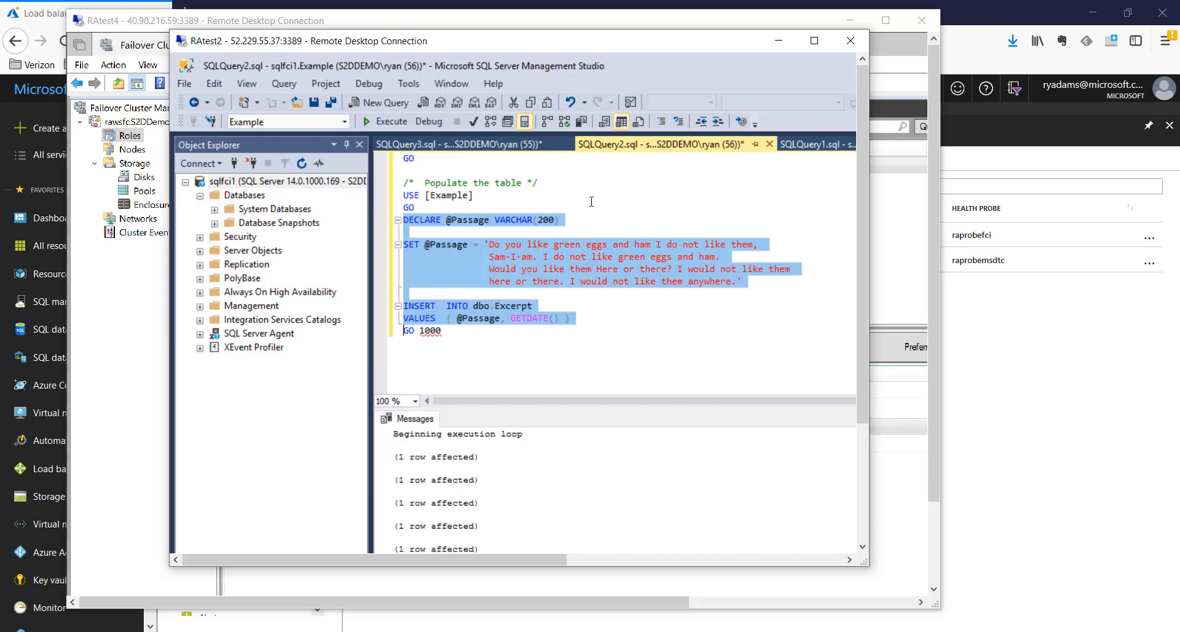
click(814, 40)
click(481, 269)
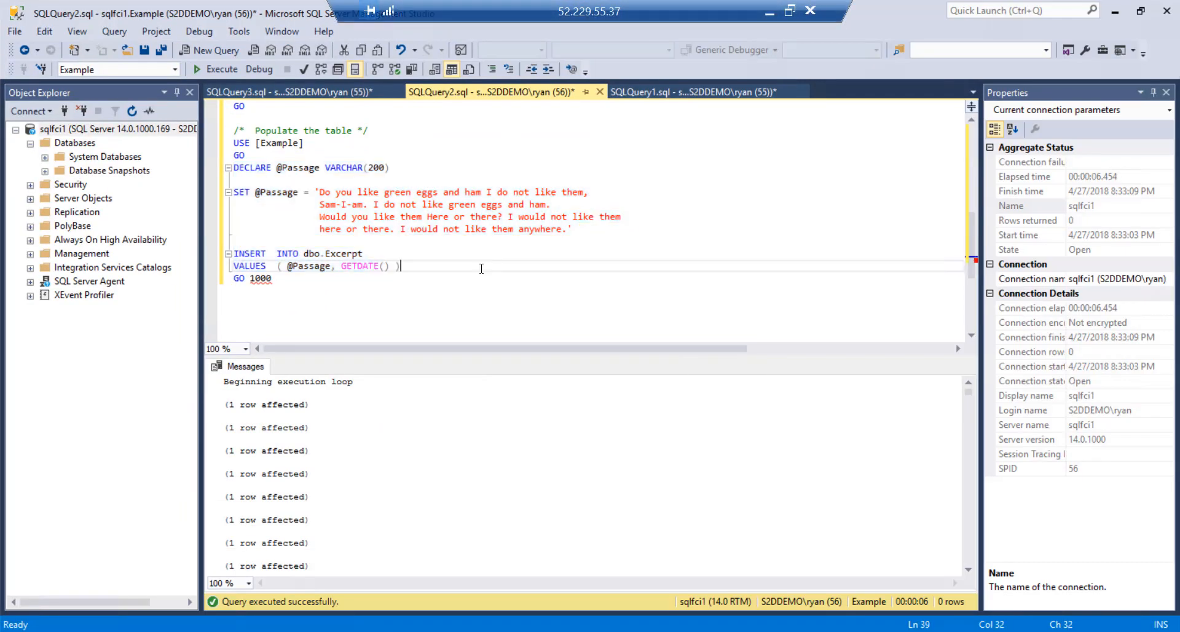
scroll(481, 269, up, 2)
scroll(481, 268, up, 7)
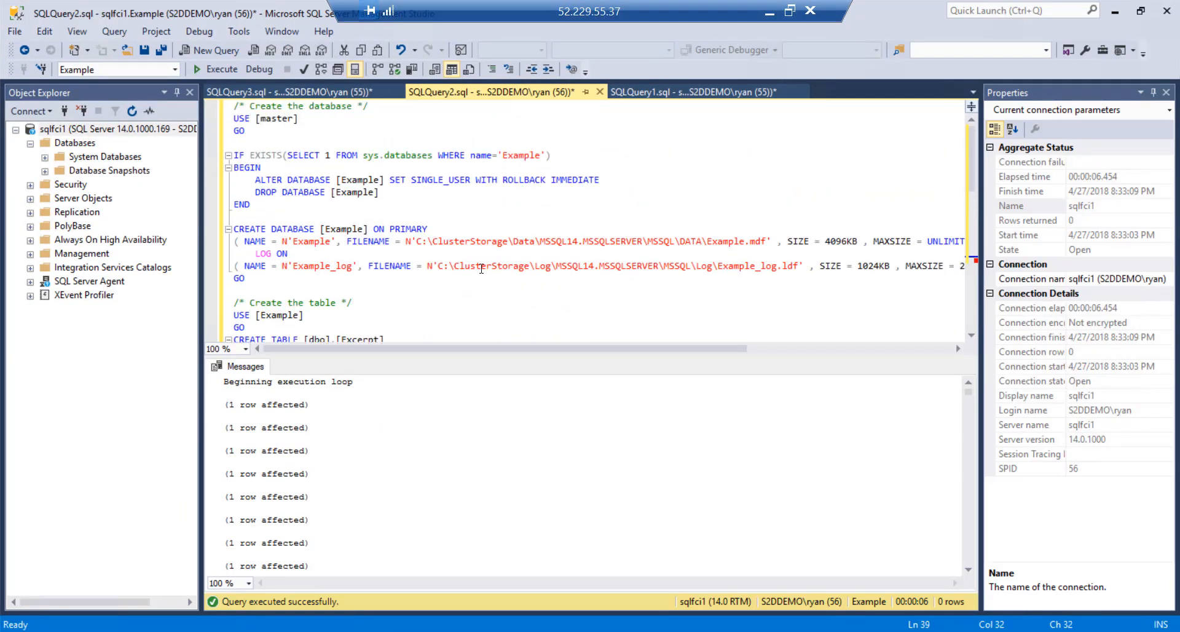
Run the Example database script, dismiss the broken-connection error, and rerun it successfully
click(213, 69)
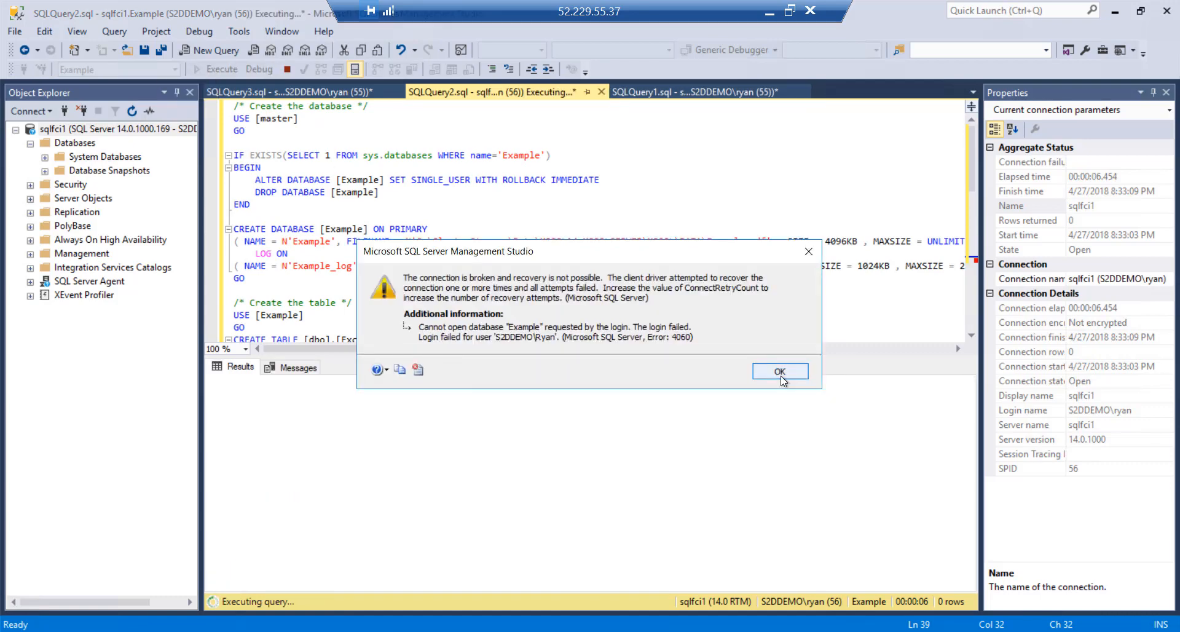
click(780, 372)
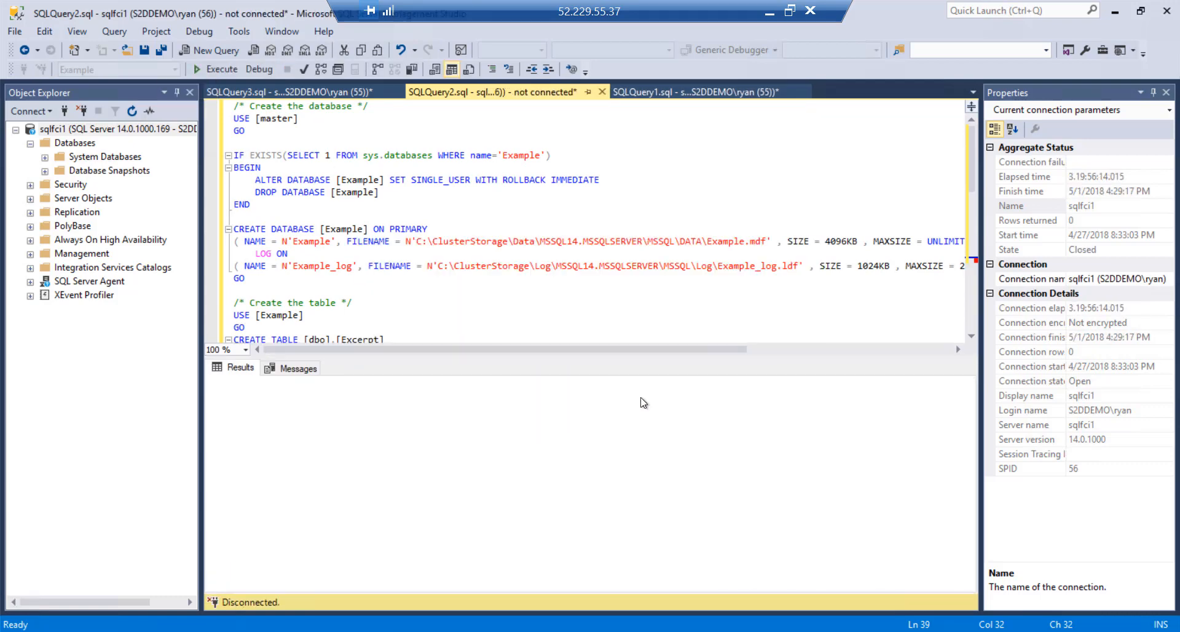
click(378, 210)
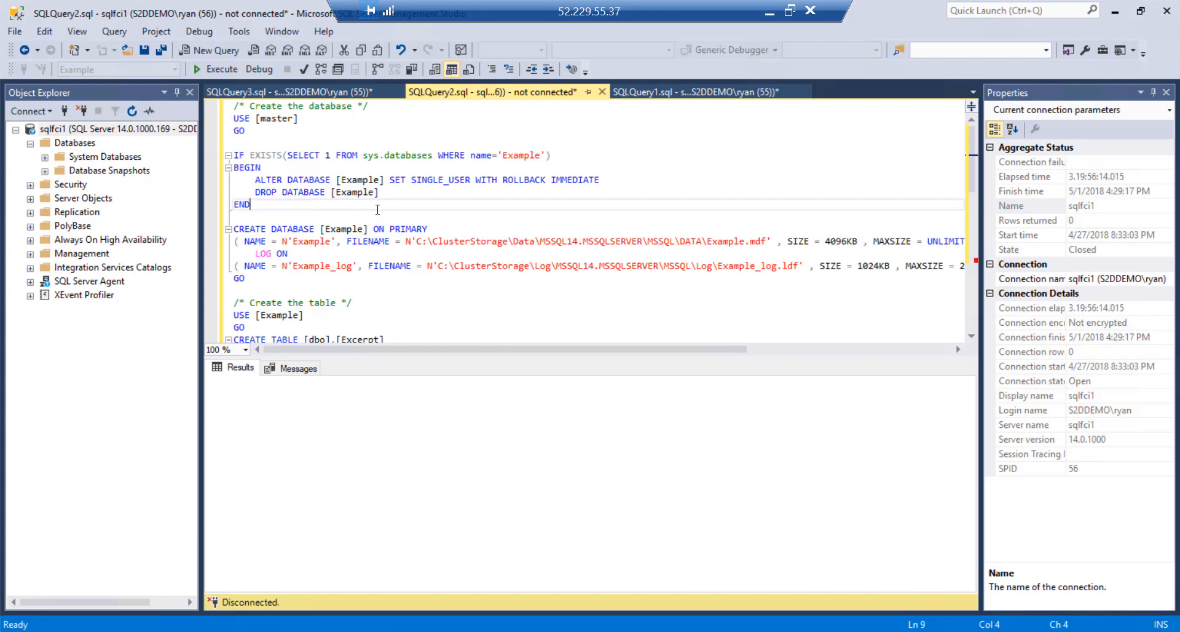
click(219, 70)
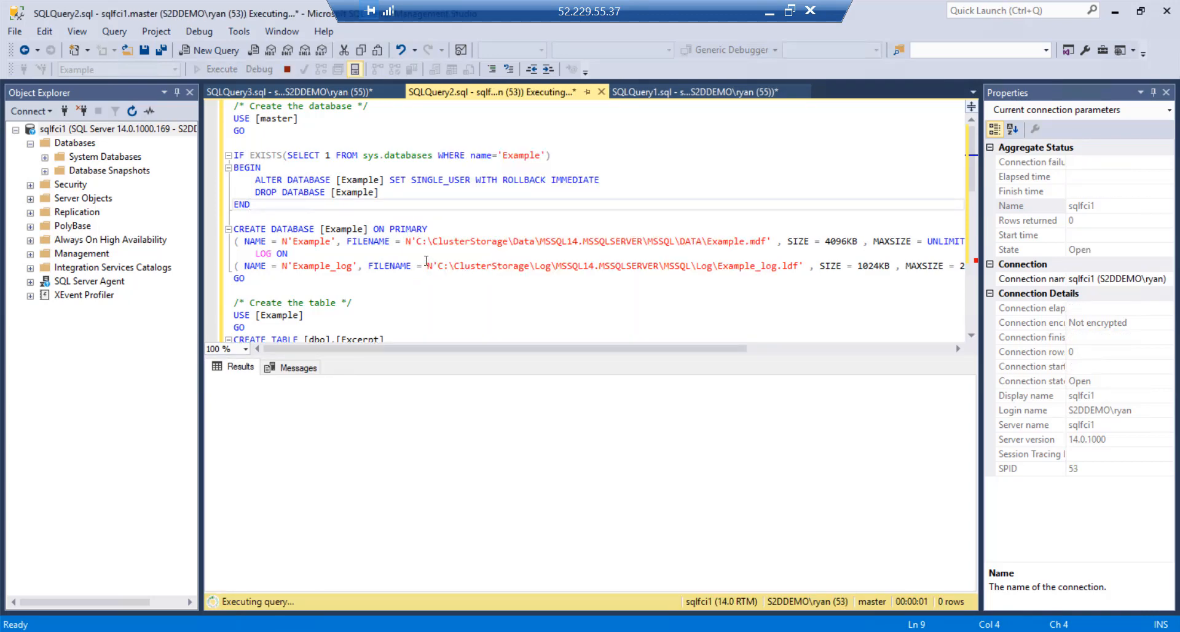
scroll(426, 261, down, 4)
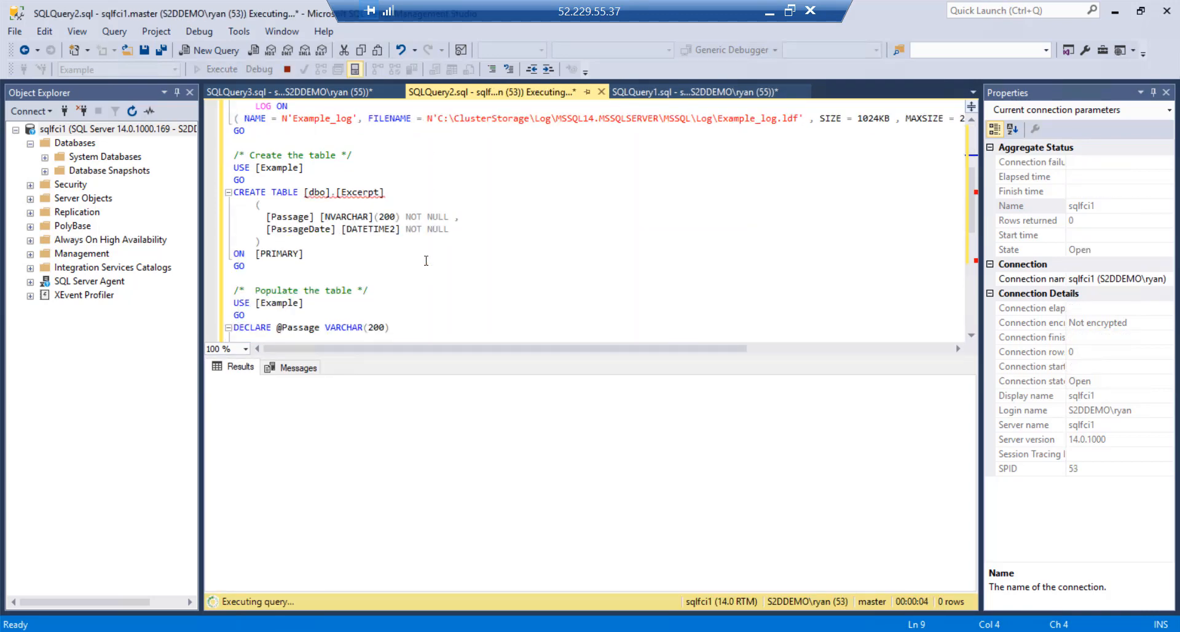
scroll(426, 261, up, 4)
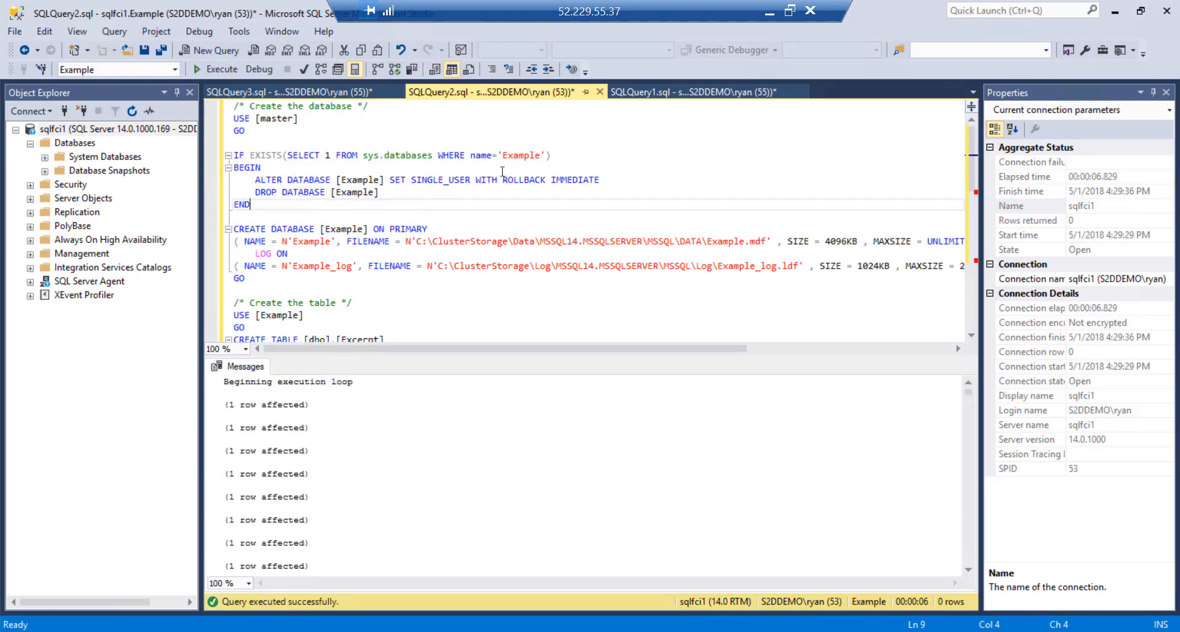
Refresh the server's Databases folder so the Example database appears
click(90, 145)
right_click(89, 145)
click(120, 332)
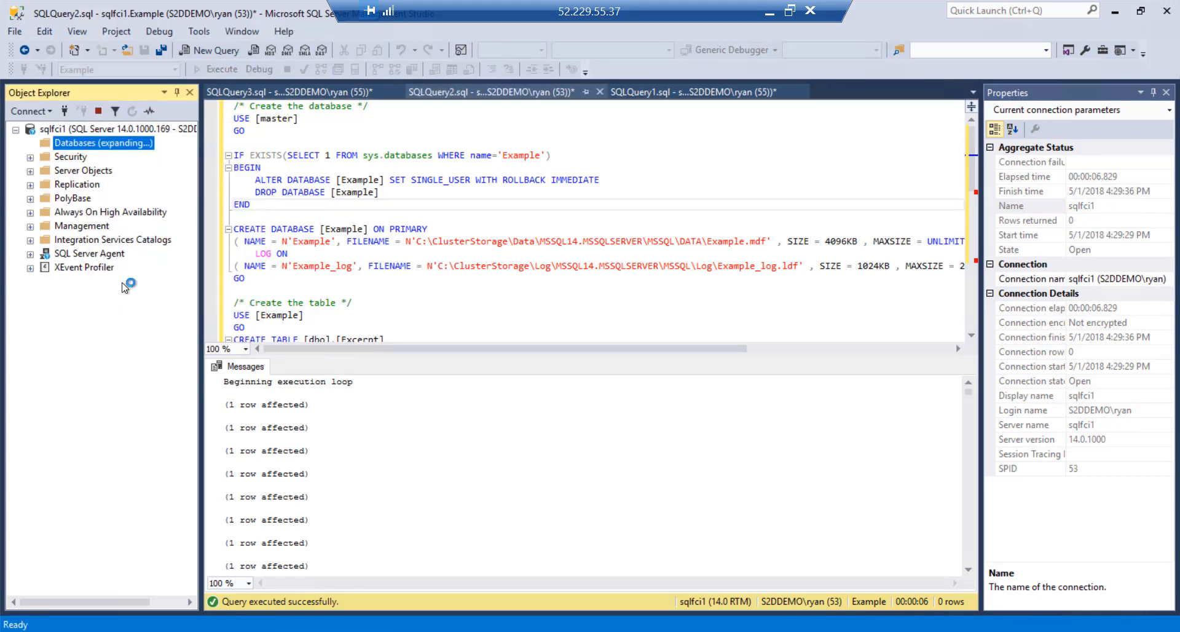
Show the SQLQuery1.sql distributed-transaction script at 150% zoom
click(655, 98)
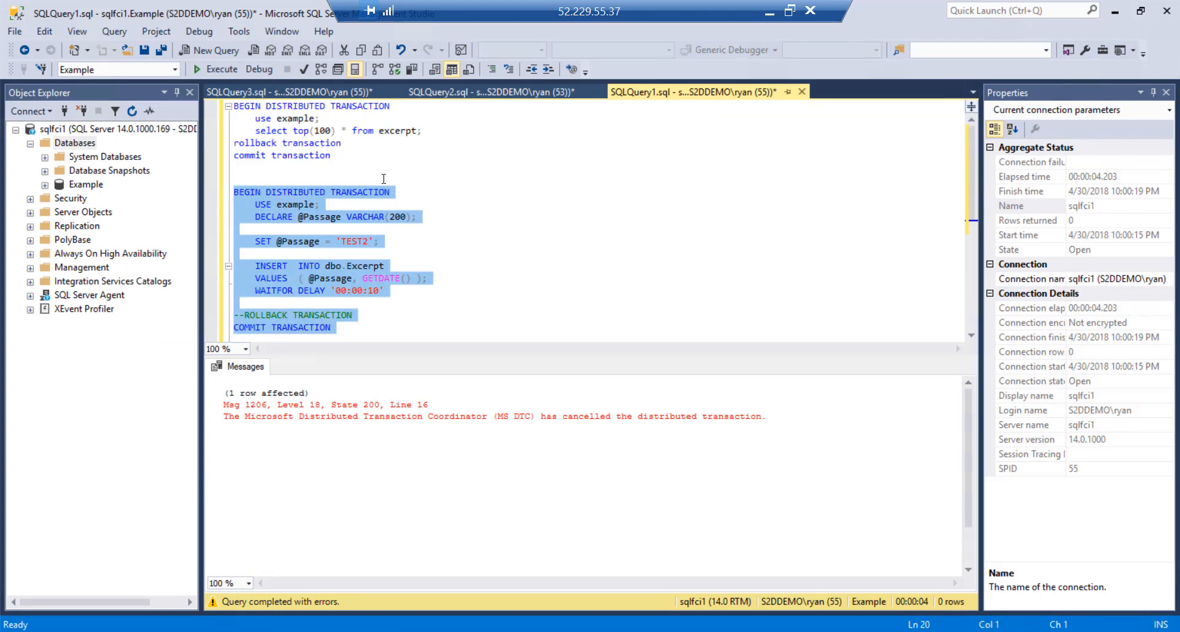
click(365, 158)
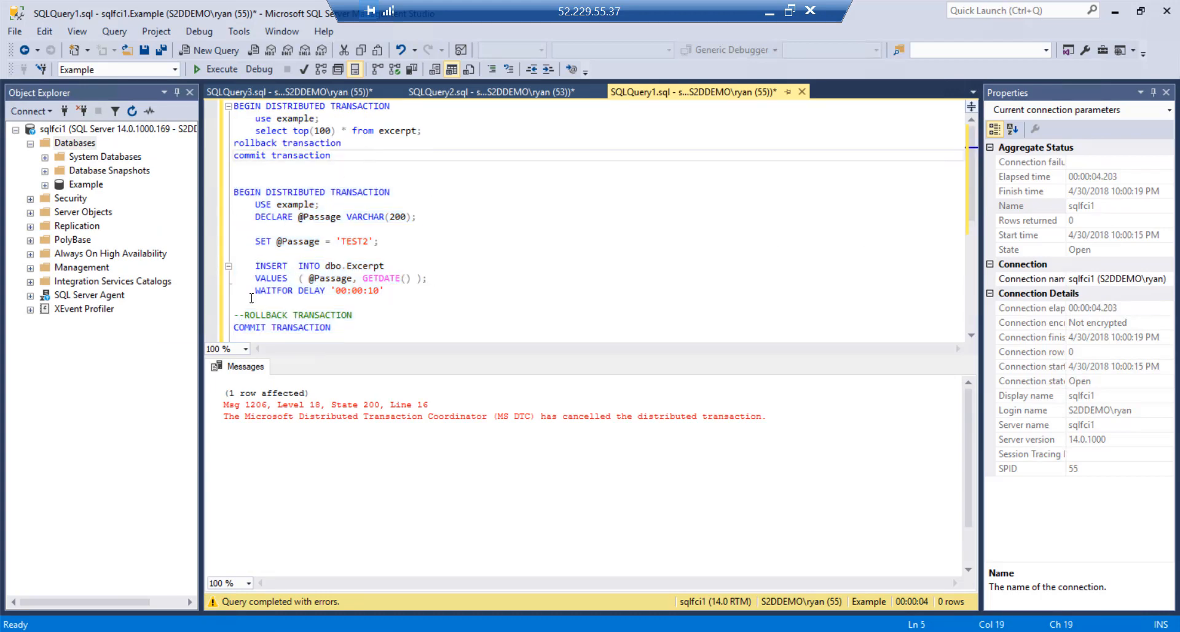
click(245, 348)
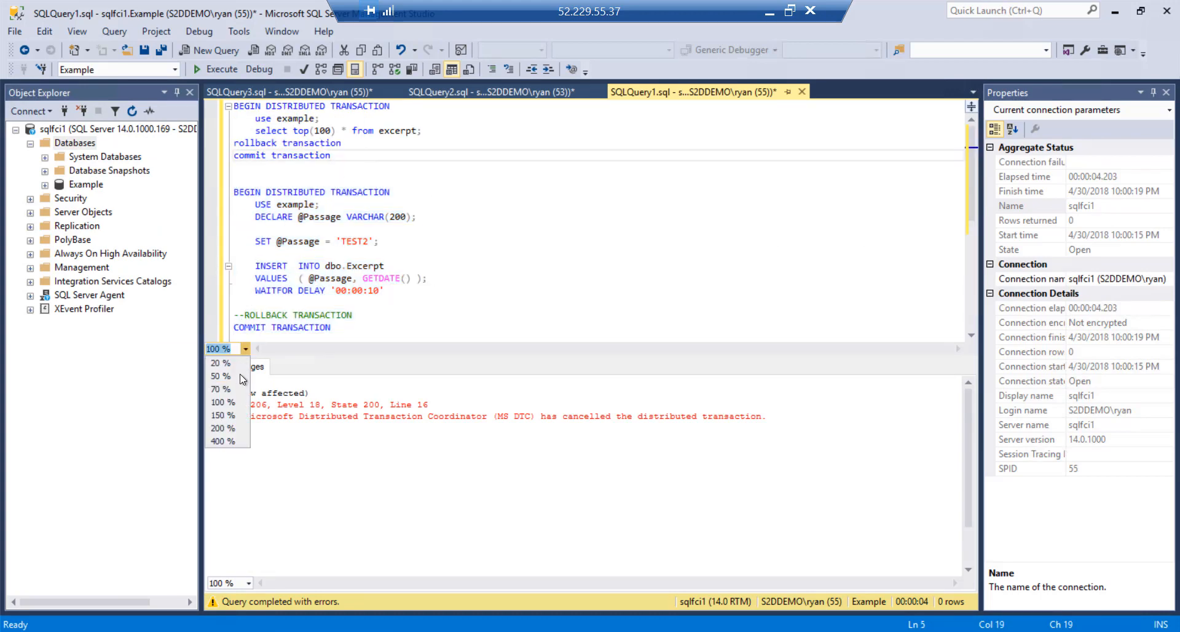
click(227, 413)
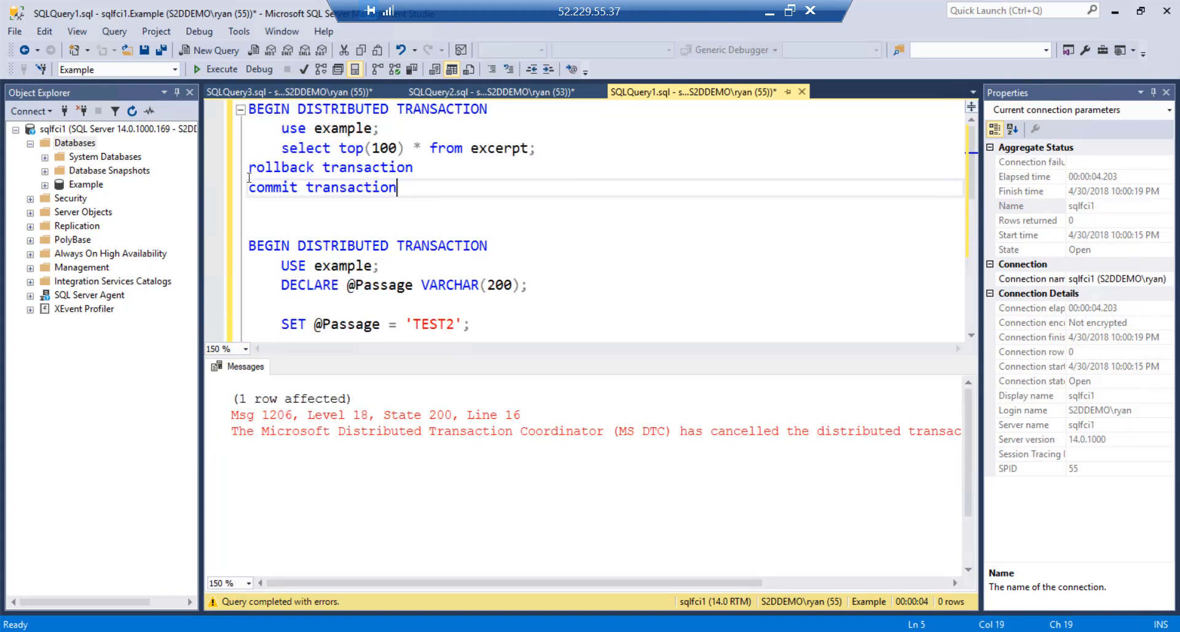
Comment out the 'rollback transaction' line and select the first transaction block
click(226, 116)
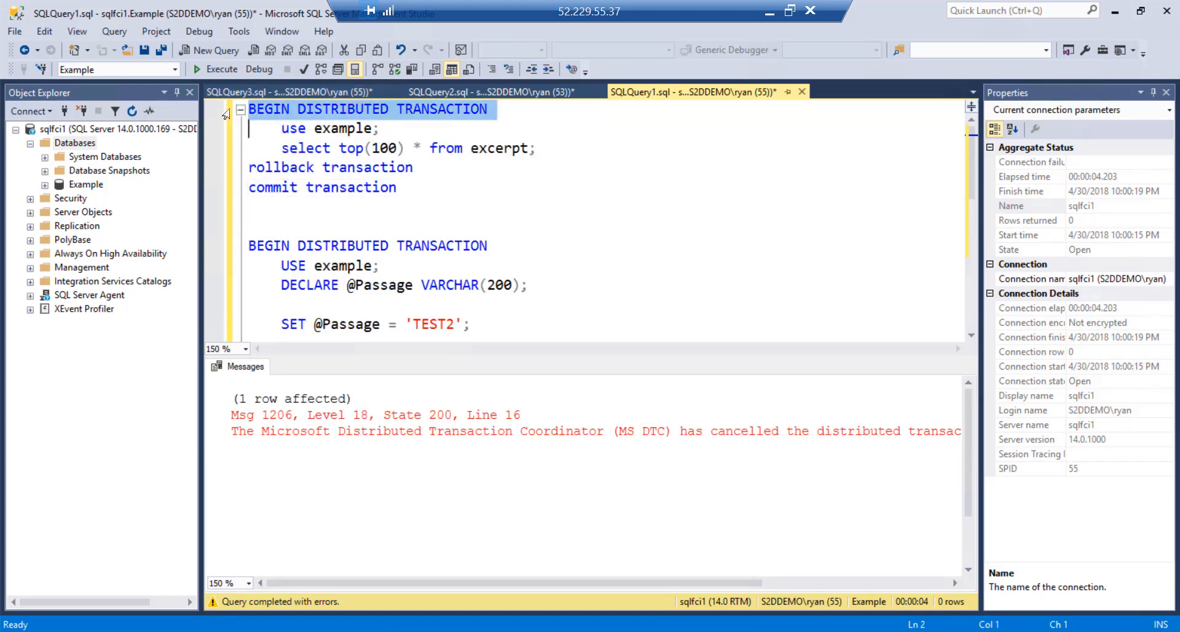
click(224, 132)
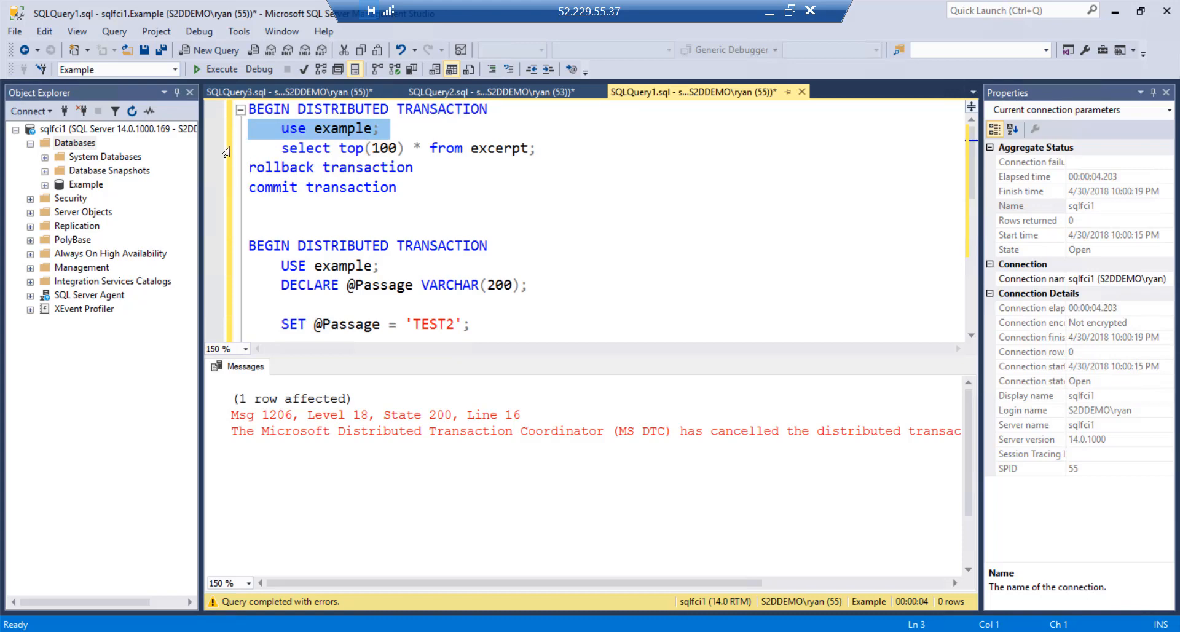
click(226, 152)
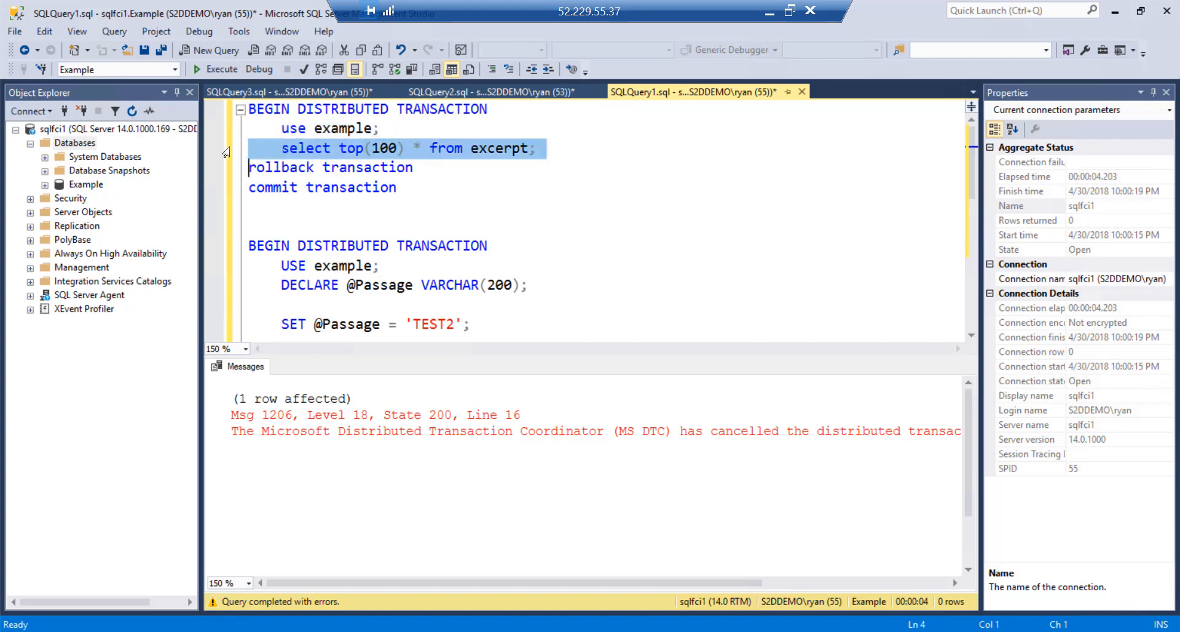
click(276, 171)
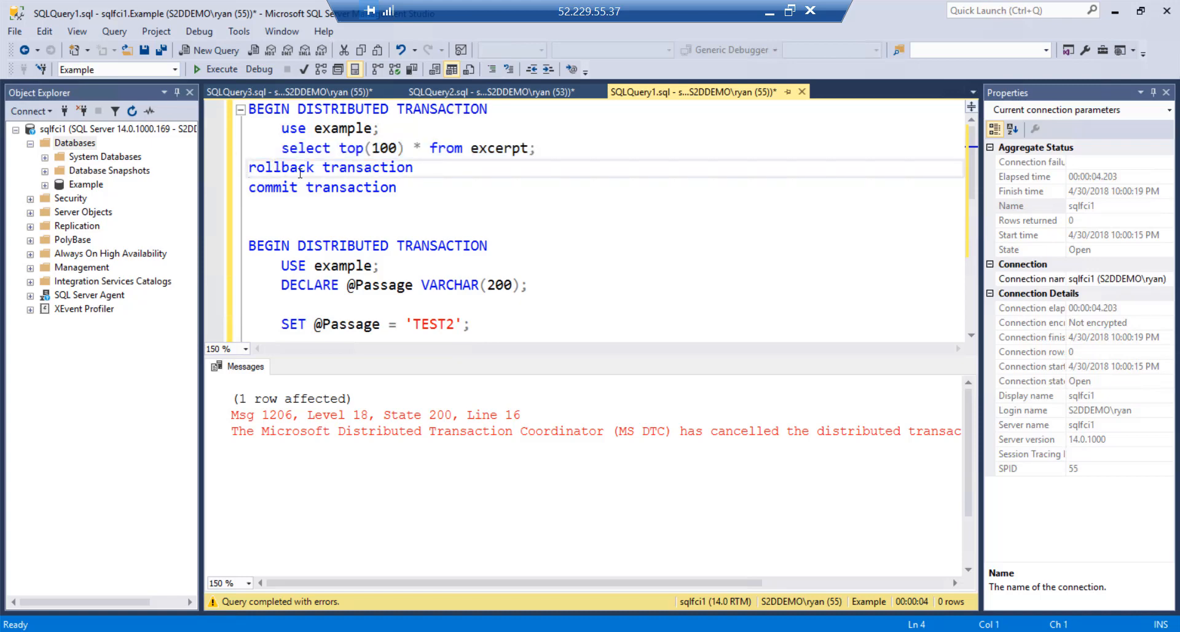
text(--)
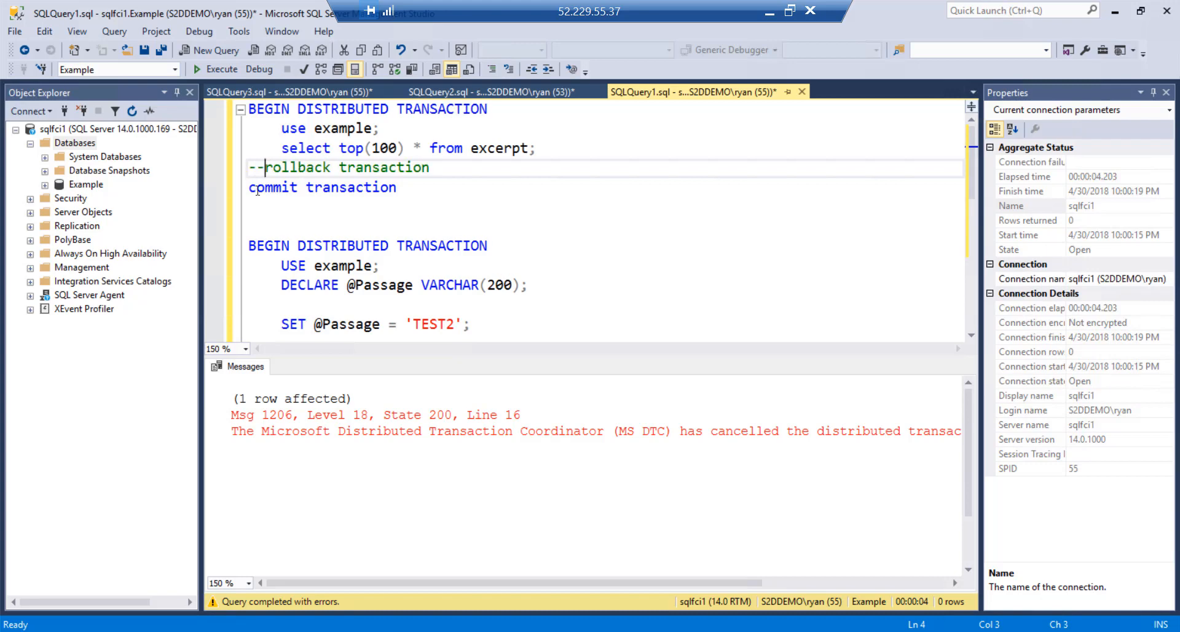
drag(227, 111, 229, 190)
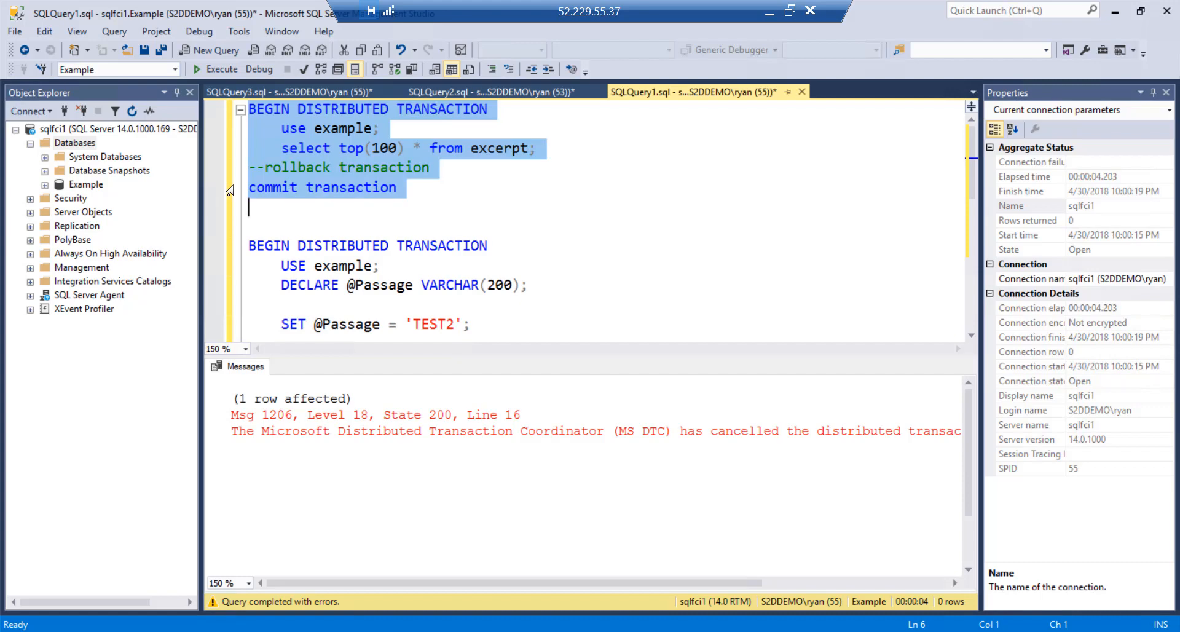
click(790, 10)
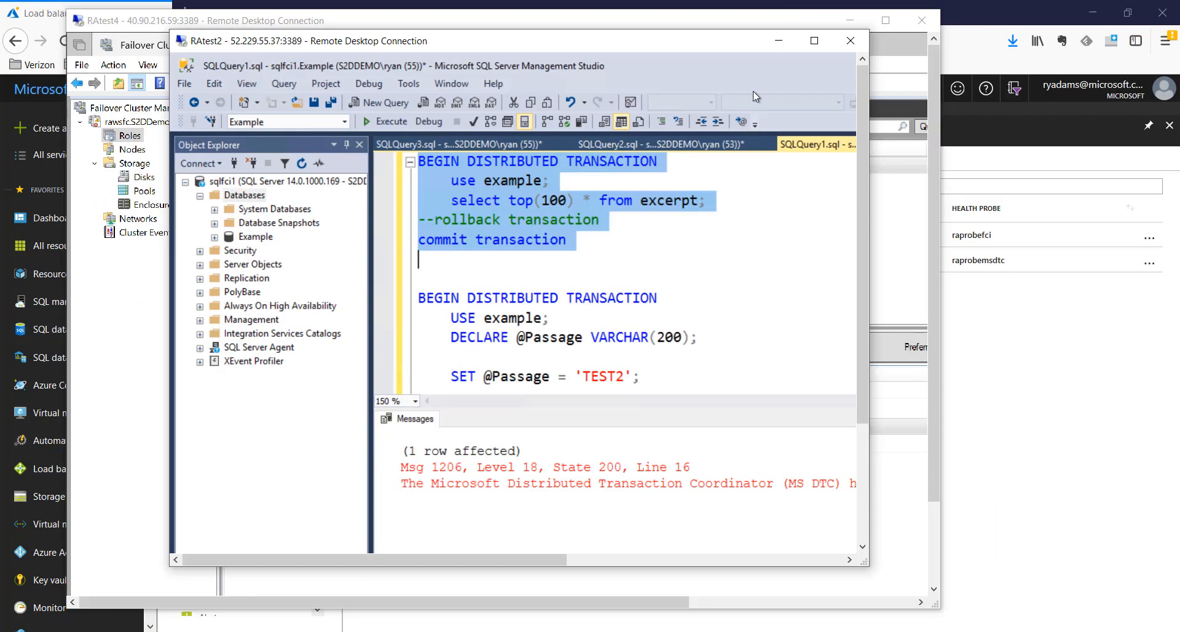
Arrange the RAtest2 and RAtest4 sessions side by side with Component Services visible
drag(373, 44, 807, 86)
drag(544, 29, 484, 27)
drag(423, 96, 308, 80)
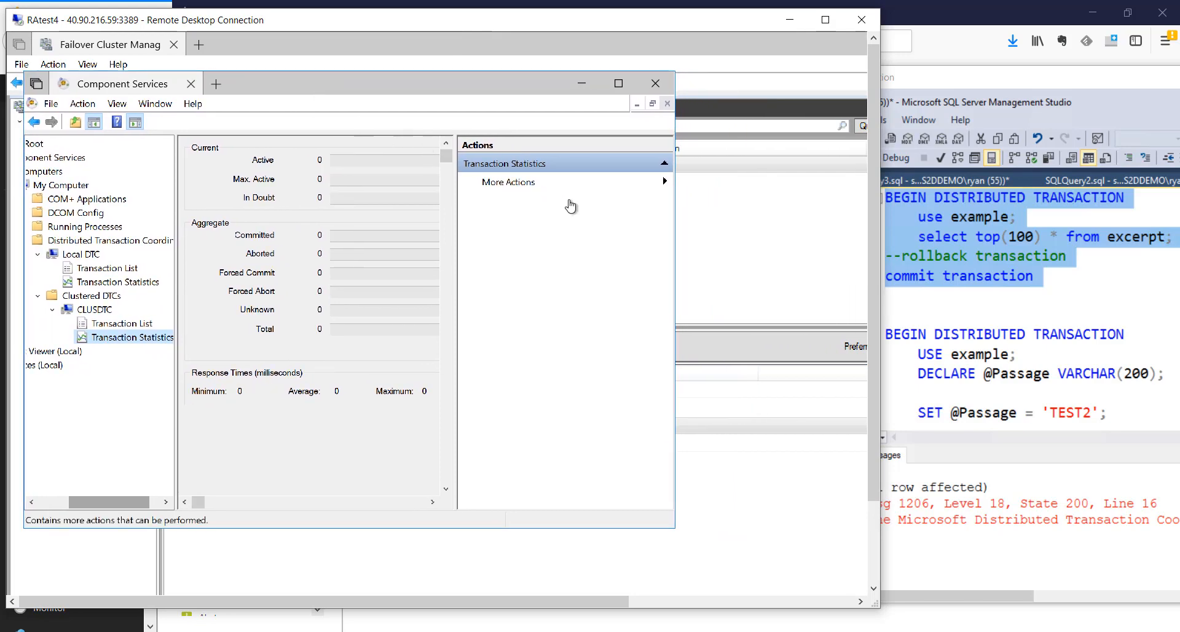
click(1031, 79)
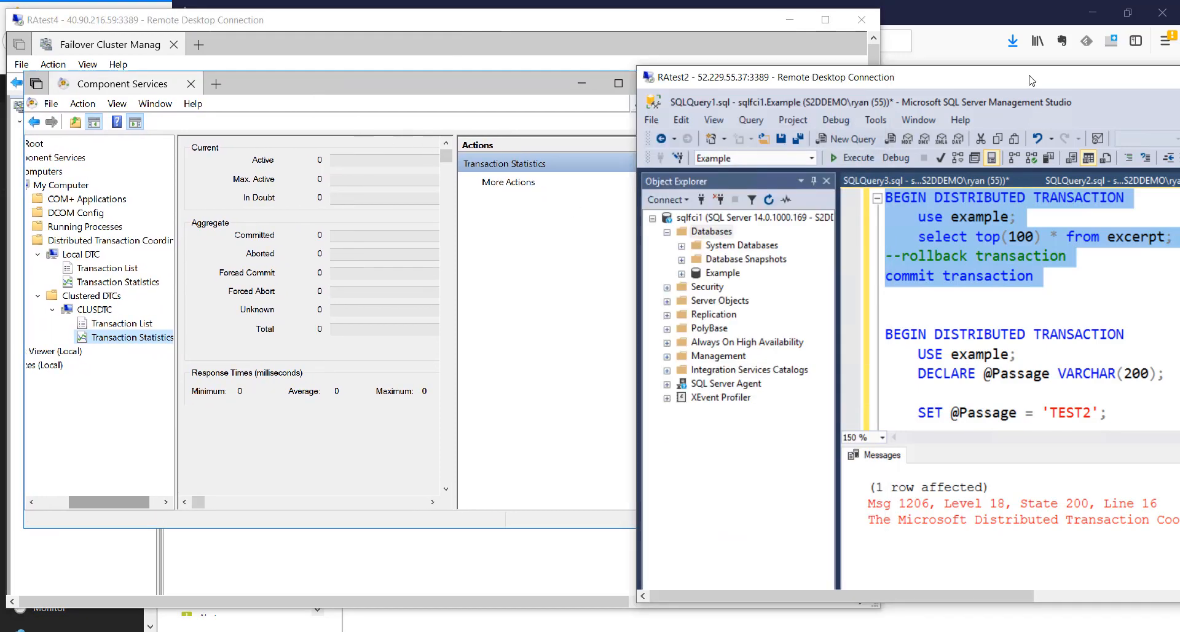
Run the committing transaction block and confirm CLUSDTC shows 1 committed, 1 total
click(858, 158)
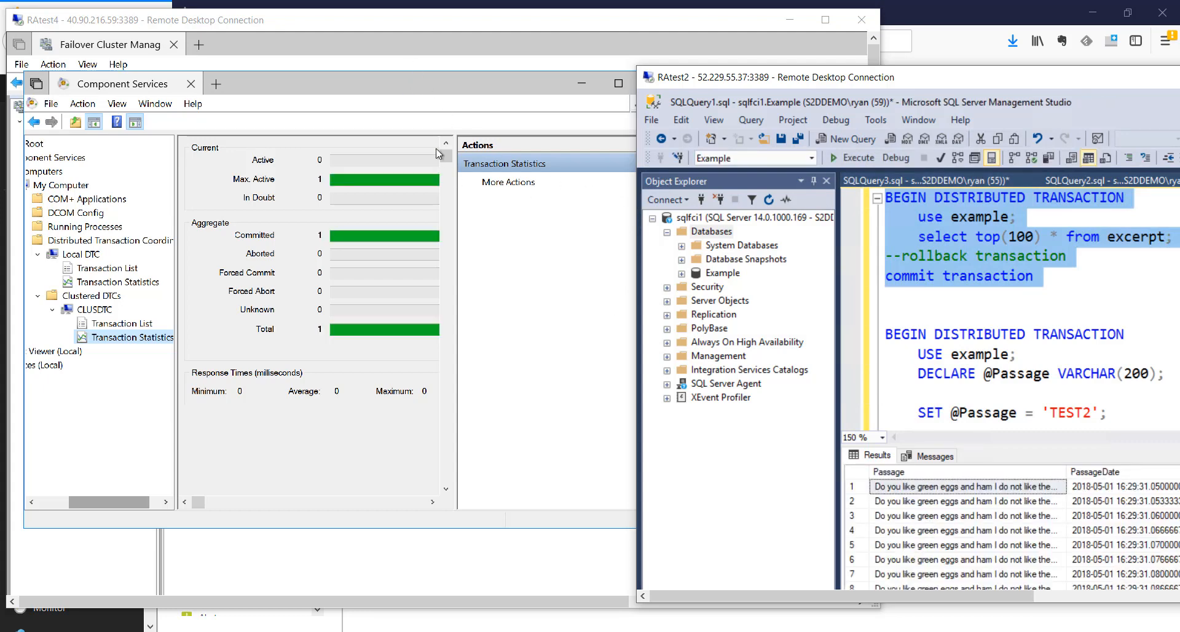
click(367, 88)
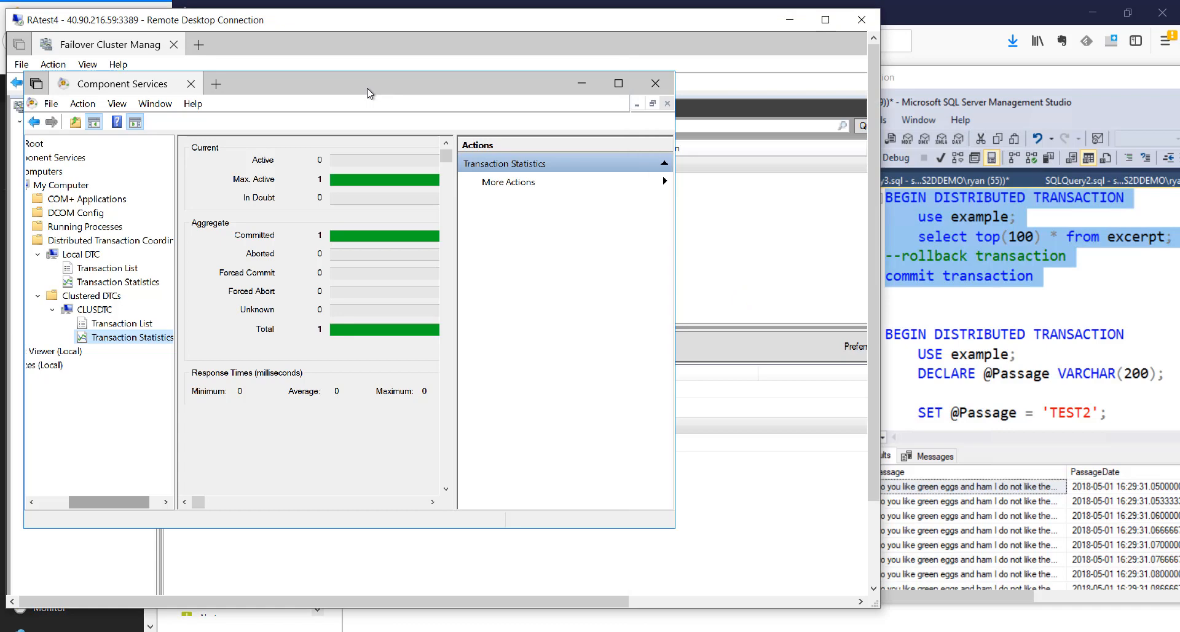
key(ctrl+1)
click(314, 204)
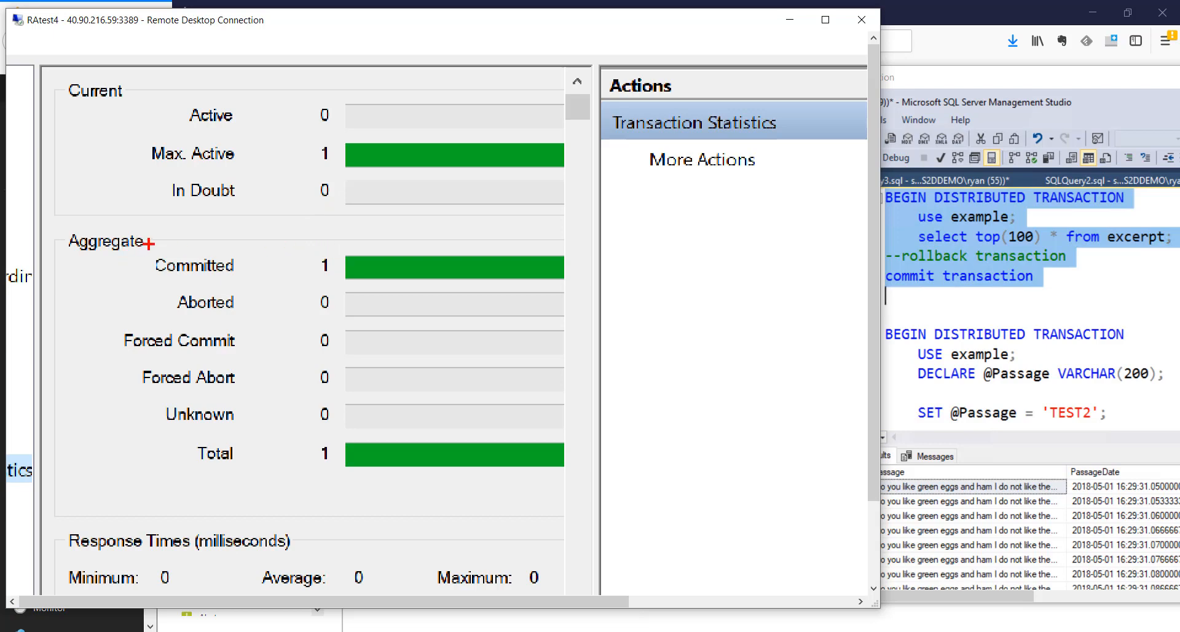
mouse_move(149, 243)
mouse_down()
mouse_move(169, 287)
mouse_move(562, 286)
mouse_move(596, 261)
mouse_move(458, 242)
mouse_move(288, 255)
mouse_move(151, 247)
mouse_up()
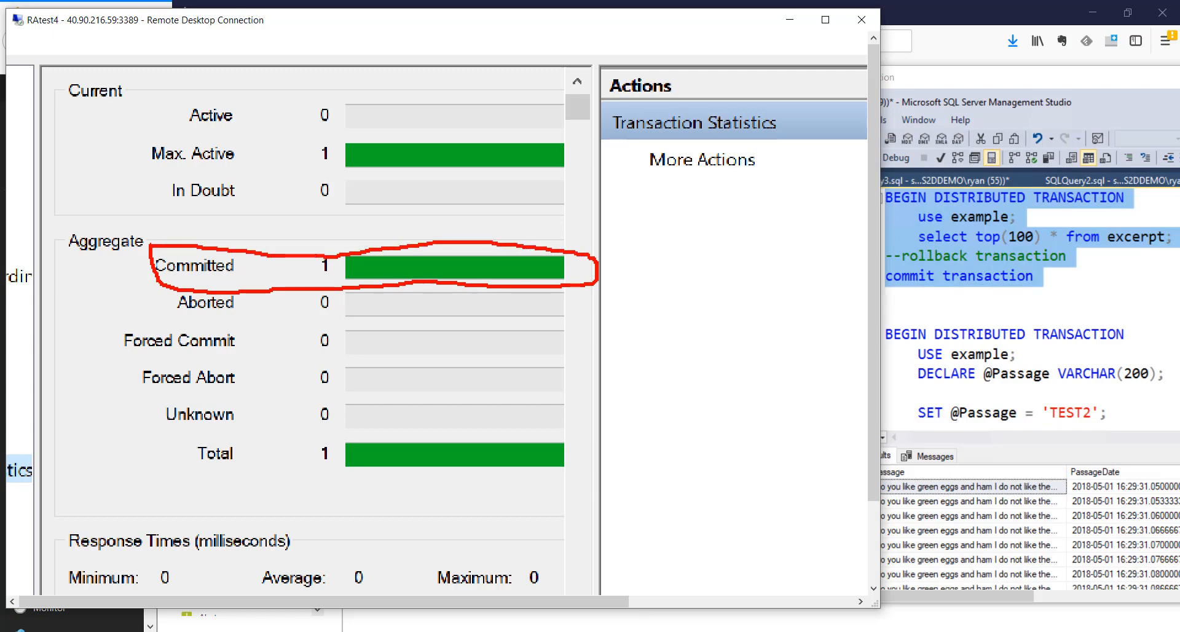
click(978, 84)
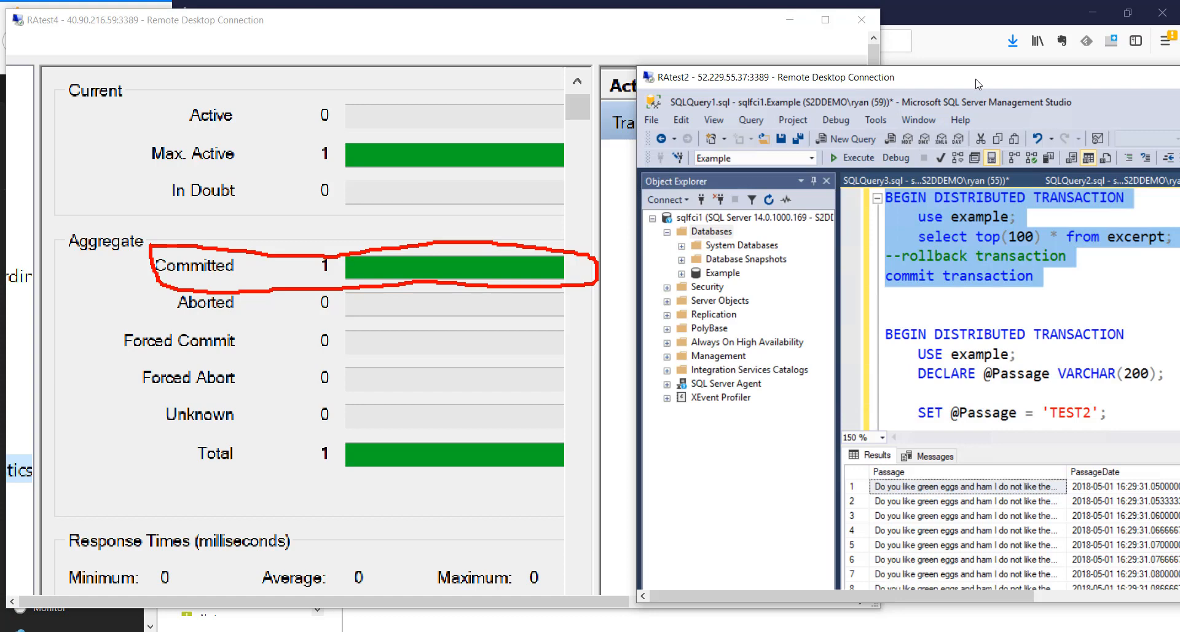
Comment out 'commit transaction' and uncomment 'rollback transaction'
click(938, 270)
key(Home)
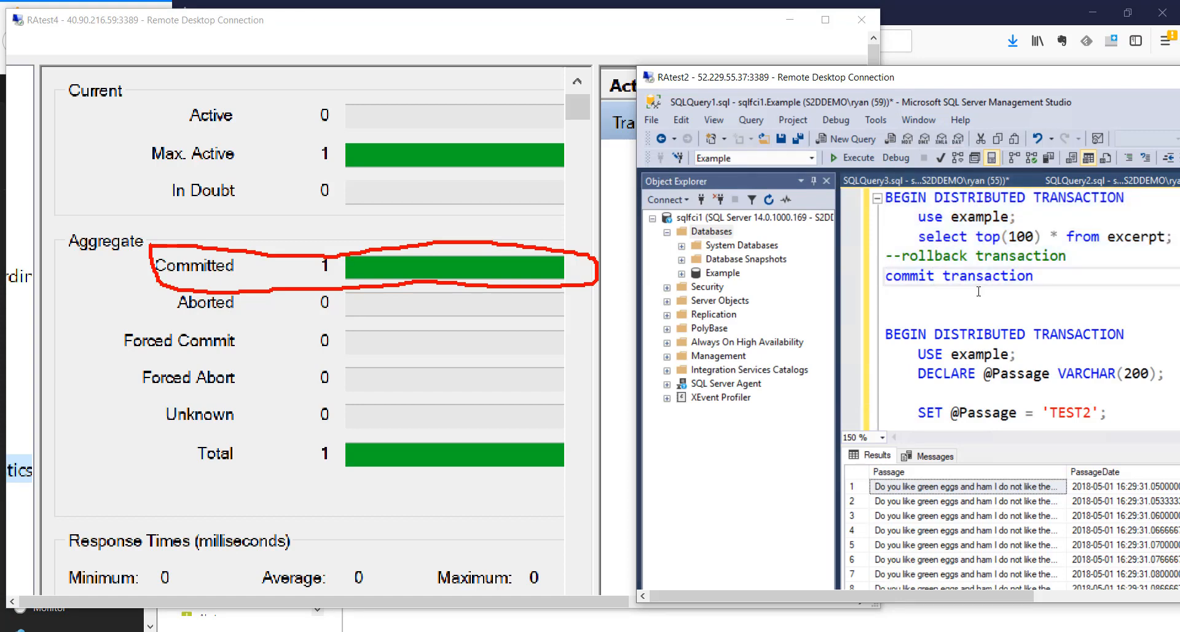
text(--)
key(Up)
key(BackSpace)
key(BackSpace)
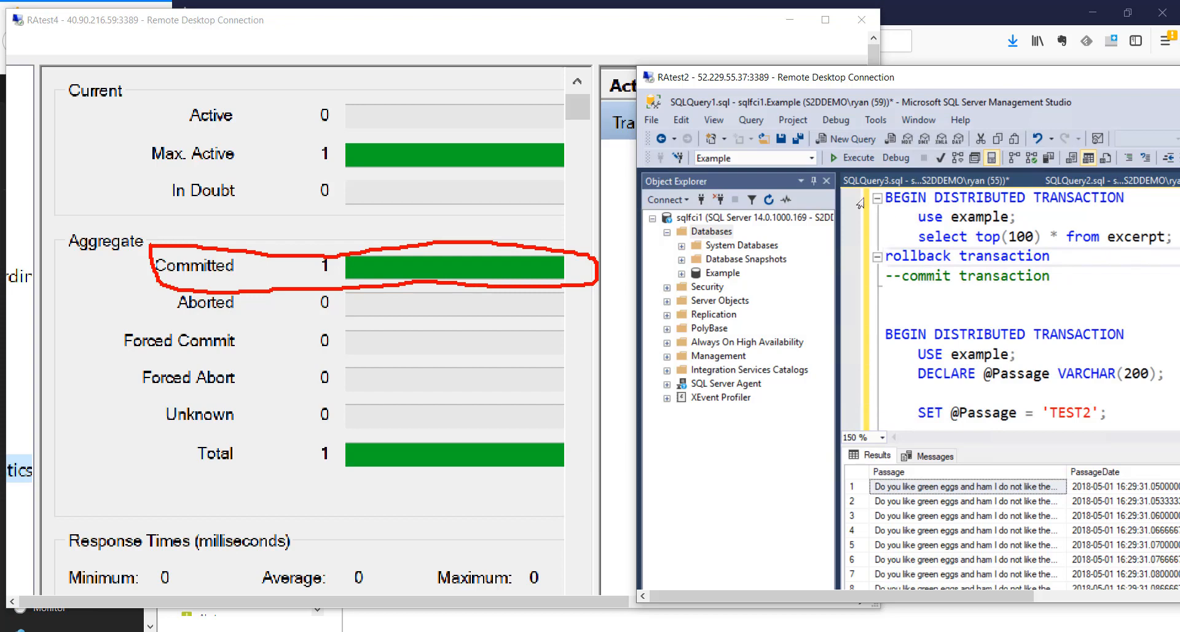
Run the rollback block and confirm CLUSDTC's statistics show 1 aborted, 2 total
drag(860, 204, 867, 278)
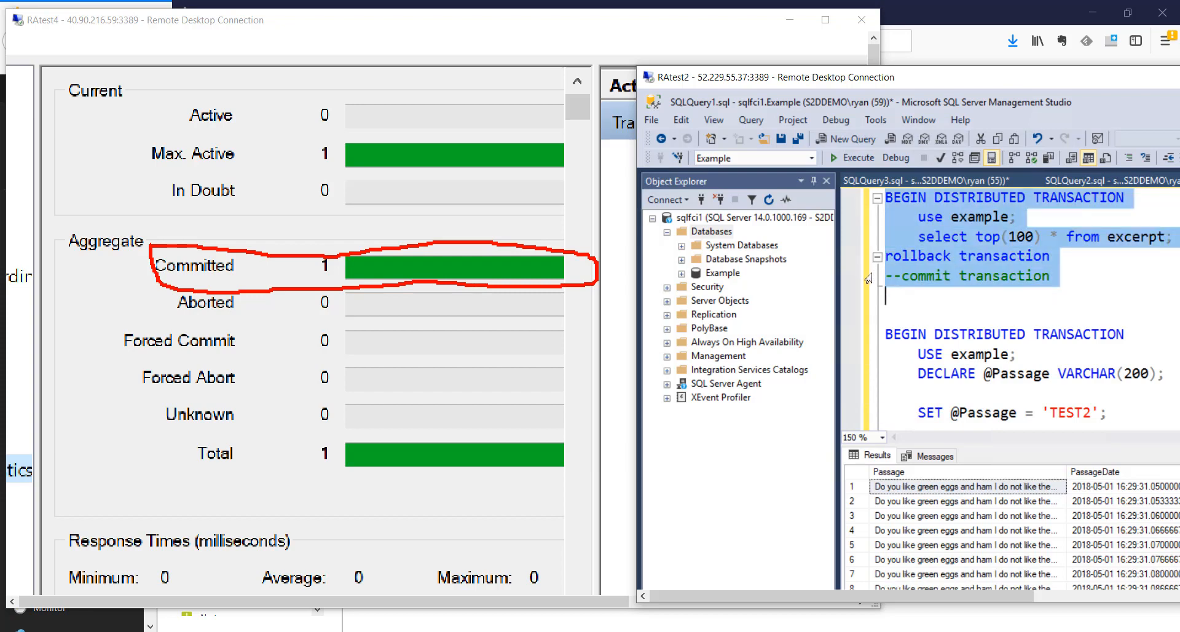
click(854, 158)
click(468, 21)
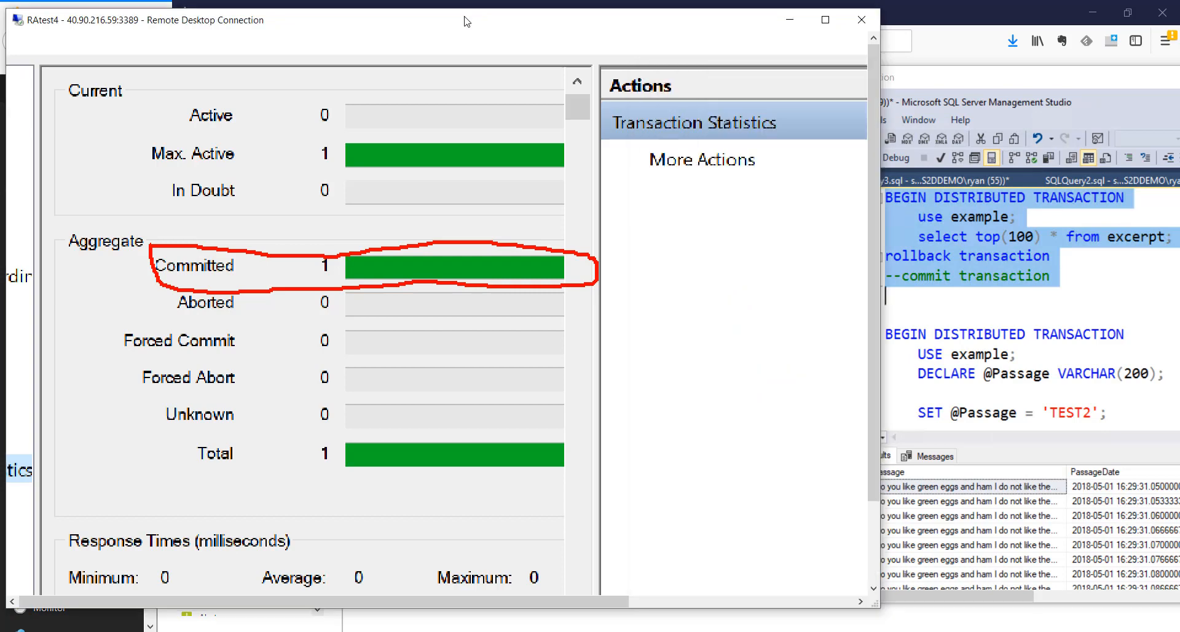
key(Escape)
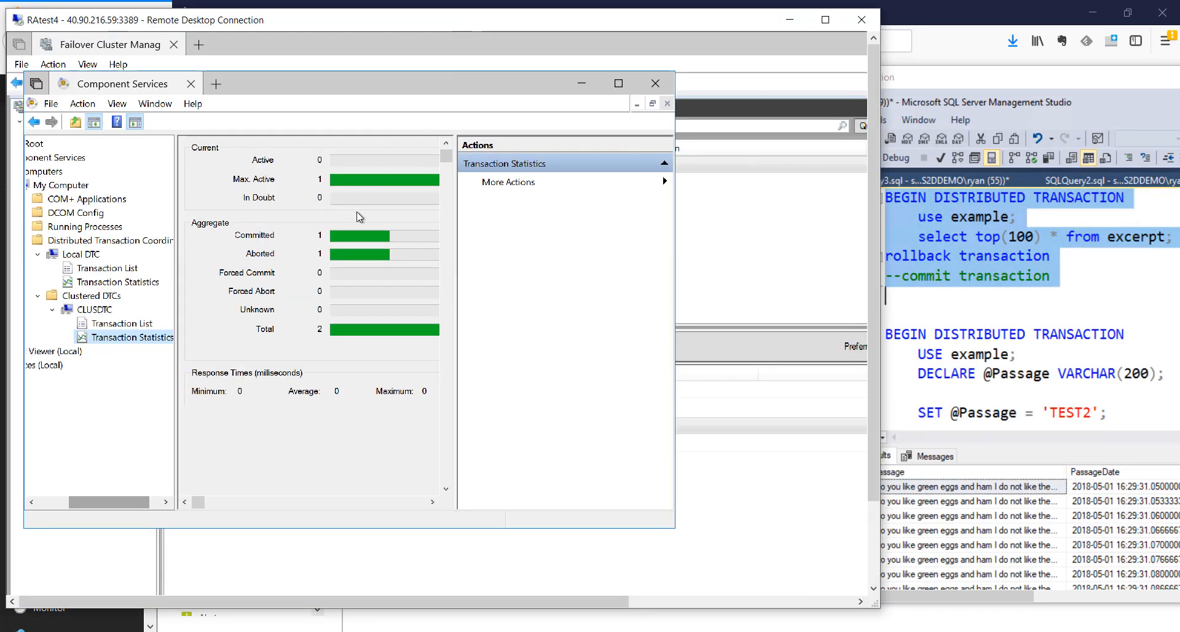
key(ctrl+1)
click(156, 270)
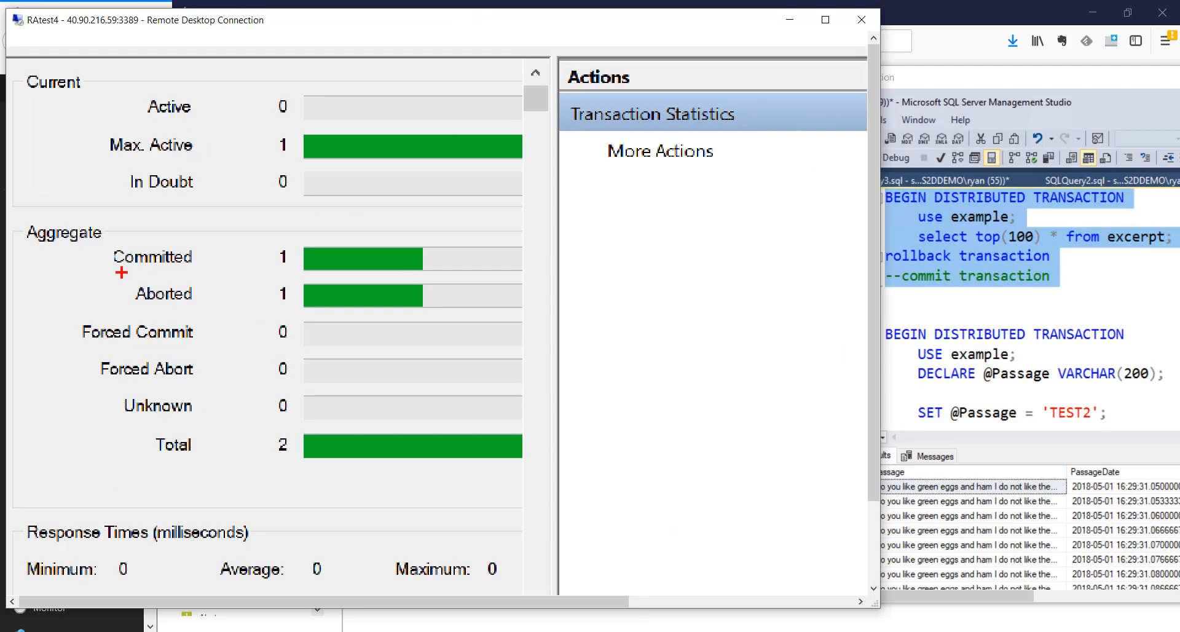
mouse_move(121, 272)
mouse_down()
mouse_move(130, 305)
mouse_move(151, 319)
mouse_up()
key(e)
drag(125, 276, 454, 314)
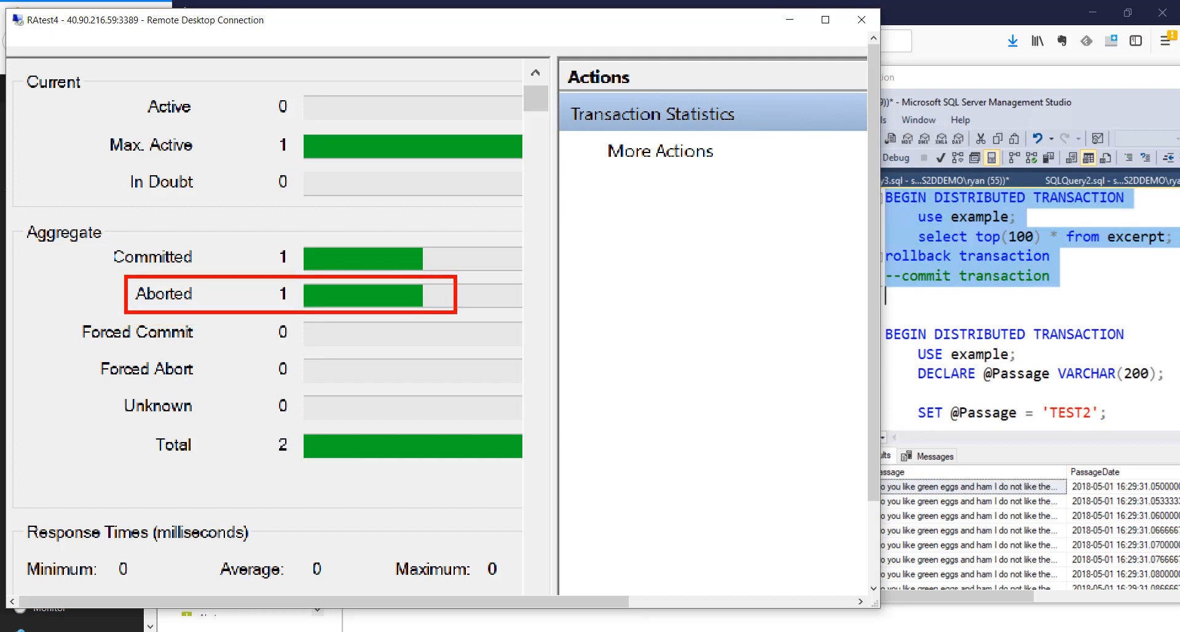
key(Escape)
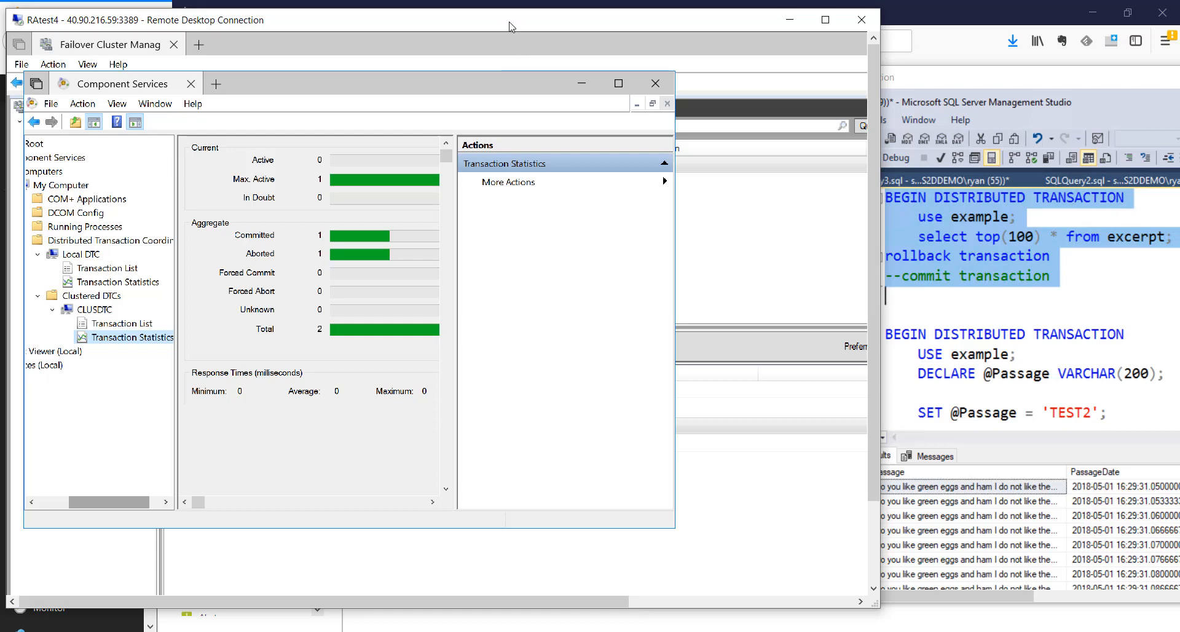
Move the ClusDTC role to the best possible node
click(518, 50)
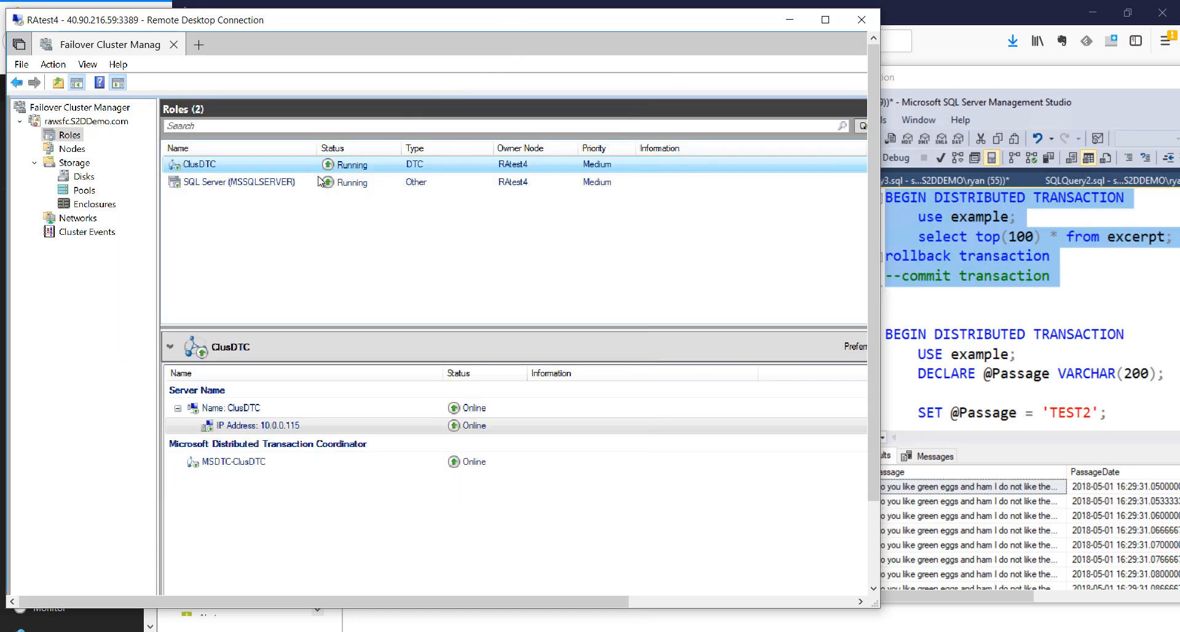
click(825, 19)
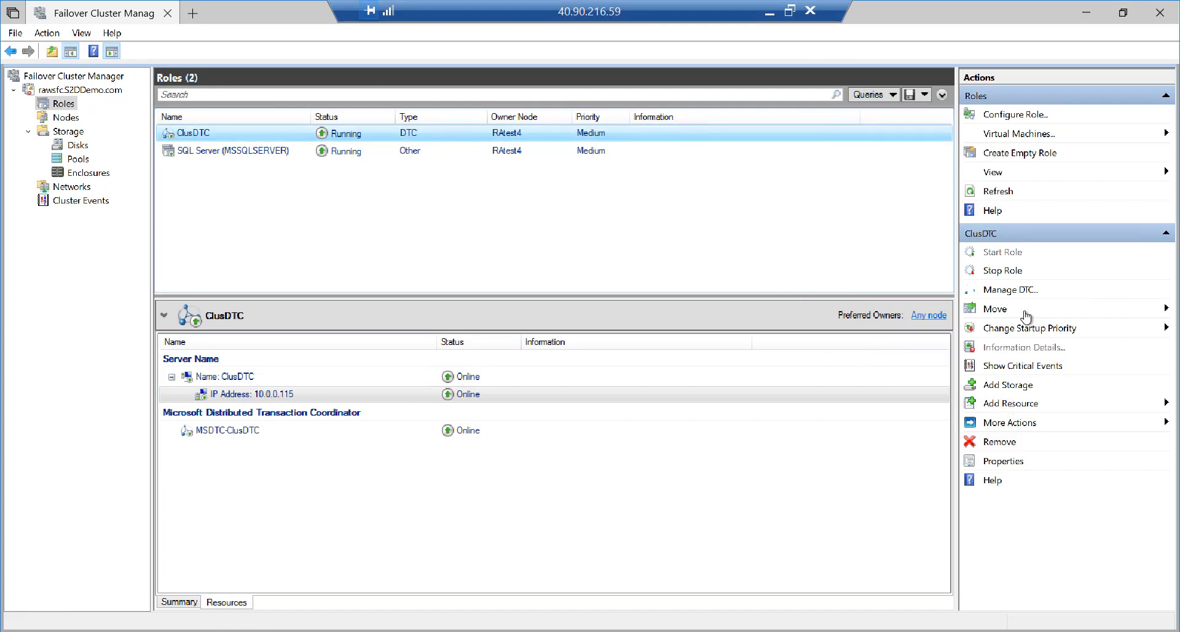
click(1005, 310)
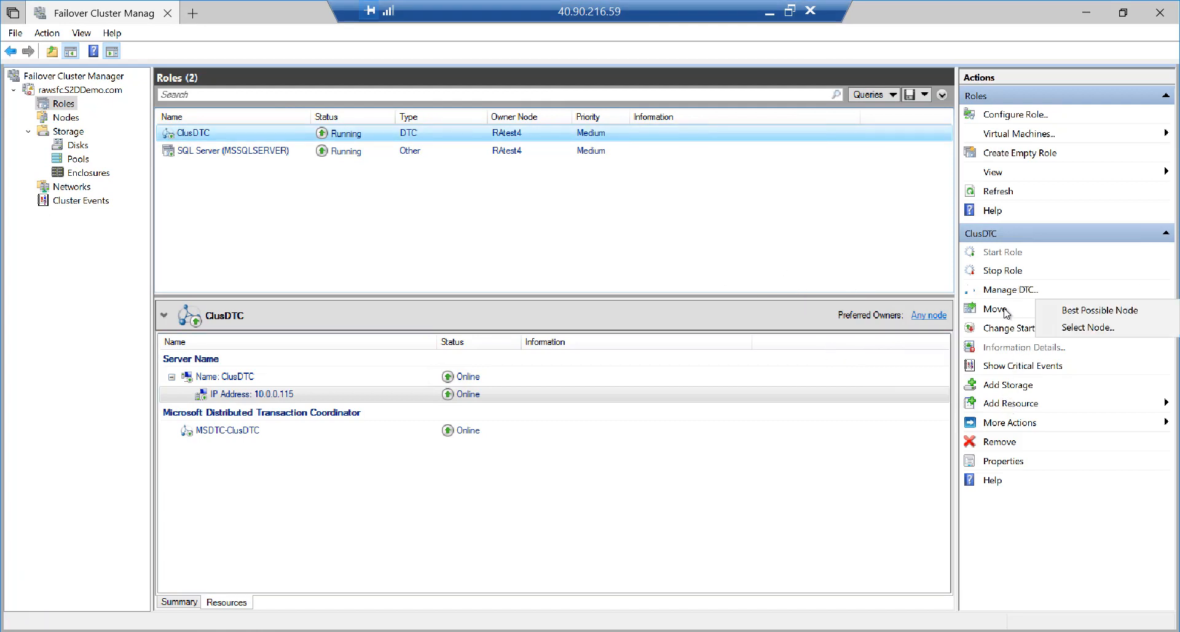
click(1094, 310)
Move SQL Server (MSSQLSERVER) to the best possible node and verify its owner is RAtest5
click(266, 151)
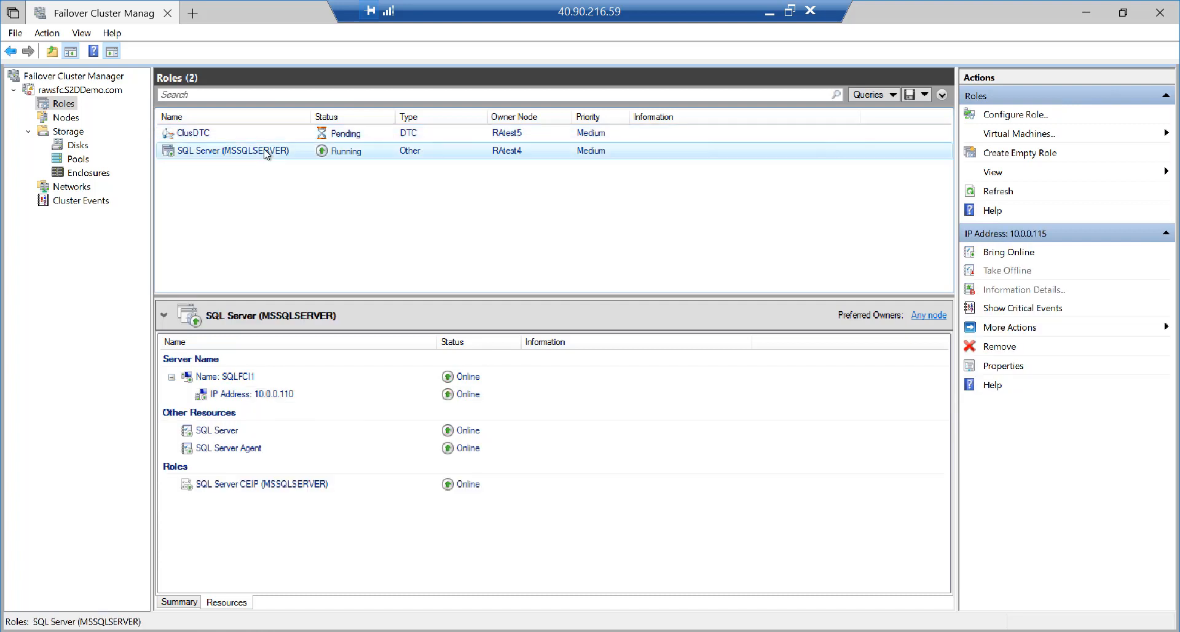
click(1004, 296)
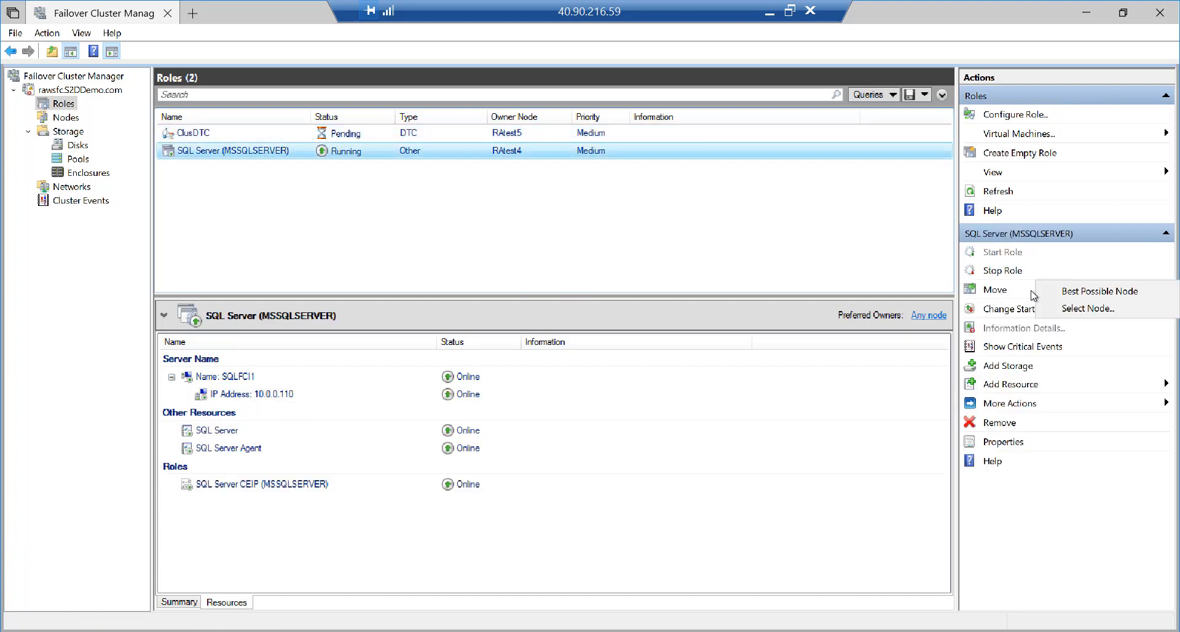
click(1094, 294)
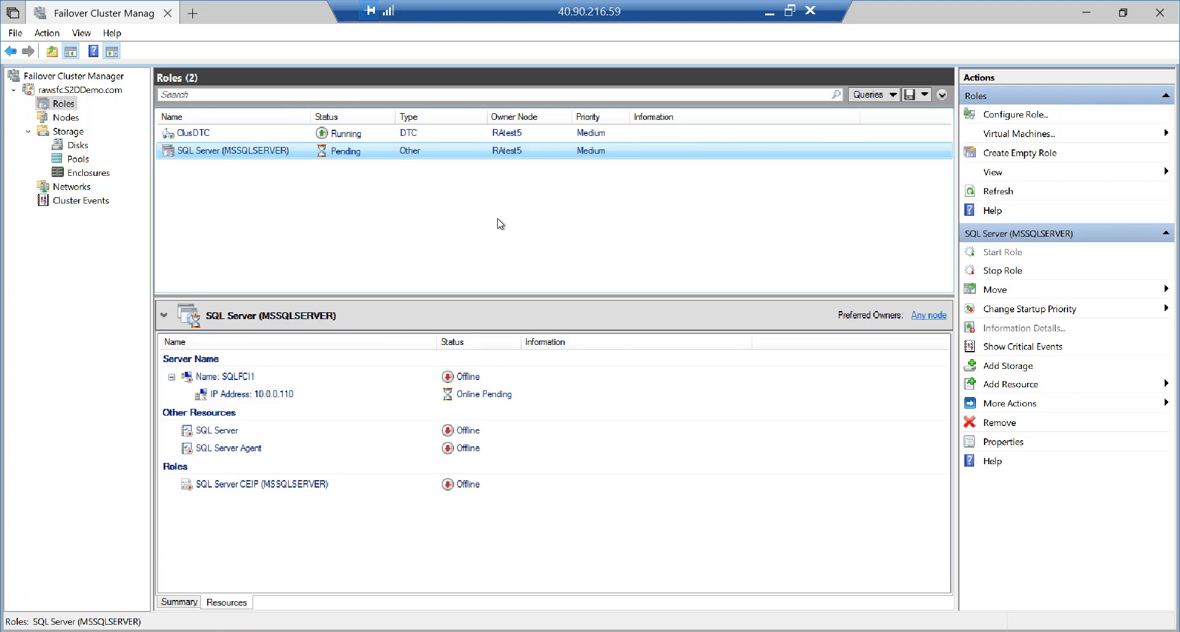
key(ctrl+1)
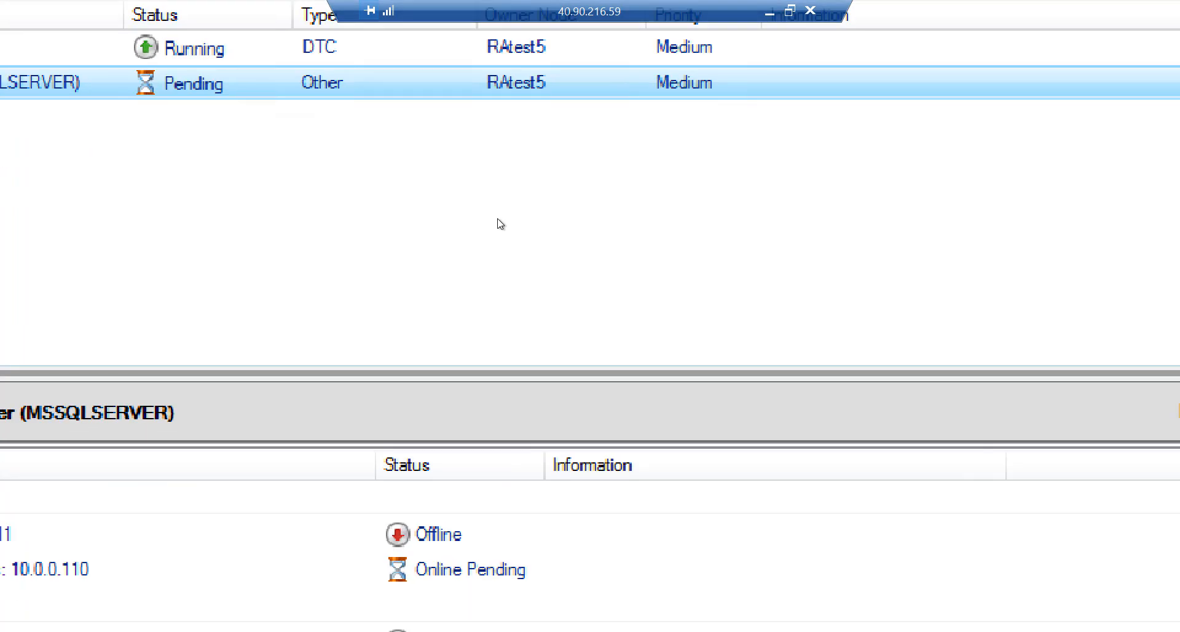
click(507, 83)
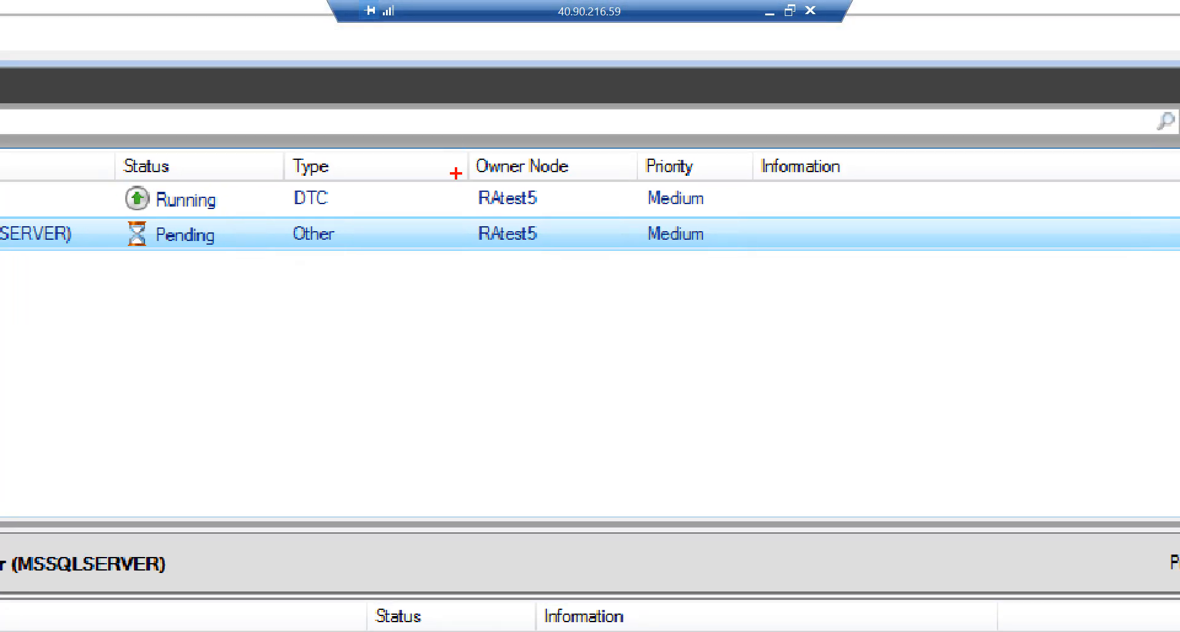
mouse_move(460, 148)
mouse_down()
mouse_move(461, 234)
mouse_move(598, 258)
mouse_up()
key(Escape)
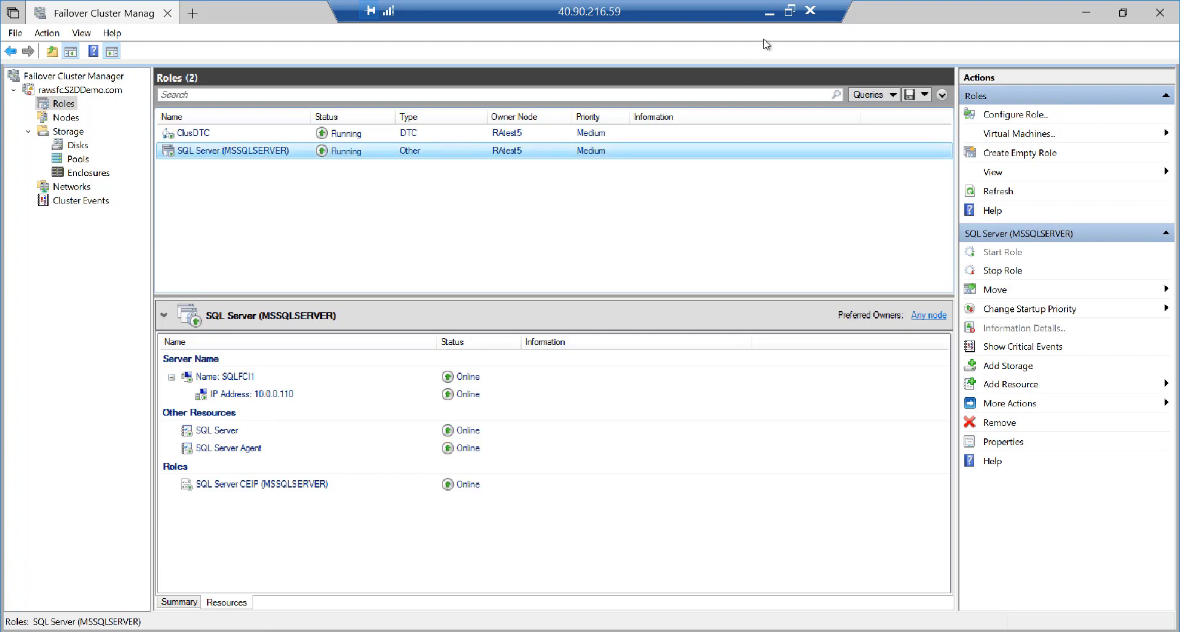
click(790, 11)
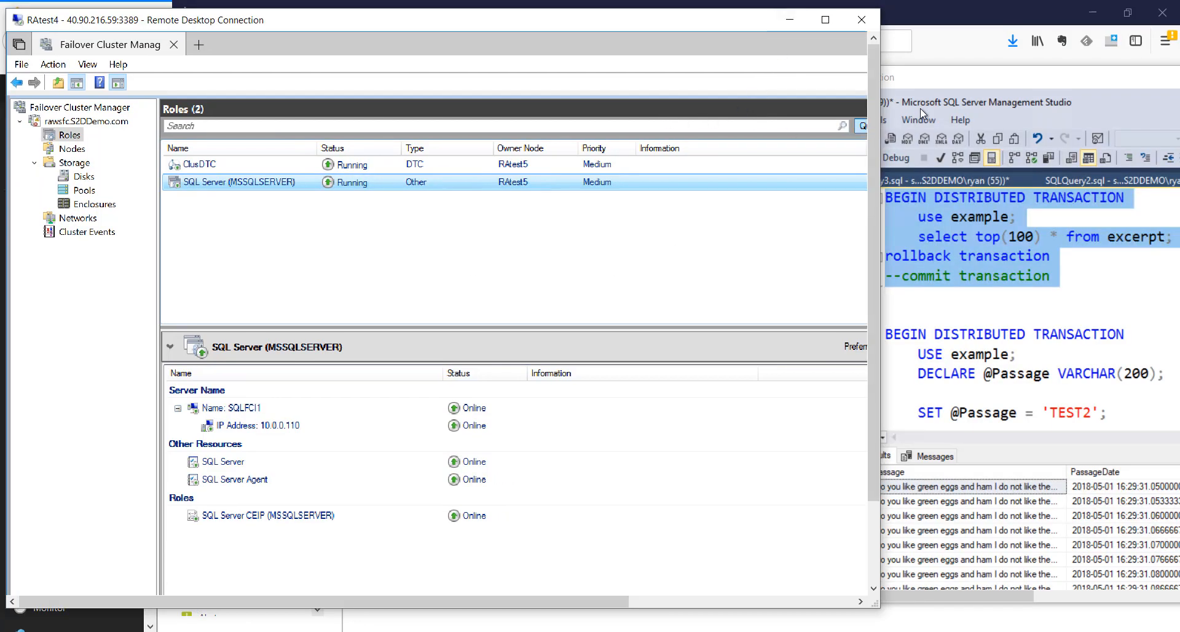
Uncomment 'commit transaction' and comment out 'rollback transaction' in the script
scroll(869, 186, down, 2)
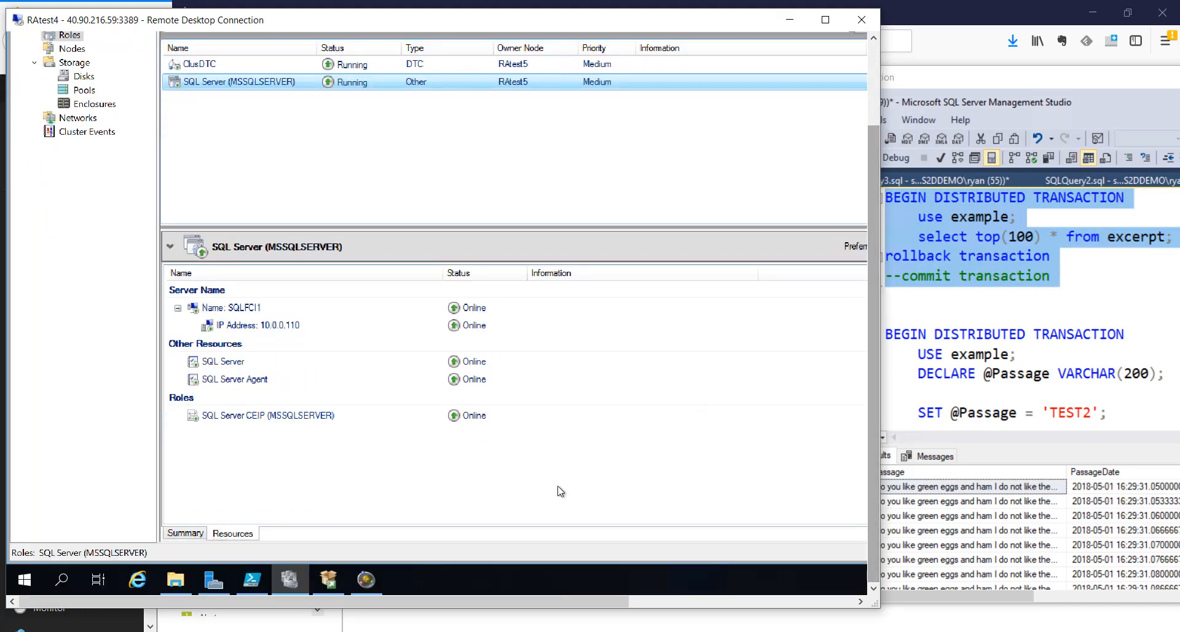
click(365, 579)
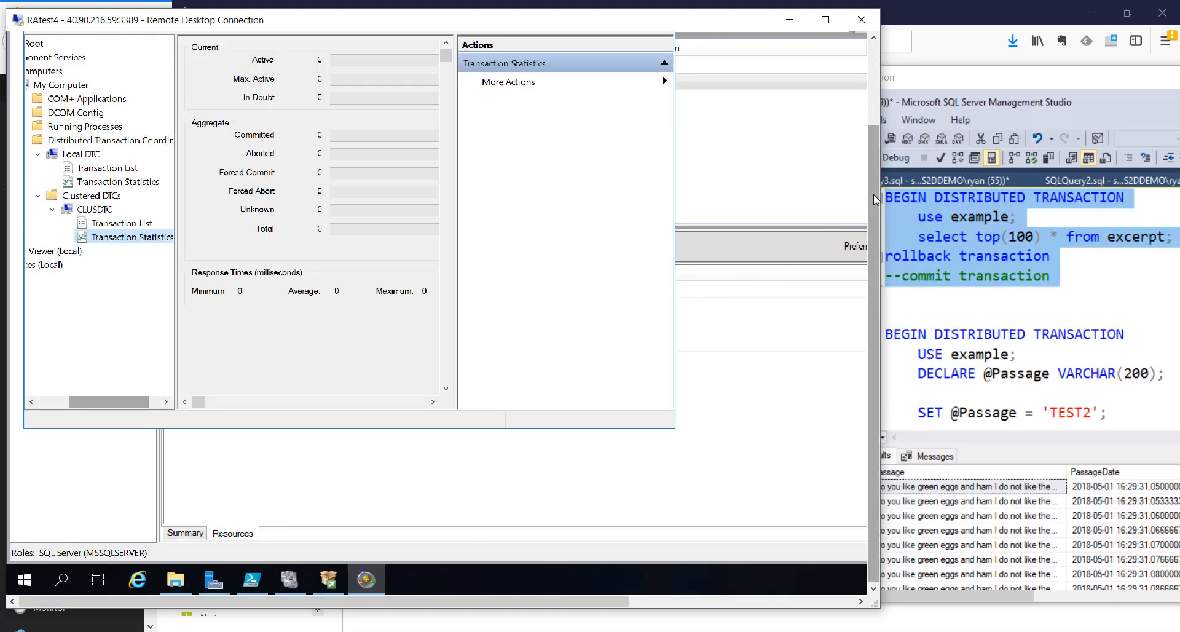
drag(872, 194, 873, 127)
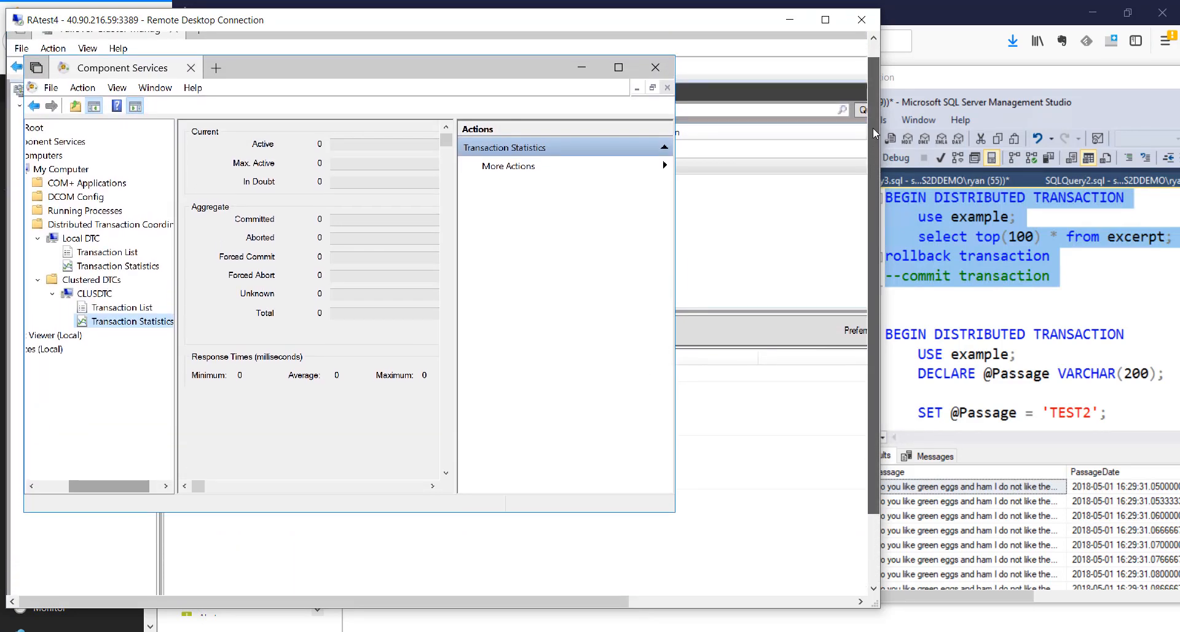
click(939, 84)
click(934, 276)
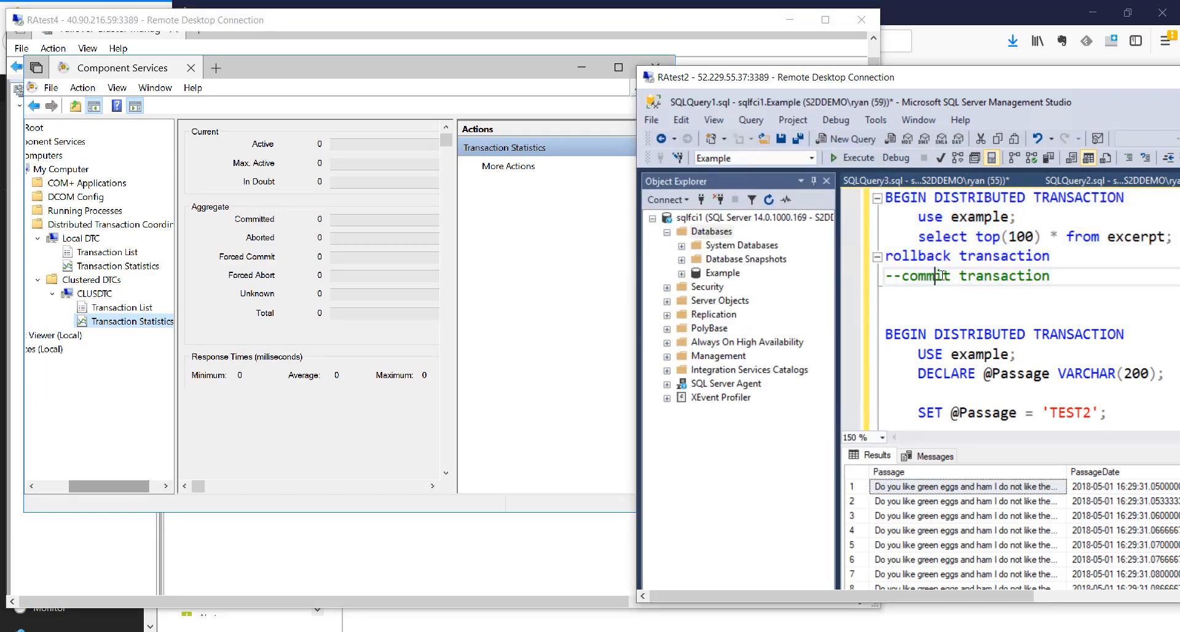
key(Delete)
key(Delete)
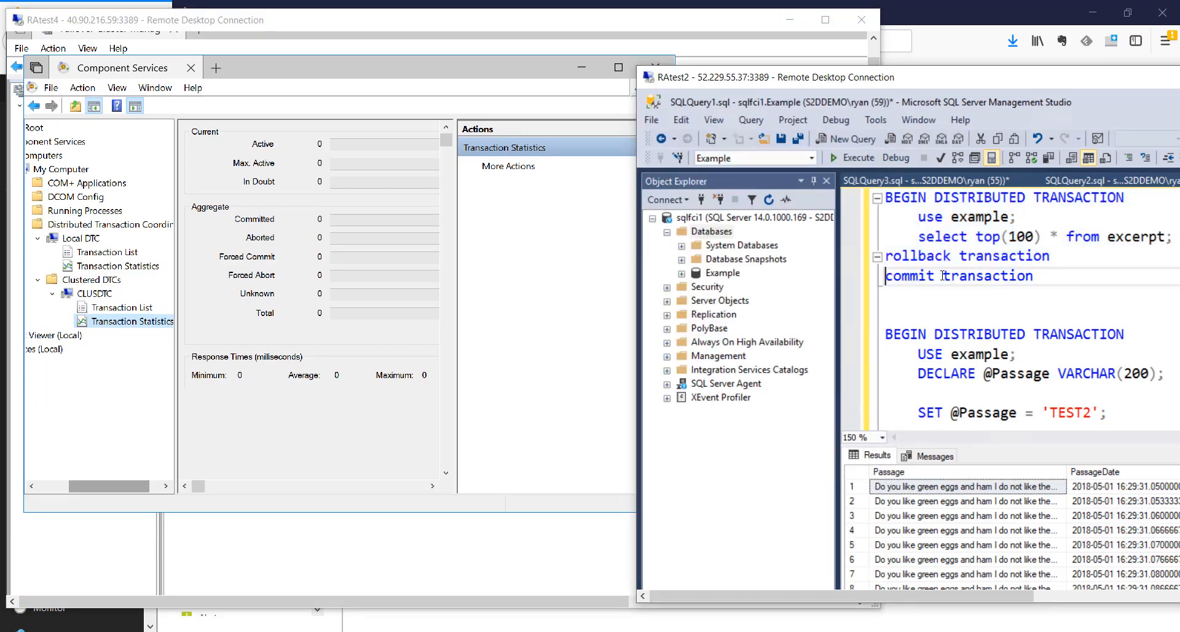
key(Up)
text(--)
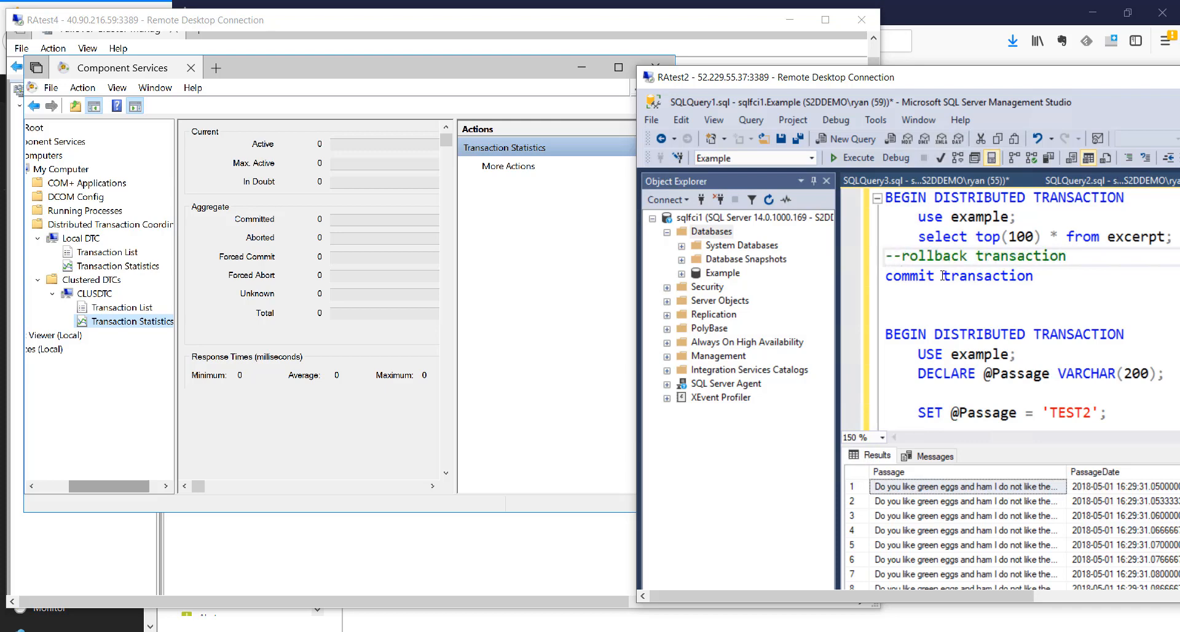
Run the committing transaction and confirm CLUSDTC's statistics show 1 committed, 1 total
drag(859, 275, 859, 278)
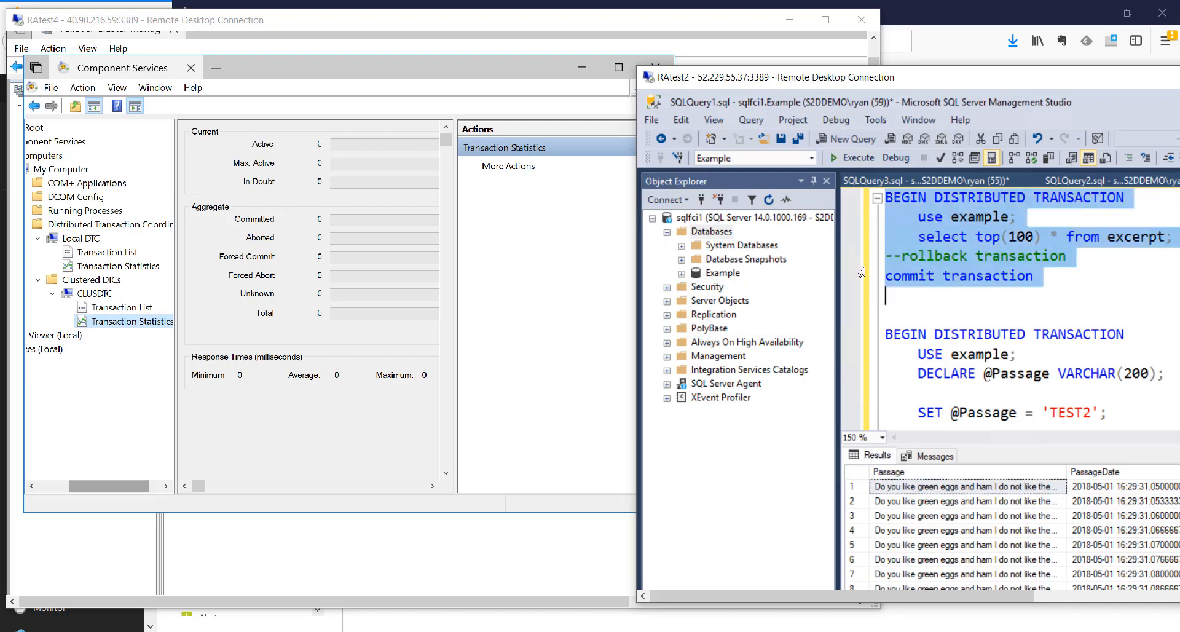
click(857, 158)
click(324, 68)
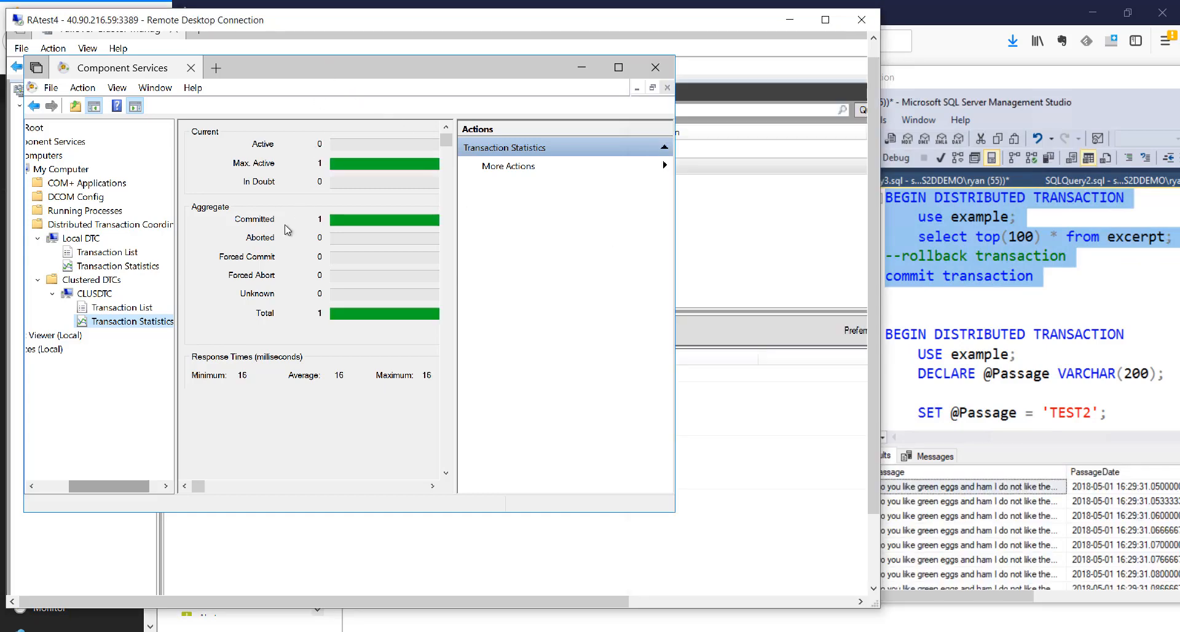
key(ctrl+1)
click(267, 262)
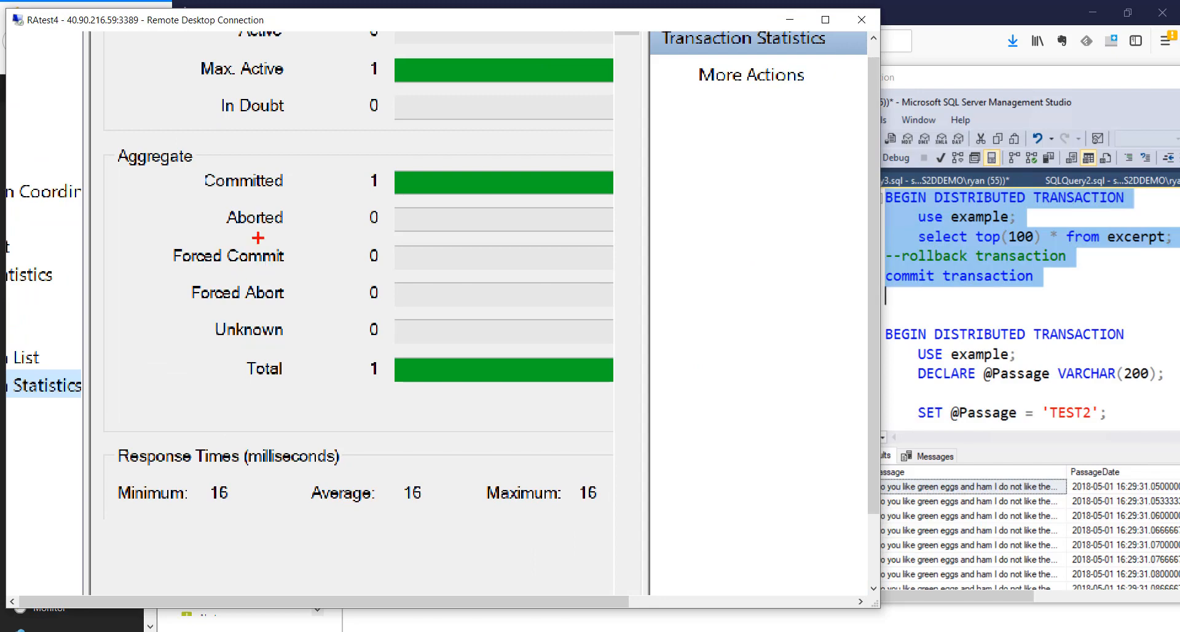
mouse_move(193, 154)
mouse_down()
mouse_move(192, 197)
mouse_move(232, 192)
mouse_move(209, 200)
mouse_move(573, 212)
mouse_move(573, 201)
mouse_up()
key(e)
key(Escape)
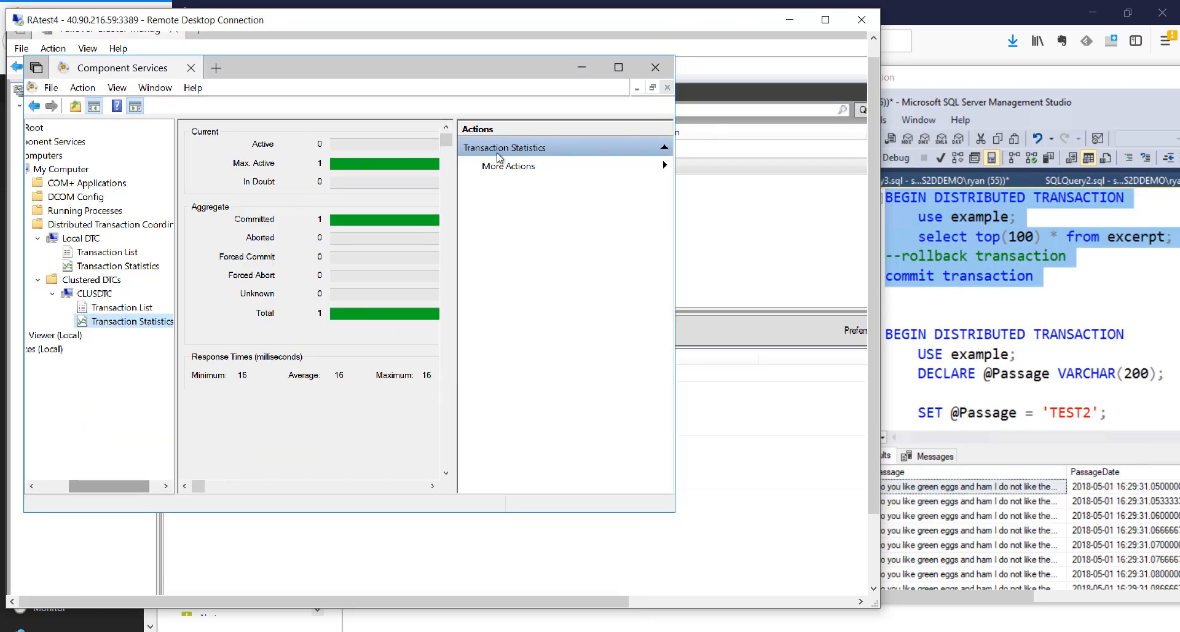
click(925, 78)
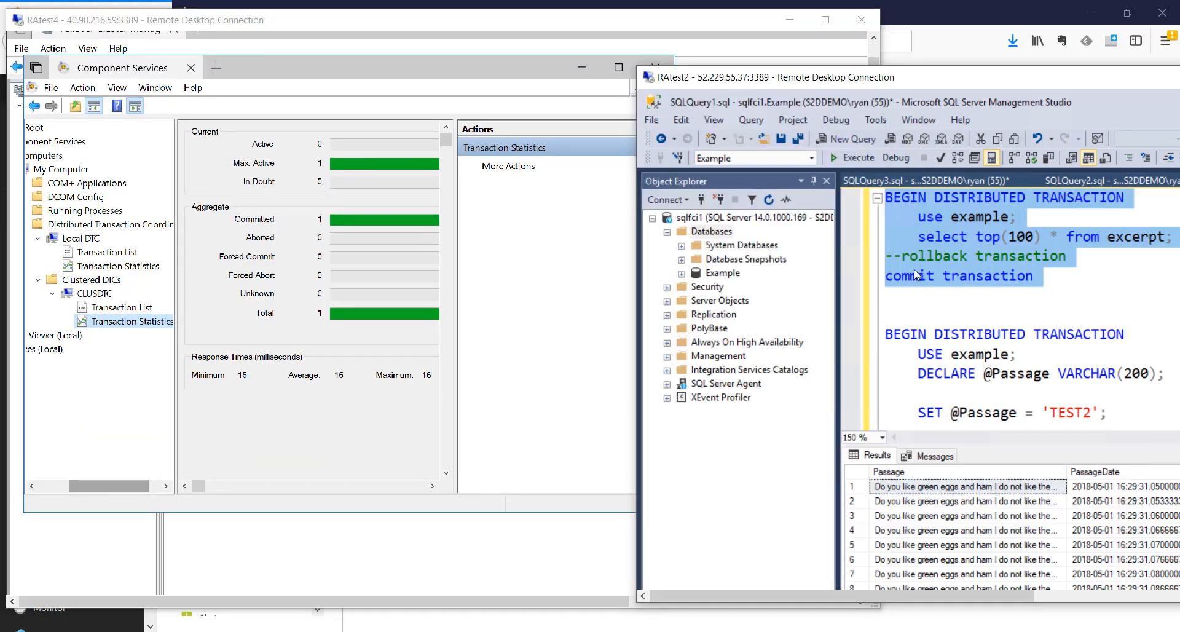
Edit the script to roll back instead of commit, then run the distributed transaction batch
click(928, 257)
key(Home)
key(Delete)
key(Delete)
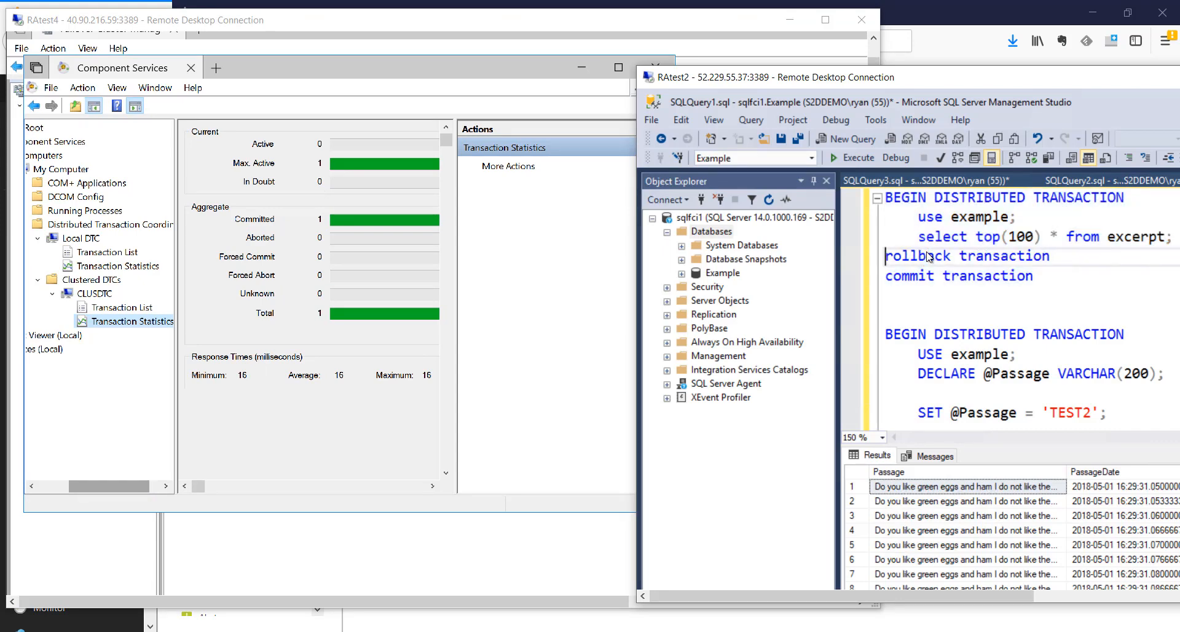
key(Down)
text(--)
key(ctrl+Home)
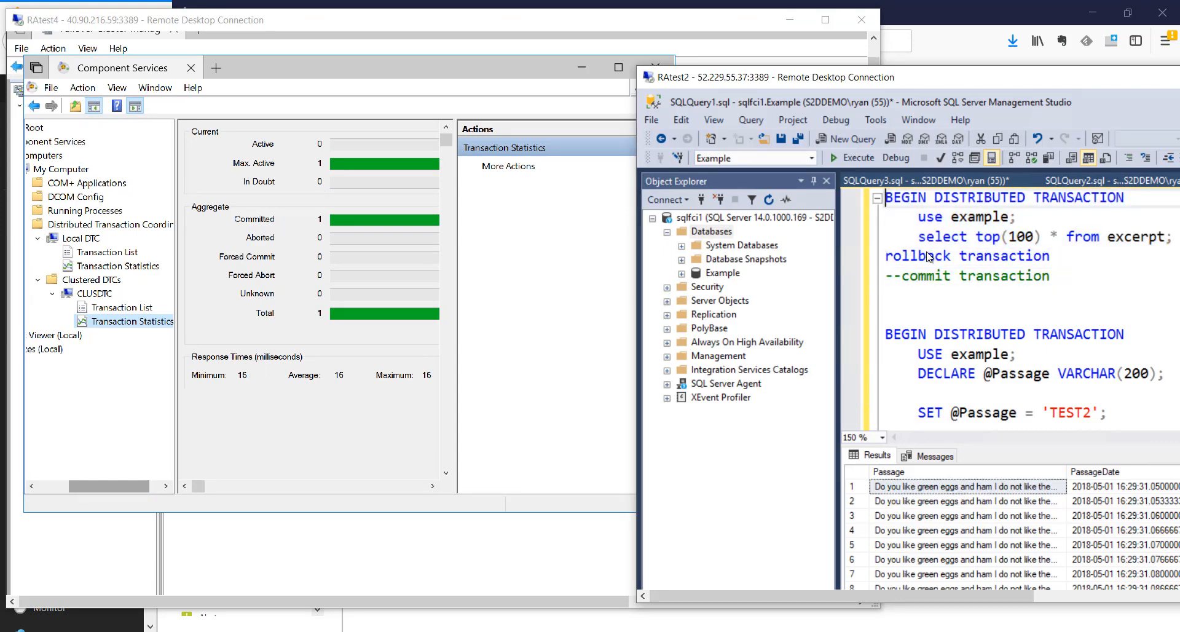
key(shift+Down)
key(shift+Down)
key(shift+Down)
key(shift+Down)
key(shift+Down)
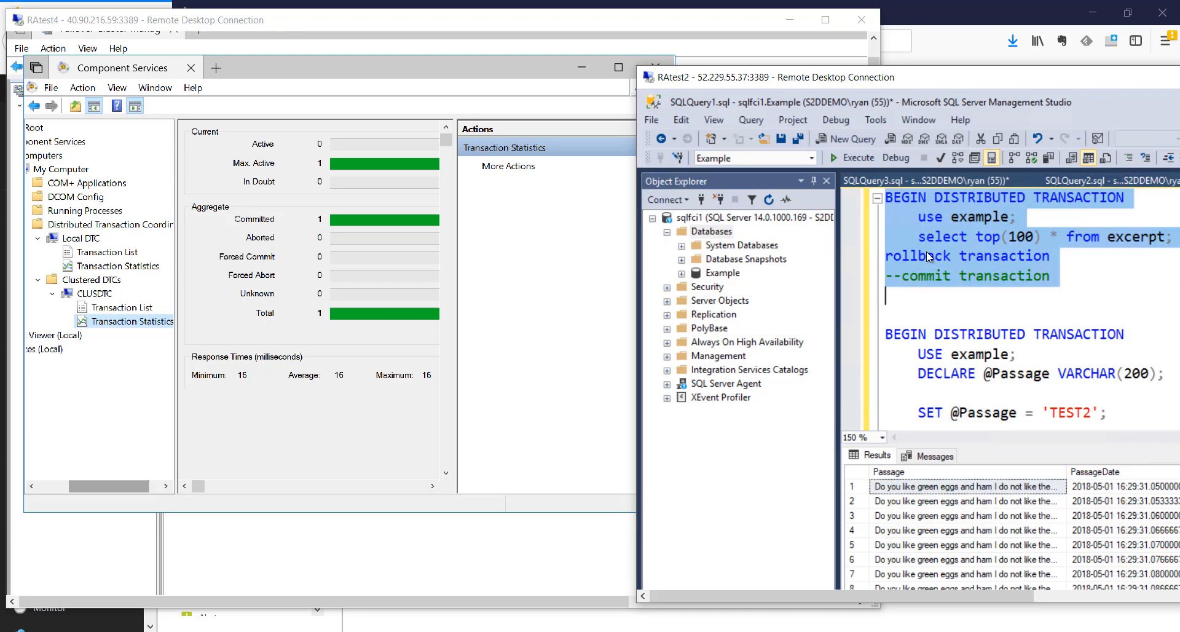
key(F5)
Check CLUSDTC transaction statistics in Component Services: 1 committed, 1 aborted, 2 total
click(320, 24)
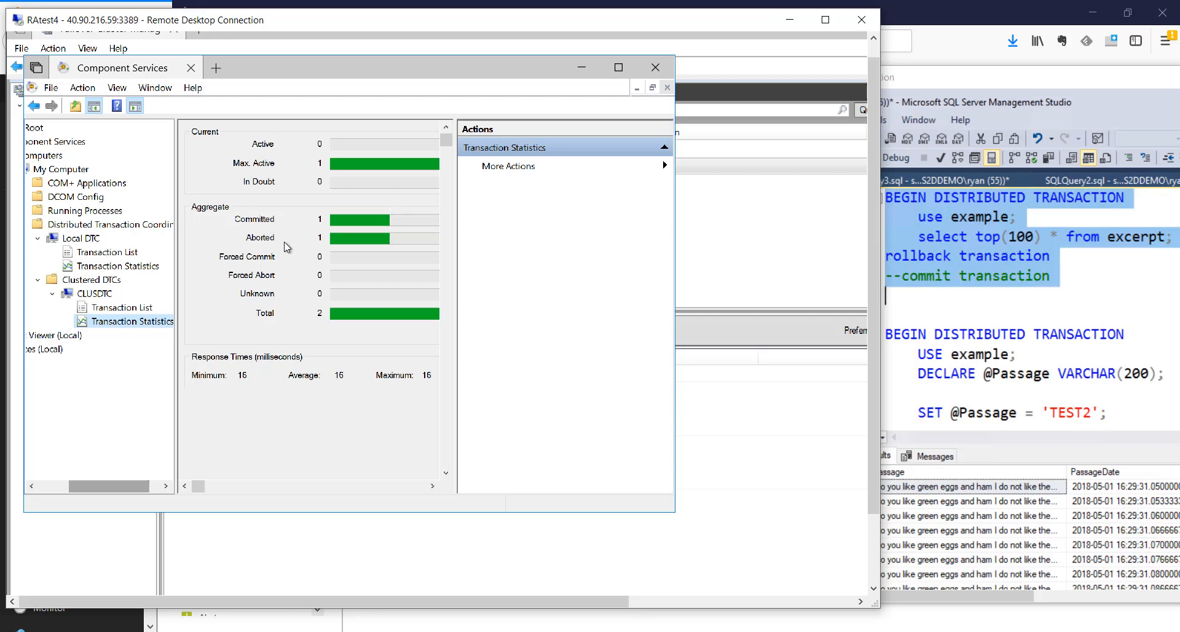
key(ctrl+1)
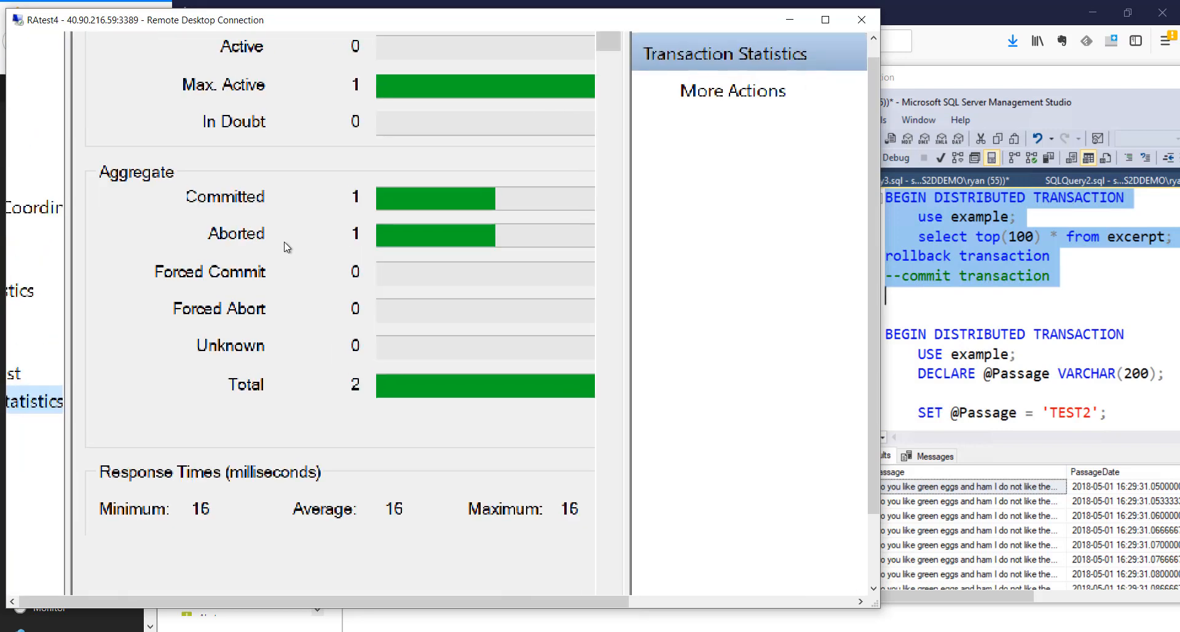
mouse_move(192, 217)
mouse_down()
mouse_move(202, 250)
mouse_move(531, 252)
mouse_up()
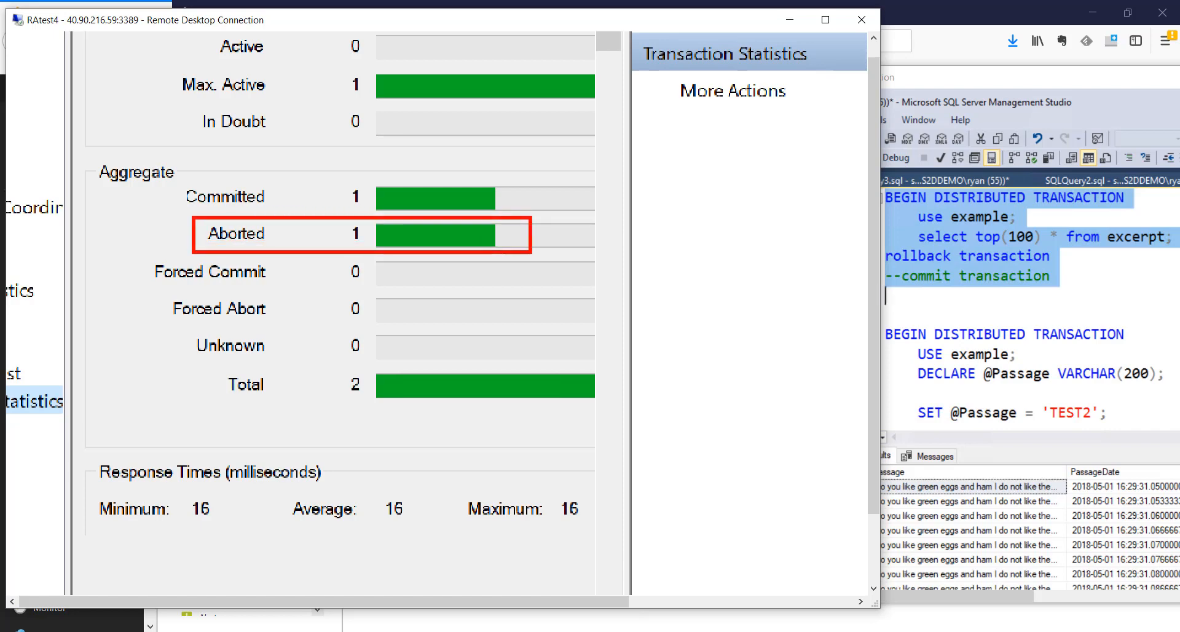
key(Escape)
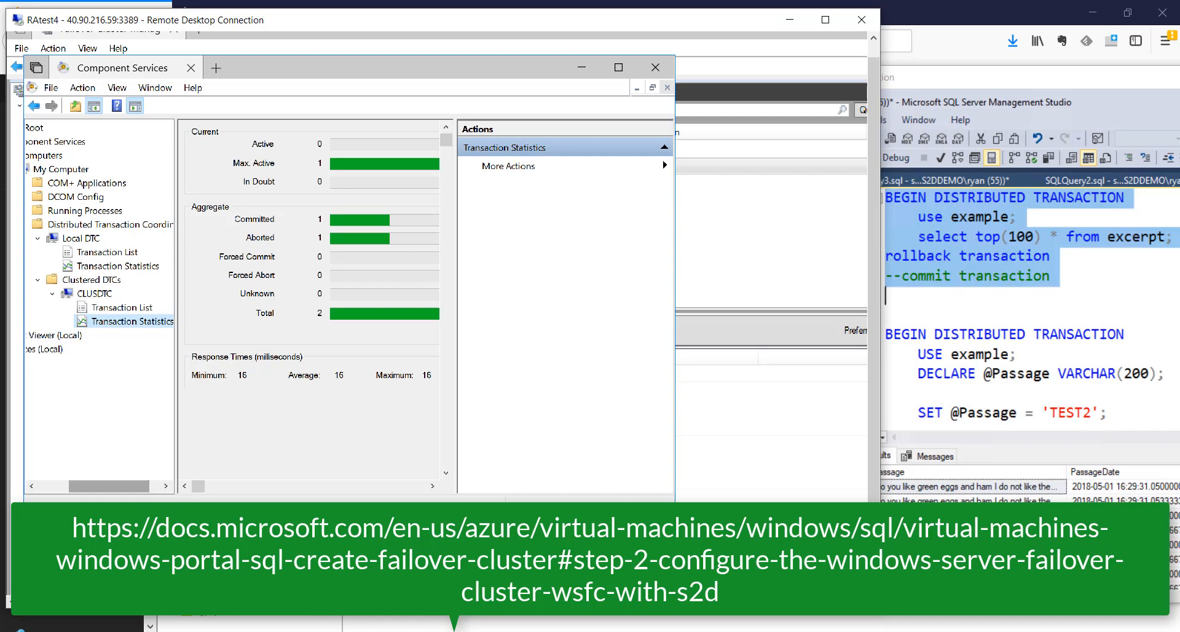
click(799, 631)
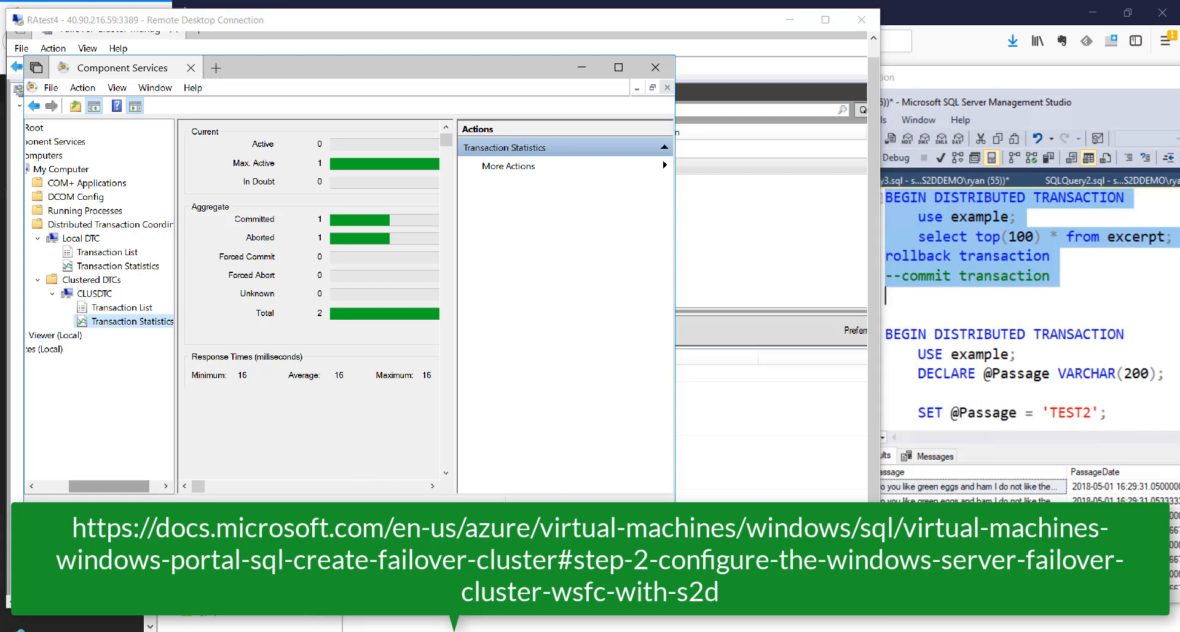